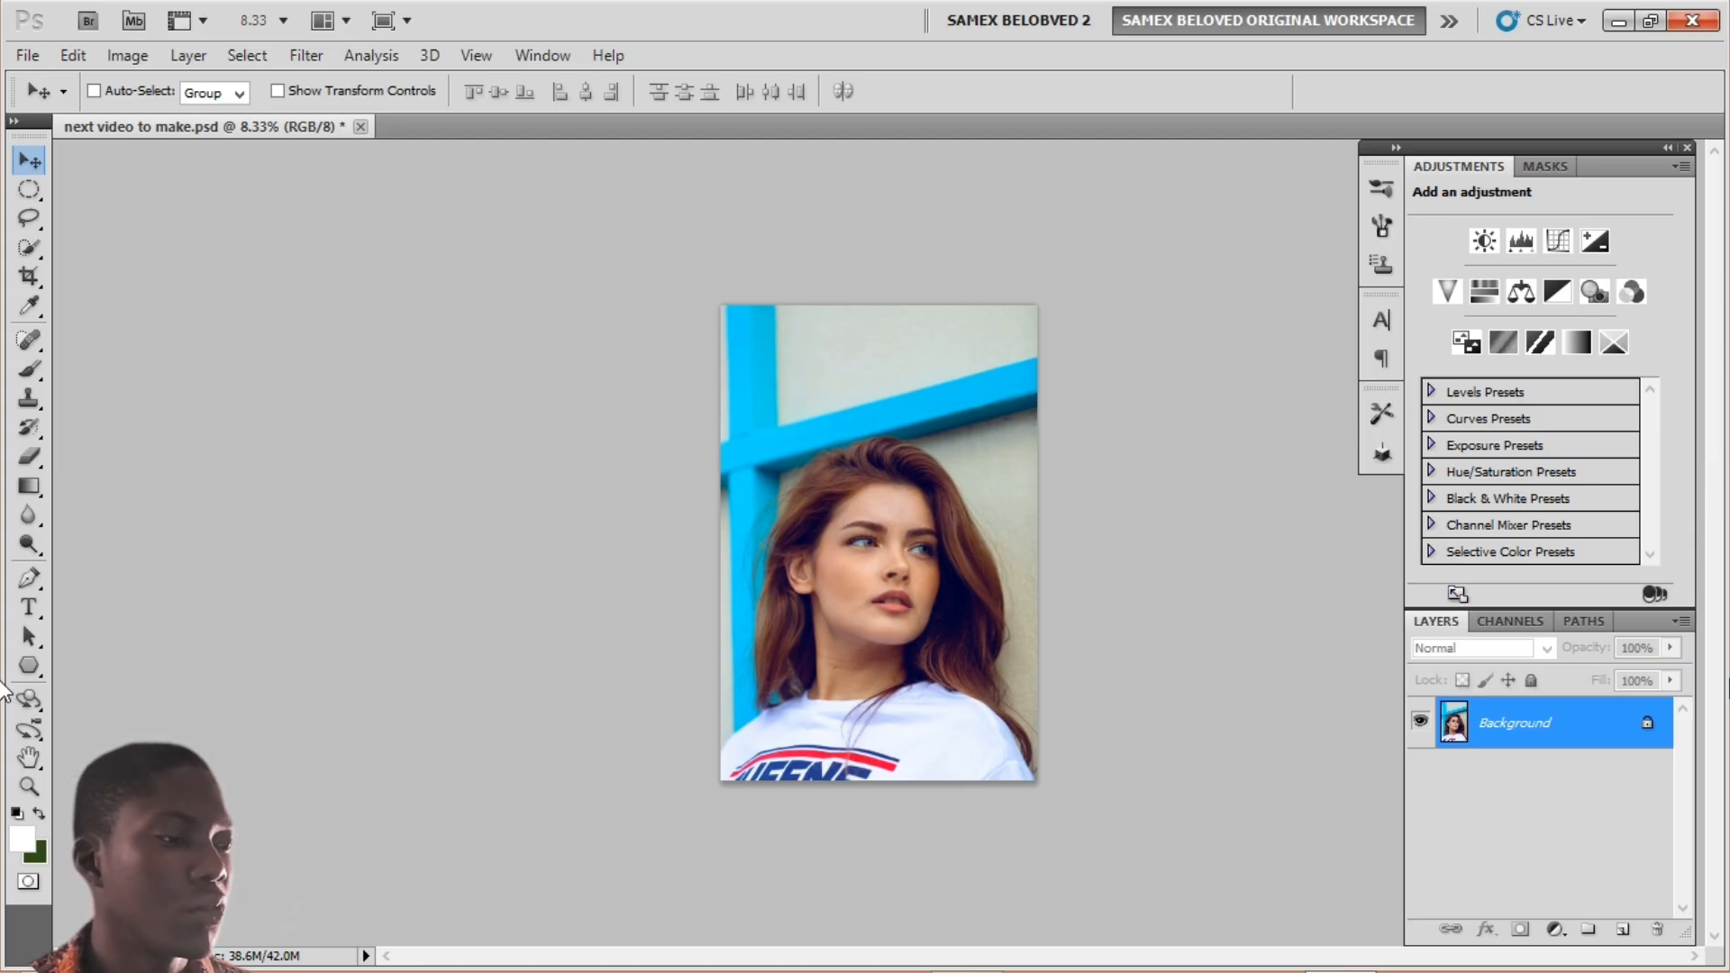
# Step: Duplicate the Background layer as a new layer named 'subject'
pyautogui.rightClick(1593, 719)
pyautogui.click(1563, 776)
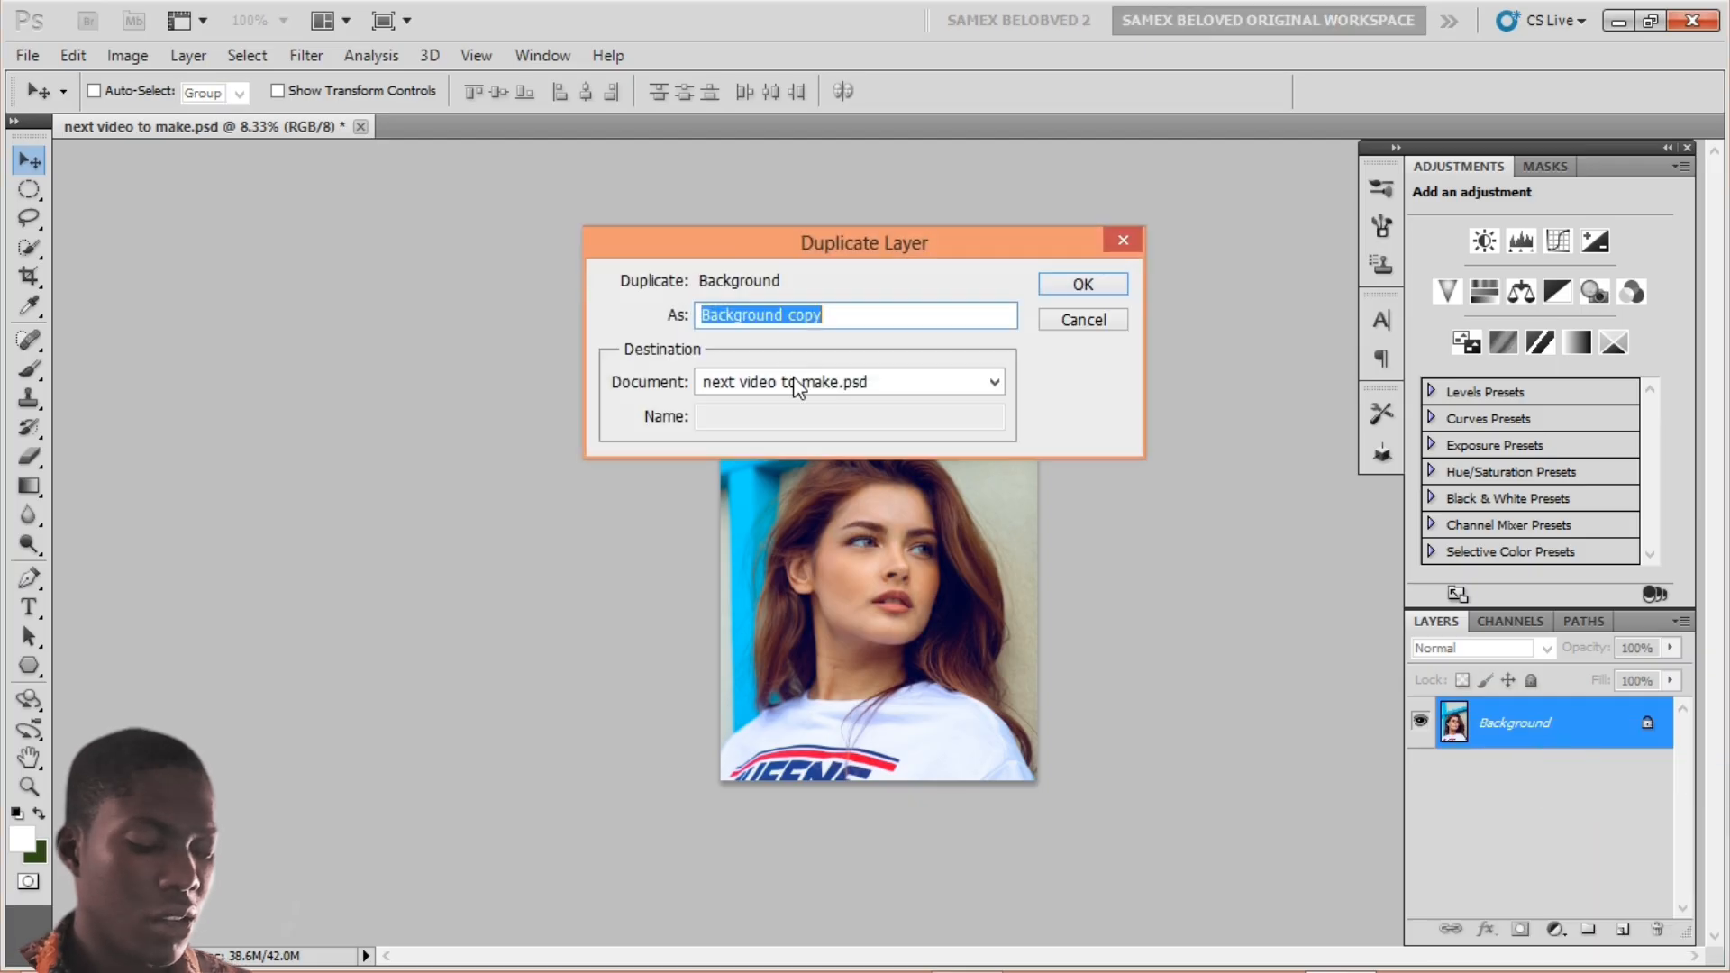
pyautogui.write('subje')
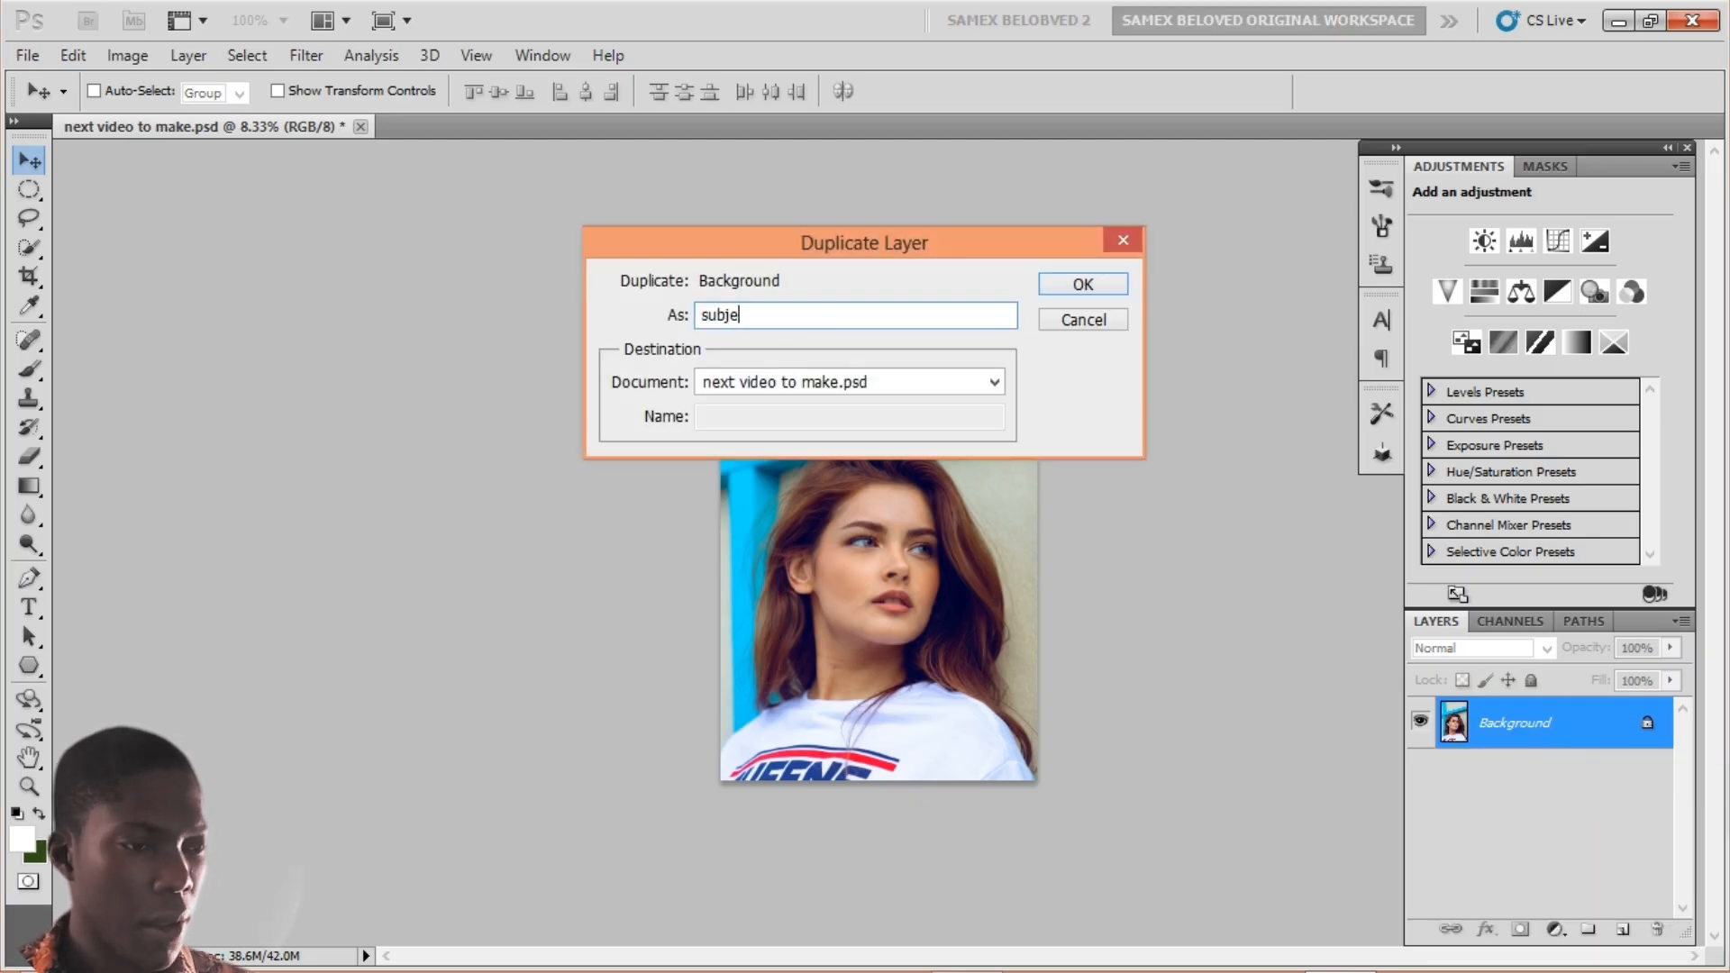
pyautogui.write('cyt')
pyautogui.press('BackSpace')
pyautogui.press('BackSpace')
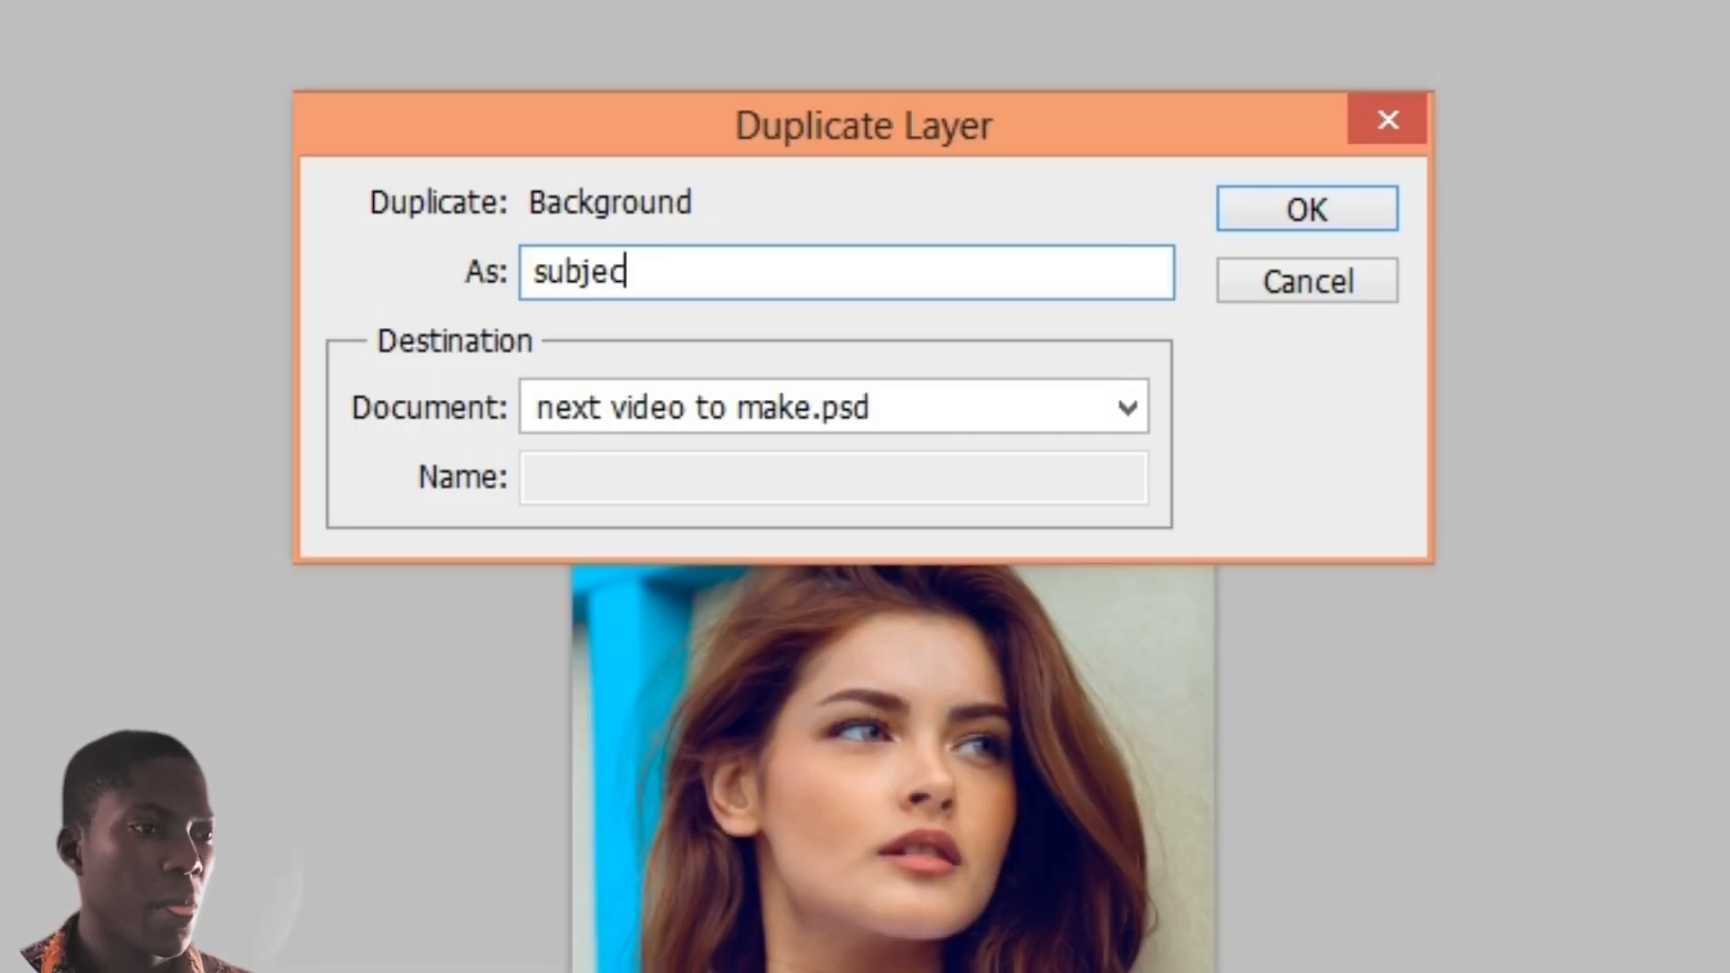
pyautogui.write('t')
pyautogui.press('Return')
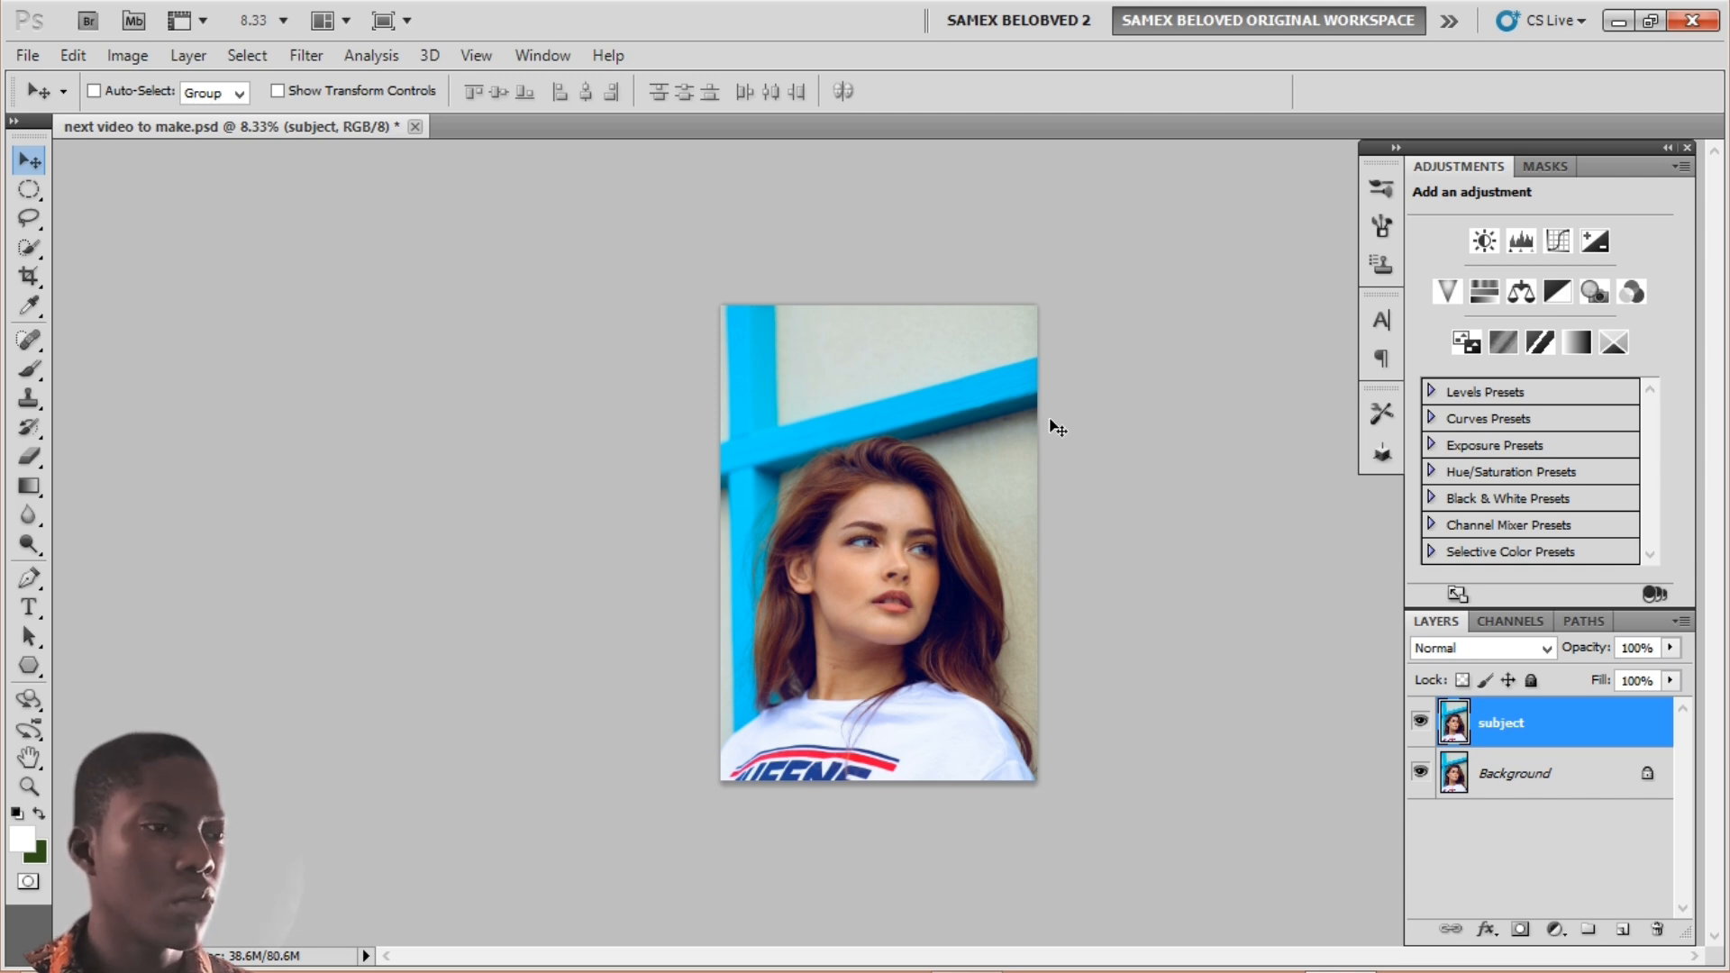
# Step: At 33.3% zoom, start a pen path over the hair top and down its right edge to the shoulder
pyautogui.hotkey('ctrl', '+')
pyautogui.hotkey('ctrl', '+')
pyautogui.hotkey('ctrl', '+')
pyautogui.hotkey('ctrl', '+')
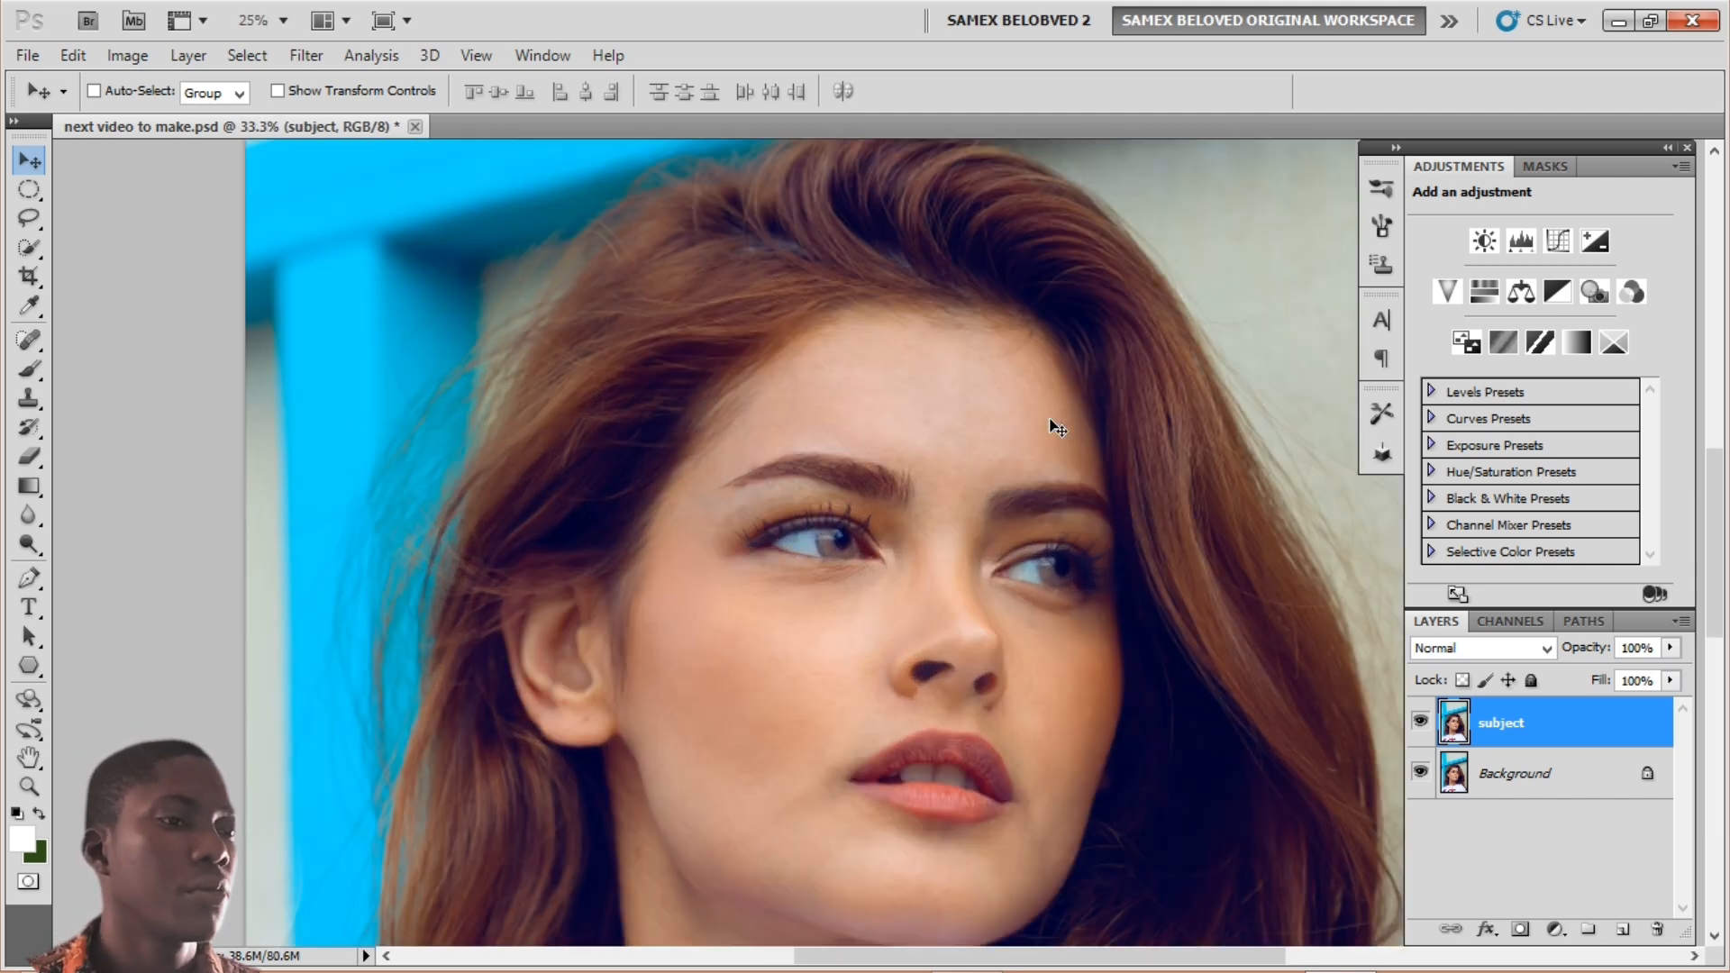
pyautogui.moveTo(628, 275); pyautogui.dragTo(604, 356)
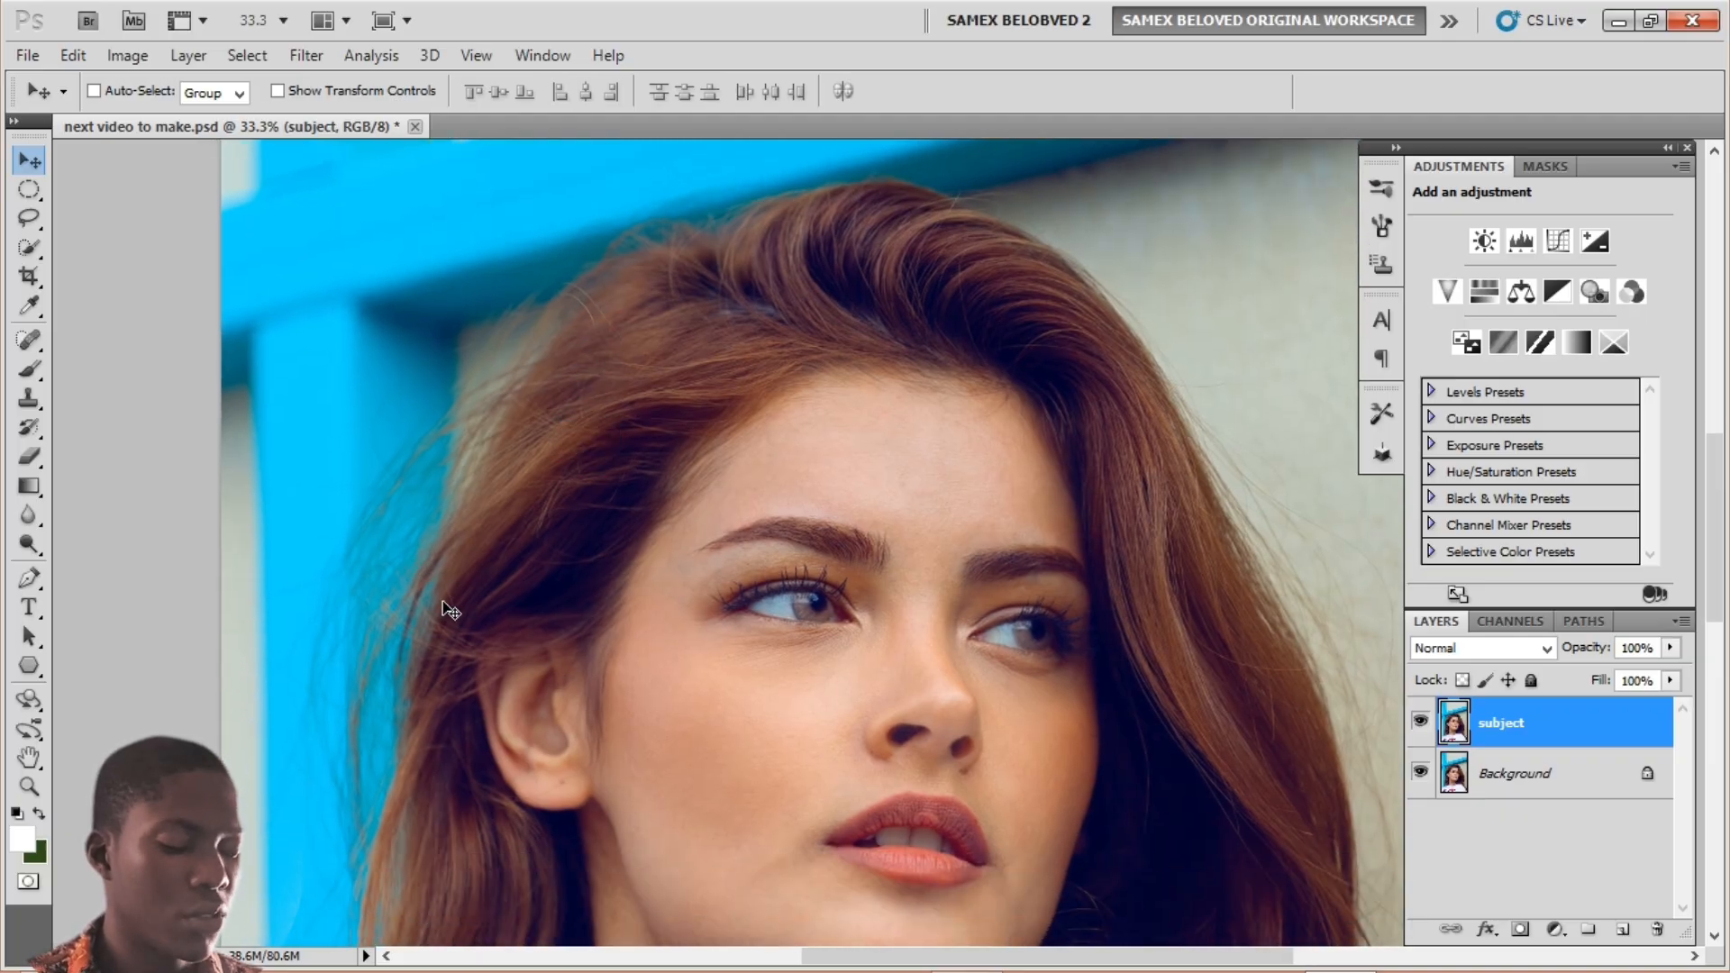
pyautogui.press('p')
pyautogui.moveTo(570, 343); pyautogui.dragTo(500, 478)
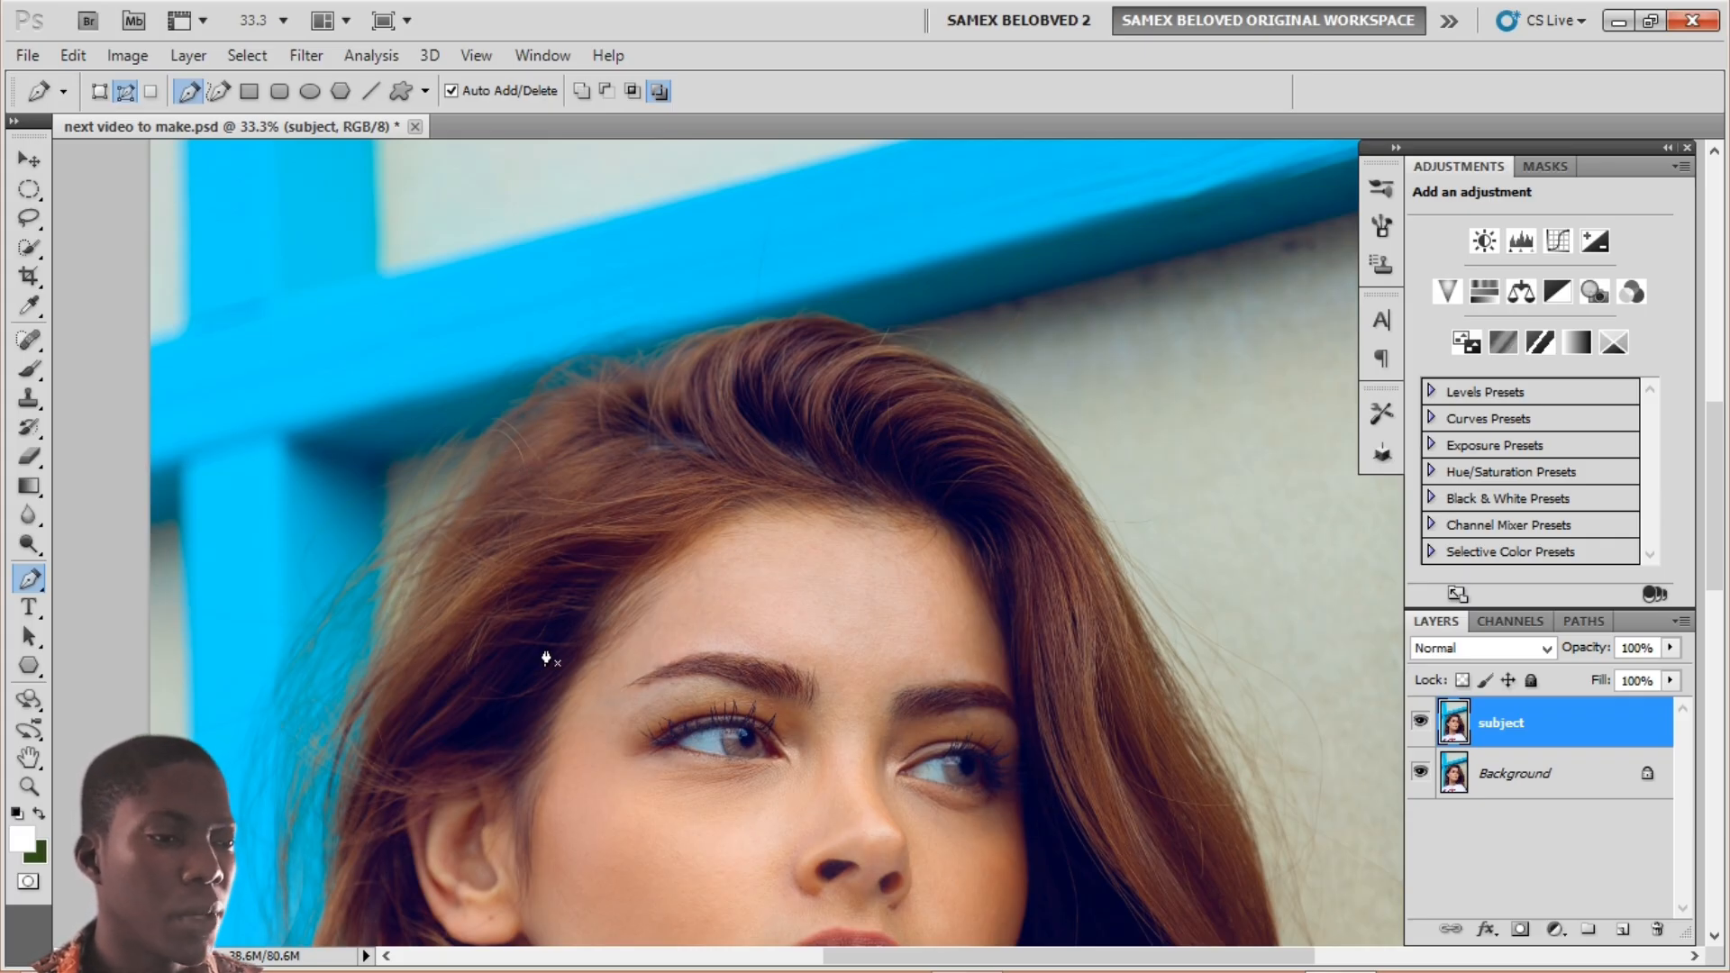
pyautogui.moveTo(548, 519); pyautogui.dragTo(513, 546)
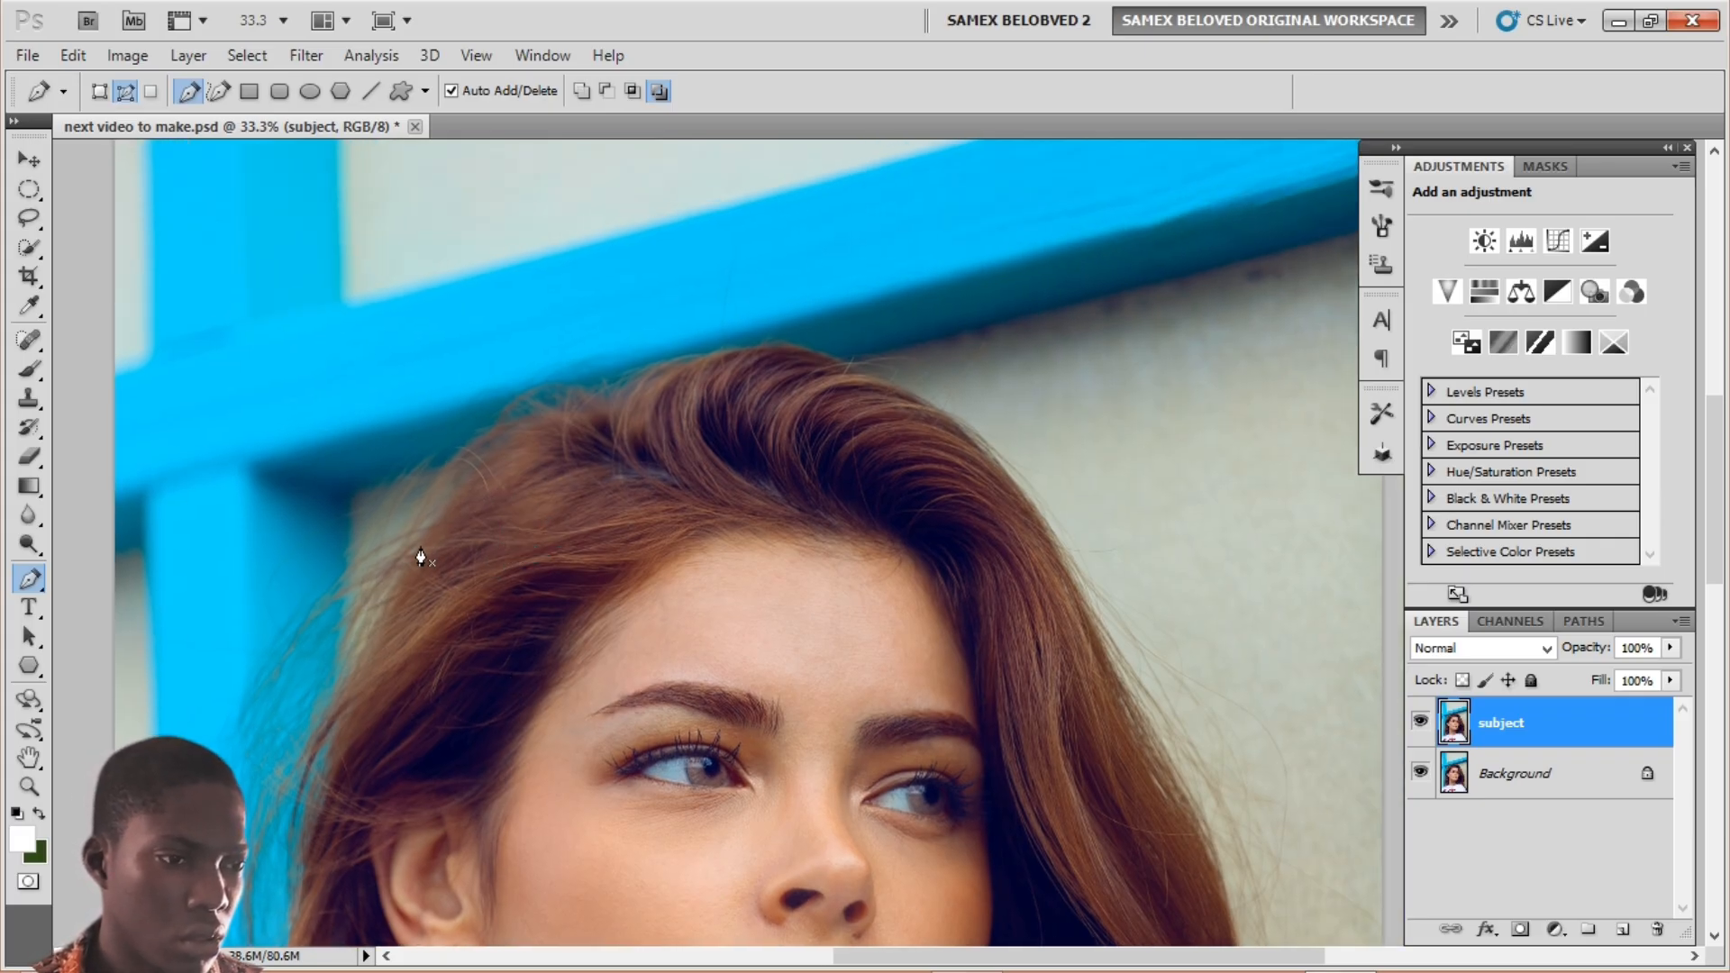
pyautogui.click(373, 575)
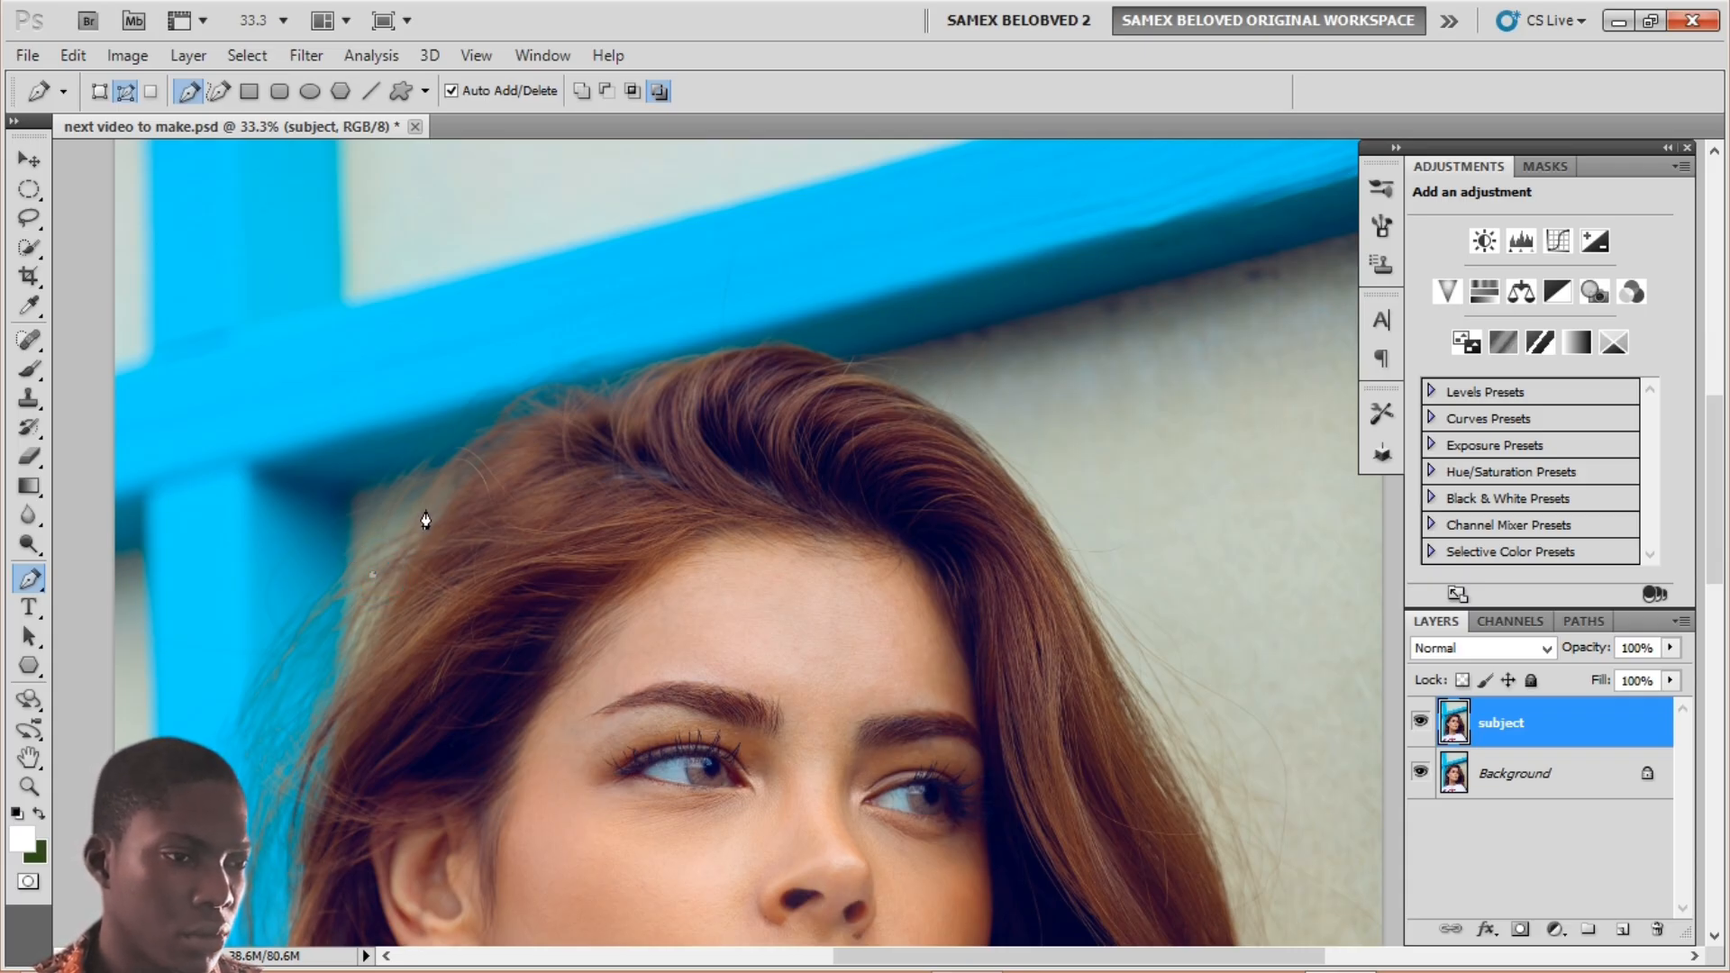
pyautogui.moveTo(439, 501); pyautogui.dragTo(458, 483)
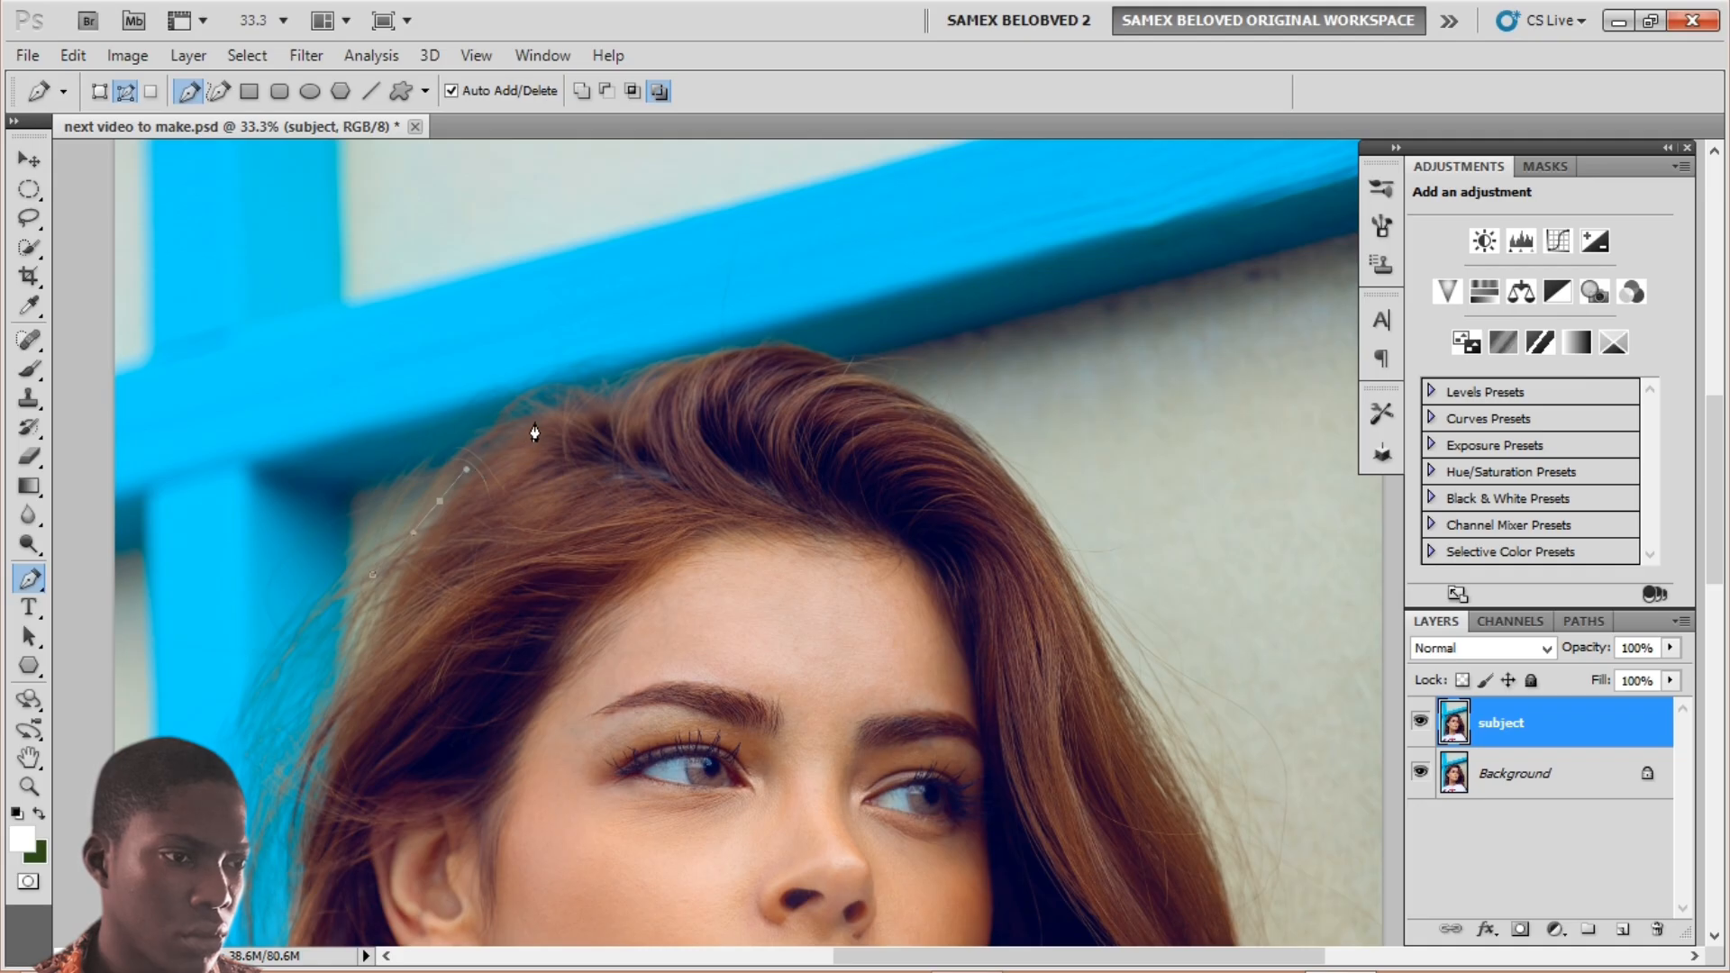
pyautogui.moveTo(536, 421); pyautogui.dragTo(546, 413)
pyautogui.moveTo(1013, 440); pyautogui.dragTo(1019, 465)
pyautogui.moveTo(966, 518); pyautogui.dragTo(987, 533)
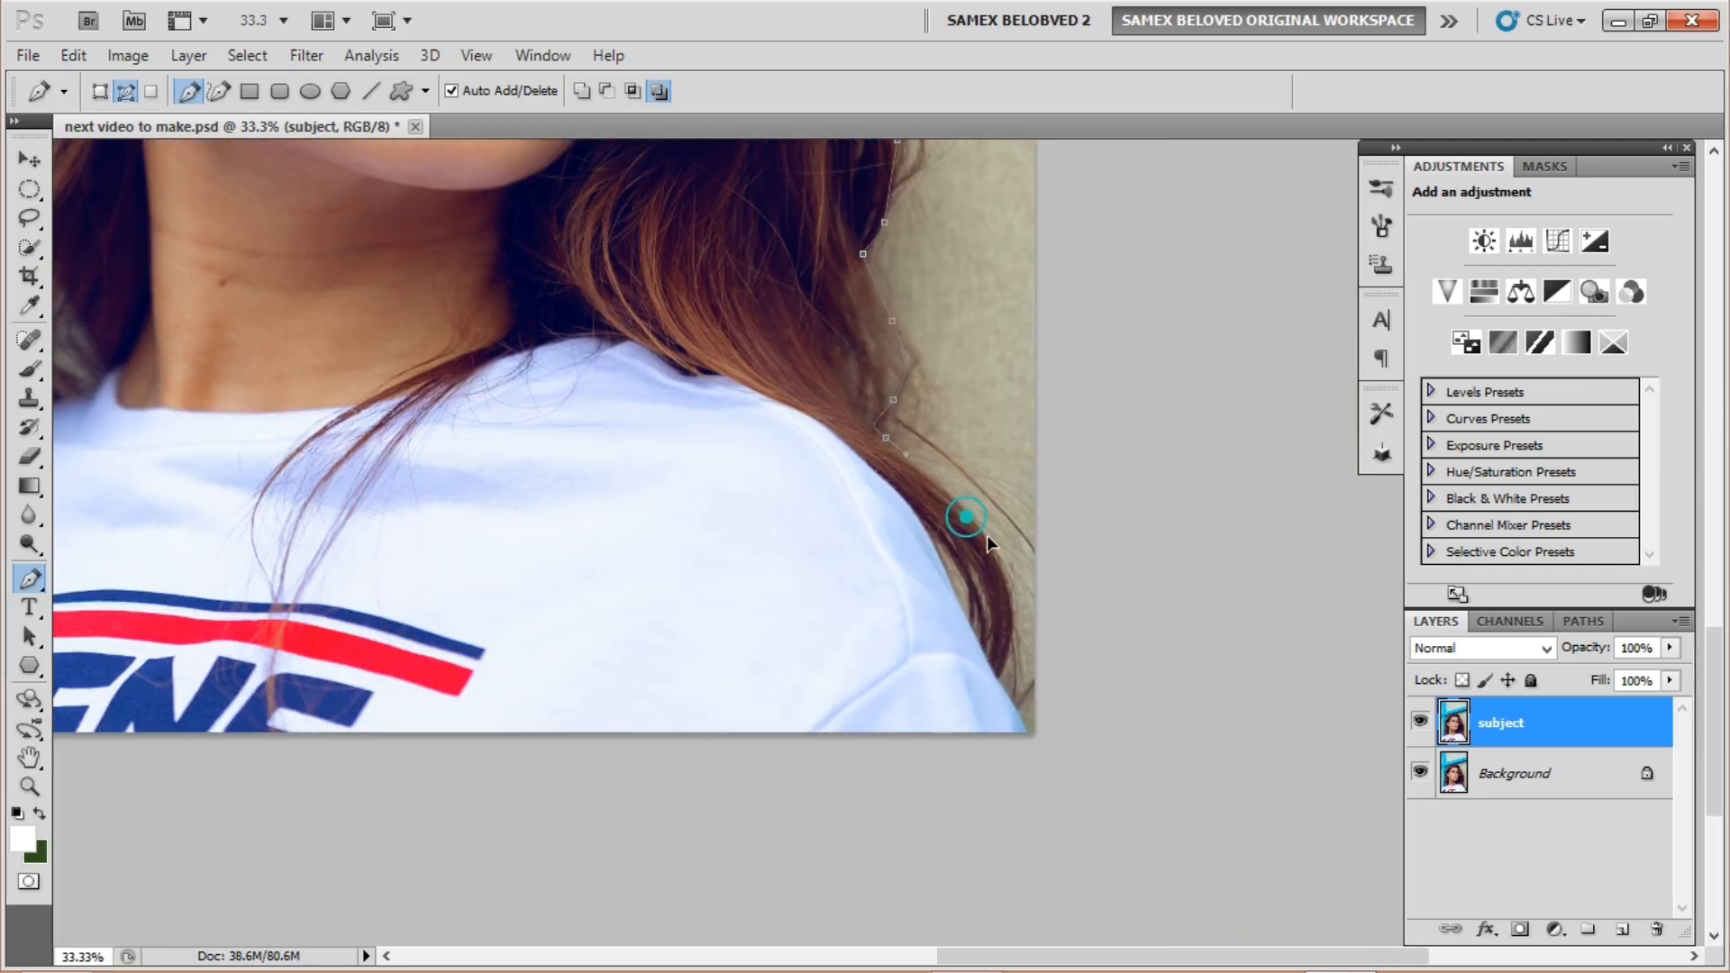
# Step: Finish the path around the shoulders and left hair, close it, and load it as a selection
pyautogui.click(1259, 745)
pyautogui.click(451, 640)
pyautogui.click(397, 780)
pyautogui.click(437, 637)
pyautogui.click(473, 521)
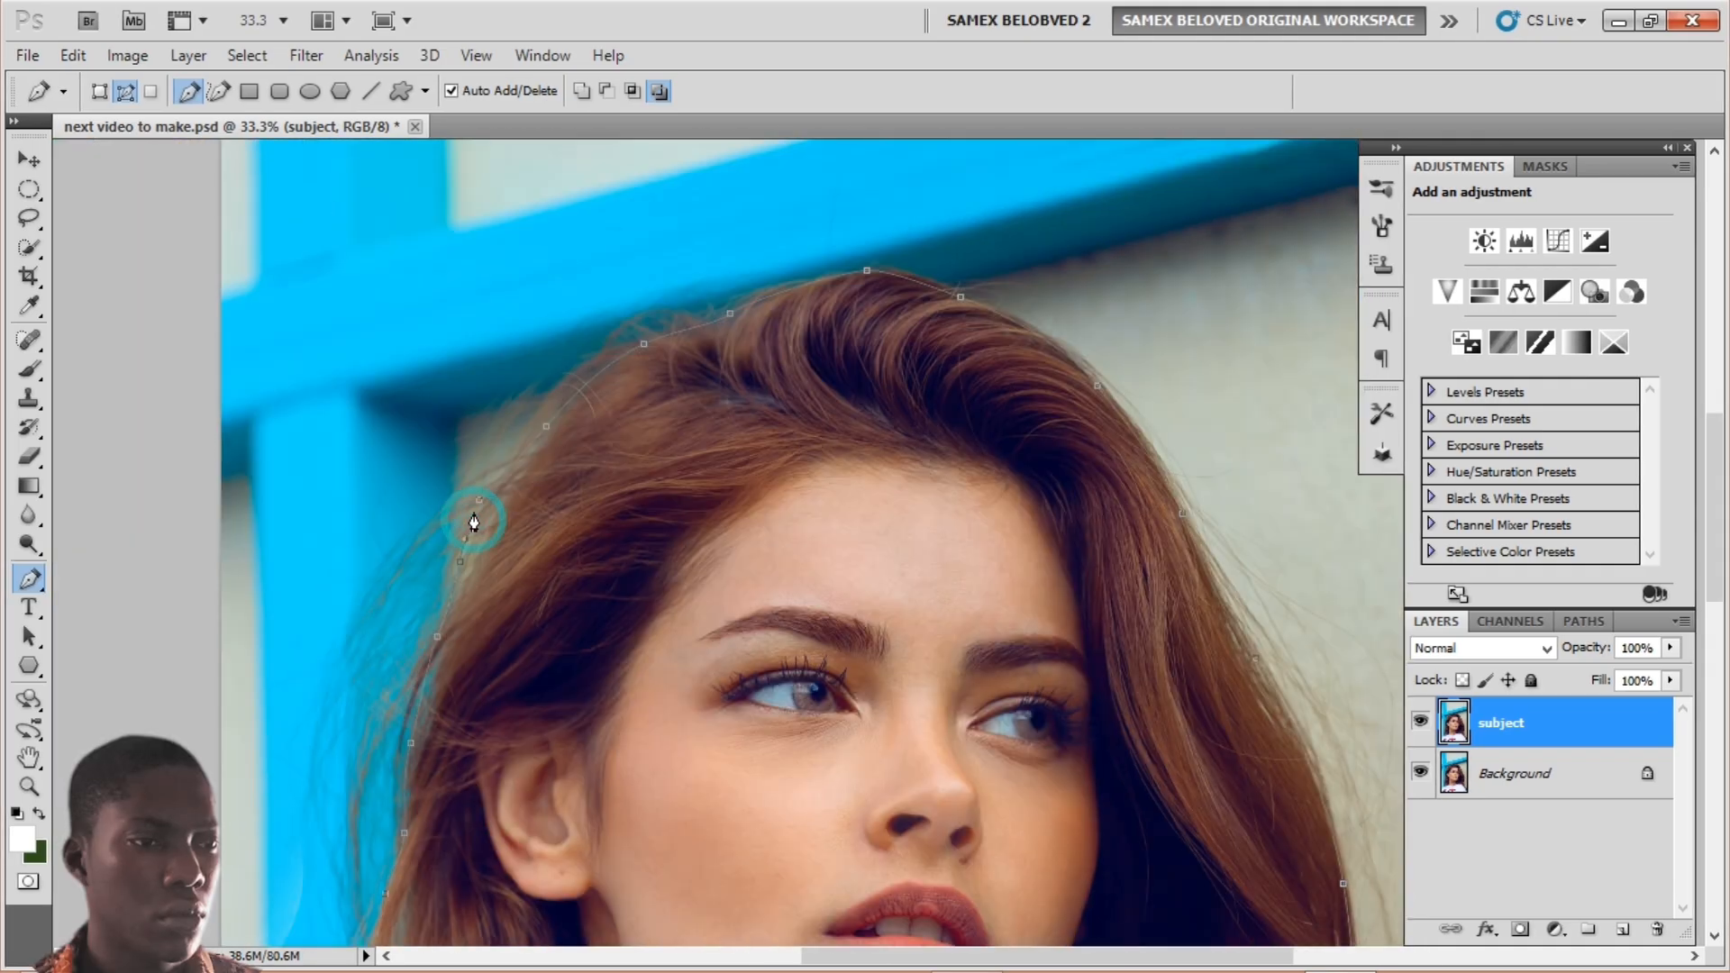
pyautogui.click(481, 512)
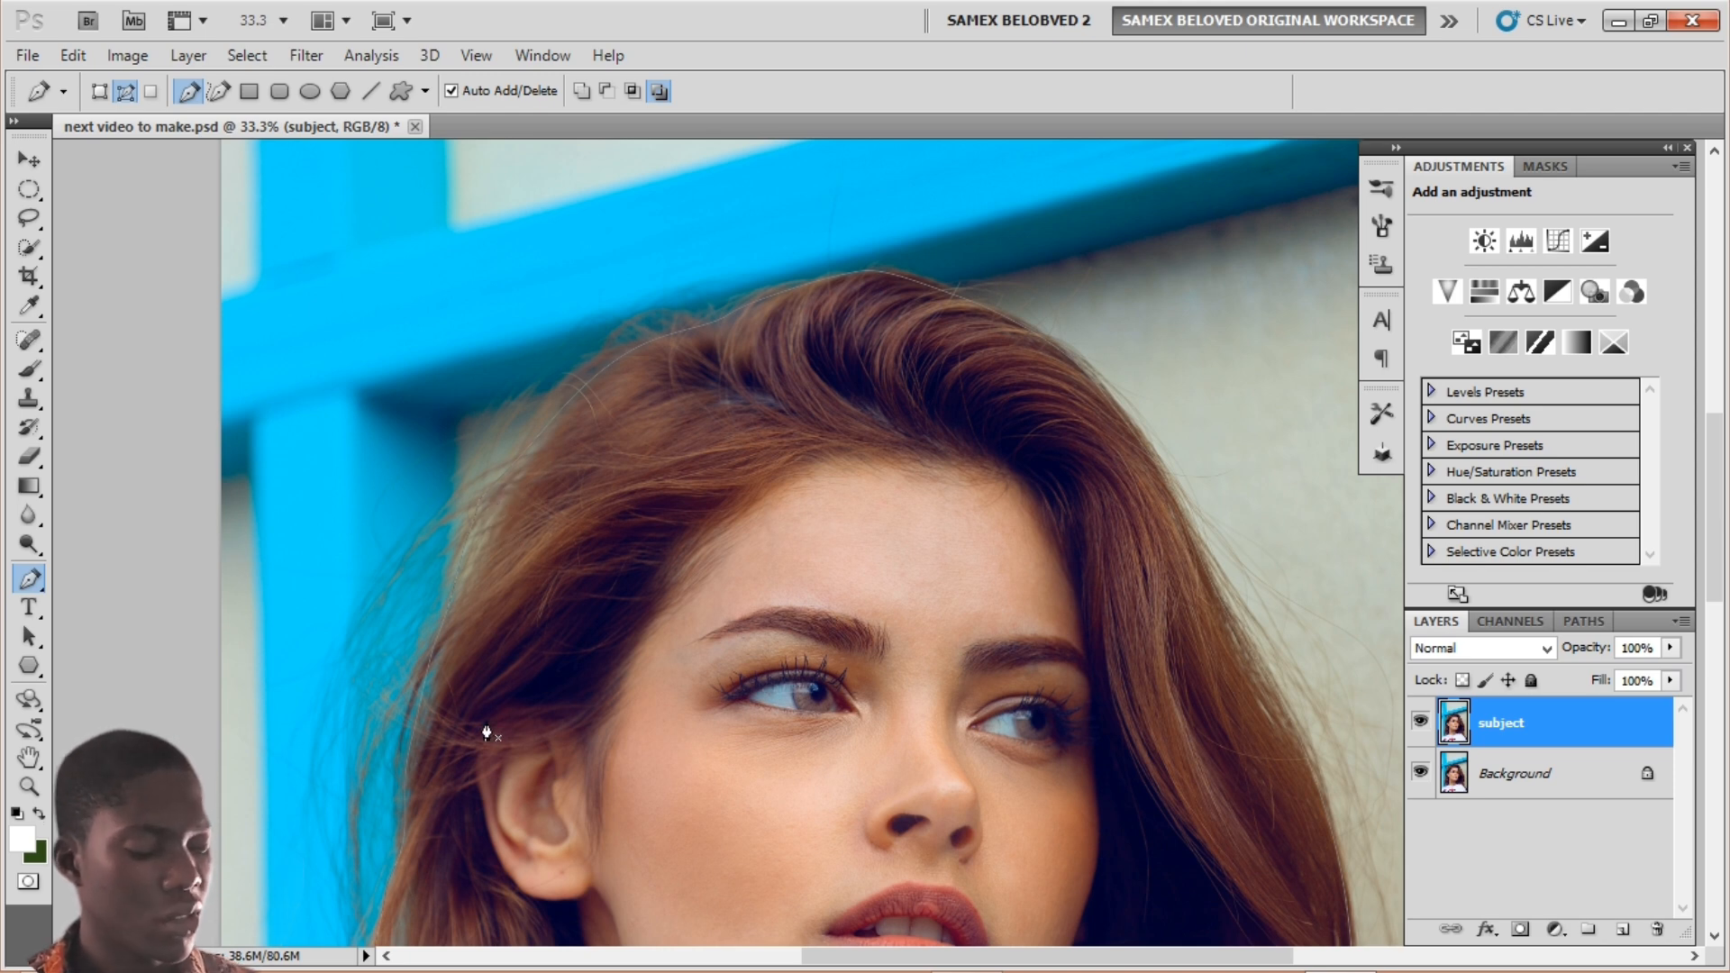
pyautogui.hotkey('ctrl', 'Return')
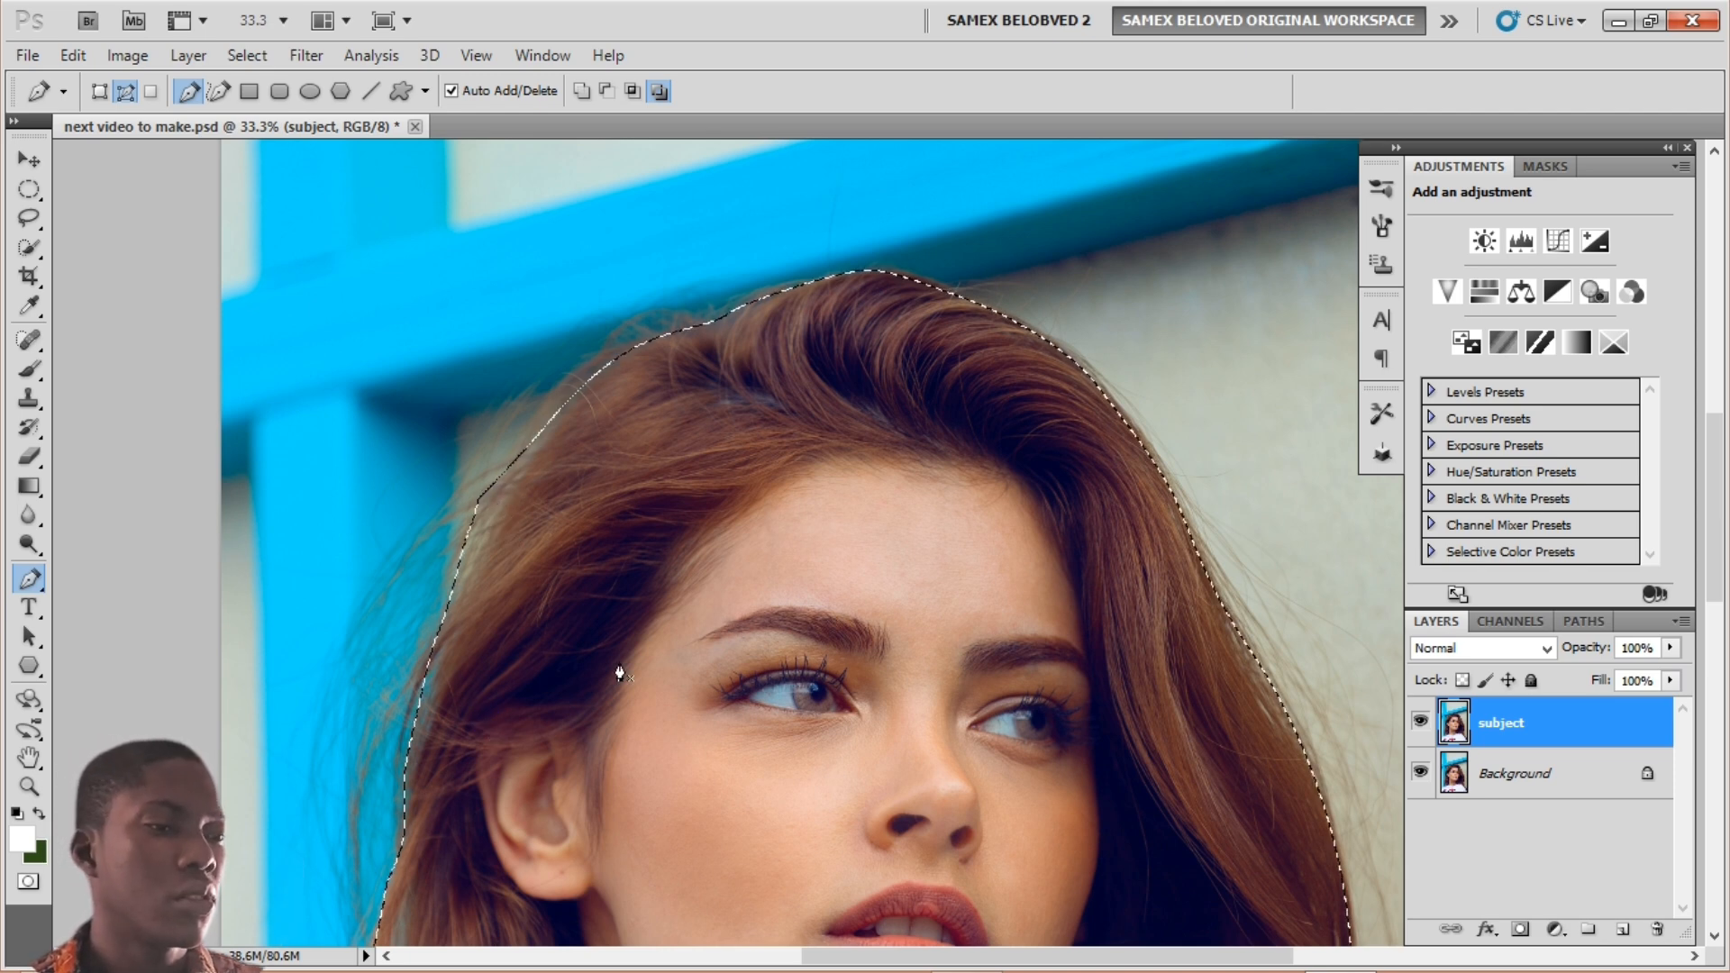
pyautogui.click(244, 56)
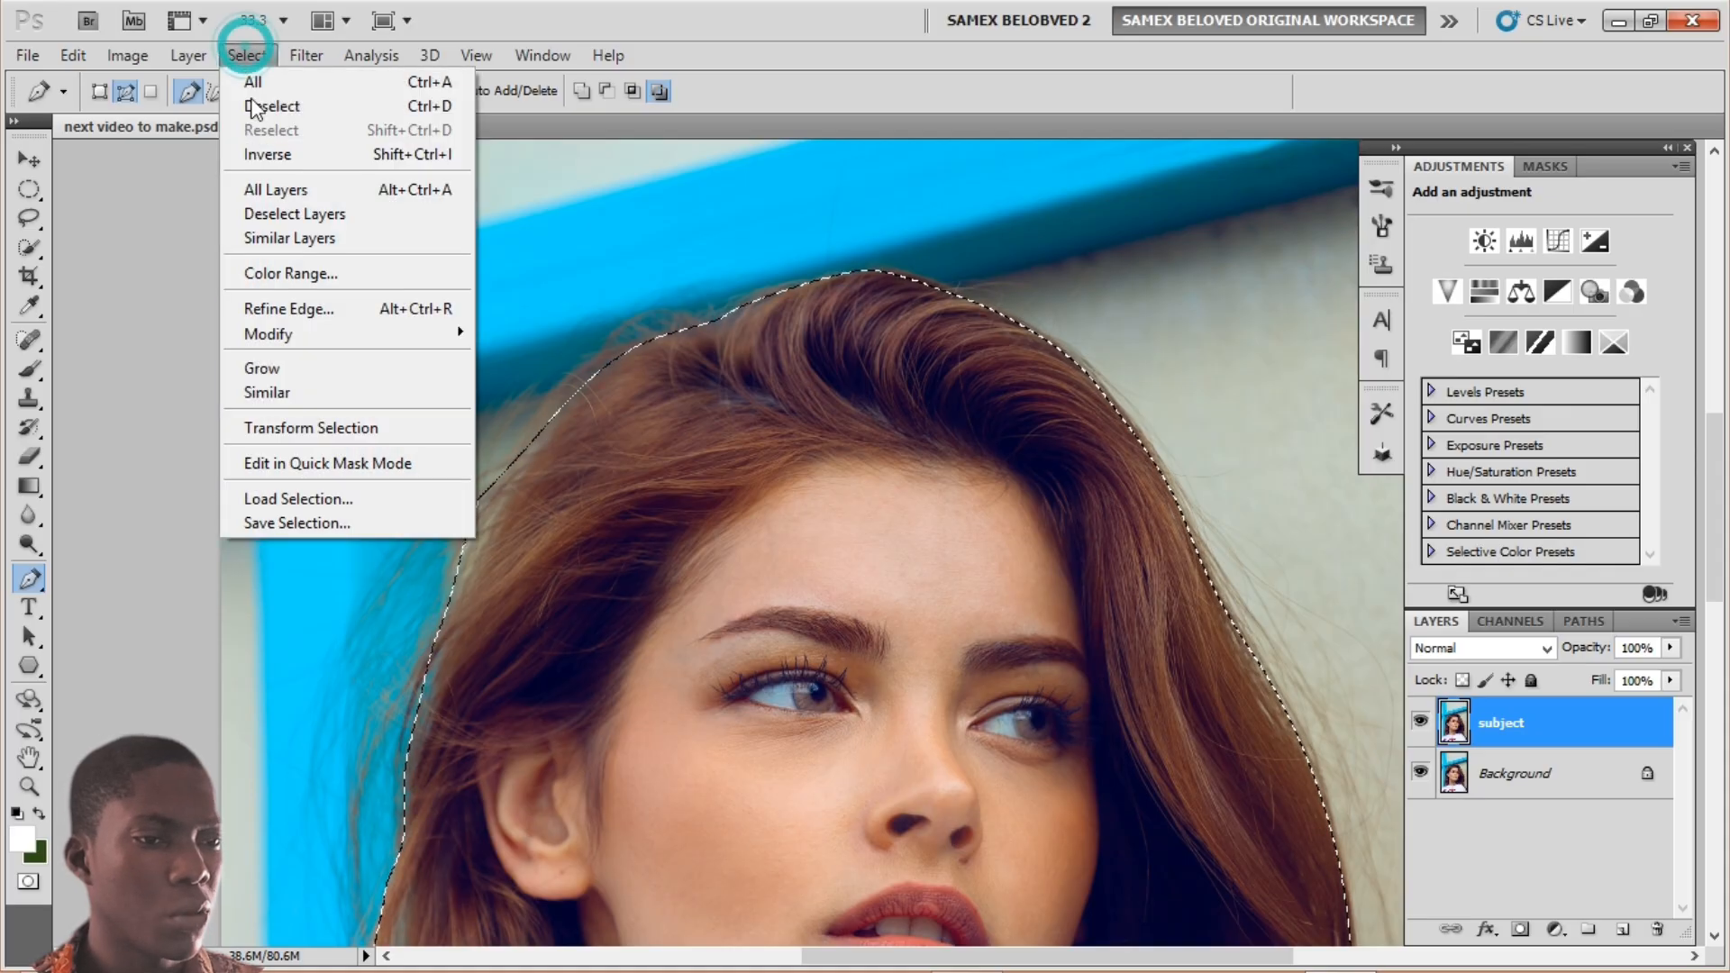
# Step: Save the hair-and-shoulders selection as channel 'subject', deselect, and zoom out
pyautogui.click(265, 524)
pyautogui.write('subje')
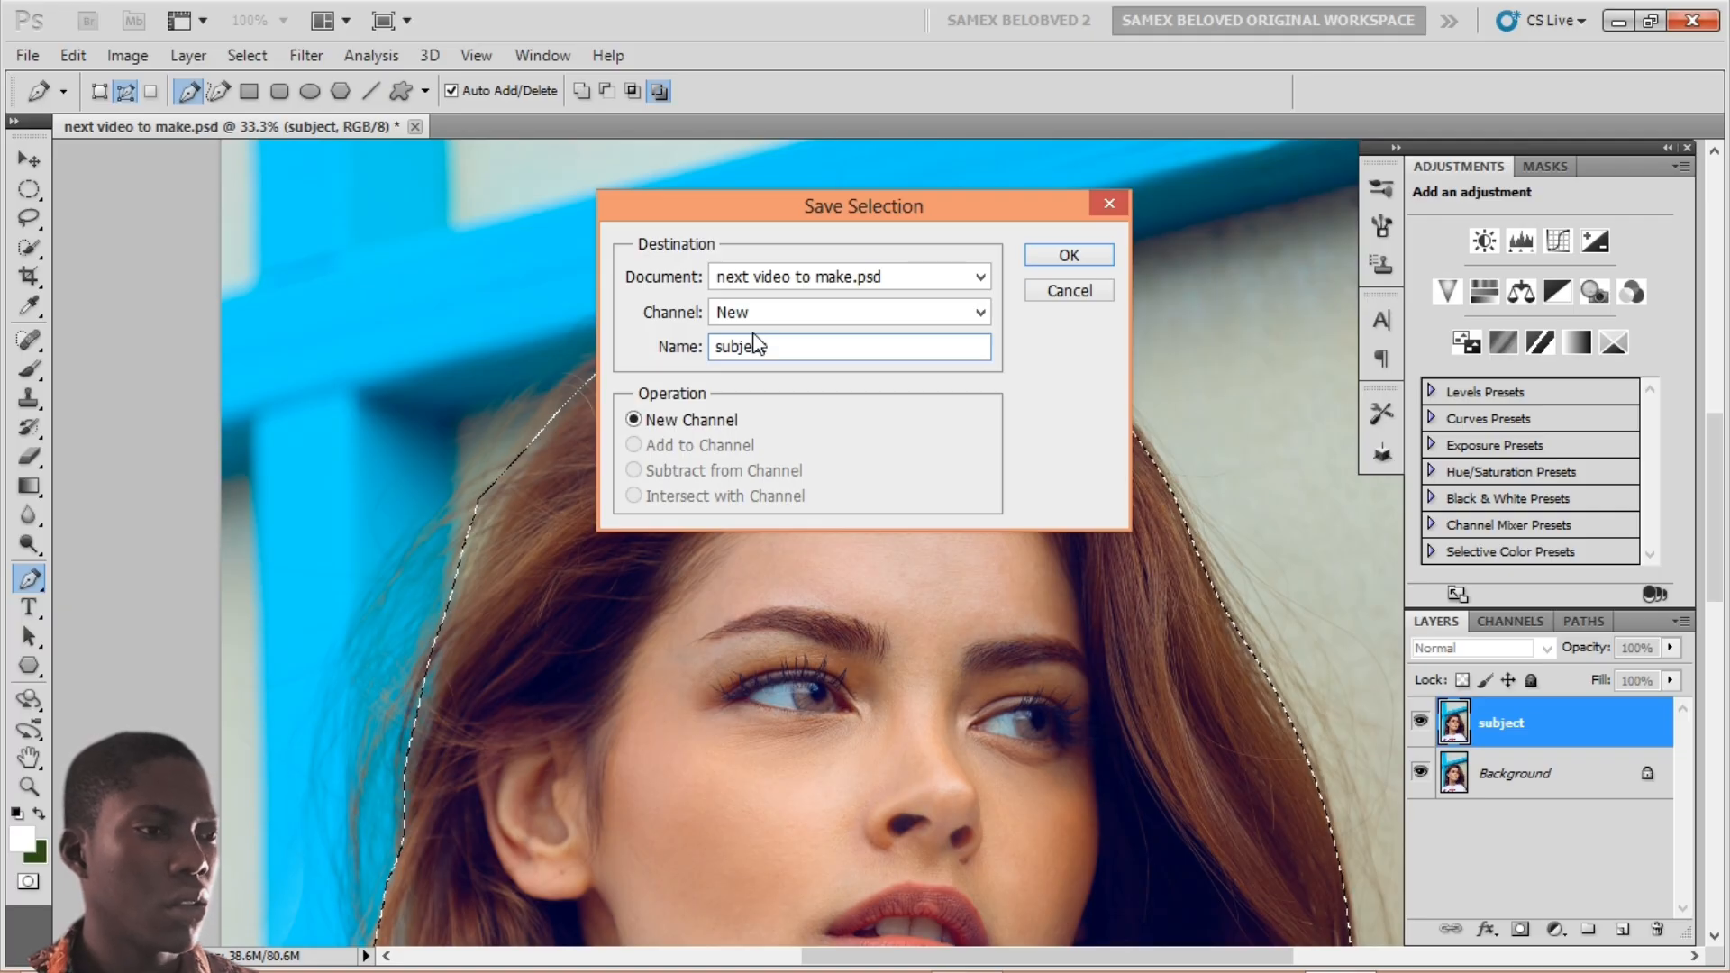
pyautogui.press('Return')
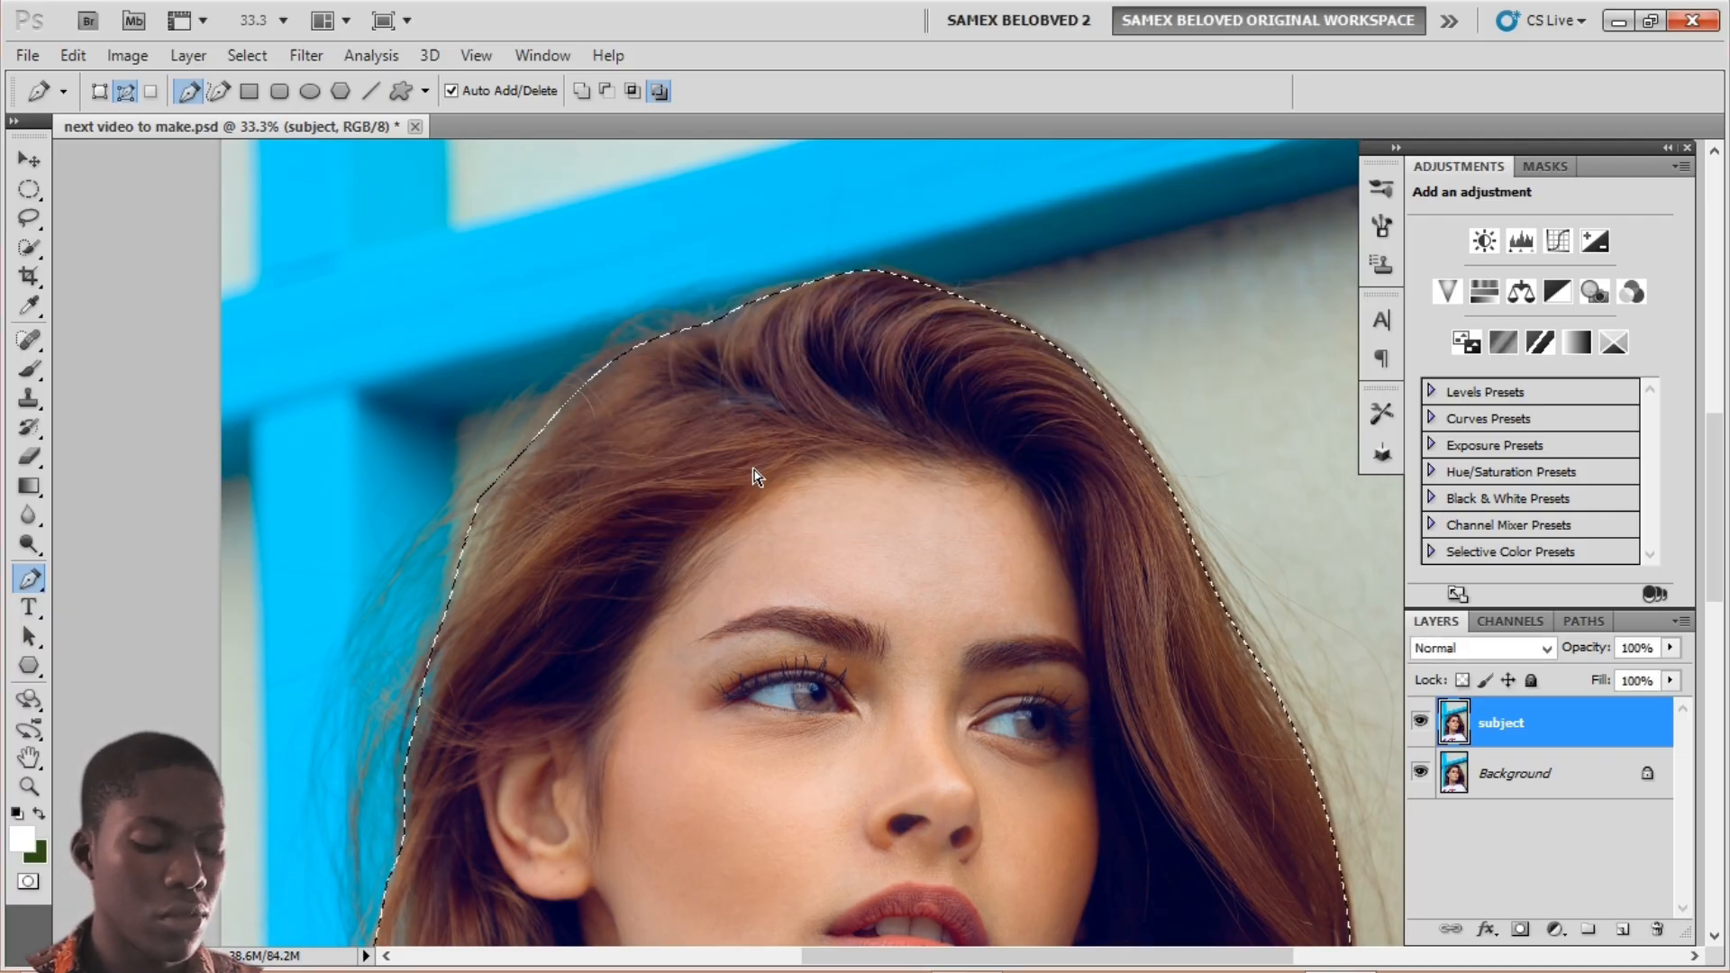
pyautogui.hotkey('ctrl', 'd')
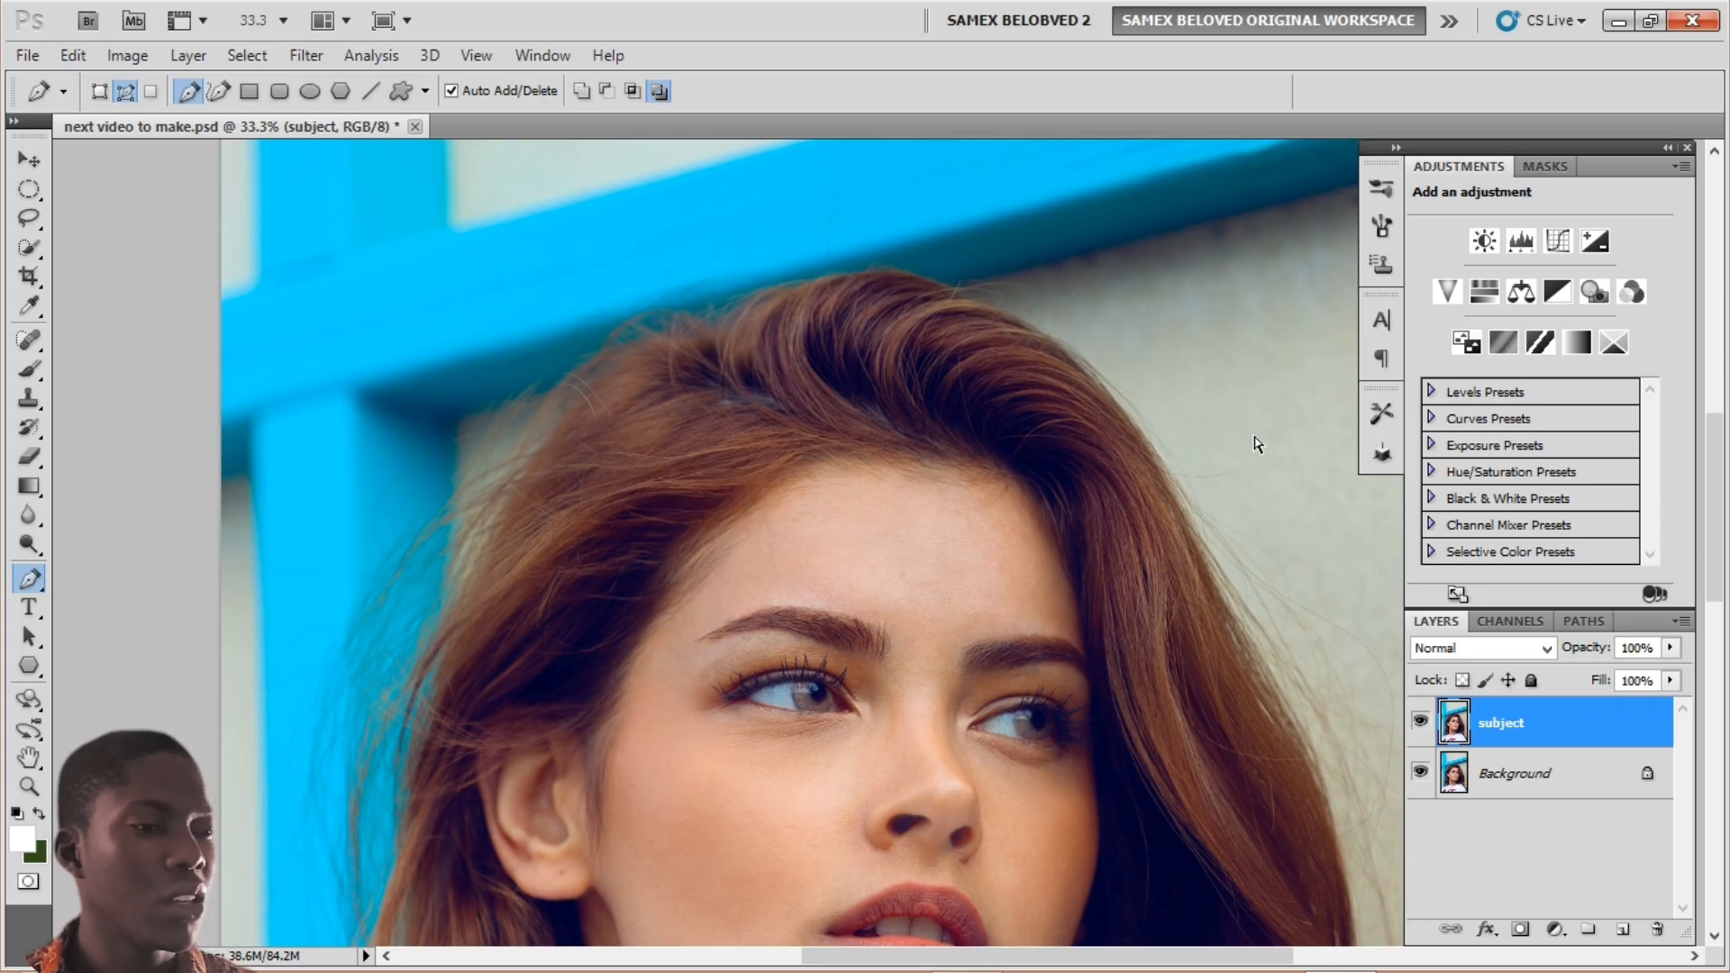
pyautogui.hotkey('ctrl', '-')
pyautogui.hotkey('ctrl', '-')
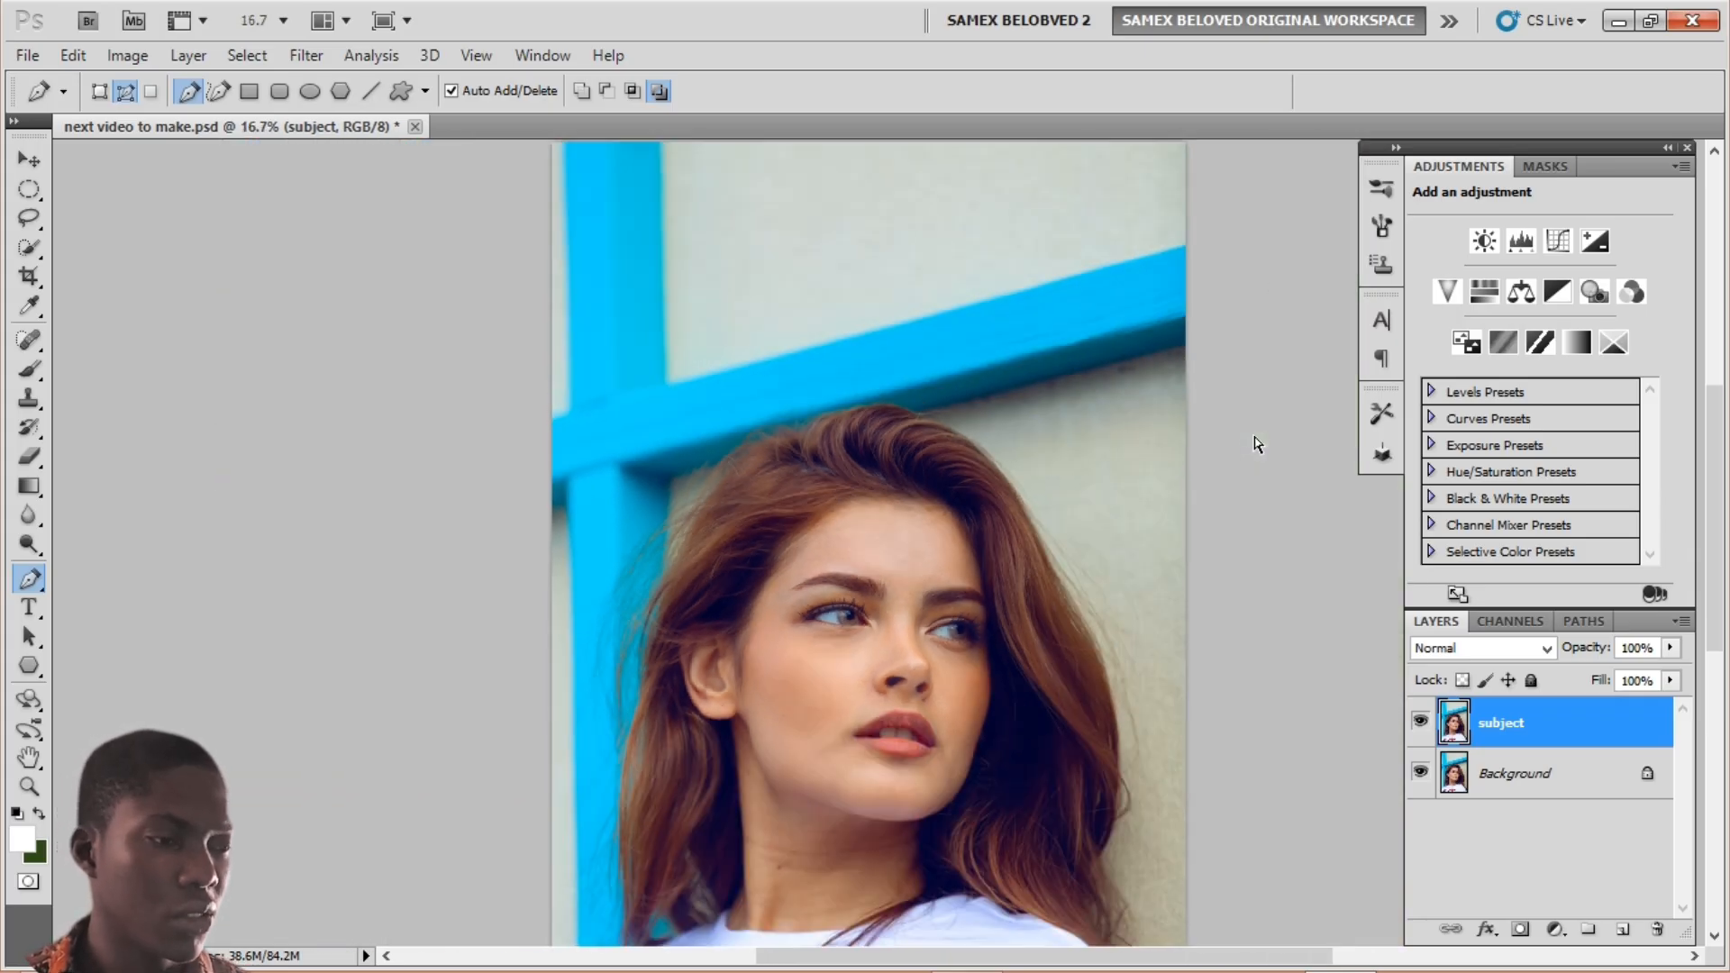
# Step: Select the Brush, reduce its size to 90 and set its hardness to 100%
pyautogui.moveTo(893, 610); pyautogui.dragTo(830, 497)
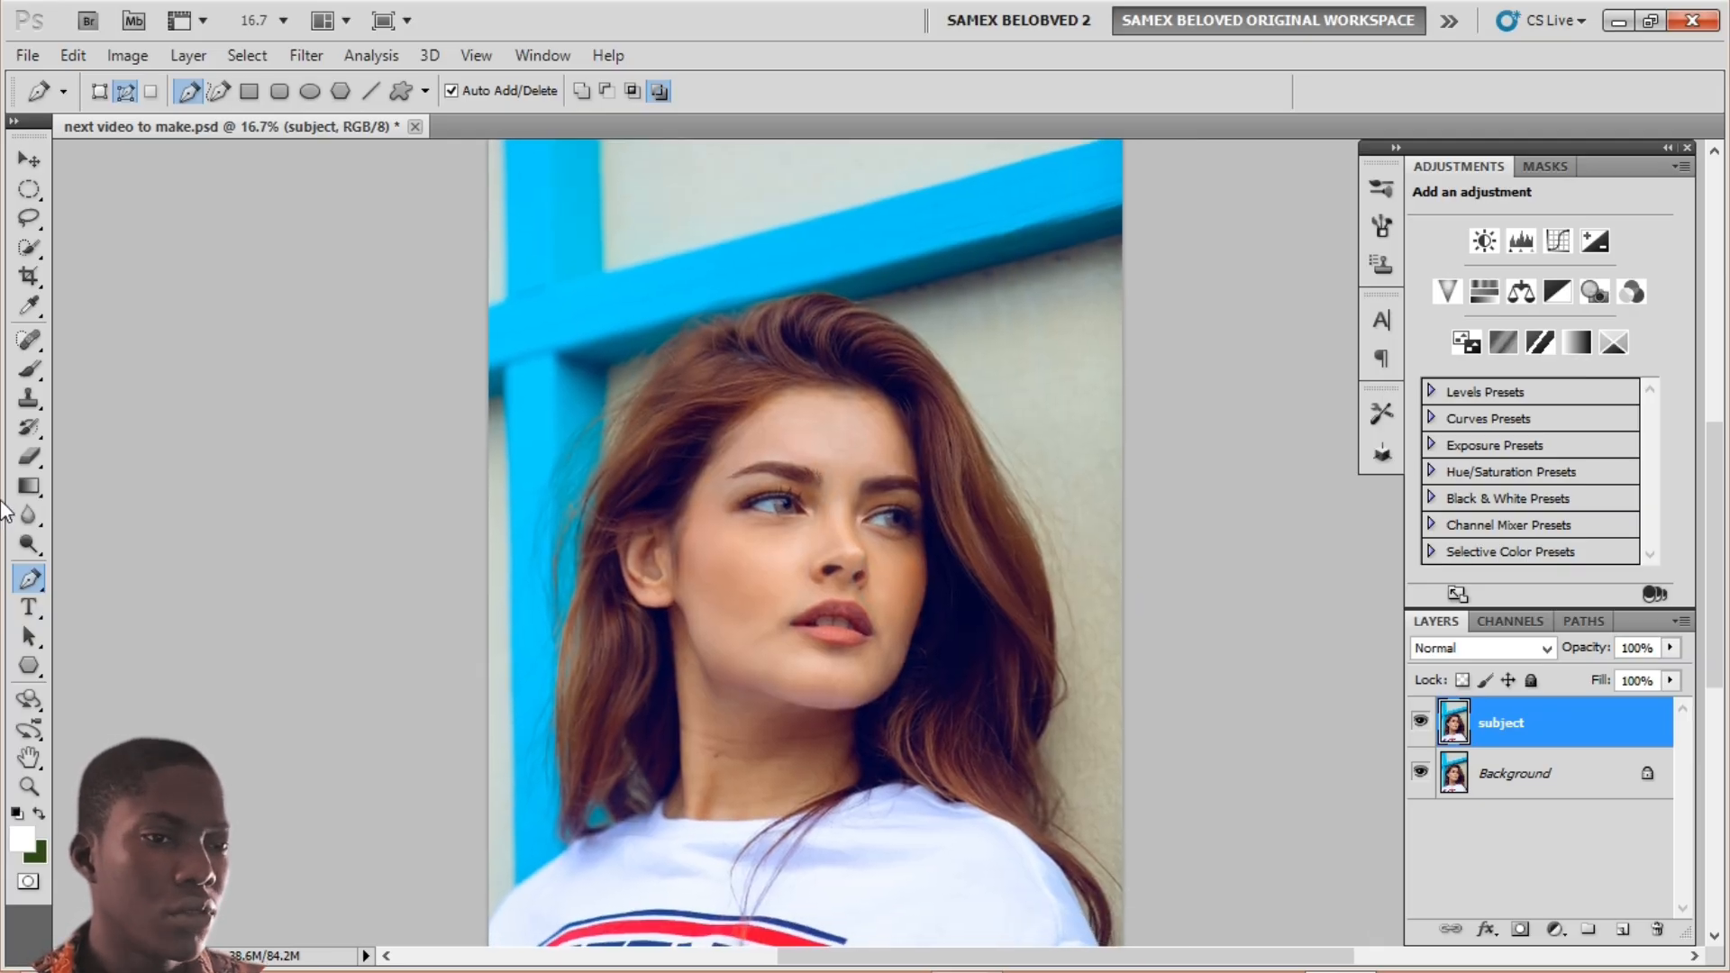
pyautogui.click(29, 370)
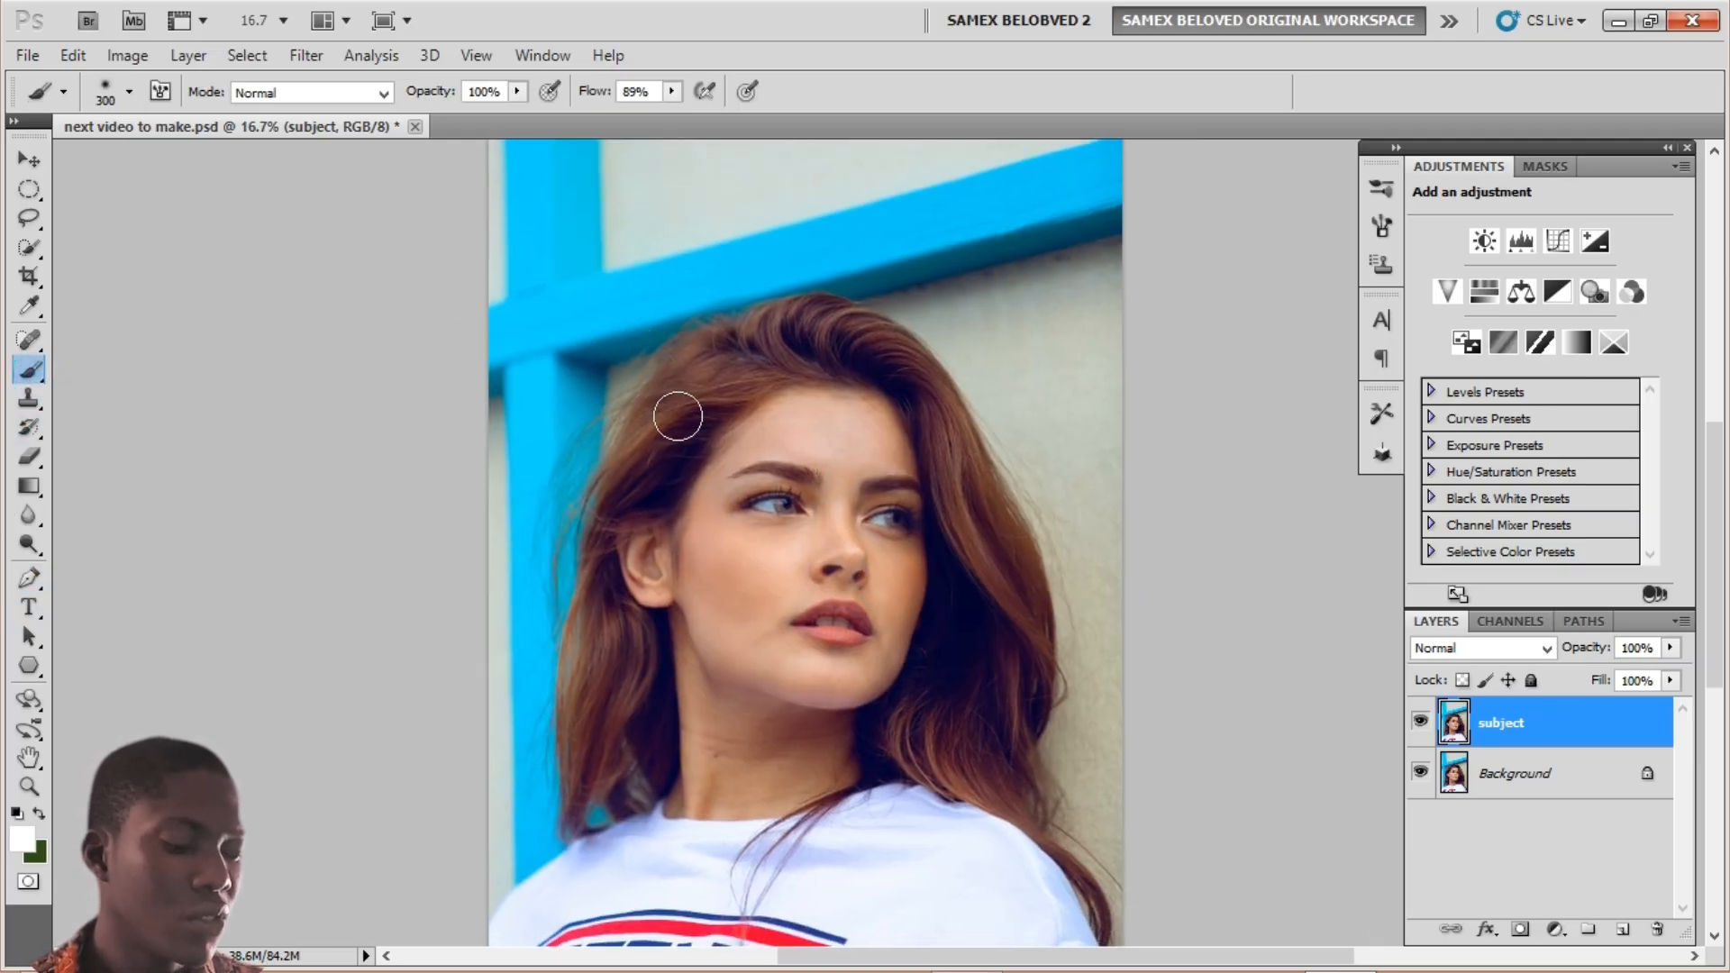
pyautogui.press('[')
pyautogui.press('[')
pyautogui.press('[')
pyautogui.press('[')
pyautogui.press('[')
pyautogui.press('[')
pyautogui.press('[')
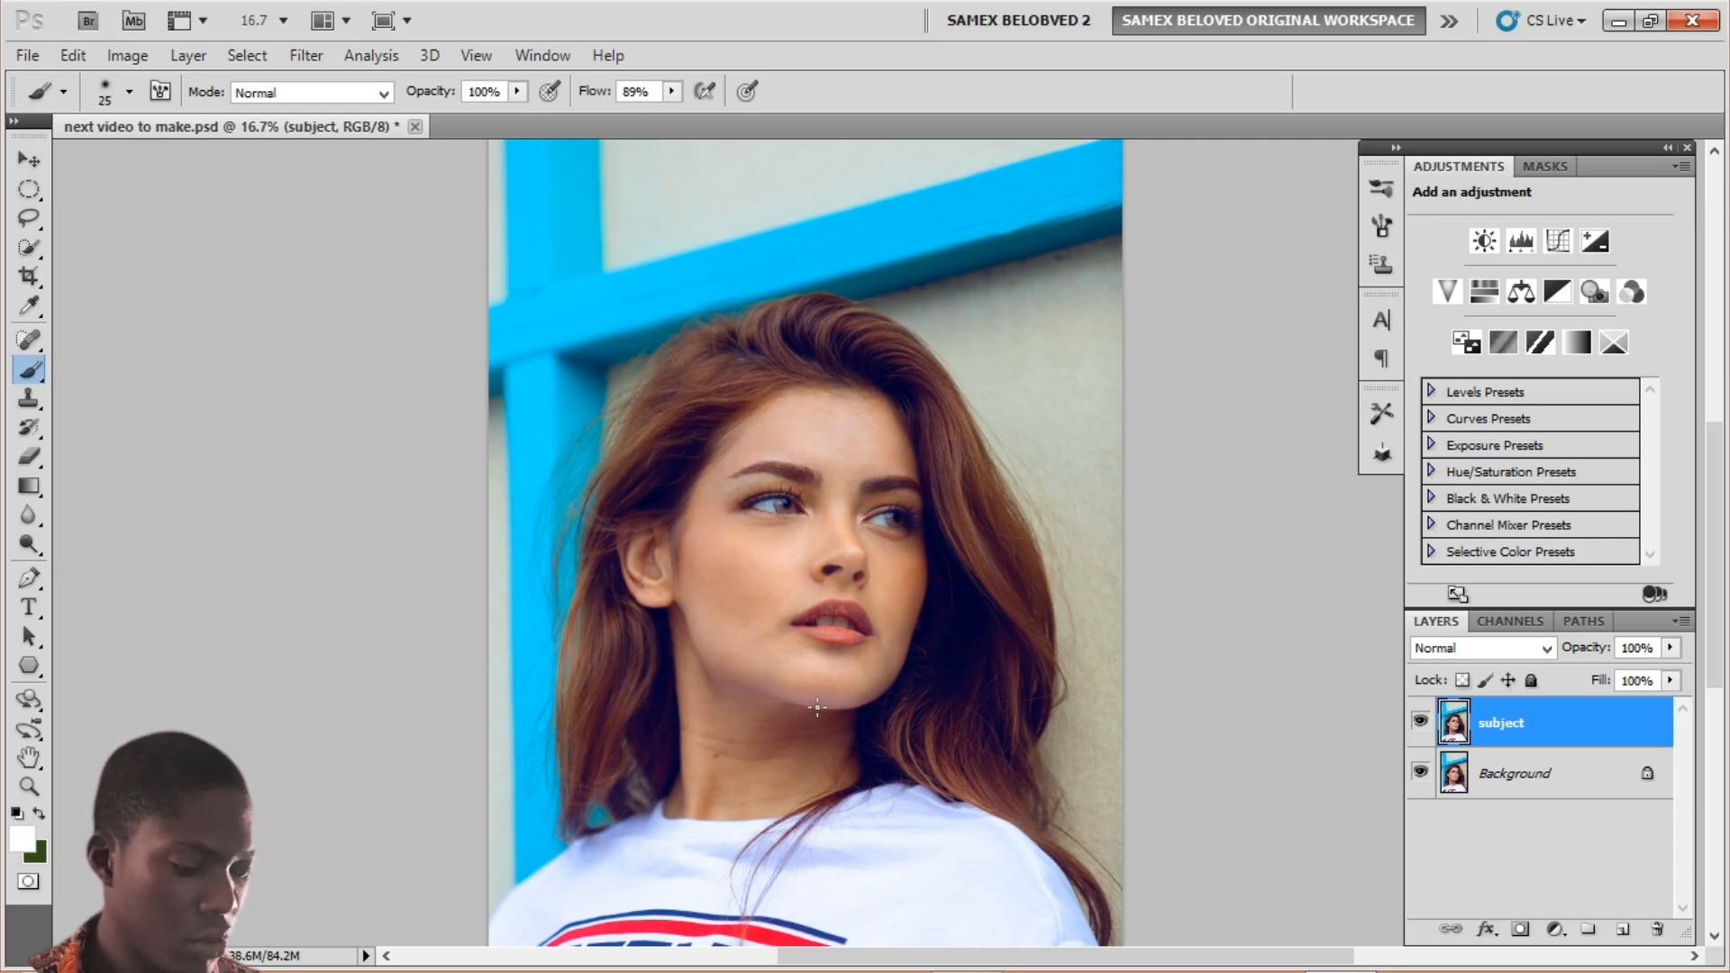
pyautogui.hotkey('ctrl', '+')
pyautogui.hotkey('ctrl', '+')
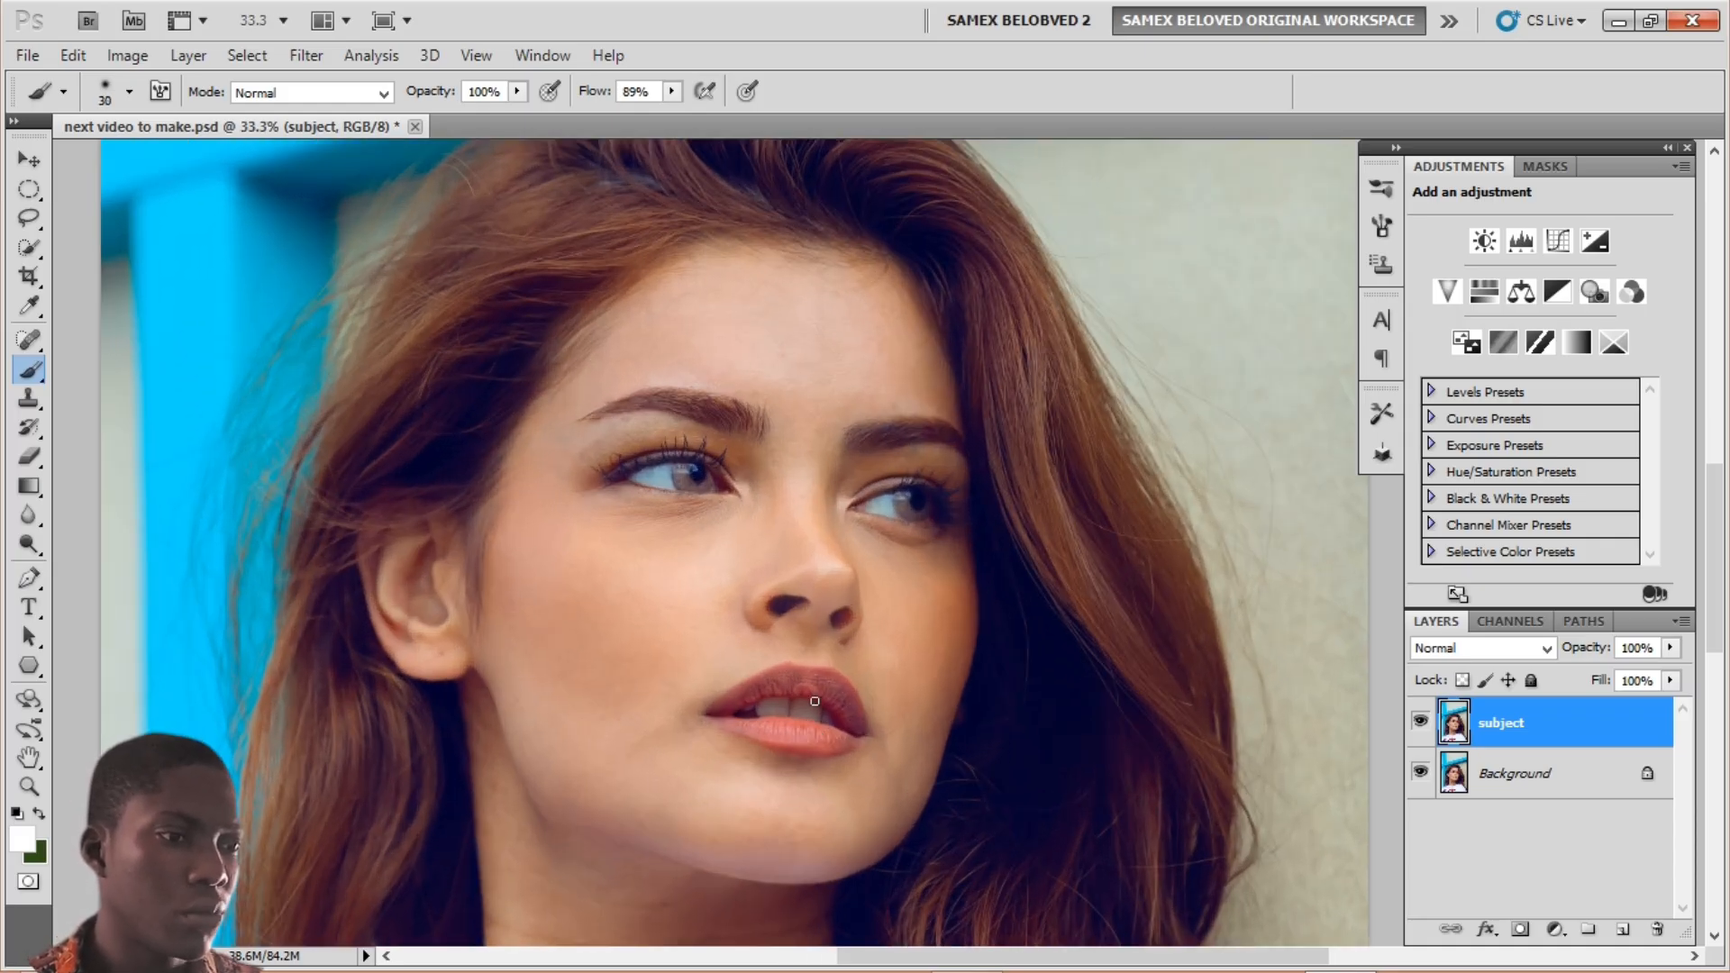
pyautogui.moveTo(661, 641); pyautogui.dragTo(670, 315)
pyautogui.click(131, 93)
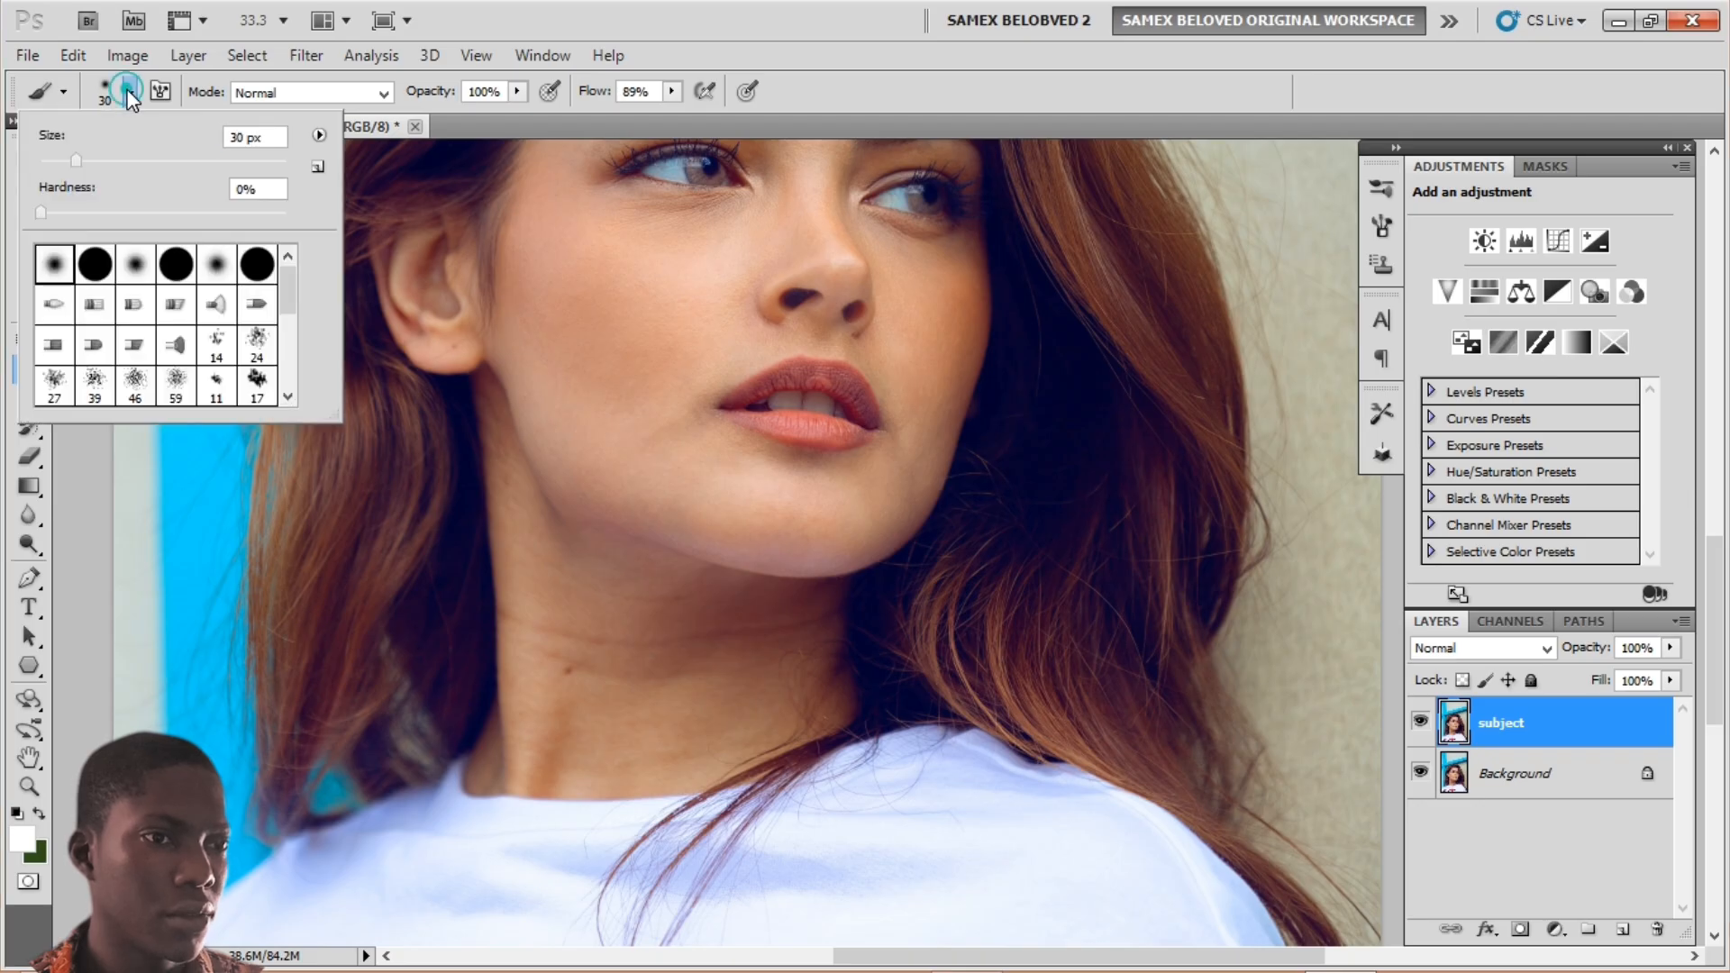
pyautogui.moveTo(85, 216); pyautogui.dragTo(288, 213)
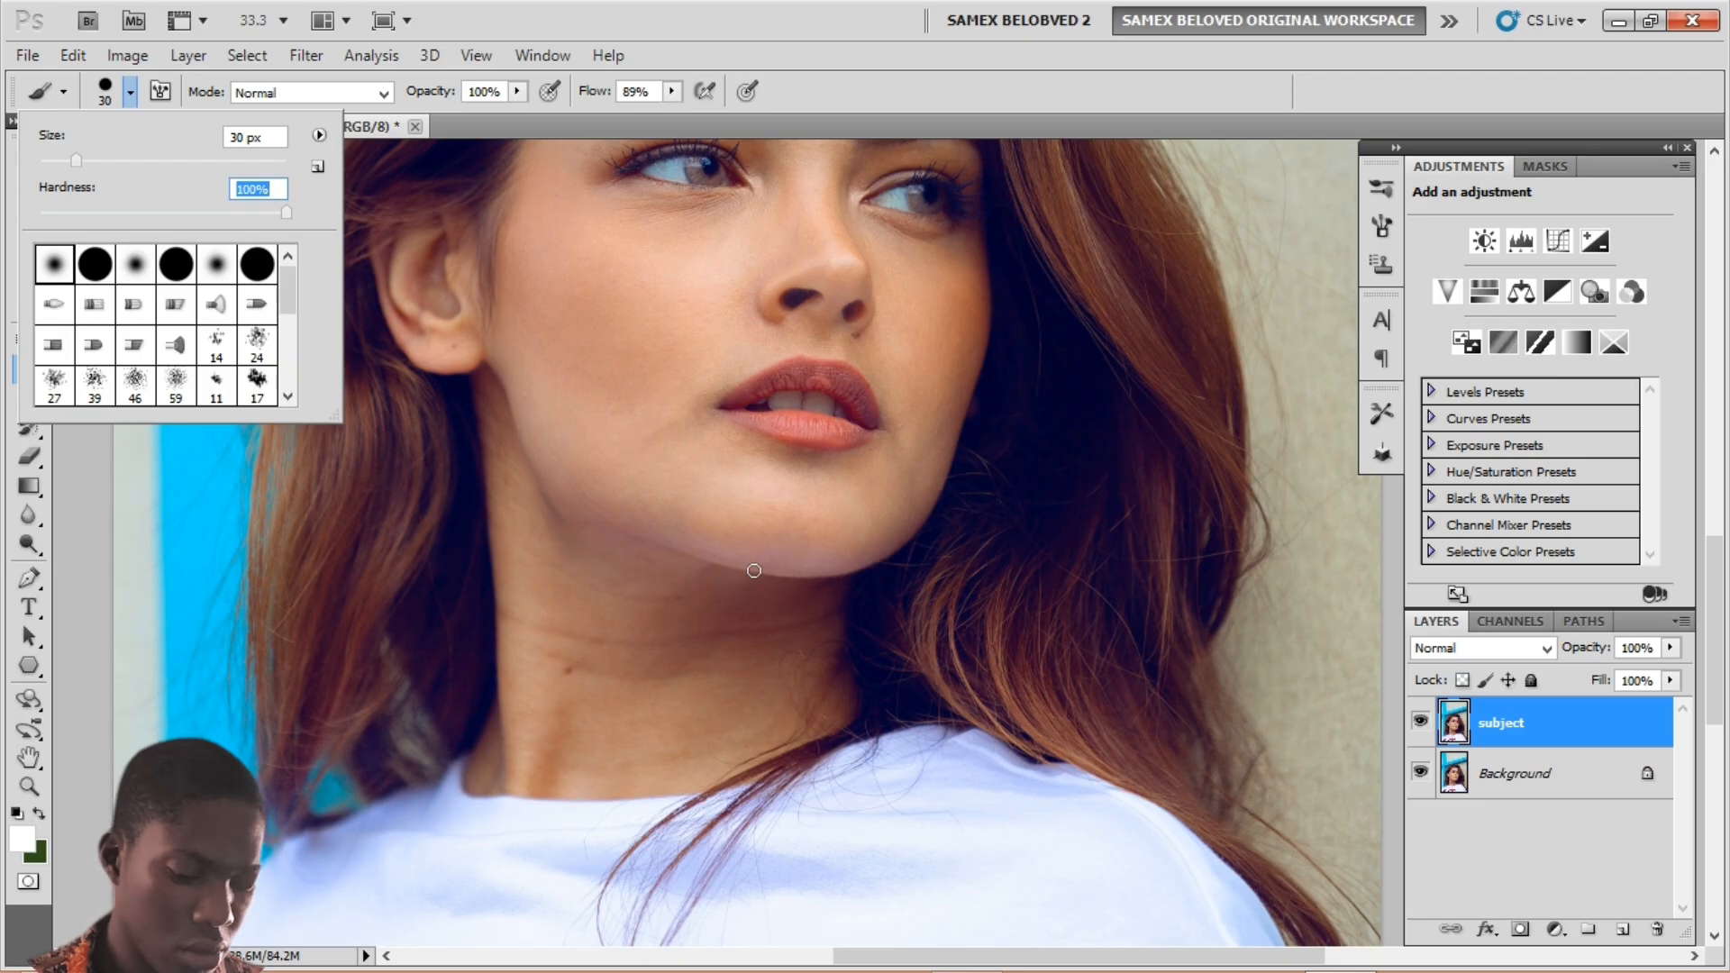
pyautogui.click(755, 570)
# Step: Undo the stray white test strokes and make dark green the foreground colour
pyautogui.hotkey('ctrl', 'z')
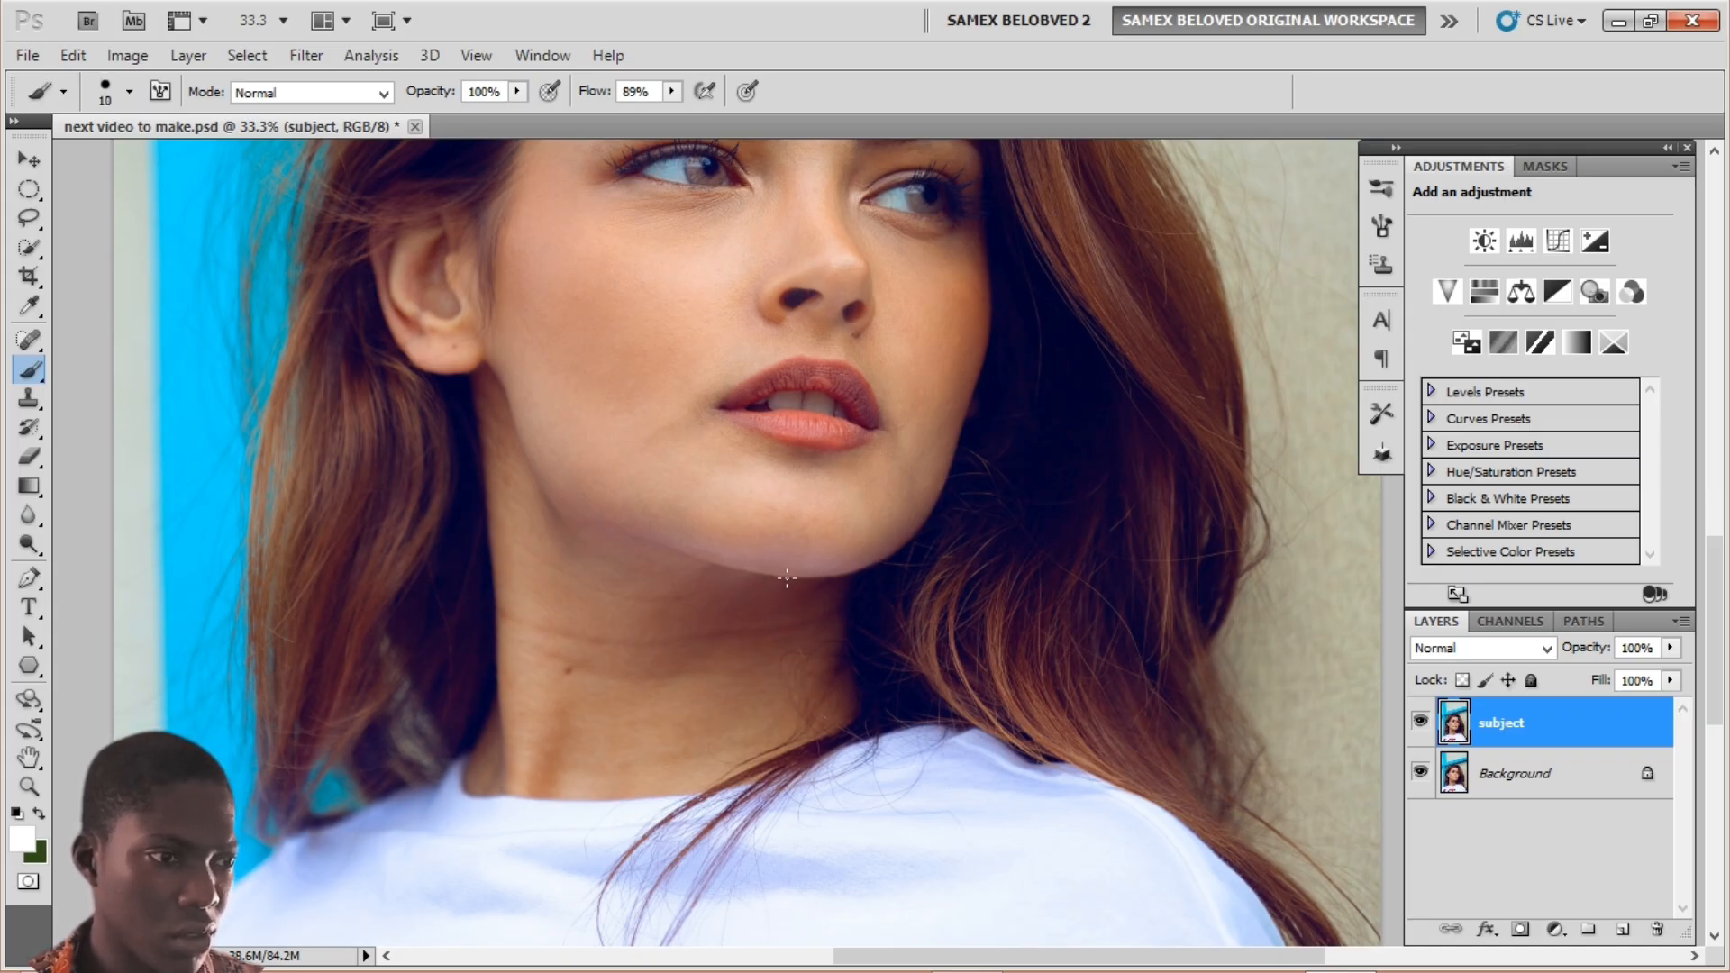
pyautogui.moveTo(786, 578); pyautogui.dragTo(838, 571)
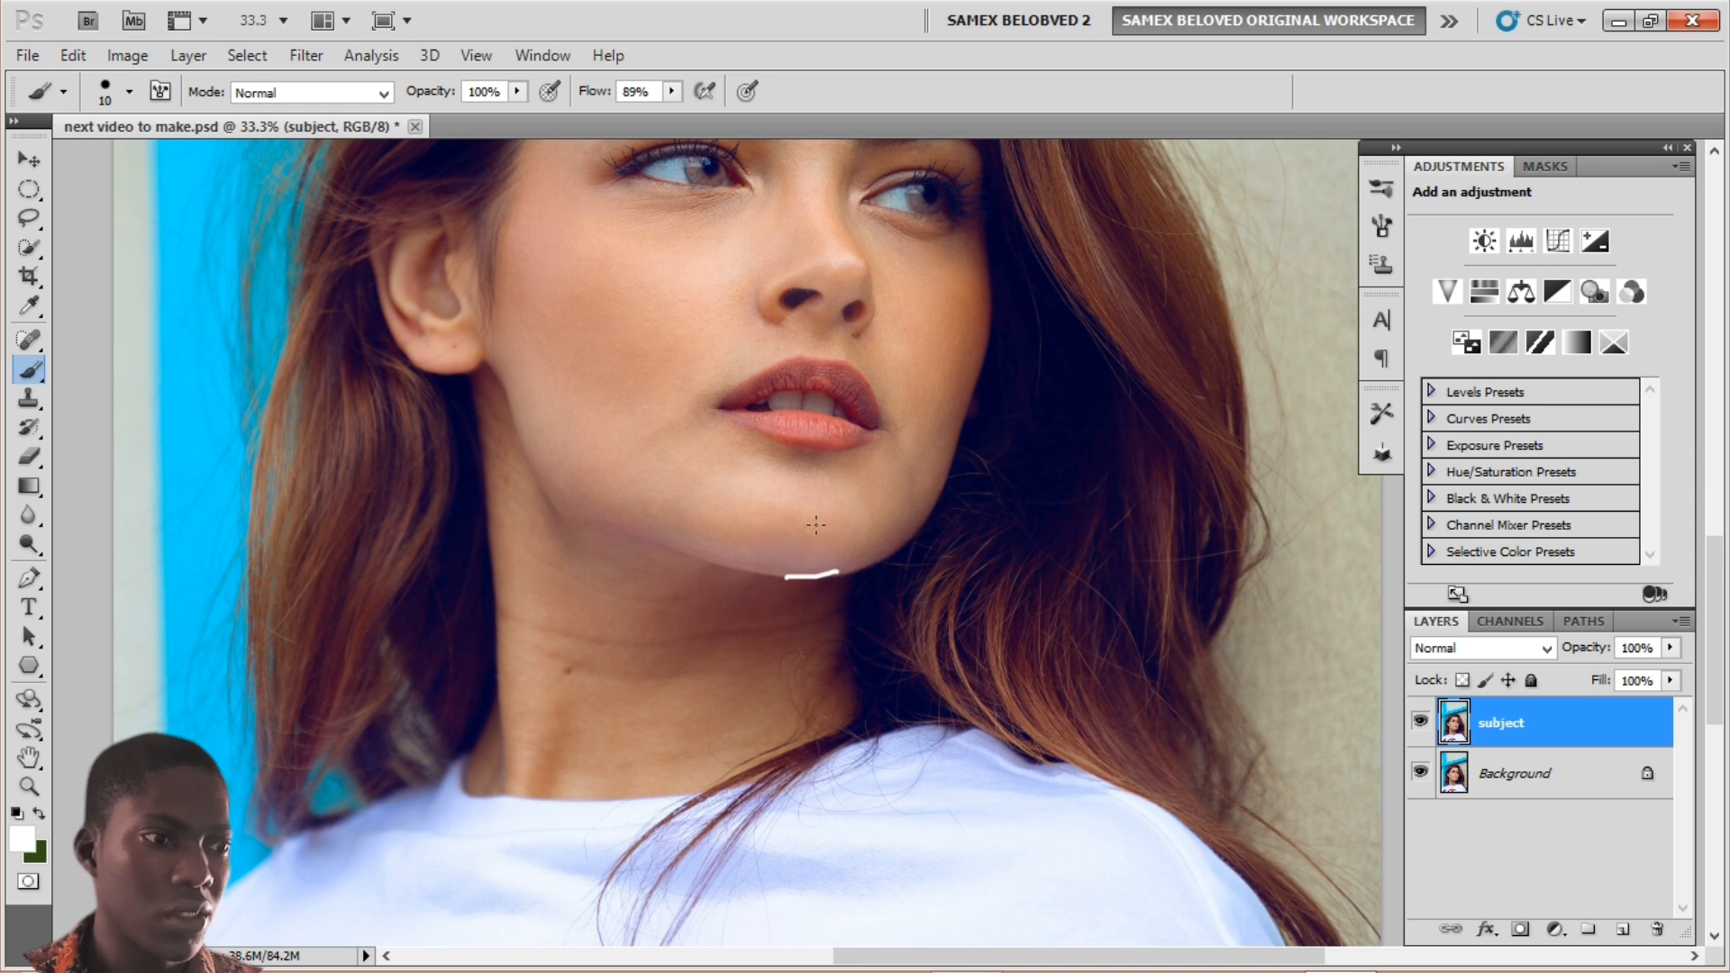
pyautogui.hotkey('ctrl', 'z')
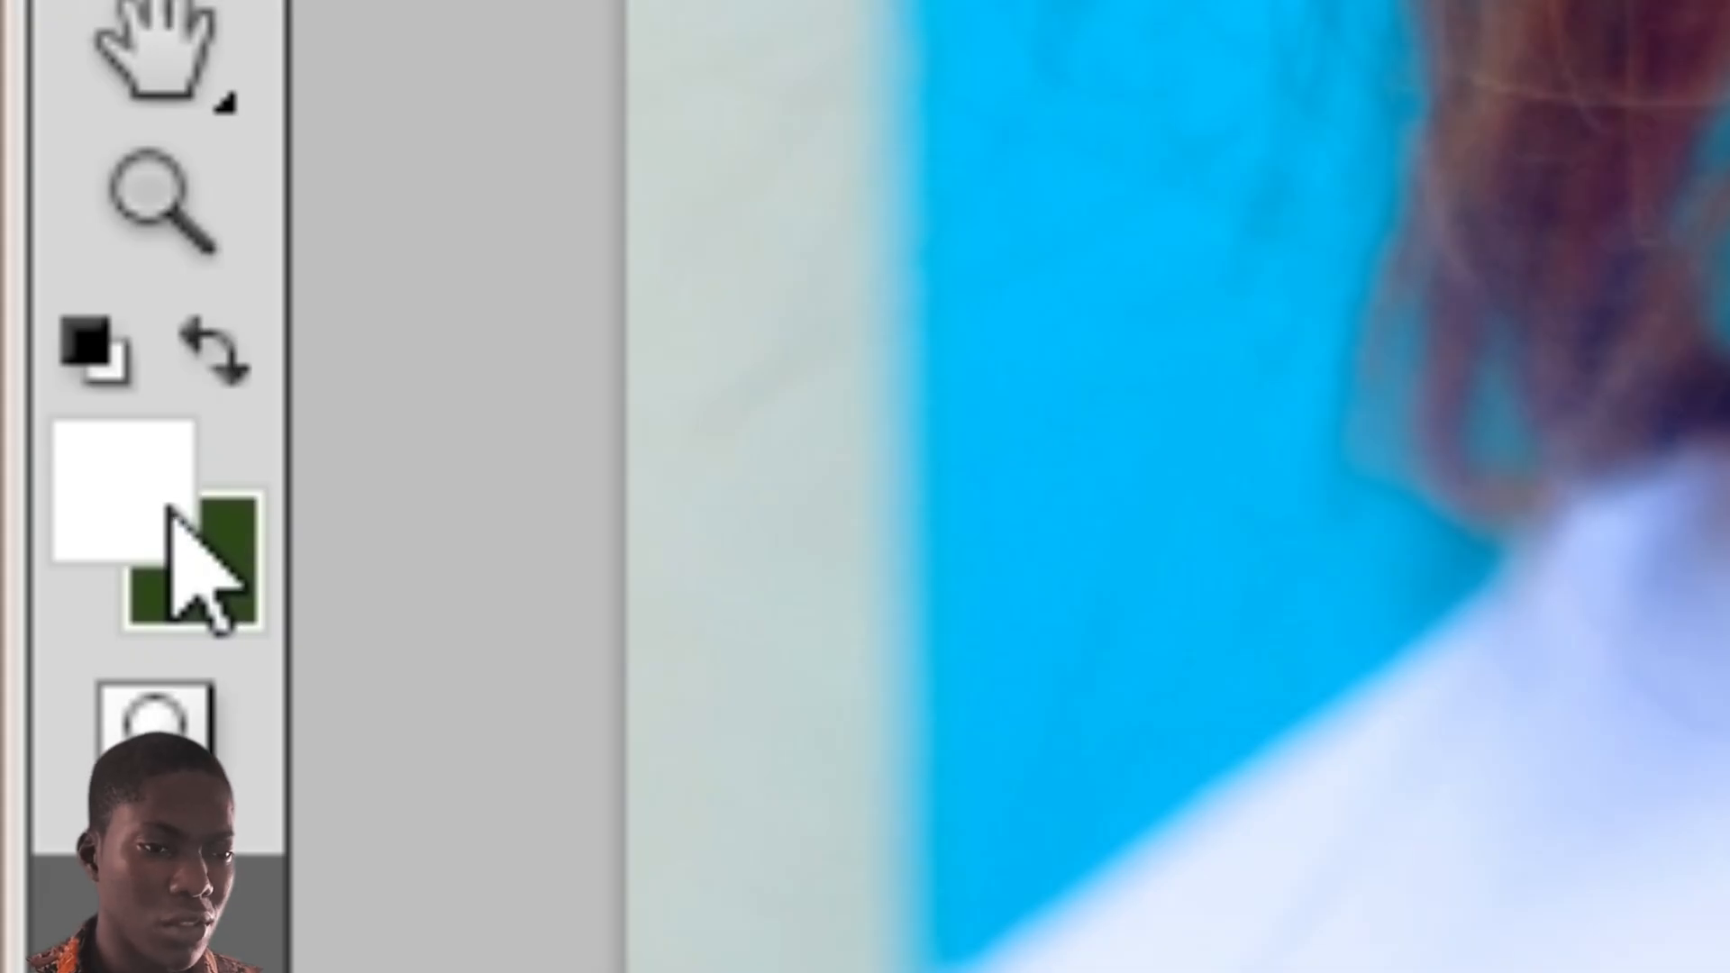
pyautogui.press('x')
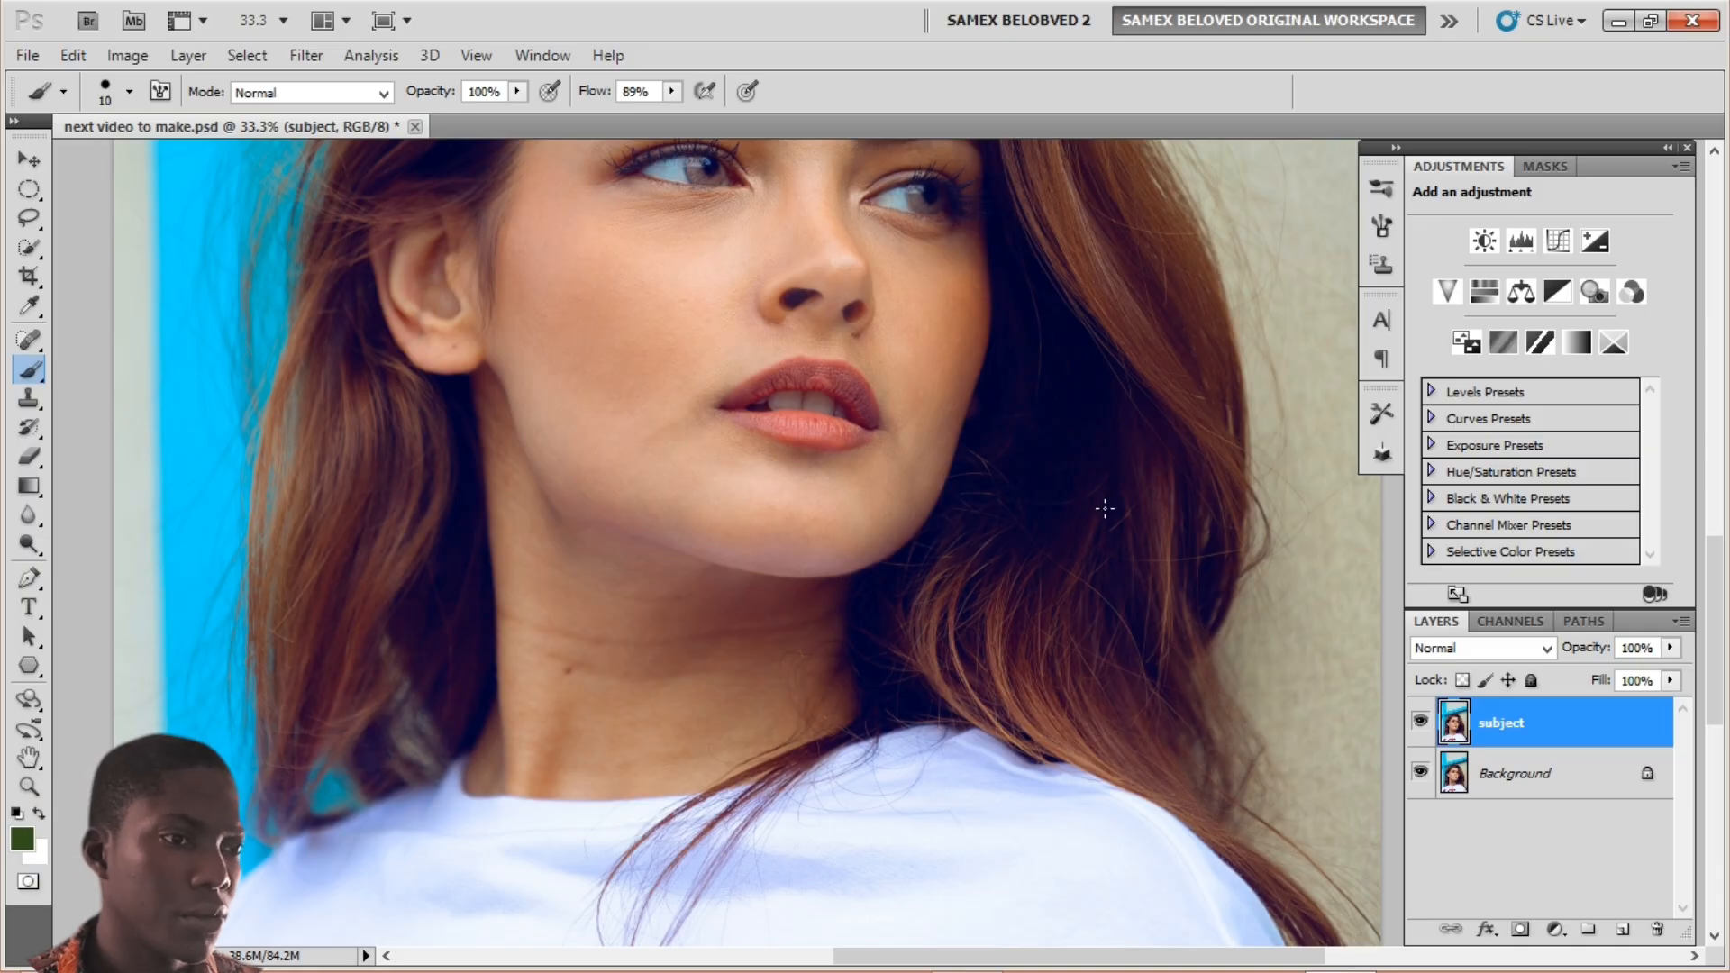
pyautogui.moveTo(599, 348); pyautogui.dragTo(478, 757)
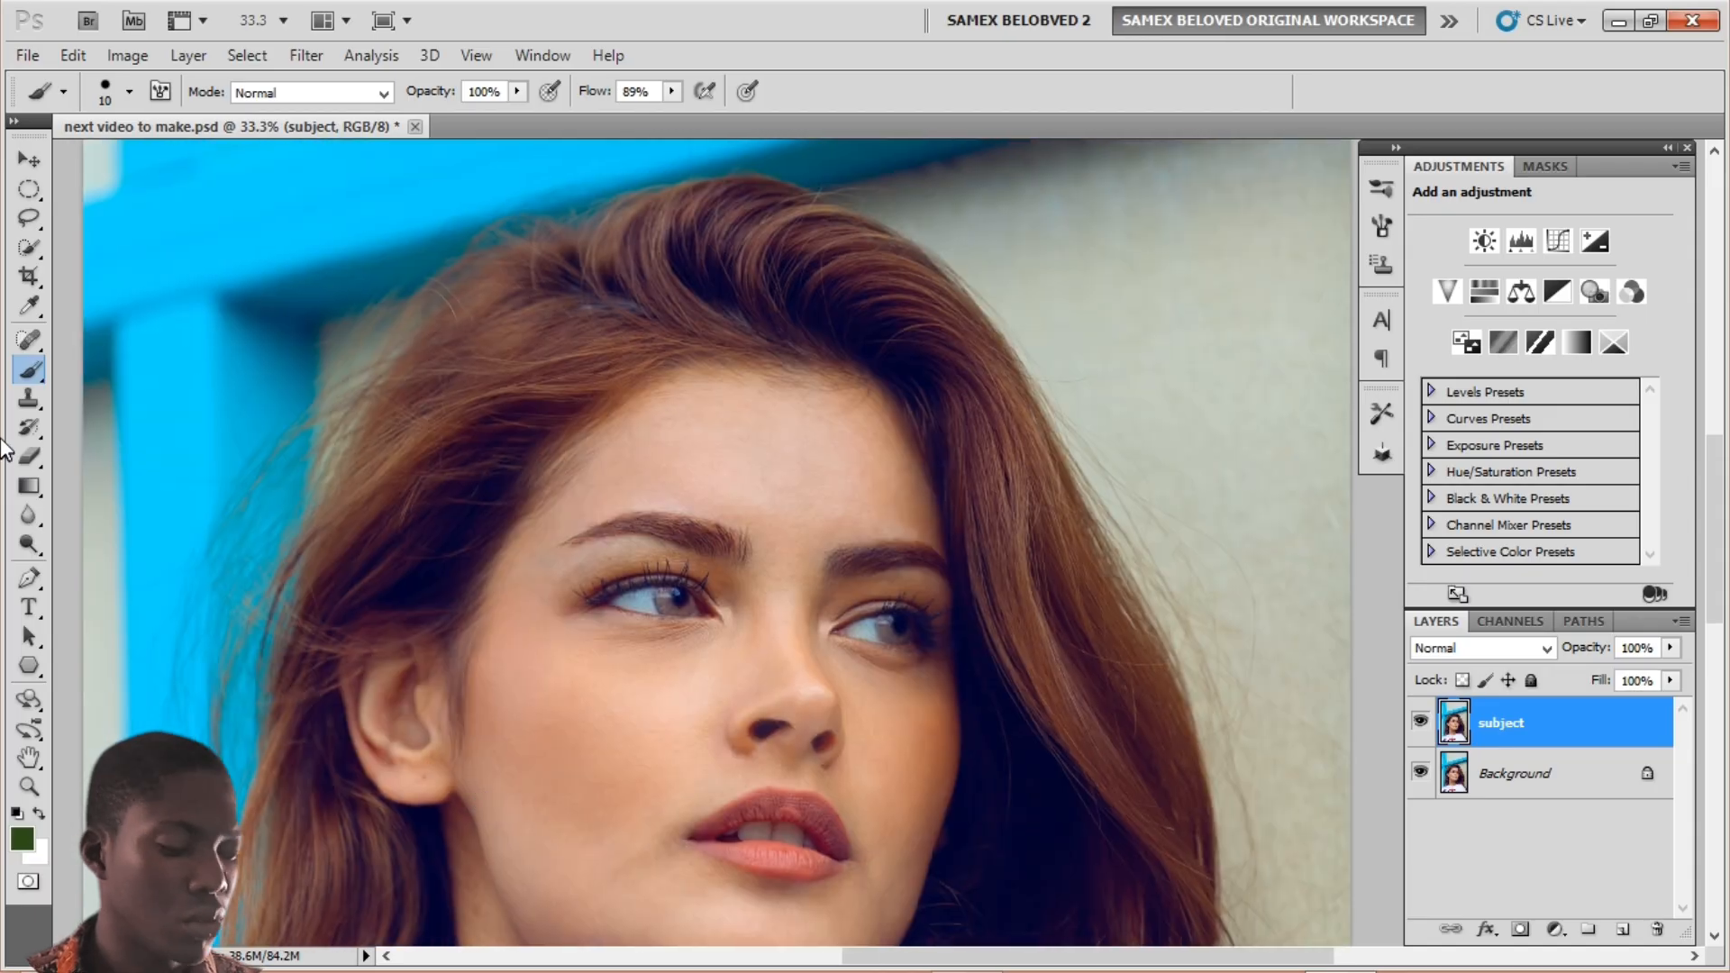
# Step: With the Pen tool, trace curved anchors along the hair edge and loose strands at the shoulder
pyautogui.press('p')
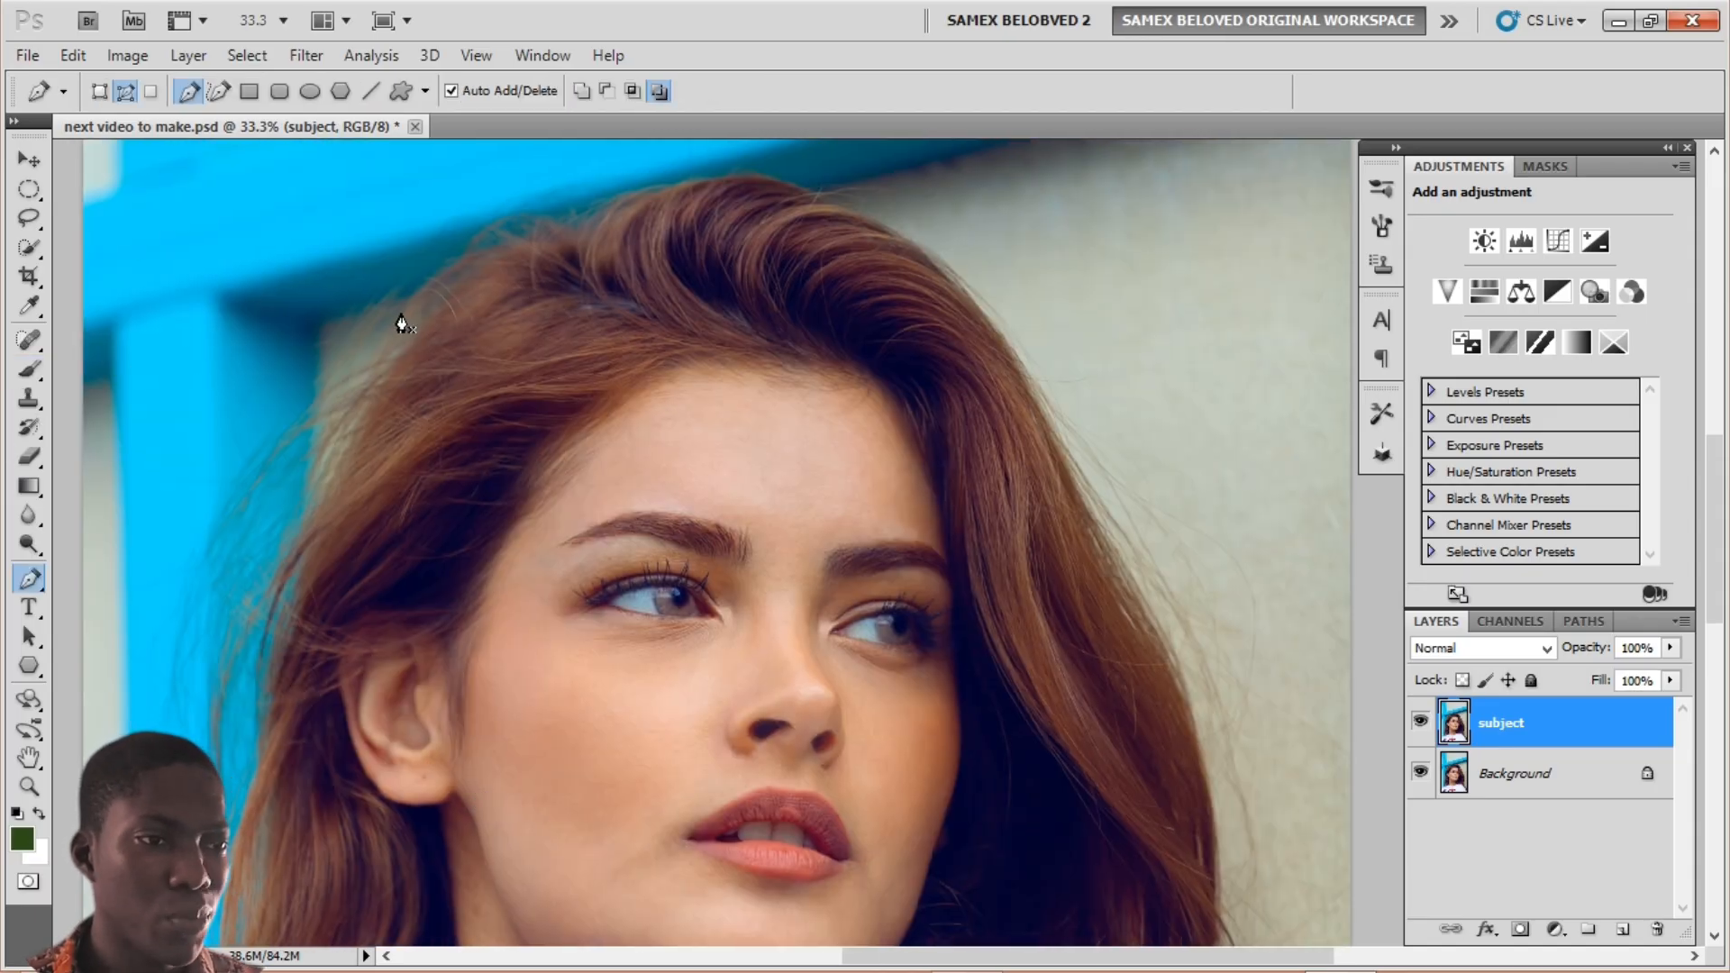
pyautogui.moveTo(402, 301); pyautogui.dragTo(355, 448)
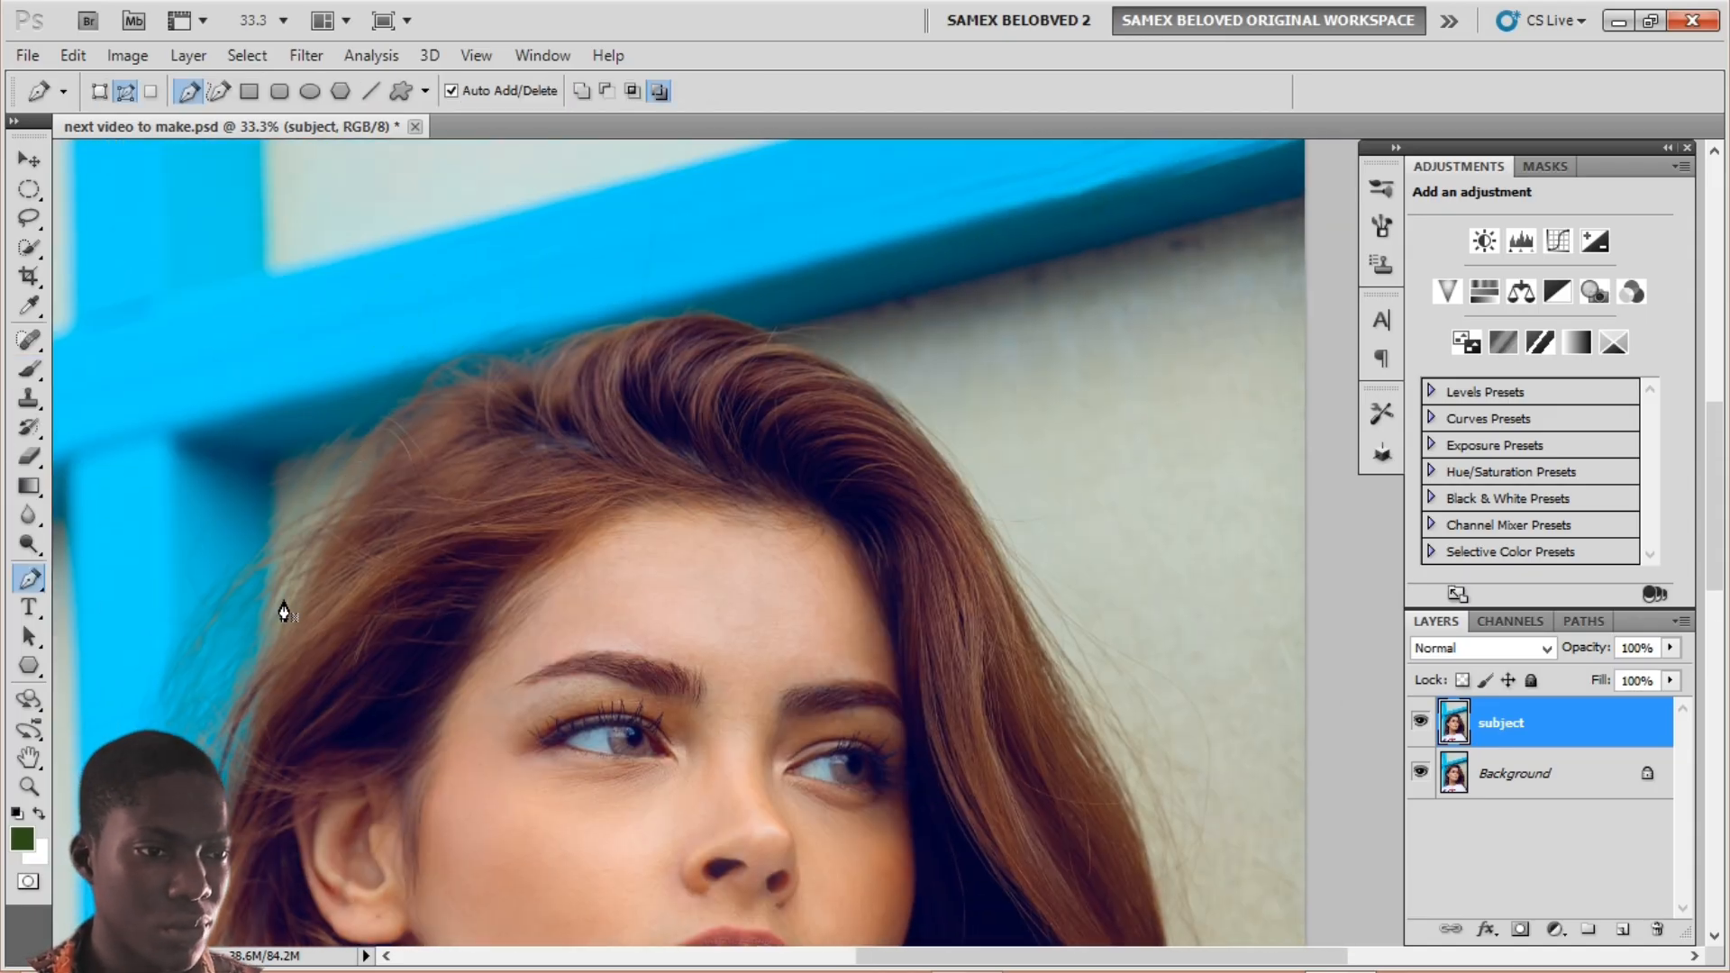
pyautogui.moveTo(1061, 708); pyautogui.dragTo(811, 397)
pyautogui.moveTo(907, 543); pyautogui.dragTo(897, 606)
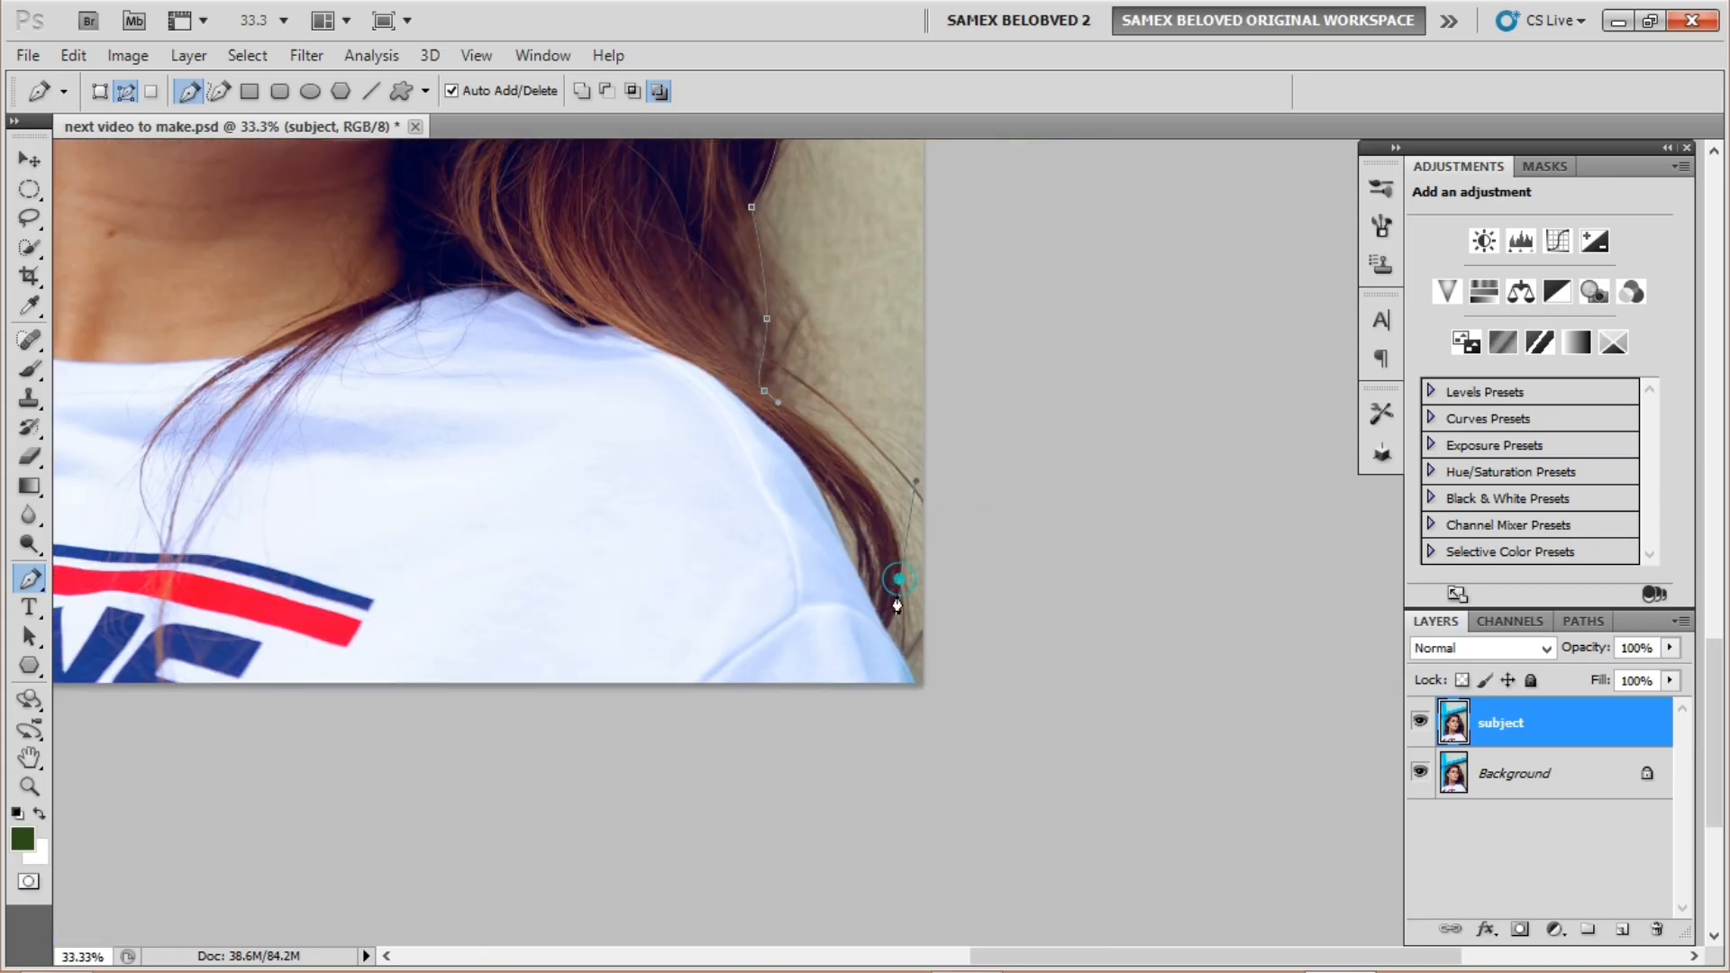
pyautogui.hotkey('ctrl', '+')
pyautogui.hotkey('ctrl', '+')
pyautogui.hotkey('ctrl', '+')
pyautogui.moveTo(787, 571); pyautogui.dragTo(764, 532)
pyautogui.moveTo(649, 708); pyautogui.dragTo(591, 711)
pyautogui.moveTo(794, 677); pyautogui.dragTo(770, 746)
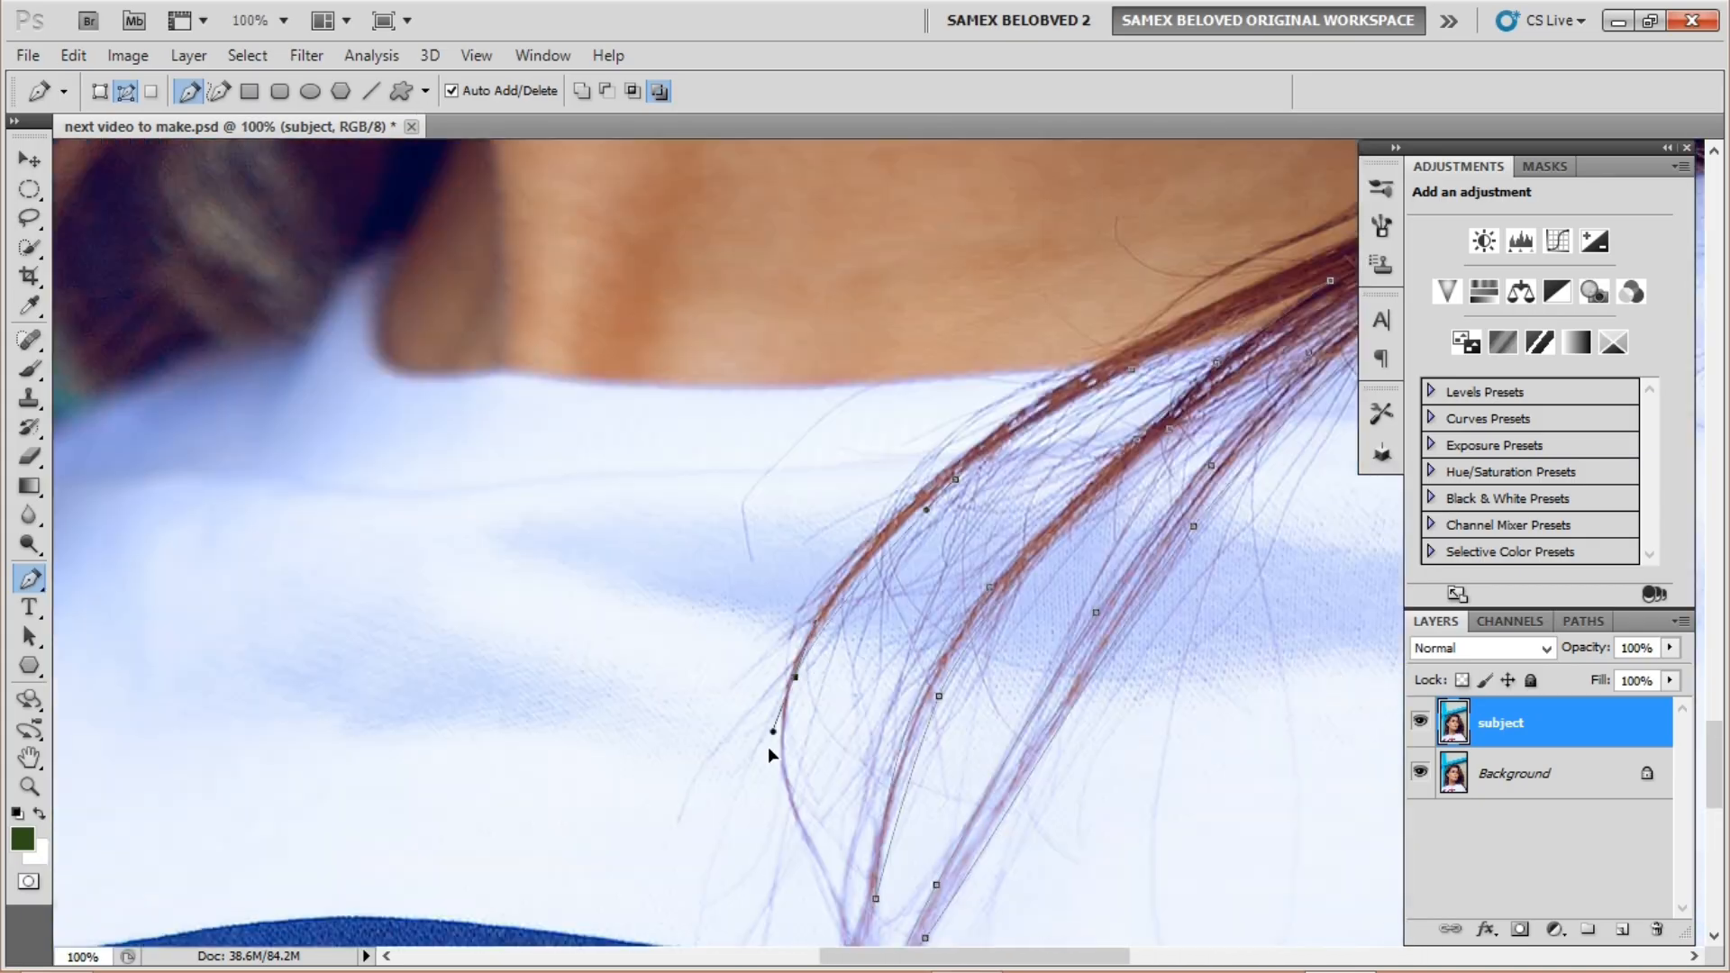
# Step: Continue the path along the neck, face, hairline and ear, closing it at its start
pyautogui.moveTo(981, 658); pyautogui.dragTo(993, 595)
pyautogui.moveTo(784, 529); pyautogui.dragTo(757, 468)
pyautogui.click(1066, 637)
pyautogui.moveTo(945, 732)
pyautogui.mouseDown()
pyautogui.moveTo(946, 674)
pyautogui.moveTo(953, 722)
pyautogui.mouseUp()
pyautogui.moveTo(590, 378); pyautogui.dragTo(622, 248)
pyautogui.click(776, 708)
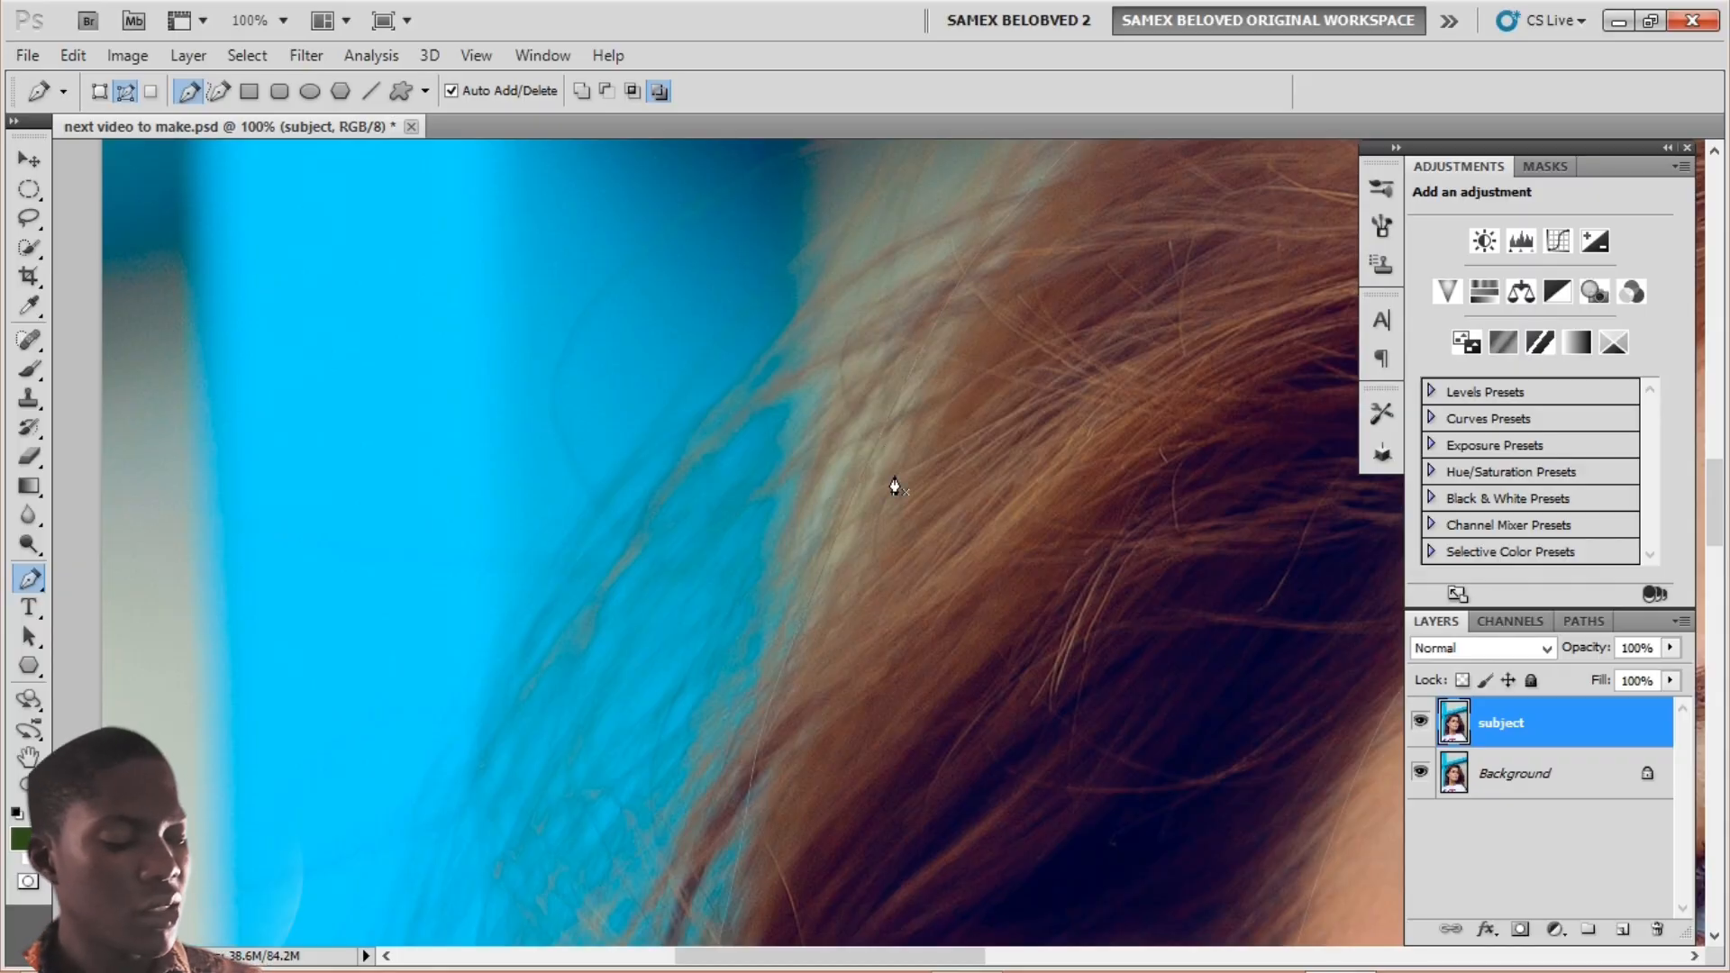
pyautogui.hotkey('ctrl', '-')
pyautogui.hotkey('ctrl', '-')
pyautogui.hotkey('ctrl', '-')
pyautogui.hotkey('ctrl', '-')
pyautogui.hotkey('ctrl', '-')
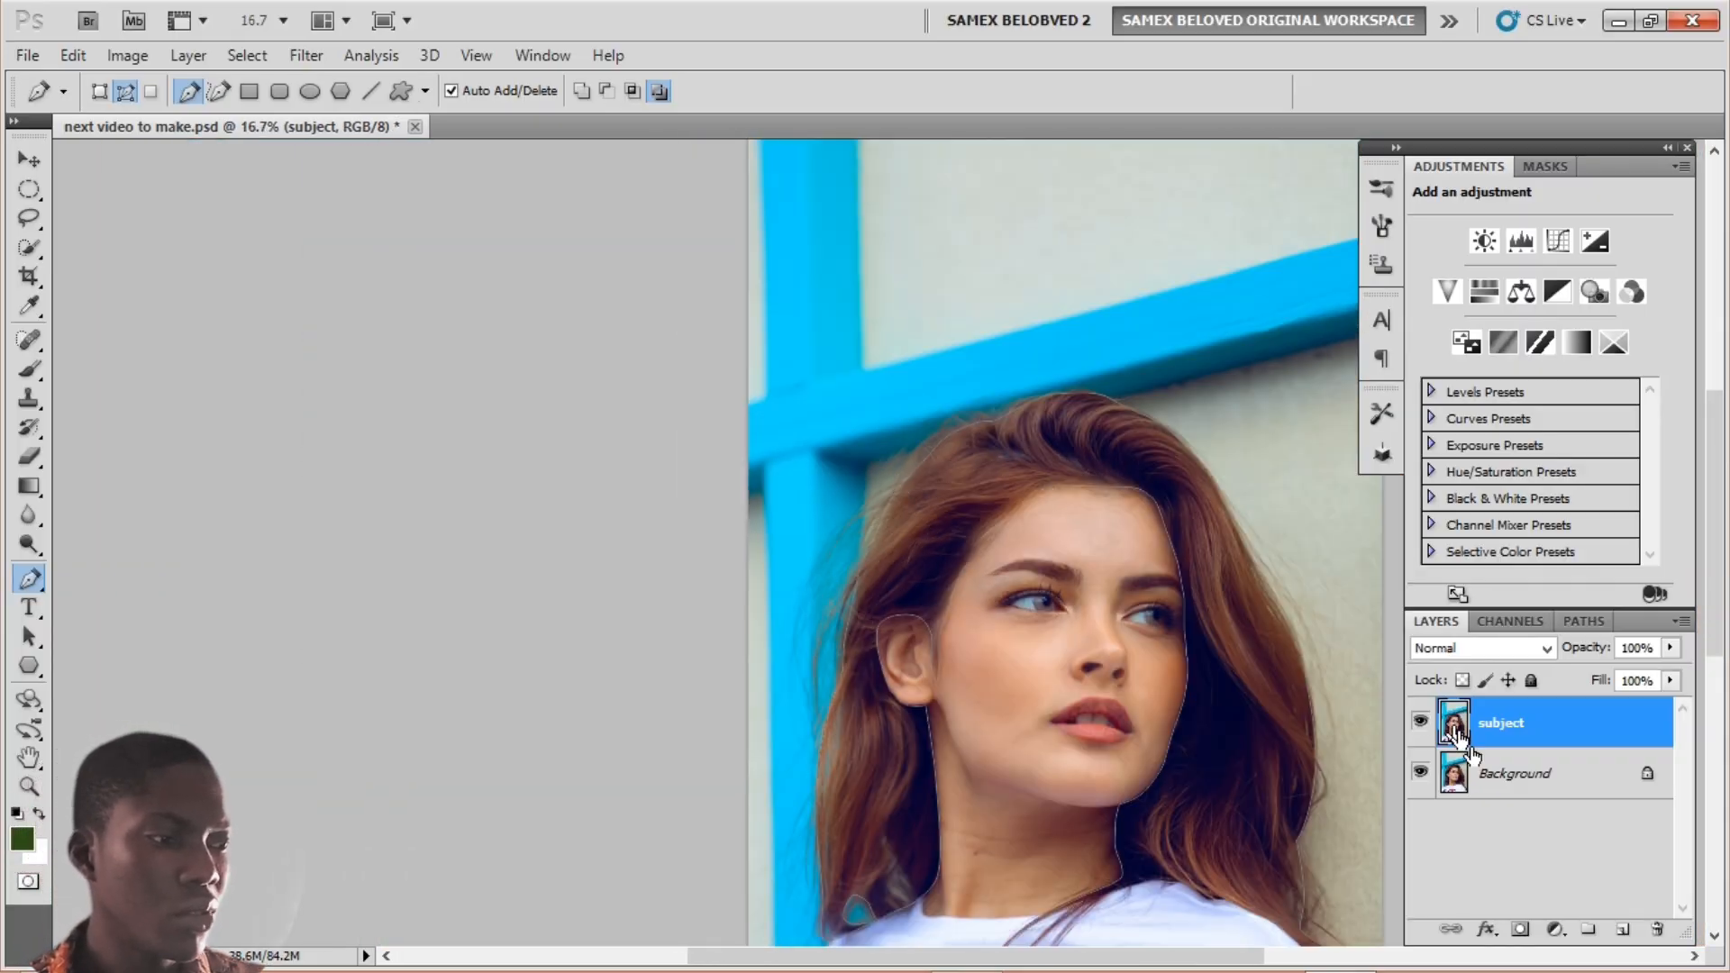
# Step: Add a new layer above subject and rename it 'outline'
pyautogui.click(1625, 930)
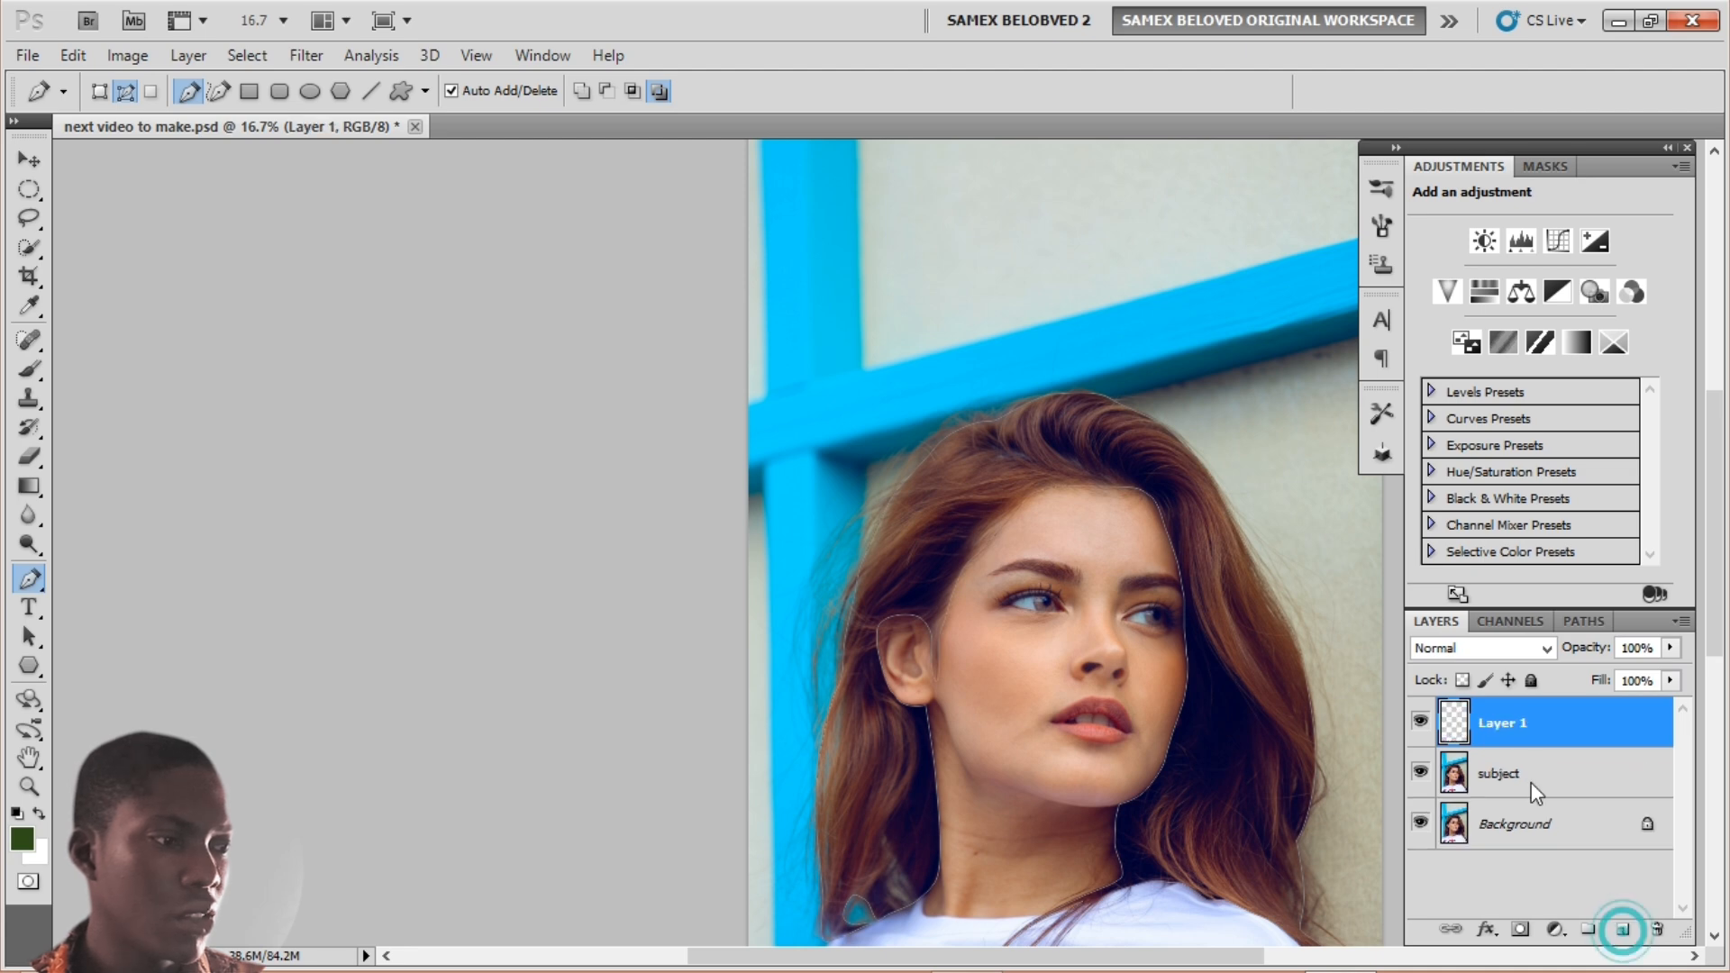
pyautogui.doubleClick(1498, 725)
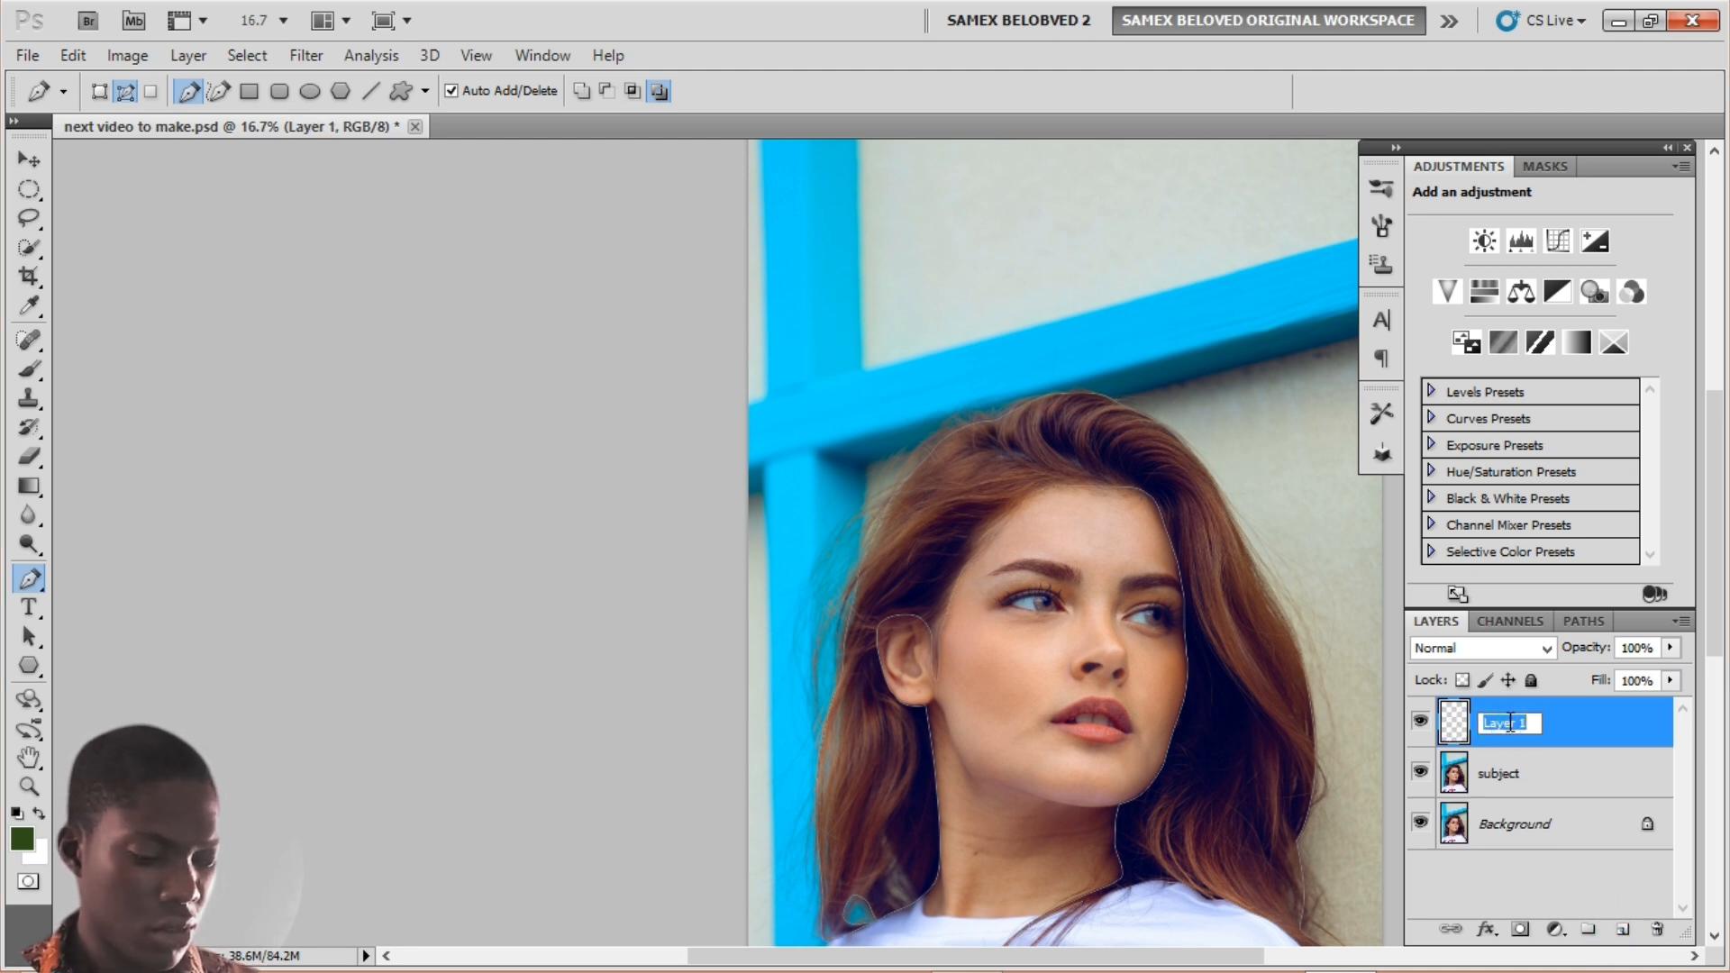
pyautogui.write('d')
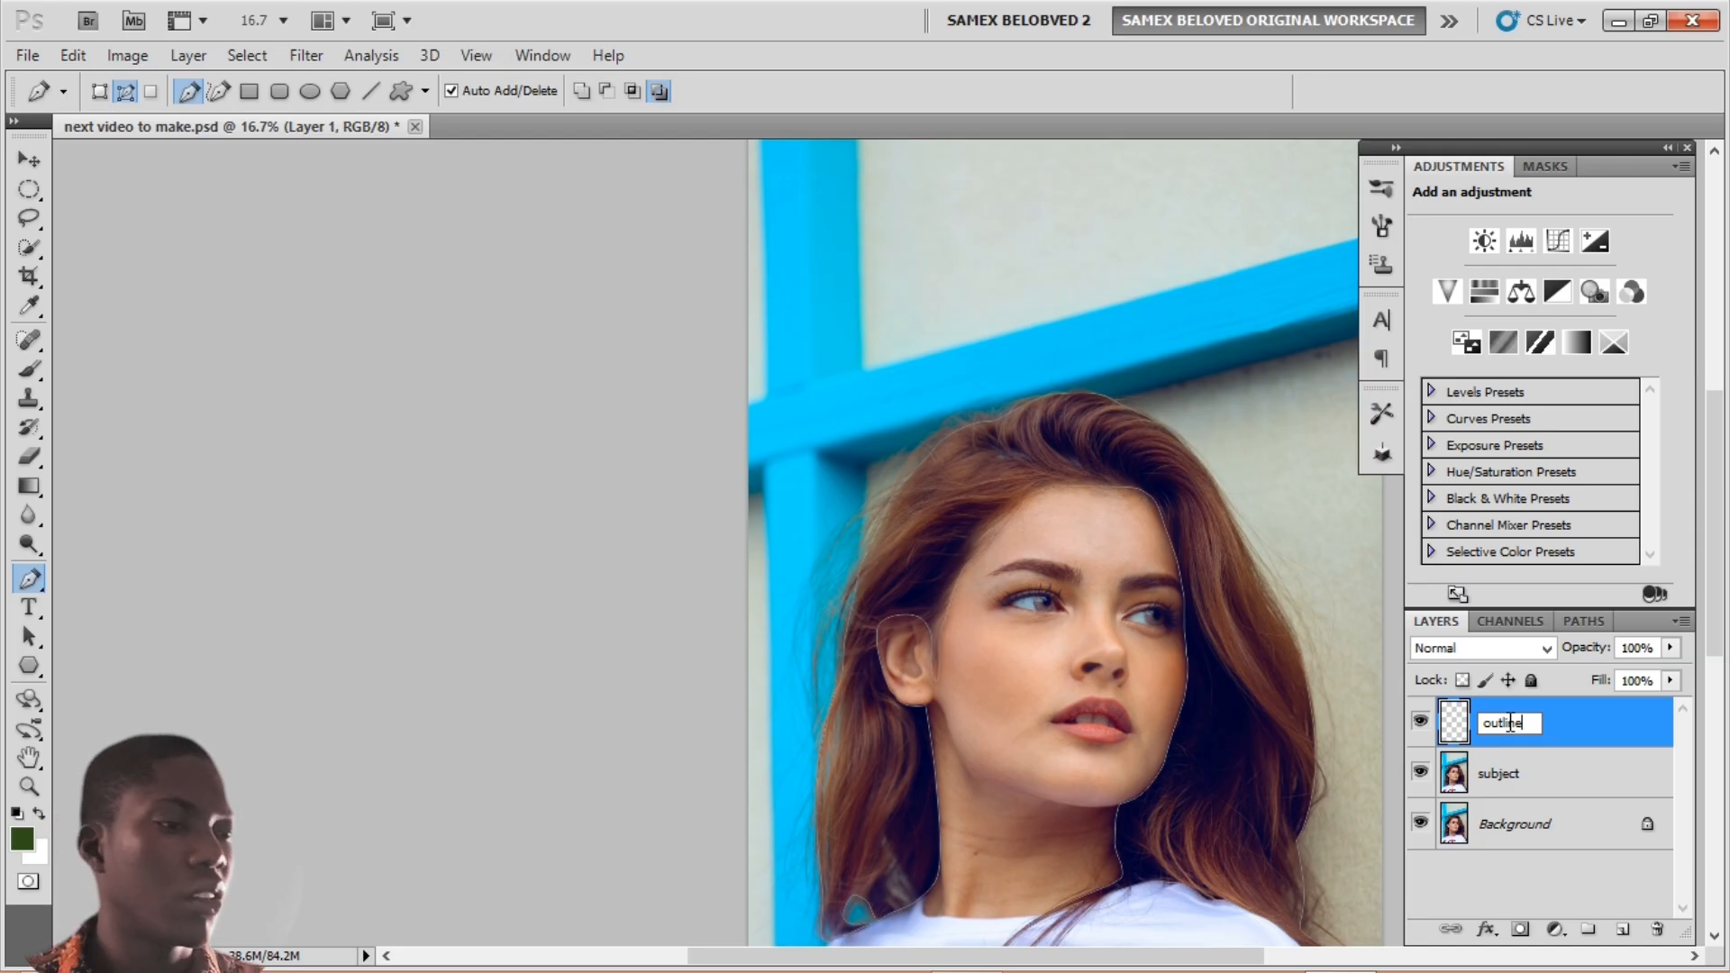
pyautogui.moveTo(1066, 641); pyautogui.dragTo(991, 523)
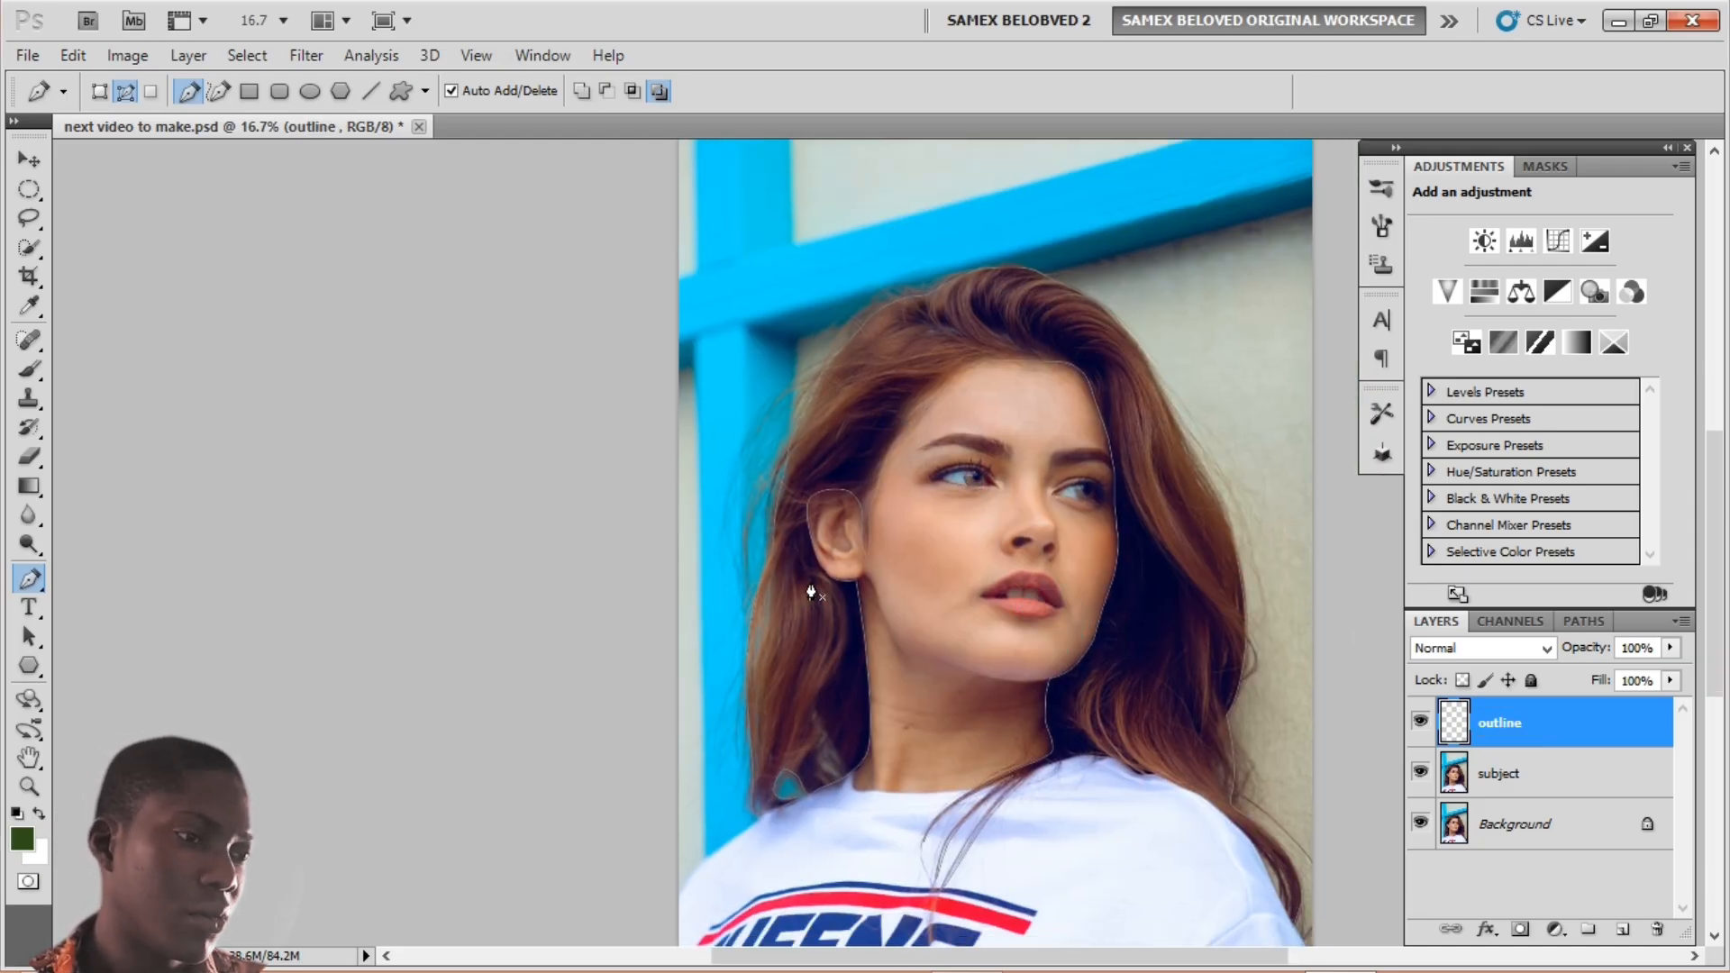
pyautogui.rightClick(854, 443)
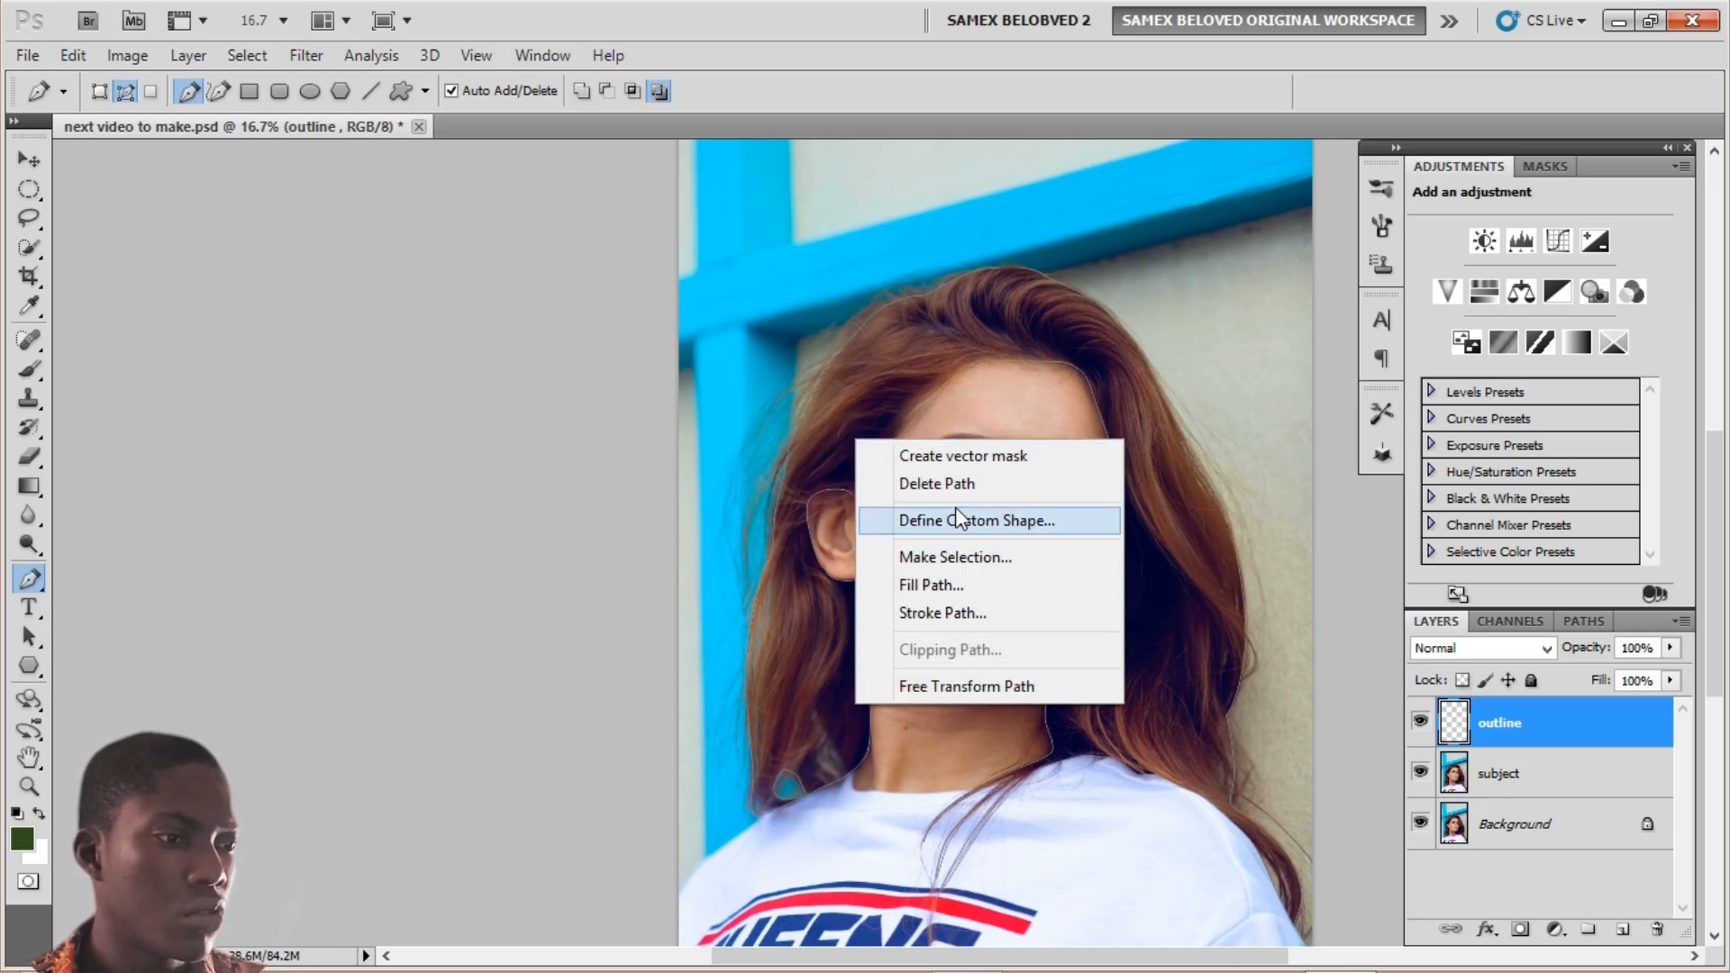
pyautogui.click(943, 615)
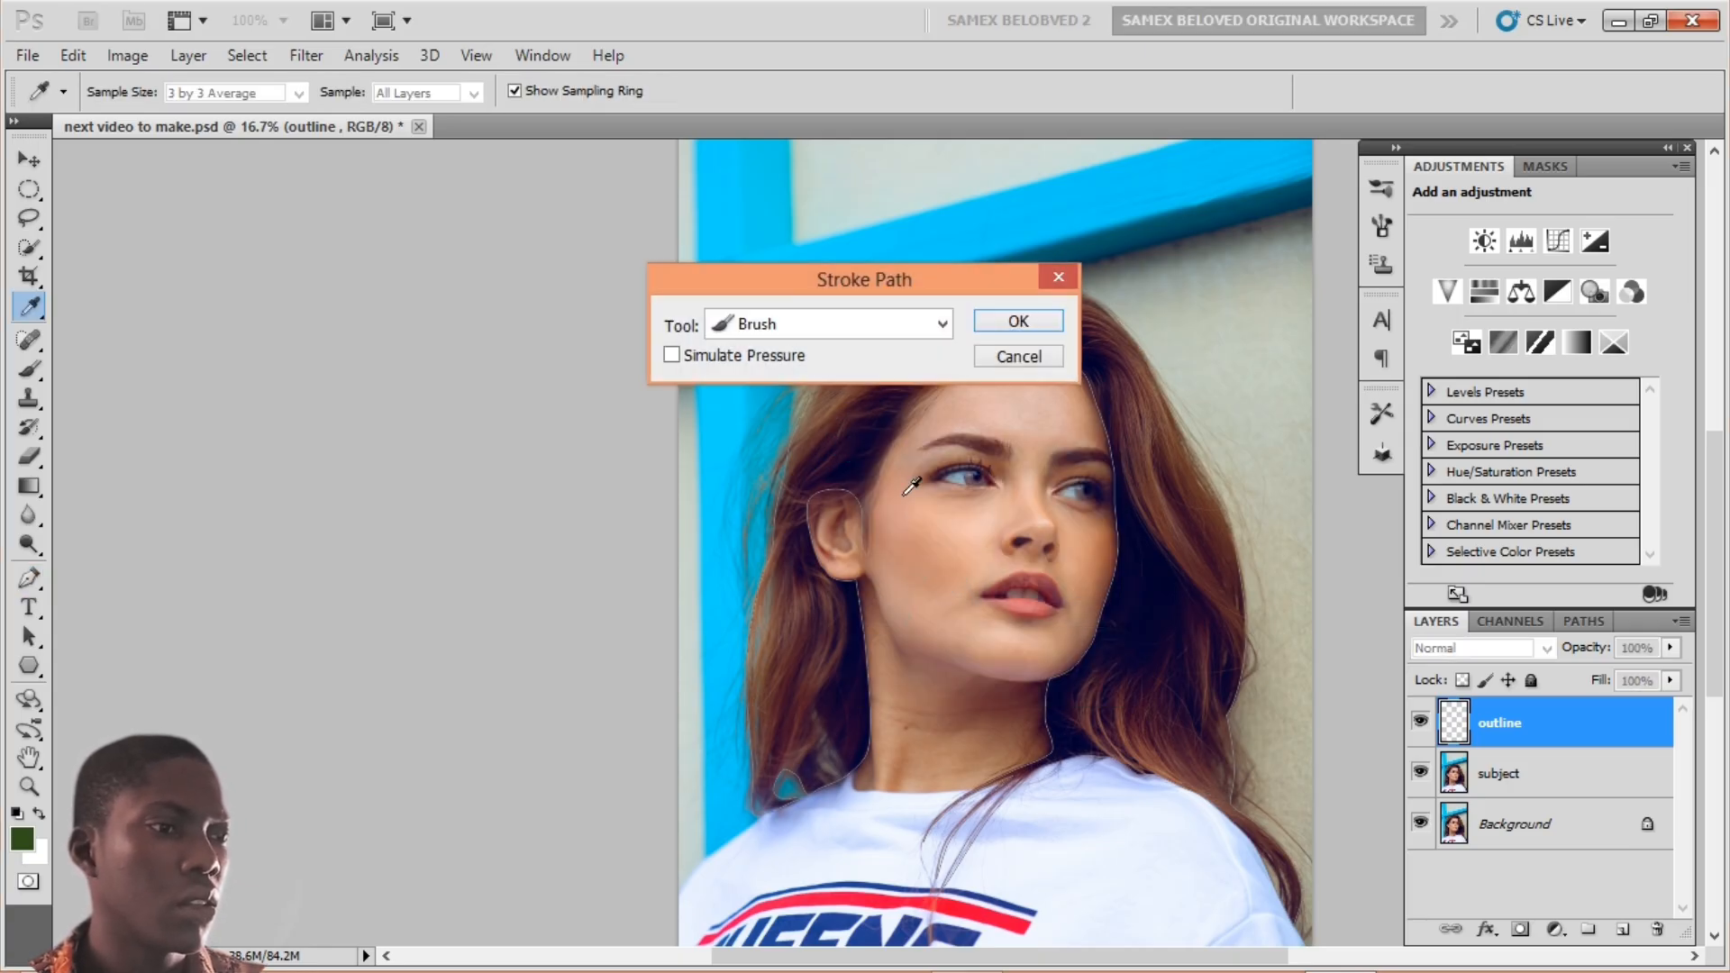
pyautogui.click(774, 324)
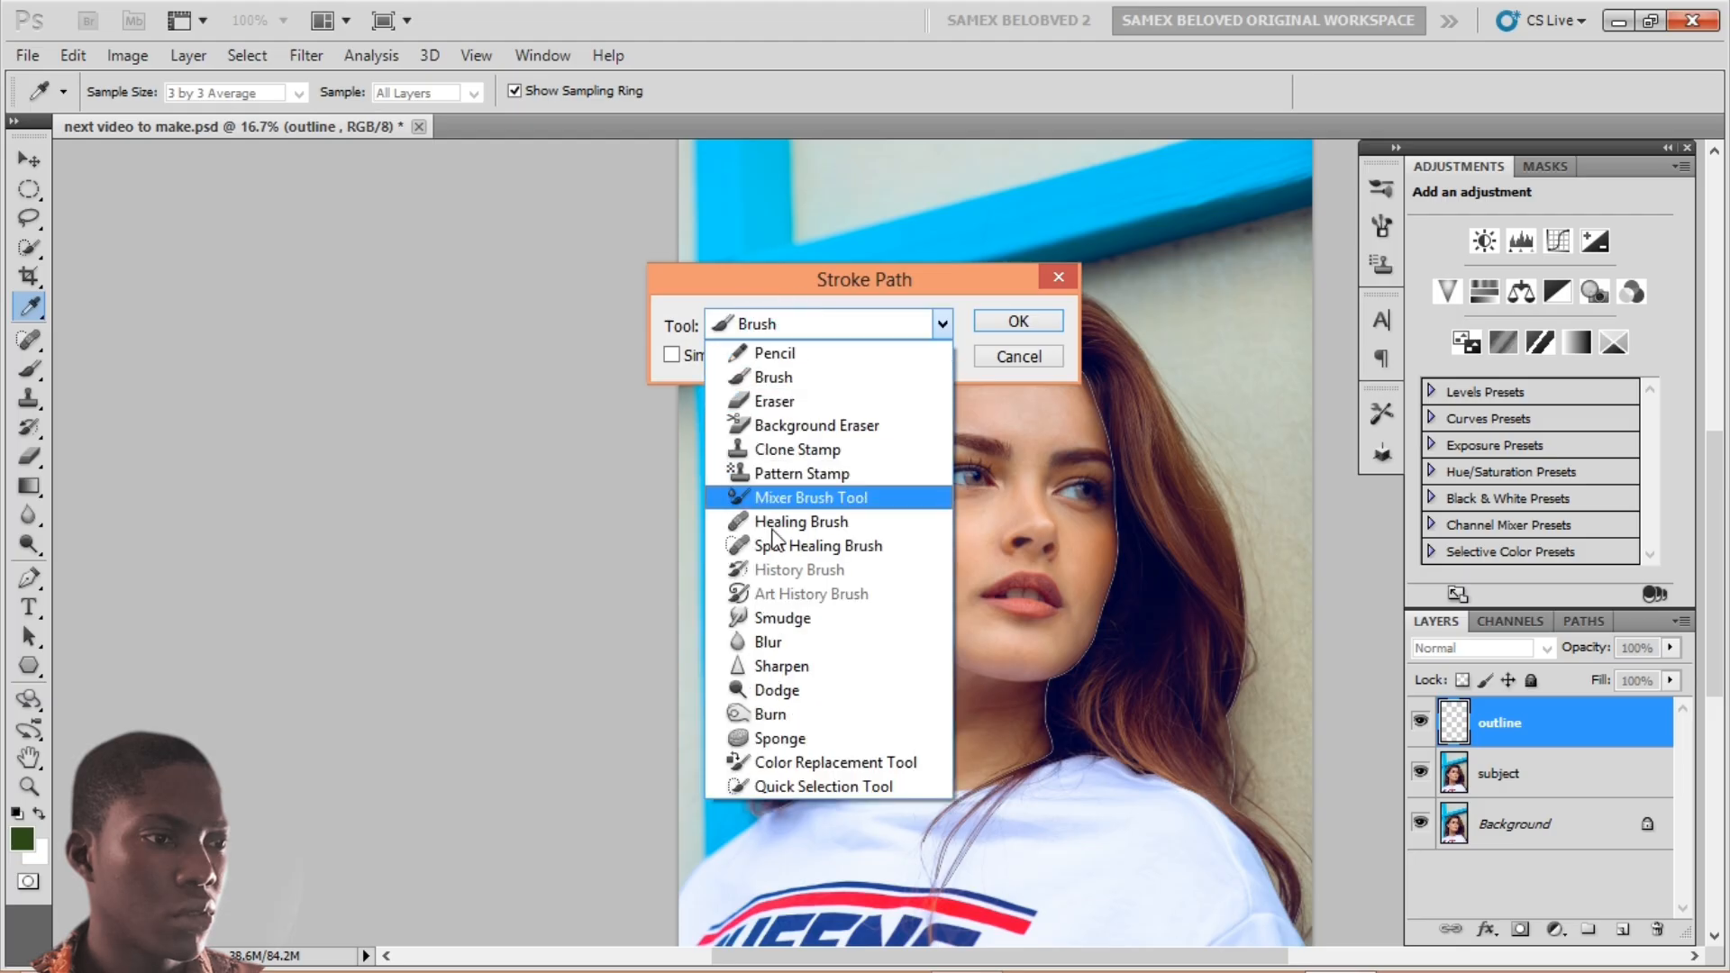
pyautogui.click(774, 378)
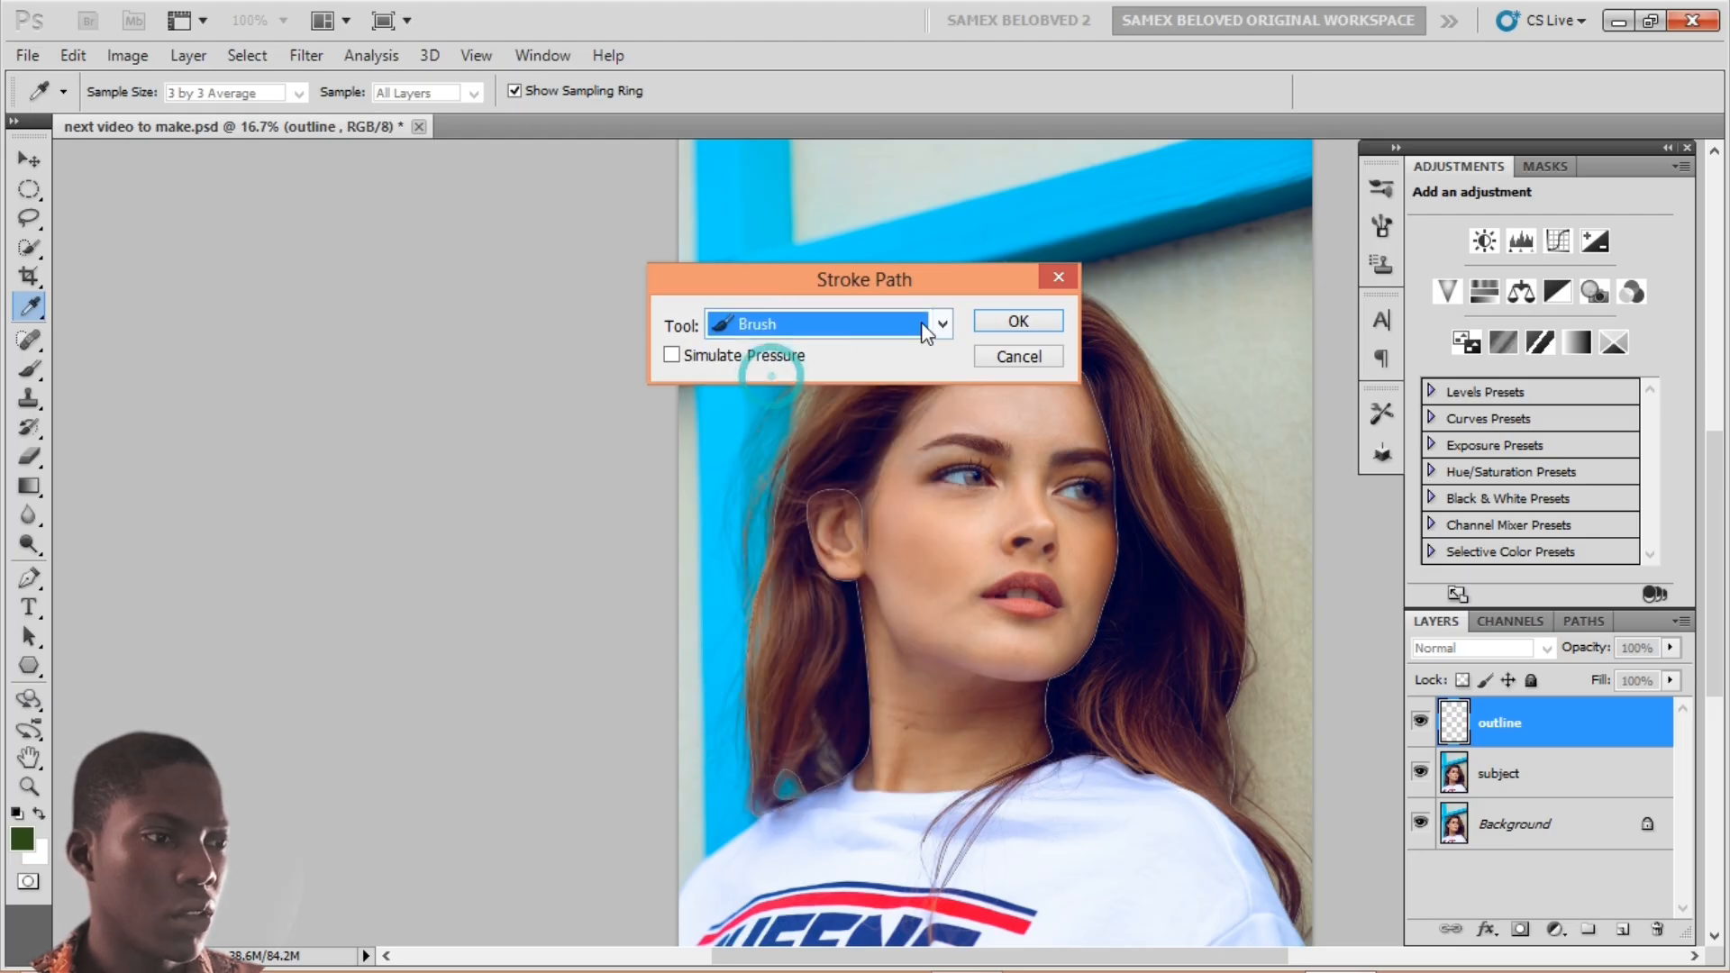
pyautogui.click(1015, 323)
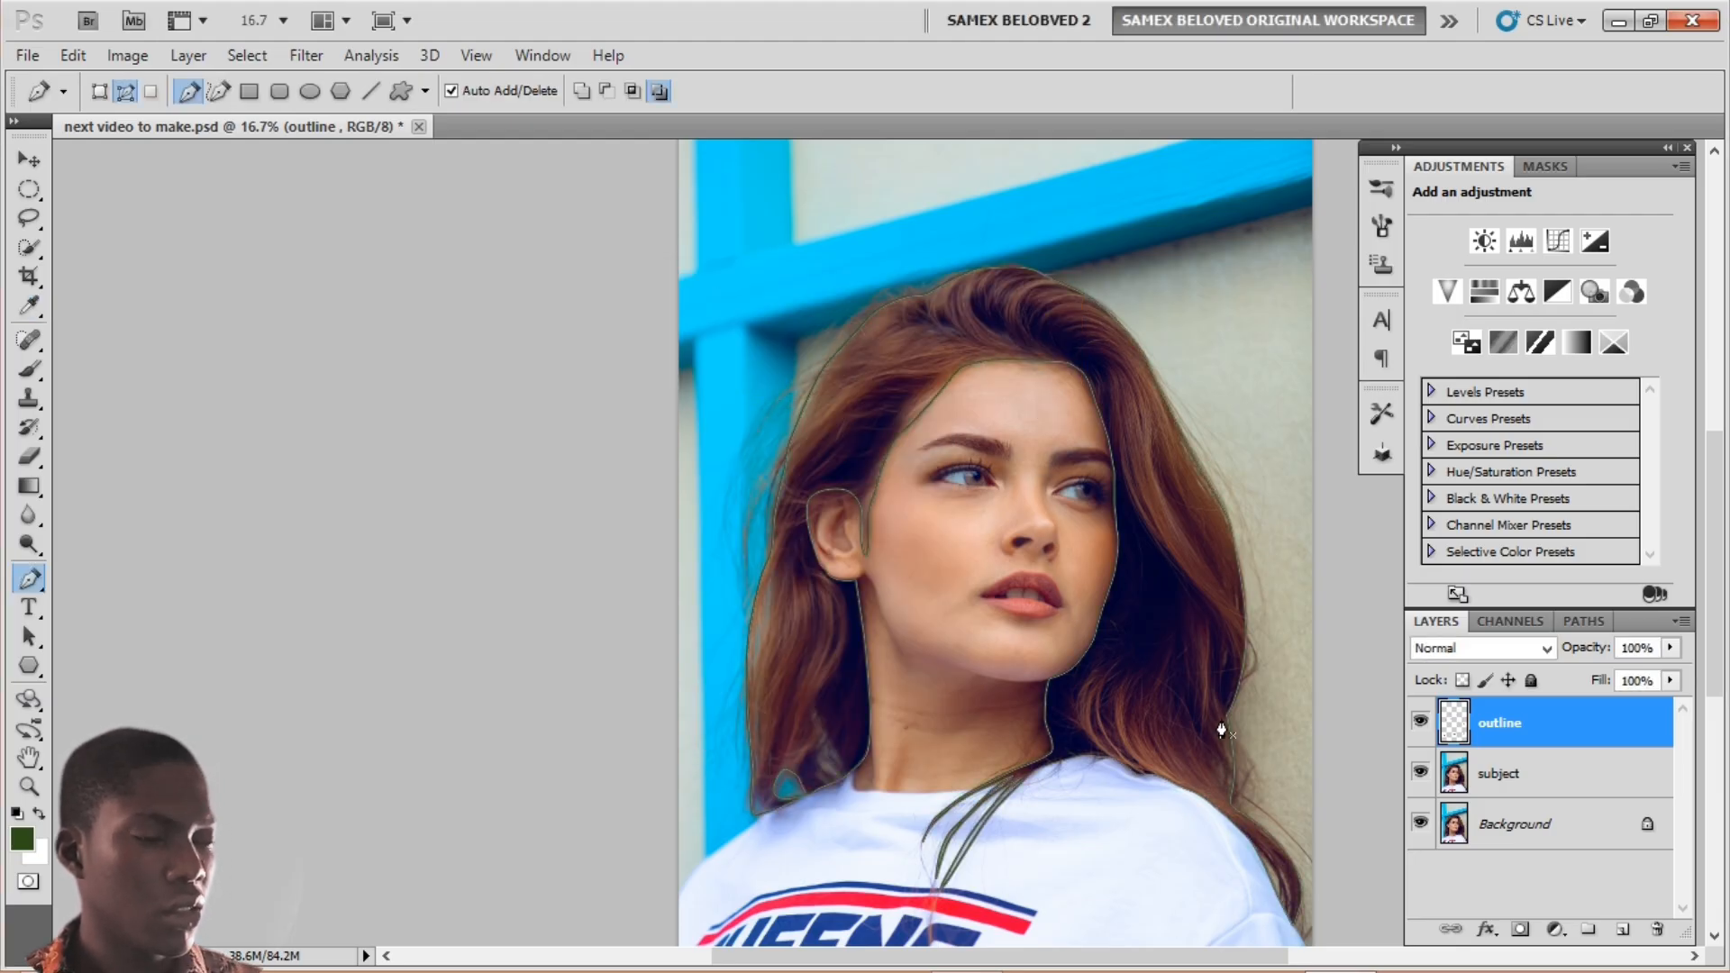
pyautogui.hotkey('ctrl', '+')
pyautogui.hotkey('ctrl', '+')
pyautogui.hotkey('ctrl', '+')
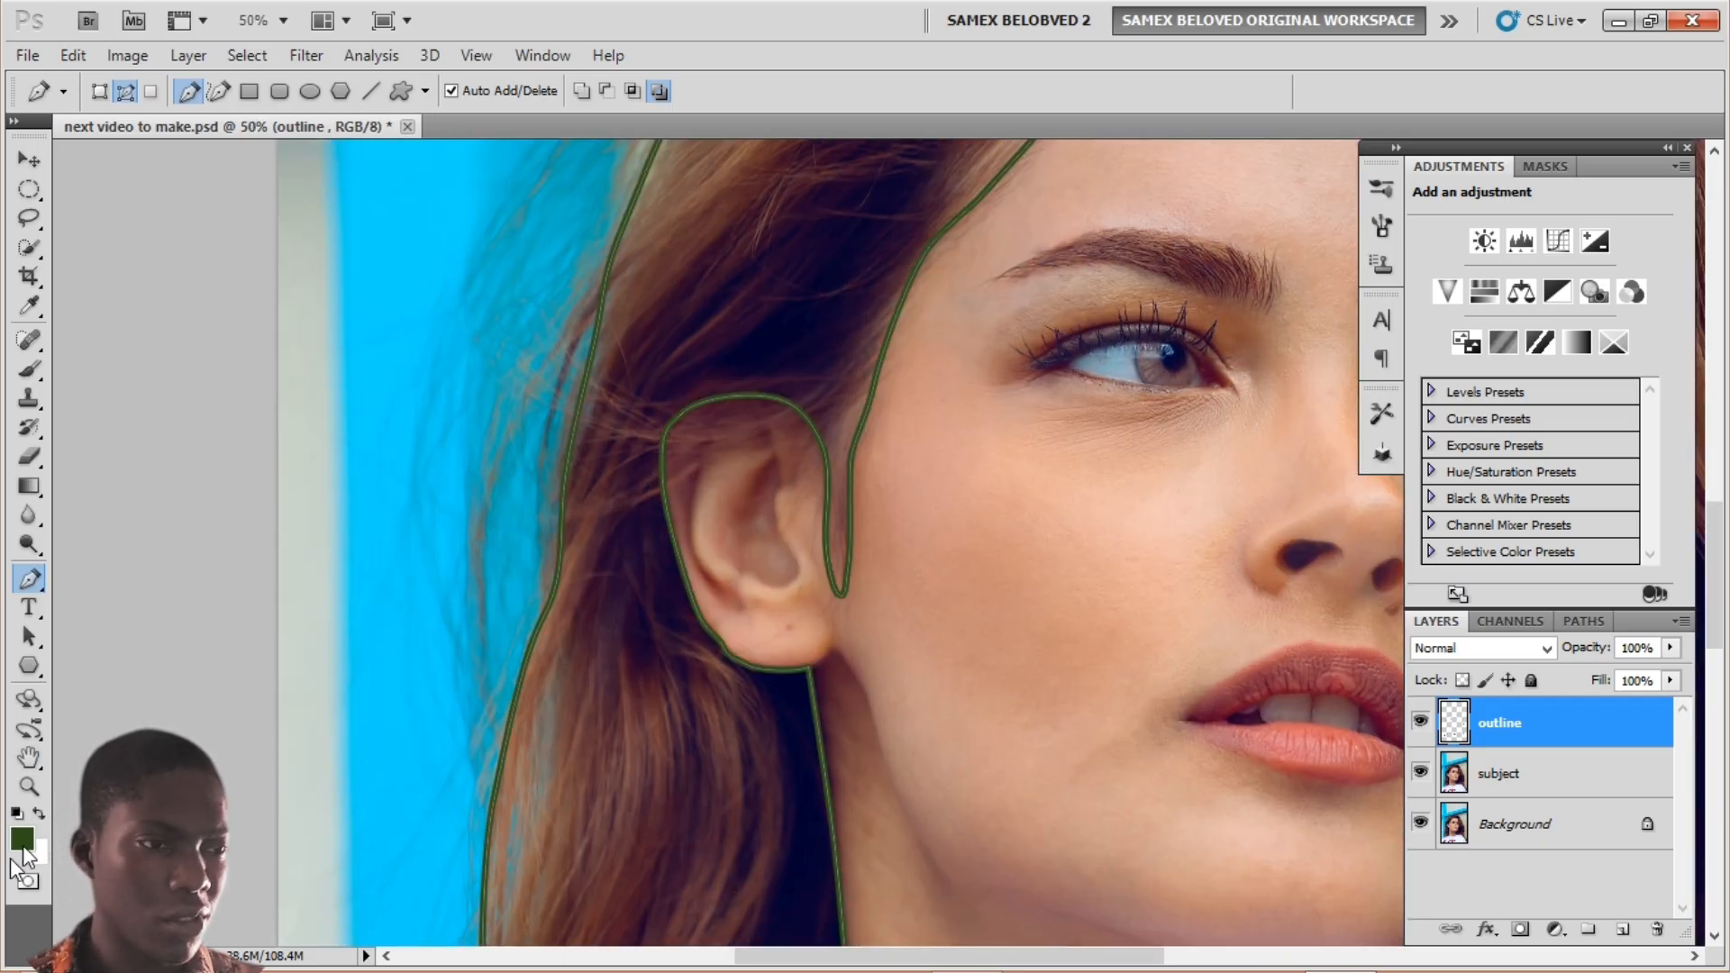
pyautogui.hotkey('ctrl', 'z')
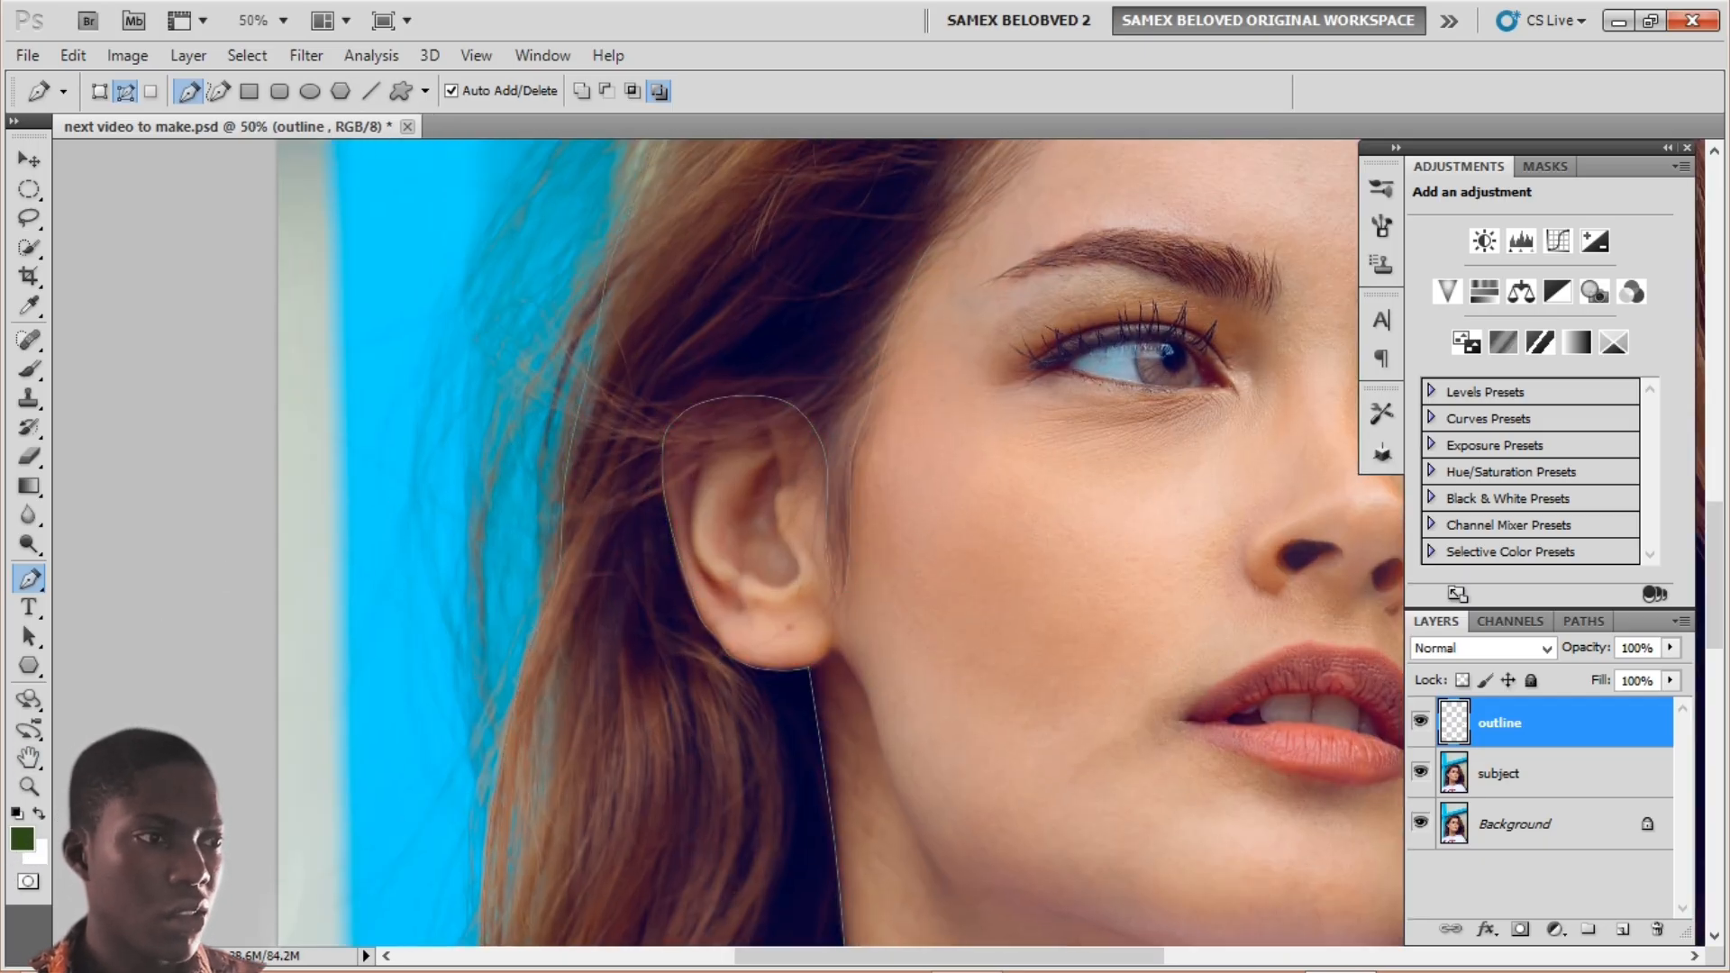
# Step: Set the foreground colour to black
pyautogui.click(19, 842)
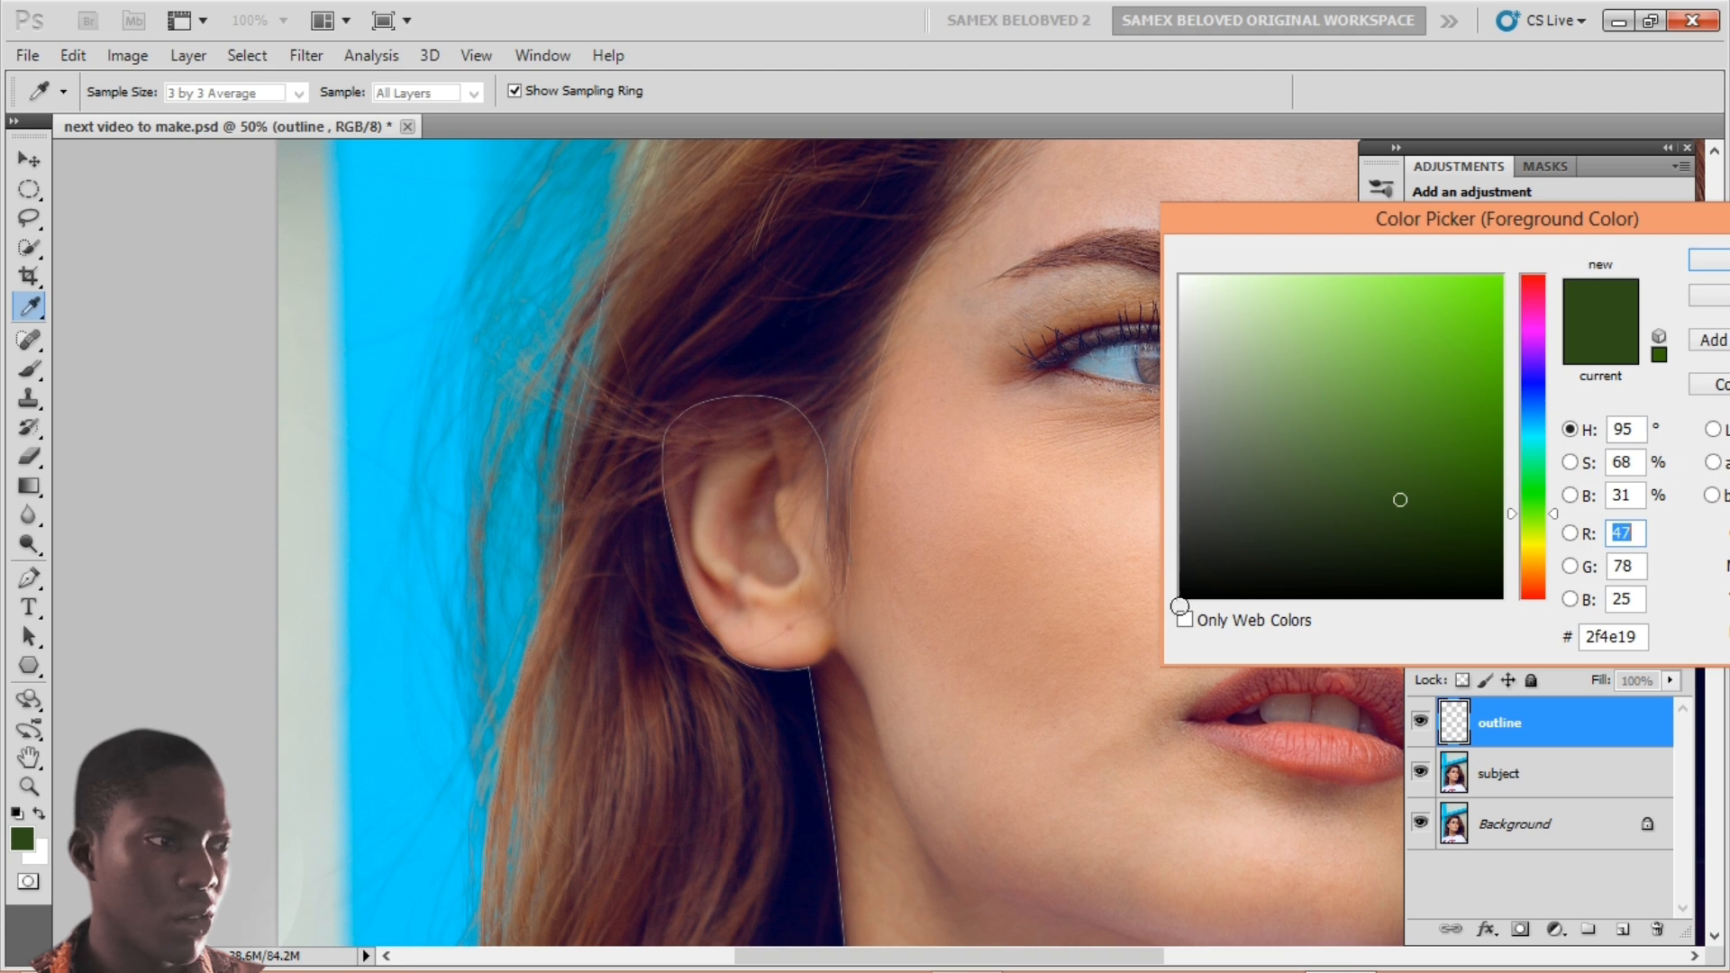
pyautogui.click(1181, 596)
pyautogui.click(1709, 260)
# Step: Stroke the traced path with the brush on the outline layer, then delete the work path
pyautogui.press('p')
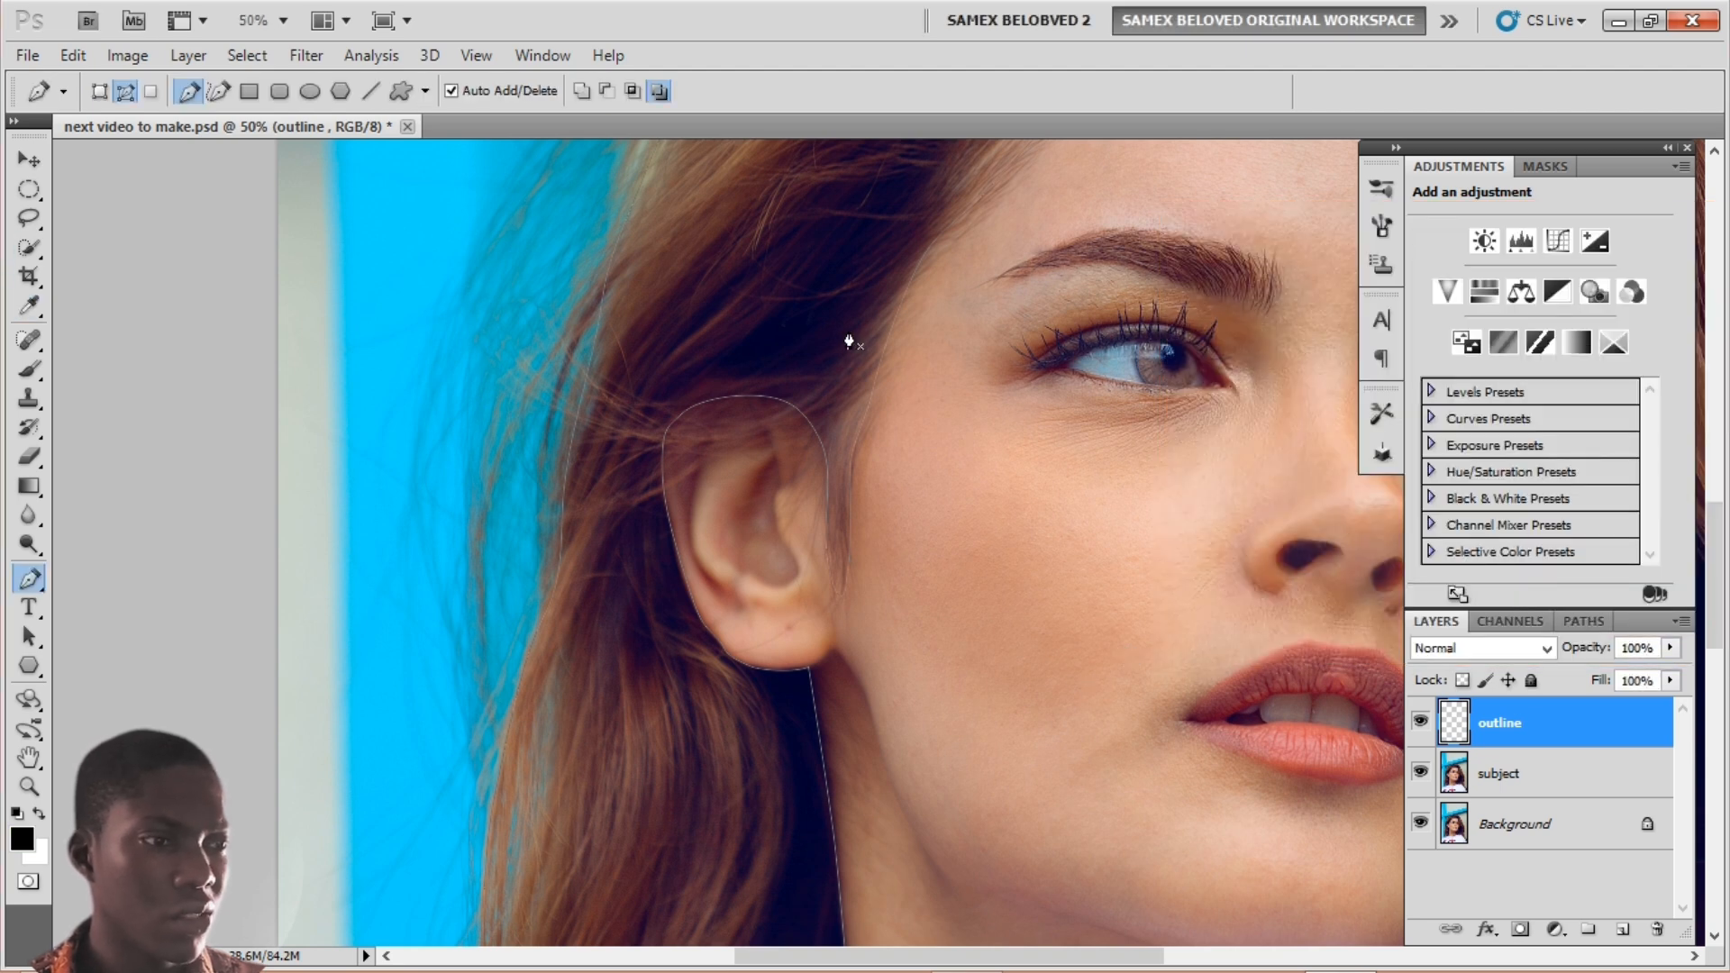
pyautogui.rightClick(846, 323)
pyautogui.click(928, 503)
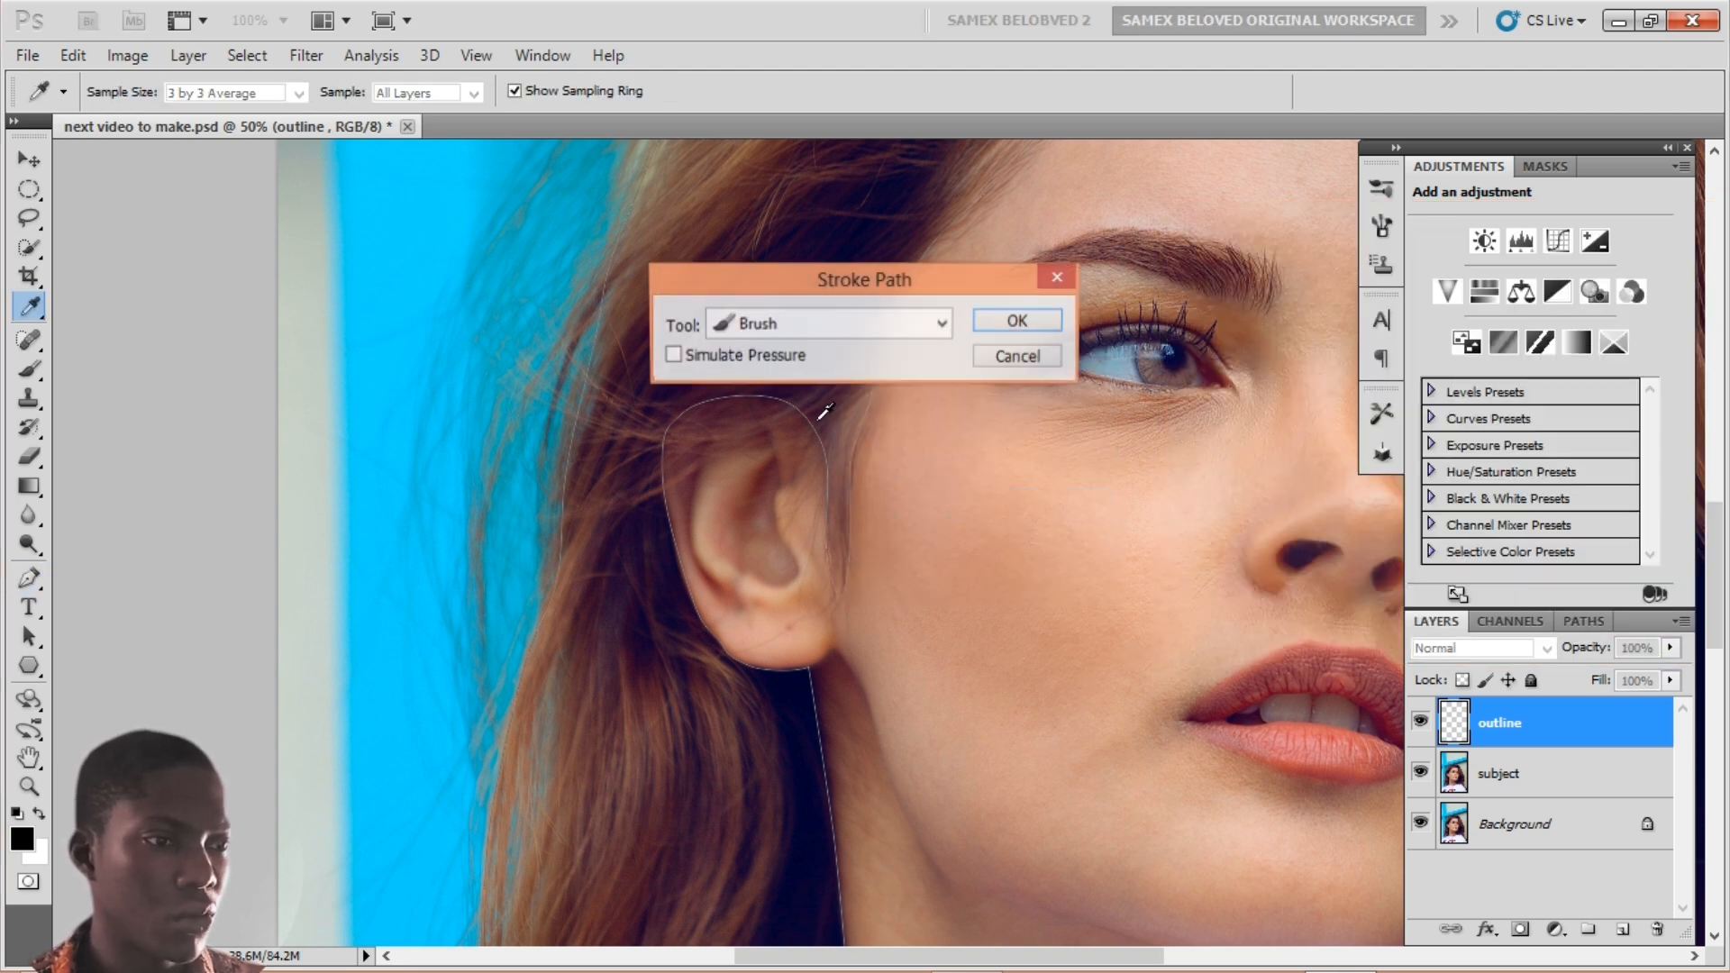
pyautogui.click(998, 321)
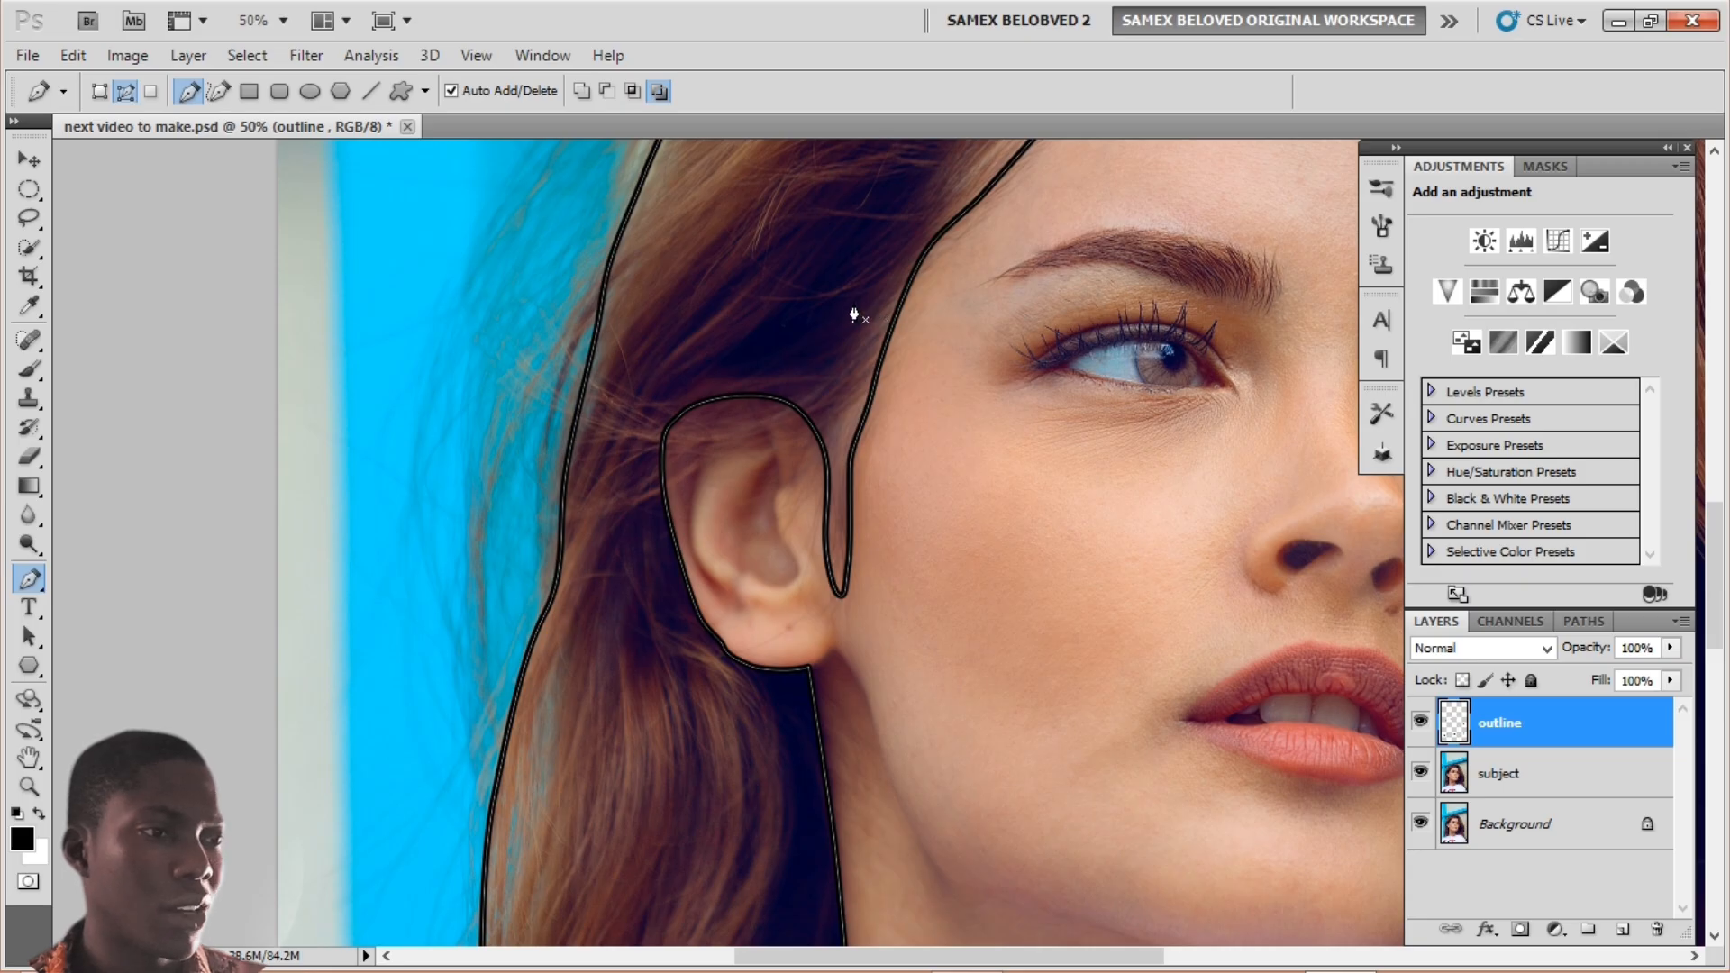
pyautogui.rightClick(846, 302)
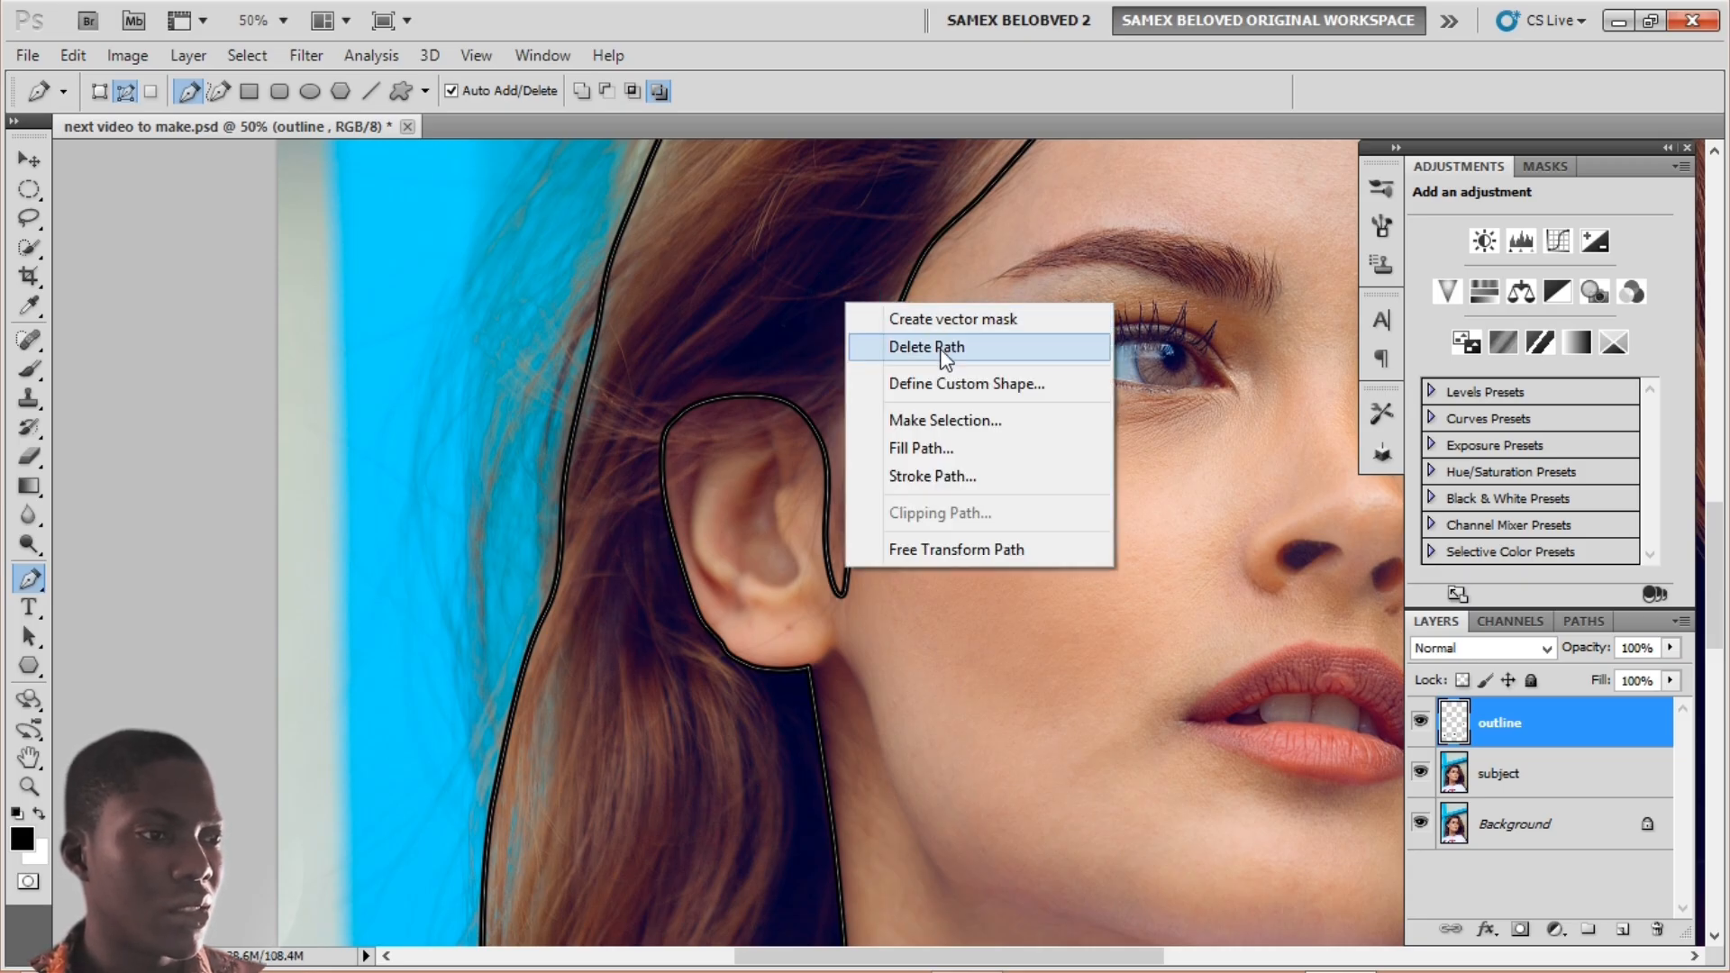
pyautogui.click(943, 353)
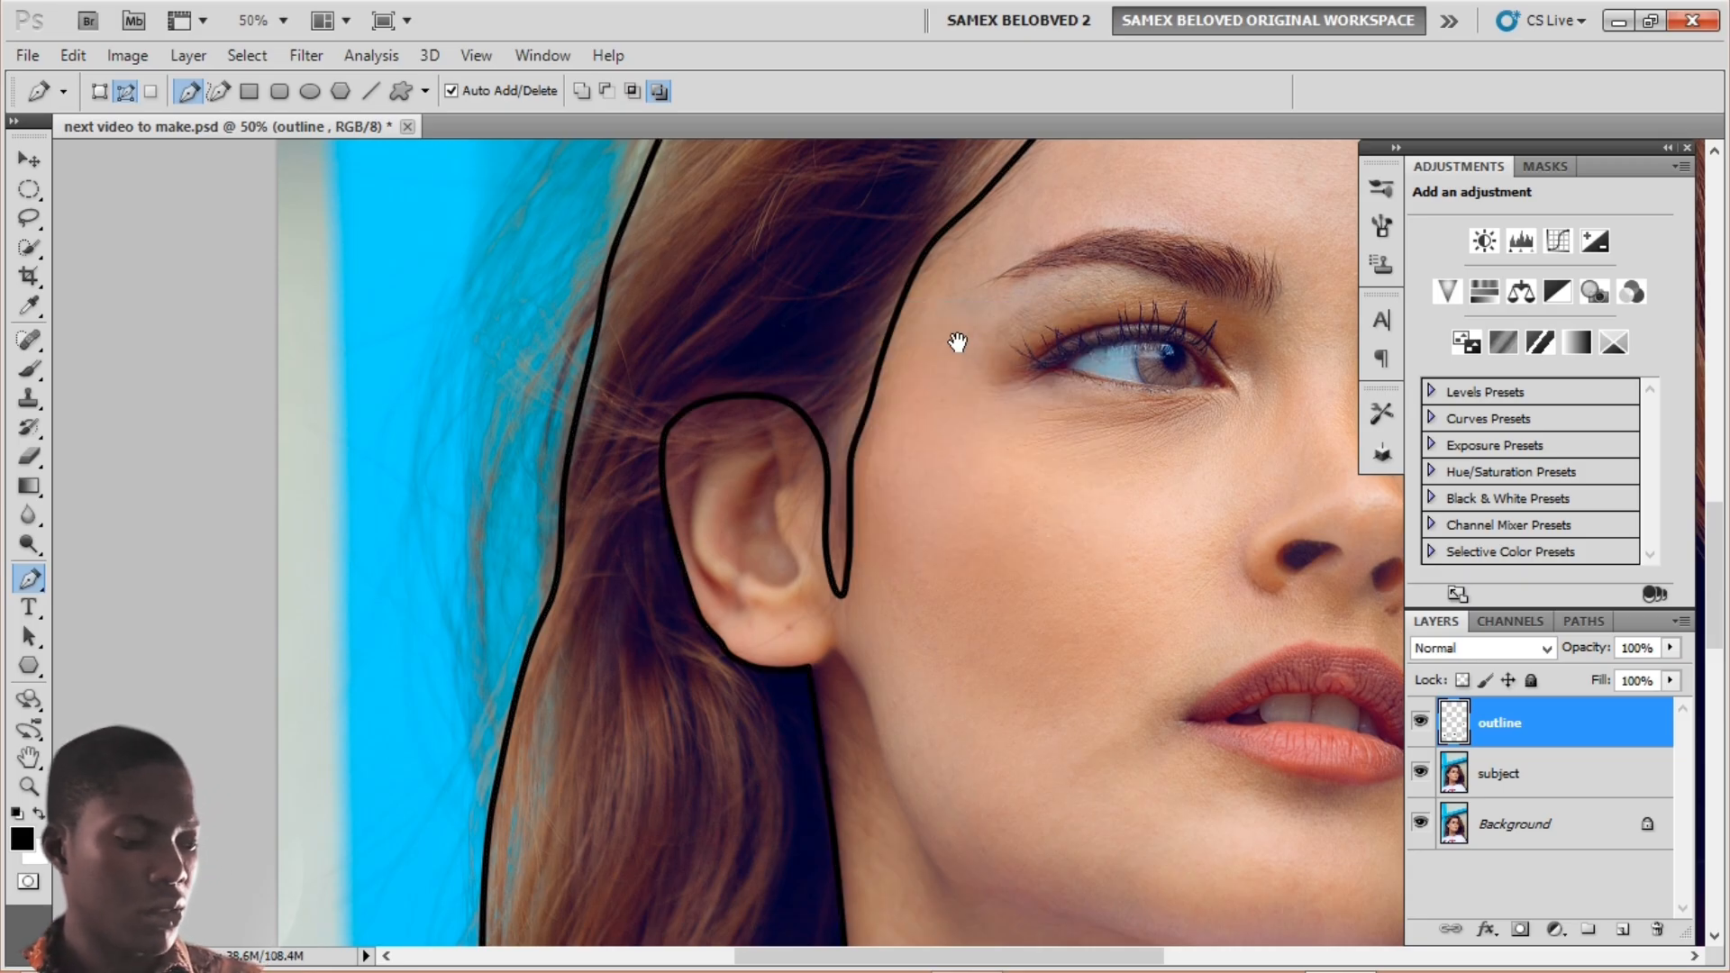
pyautogui.moveTo(958, 340); pyautogui.dragTo(760, 409)
pyautogui.hotkey('ctrl', '-')
pyautogui.hotkey('ctrl', '-')
pyautogui.hotkey('ctrl', '-')
pyautogui.hotkey('ctrl', '-')
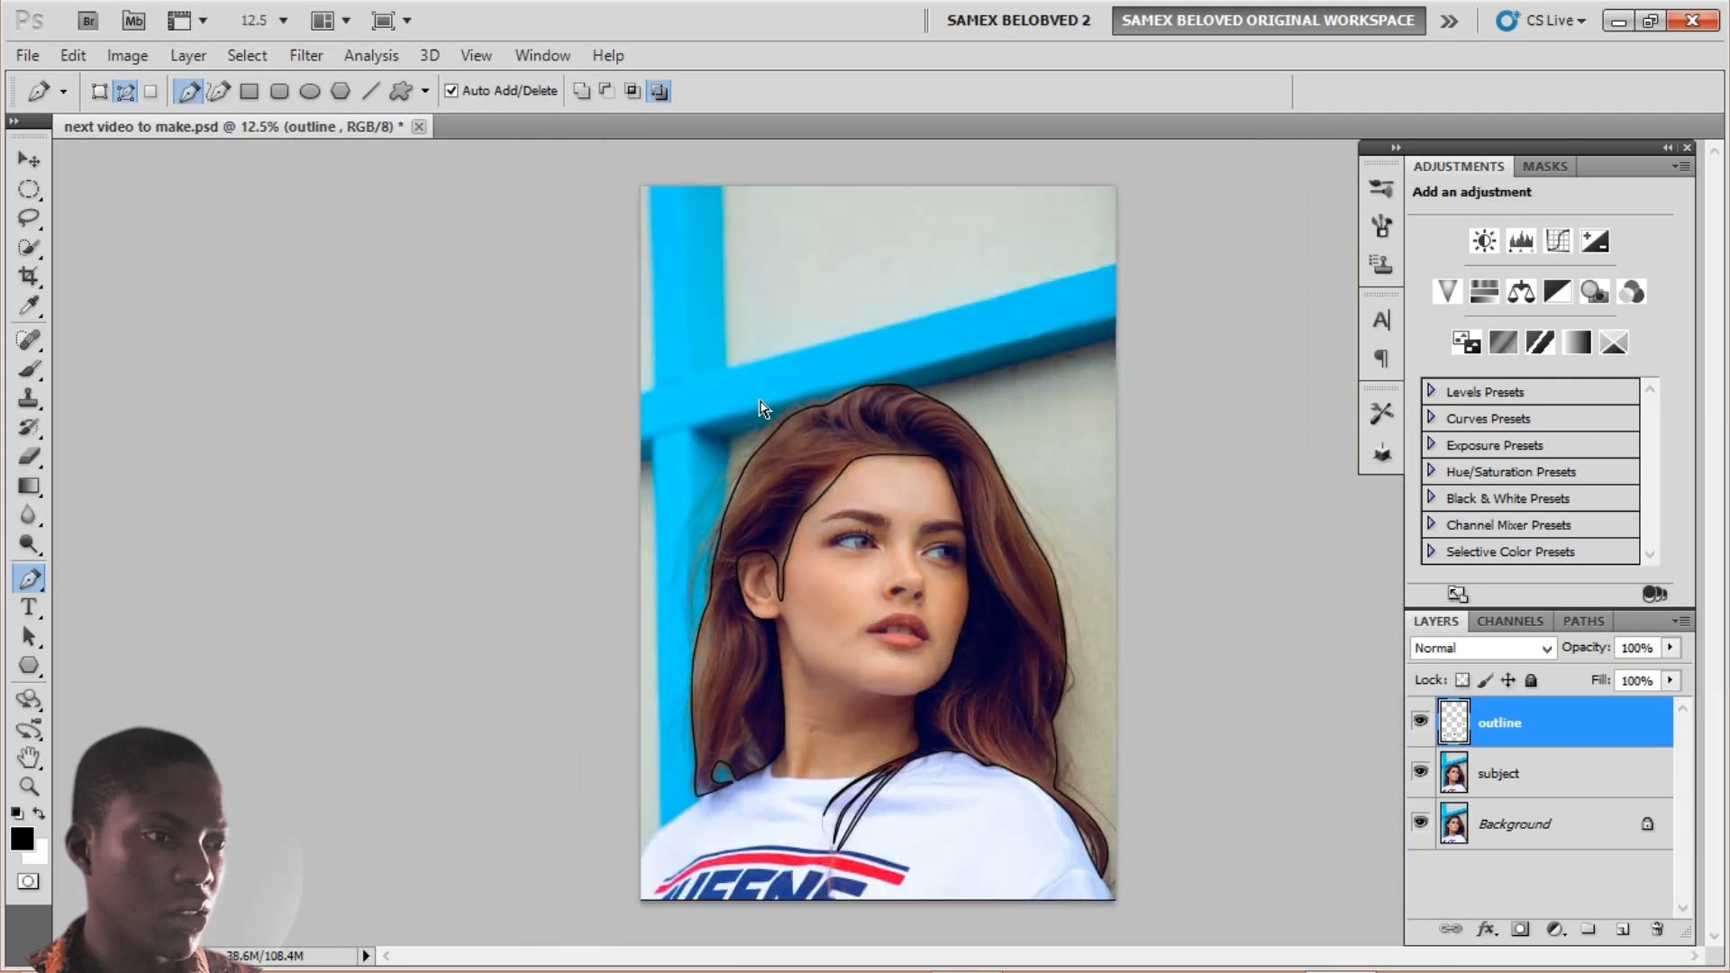
# Step: Zoom in on the ear and draw a curved pen path down its inner rim
pyautogui.hotkey('ctrl', '+')
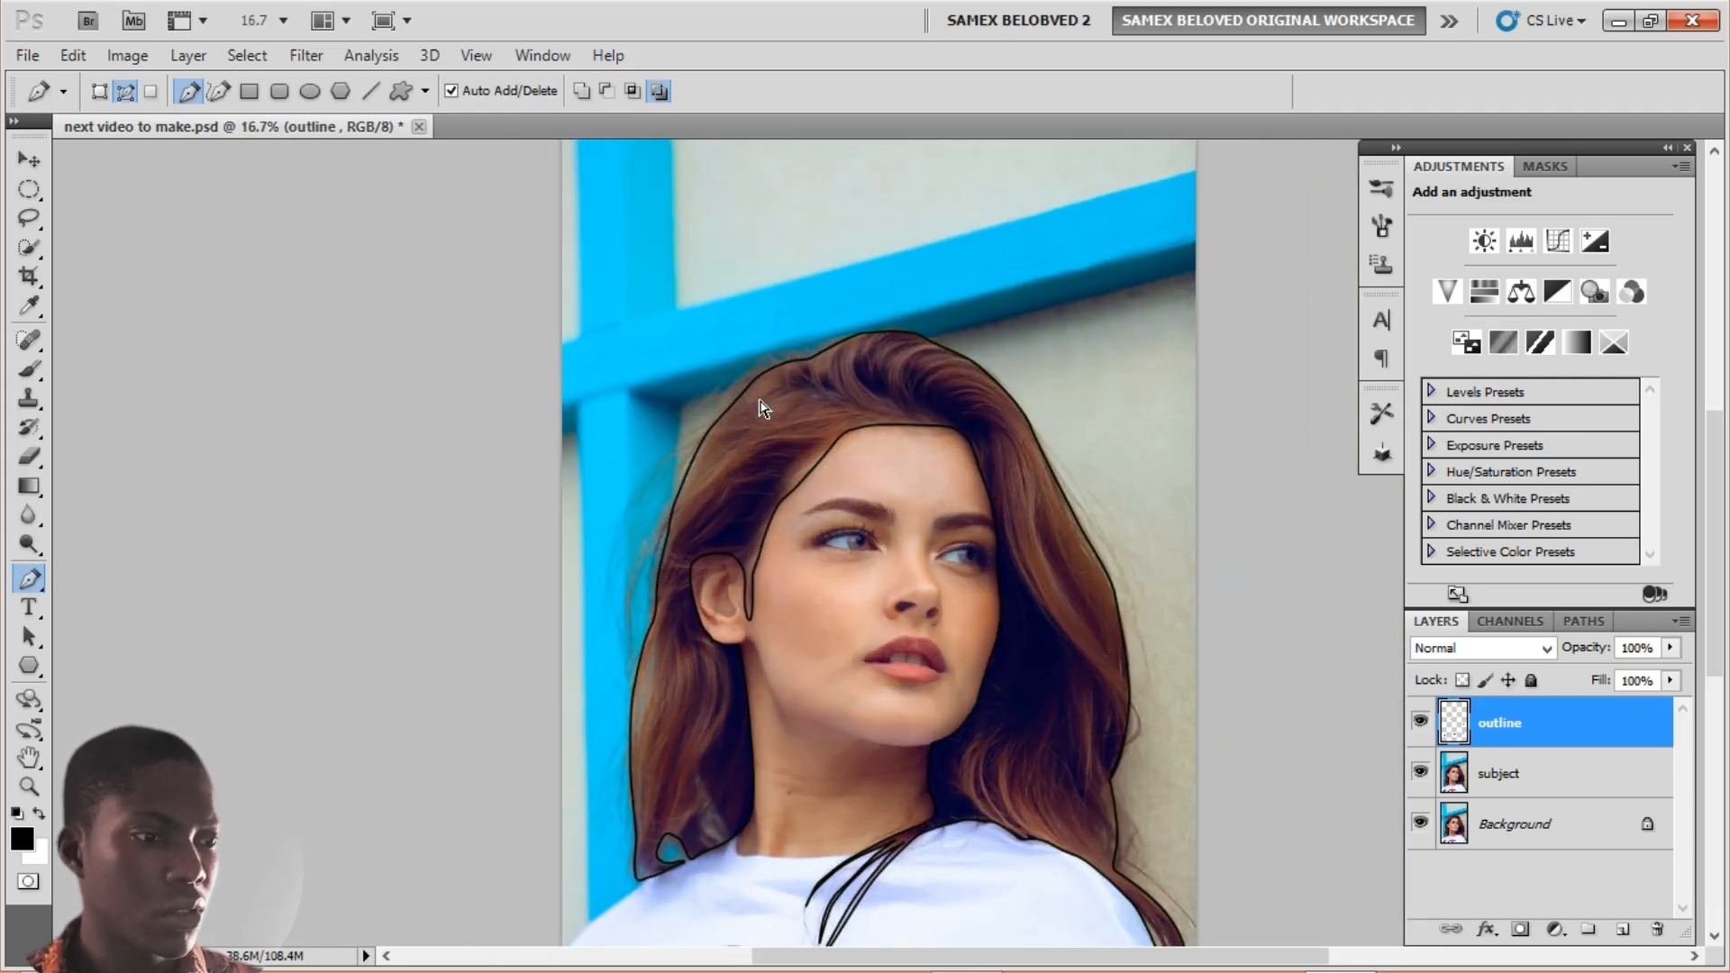
pyautogui.hotkey('ctrl', '+')
pyautogui.hotkey('ctrl', '+')
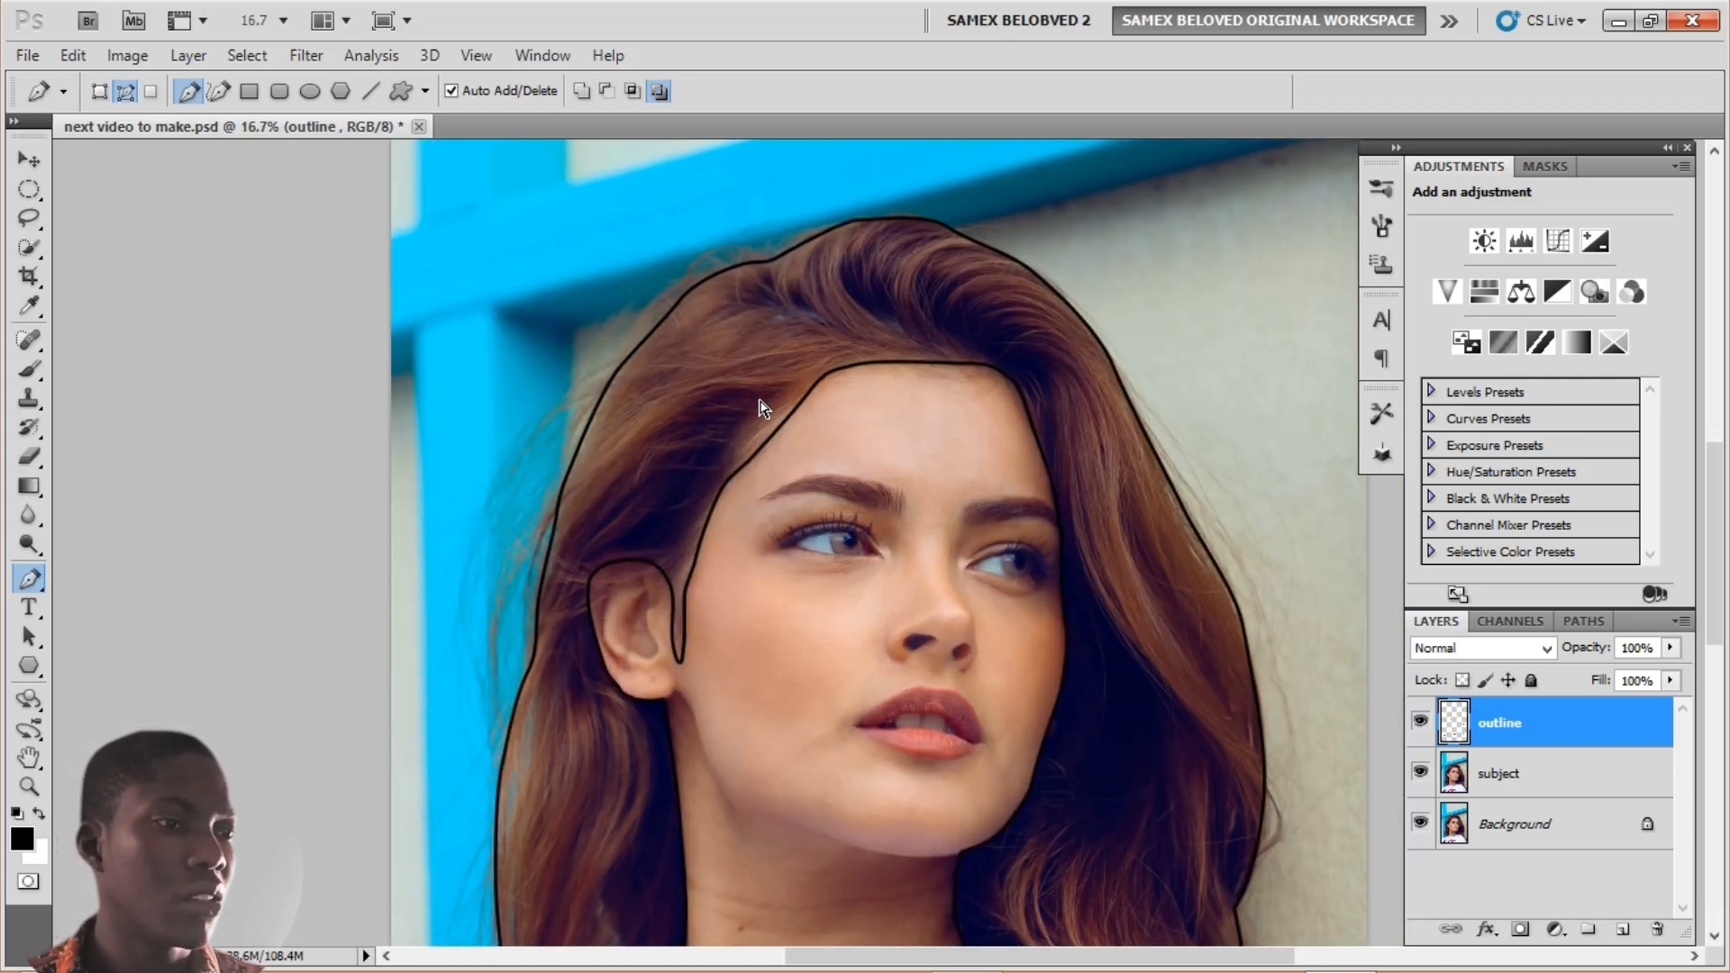
pyautogui.moveTo(667, 570); pyautogui.dragTo(638, 481)
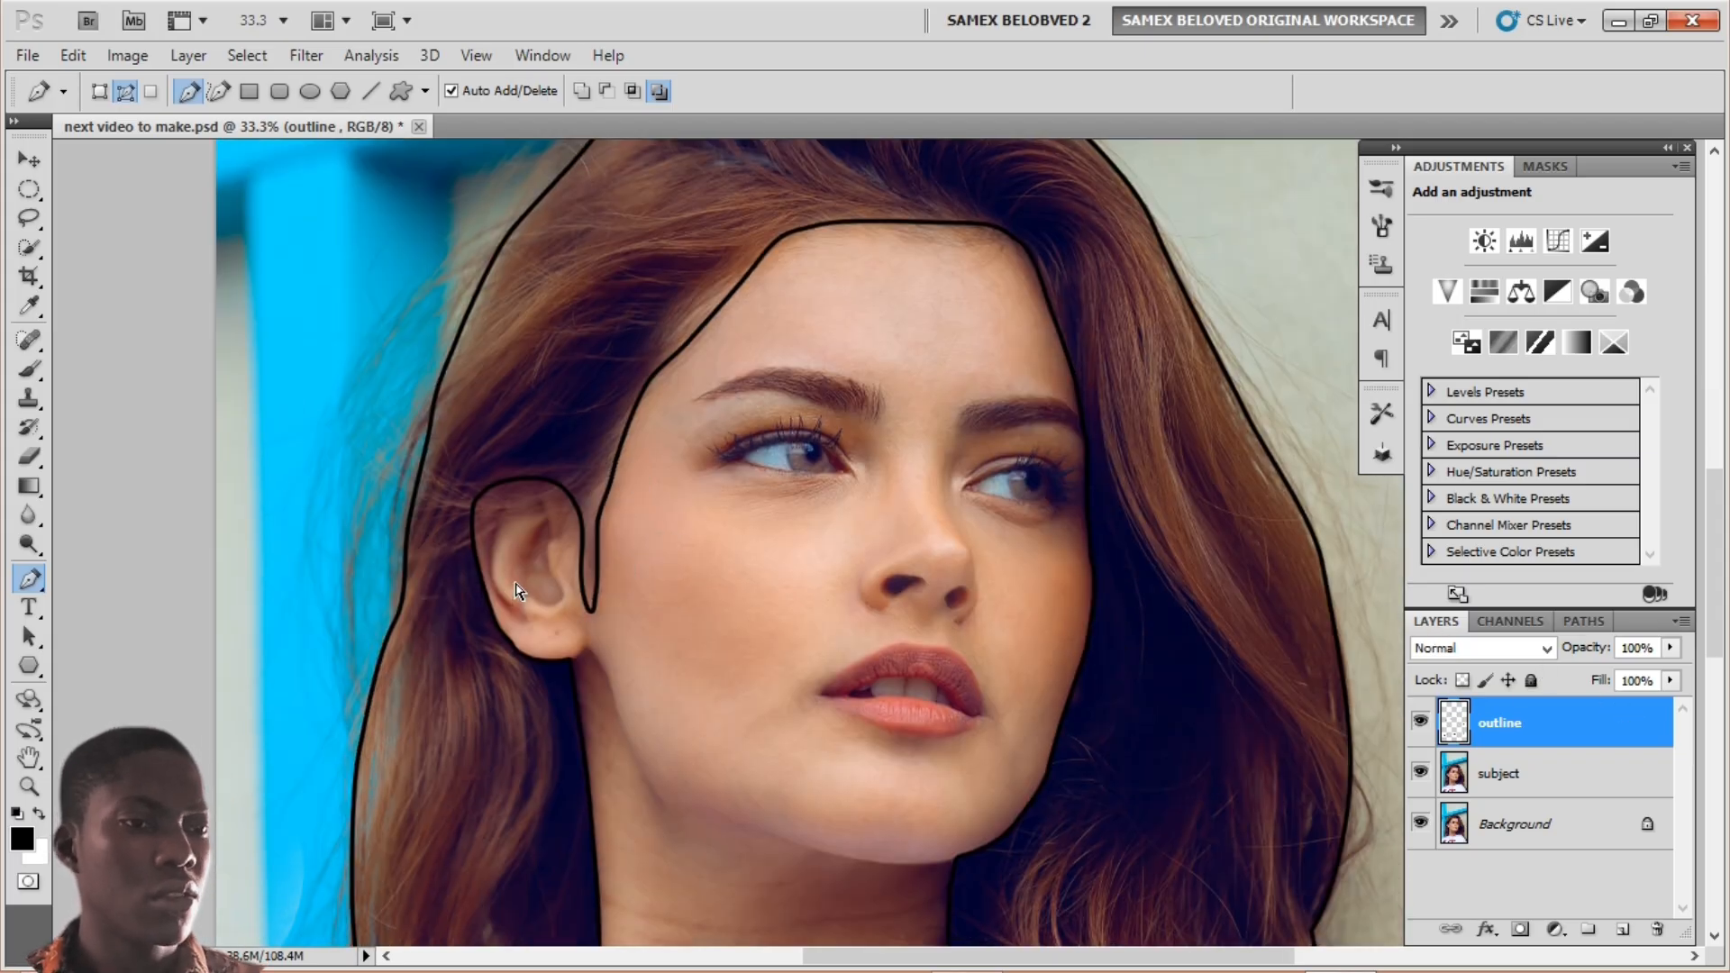
pyautogui.hotkey('ctrl', '+')
pyautogui.hotkey('ctrl', '+')
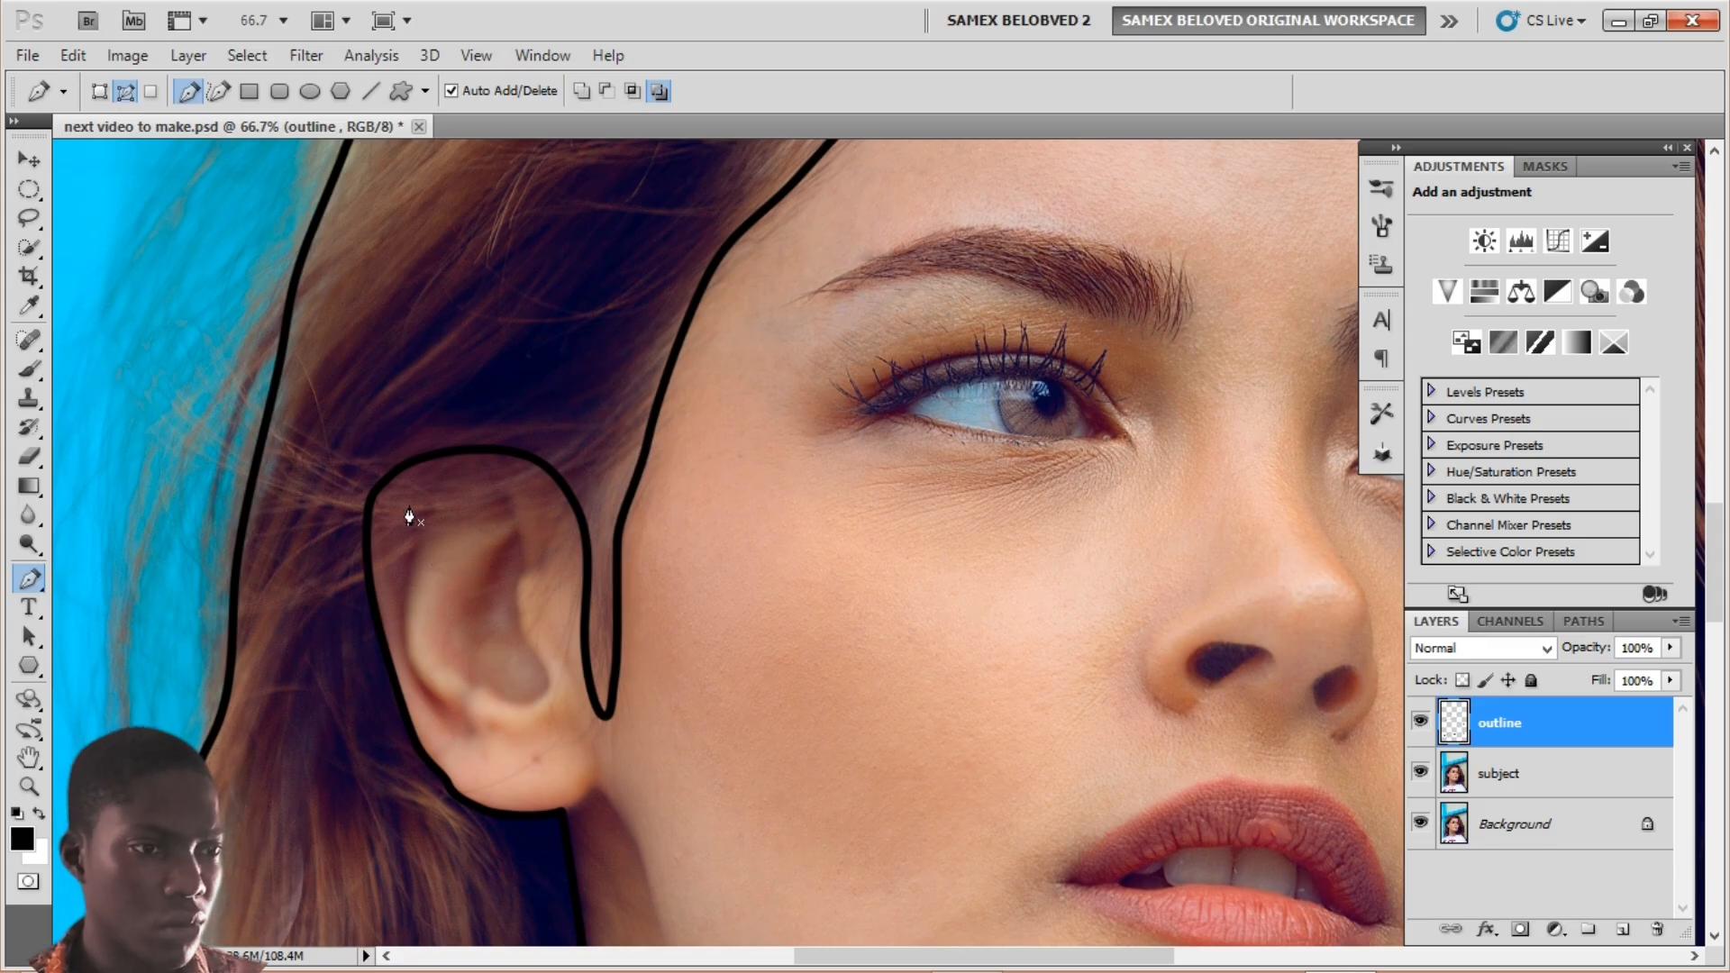
pyautogui.click(430, 491)
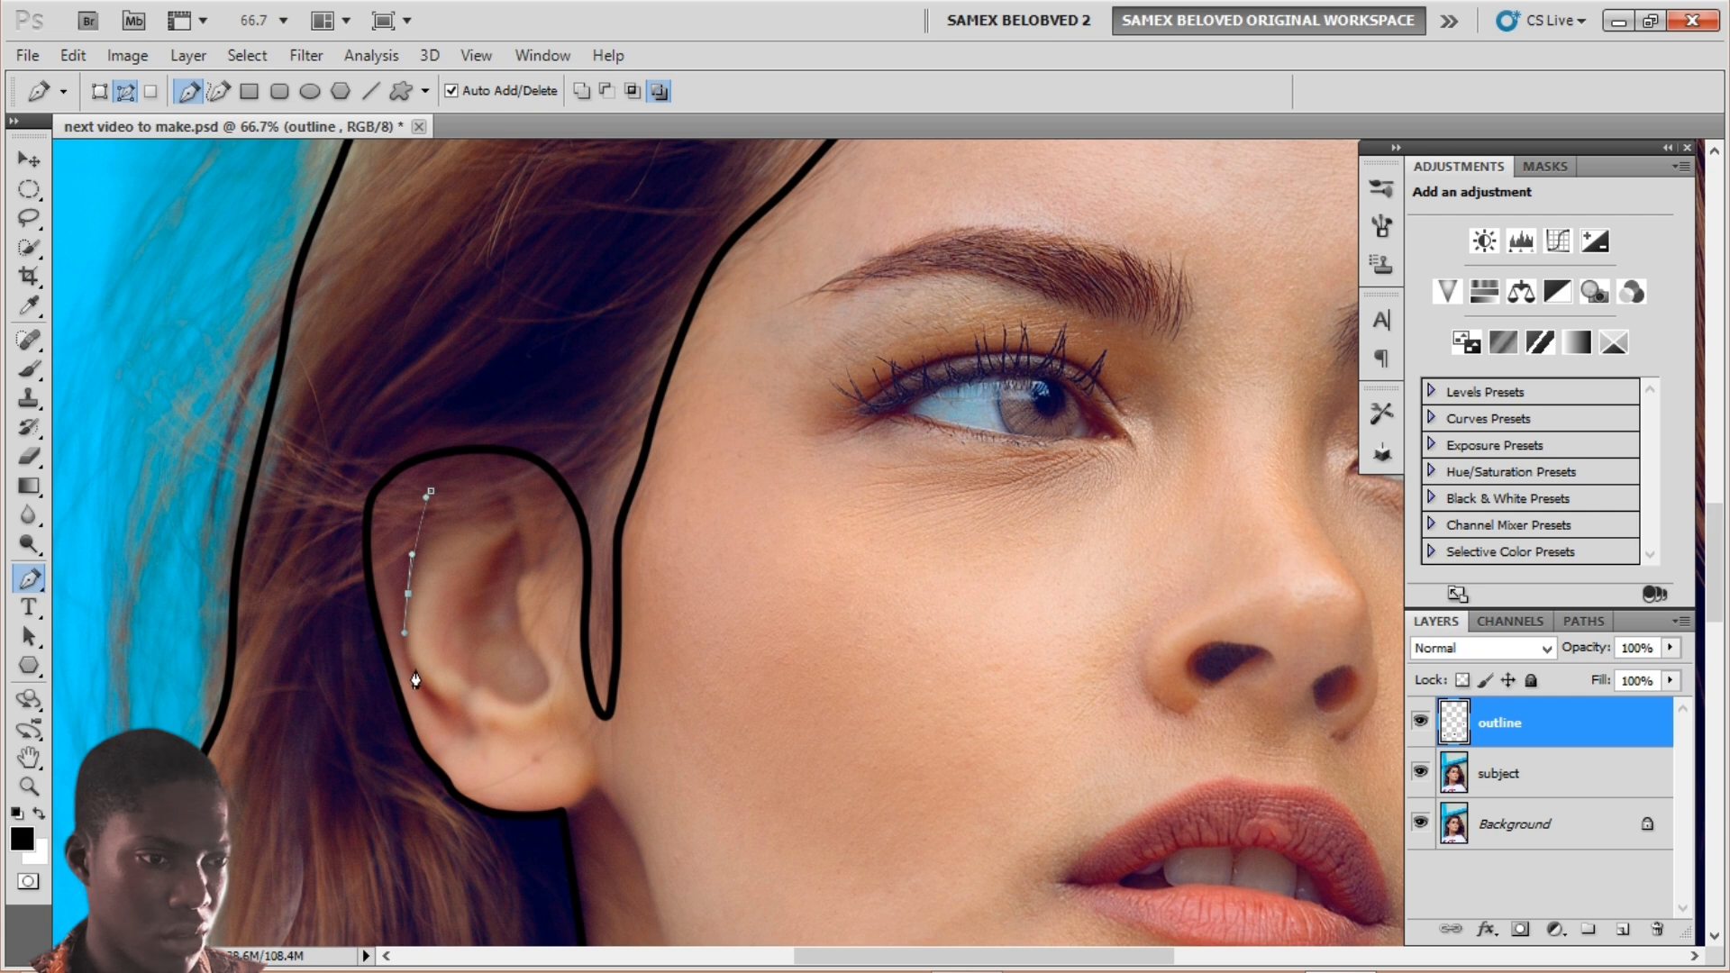
pyautogui.moveTo(421, 683); pyautogui.dragTo(442, 712)
pyautogui.click(446, 712)
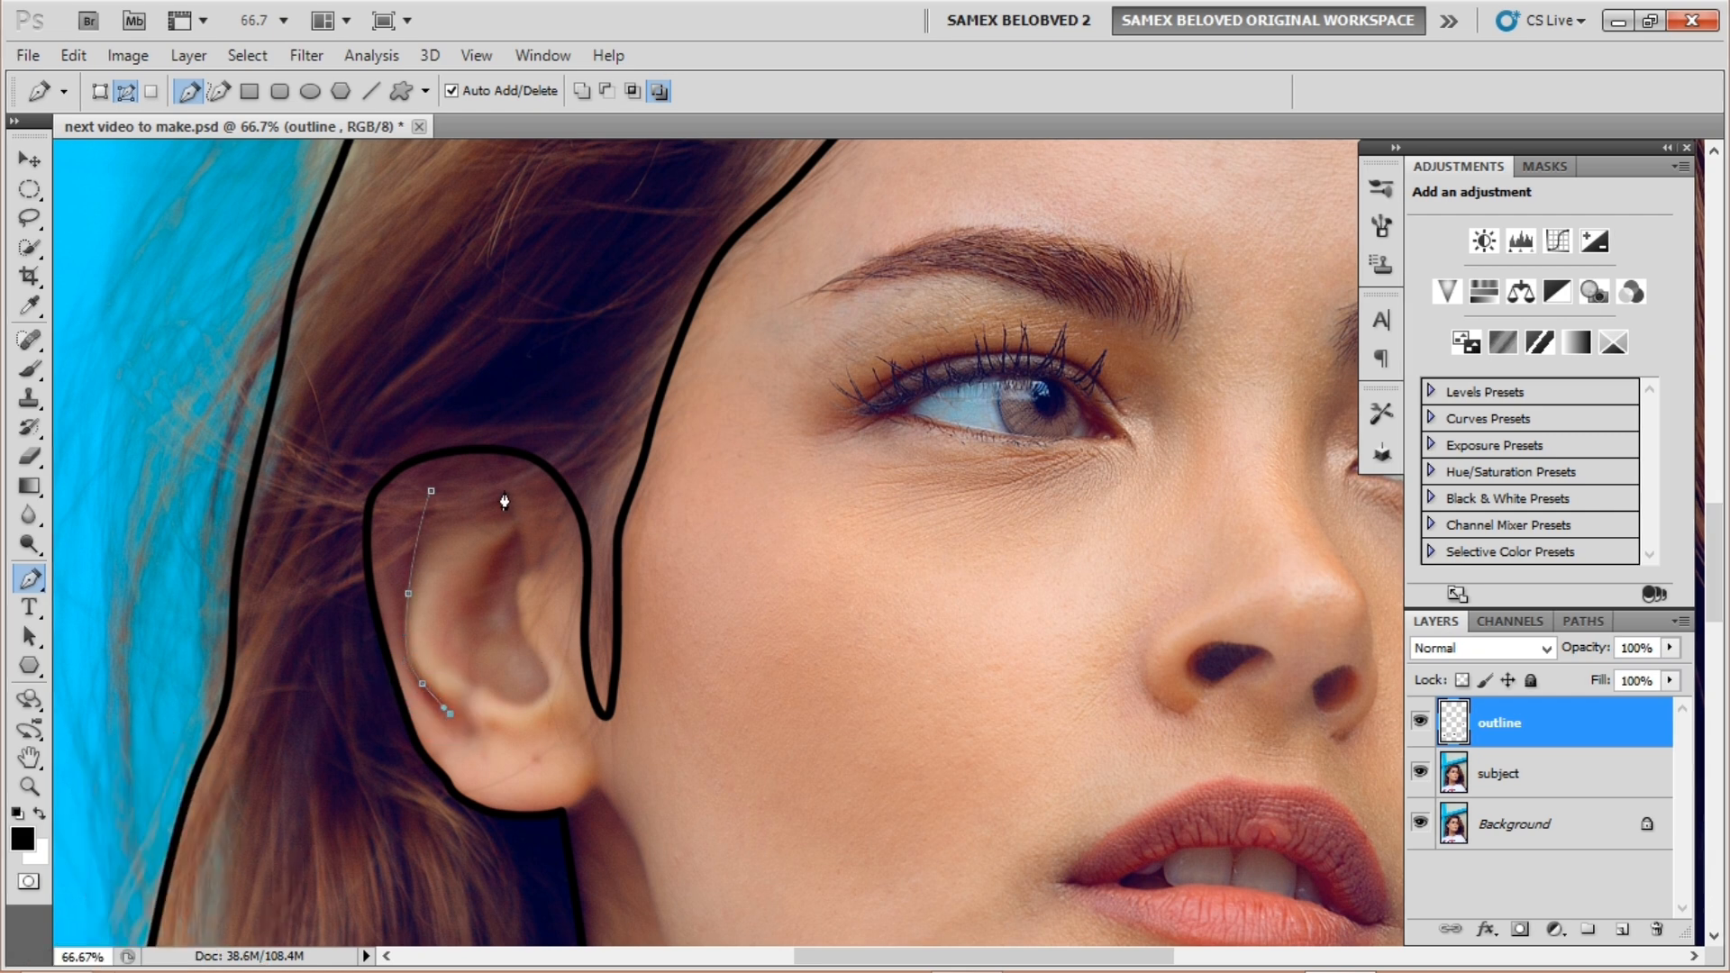
# Step: Stroke the ear path in black with the brush and delete the path
pyautogui.rightClick(420, 536)
pyautogui.click(505, 741)
pyautogui.click(1017, 312)
pyautogui.rightClick(420, 460)
pyautogui.click(477, 516)
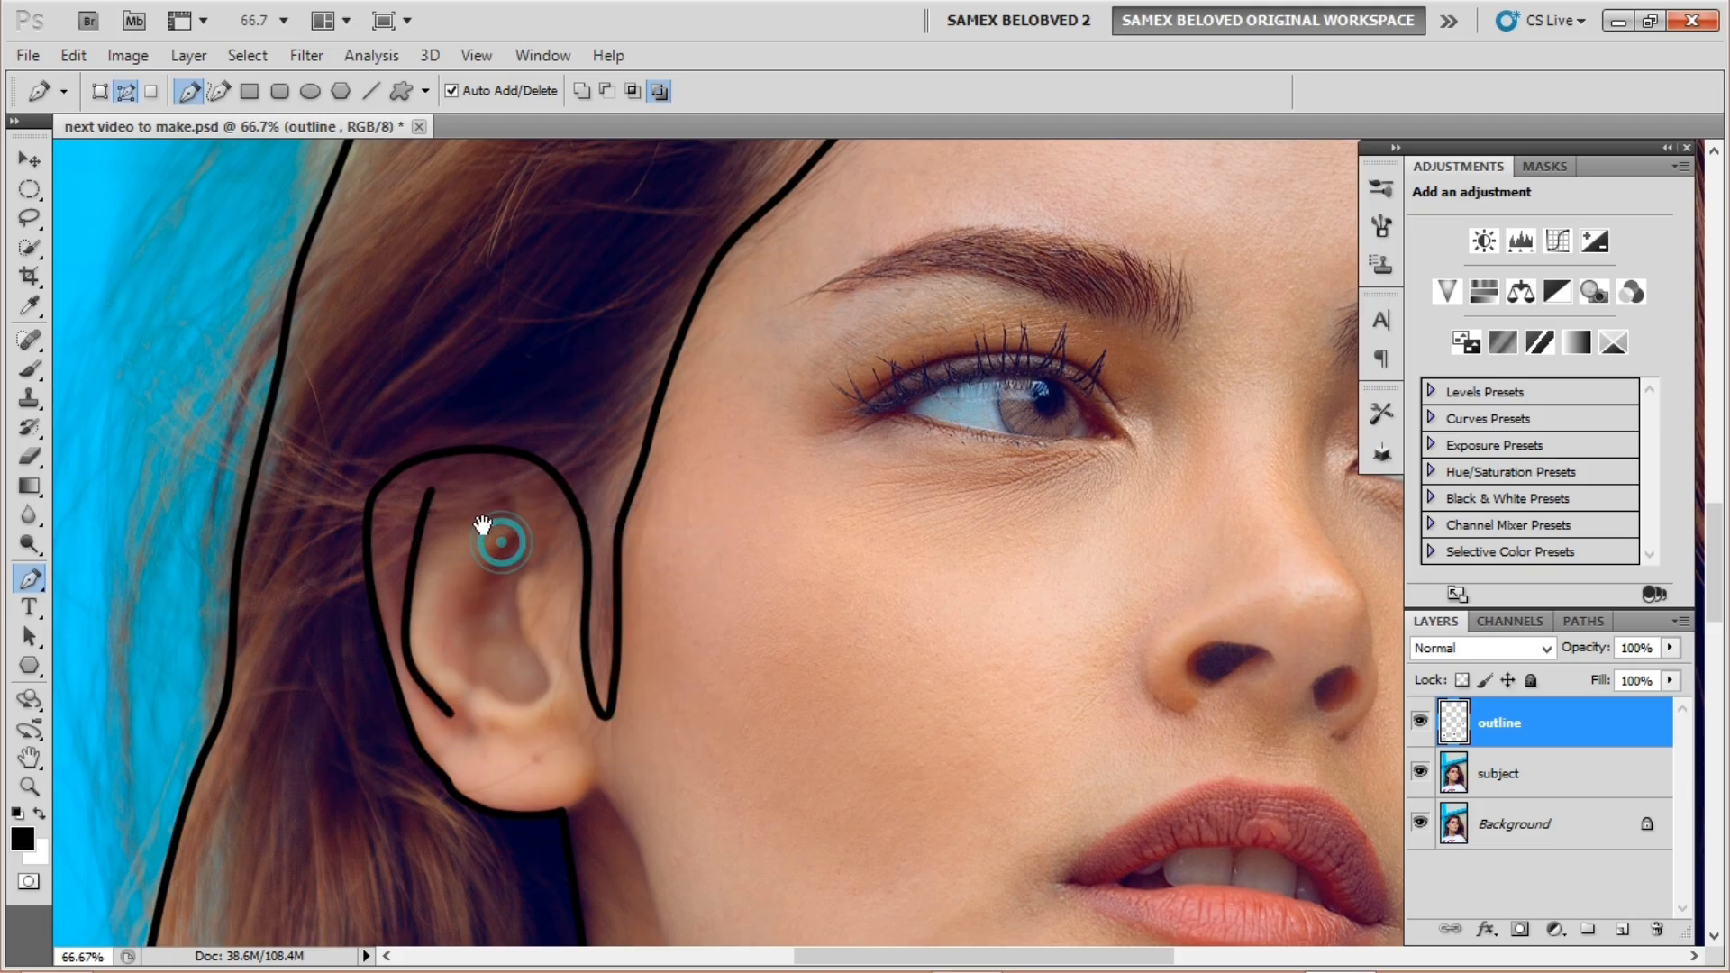
# Step: Add a second black stroke along the inner ear fold and remove its path
pyautogui.moveTo(494, 508); pyautogui.dragTo(423, 539)
pyautogui.moveTo(424, 538); pyautogui.dragTo(445, 533)
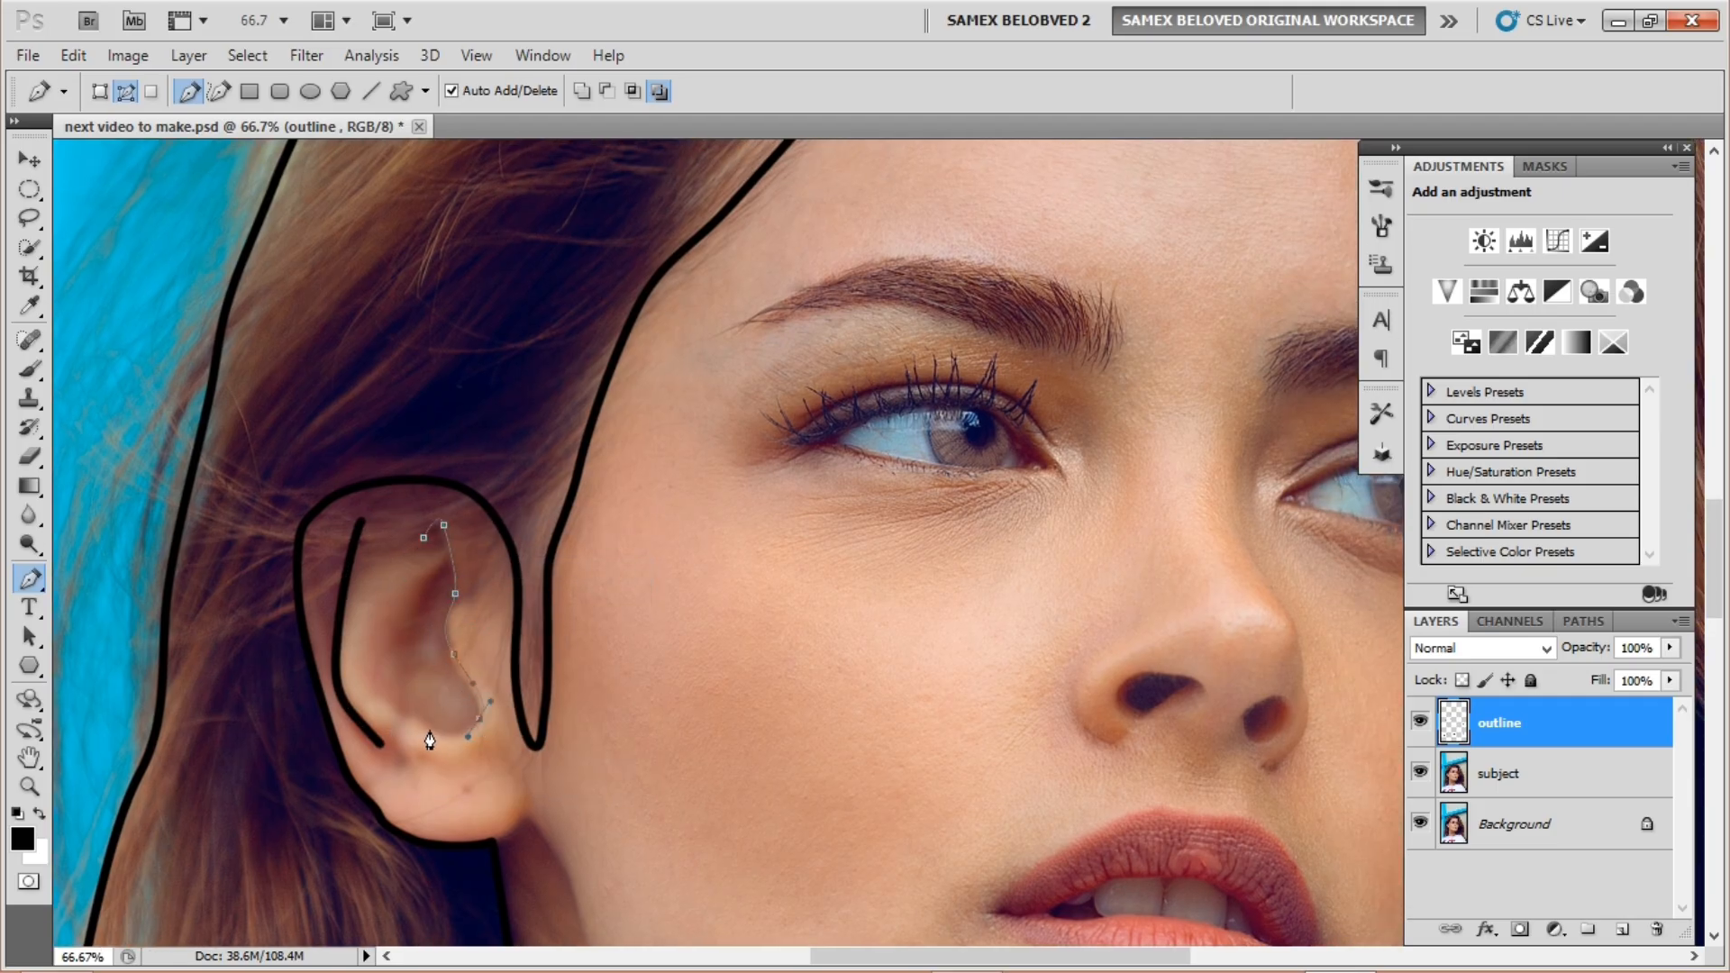
pyautogui.rightClick(502, 553)
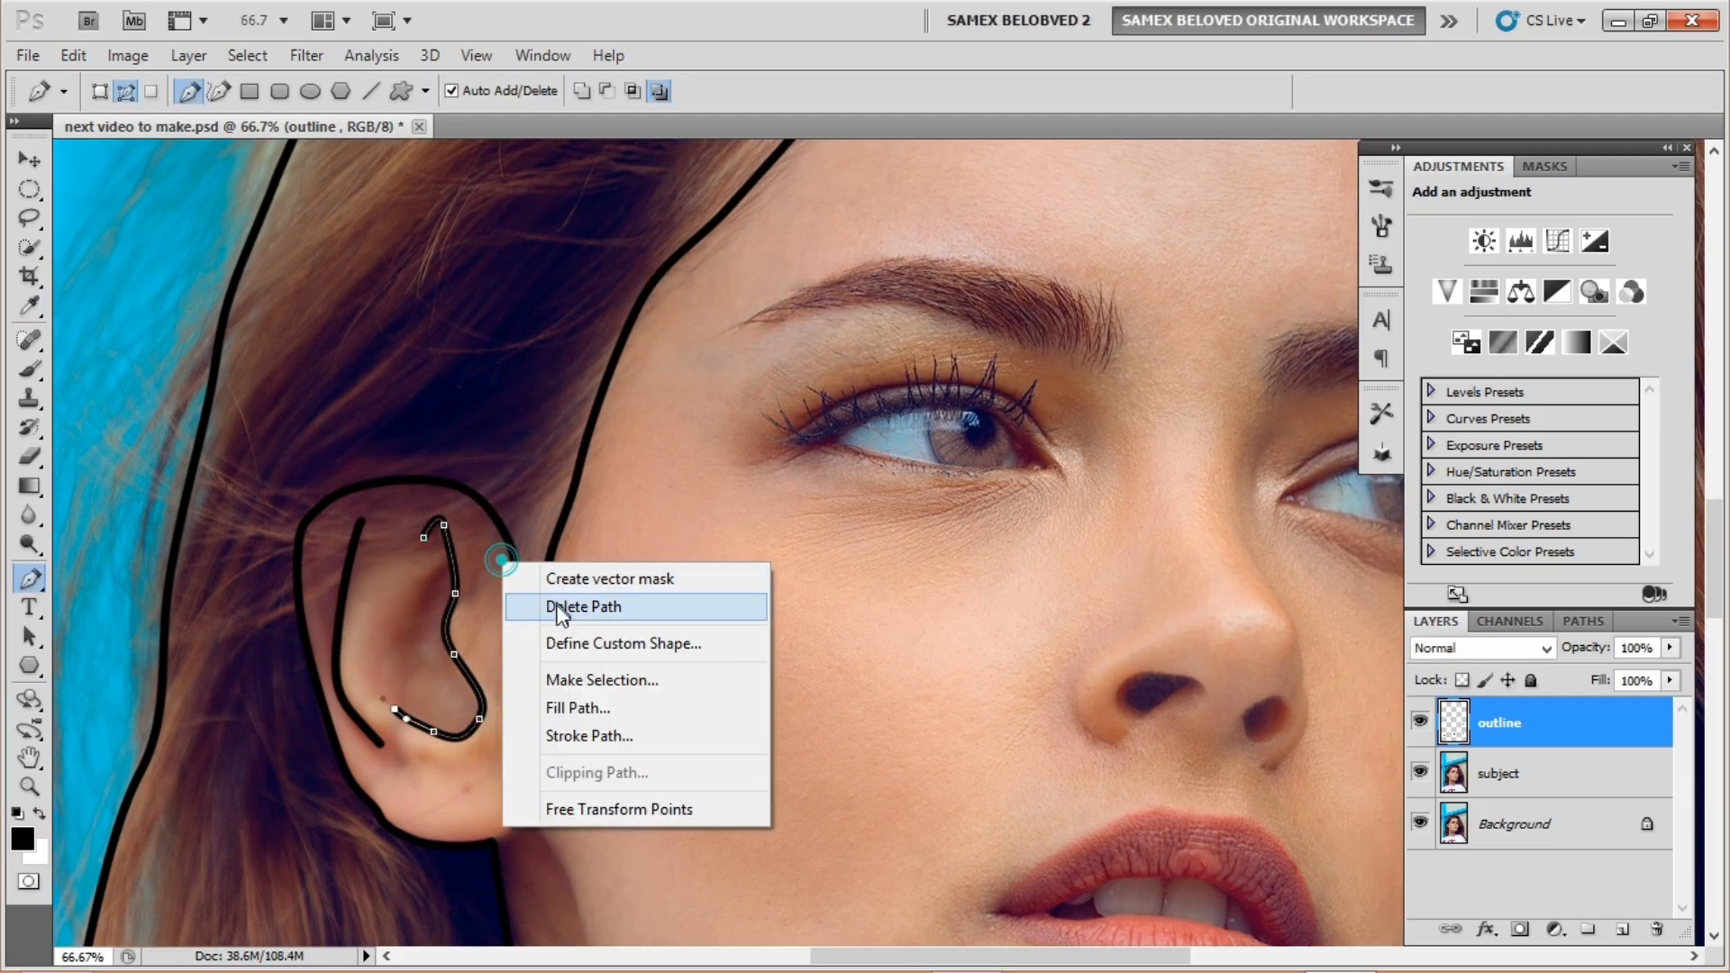
pyautogui.click(579, 602)
pyautogui.moveTo(633, 457); pyautogui.dragTo(367, 520)
pyautogui.moveTo(501, 409); pyautogui.dragTo(617, 348)
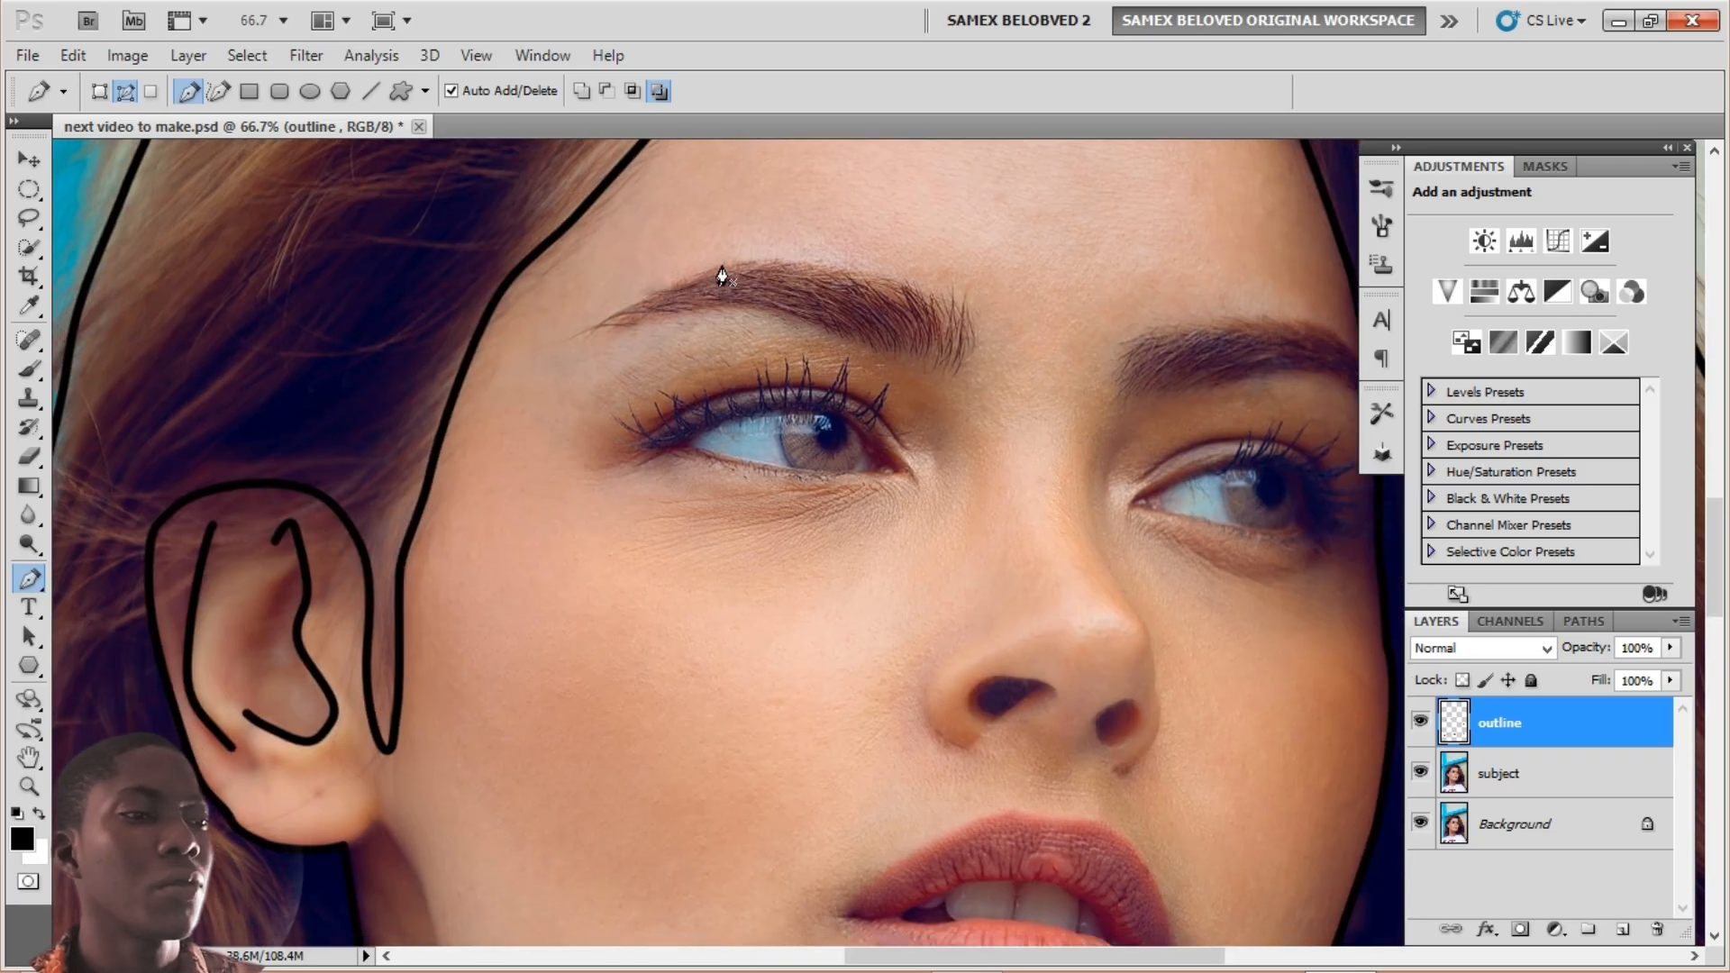
pyautogui.moveTo(733, 225); pyautogui.dragTo(481, 544)
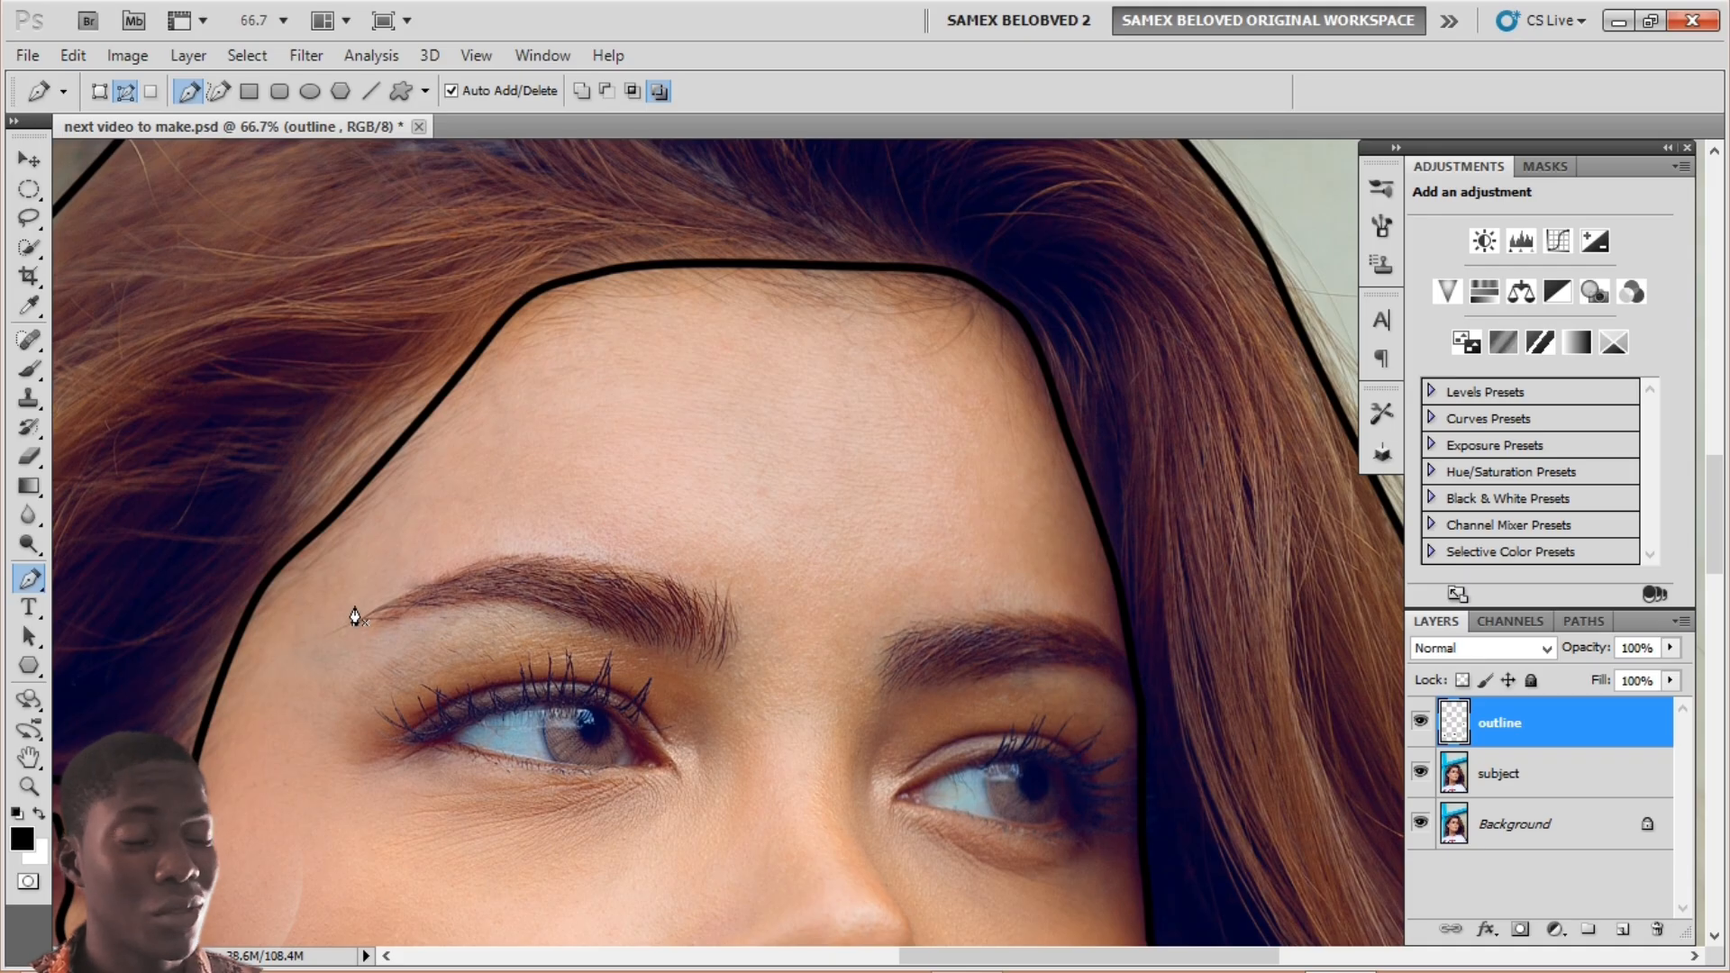
# Step: Trace the left eyebrow with the Pen tool and stroke it in black
pyautogui.moveTo(455, 528)
pyautogui.mouseDown()
pyautogui.moveTo(467, 460)
pyautogui.moveTo(468, 506)
pyautogui.mouseUp()
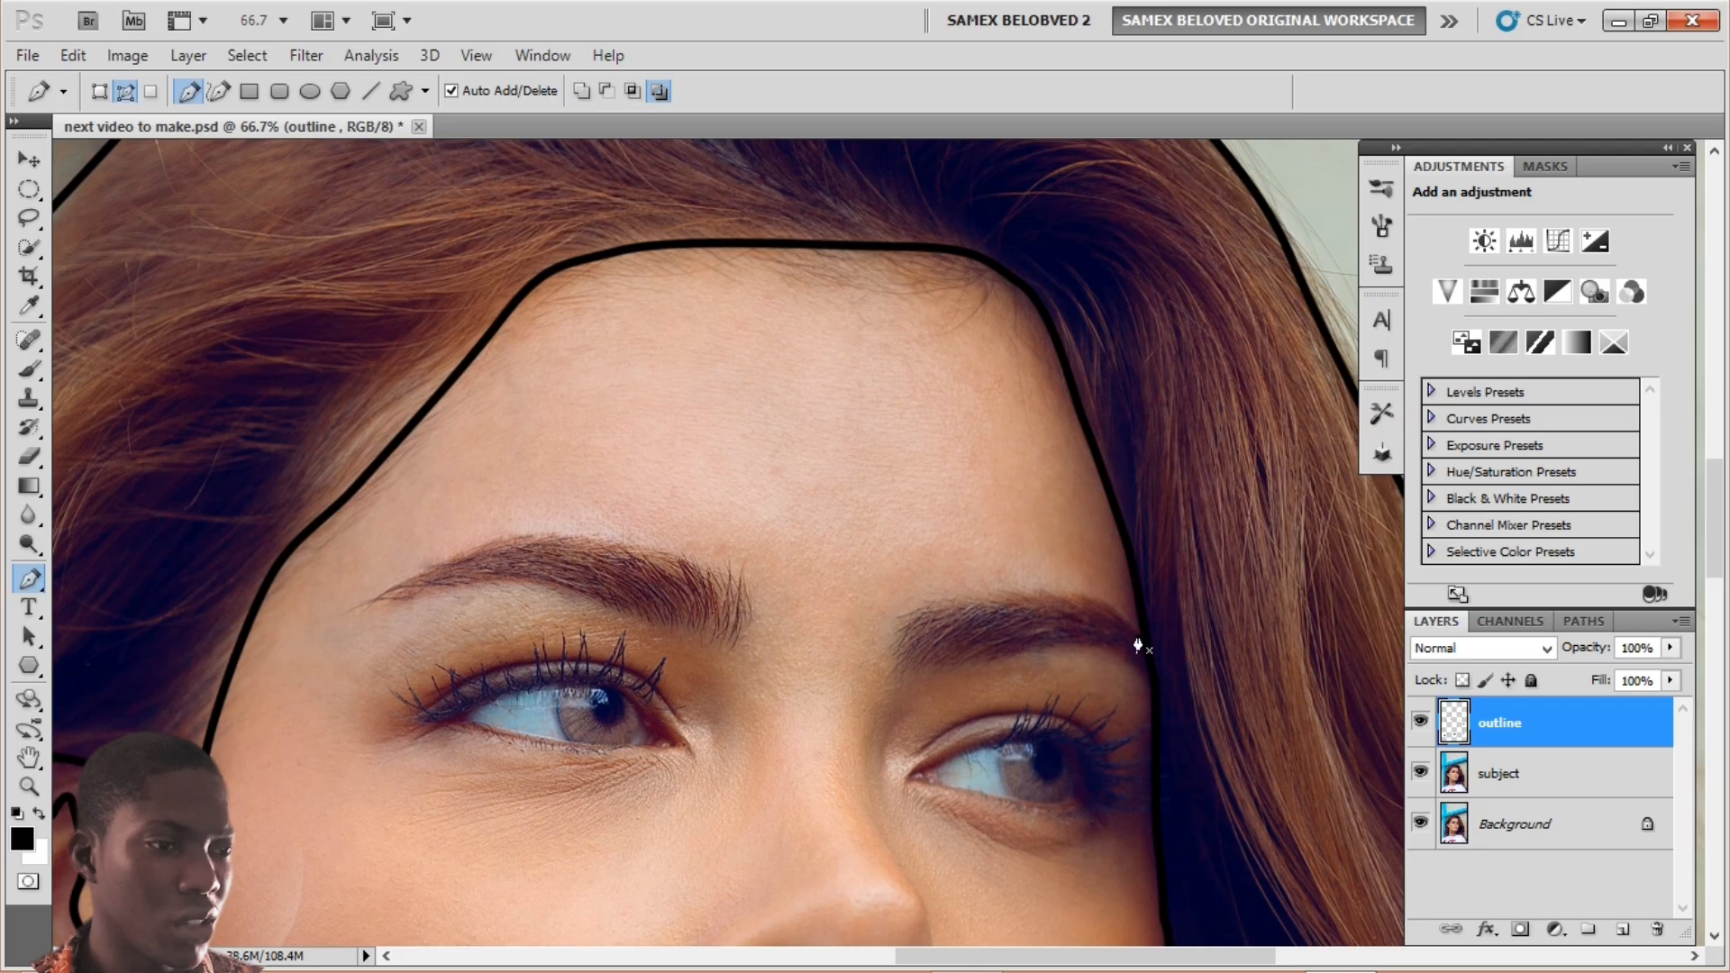
pyautogui.click(370, 598)
pyautogui.click(553, 535)
pyautogui.hscroll(2, 553, 541)
pyautogui.click(588, 636)
pyautogui.click(222, 601)
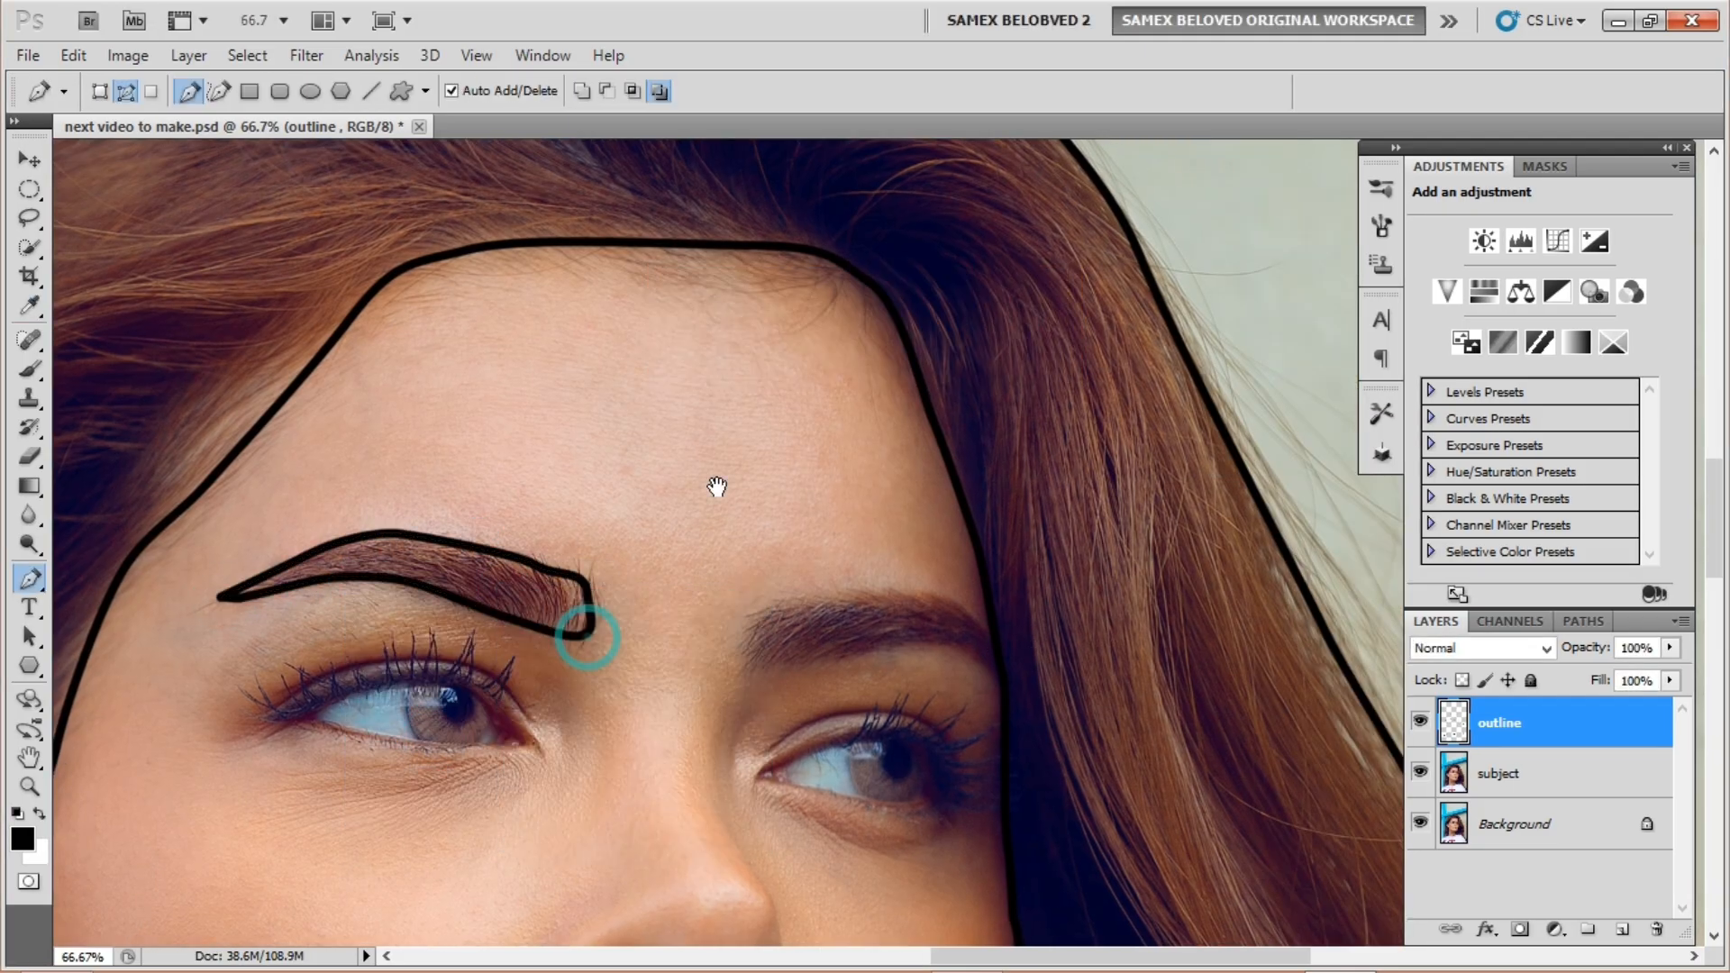
pyautogui.hscroll(5, 514, 618)
pyautogui.click(569, 672)
# Step: Trace the right eyebrow and stroke its path in black
pyautogui.click(487, 663)
pyautogui.click(420, 676)
pyautogui.click(326, 674)
pyautogui.rightClick(346, 651)
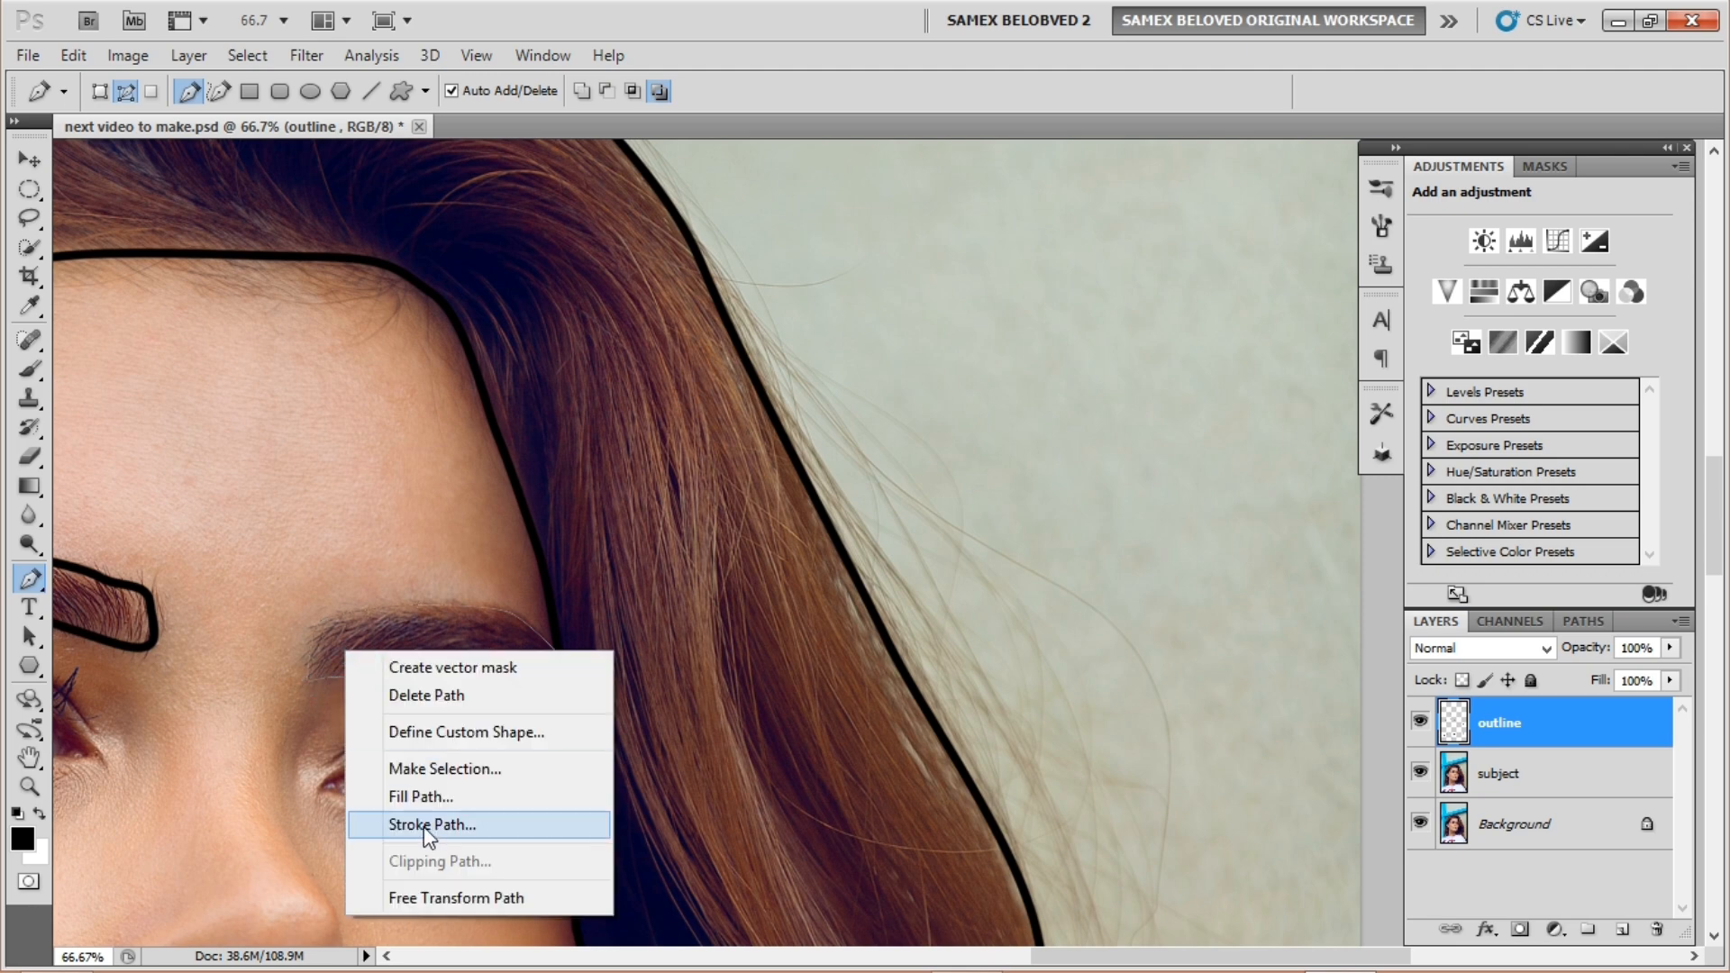
pyautogui.click(424, 826)
# Step: Trace the first eye's upper eyelid and lower lid, then stroke the eye shape black
pyautogui.click(273, 545)
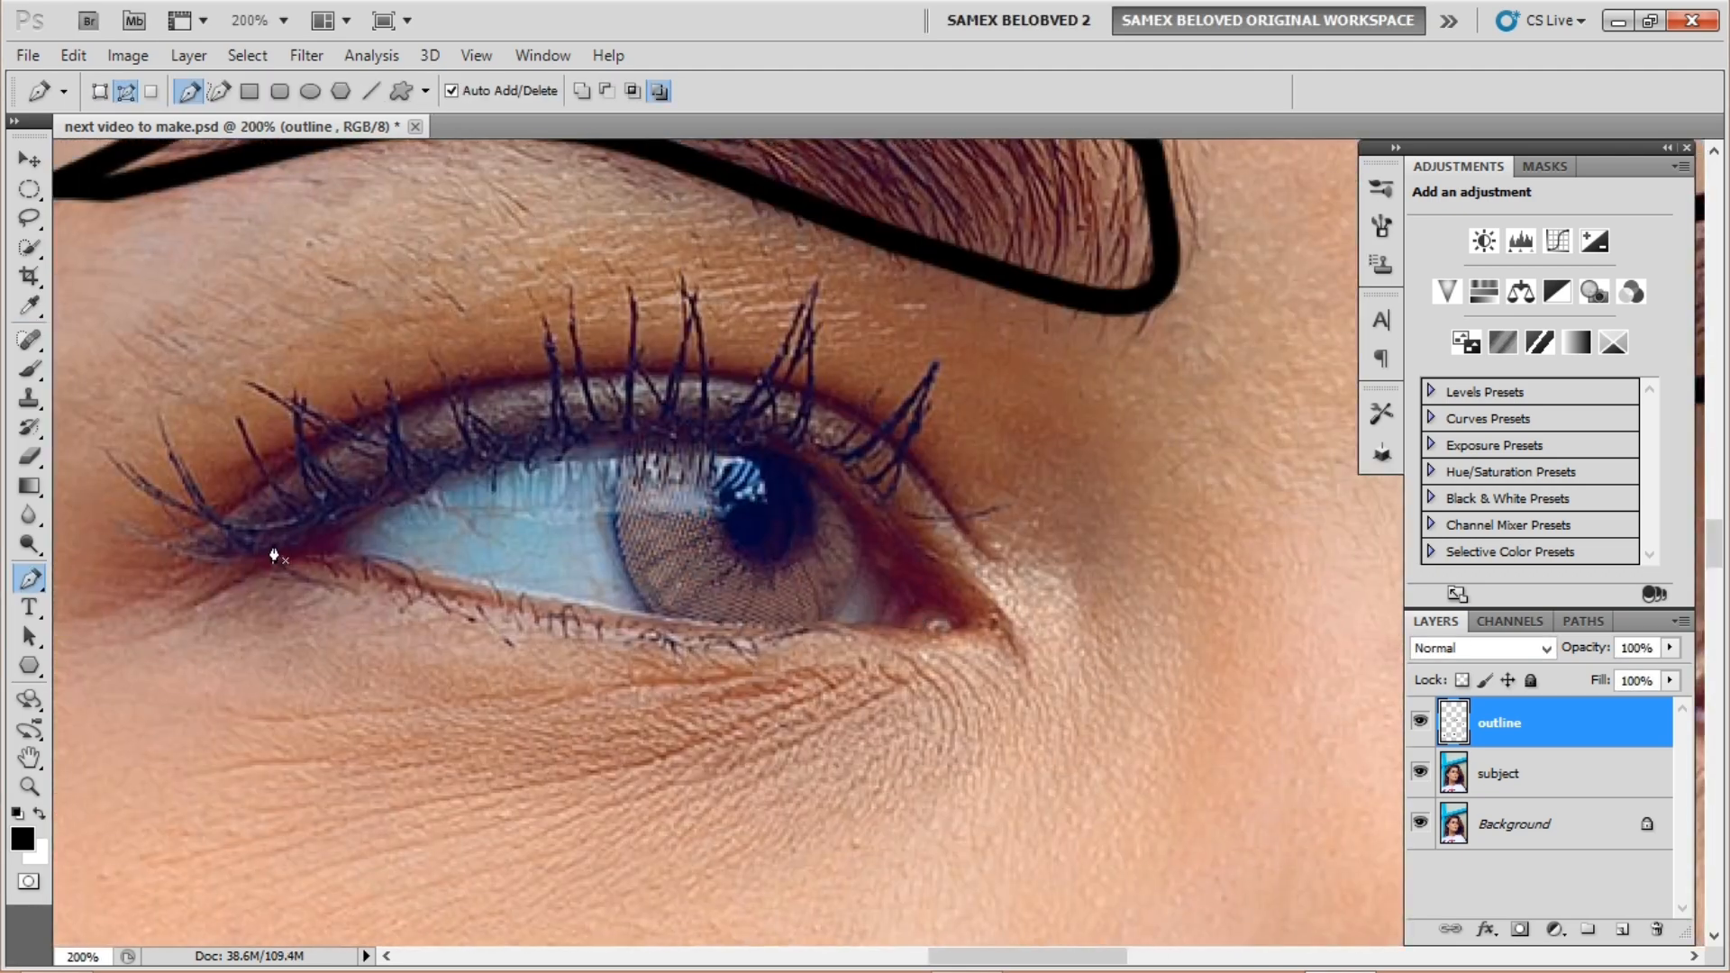
pyautogui.click(383, 489)
pyautogui.click(538, 443)
pyautogui.click(670, 428)
pyautogui.click(785, 445)
pyautogui.click(871, 512)
pyautogui.click(971, 607)
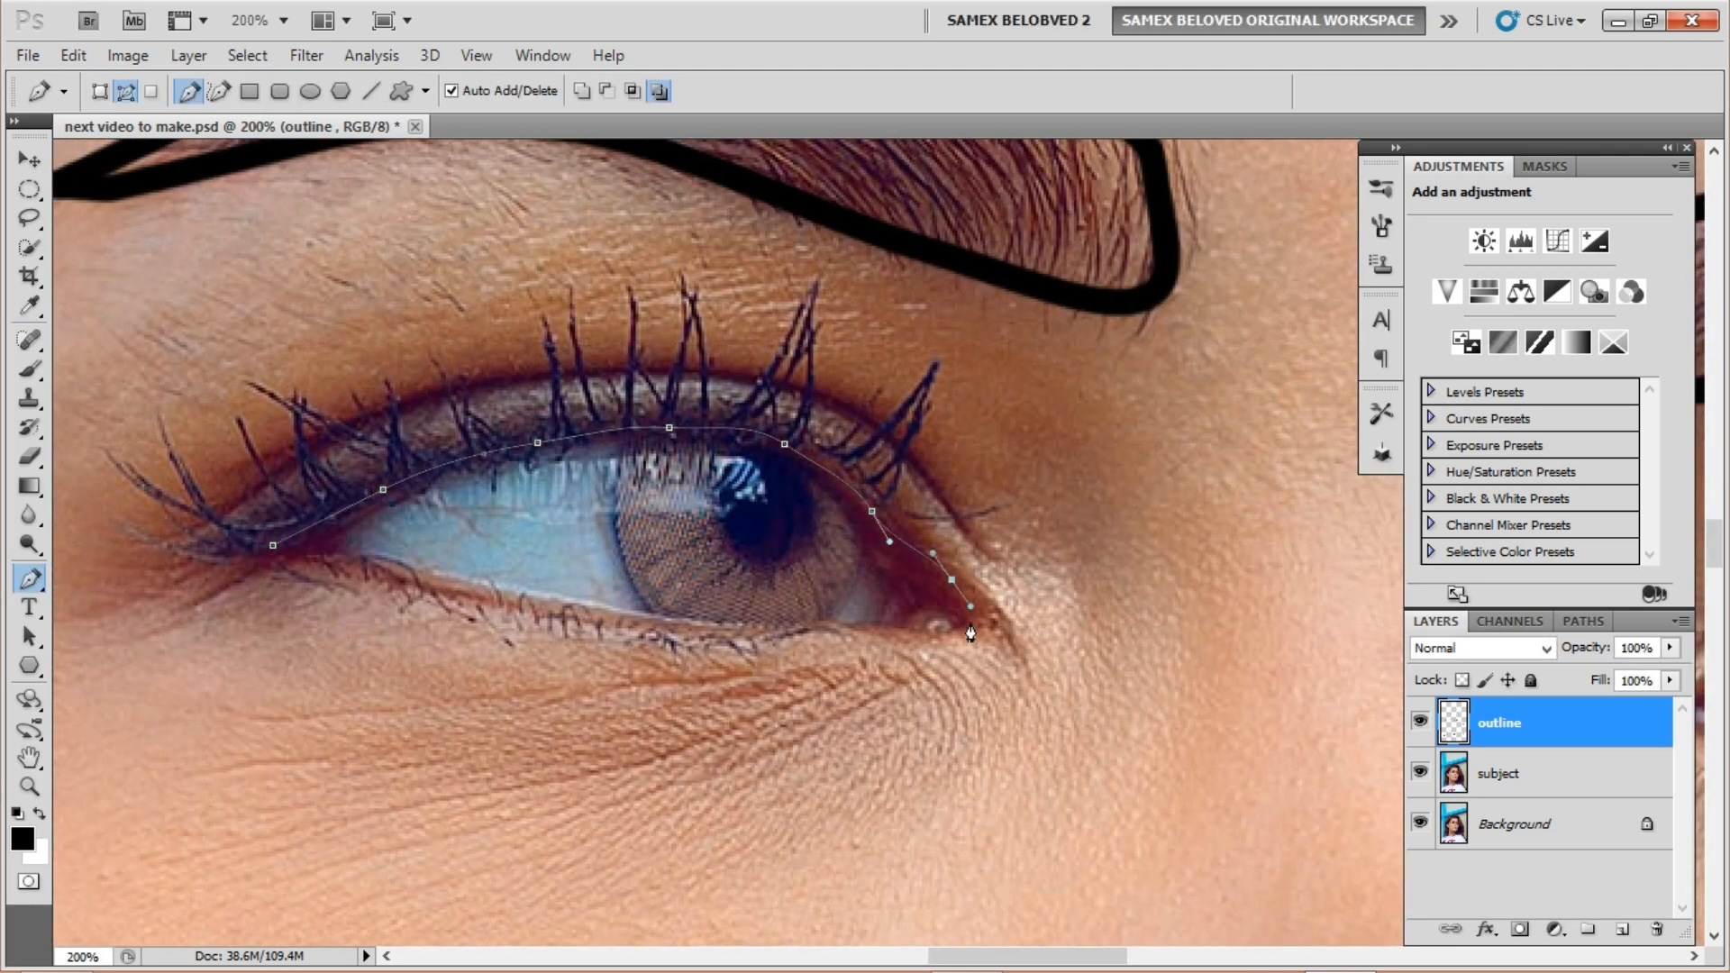
pyautogui.click(971, 626)
pyautogui.moveTo(870, 625); pyautogui.dragTo(816, 625)
pyautogui.click(273, 545)
pyautogui.rightClick(425, 511)
pyautogui.click(501, 681)
pyautogui.click(989, 343)
pyautogui.press('Return')
# Step: Complete the first eye's outline path and stroke it in black
pyautogui.moveTo(989, 563); pyautogui.dragTo(1010, 715)
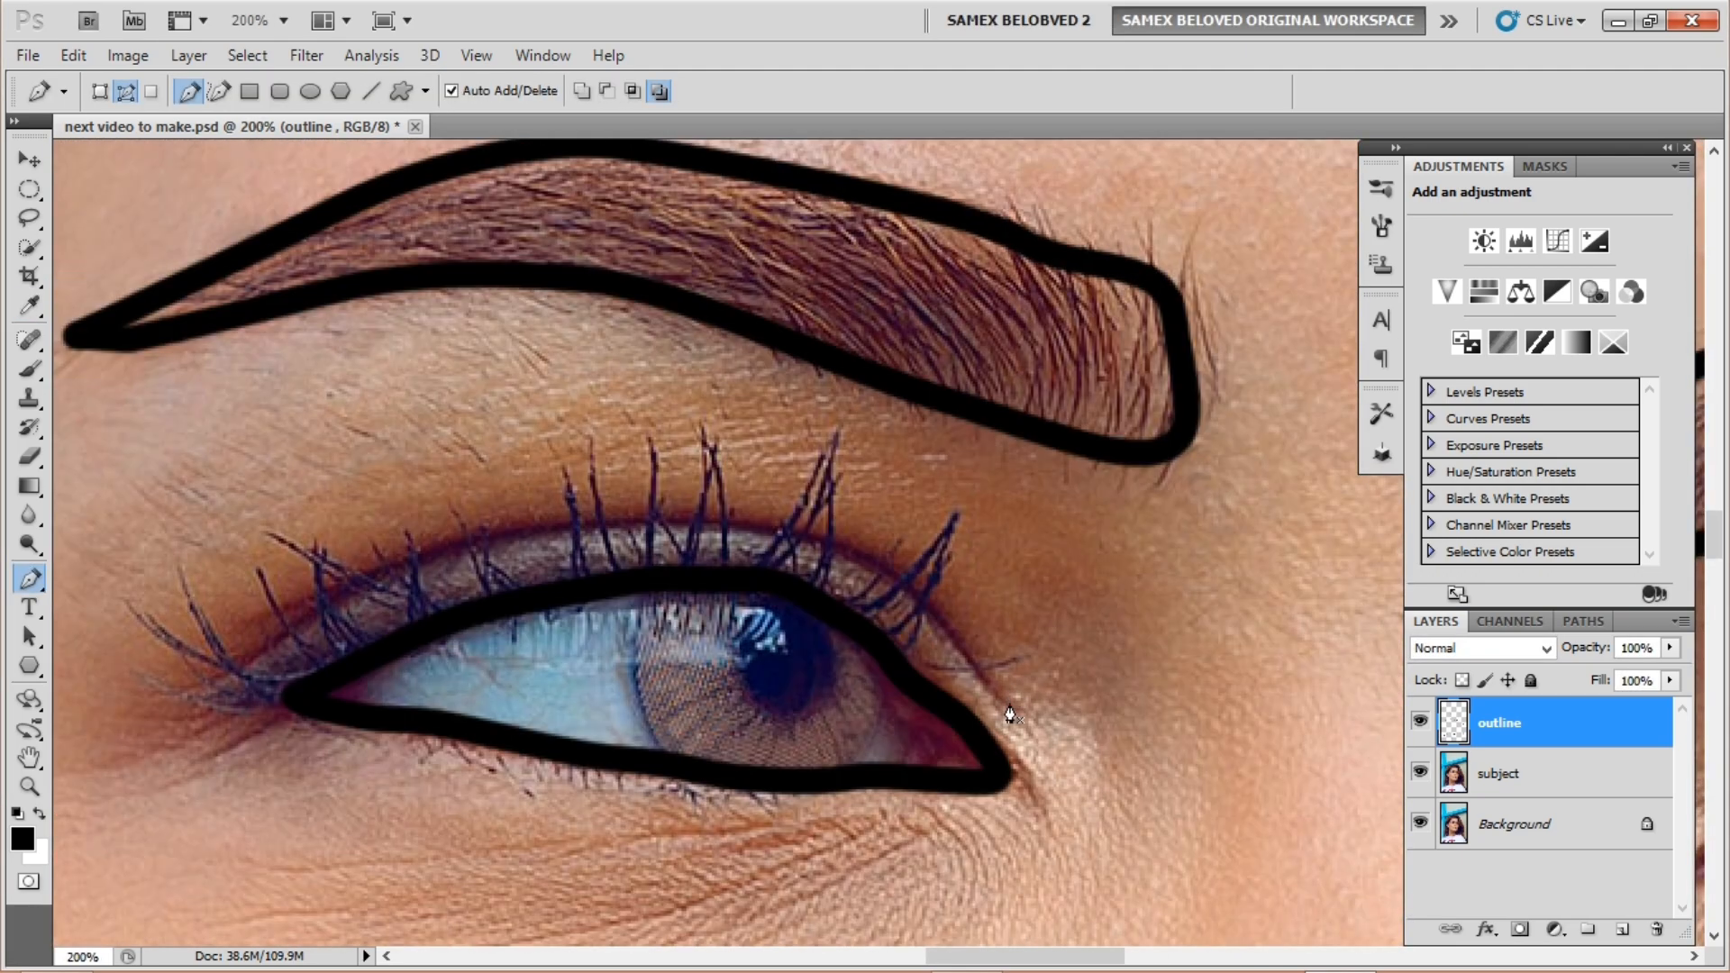
pyautogui.click(917, 591)
pyautogui.rightClick(465, 541)
pyautogui.click(541, 712)
pyautogui.press('Return')
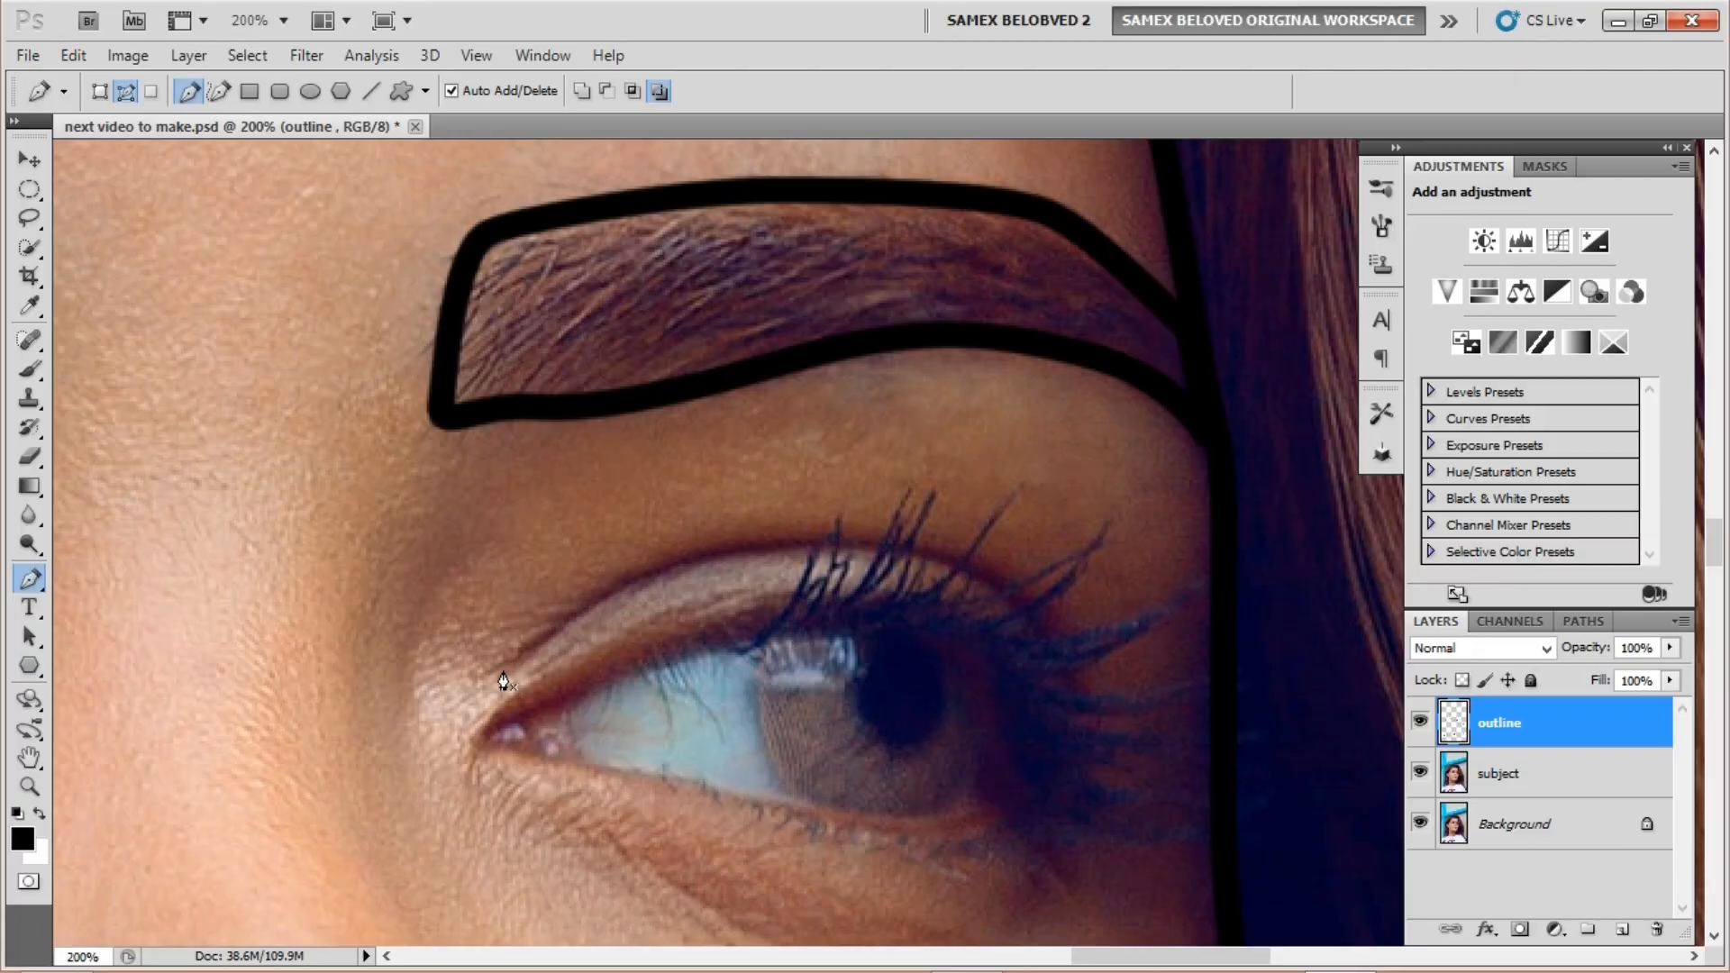
# Step: Draw a curved line along the other eye's upper lid and stroke it black
pyautogui.click(501, 671)
pyautogui.click(573, 618)
pyautogui.click(690, 562)
pyautogui.moveTo(942, 565); pyautogui.dragTo(974, 581)
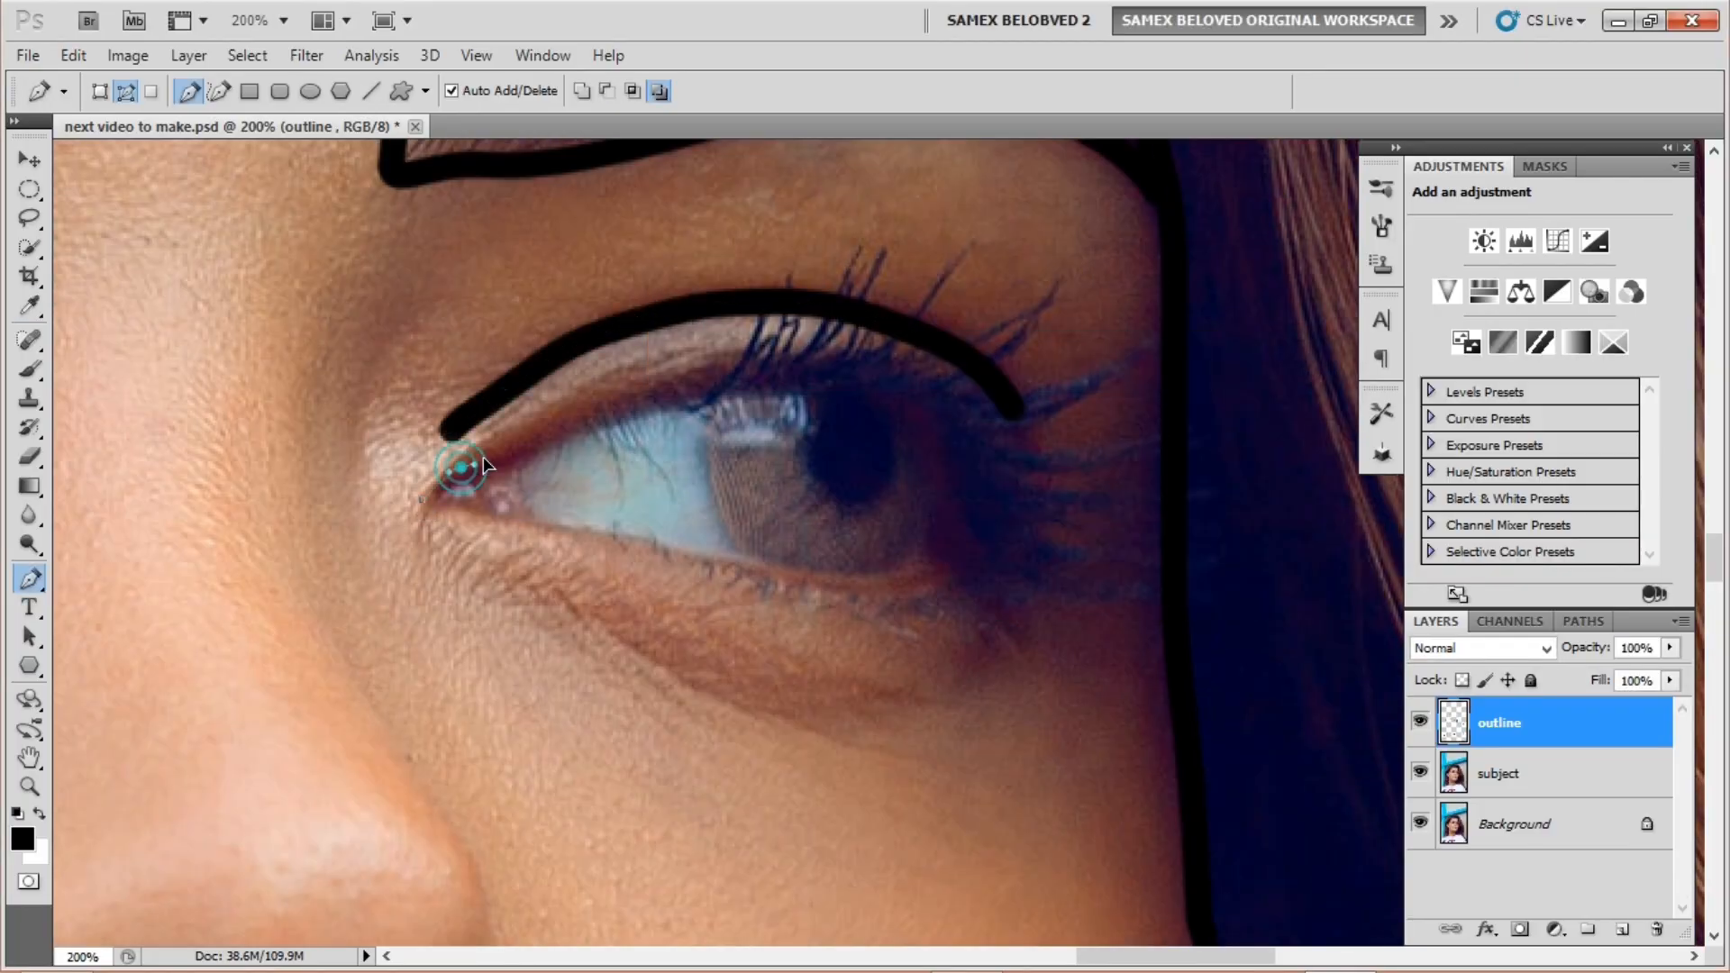
pyautogui.click(421, 498)
# Step: Trace around the whole second eye and stroke the shape in black
pyautogui.click(462, 467)
pyautogui.click(610, 409)
pyautogui.click(773, 380)
pyautogui.click(926, 405)
pyautogui.click(981, 515)
pyautogui.click(943, 580)
pyautogui.click(602, 536)
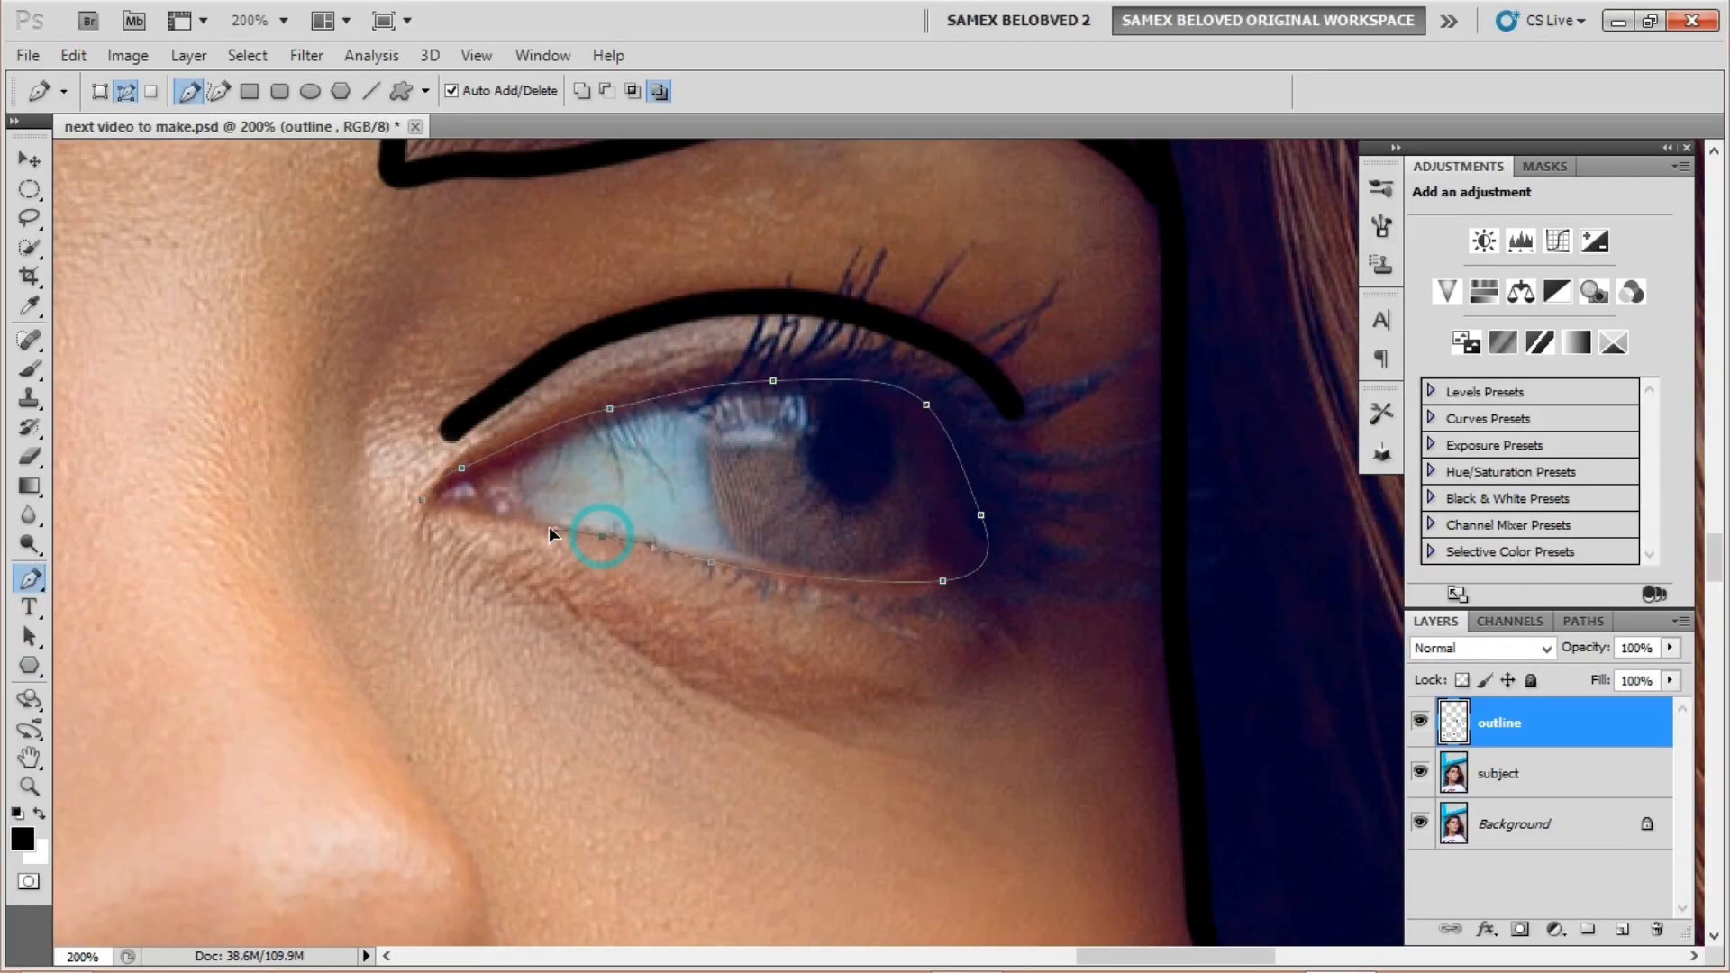
pyautogui.click(422, 498)
pyautogui.rightClick(577, 505)
pyautogui.press('Return')
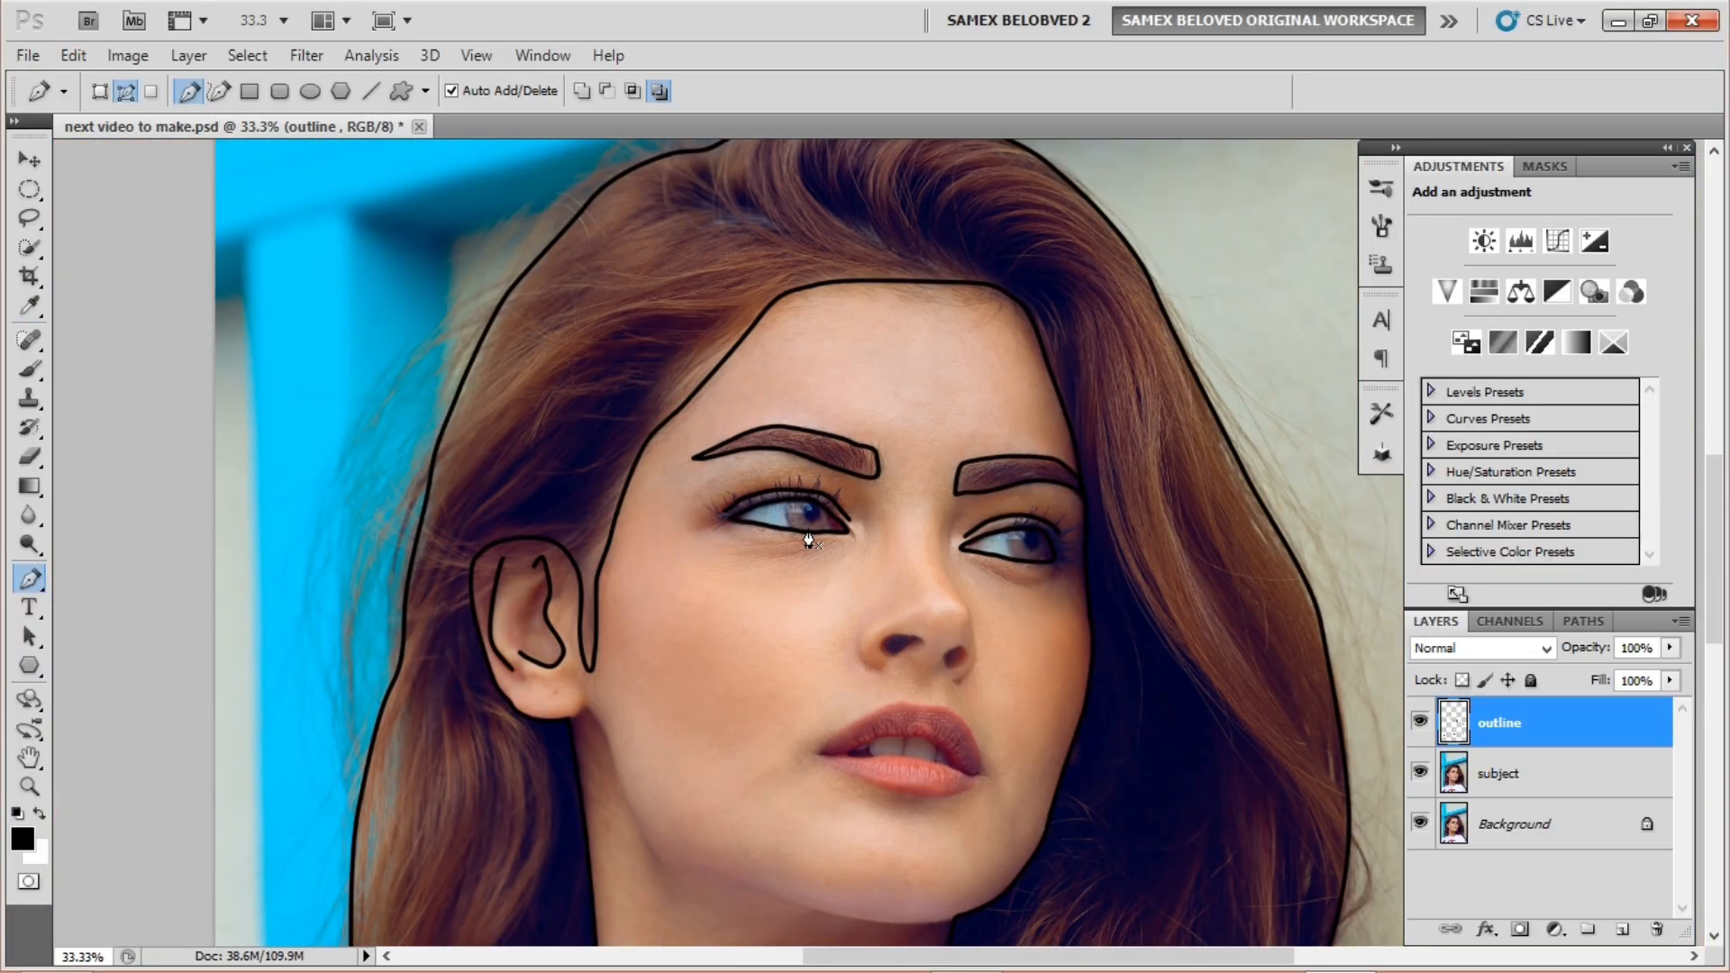
# Step: Stroke the iris edge lines in black while viewing the whole face
pyautogui.hotkey('ctrl', '+')
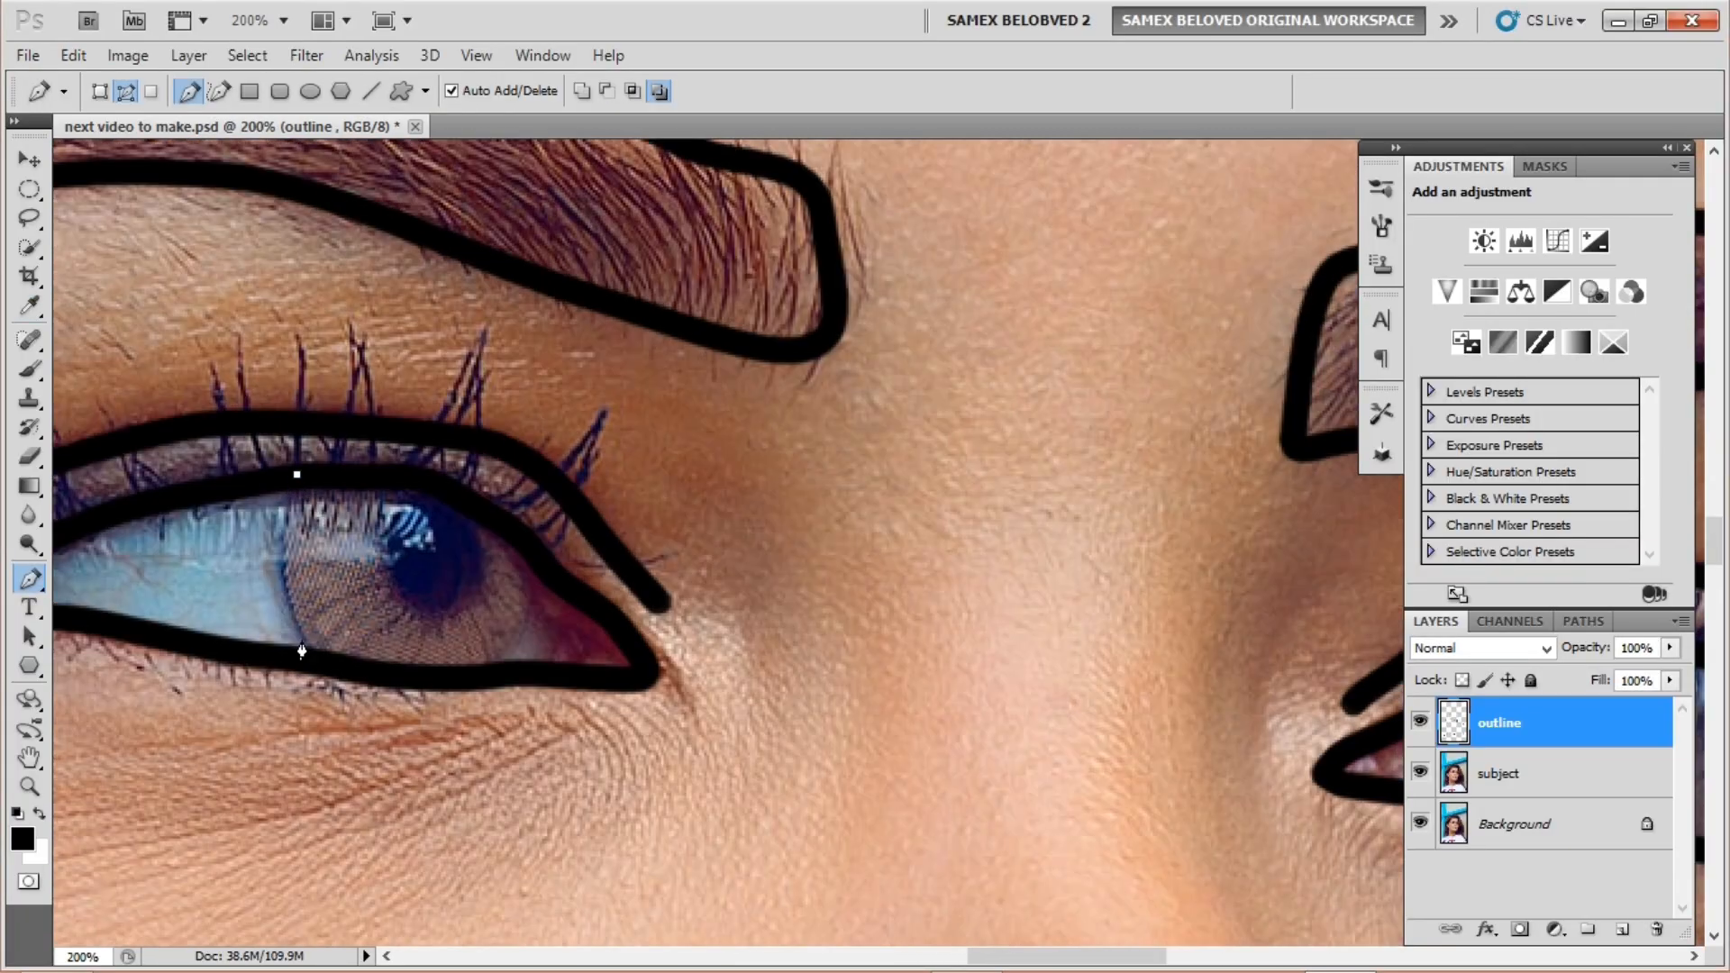
pyautogui.rightClick(310, 533)
pyautogui.press('Escape')
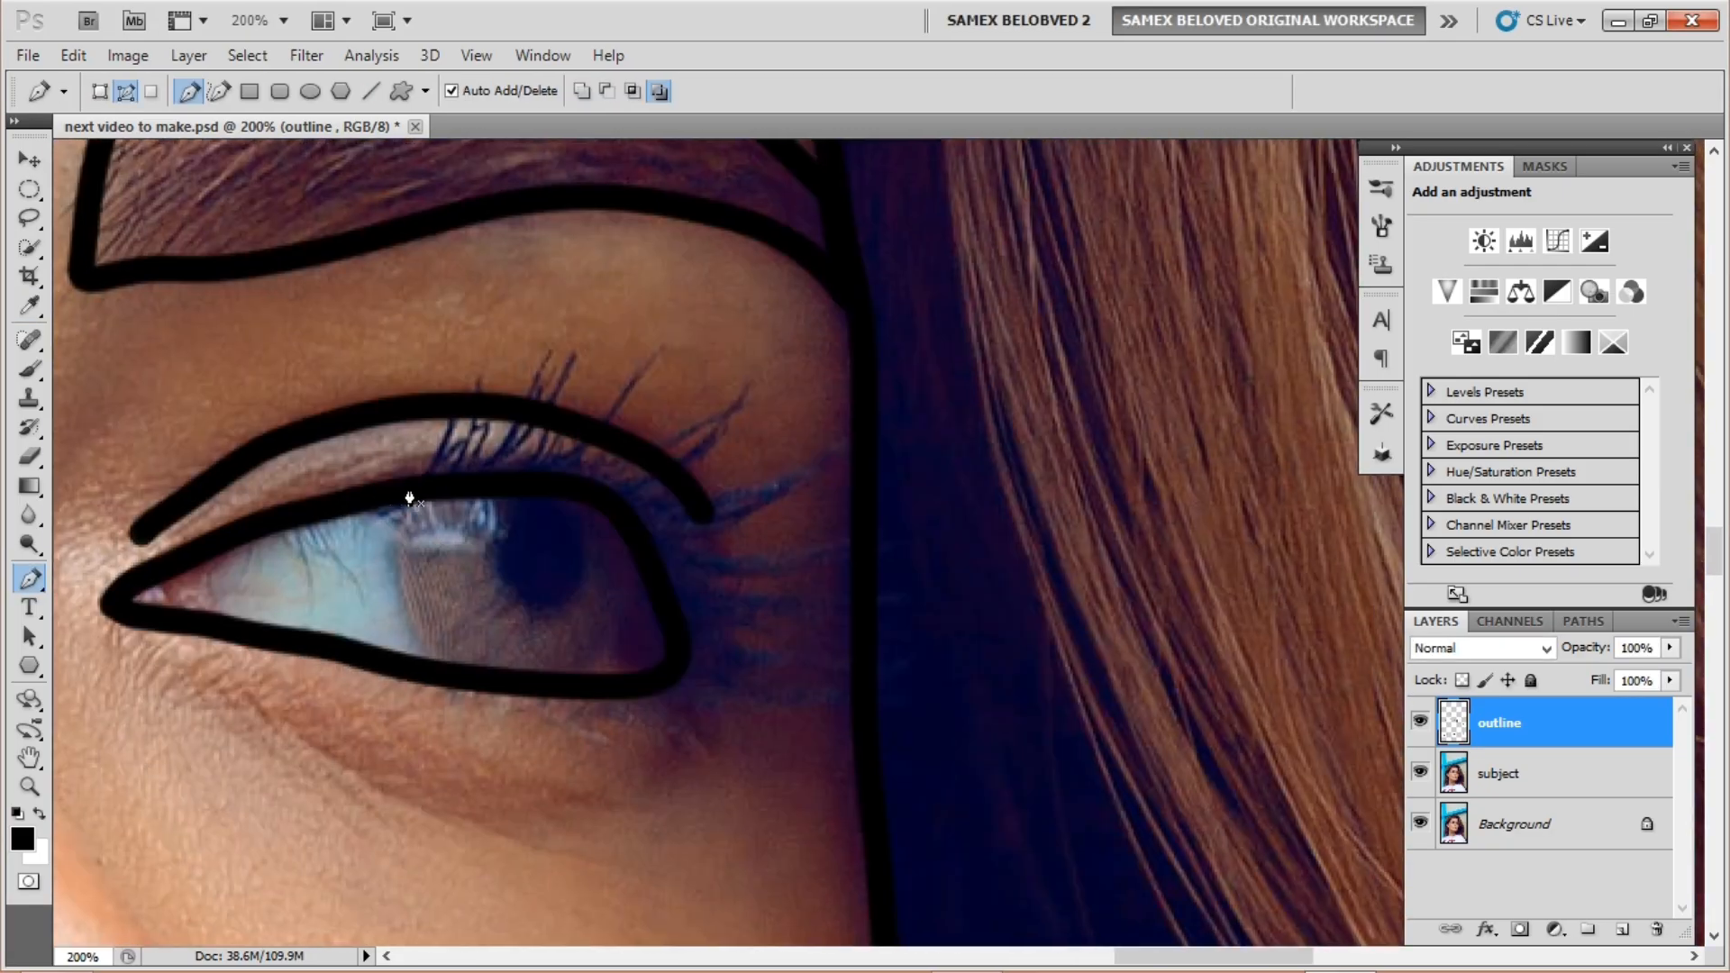
pyautogui.rightClick(450, 657)
pyautogui.click(505, 830)
pyautogui.press('Return')
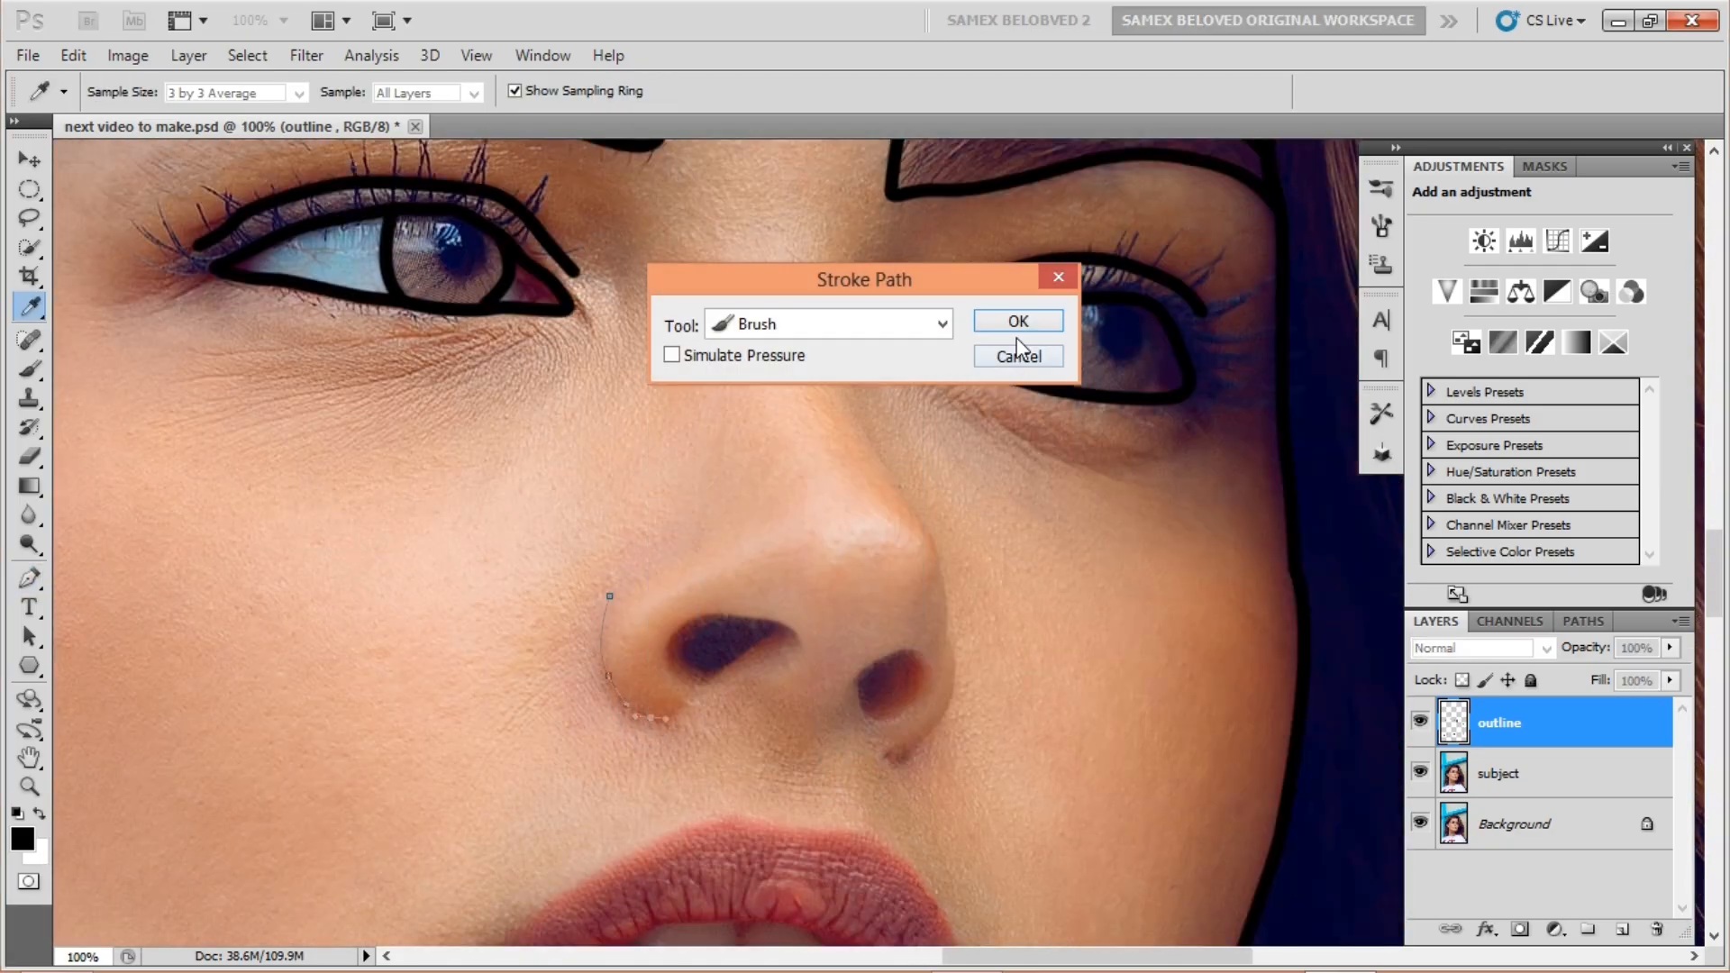
# Step: Stroke the left side of the nose and outline the left nostril in black
pyautogui.press('Return')
pyautogui.click(941, 573)
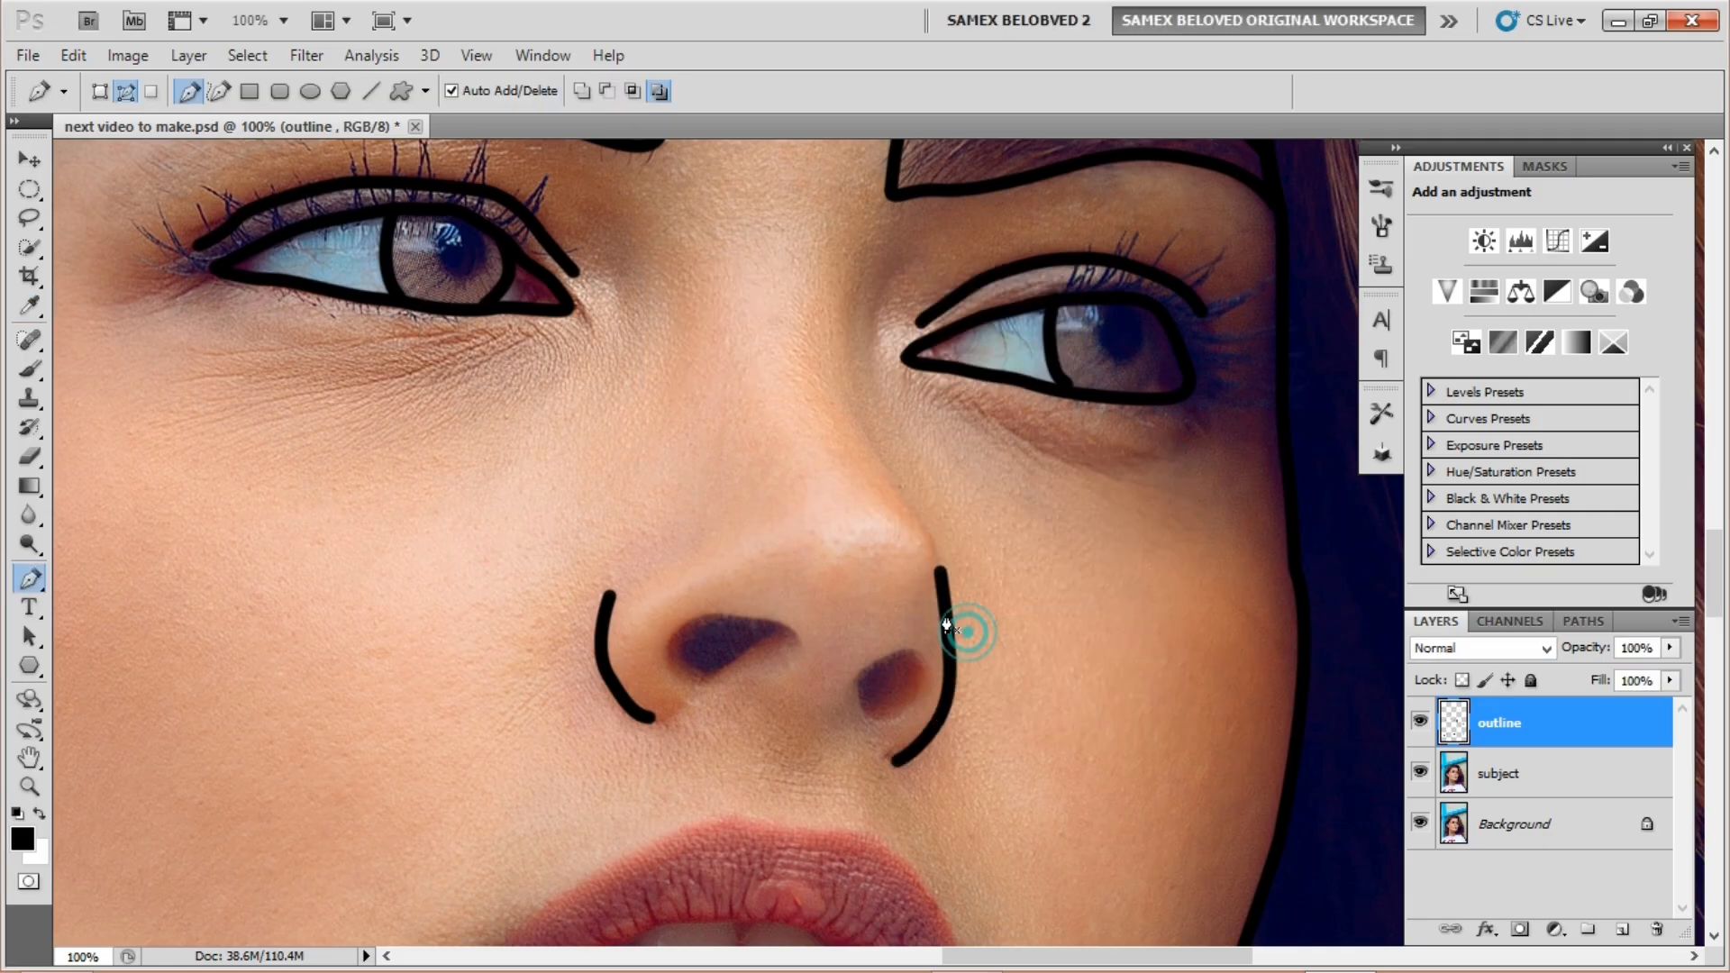
pyautogui.hotkey('ctrl', '+')
pyautogui.hotkey('ctrl', '+')
pyautogui.click(436, 712)
pyautogui.click(480, 599)
pyautogui.click(608, 568)
pyautogui.click(760, 587)
pyautogui.click(815, 630)
pyautogui.moveTo(626, 785); pyautogui.dragTo(548, 815)
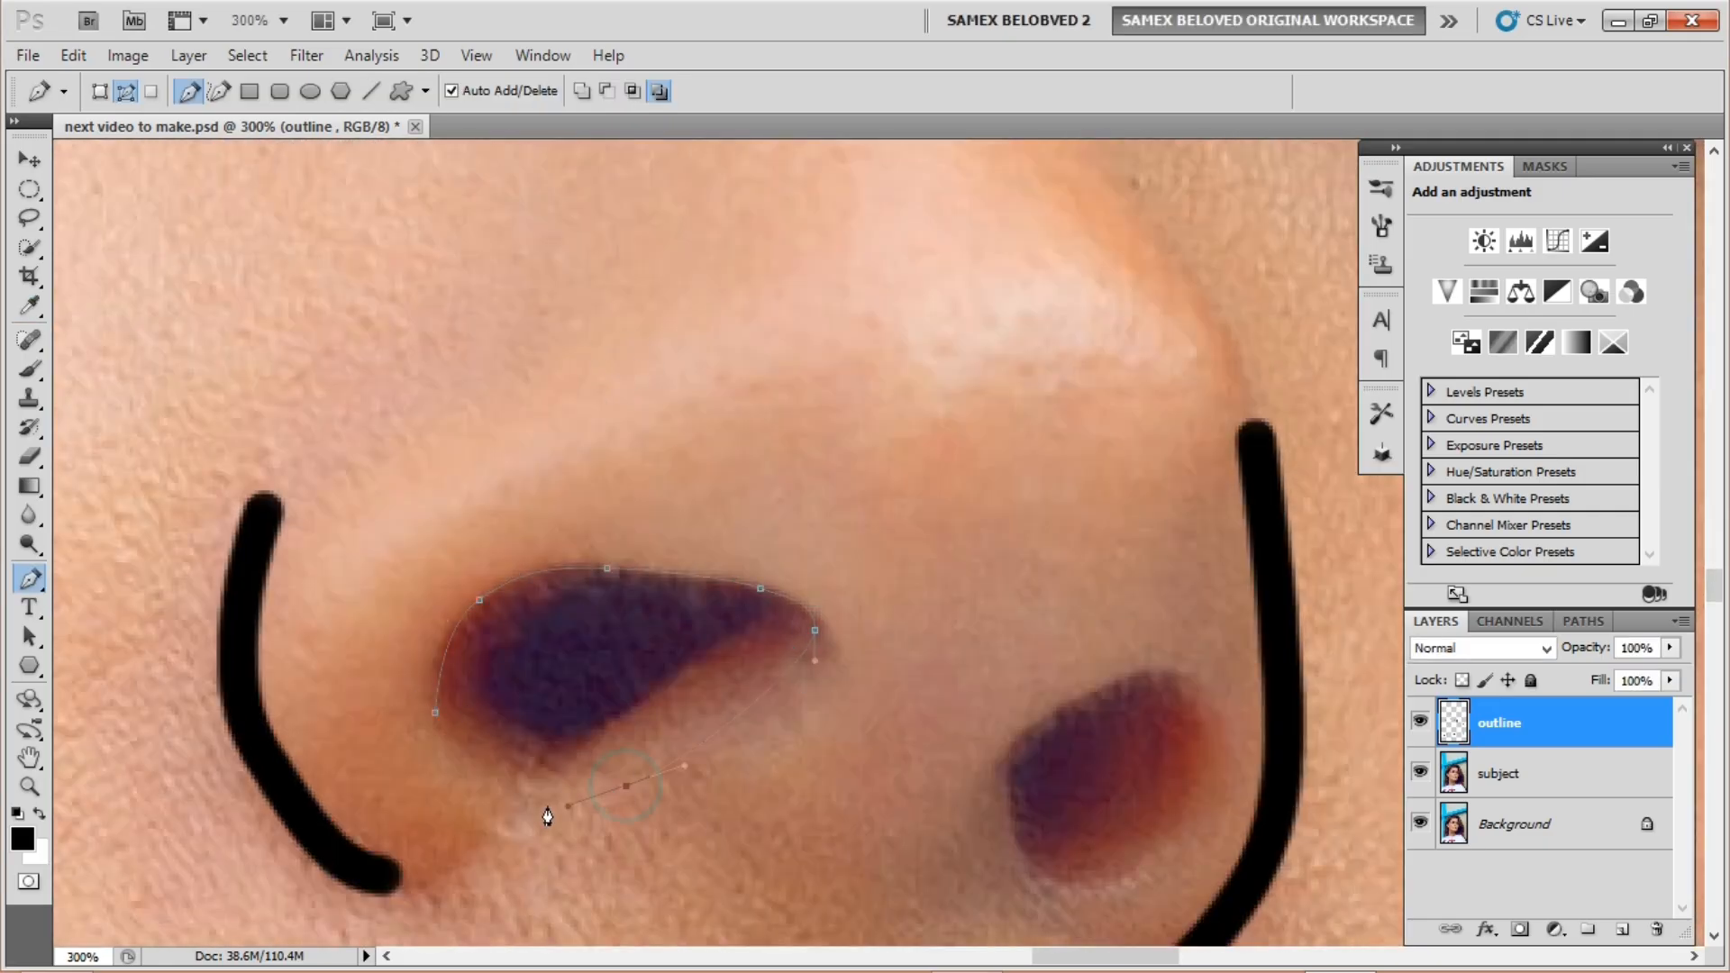
pyautogui.click(618, 718)
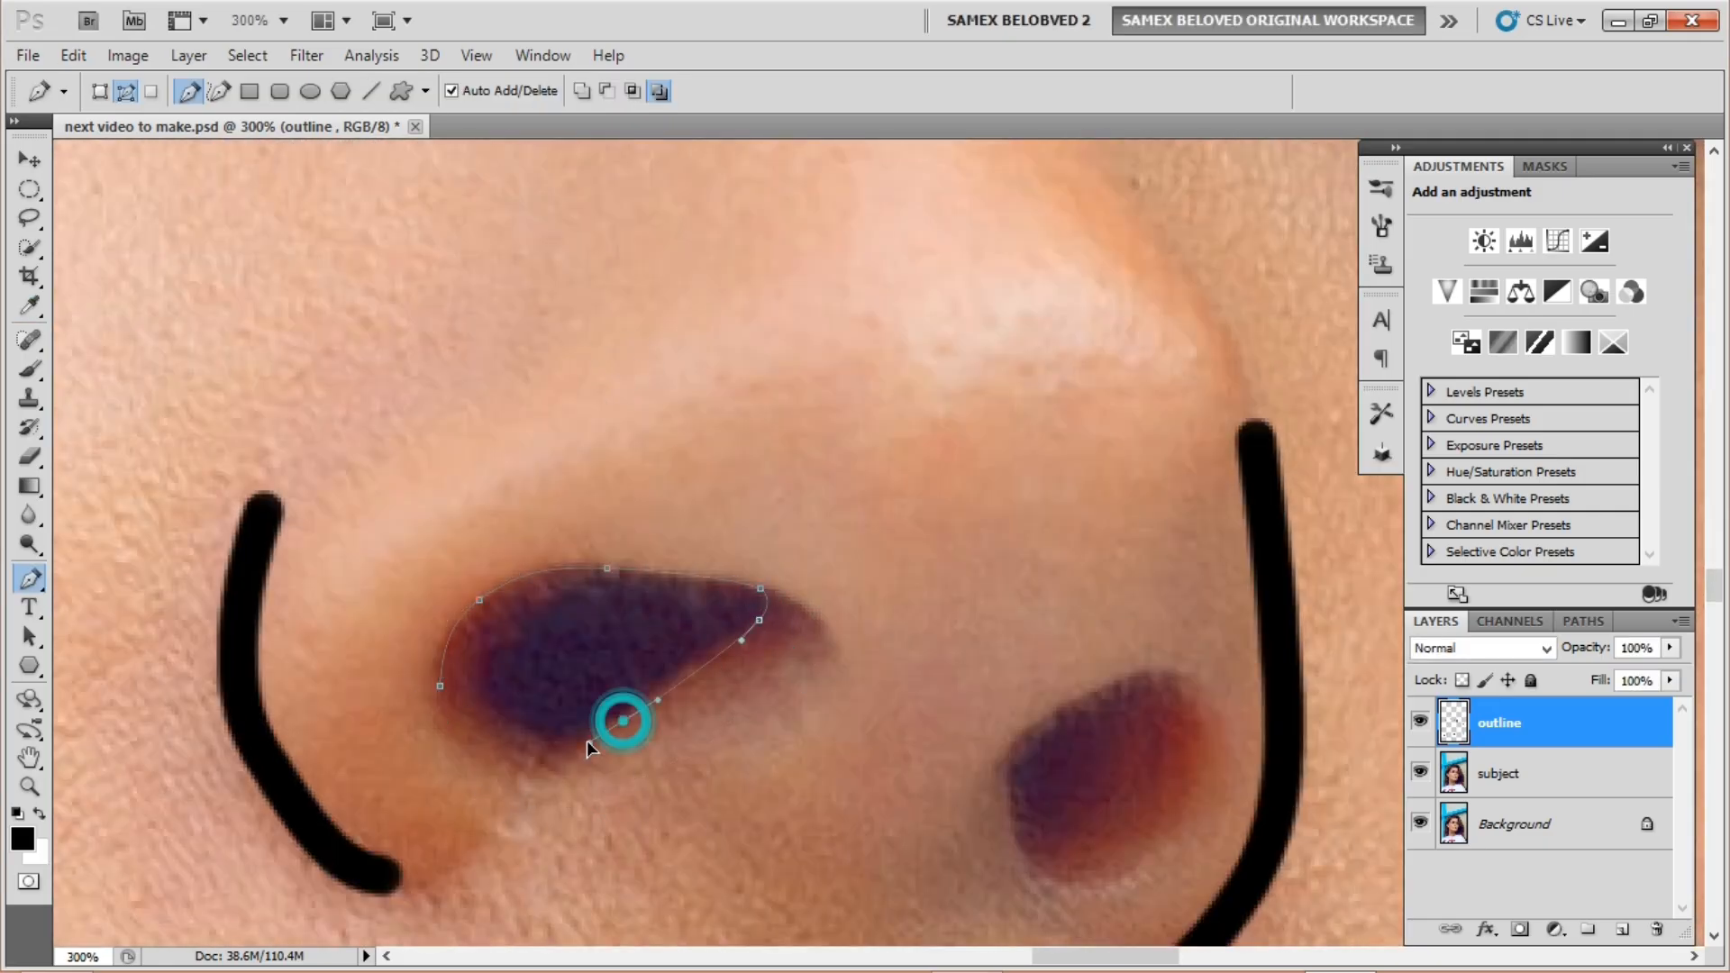
pyautogui.rightClick(572, 637)
pyautogui.click(637, 803)
pyautogui.press('Return')
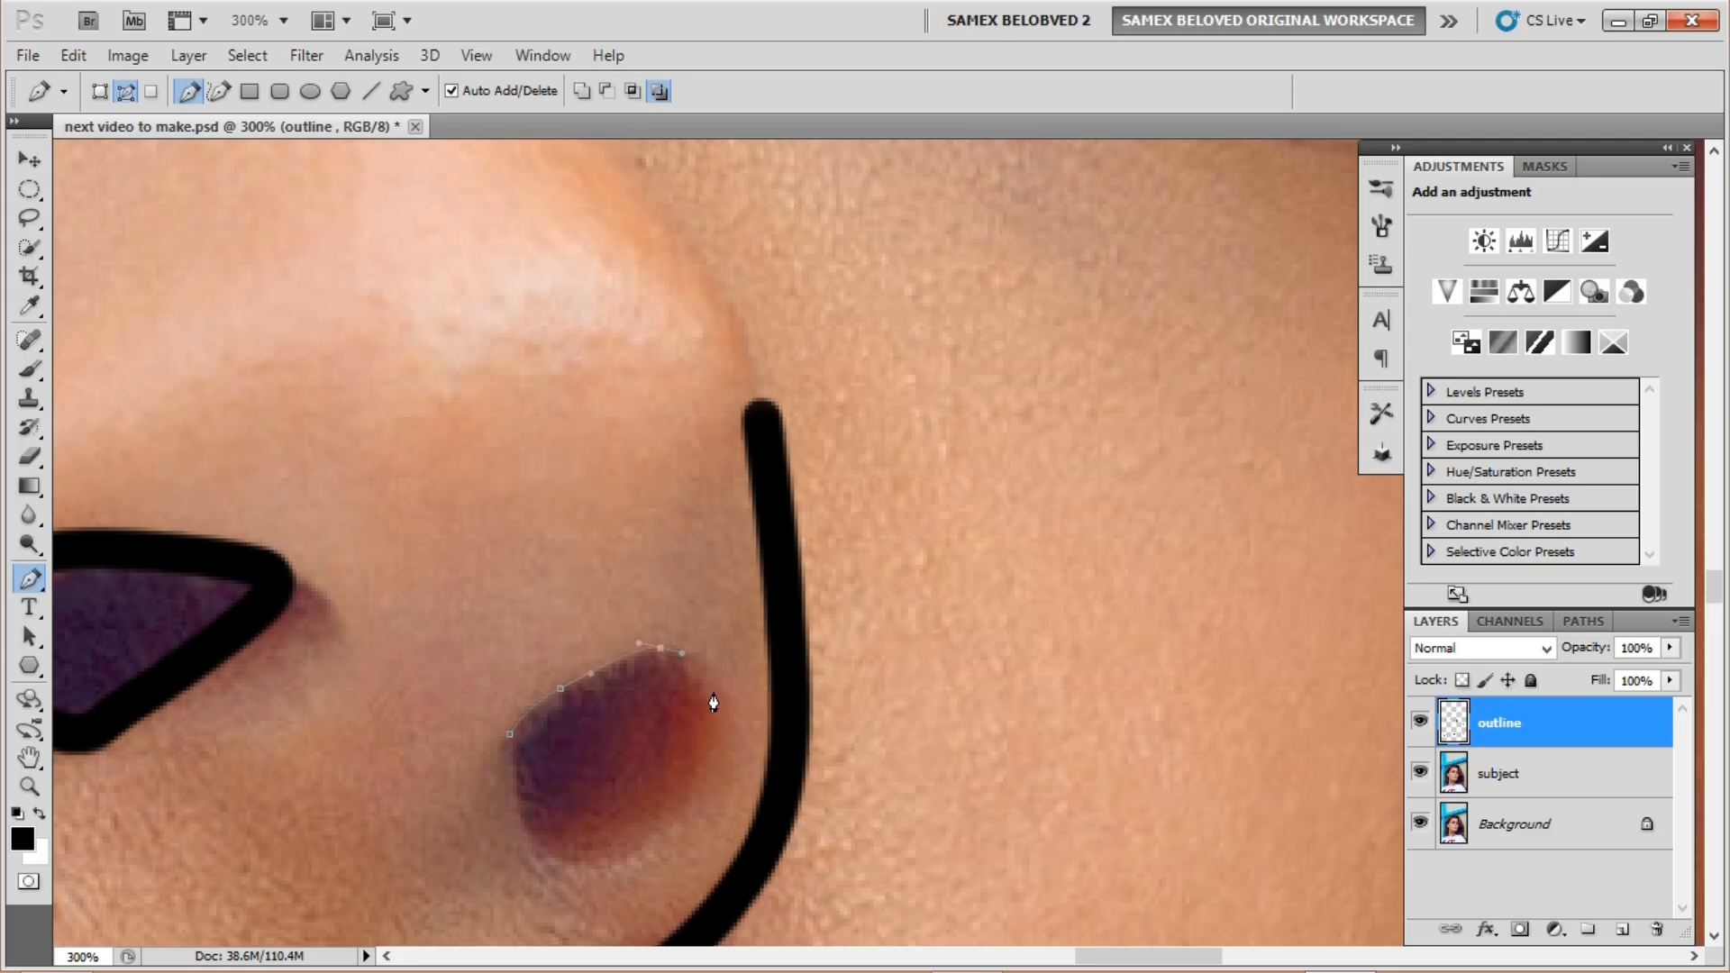
# Step: Trace the curve around the right nostril and stroke it black
pyautogui.moveTo(713, 692); pyautogui.dragTo(718, 717)
pyautogui.moveTo(691, 815); pyautogui.dragTo(674, 835)
pyautogui.moveTo(580, 870); pyautogui.dragTo(557, 867)
pyautogui.moveTo(528, 834); pyautogui.dragTo(516, 808)
pyautogui.click(510, 734)
pyautogui.rightClick(557, 719)
pyautogui.click(618, 702)
pyautogui.click(1234, 91)
pyautogui.rightClick(582, 451)
pyautogui.click(644, 615)
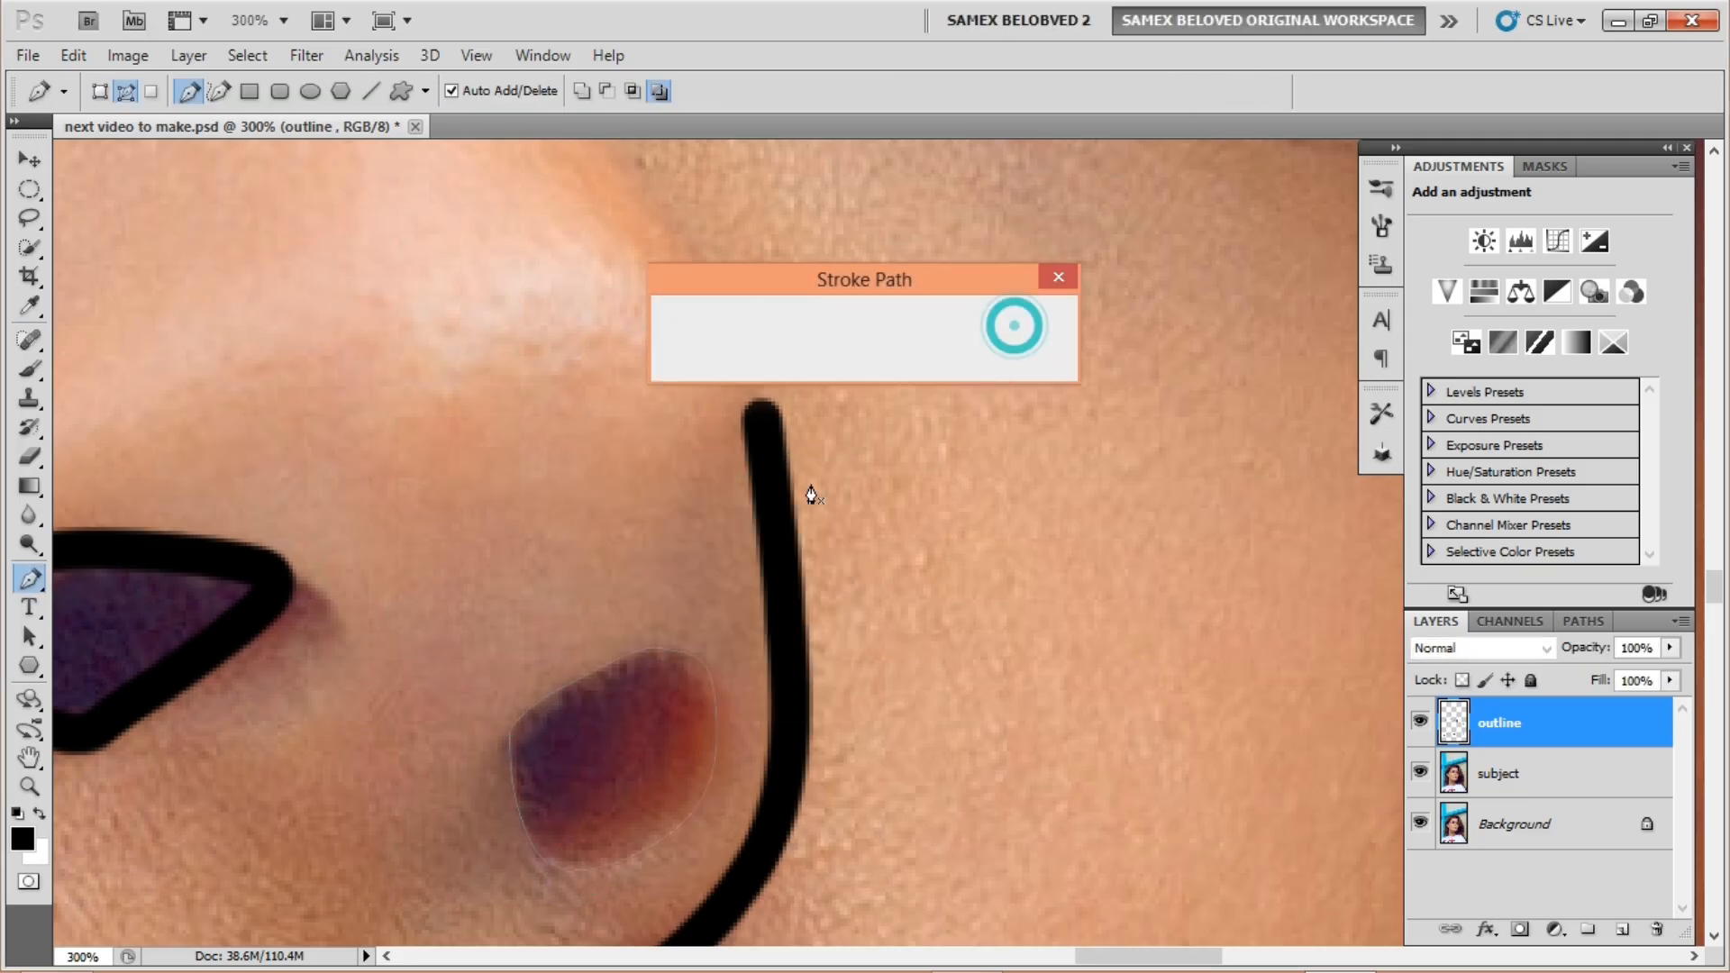
pyautogui.click(1012, 324)
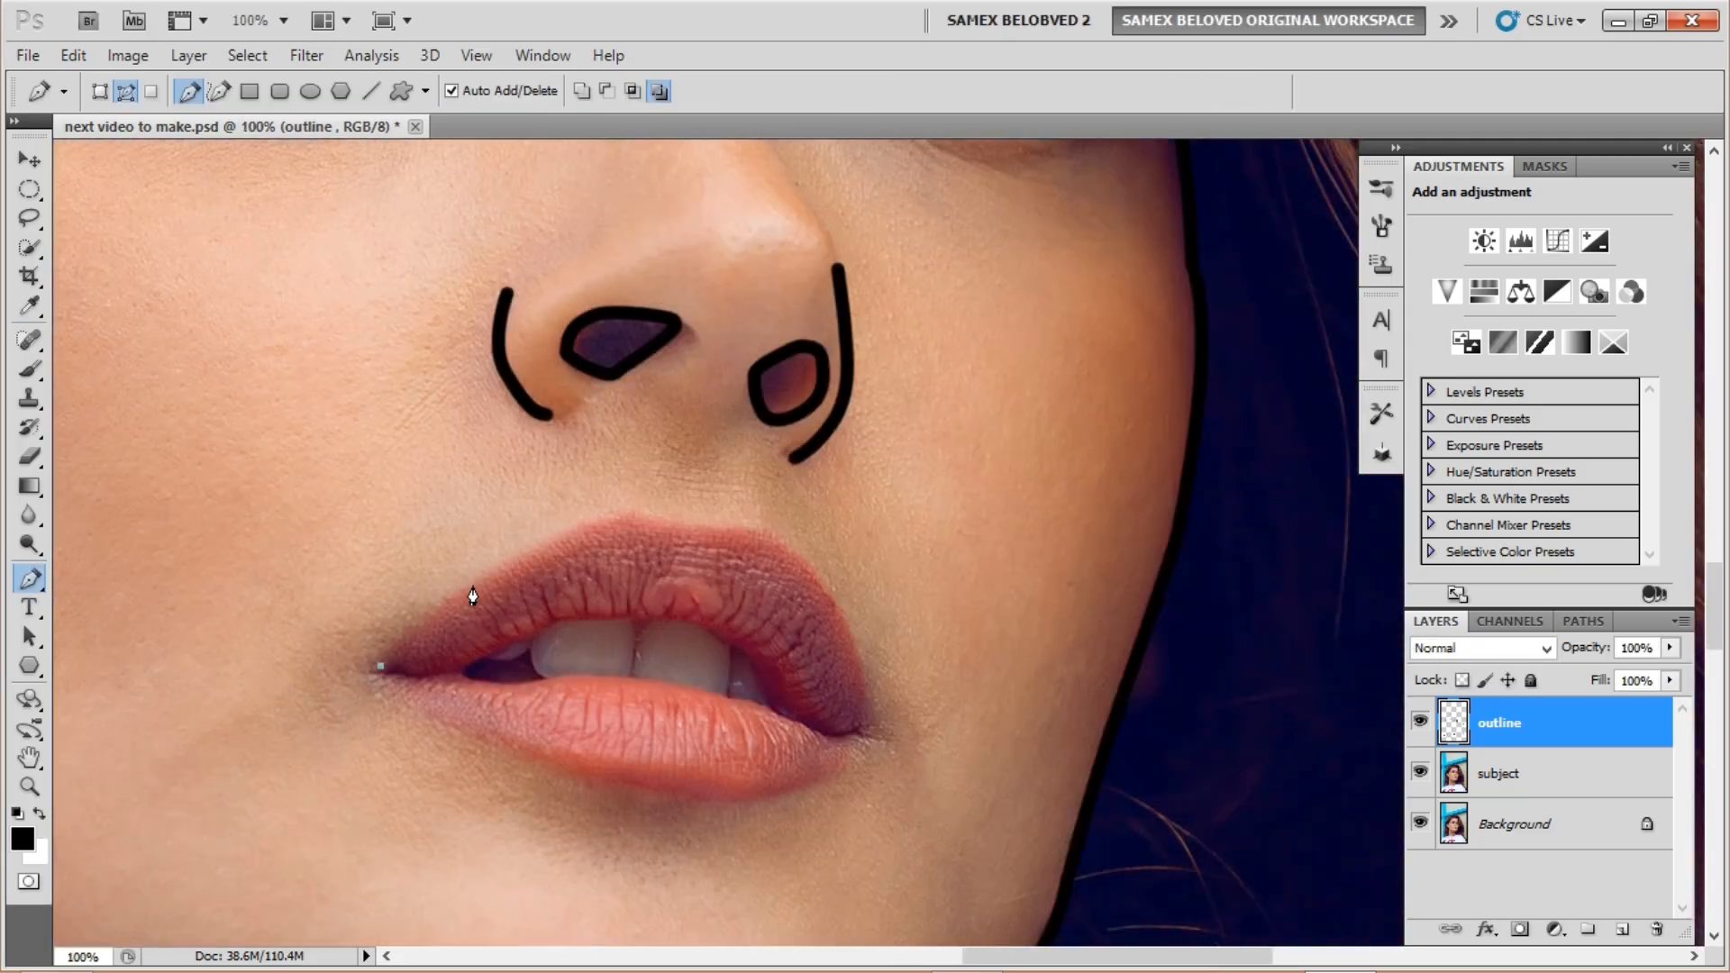
# Step: Trace the outer edge of both lips and stroke the outline in black
pyautogui.click(474, 583)
pyautogui.click(530, 550)
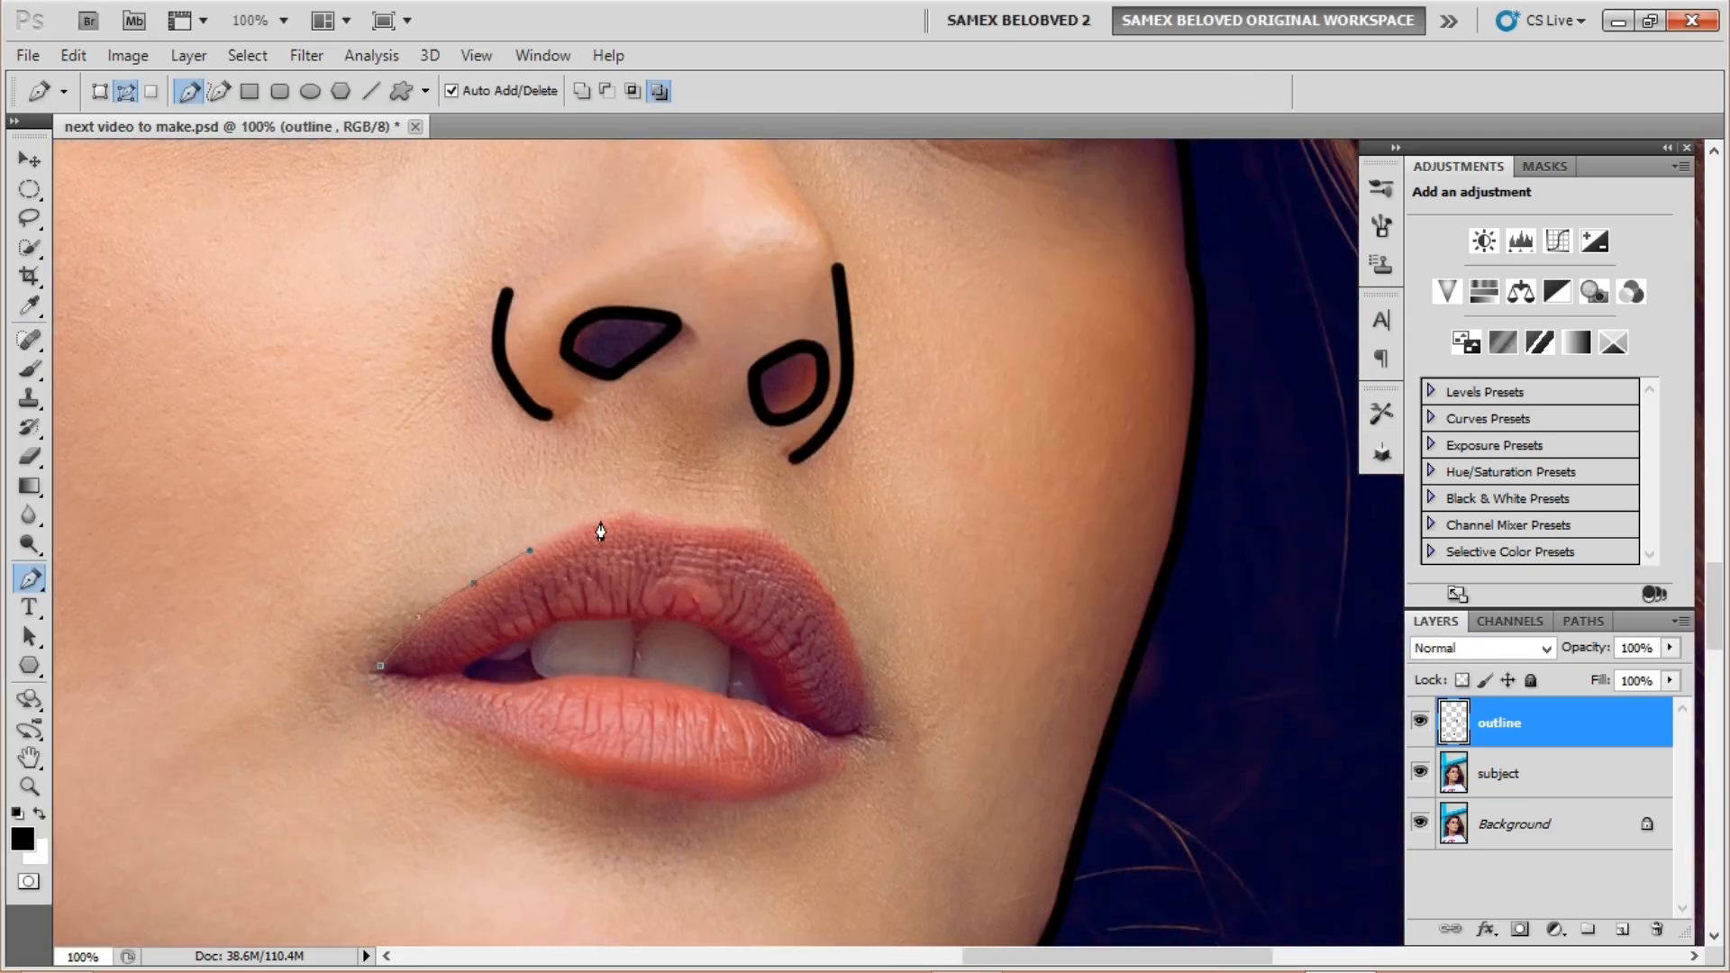
pyautogui.click(805, 571)
pyautogui.moveTo(867, 699); pyautogui.dragTo(863, 739)
pyautogui.moveTo(798, 795); pyautogui.dragTo(748, 799)
pyautogui.click(641, 790)
pyautogui.click(523, 753)
pyautogui.click(381, 669)
pyautogui.rightClick(487, 627)
pyautogui.click(551, 791)
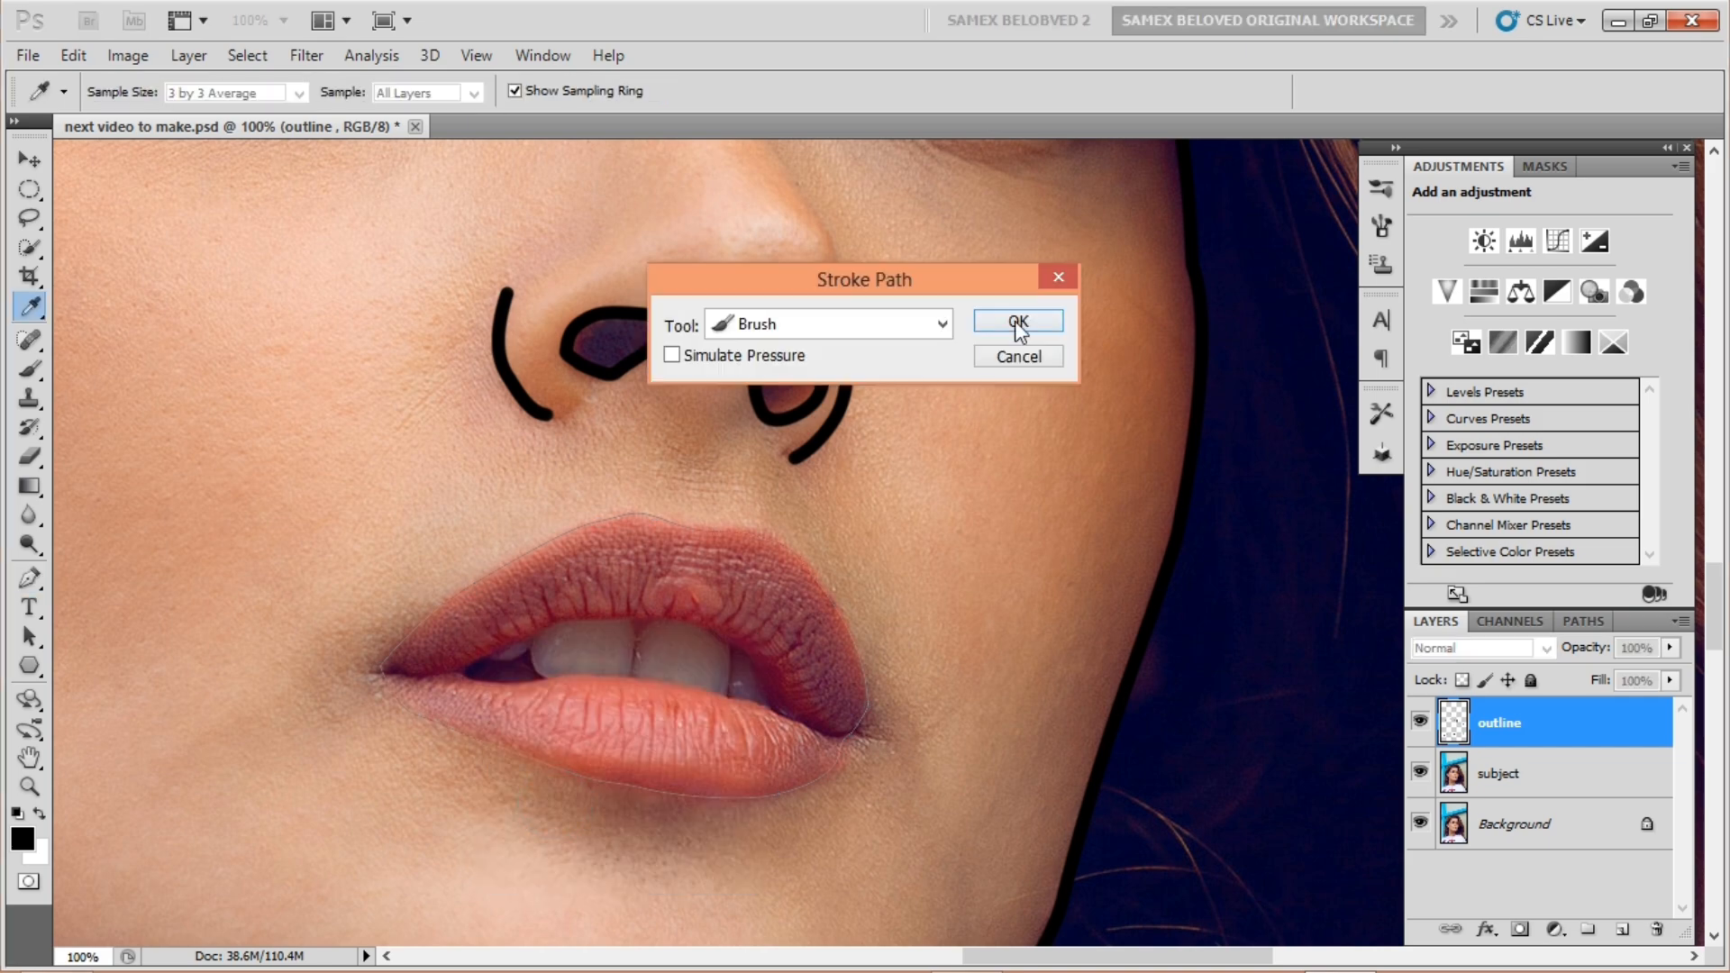
pyautogui.click(1016, 324)
pyautogui.rightClick(737, 591)
pyautogui.click(798, 633)
# Step: Outline the inner mouth opening along both inner lips and stroke it black
pyautogui.click(455, 670)
pyautogui.hotkey('ctrl', '+')
pyautogui.moveTo(389, 616); pyautogui.dragTo(492, 570)
pyautogui.moveTo(540, 551); pyautogui.dragTo(556, 548)
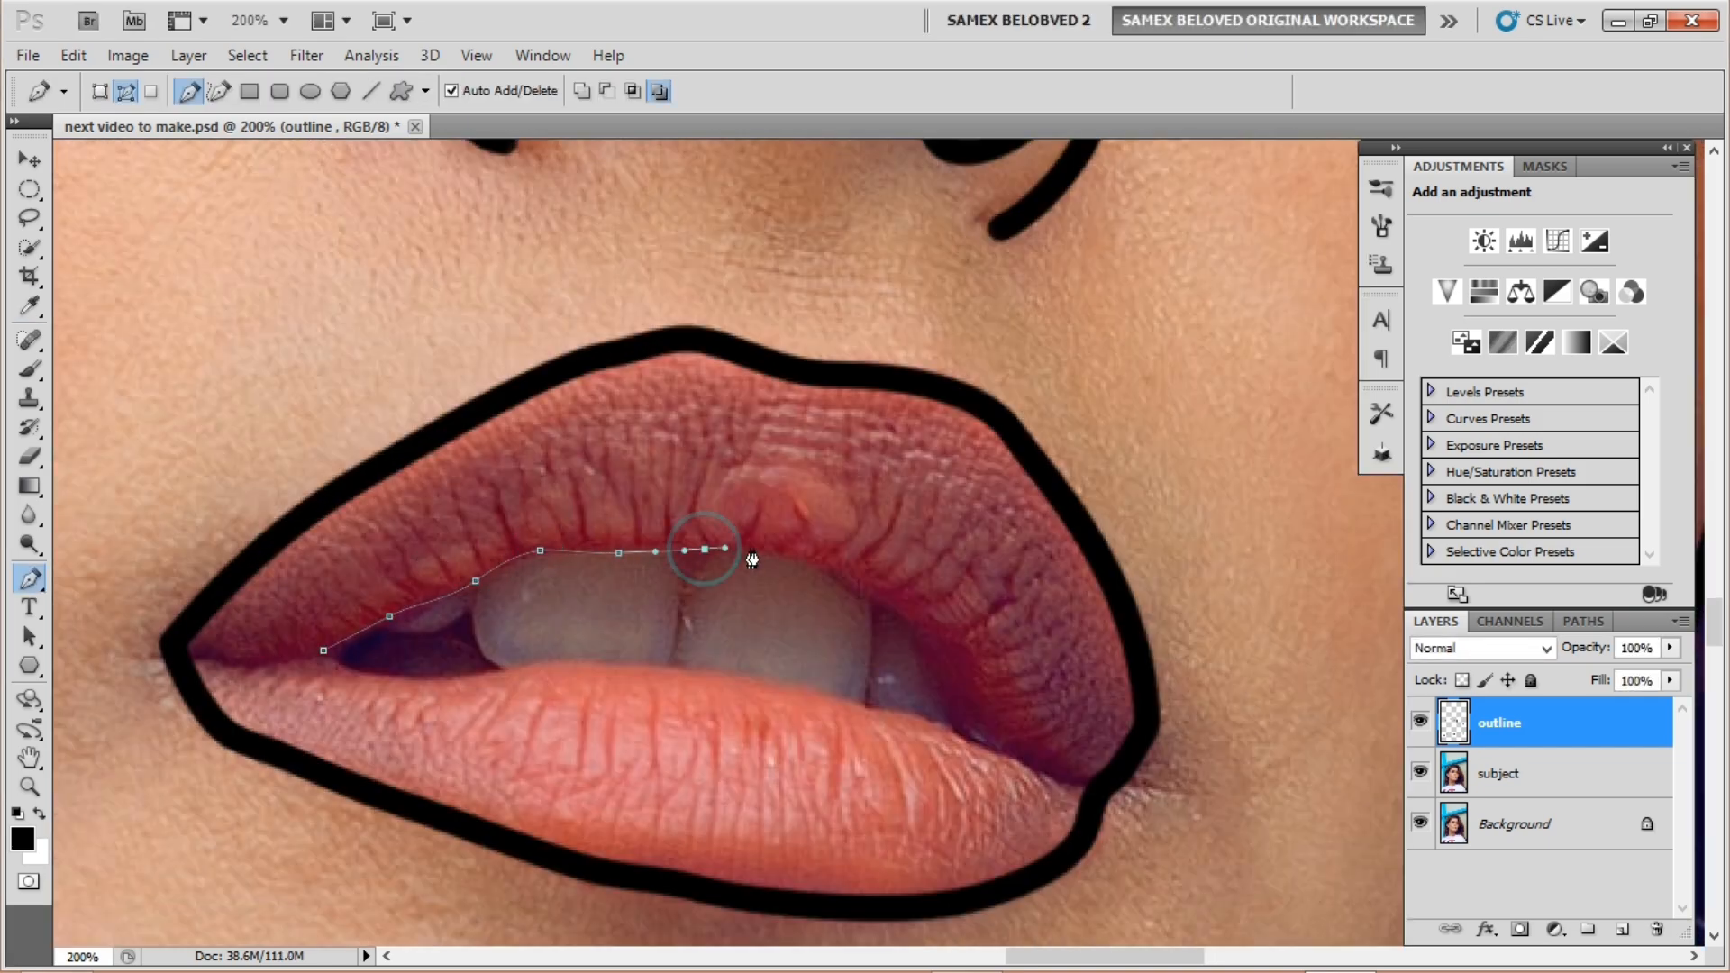
pyautogui.click(938, 683)
pyautogui.click(979, 737)
pyautogui.click(949, 728)
pyautogui.click(864, 705)
pyautogui.click(731, 676)
pyautogui.click(513, 667)
pyautogui.click(427, 682)
pyautogui.click(324, 649)
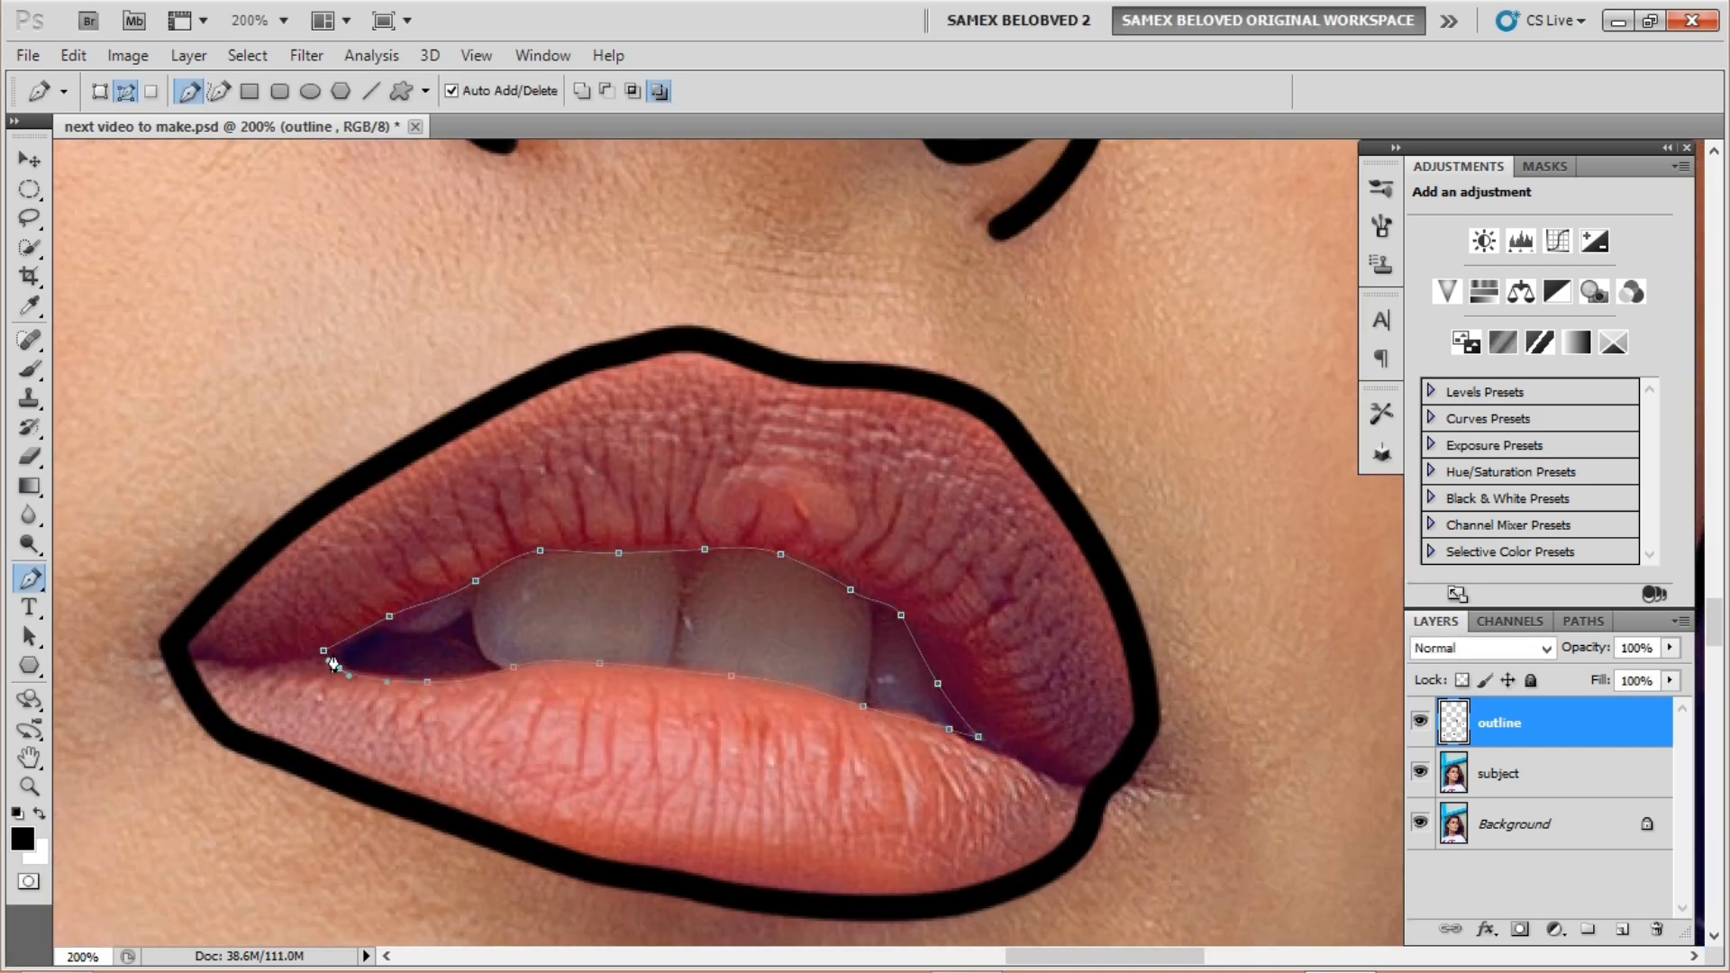
pyautogui.rightClick(385, 644)
pyautogui.click(448, 808)
pyautogui.click(1016, 322)
pyautogui.click(387, 615)
# Step: Add a small black line at the mouth corner and zoom out to the whole face
pyautogui.moveTo(428, 631); pyautogui.dragTo(470, 617)
pyautogui.click(1016, 322)
pyautogui.rightClick(493, 563)
pyautogui.click(553, 604)
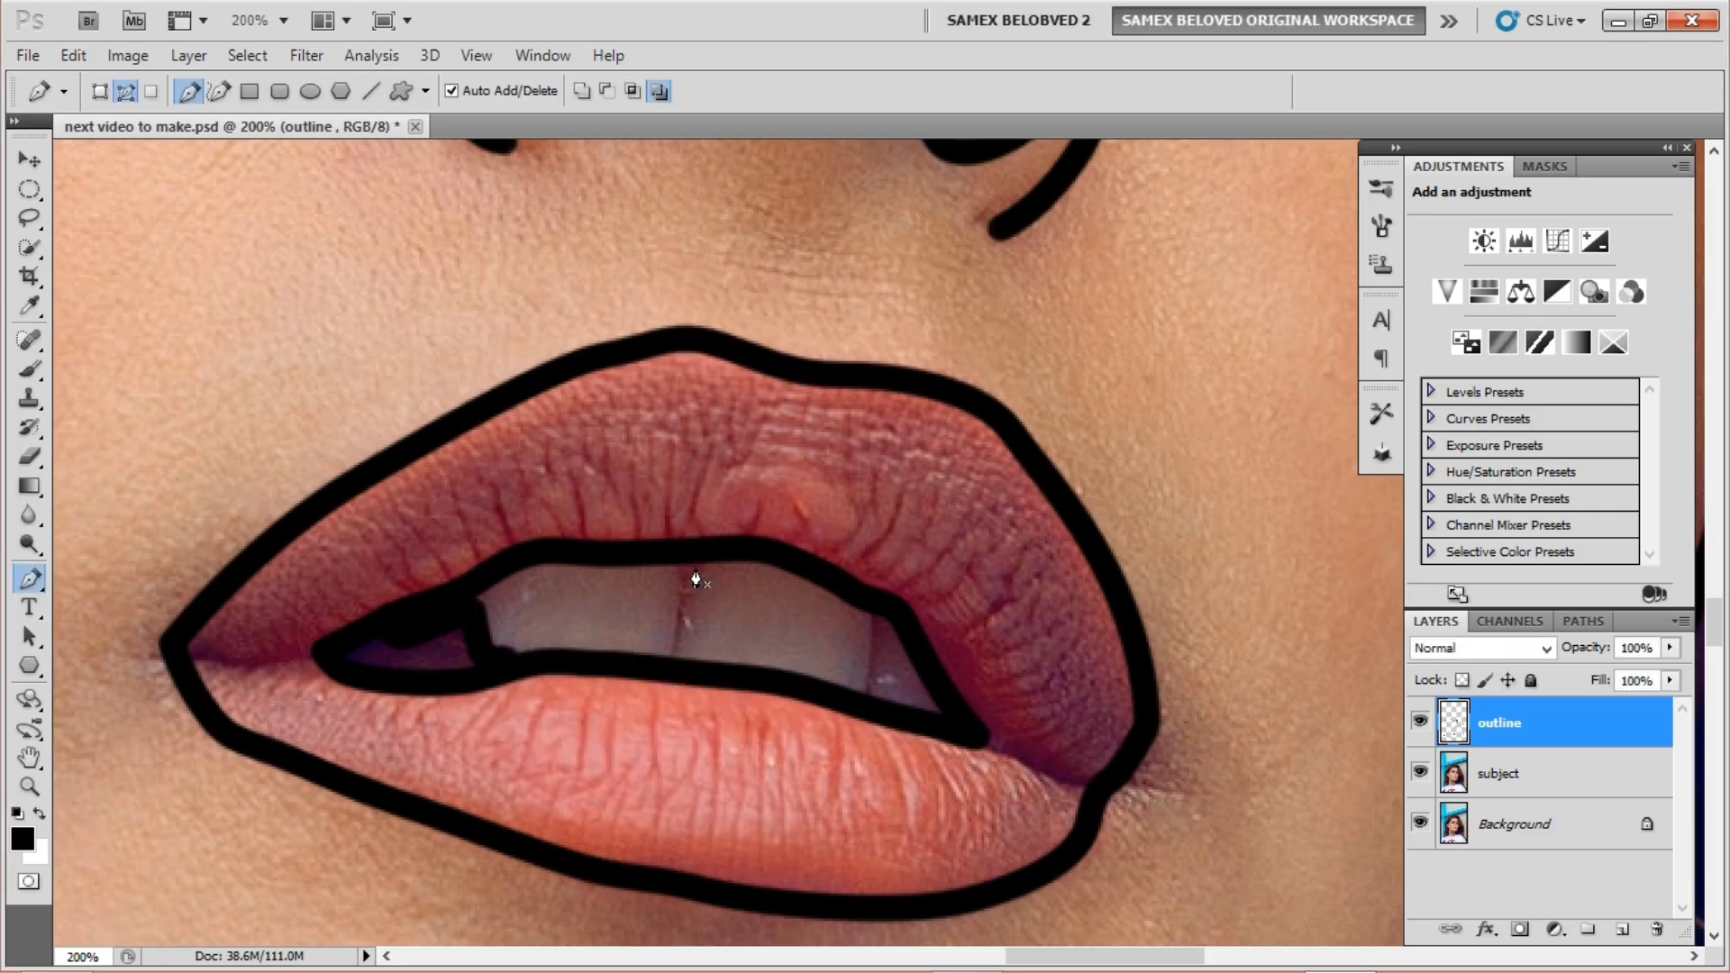
pyautogui.hotkey('ctrl', '-')
pyautogui.hotkey('ctrl', '-')
pyautogui.hotkey('ctrl', '-')
pyautogui.hotkey('ctrl', '-')
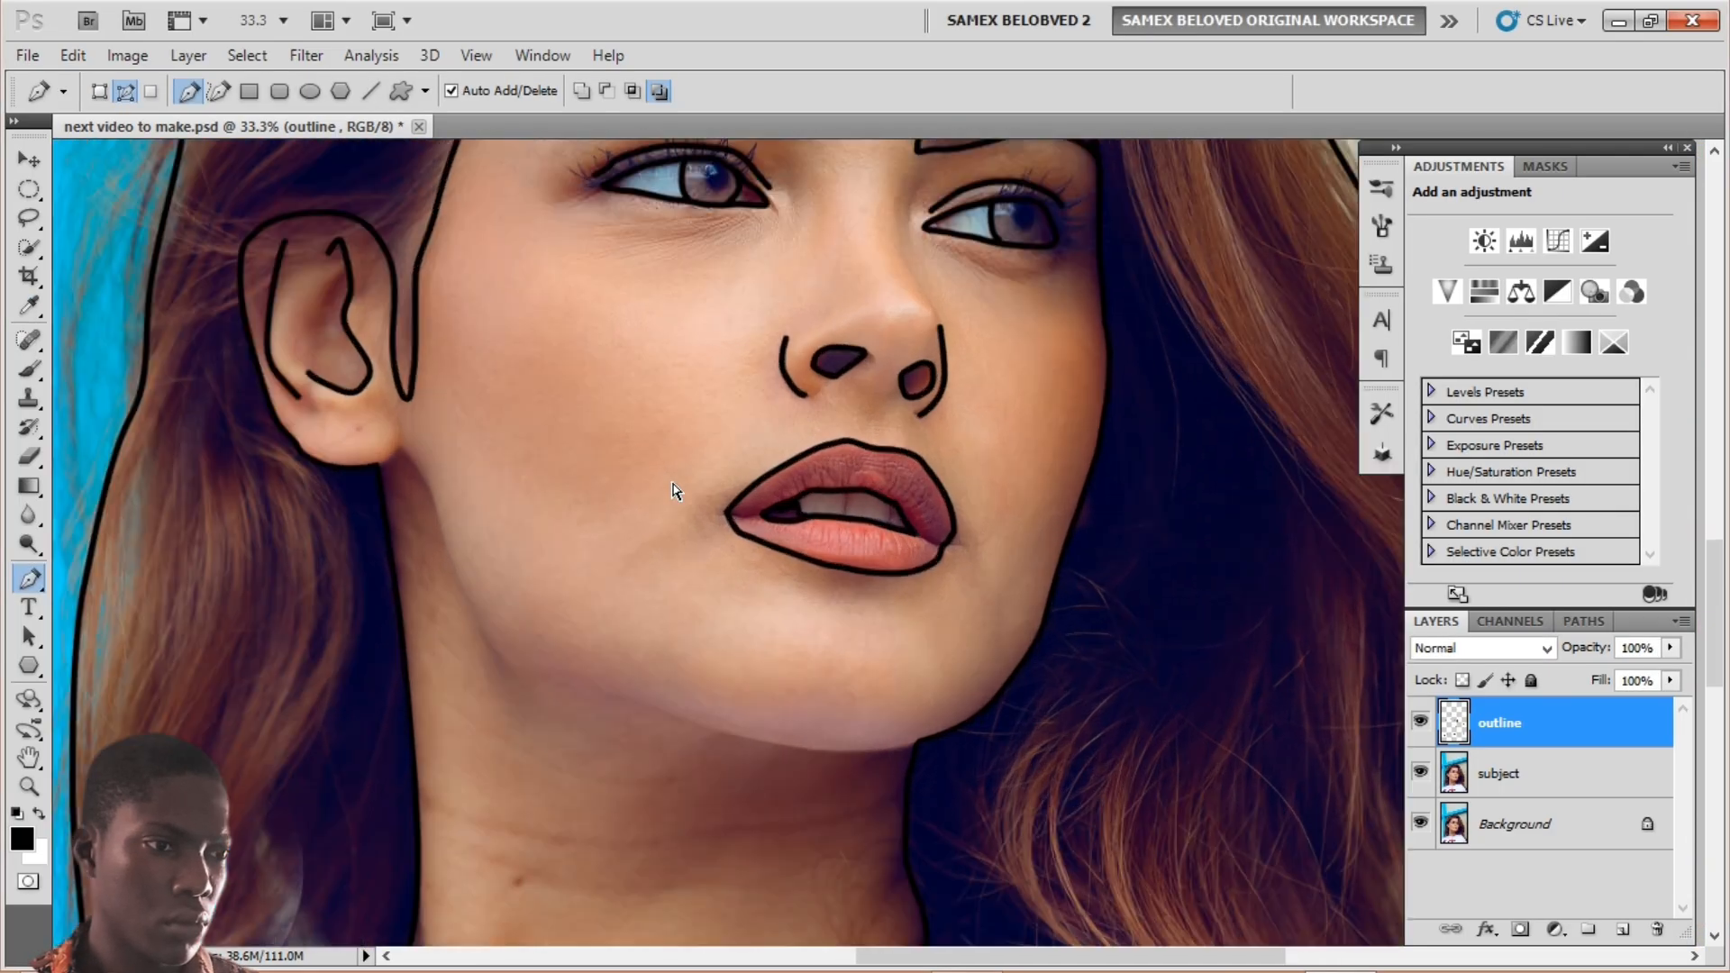
# Step: Zoom in to 100% and draw a curved path from below the ear along the jaw to the neck
pyautogui.hotkey('ctrl', '+')
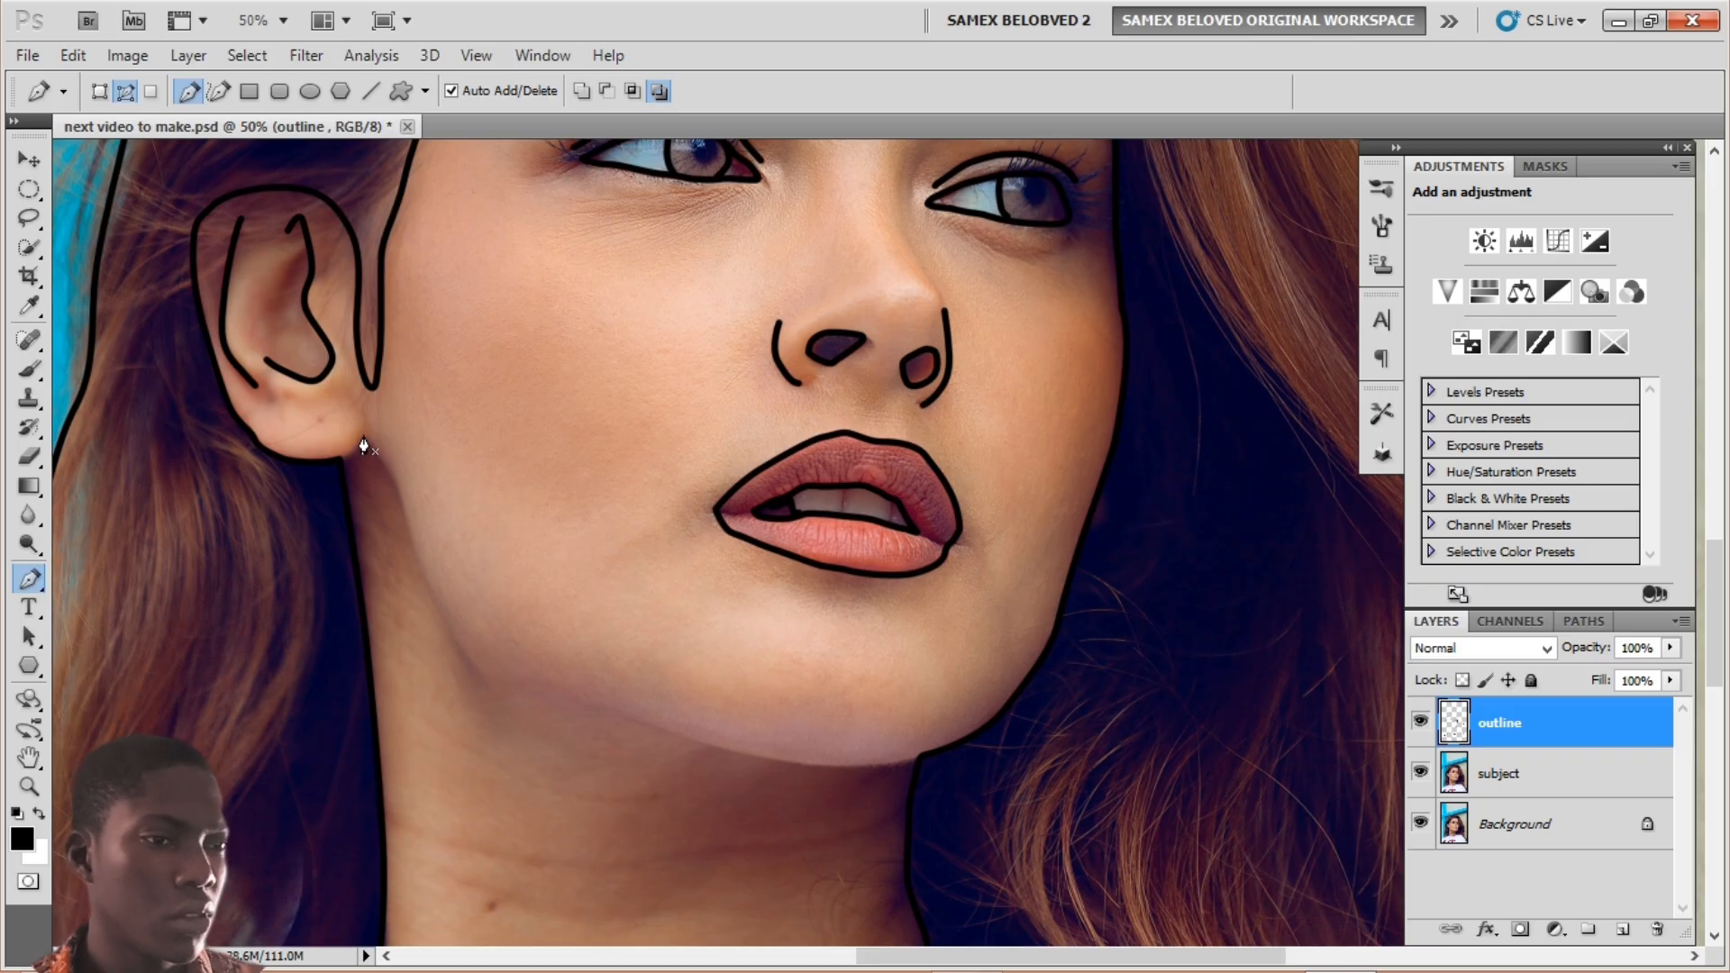
pyautogui.hotkey('ctrl', '+')
pyautogui.hotkey('ctrl', '+')
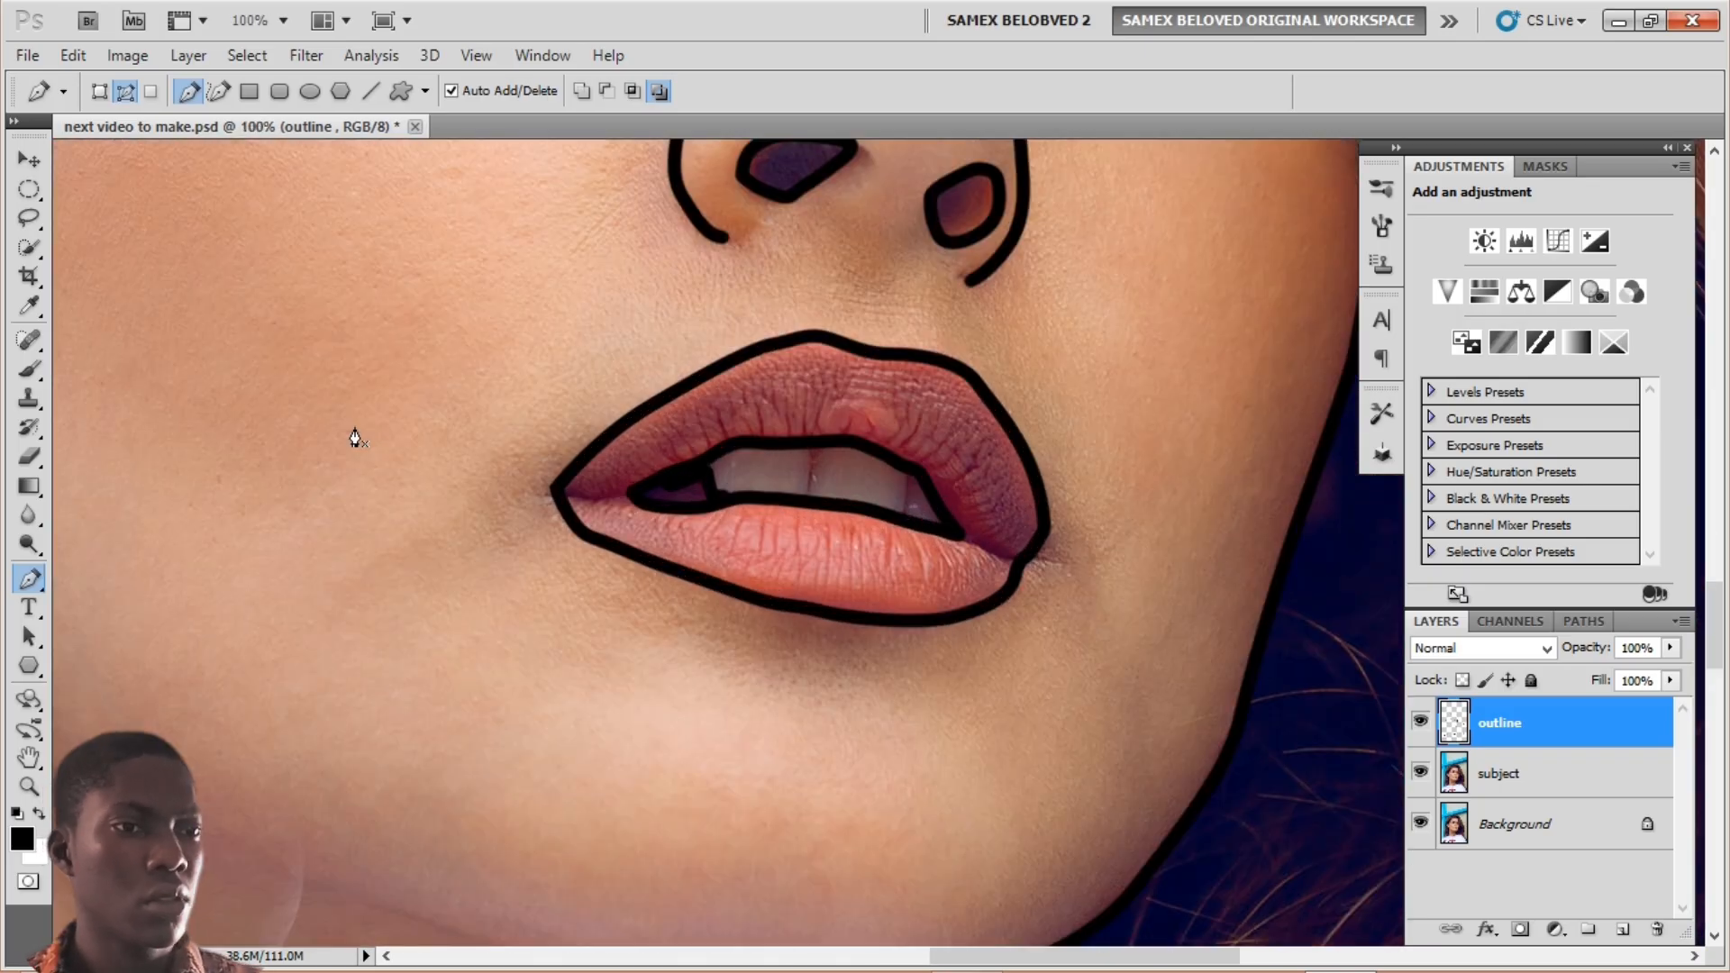
pyautogui.moveTo(220, 459); pyautogui.dragTo(630, 407)
pyautogui.moveTo(513, 409); pyautogui.dragTo(714, 489)
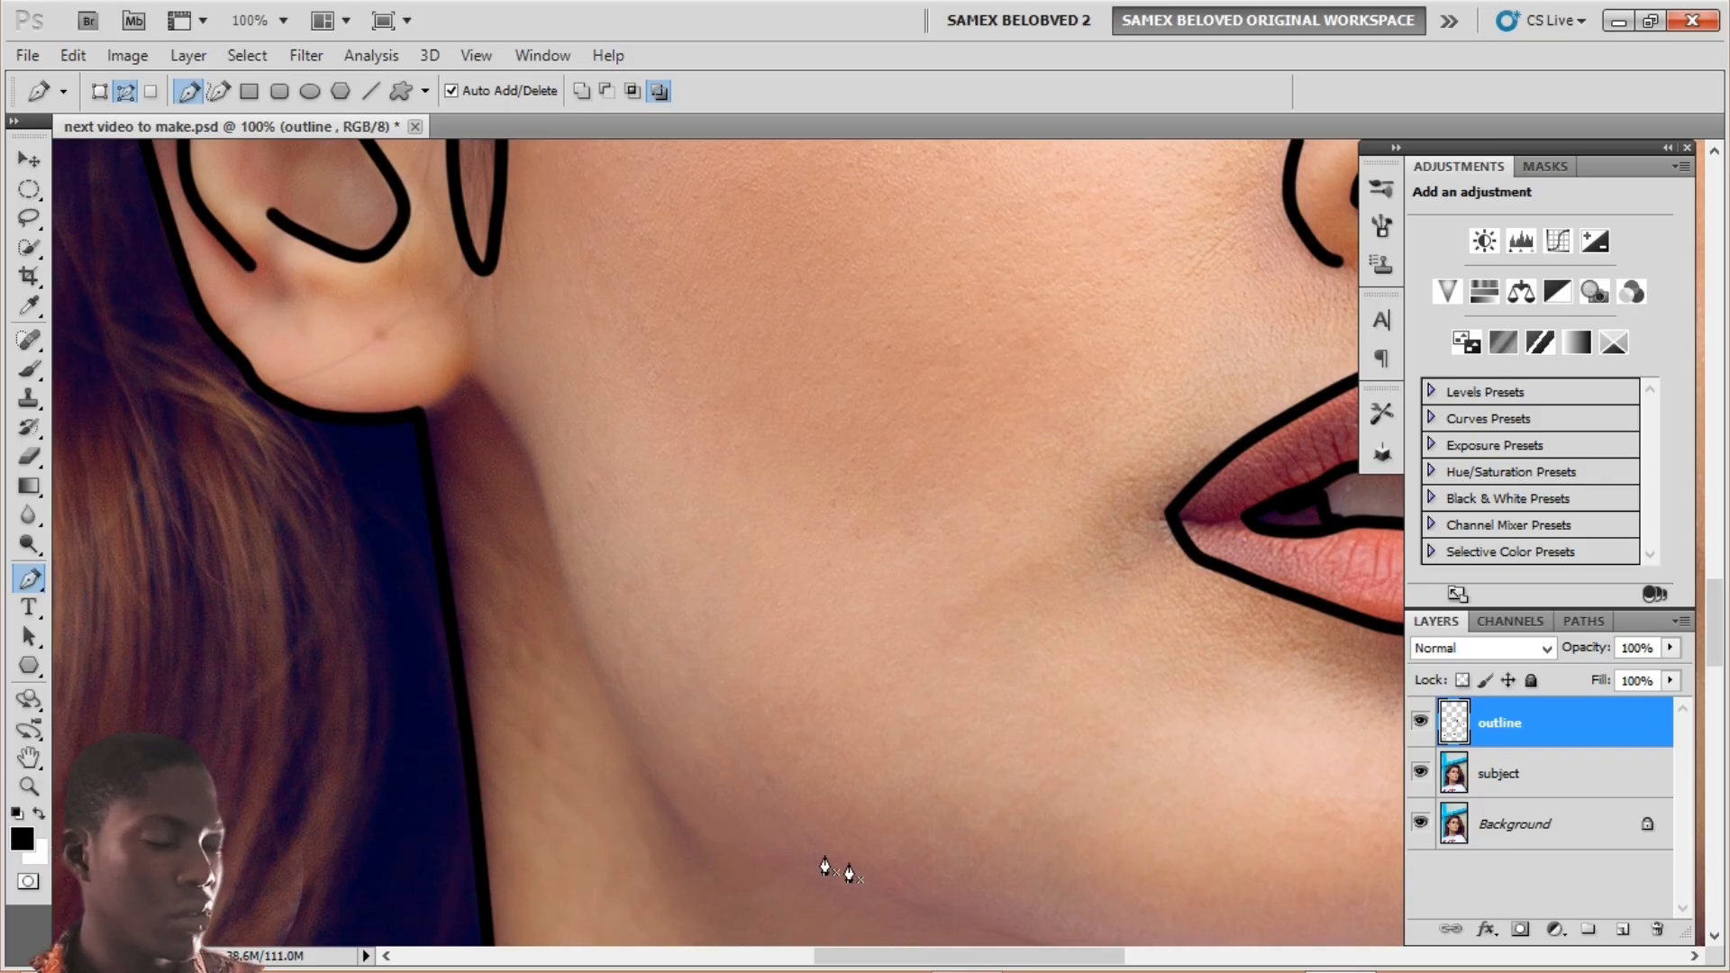
pyautogui.moveTo(1116, 599); pyautogui.dragTo(991, 517)
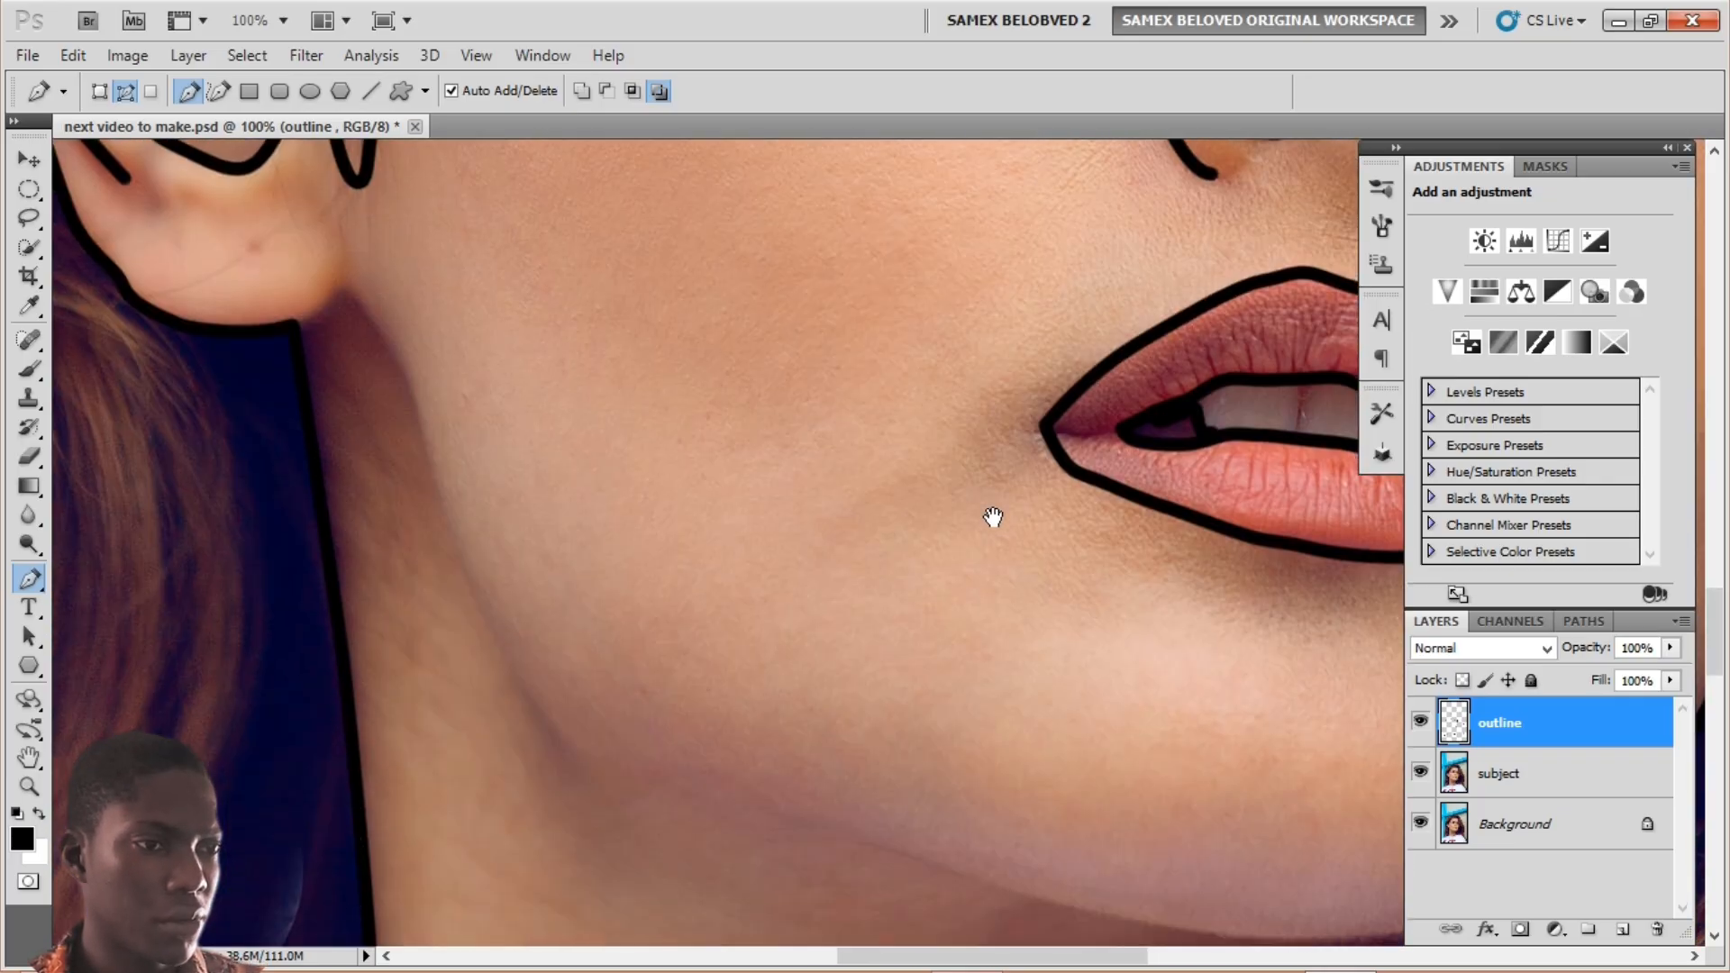
pyautogui.click(293, 327)
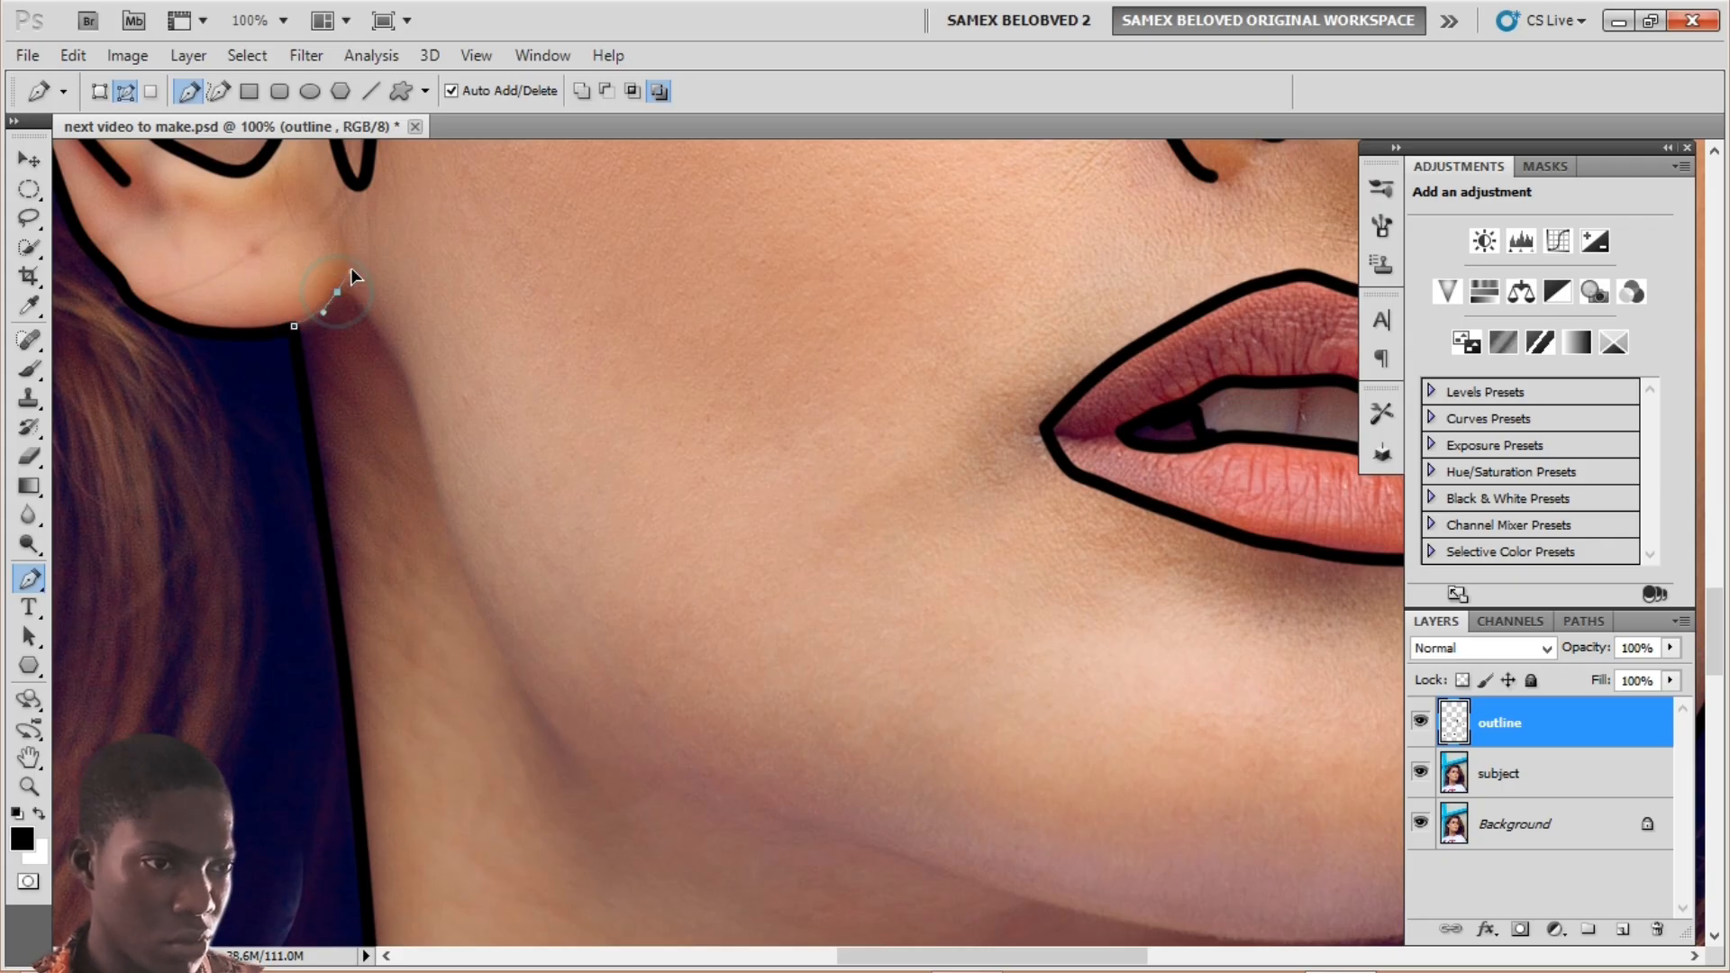
pyautogui.moveTo(337, 292); pyautogui.dragTo(380, 344)
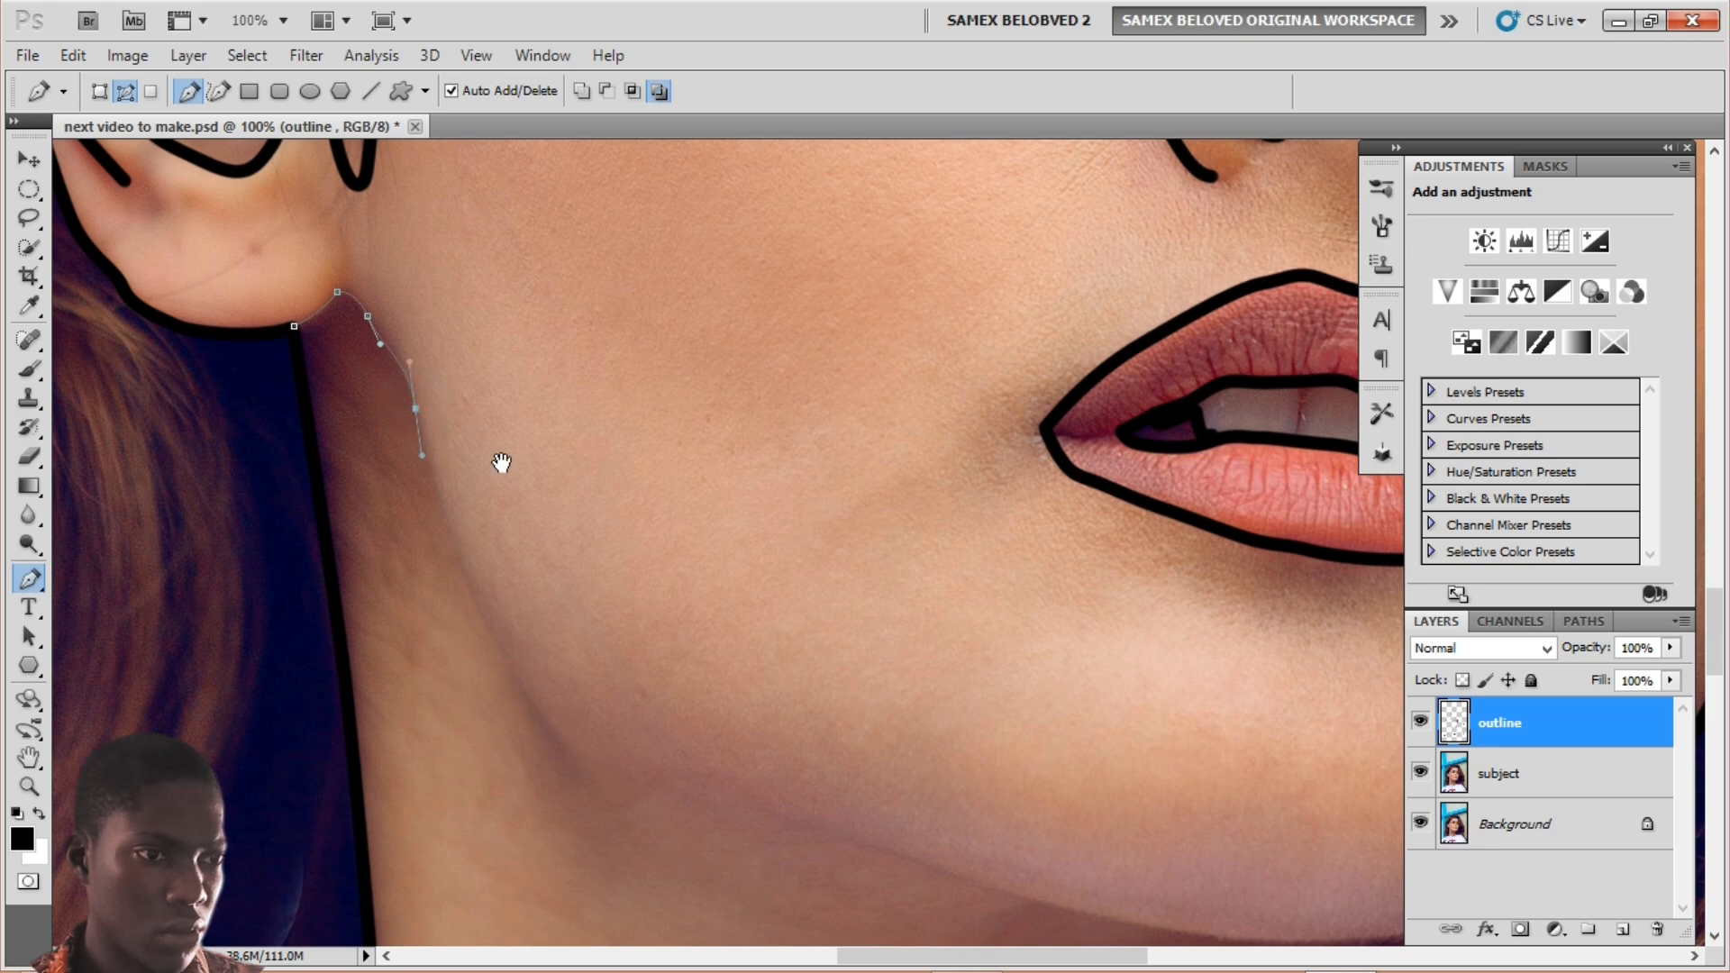
pyautogui.moveTo(495, 456); pyautogui.dragTo(387, 289)
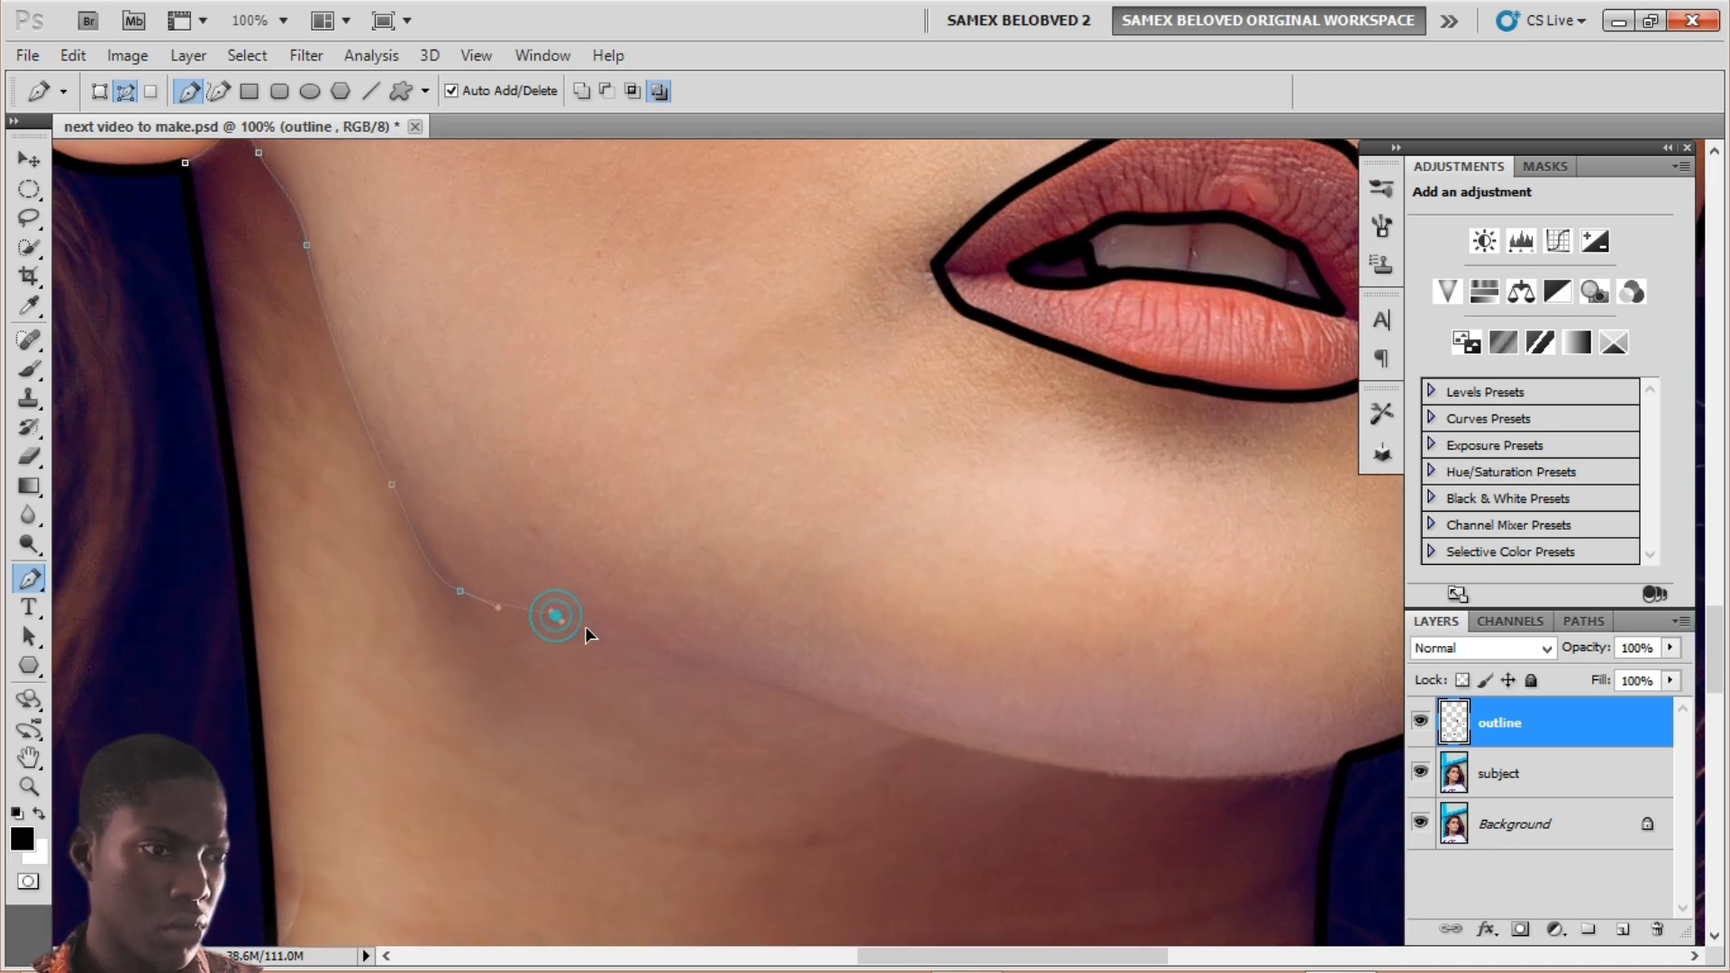
pyautogui.moveTo(525, 537); pyautogui.dragTo(247, 448)
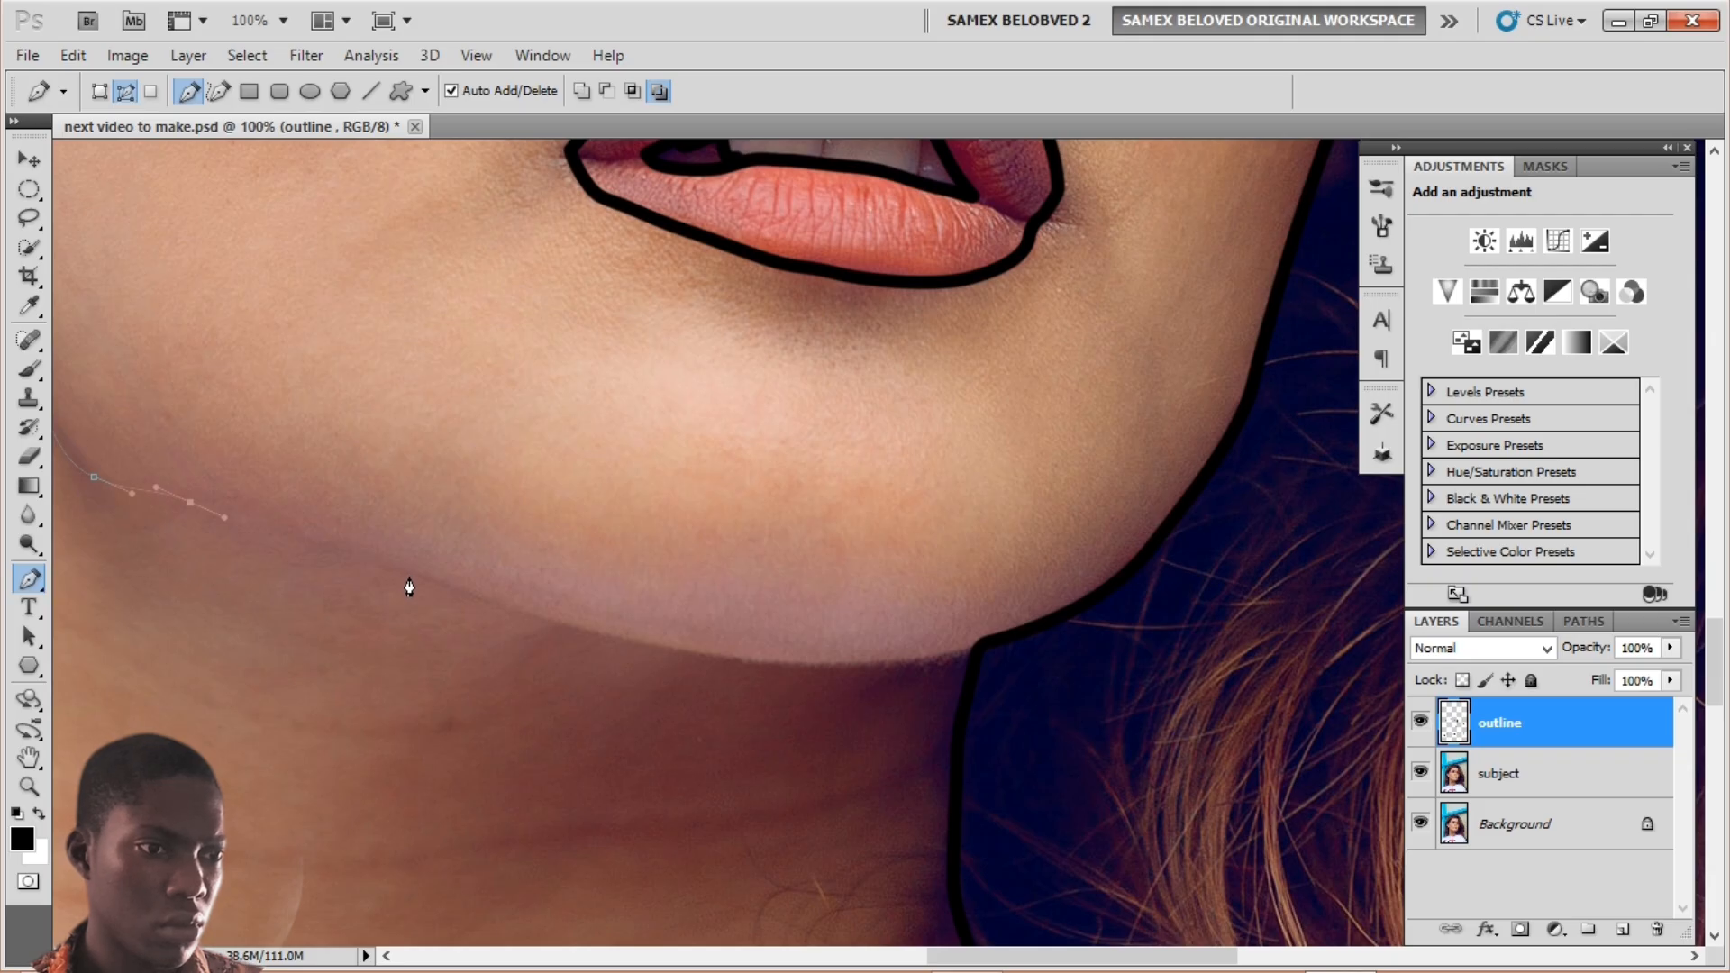
pyautogui.moveTo(474, 598); pyautogui.dragTo(478, 599)
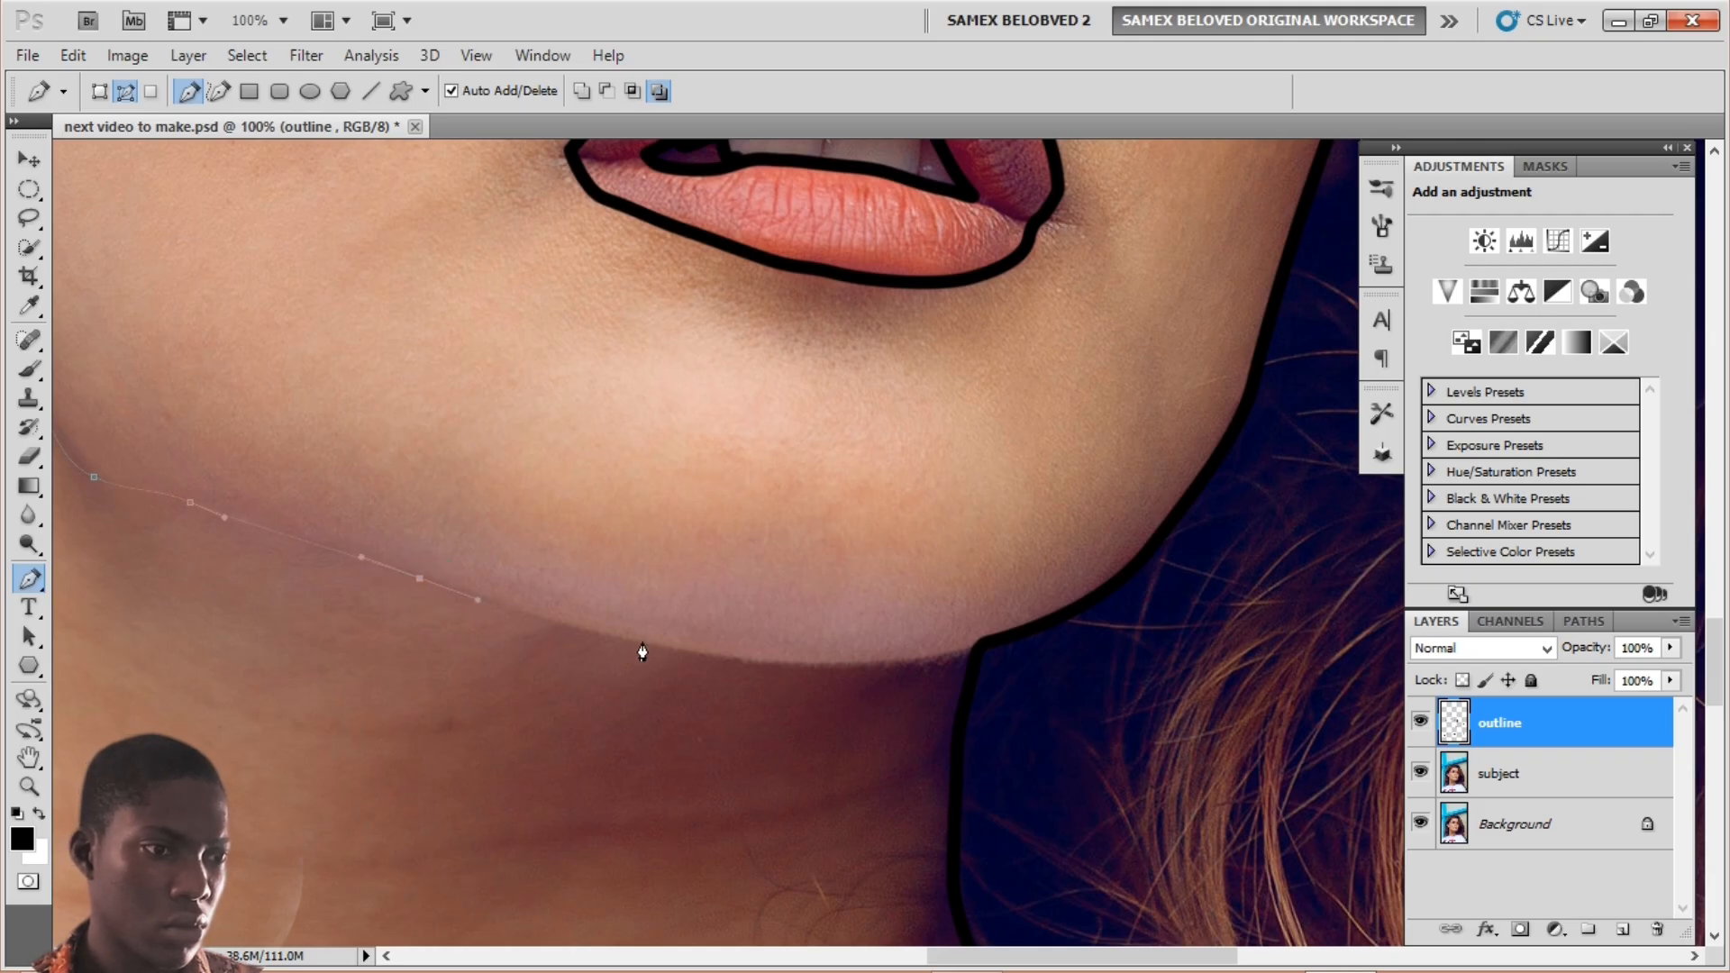
pyautogui.moveTo(678, 646); pyautogui.dragTo(688, 650)
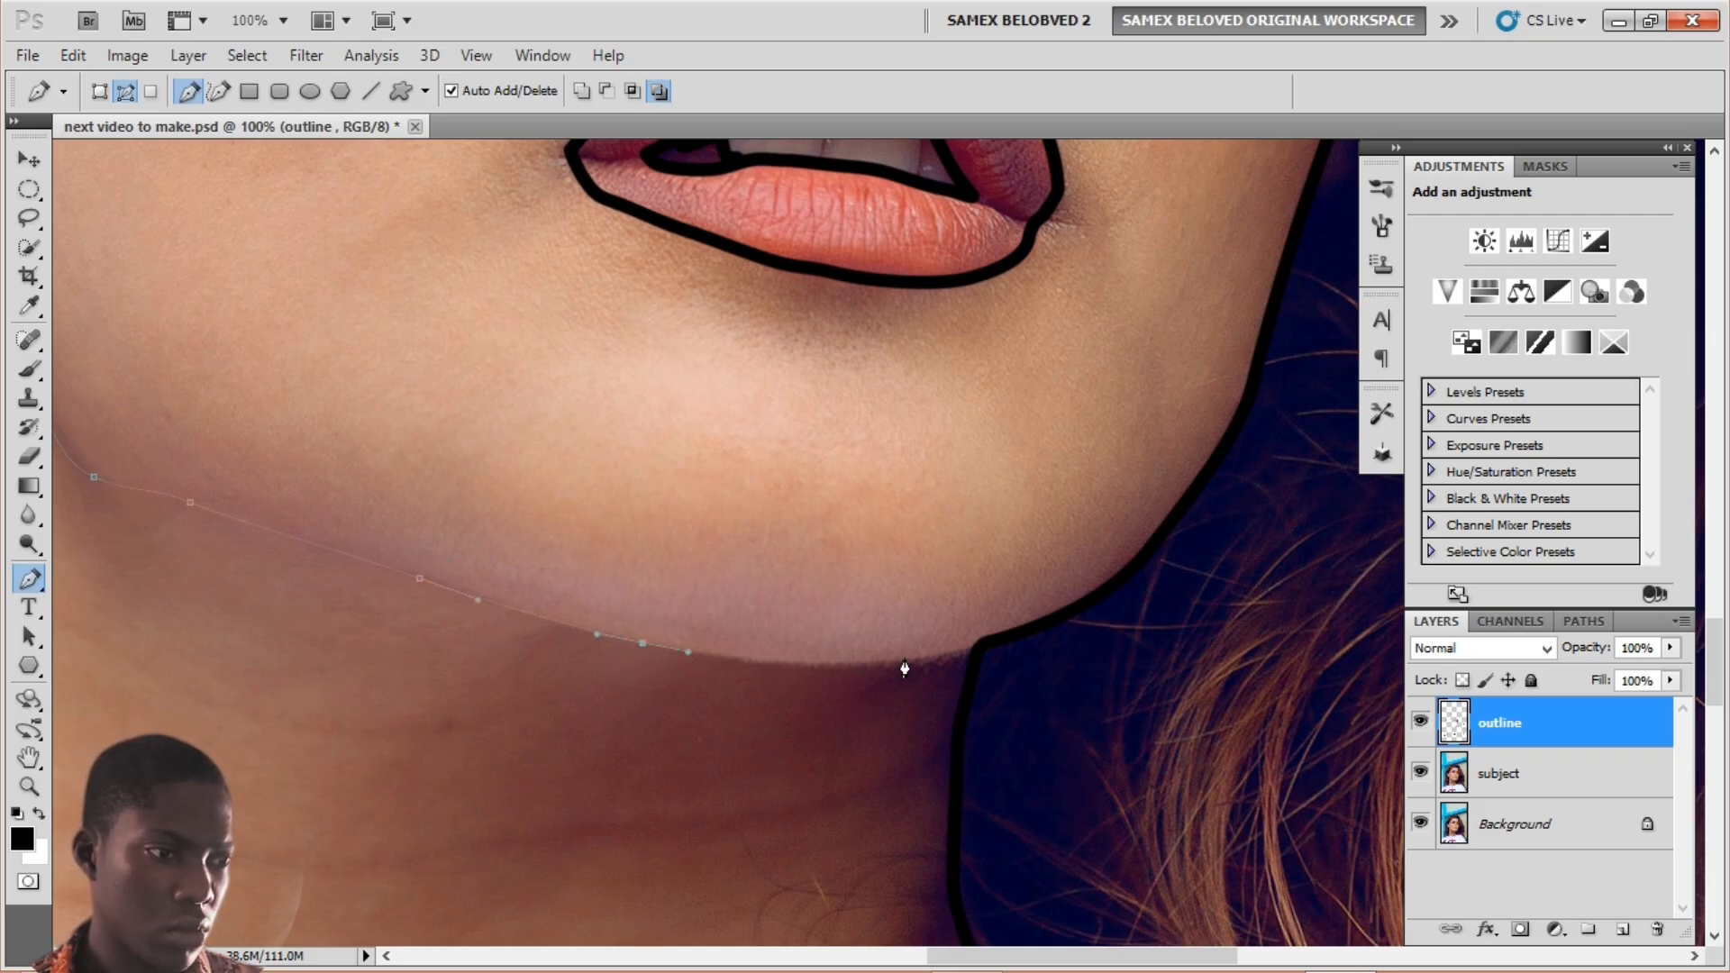
pyautogui.moveTo(870, 667); pyautogui.dragTo(909, 659)
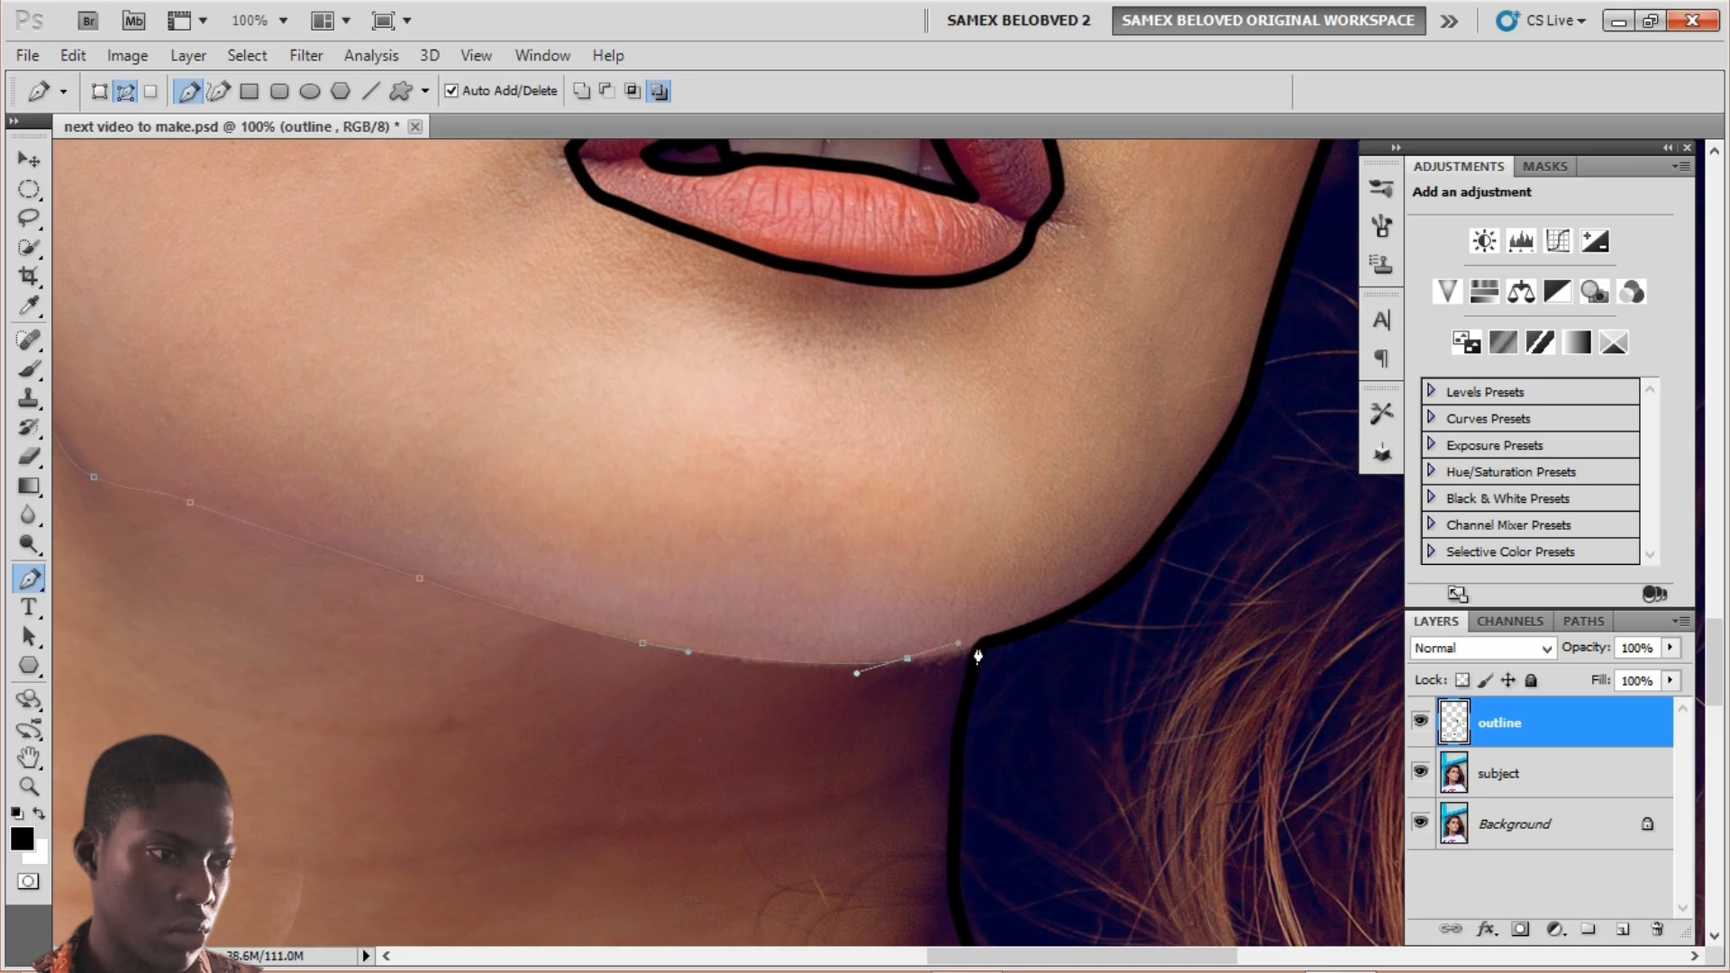
# Step: Stroke the jawline path with the brush in black, then delete the work path
pyautogui.rightClick(939, 609)
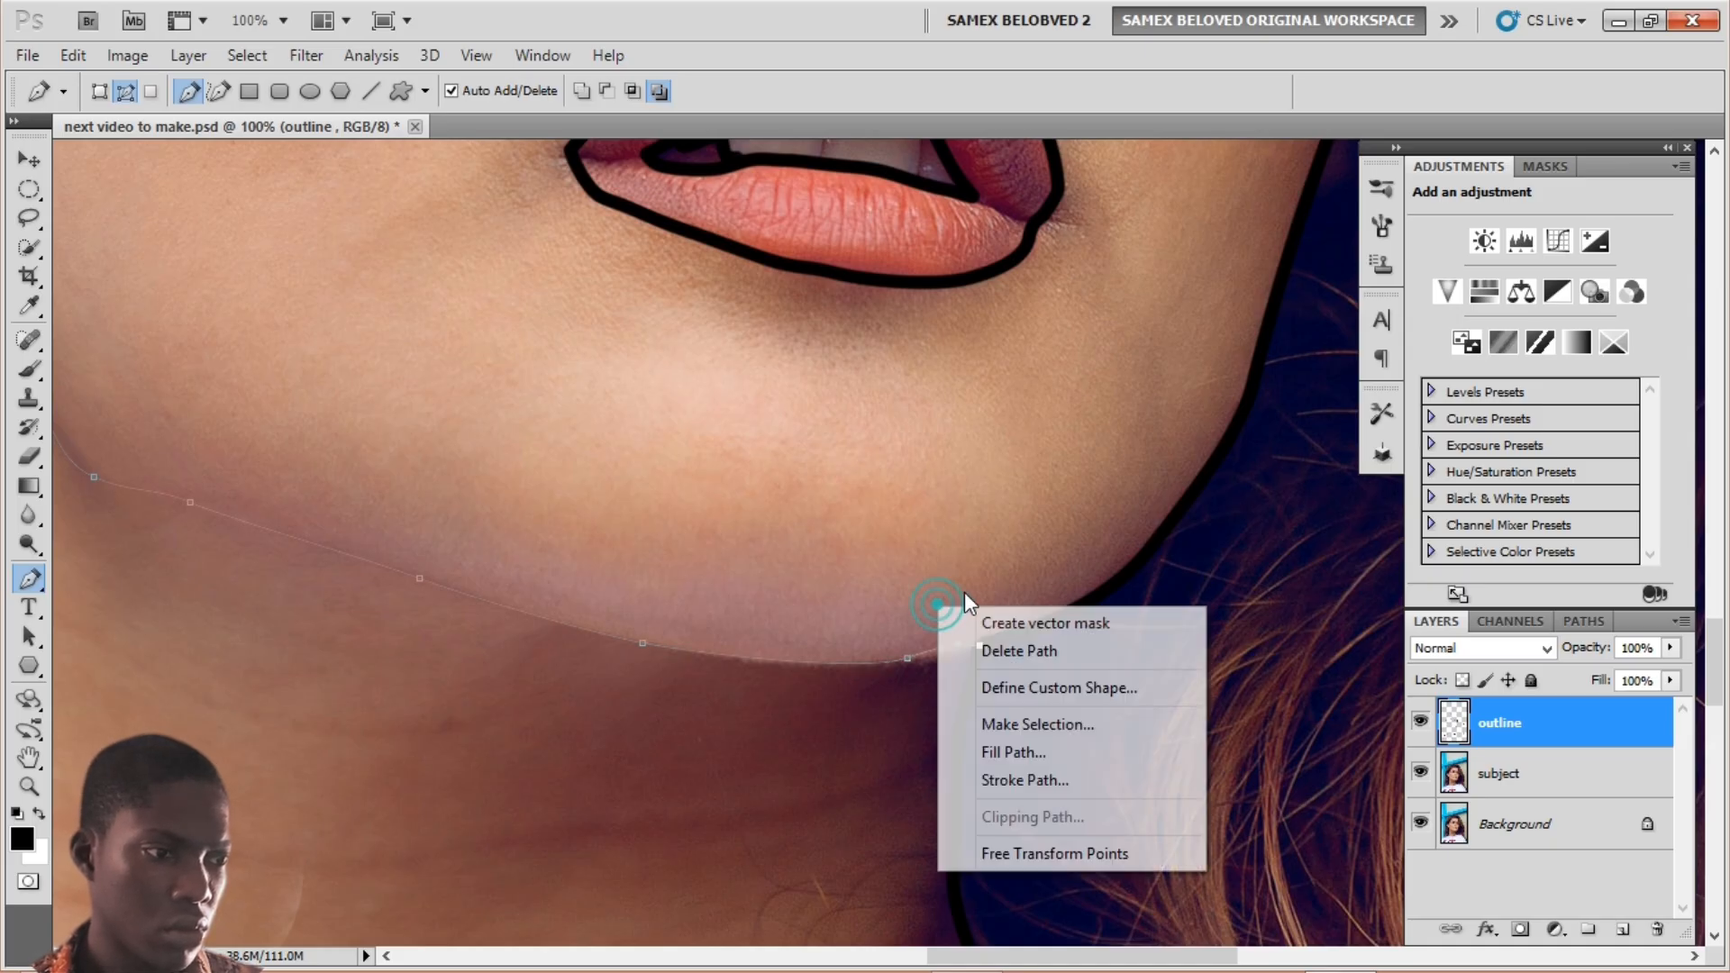
pyautogui.click(1006, 780)
pyautogui.click(994, 319)
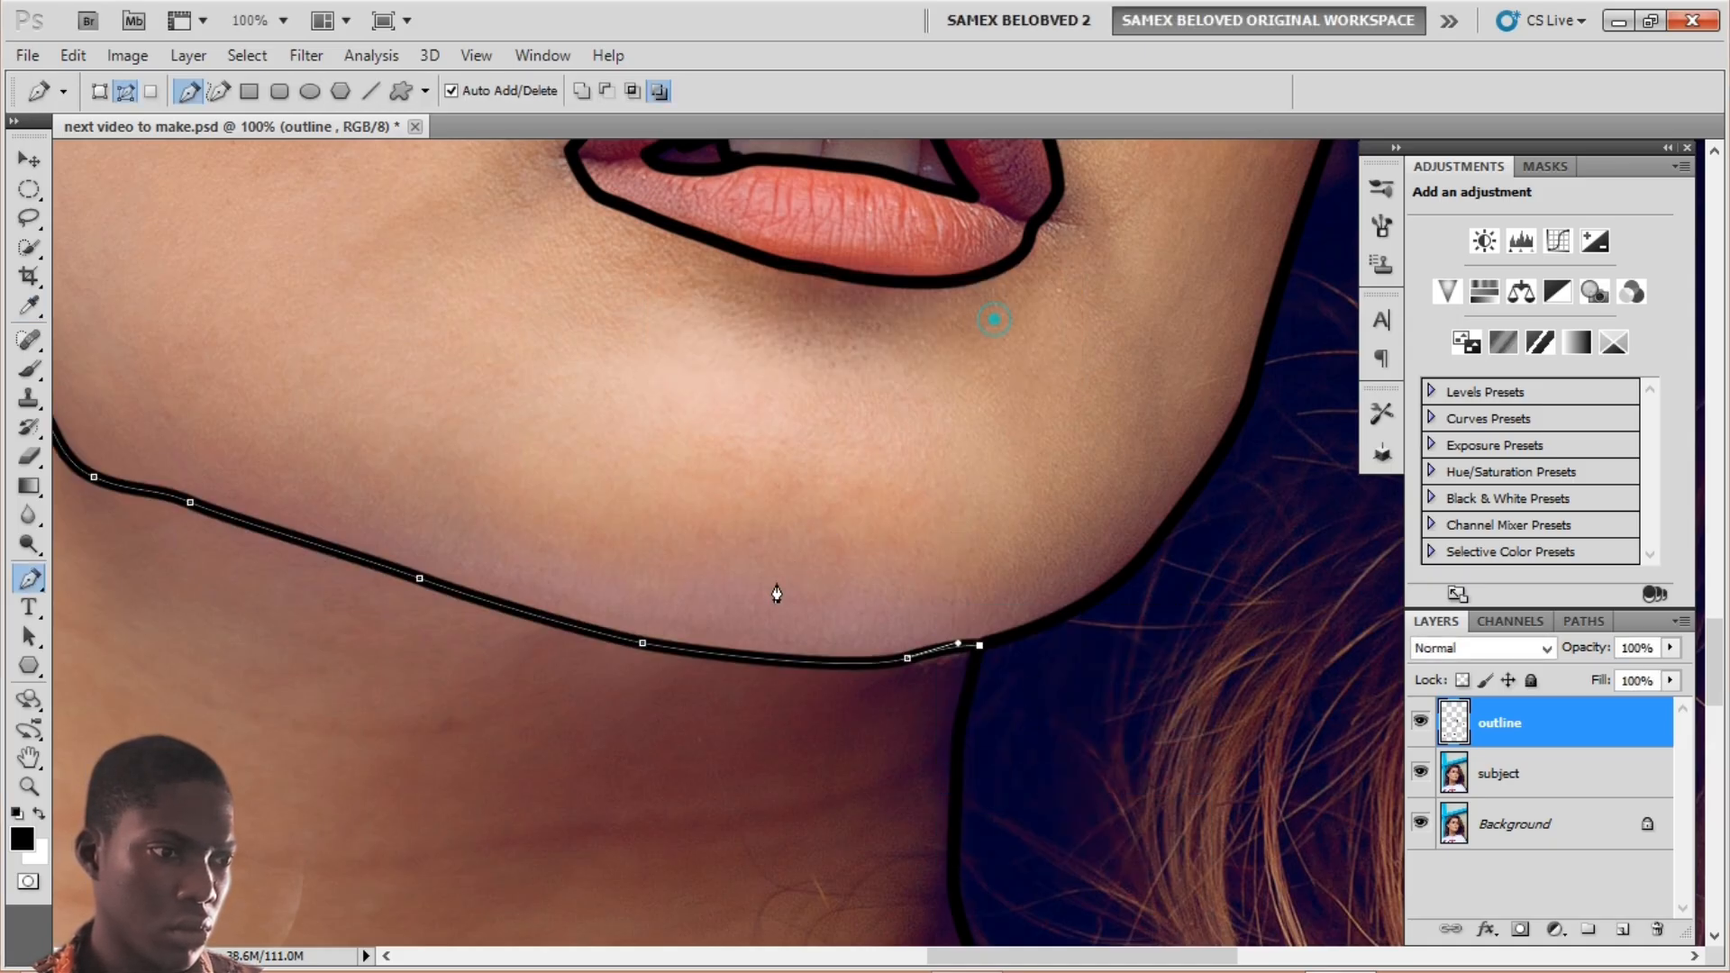
pyautogui.rightClick(777, 593)
pyautogui.click(849, 631)
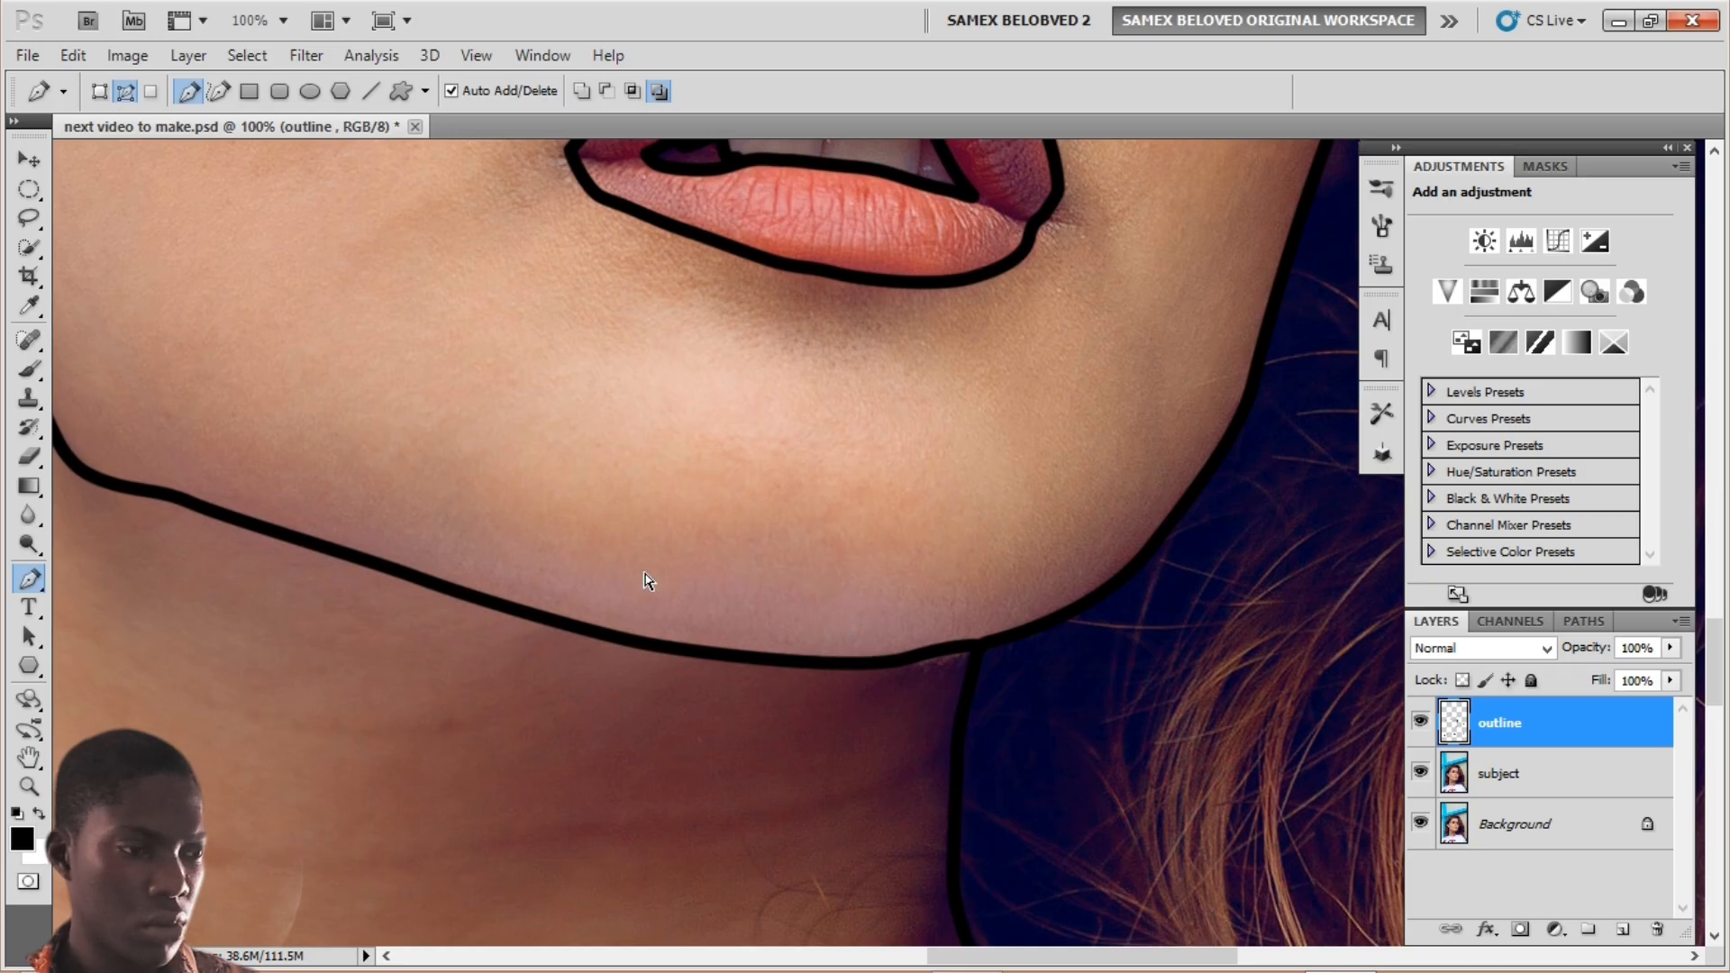
# Step: Draw a curved path across the throat, stroke it black with the brush, and delete the path
pyautogui.scroll(-2, 645, 582)
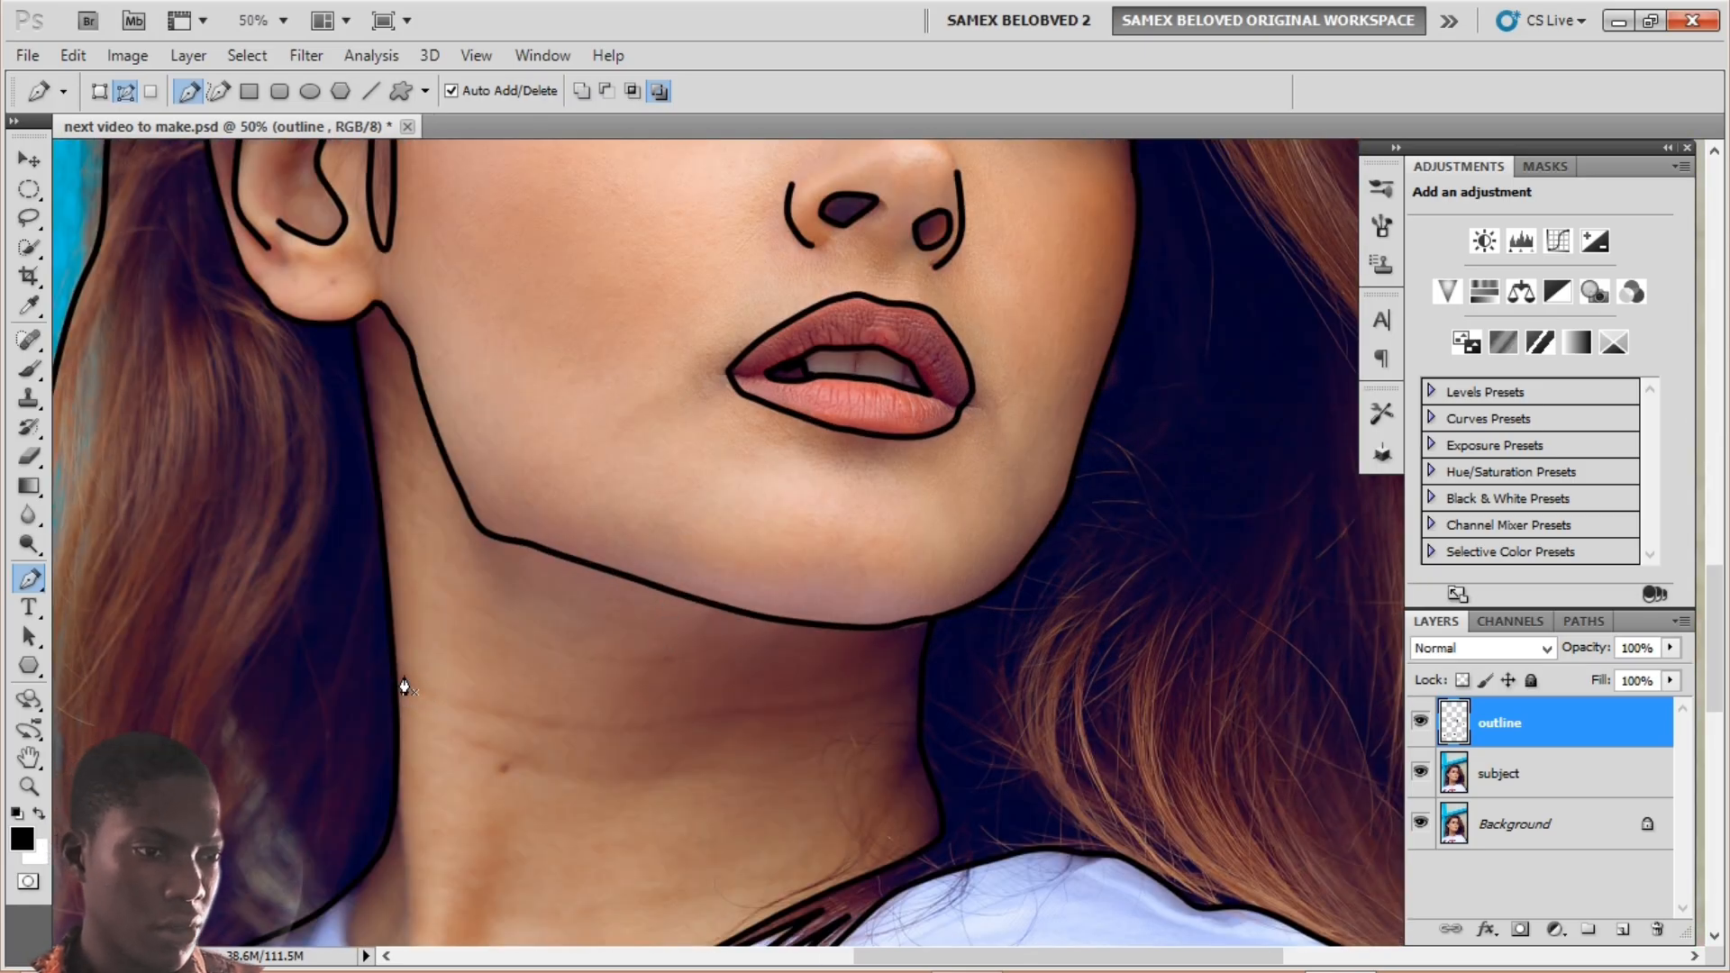
pyautogui.moveTo(398, 678); pyautogui.dragTo(443, 696)
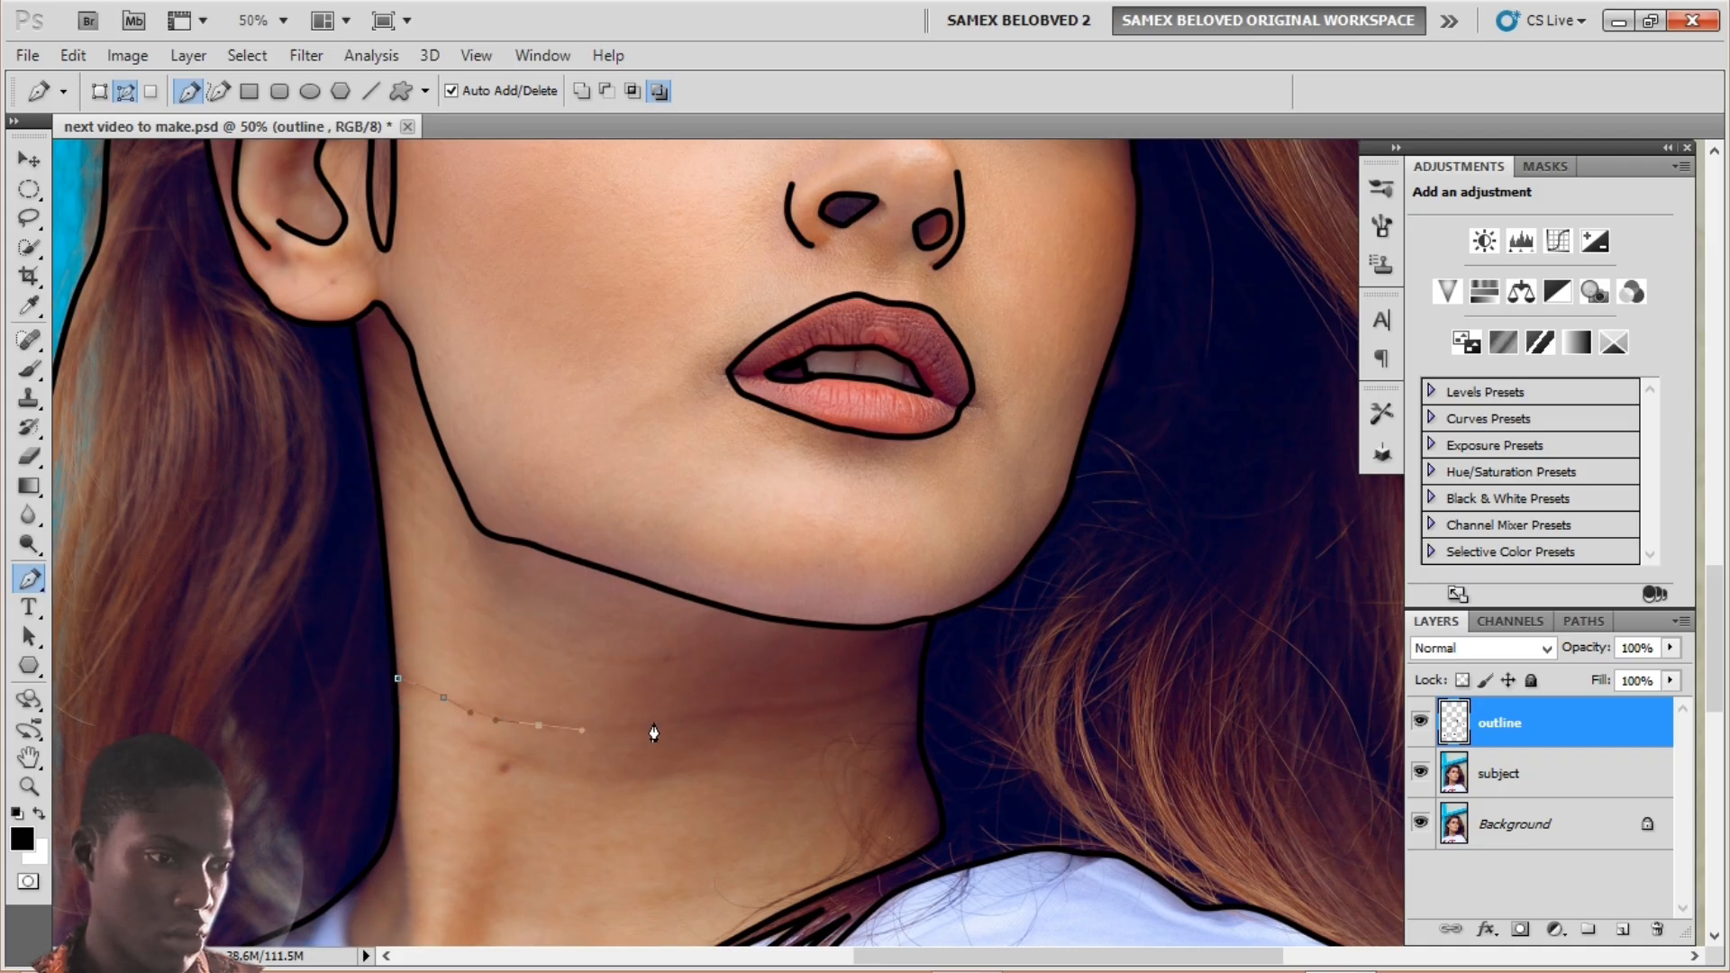
pyautogui.moveTo(654, 723); pyautogui.dragTo(879, 695)
pyautogui.click(907, 677)
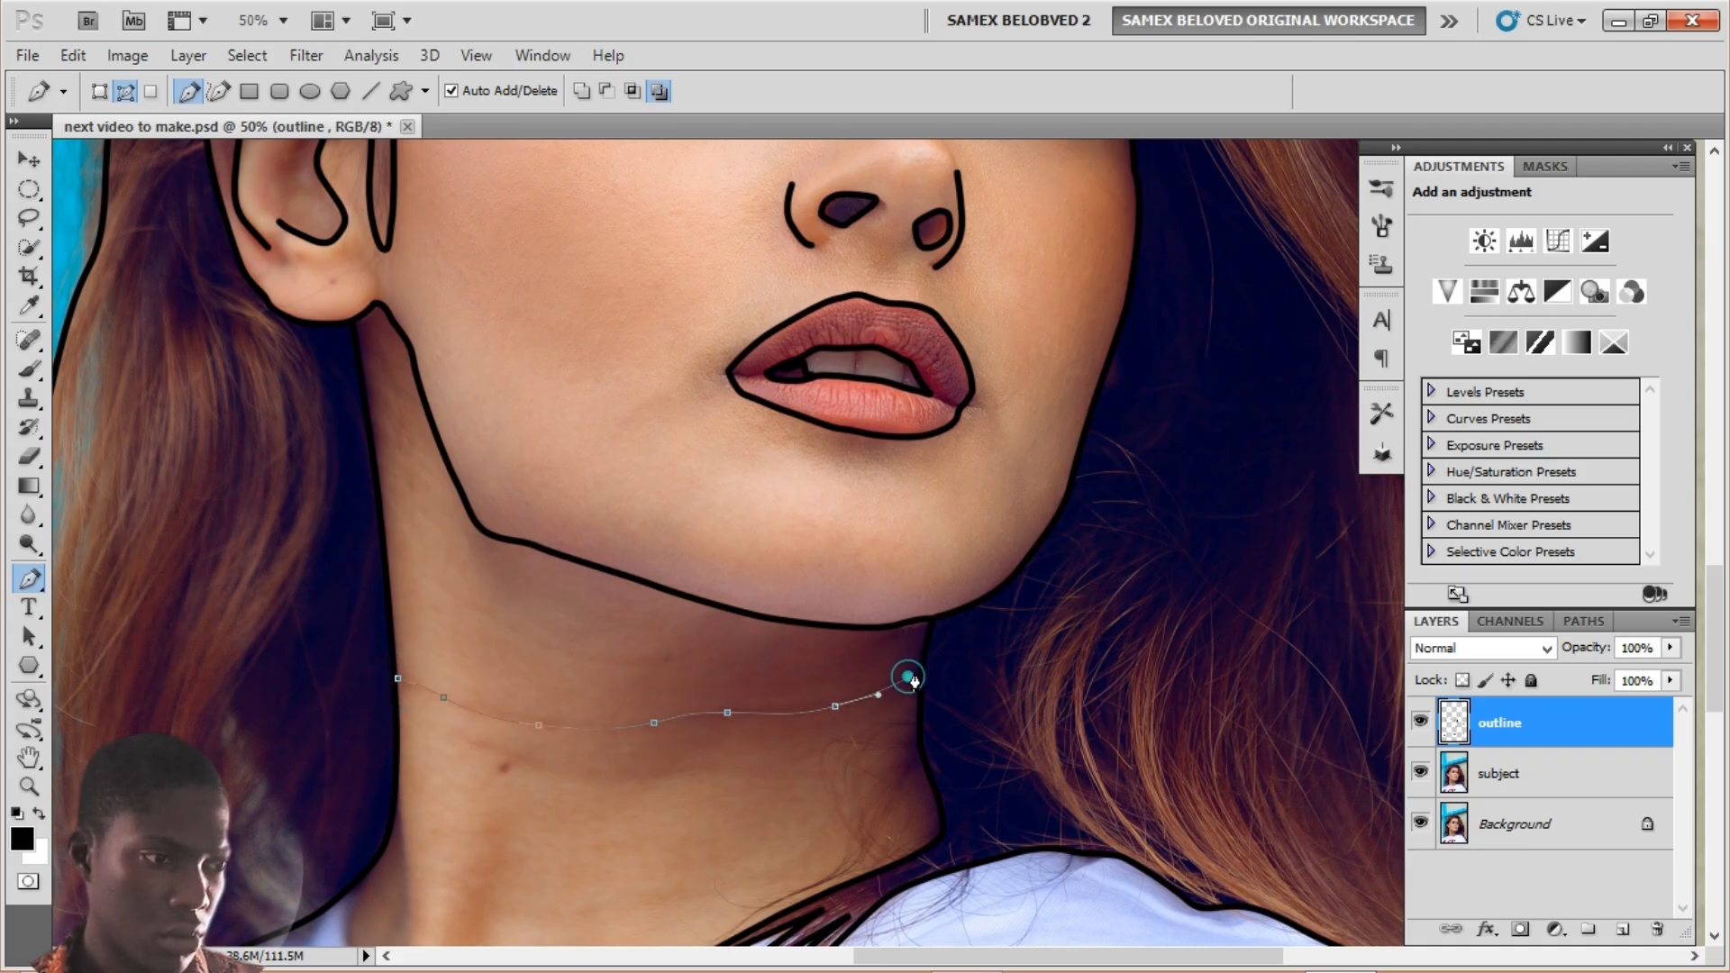
pyautogui.rightClick(855, 690)
pyautogui.click(935, 865)
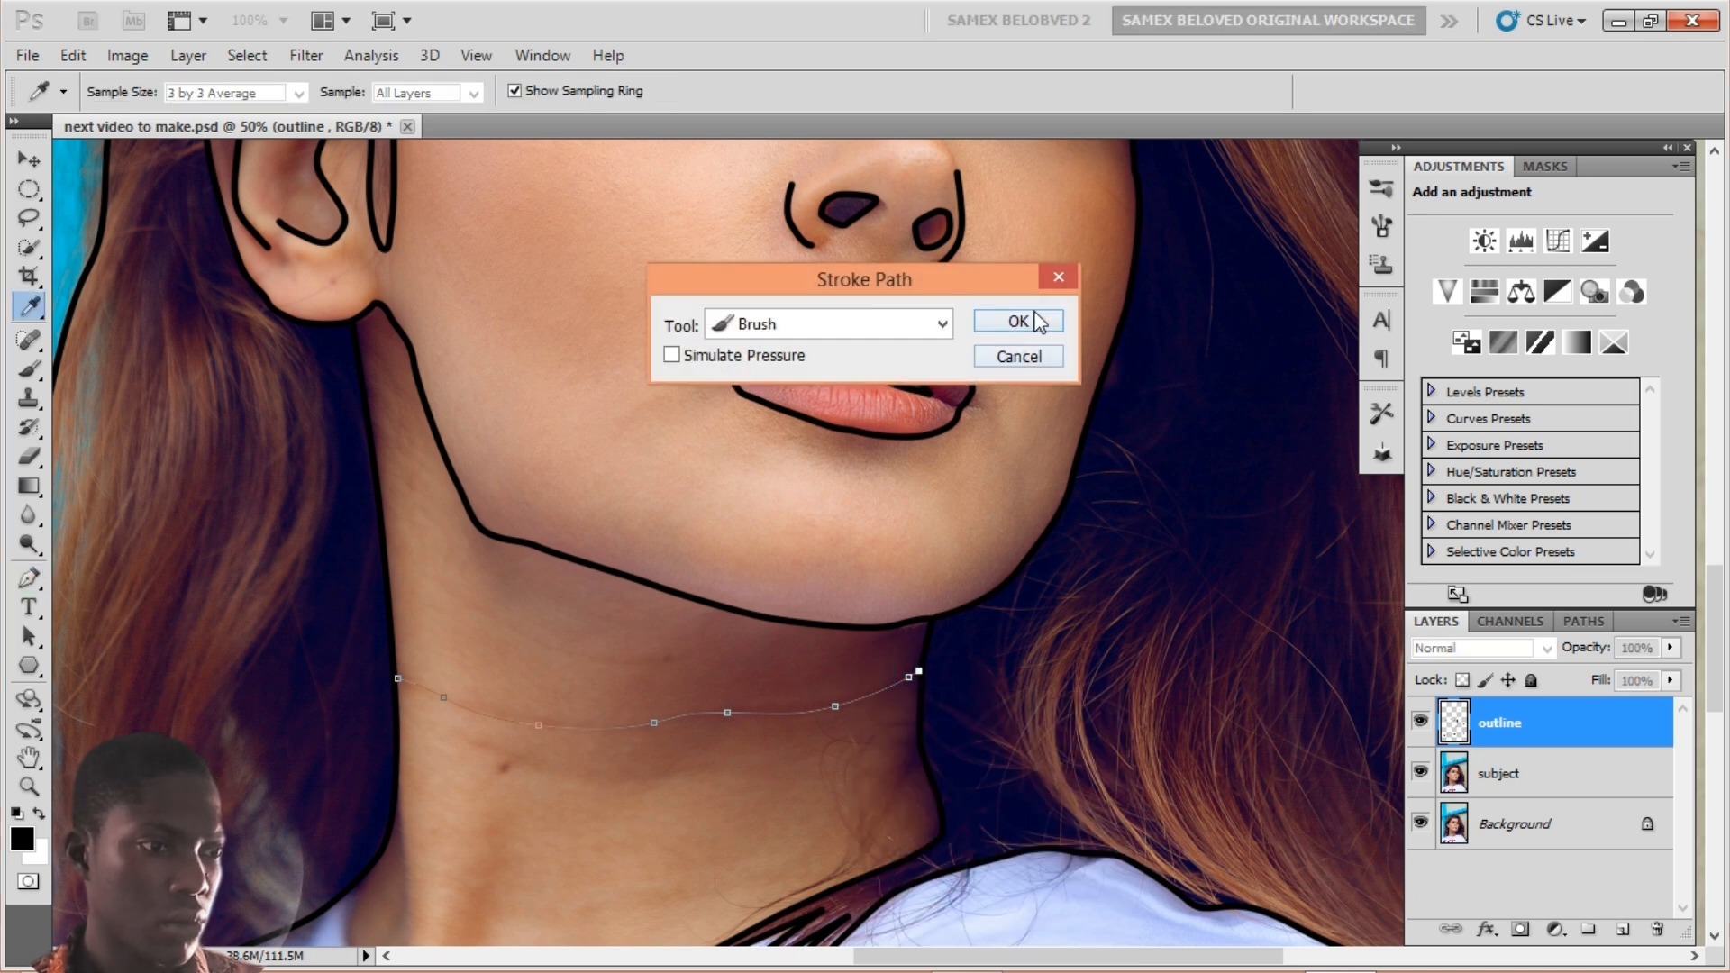
pyautogui.click(1013, 325)
pyautogui.rightClick(640, 728)
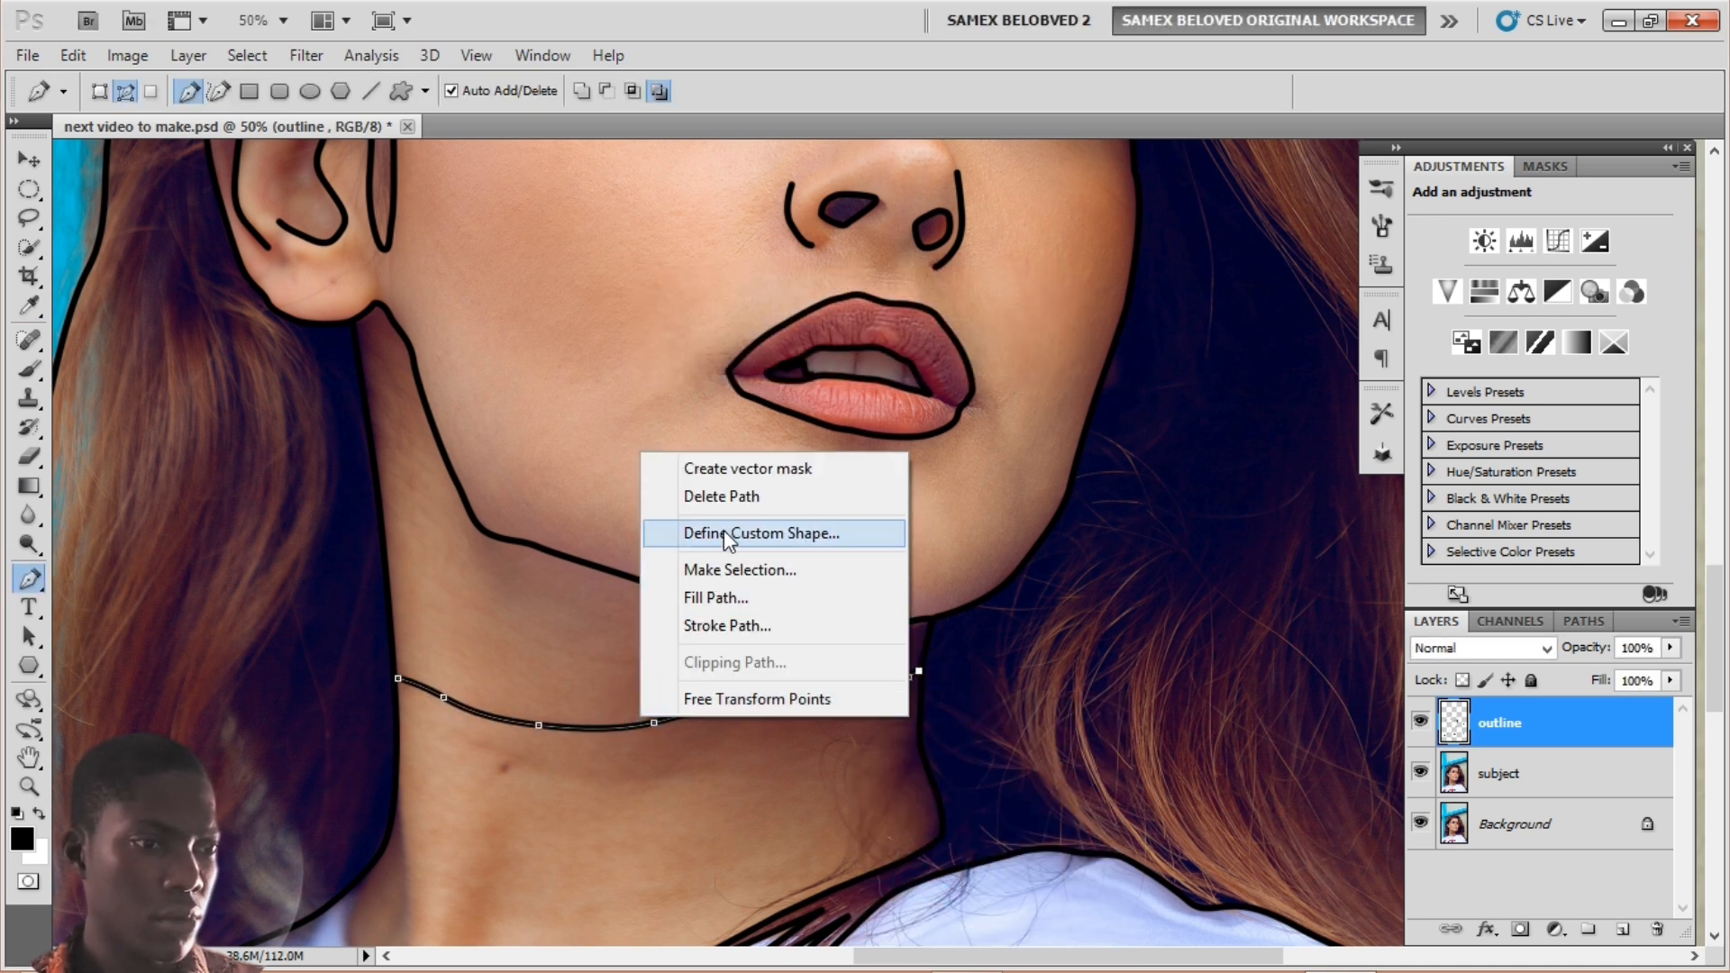
pyautogui.click(722, 501)
# Step: Add a new empty layer above the outline layer and name it 'colour'
pyautogui.hotkey('ctrl', '-')
pyautogui.hotkey('ctrl', '-')
pyautogui.hotkey('ctrl', '-')
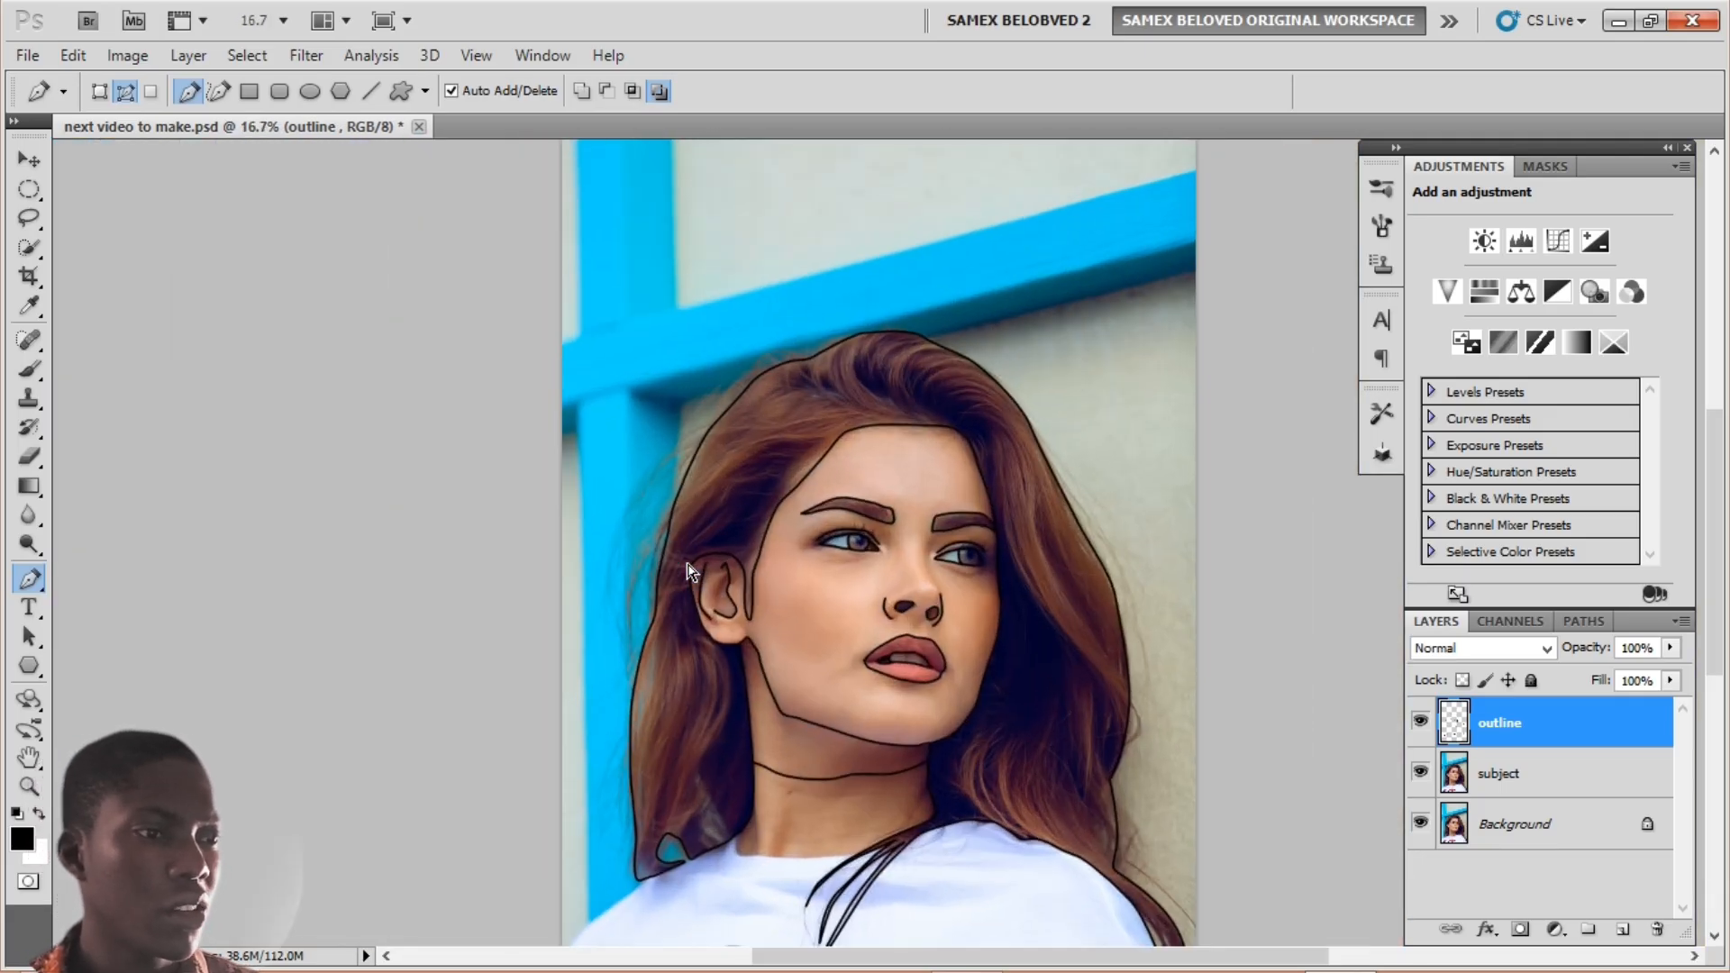
pyautogui.hotkey('ctrl', '+')
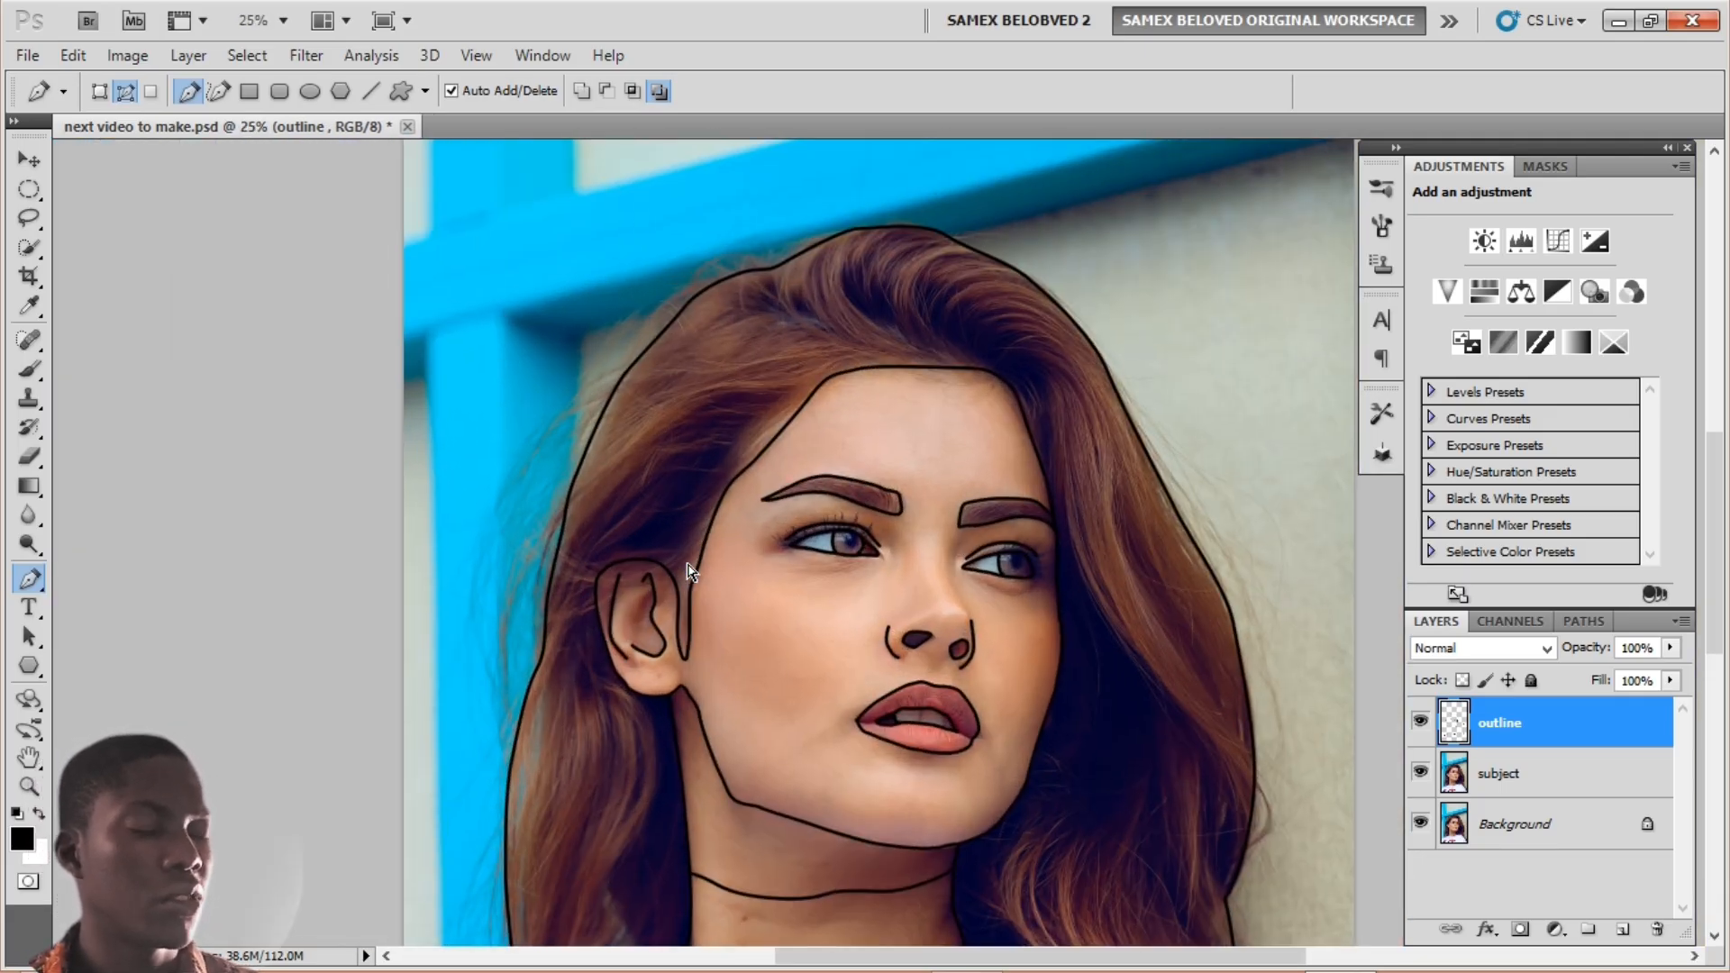
pyautogui.hotkey('ctrl', '-')
pyautogui.hotkey('ctrl', '-')
pyautogui.hotkey('ctrl', '-')
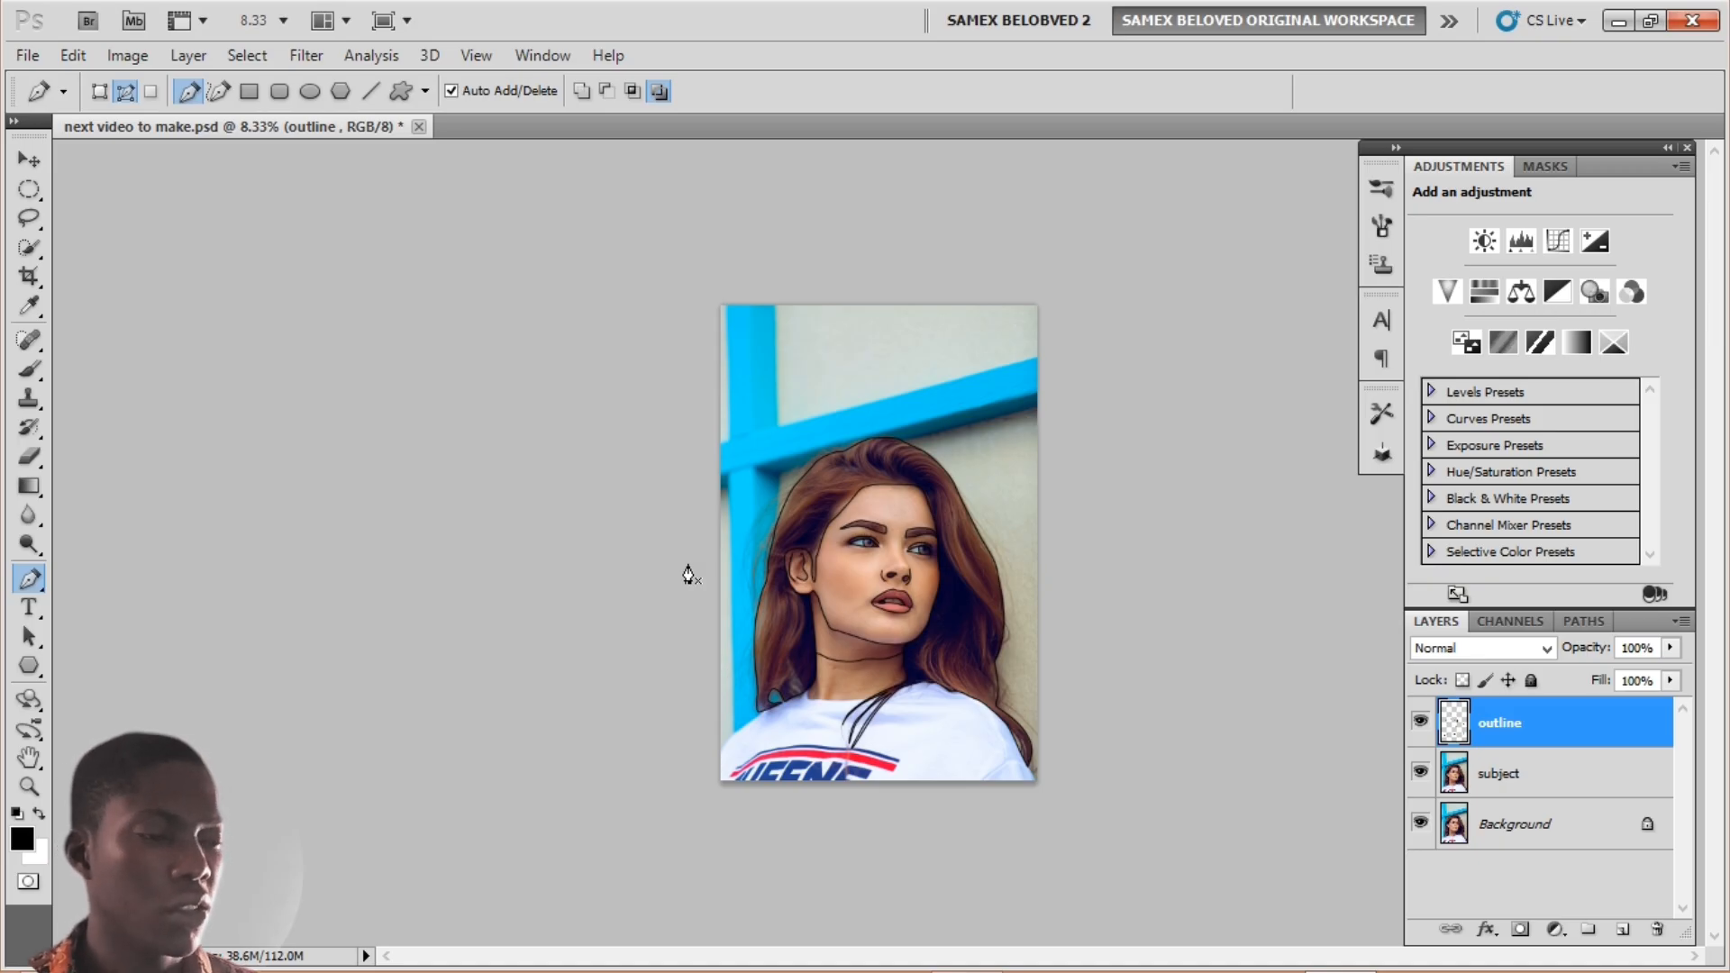
pyautogui.hotkey('ctrl', '+')
pyautogui.hotkey('ctrl', '+')
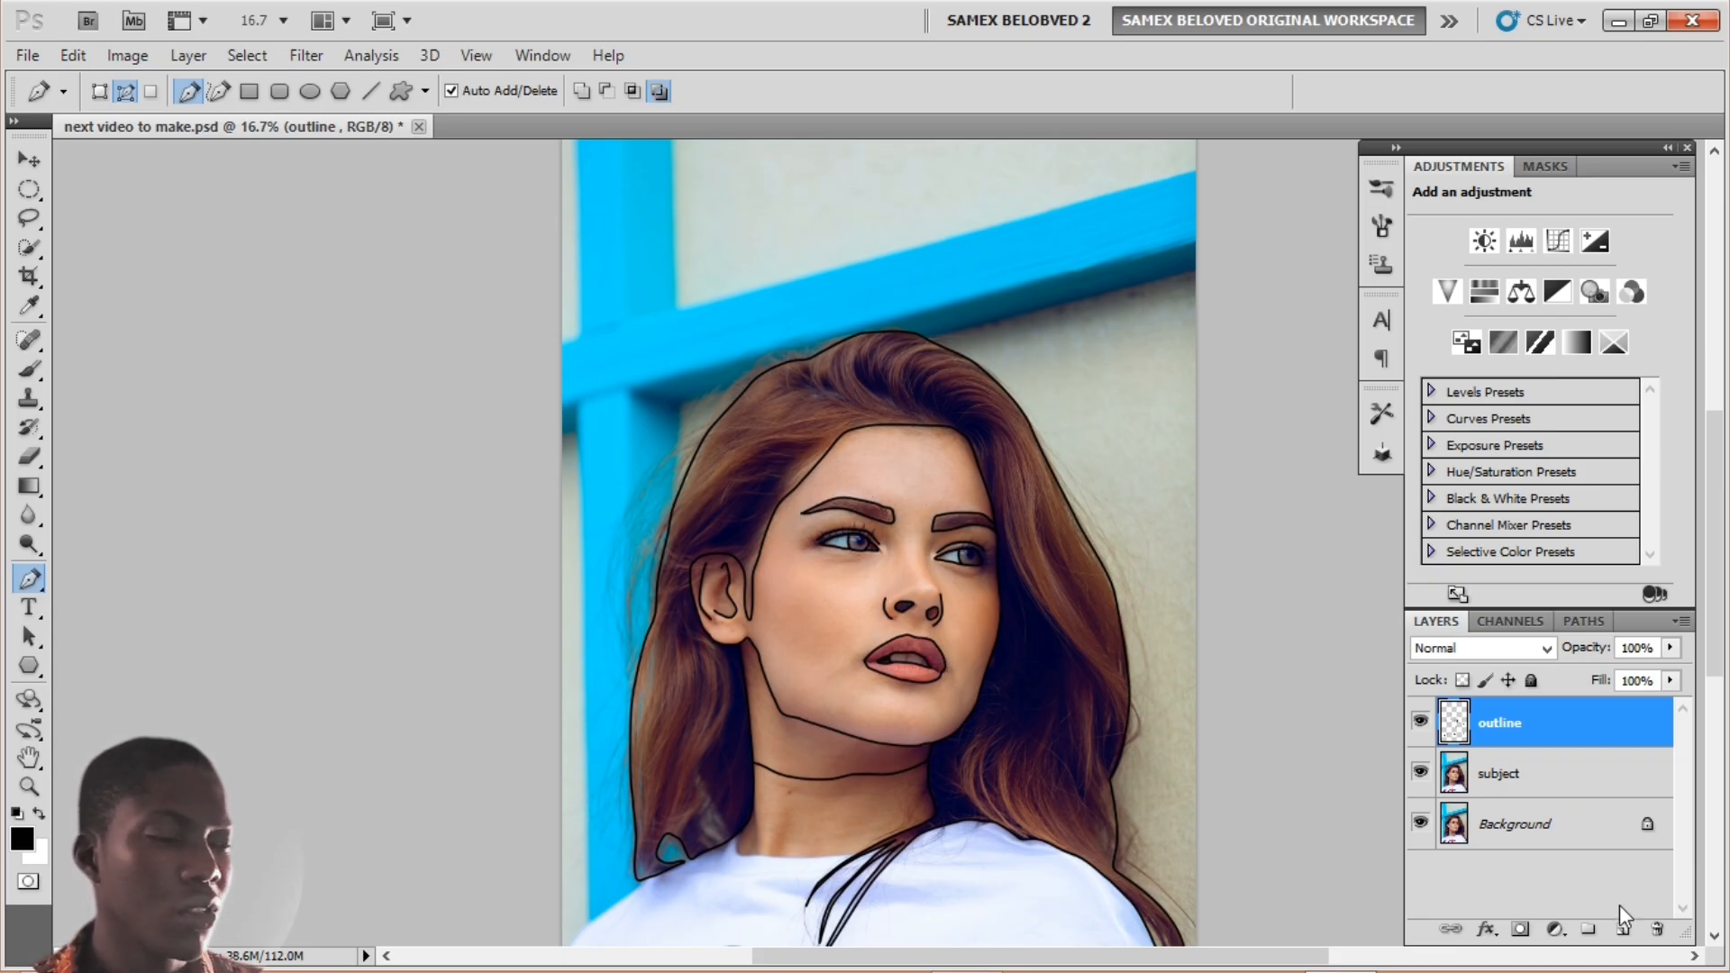
pyautogui.click(1627, 931)
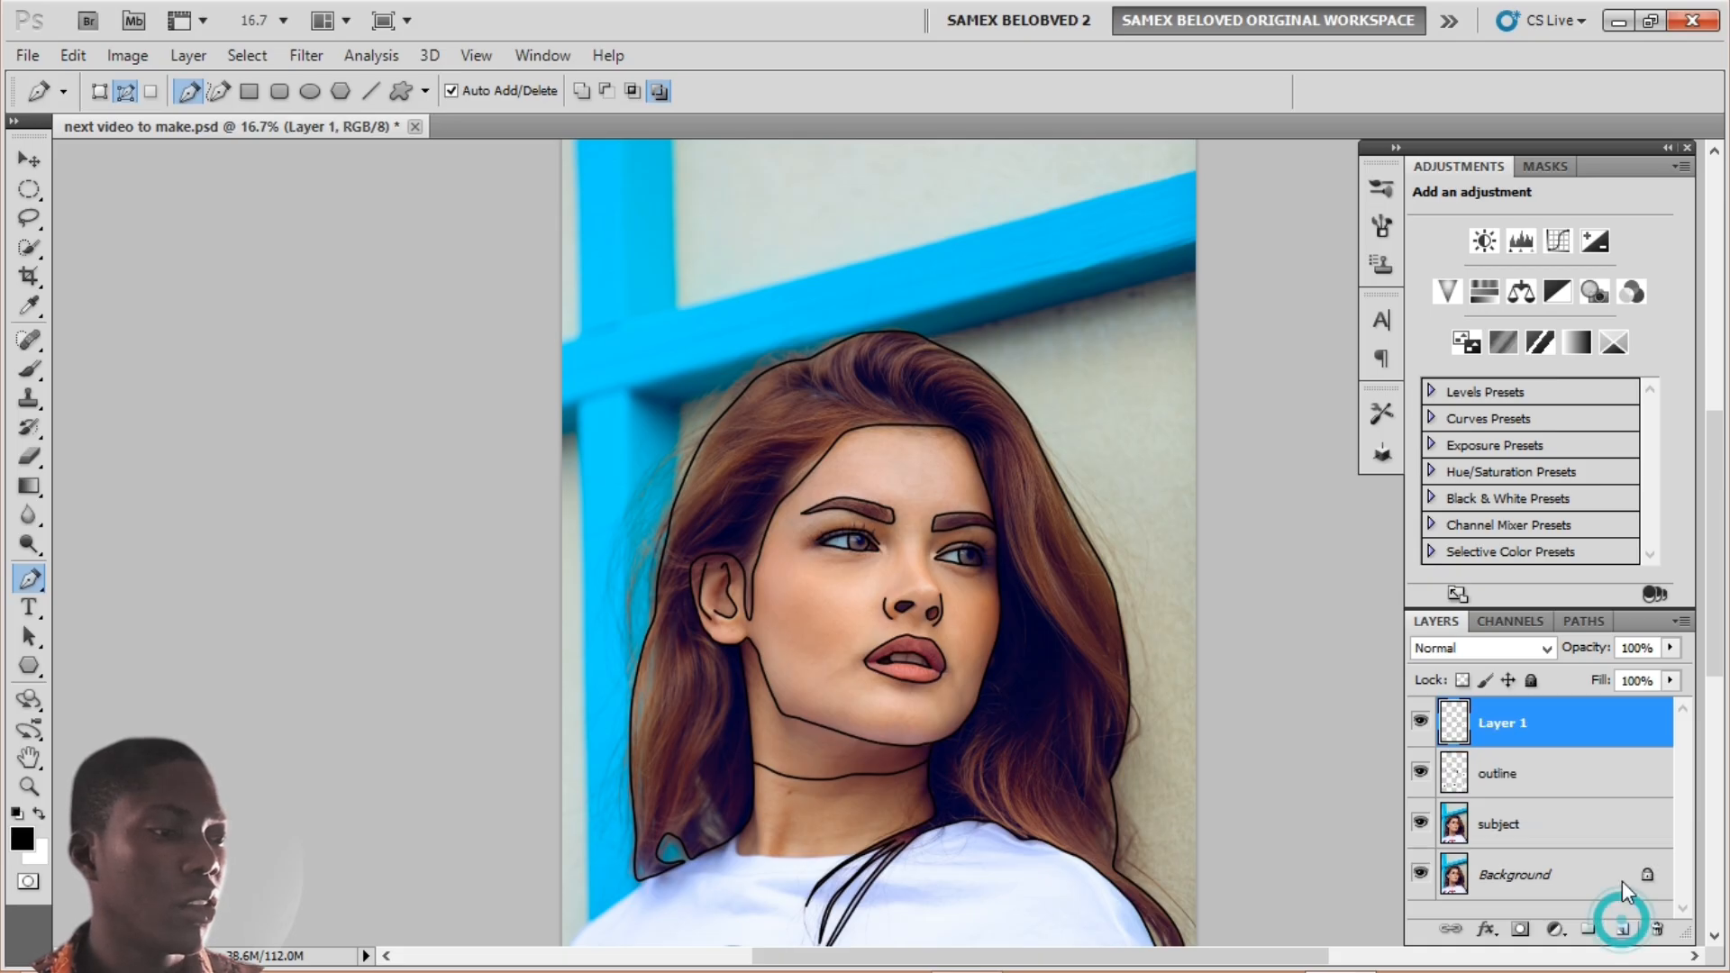
pyautogui.doubleClick(1500, 723)
pyautogui.write('d')
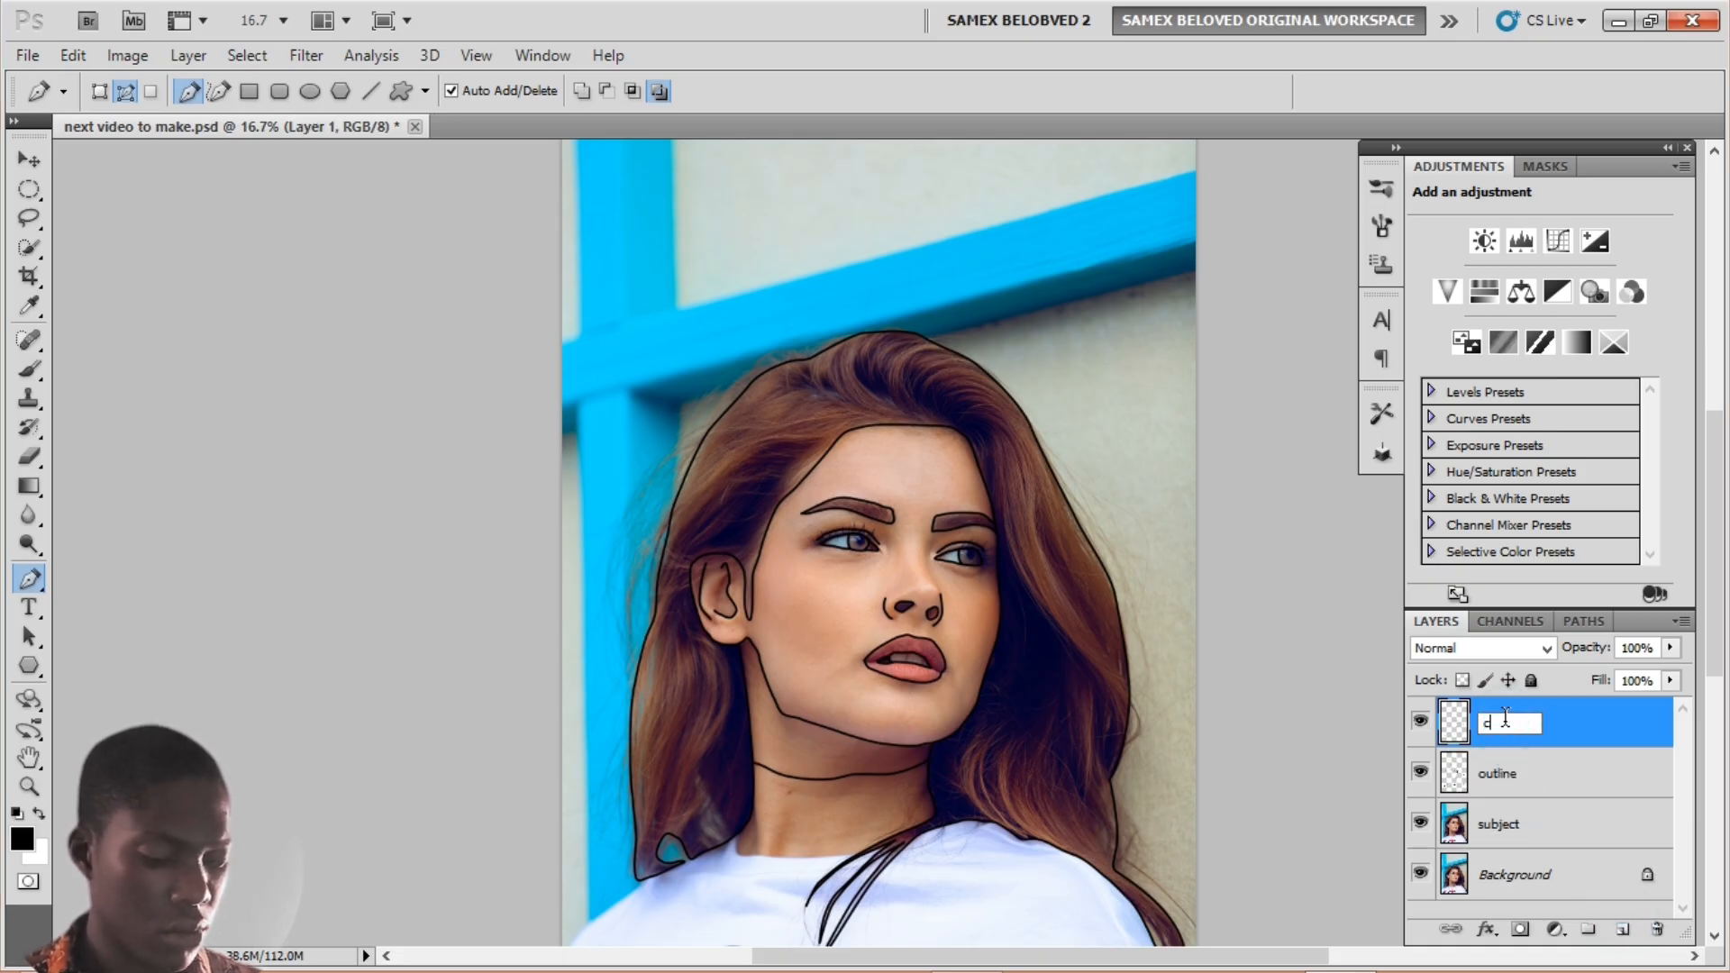
pyautogui.write('olour')
pyautogui.press('Return')
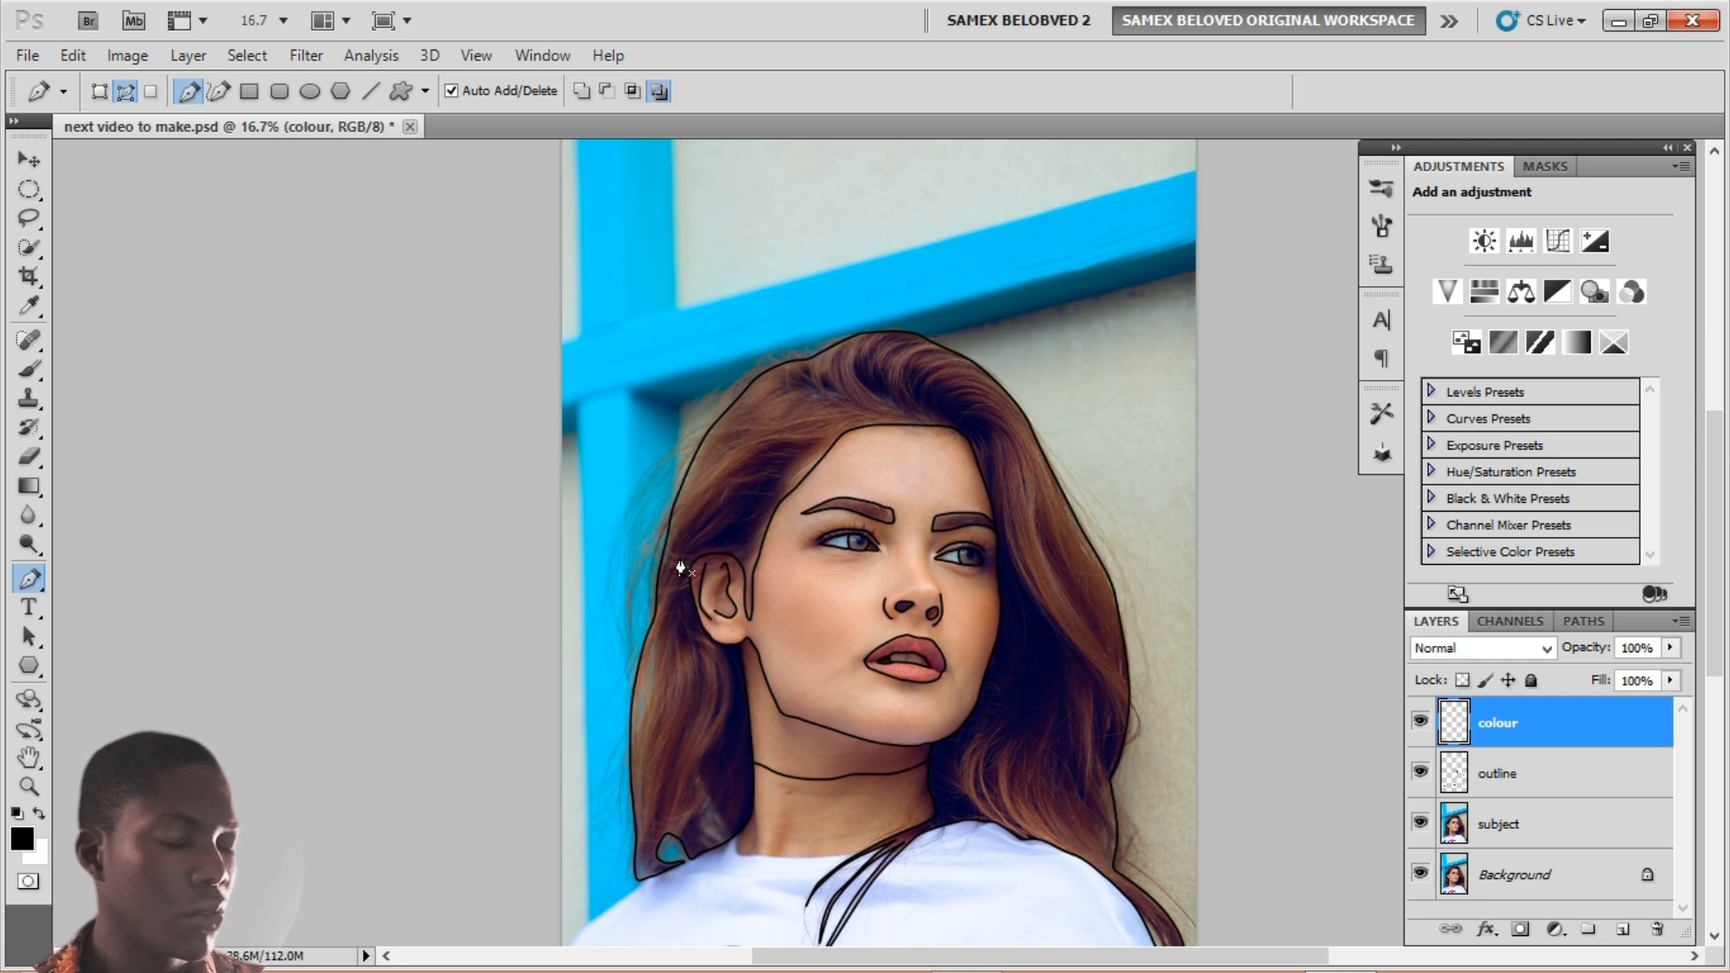
# Step: Sample a reddish brown from the hair as the foreground colour
pyautogui.click(25, 842)
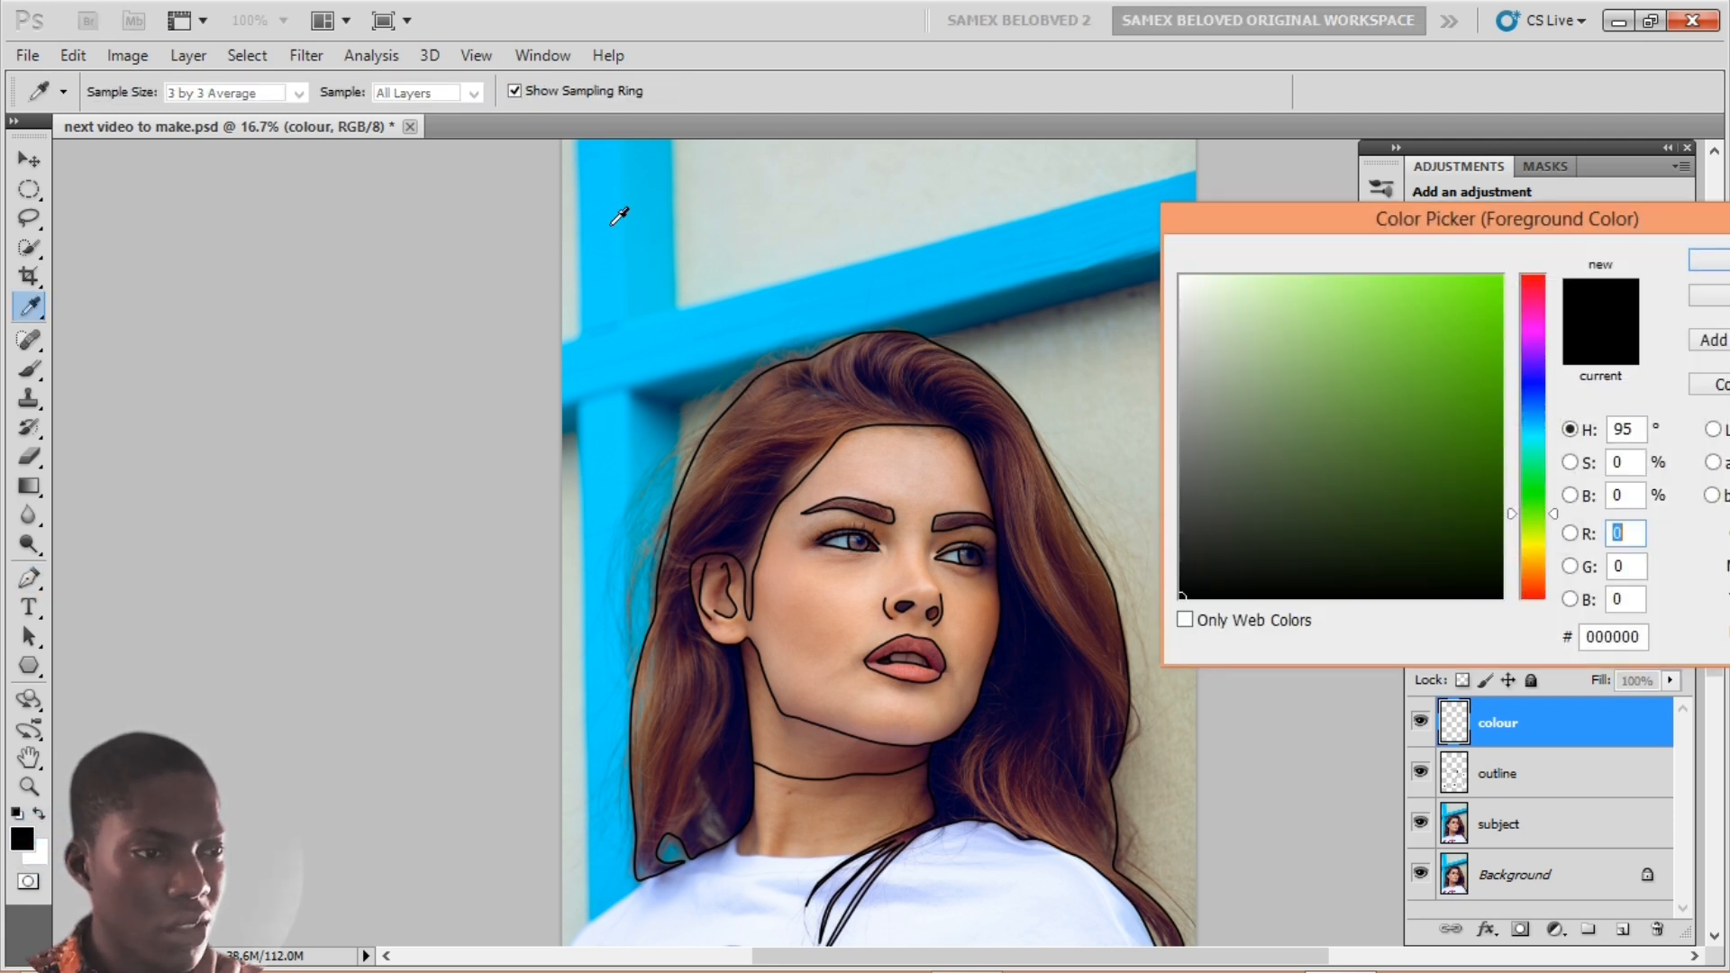
pyautogui.click(757, 492)
pyautogui.click(762, 465)
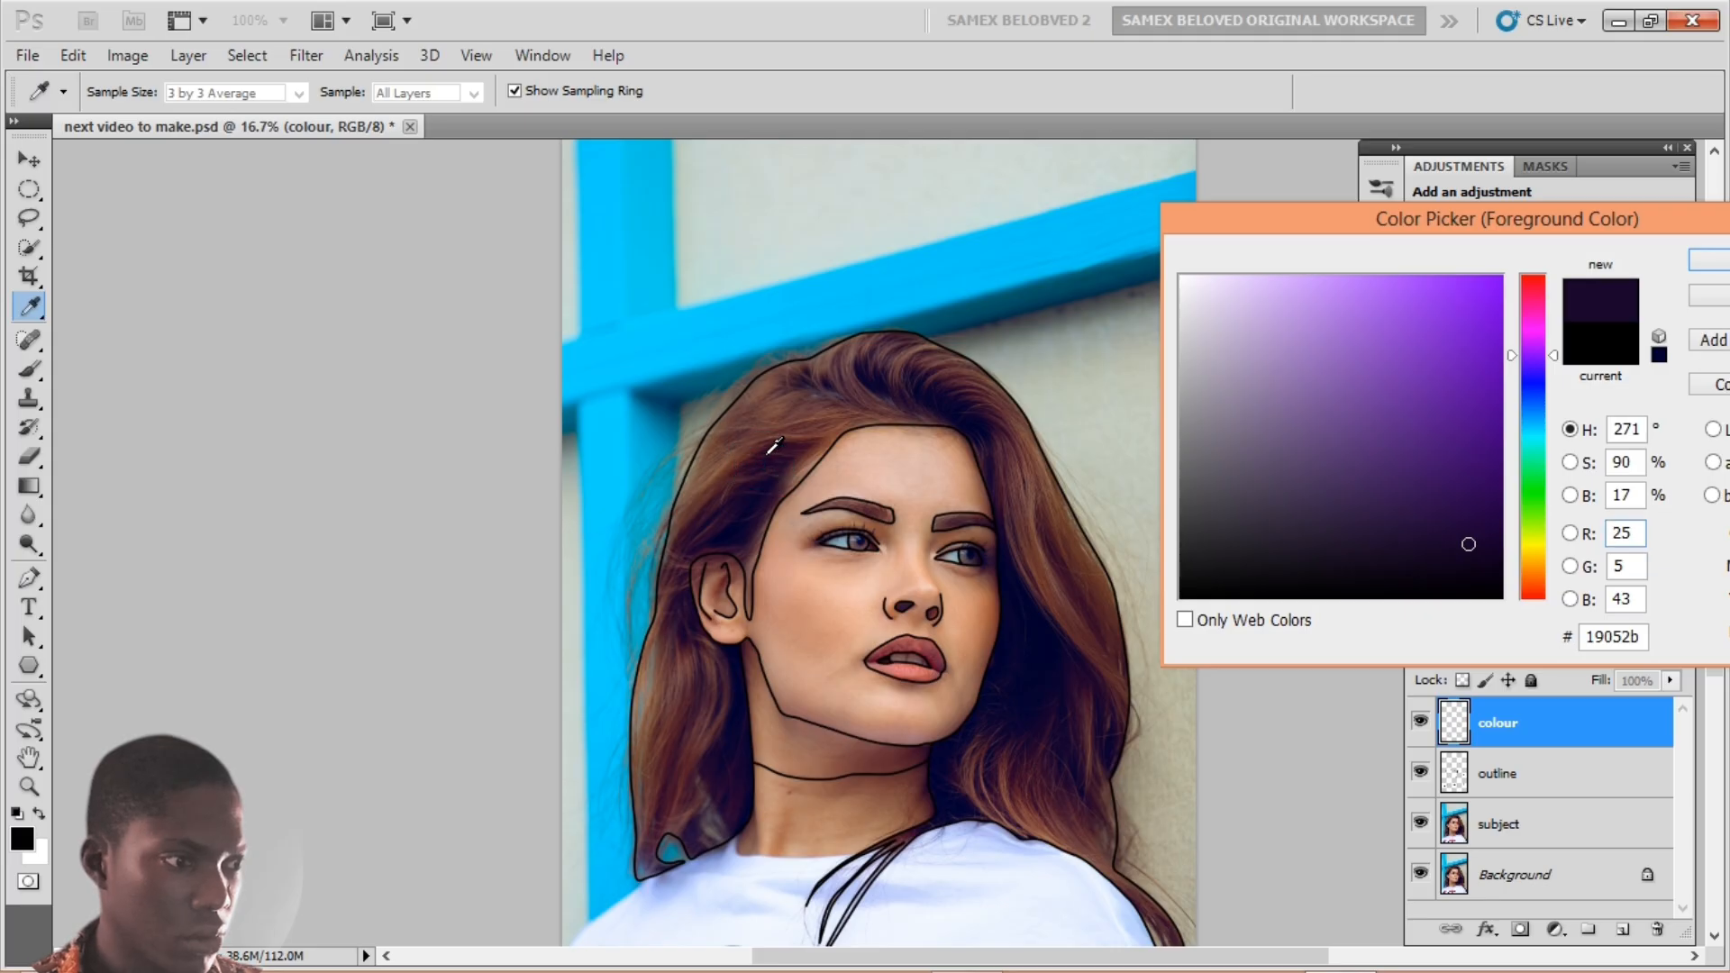
pyautogui.click(765, 455)
pyautogui.click(749, 454)
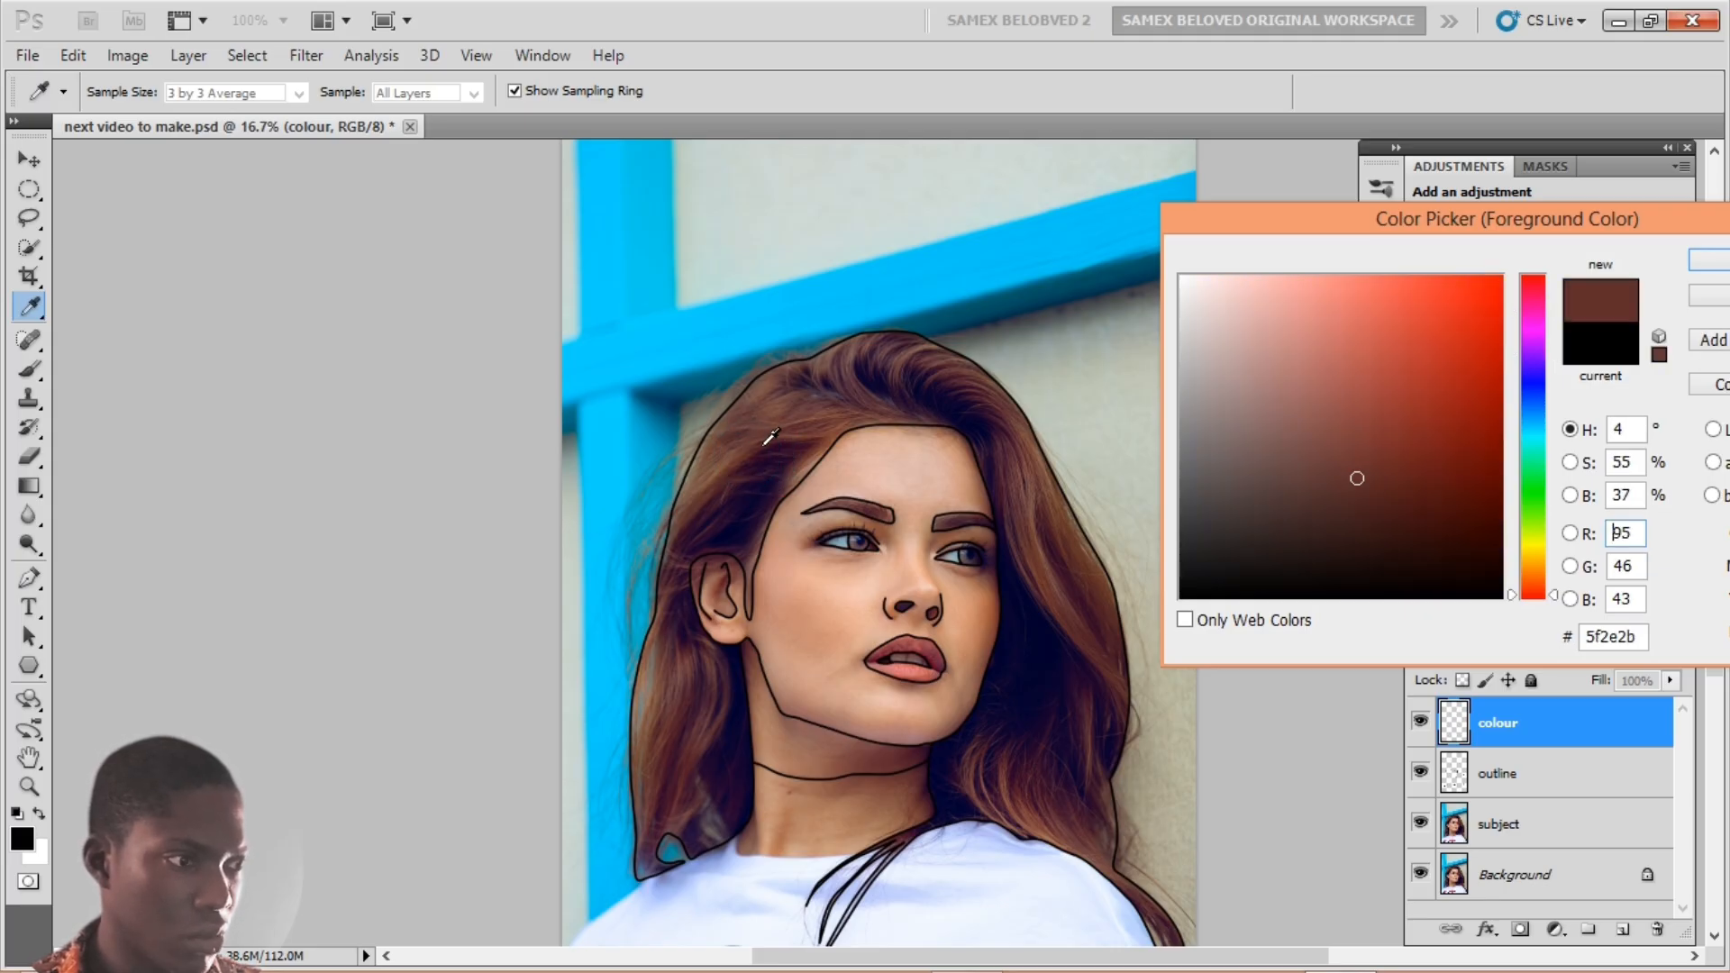
pyautogui.click(769, 462)
pyautogui.click(754, 458)
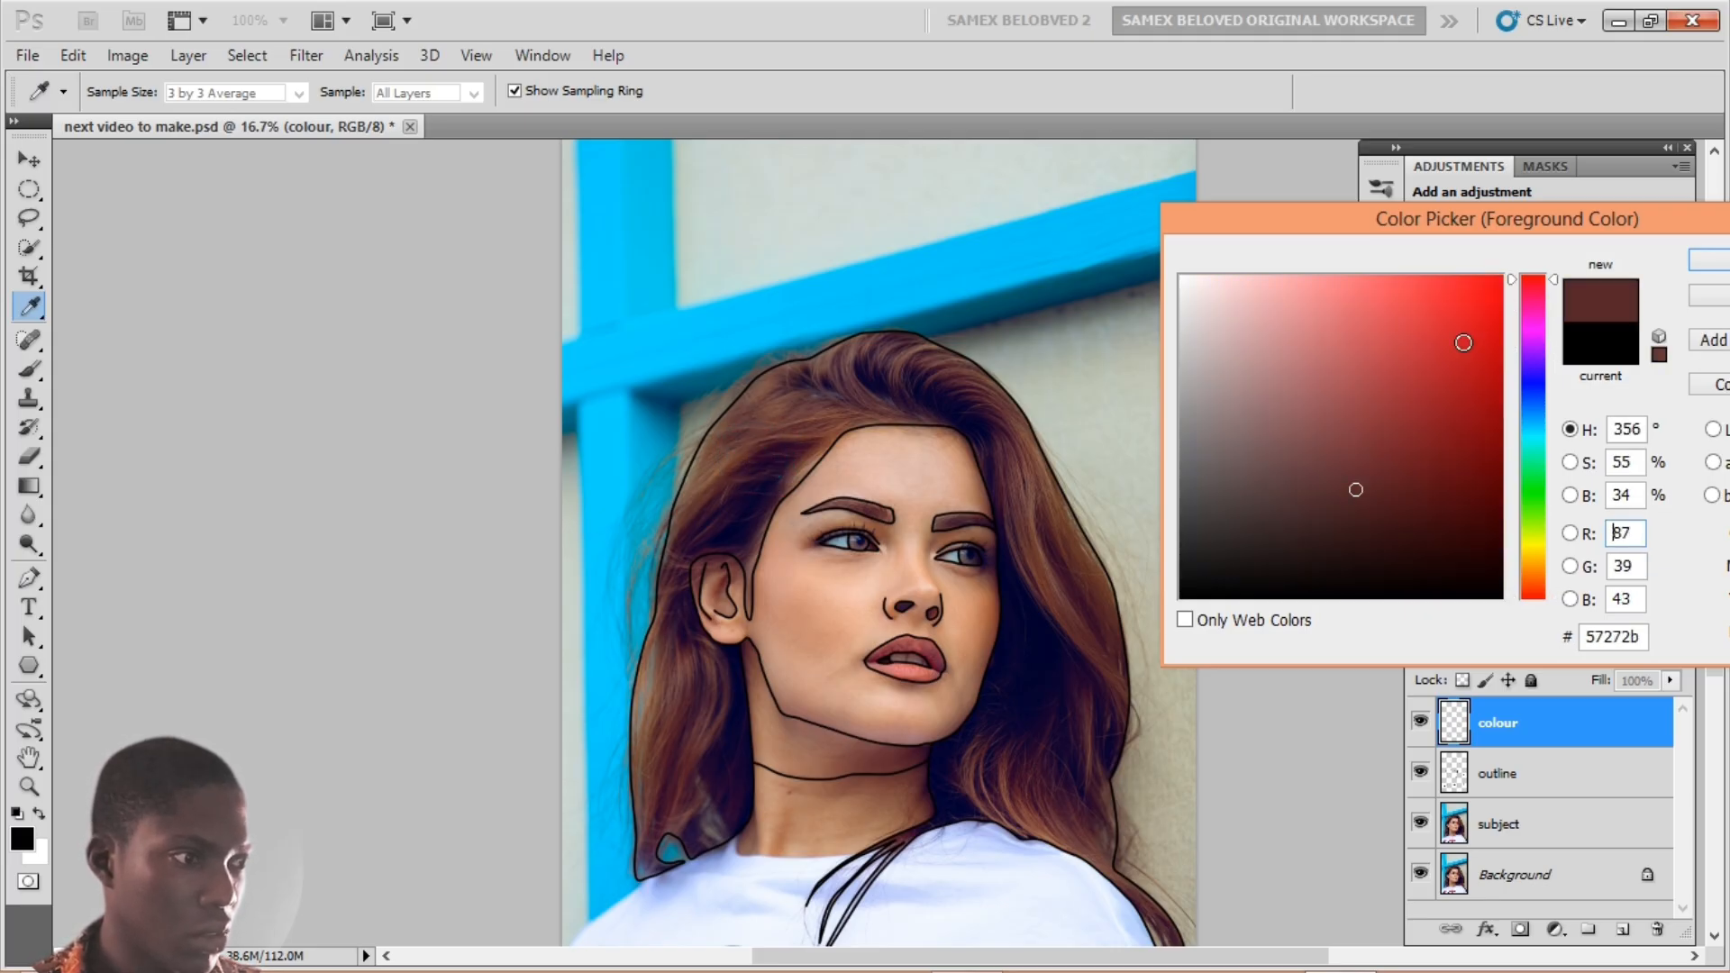
# Step: Raise saturation to 60 and lower brightness to 27, giving hex 451b1e
pyautogui.click(1570, 463)
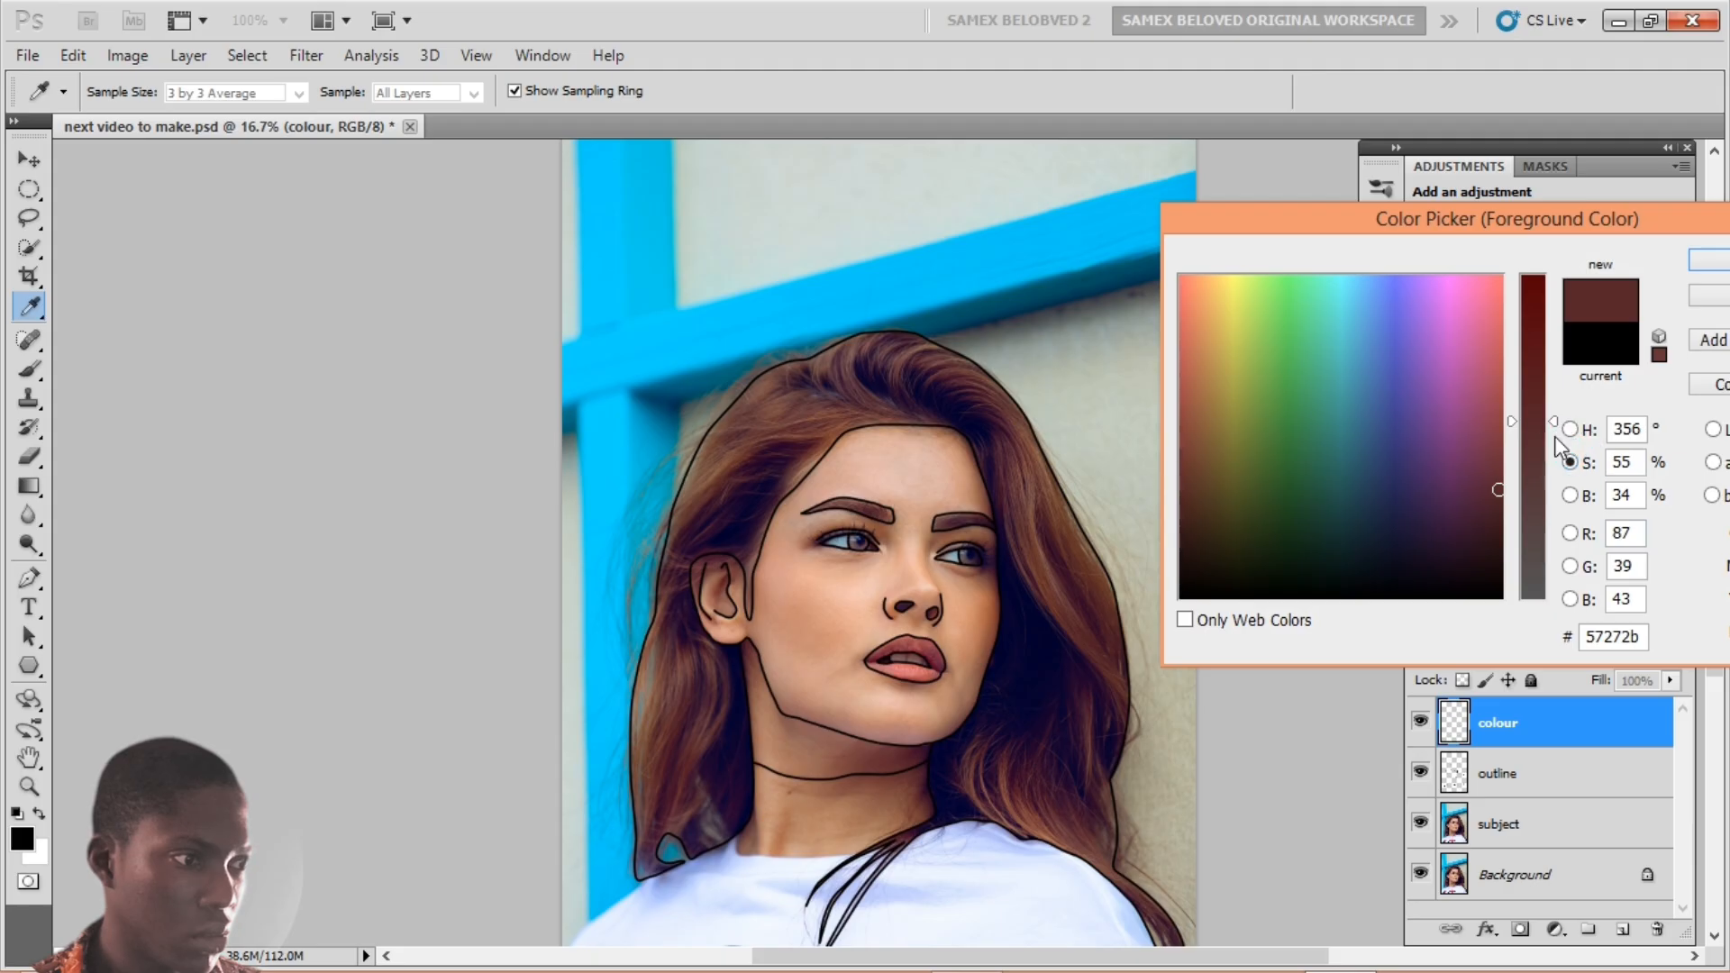
pyautogui.moveTo(1556, 422); pyautogui.dragTo(1558, 405)
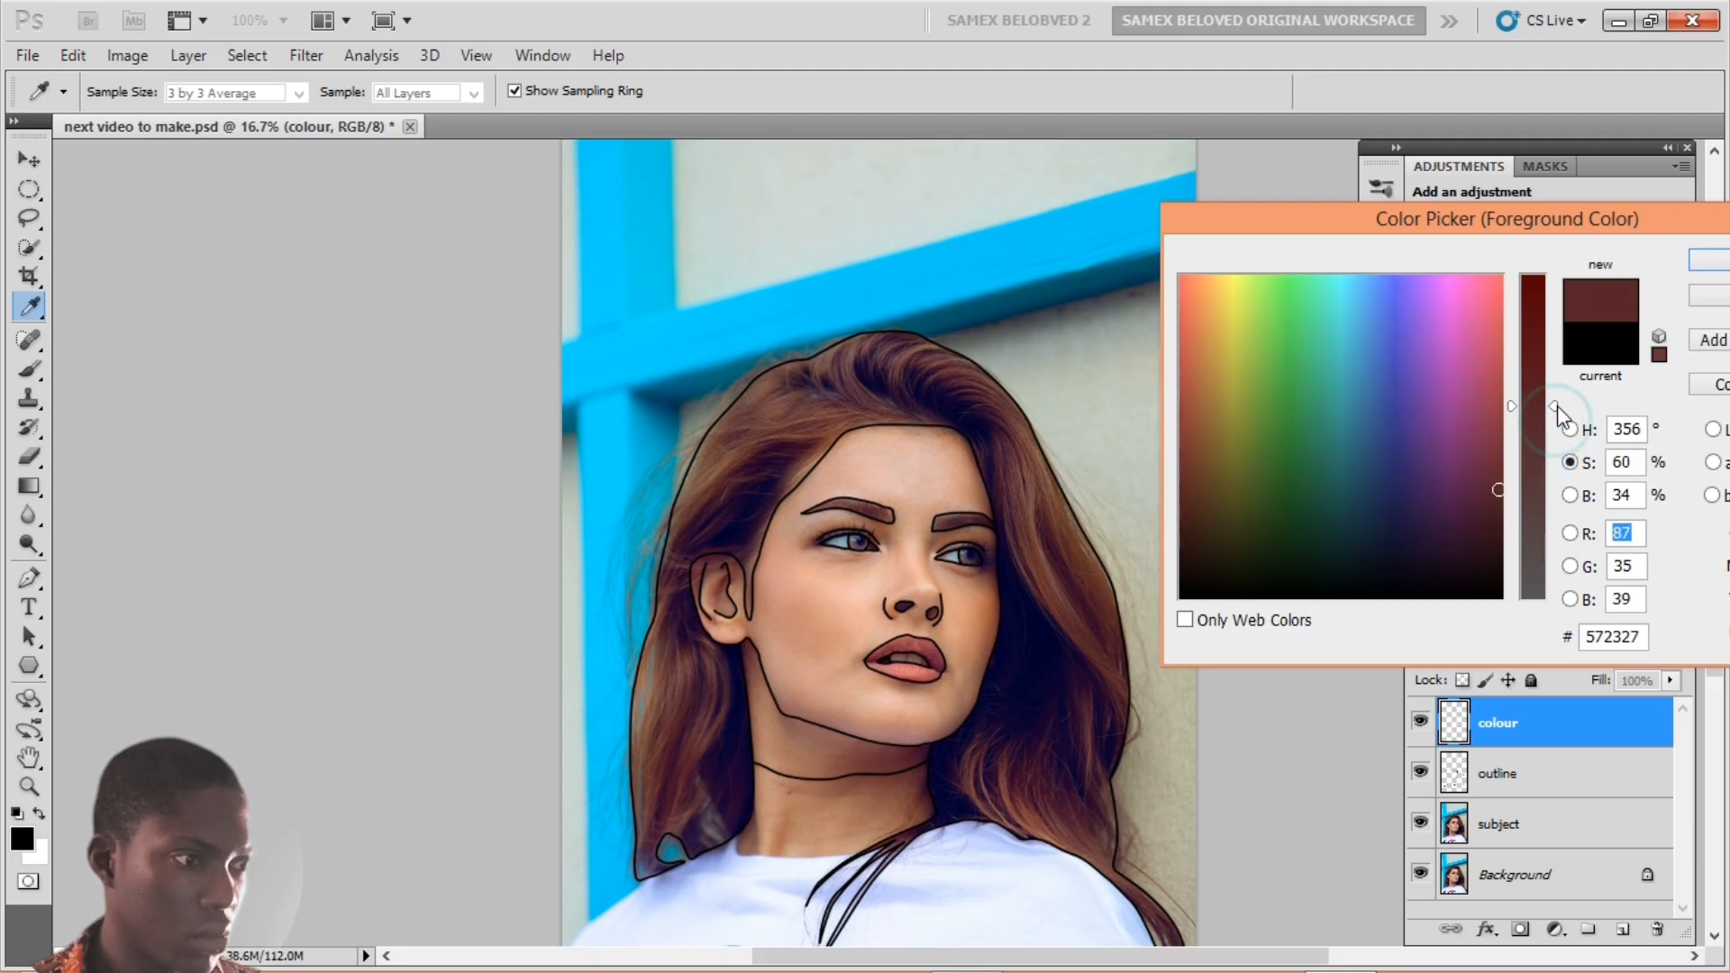
pyautogui.click(1569, 483)
pyautogui.click(1570, 494)
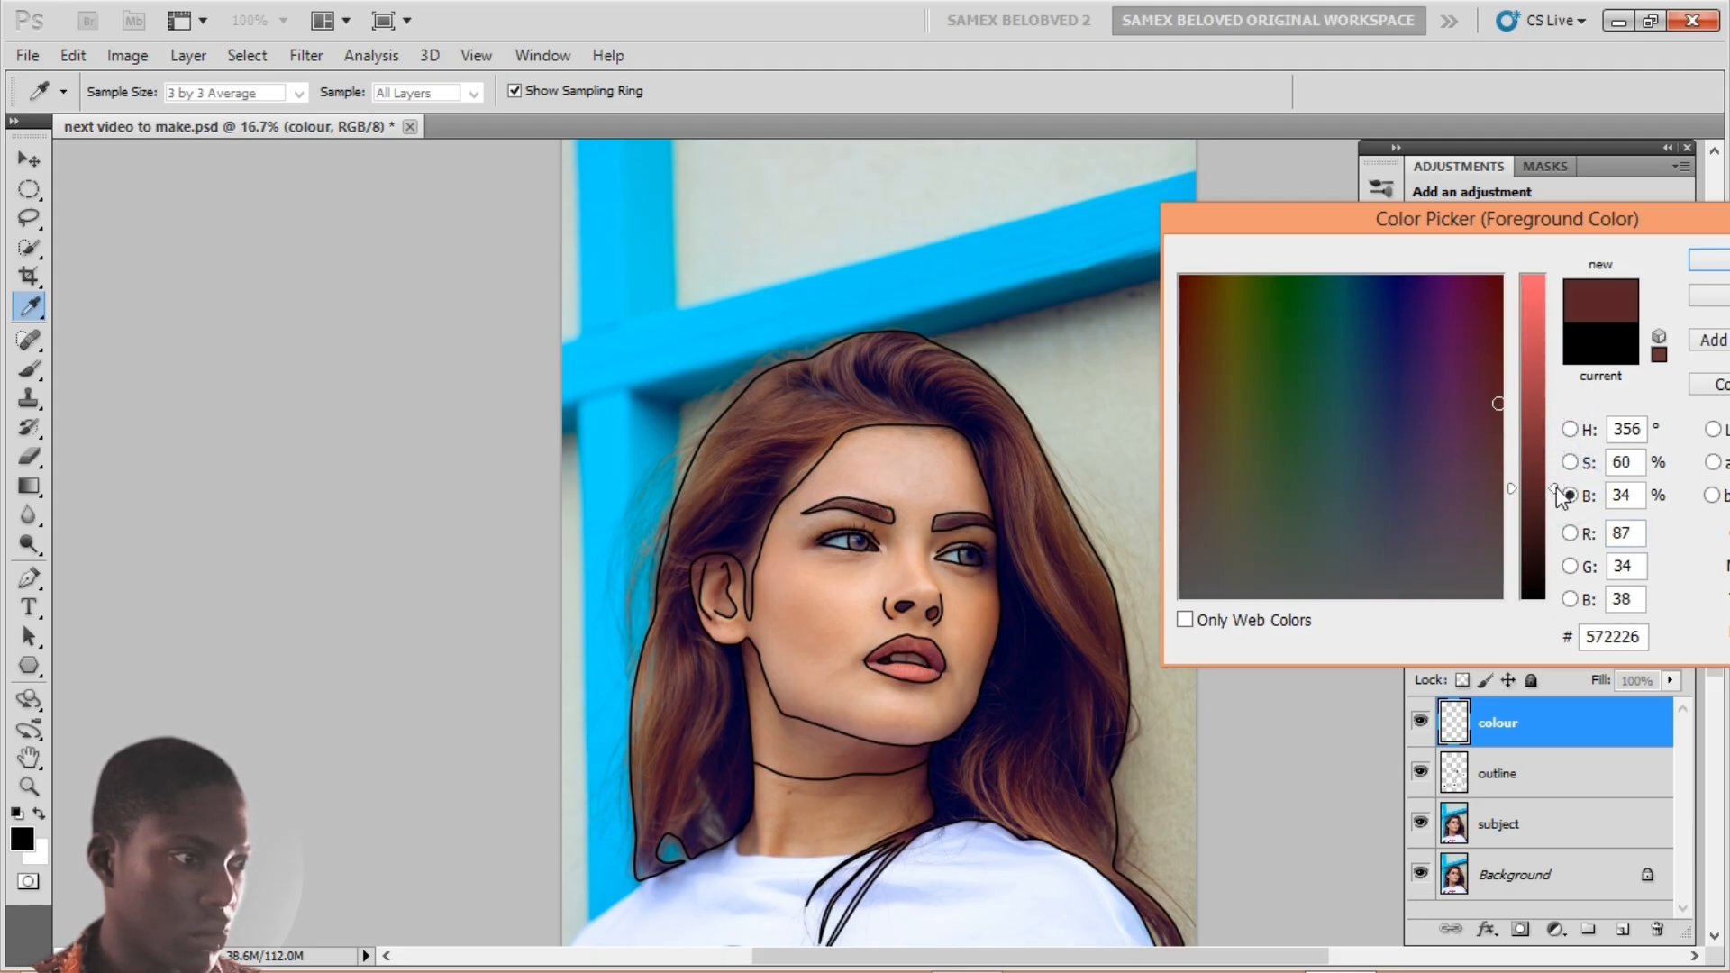
pyautogui.moveTo(1561, 498); pyautogui.dragTo(1560, 514)
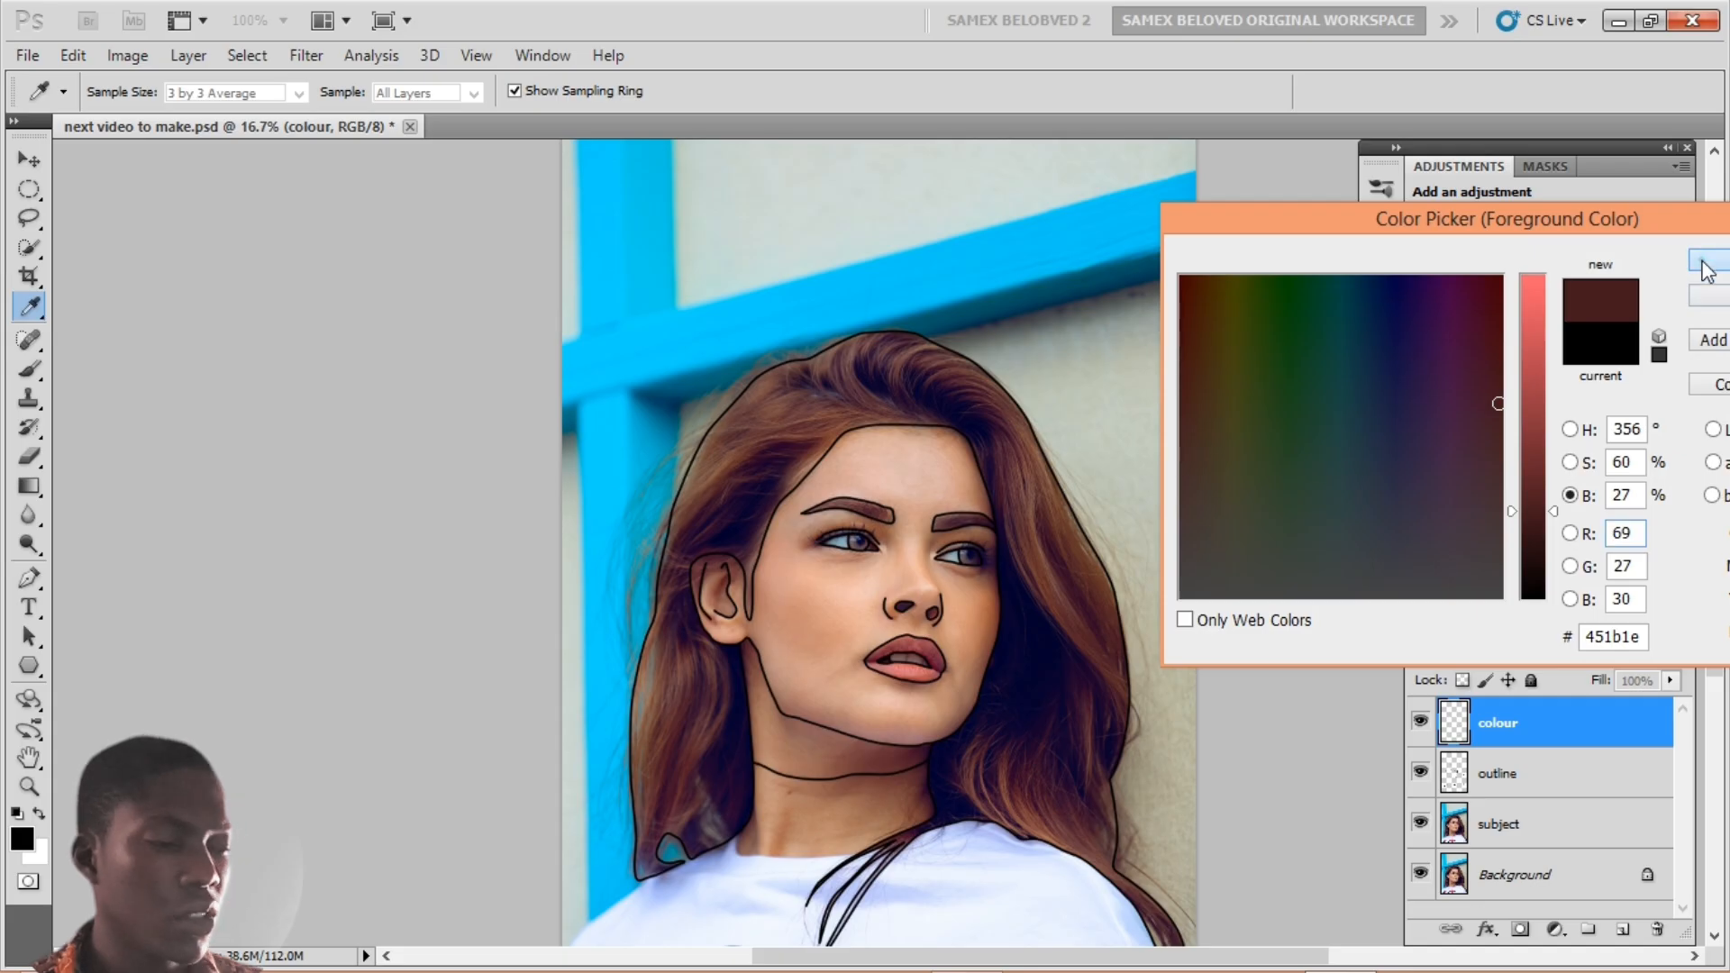
pyautogui.press('Return')
pyautogui.press('p')
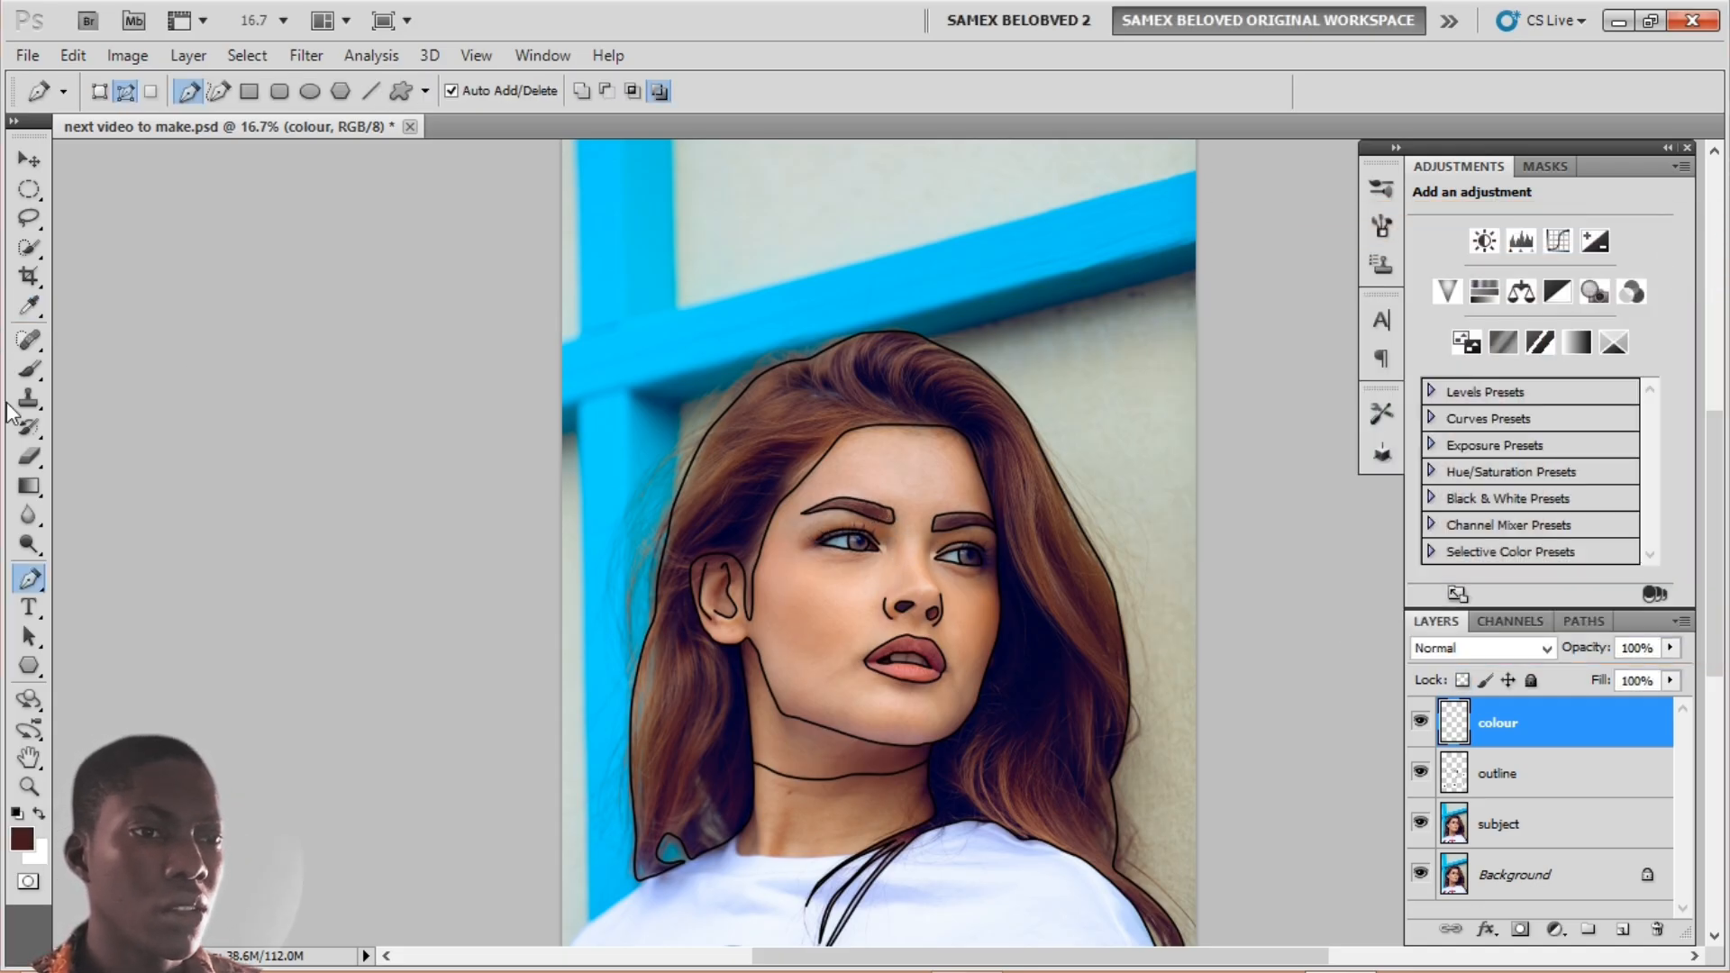
# Step: Magic Wand the hair area on the outline layer and zoom to 100% to check its edge
pyautogui.moveTo(36, 240); pyautogui.dragTo(117, 270)
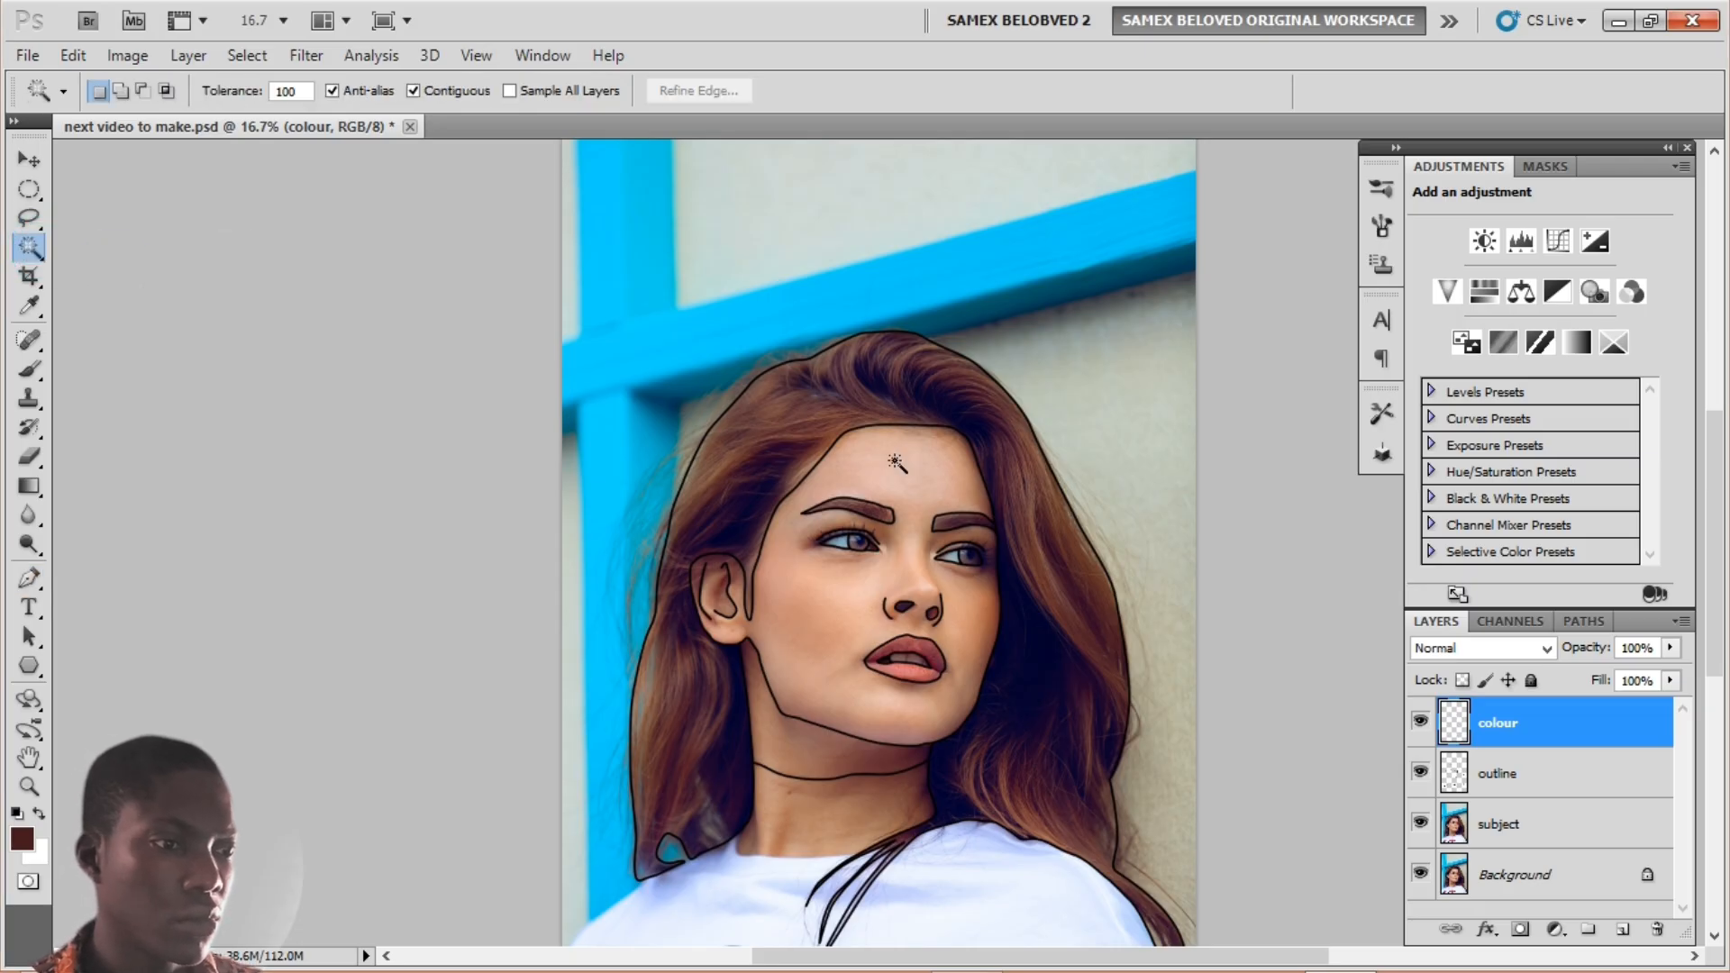
pyautogui.click(1550, 783)
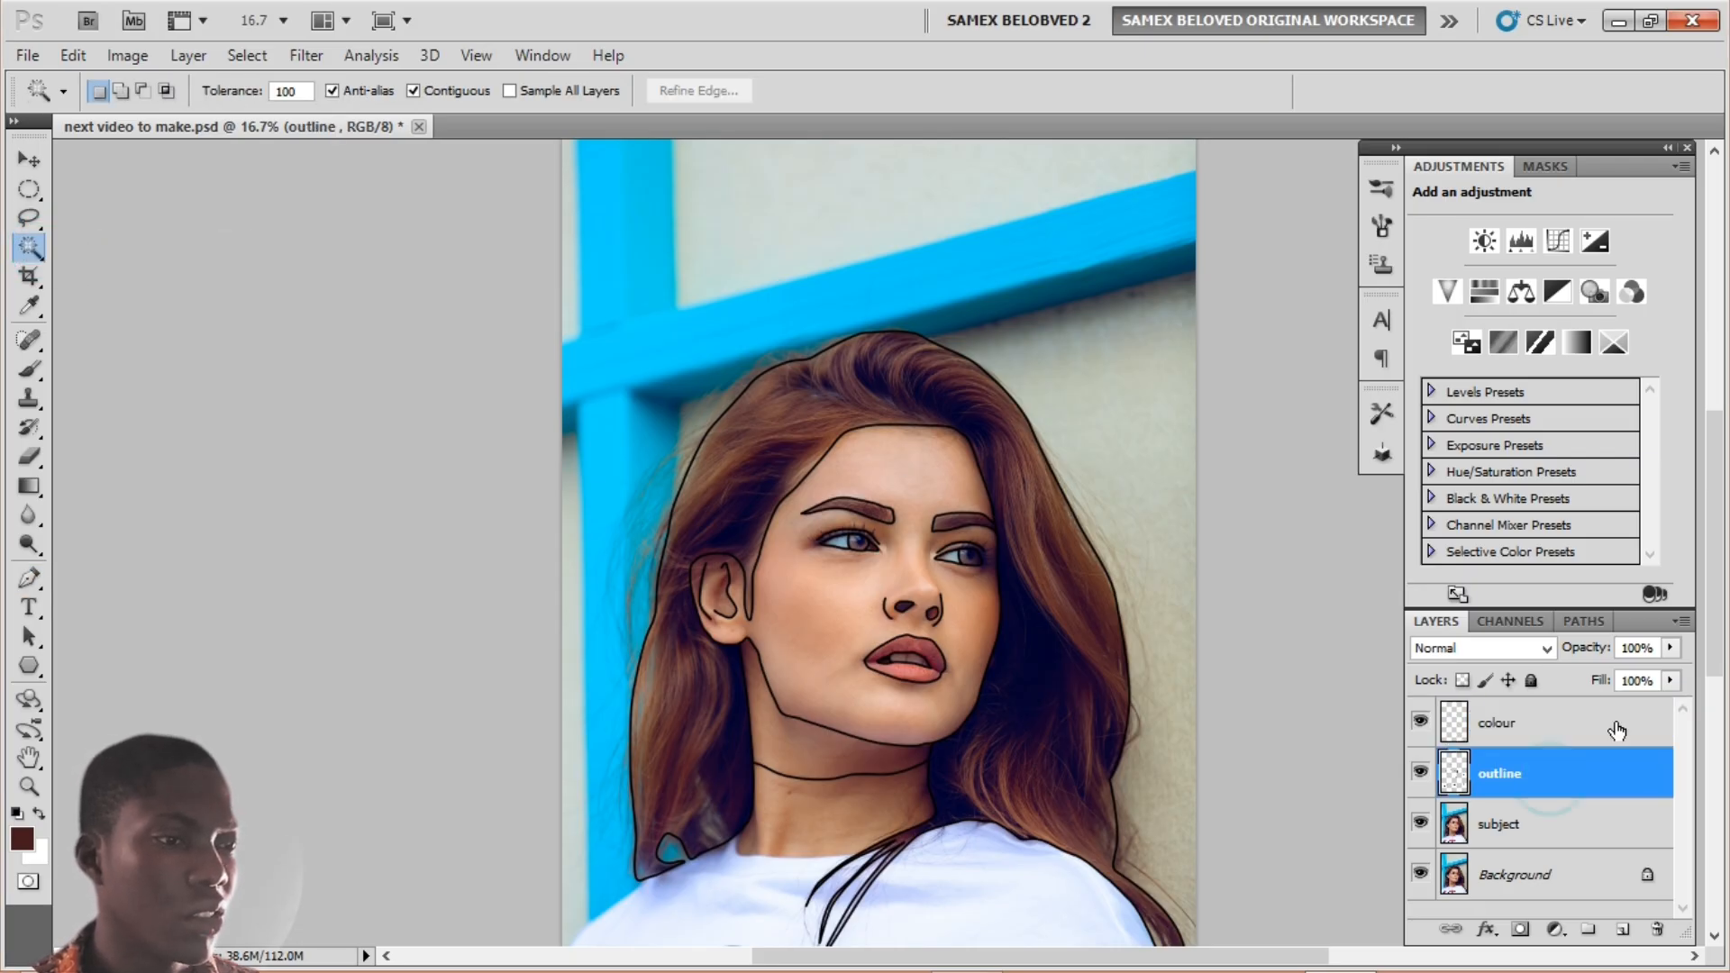
pyautogui.click(762, 433)
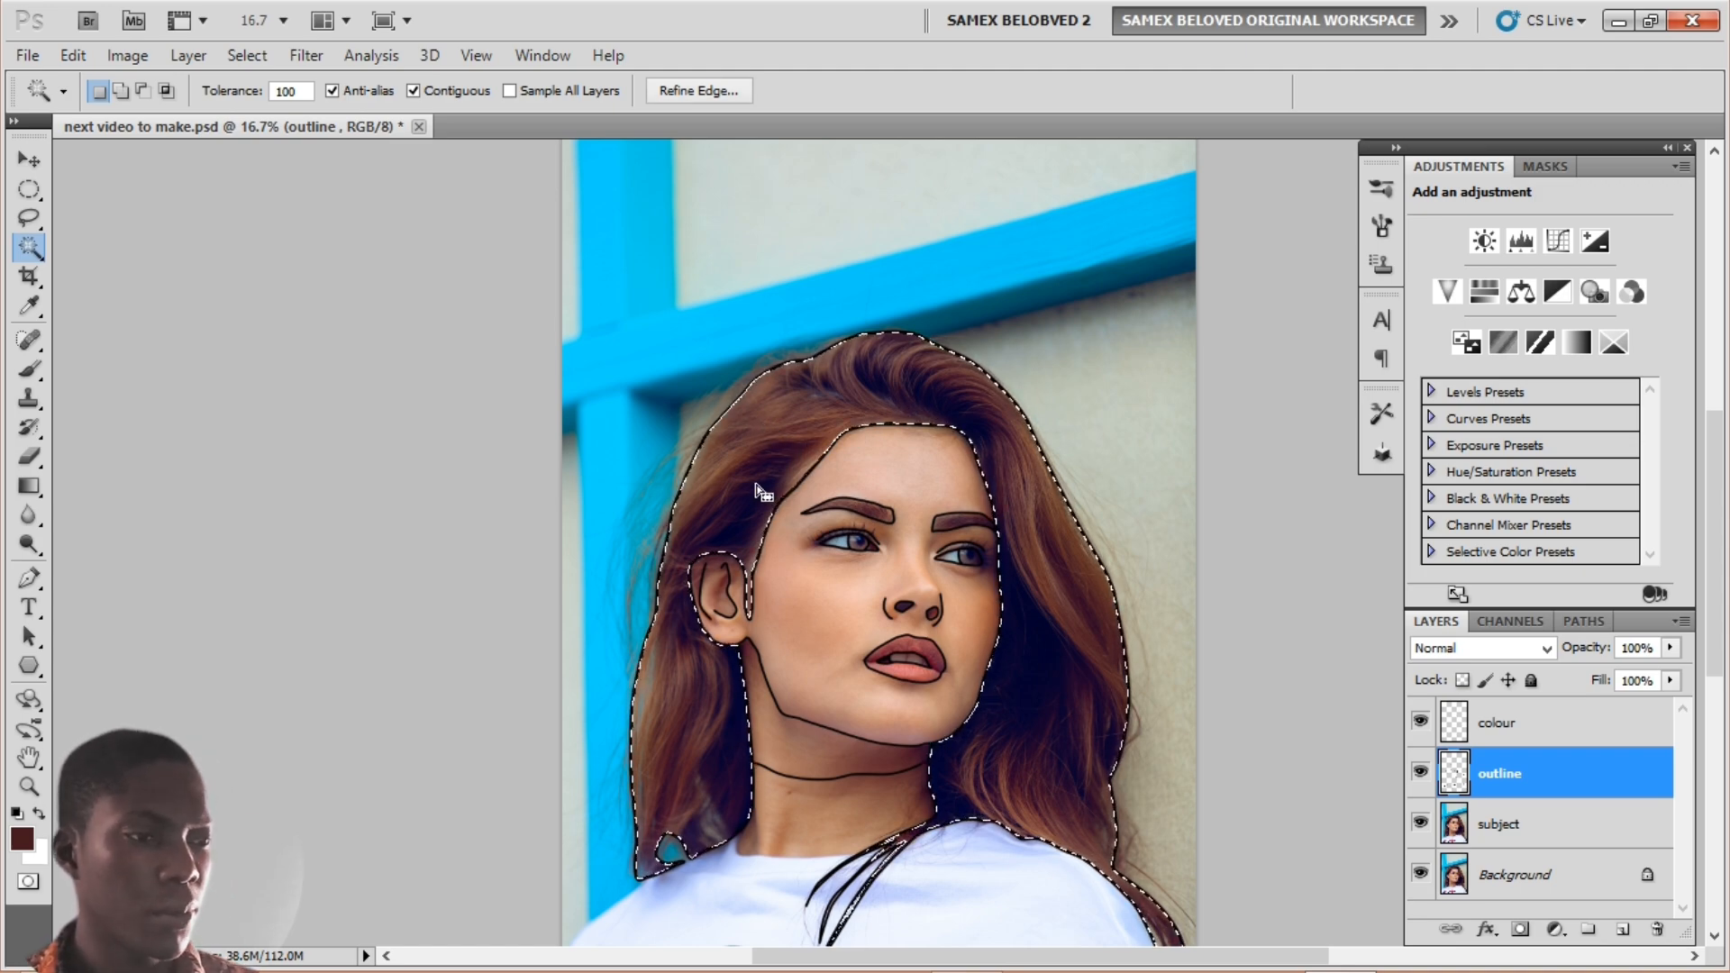
pyautogui.hotkey('ctrl', '+')
pyautogui.hotkey('ctrl', '+')
pyautogui.hotkey('ctrl', '+')
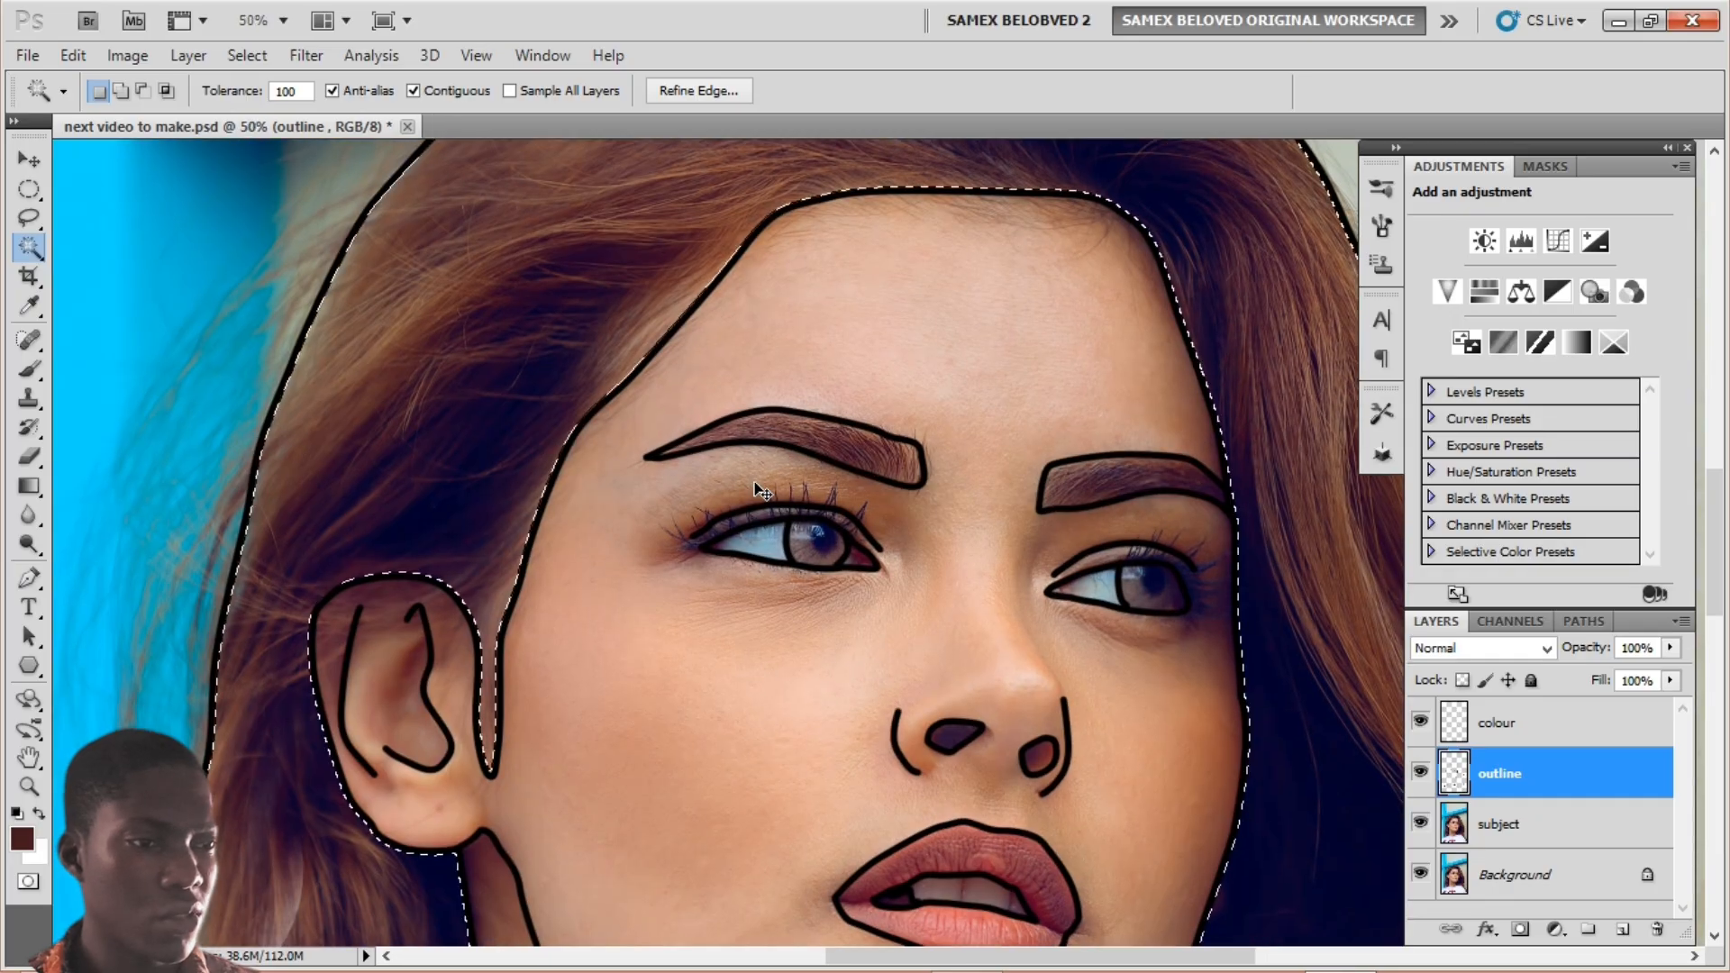
pyautogui.hotkey('ctrl', '+')
pyautogui.hotkey('ctrl', '+')
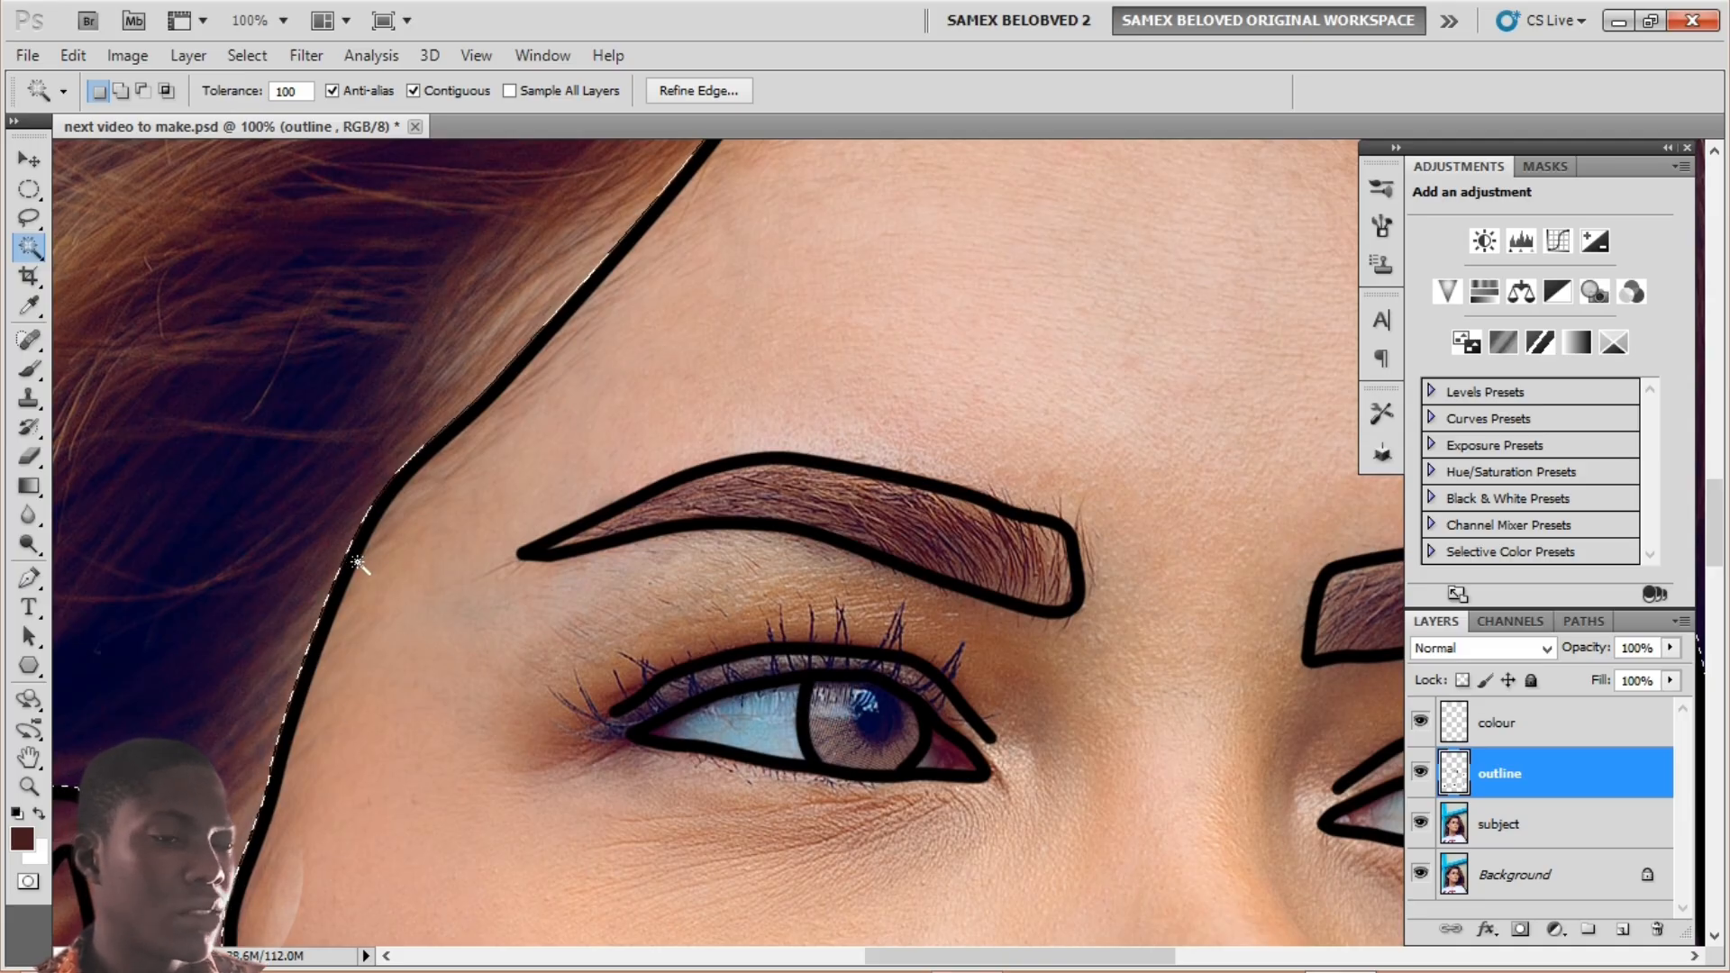
# Step: Expand the hair selection by 1 pixel
pyautogui.click(235, 56)
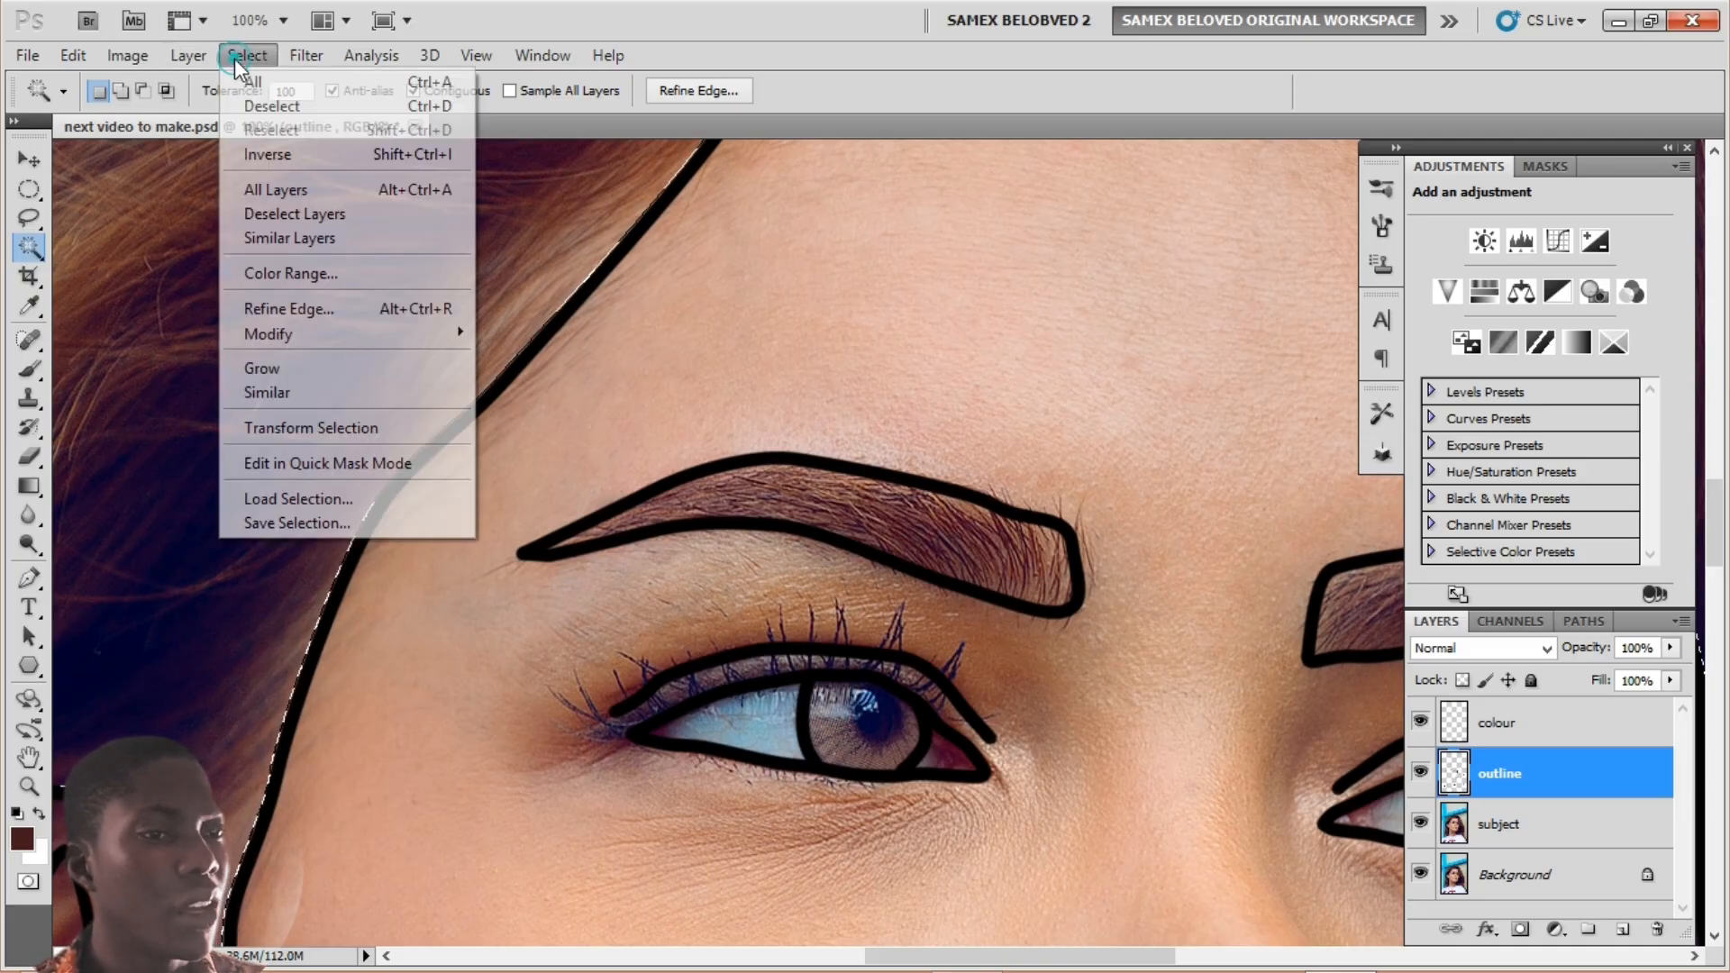
pyautogui.moveTo(306, 336)
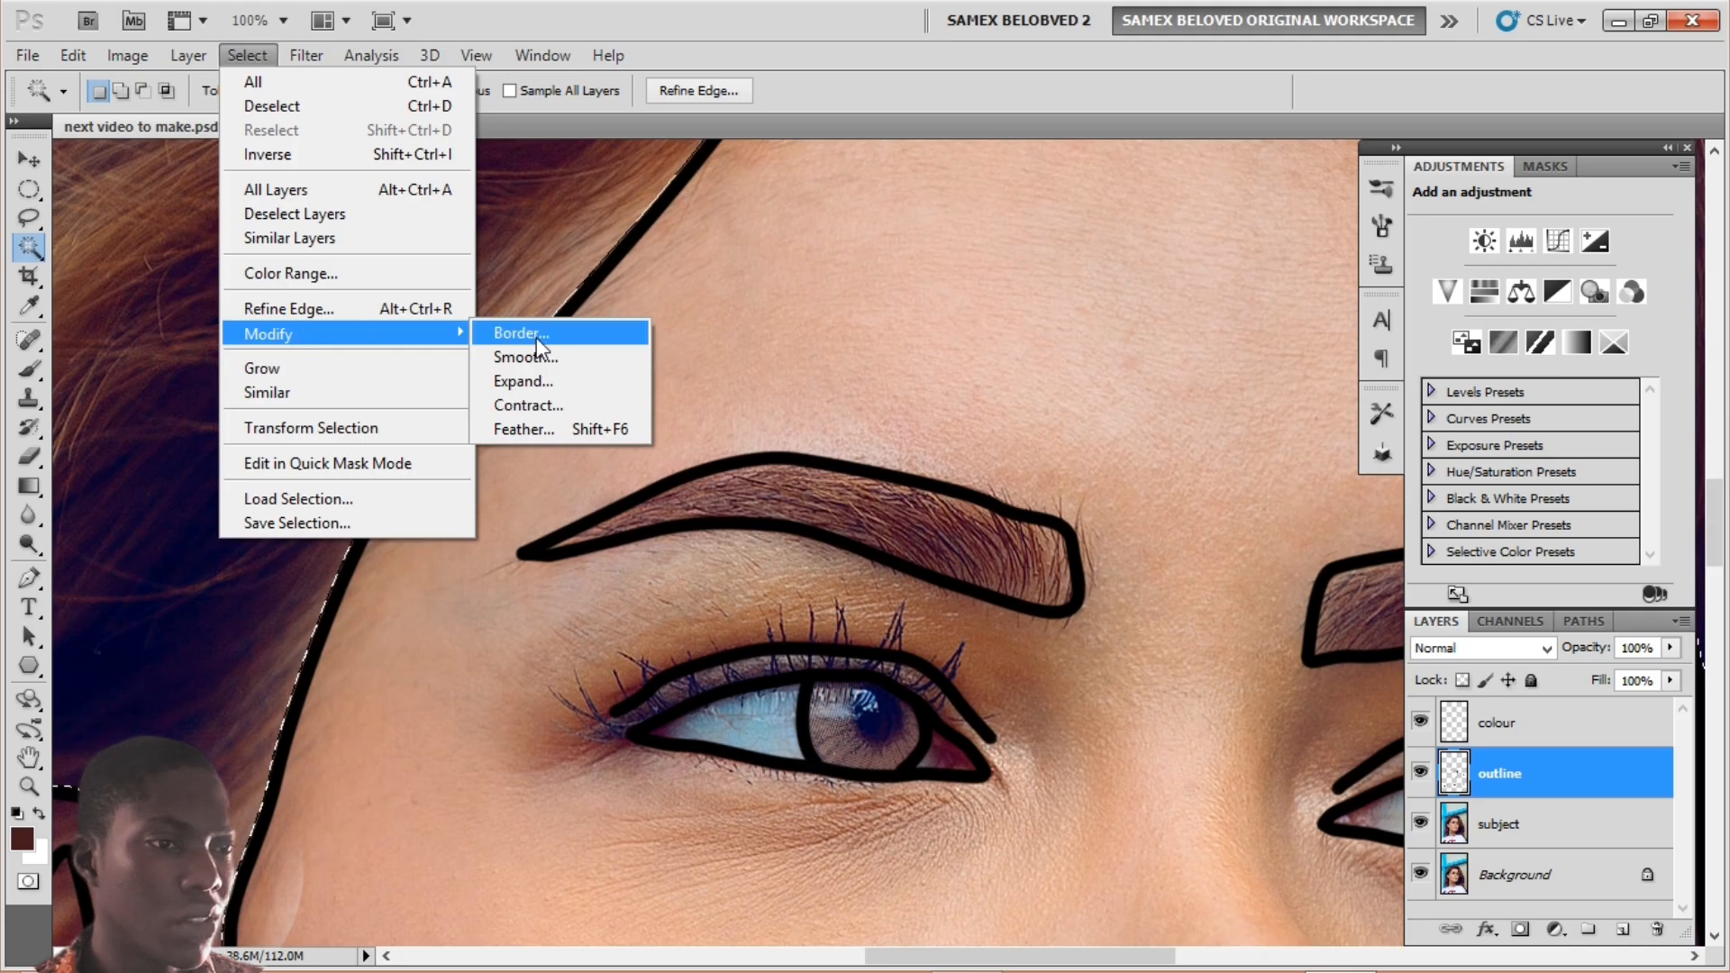
pyautogui.click(537, 380)
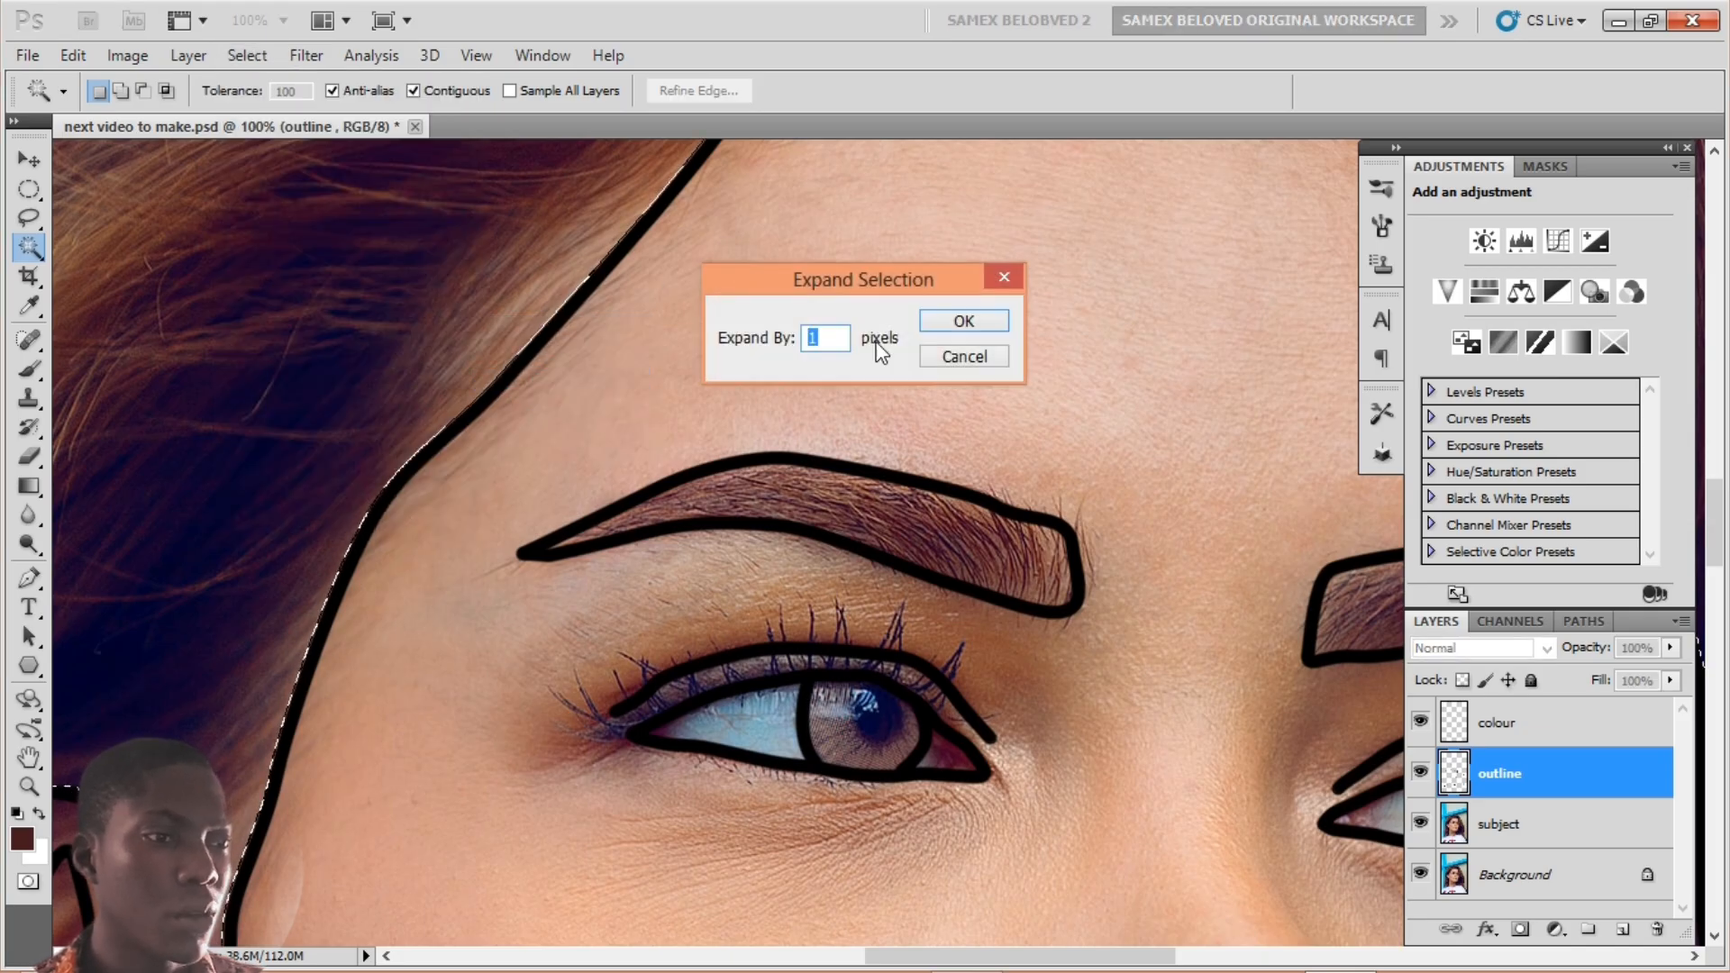
pyautogui.click(973, 327)
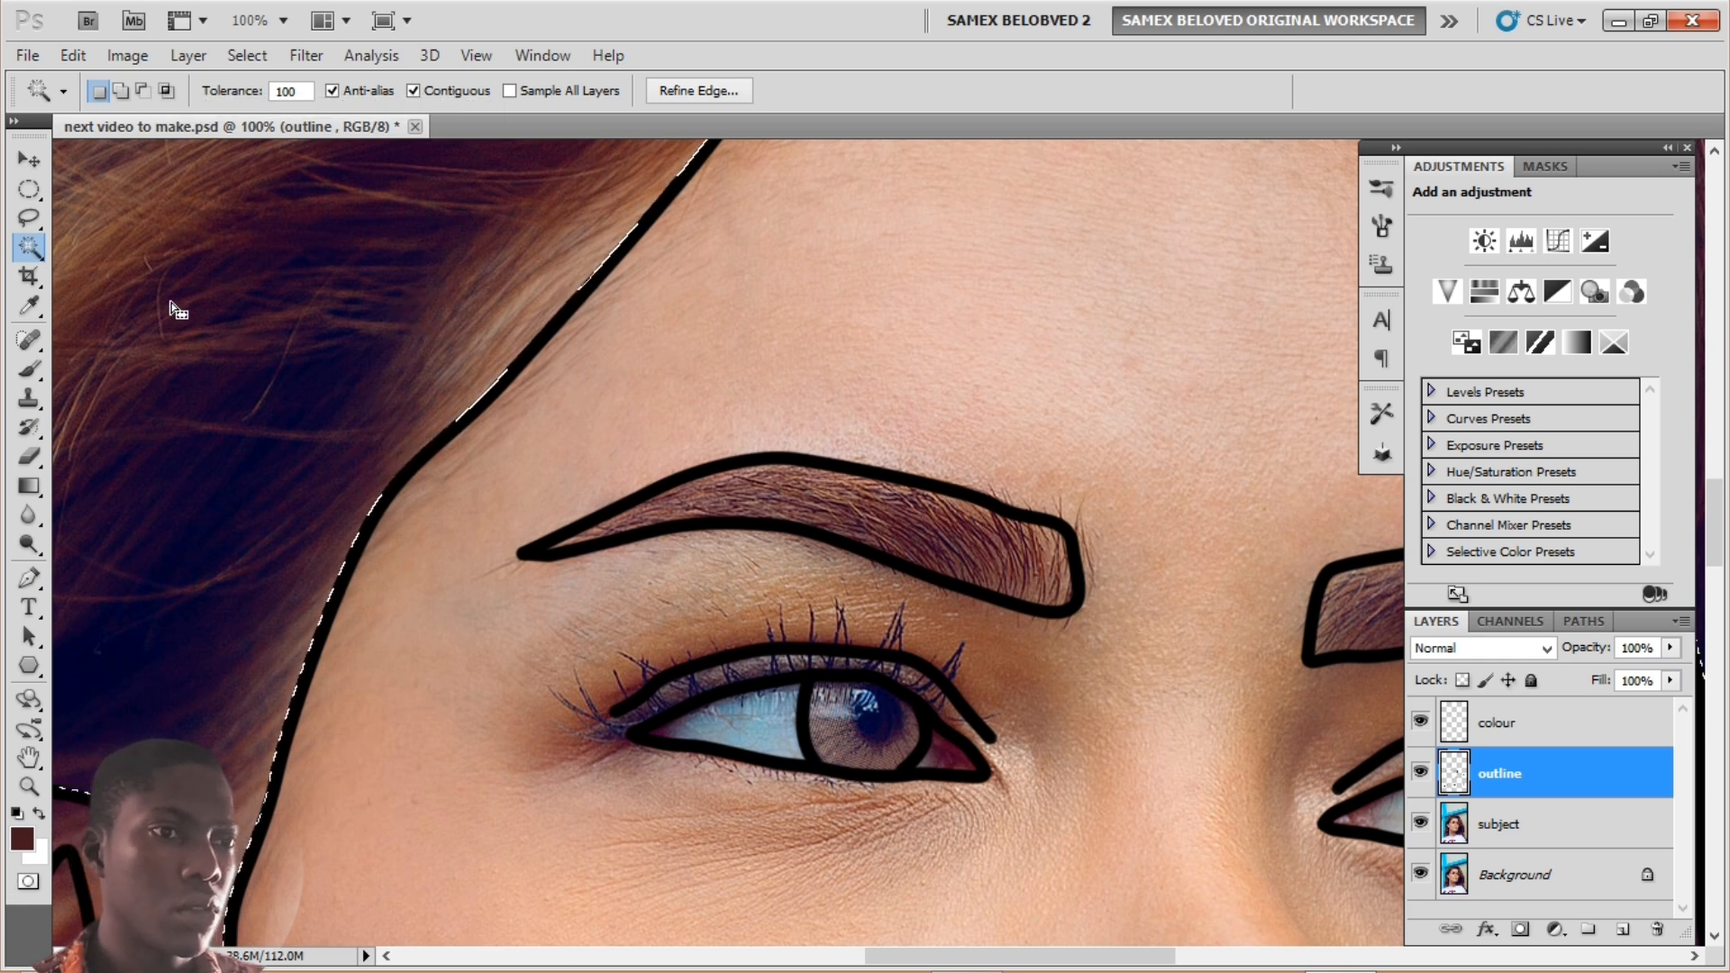
# Step: Fill the selection with the foreground brown on the outline layer, then undo the fill
pyautogui.click(30, 188)
pyautogui.rightClick(315, 229)
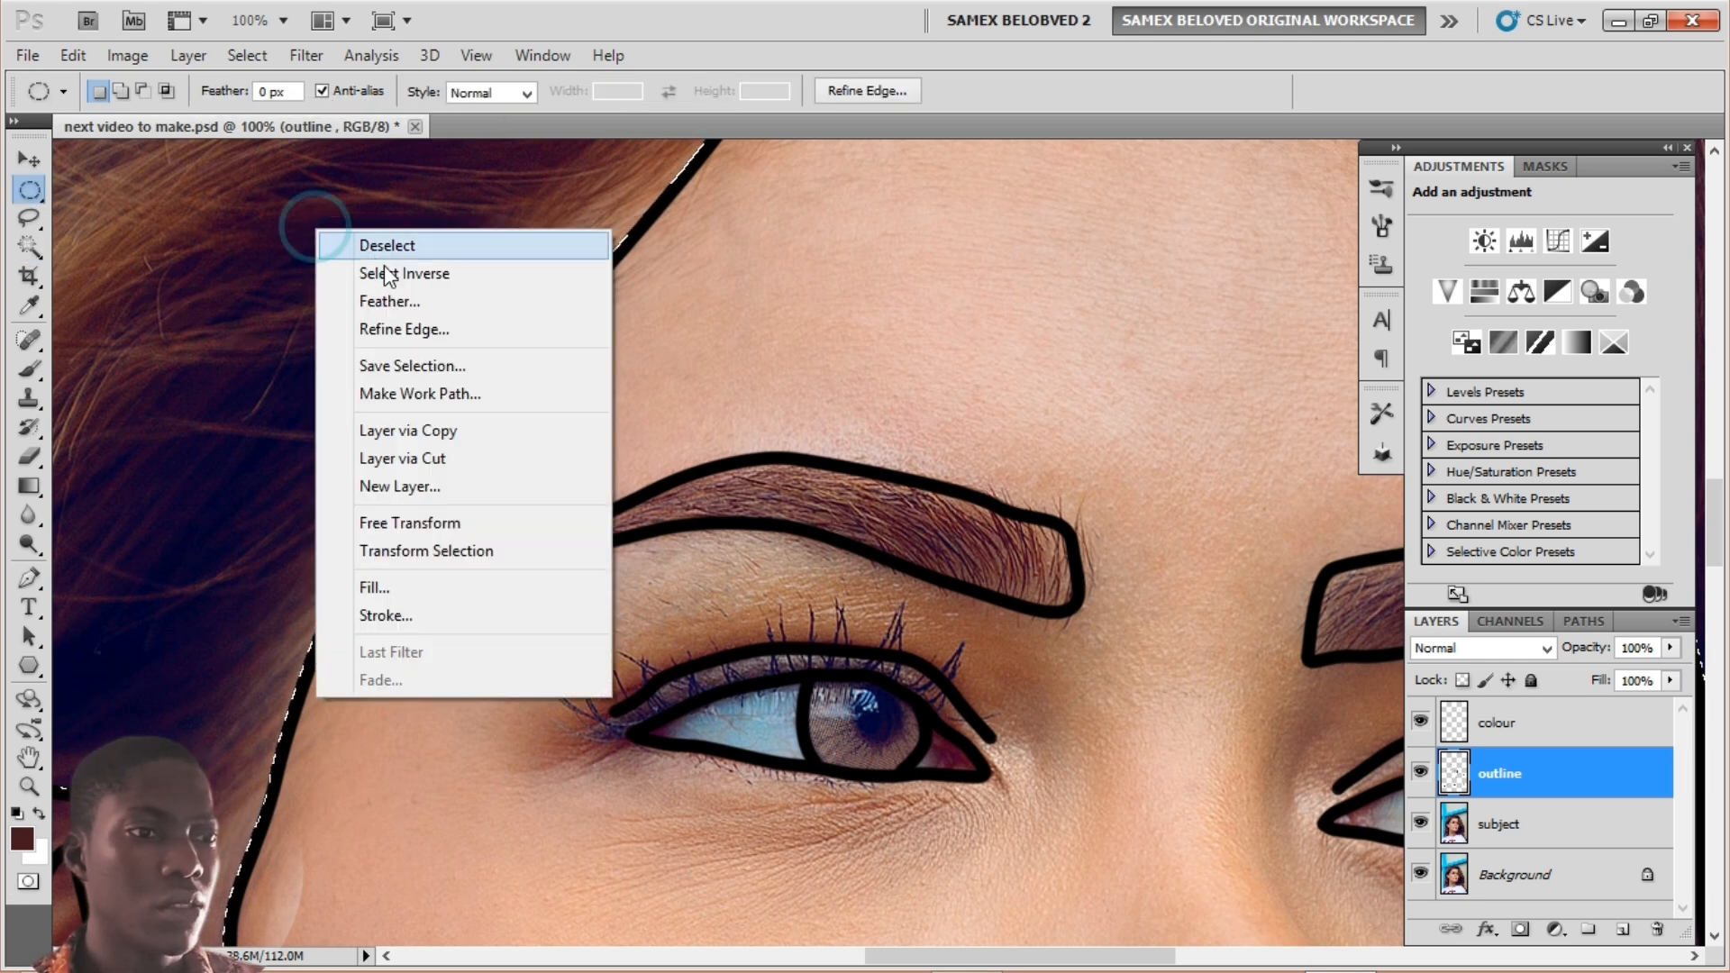
pyautogui.click(397, 591)
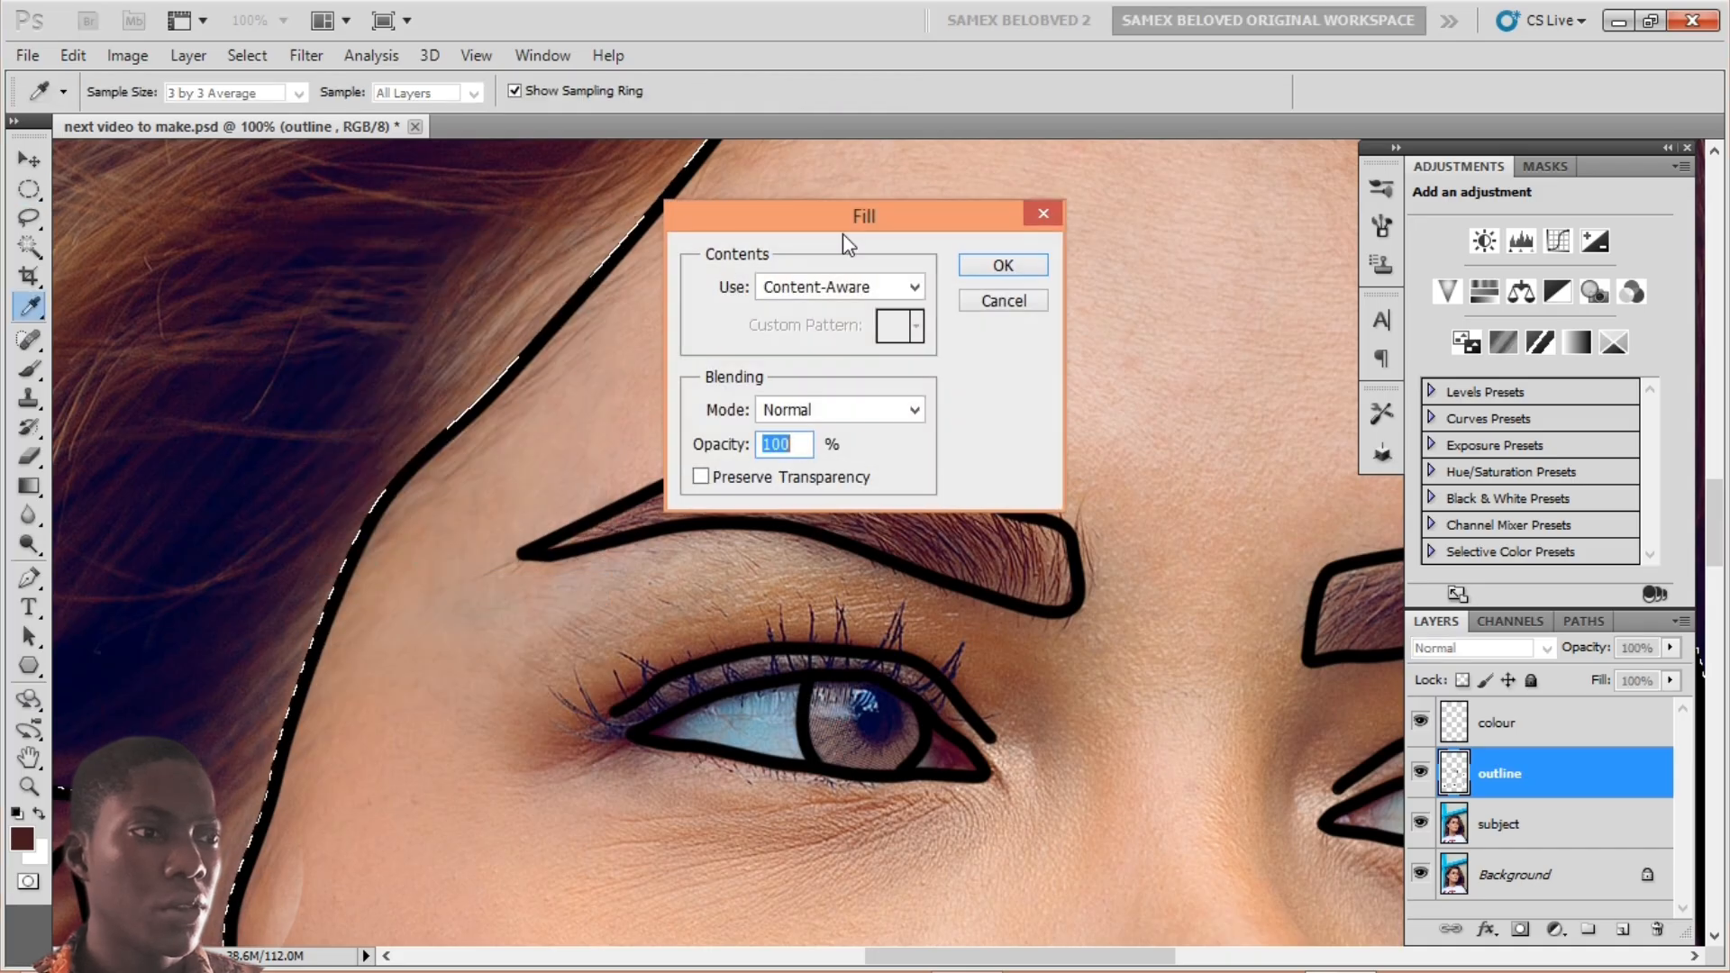
pyautogui.click(820, 286)
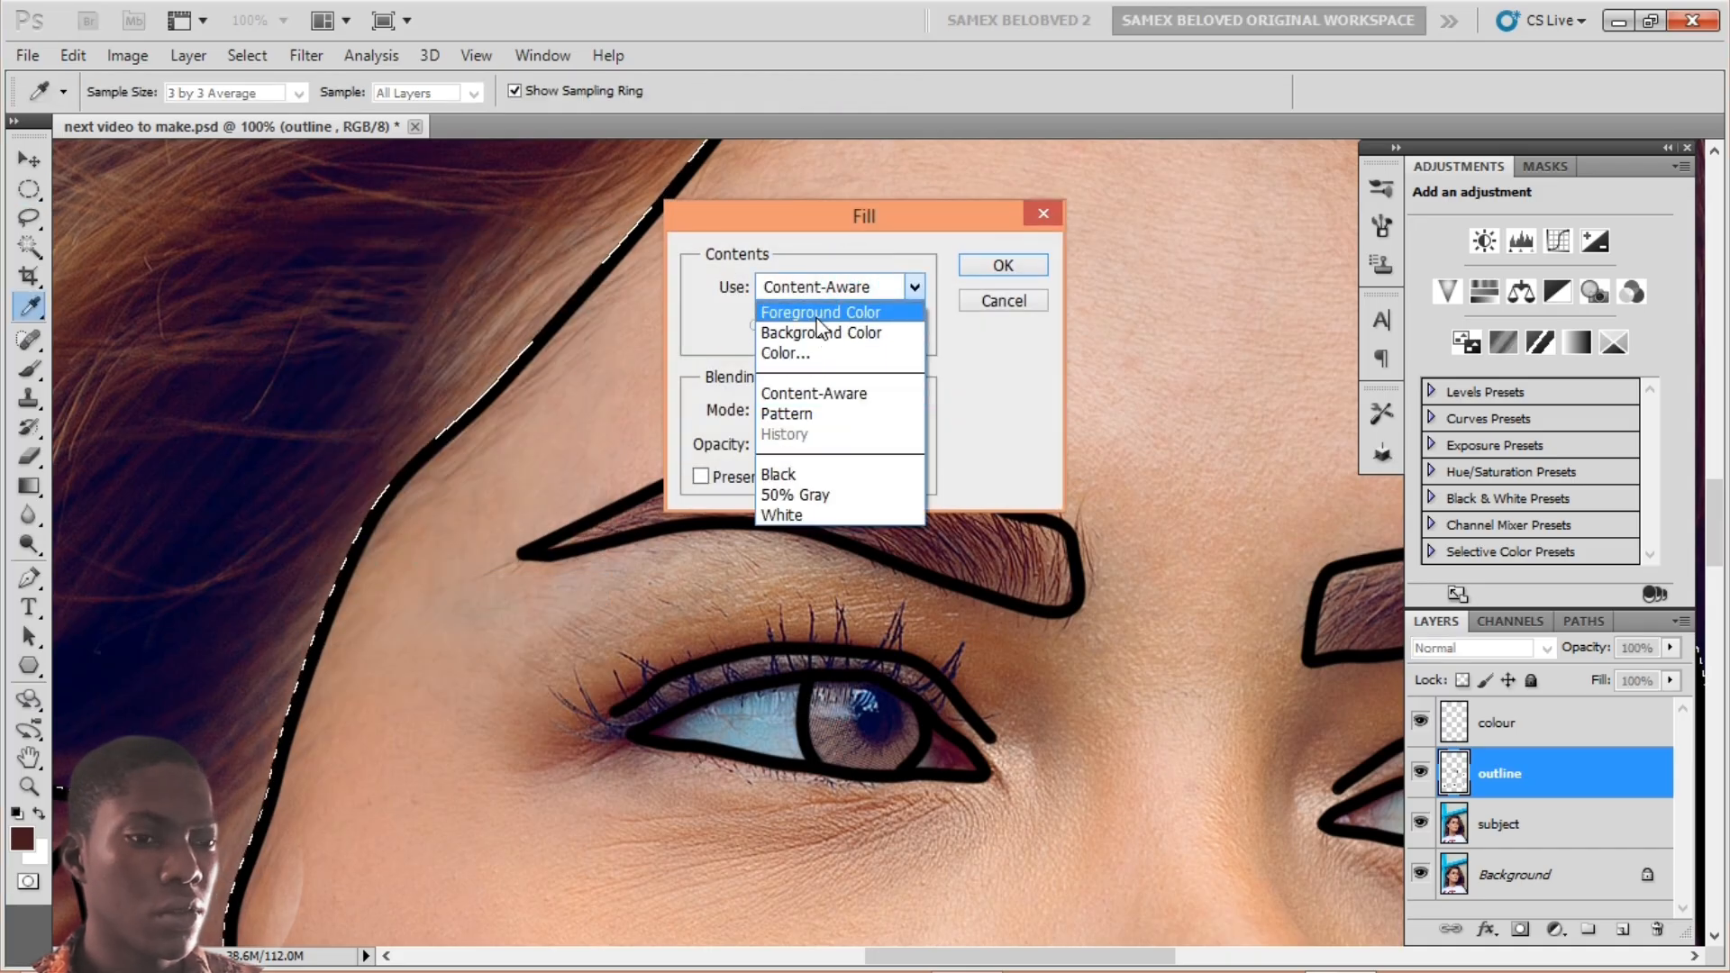
pyautogui.click(793, 312)
pyautogui.click(1003, 266)
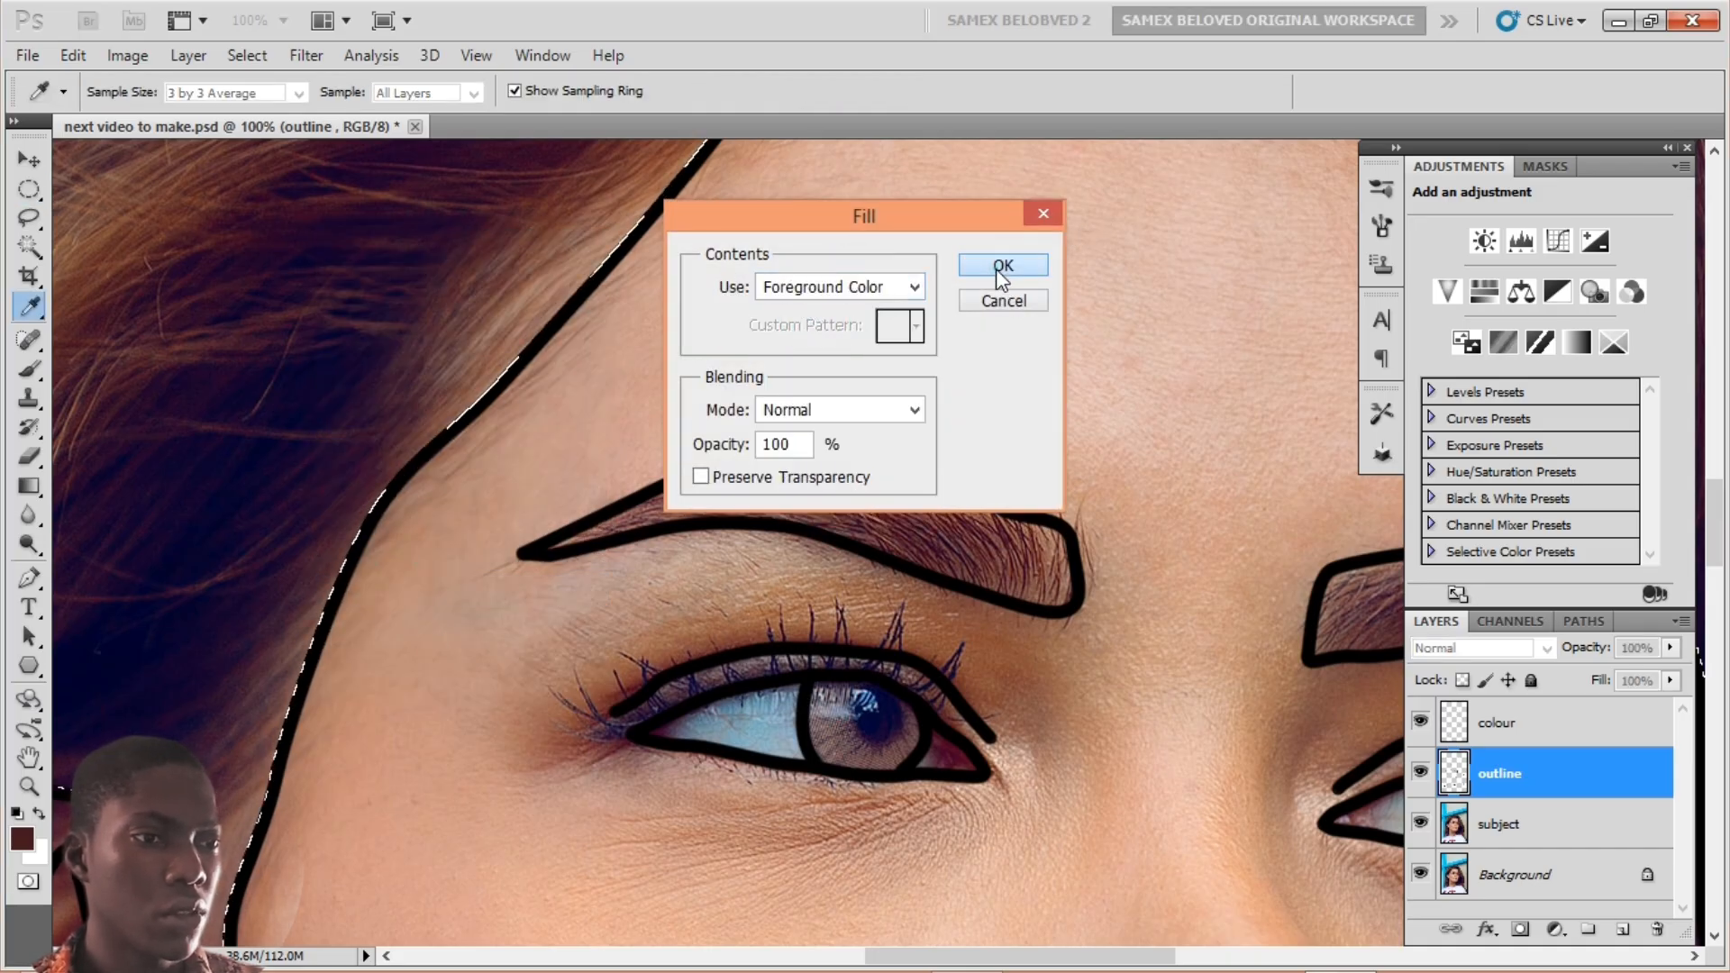
pyautogui.press('m')
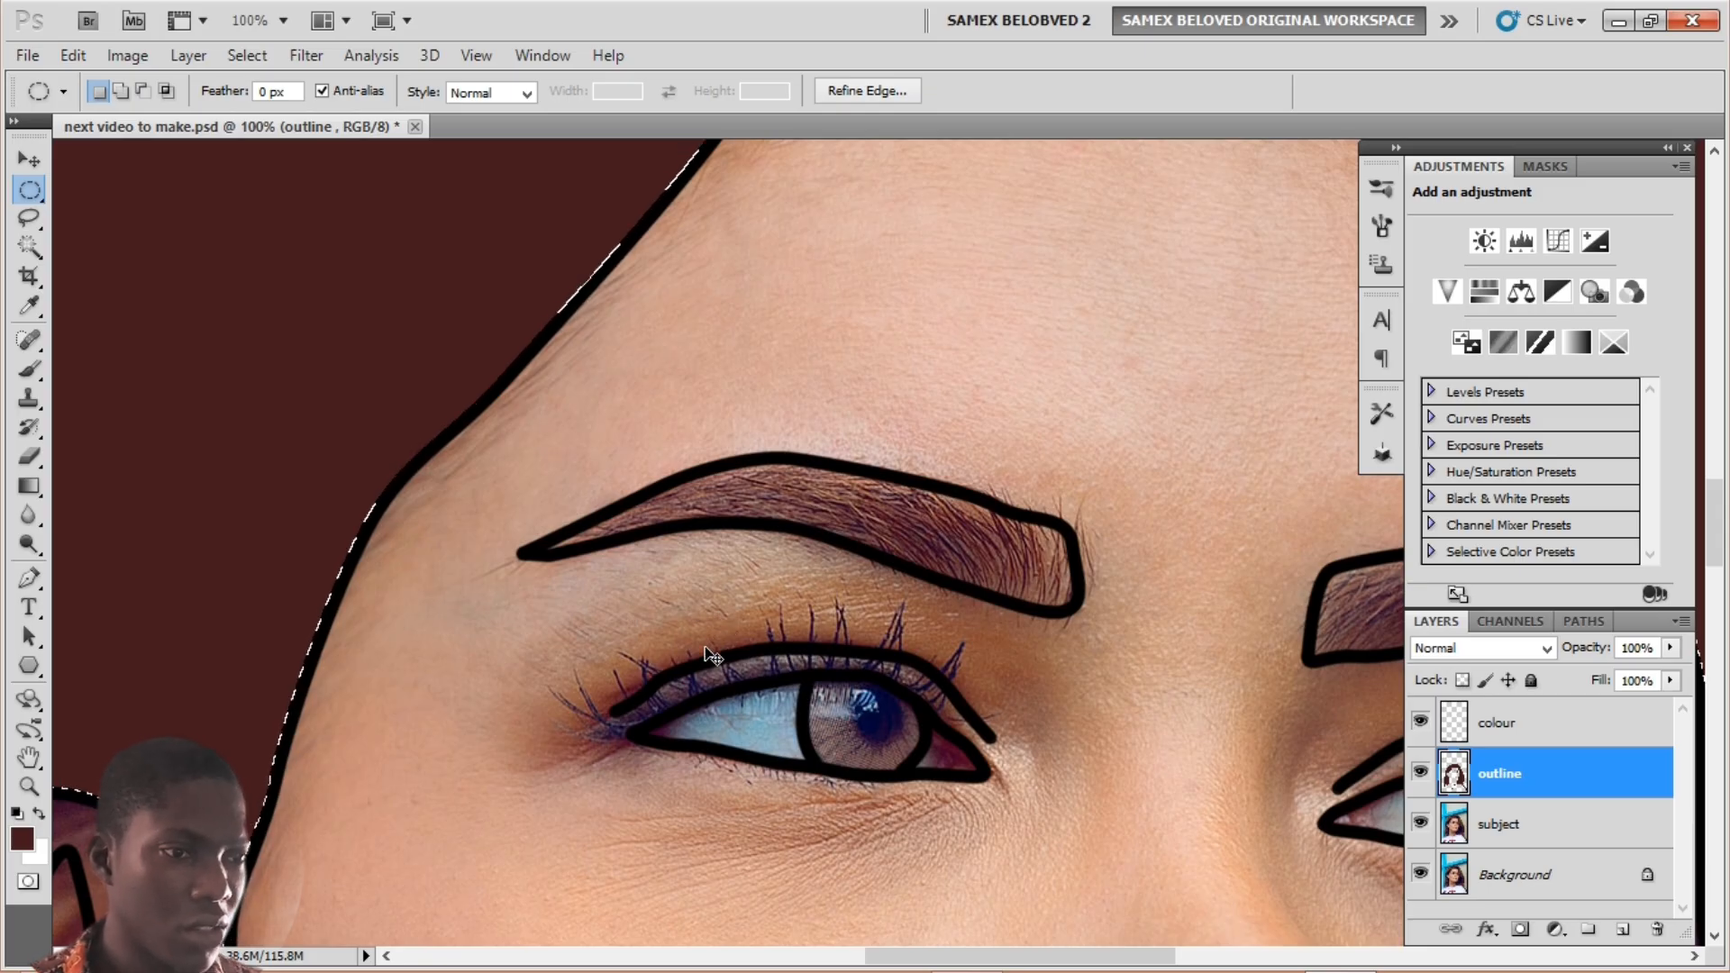
pyautogui.hotkey('ctrl', 'z')
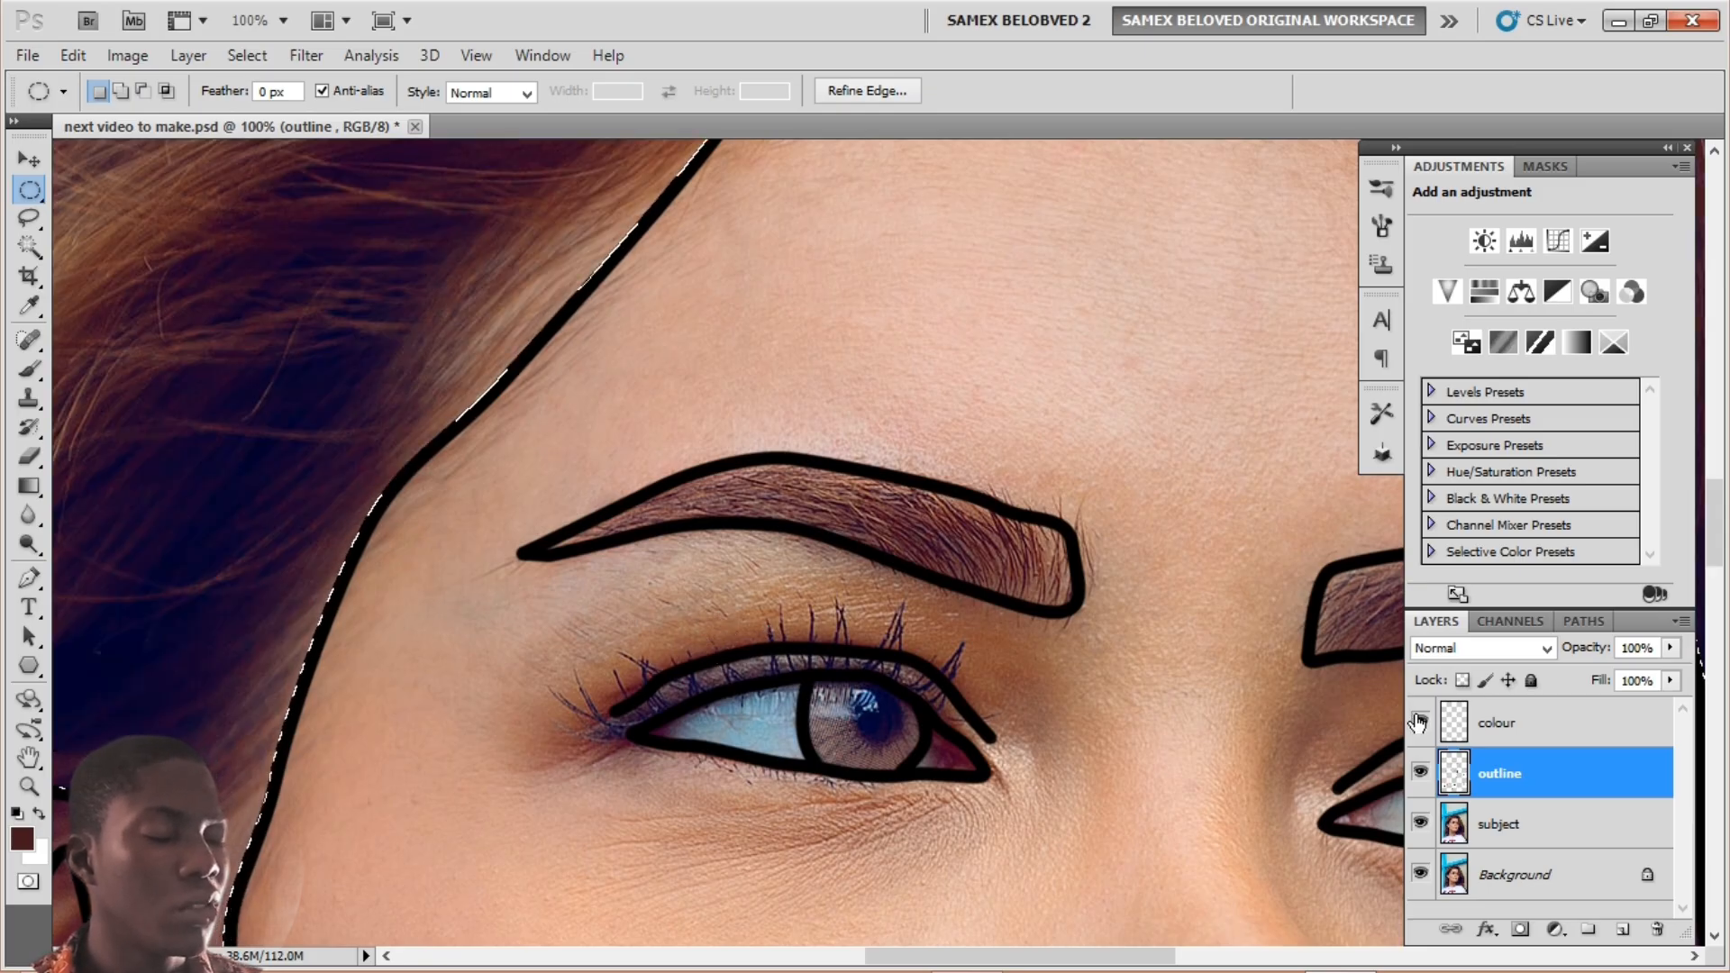
# Step: Fill the hair selection with dark brown on the colour layer, deselect, and view at 50%
pyautogui.click(1579, 726)
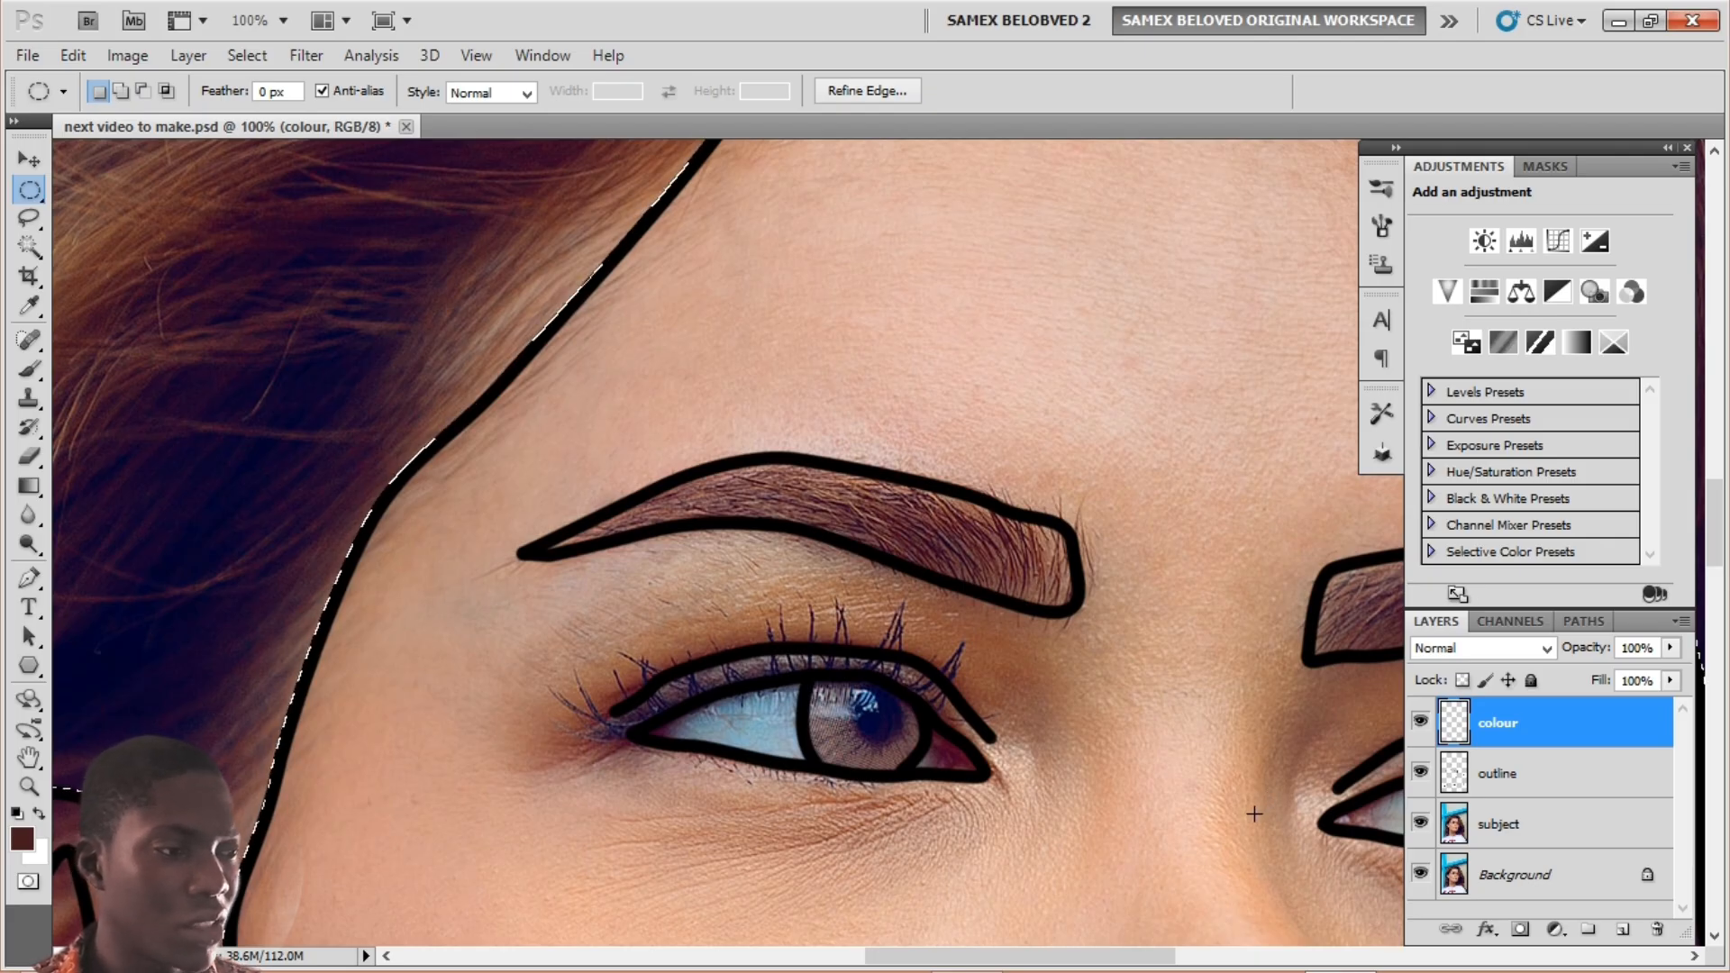
pyautogui.rightClick(293, 339)
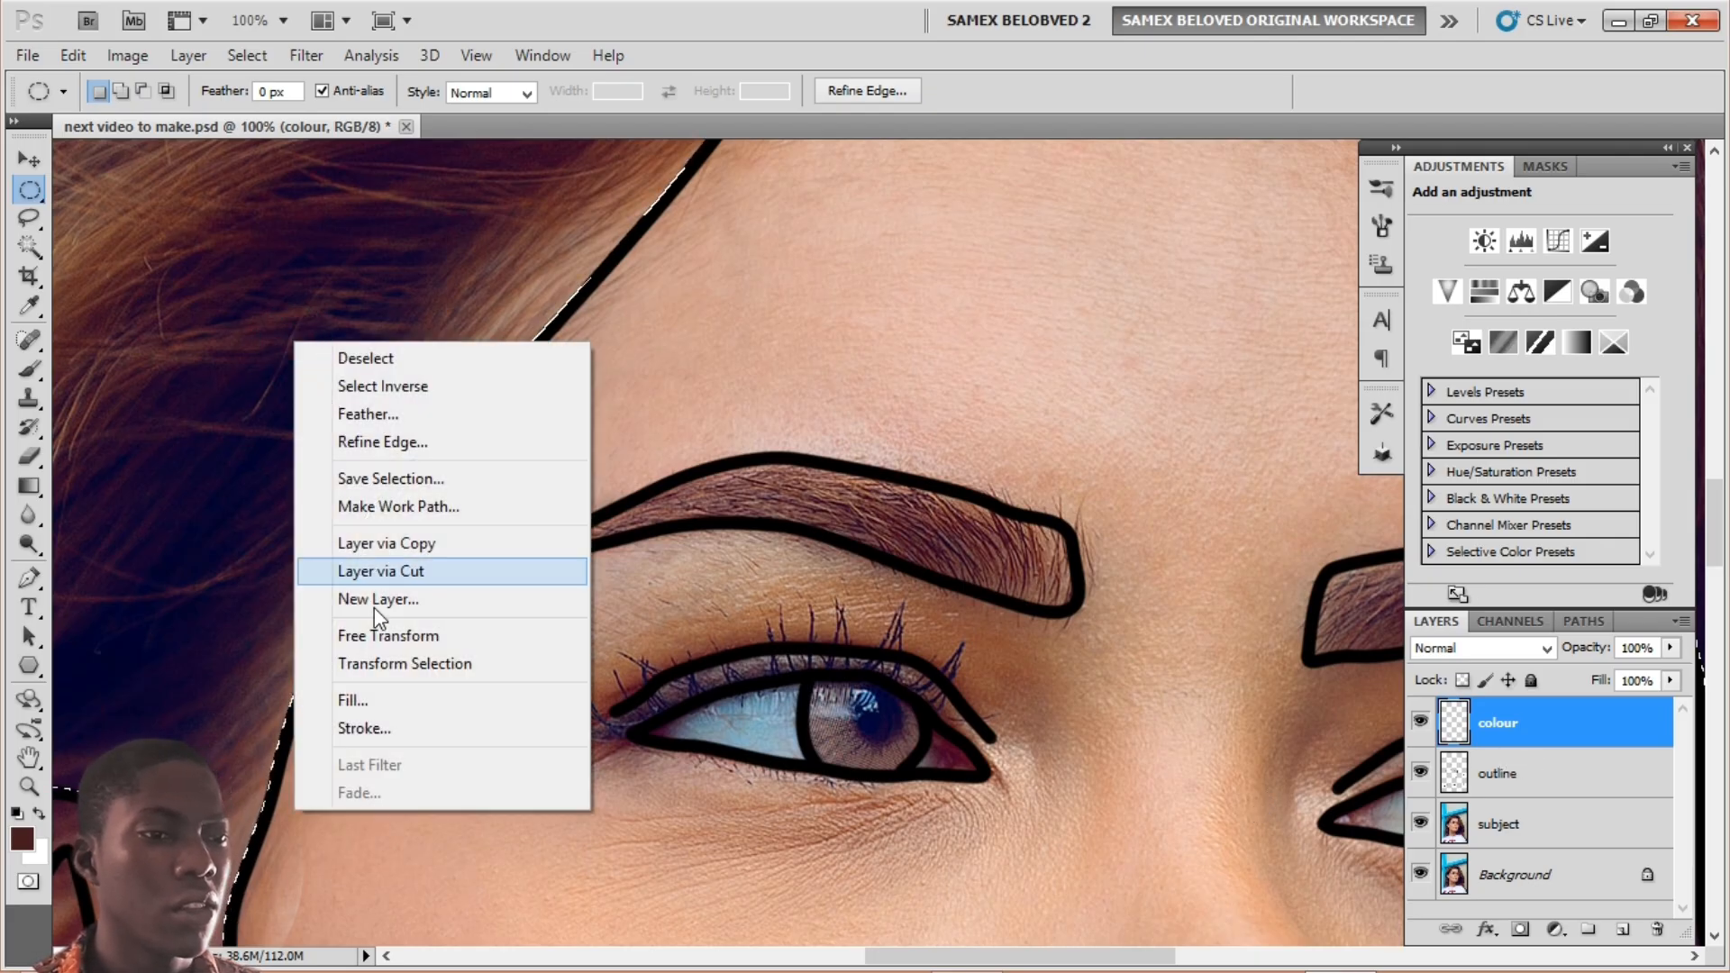
pyautogui.click(379, 700)
pyautogui.click(999, 266)
pyautogui.press('m')
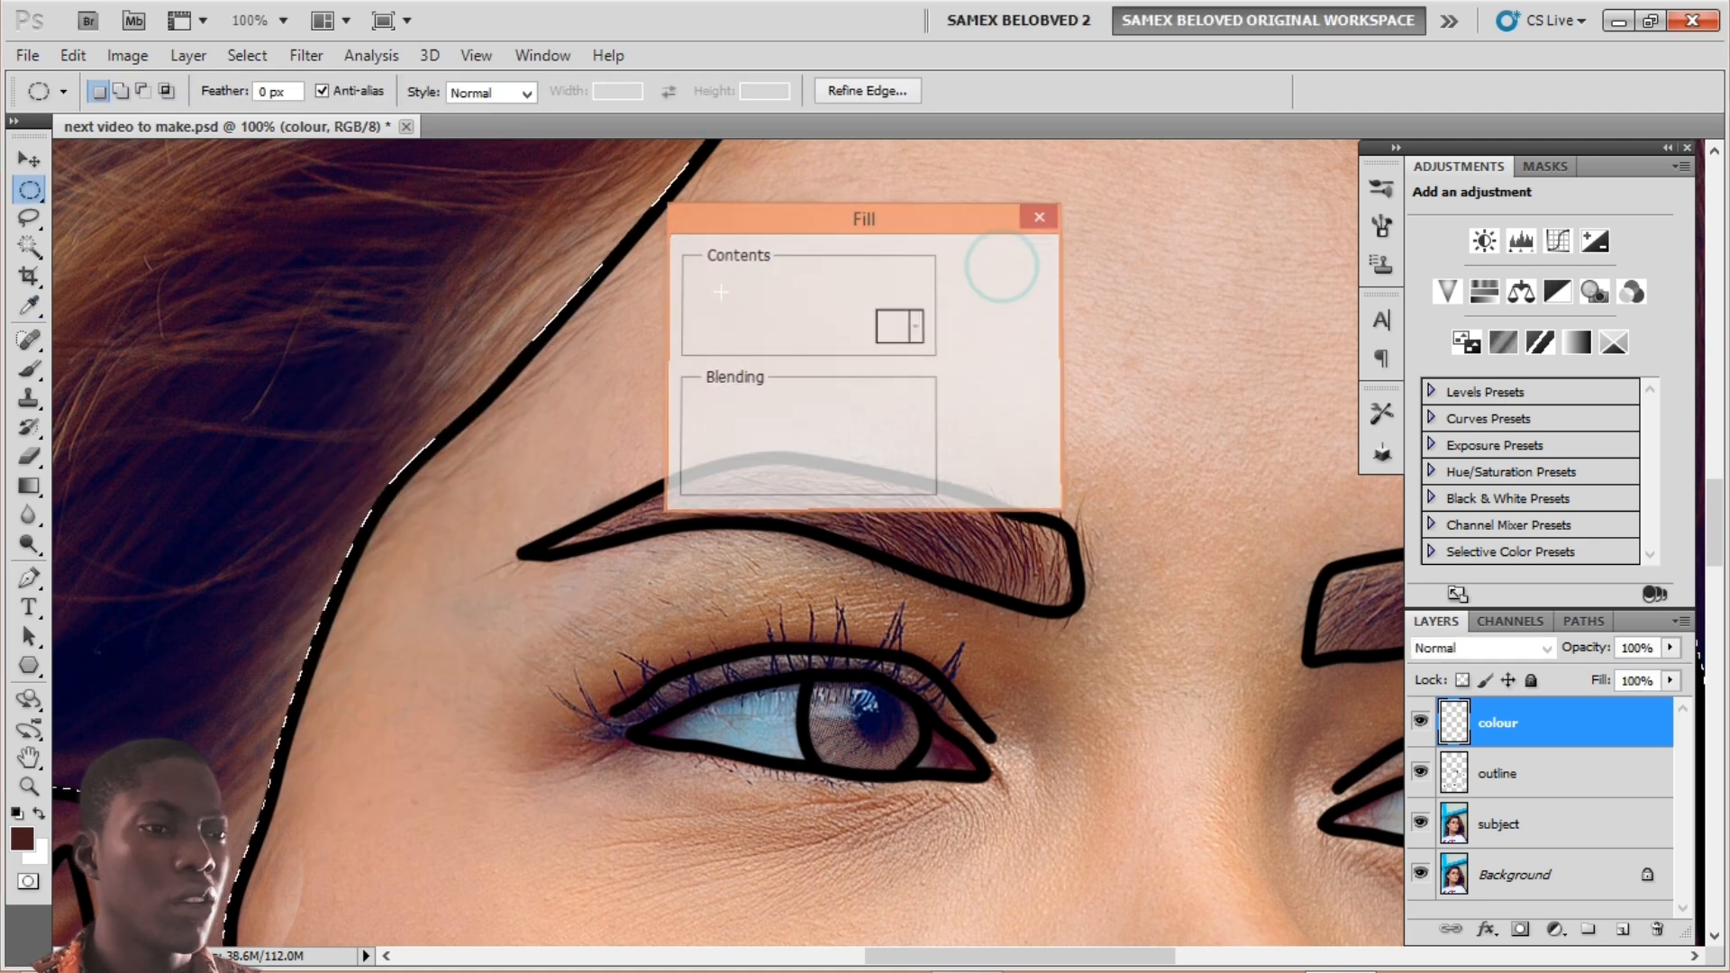
pyautogui.hotkey('ctrl', 'd')
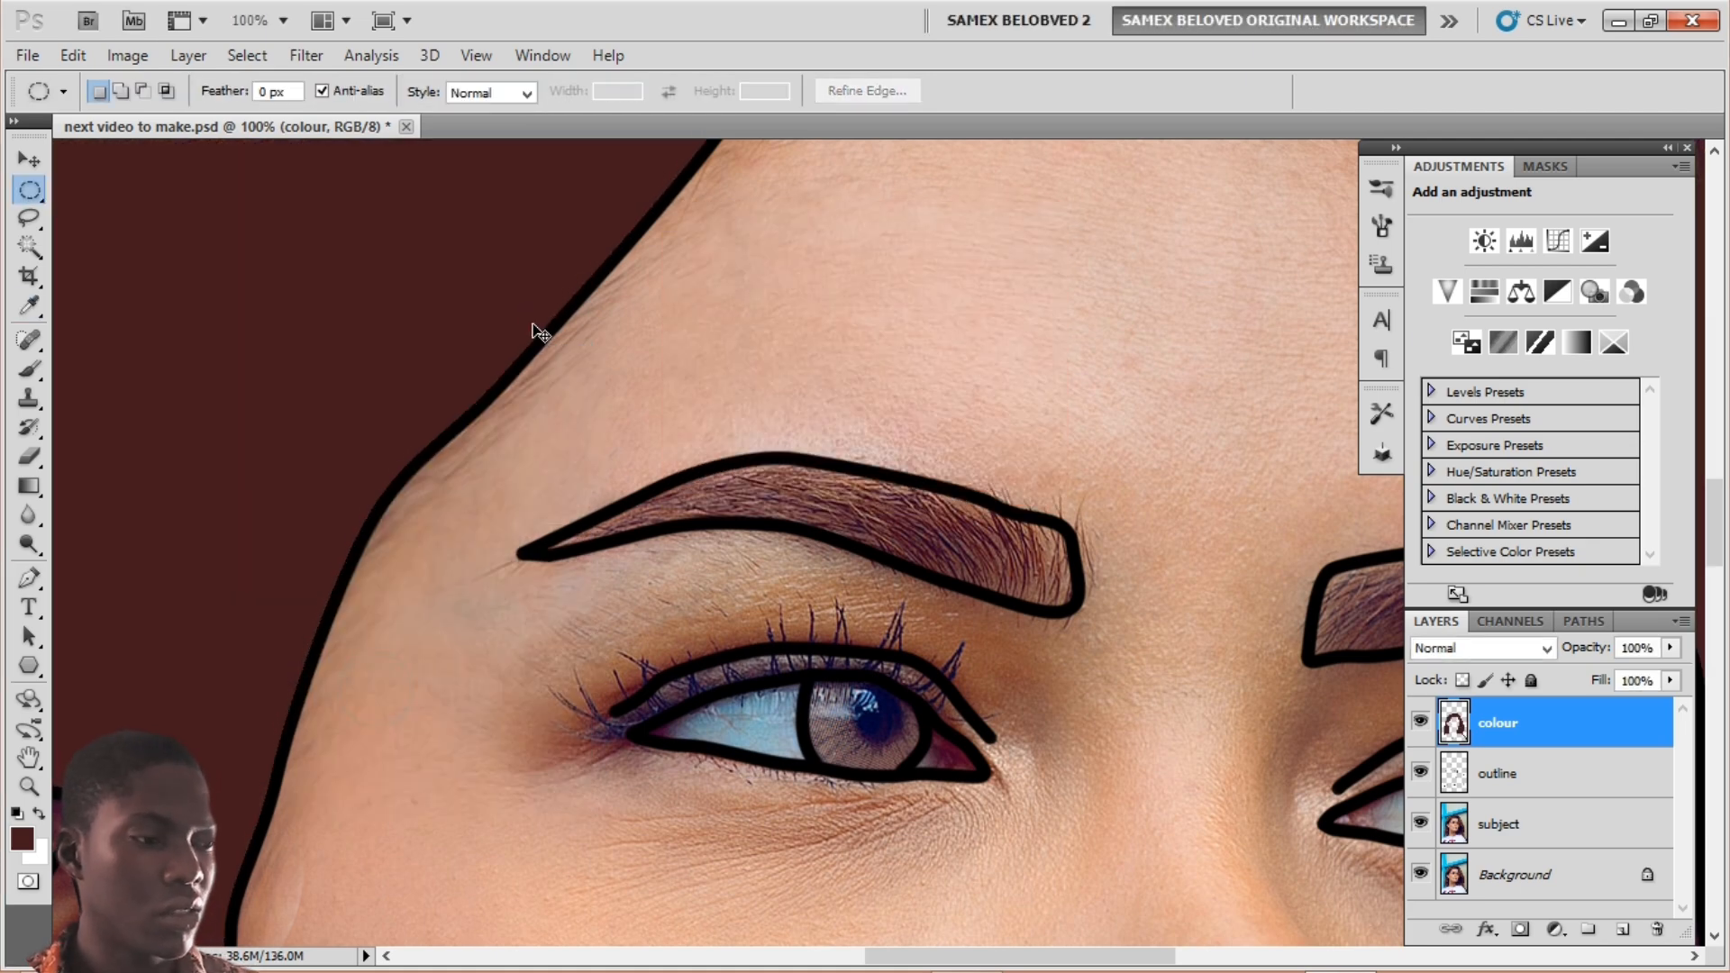
pyautogui.hotkey('ctrl', '-')
pyautogui.hotkey('ctrl', '-')
pyautogui.hotkey('ctrl', '-')
pyautogui.hotkey('ctrl', '-')
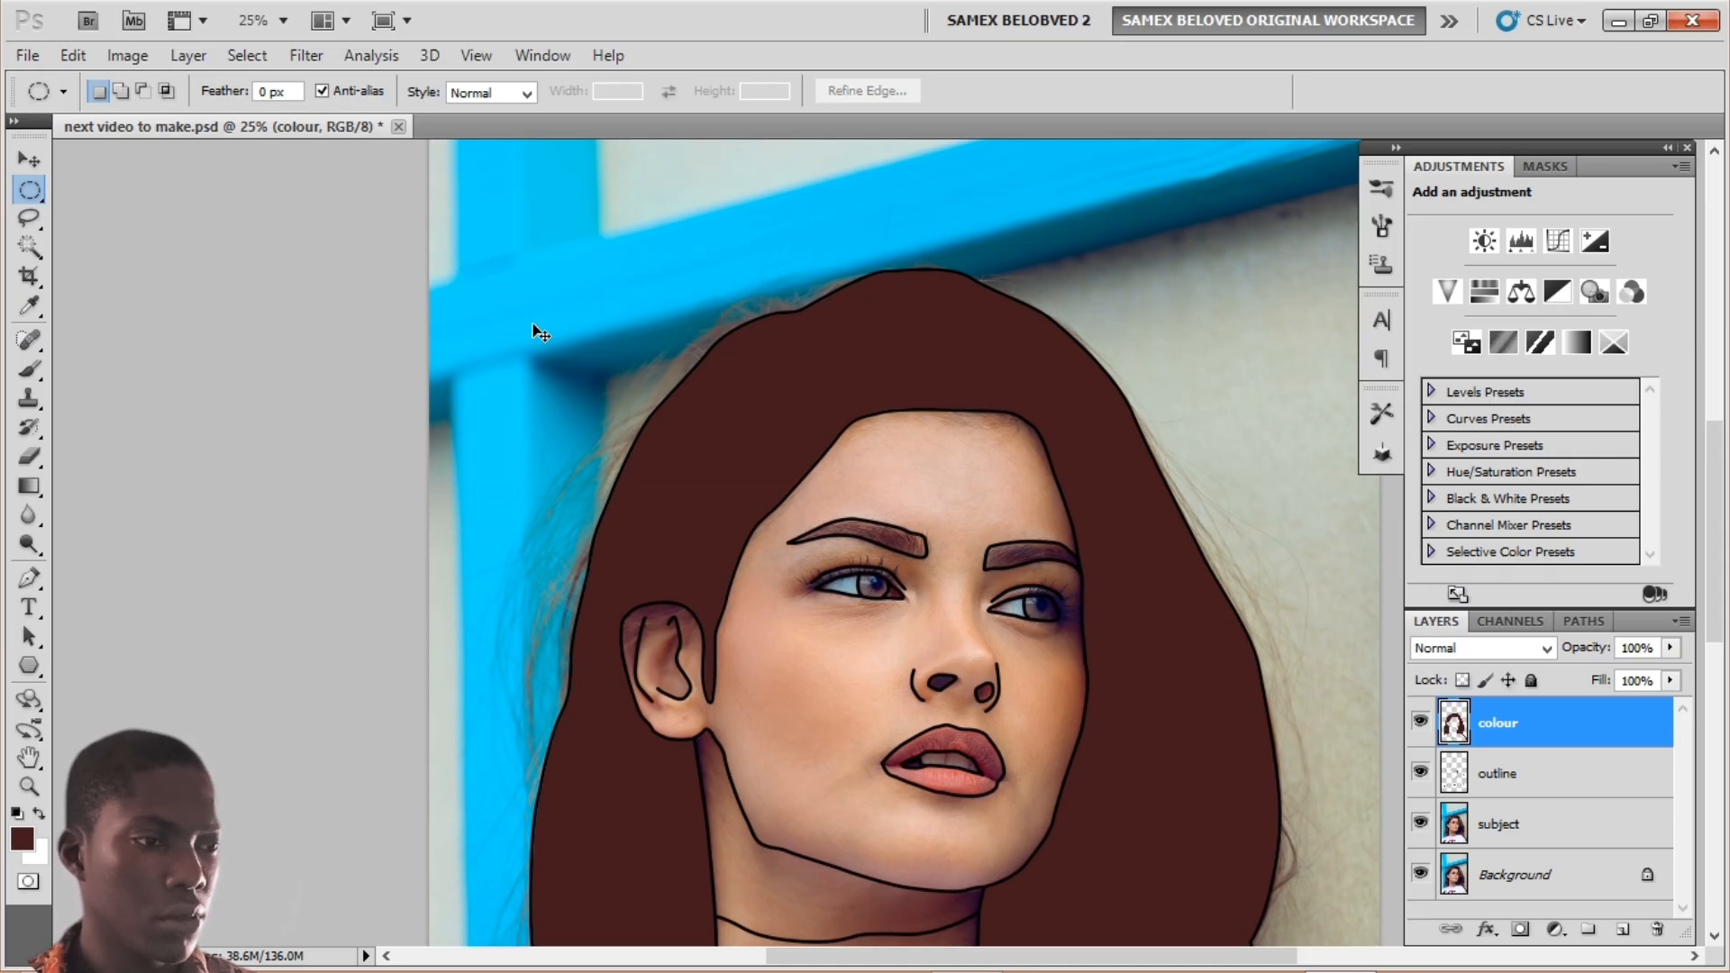
pyautogui.hotkey('ctrl', '+')
pyautogui.hotkey('ctrl', '+')
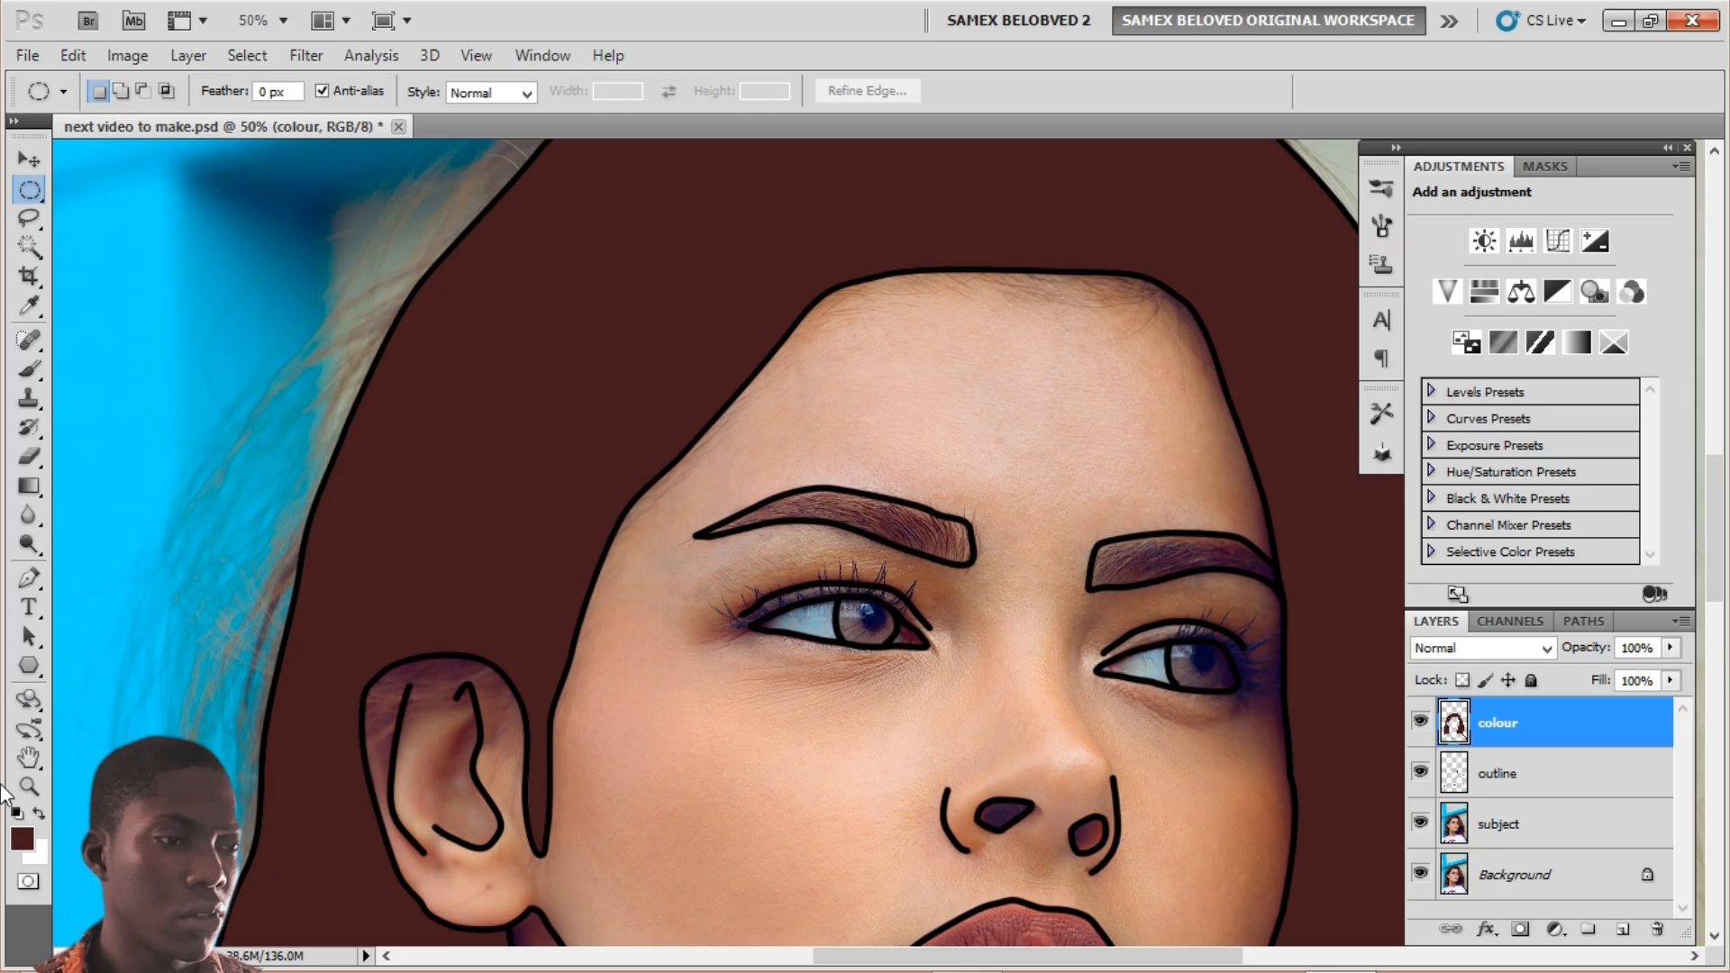
# Step: Darken the foreground colour almost to black
pyautogui.press('i')
pyautogui.click(20, 841)
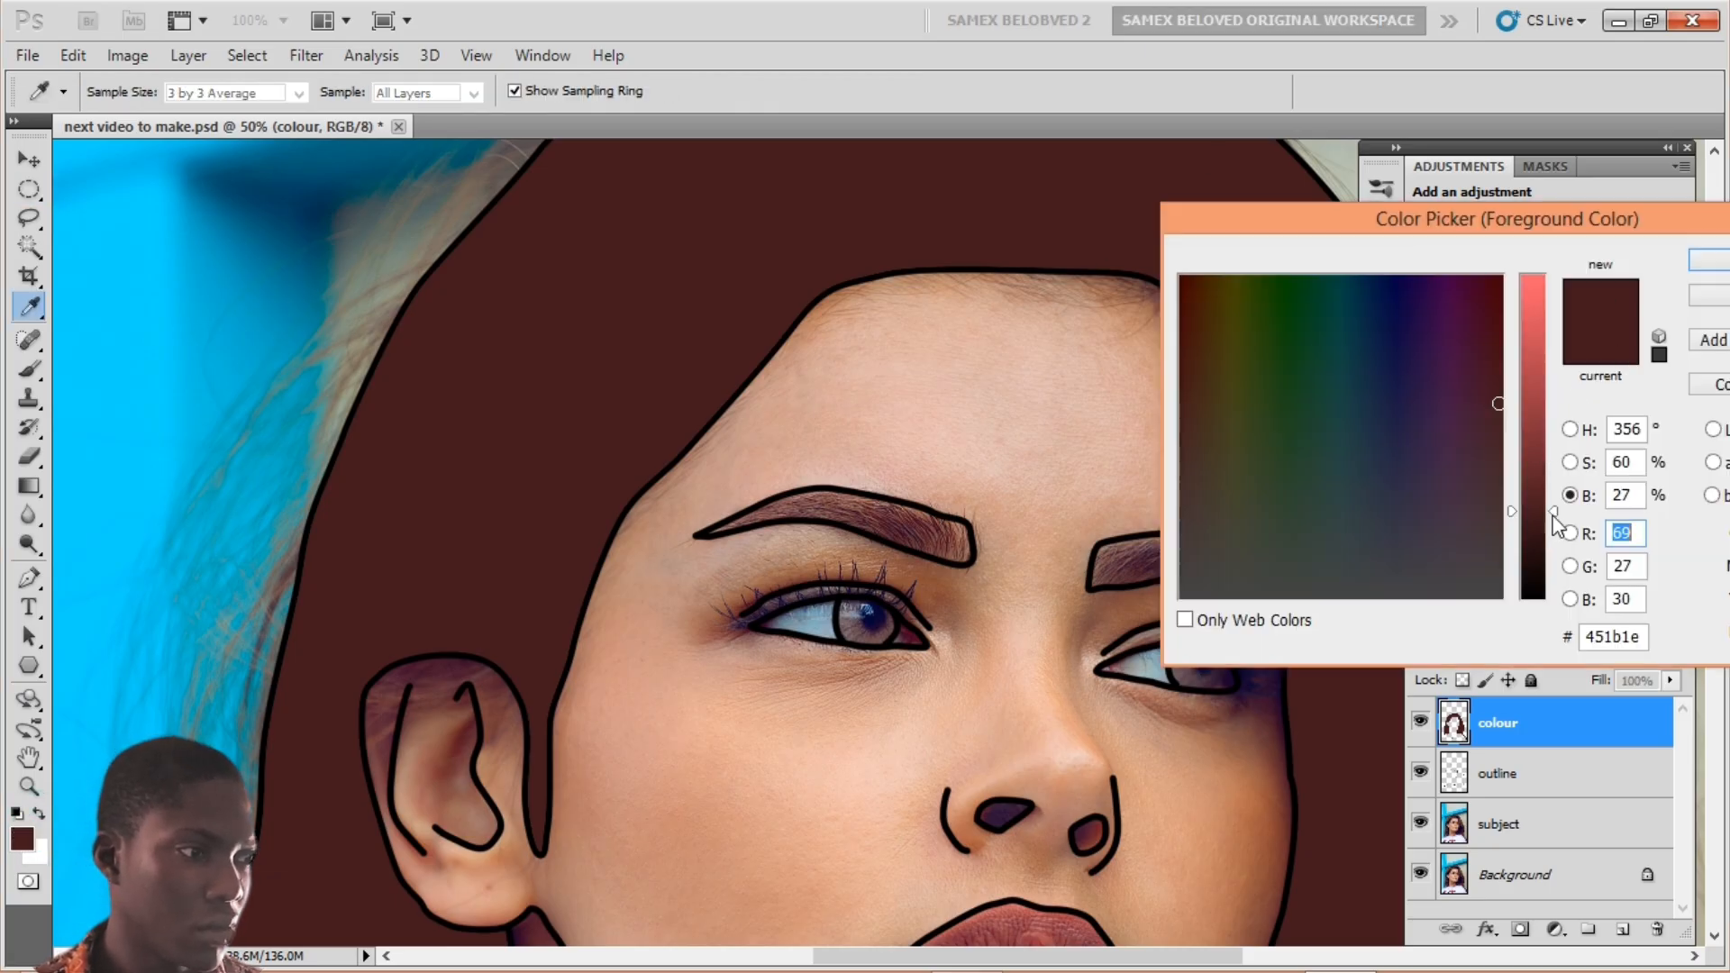
pyautogui.moveTo(1553, 523); pyautogui.dragTo(1562, 590)
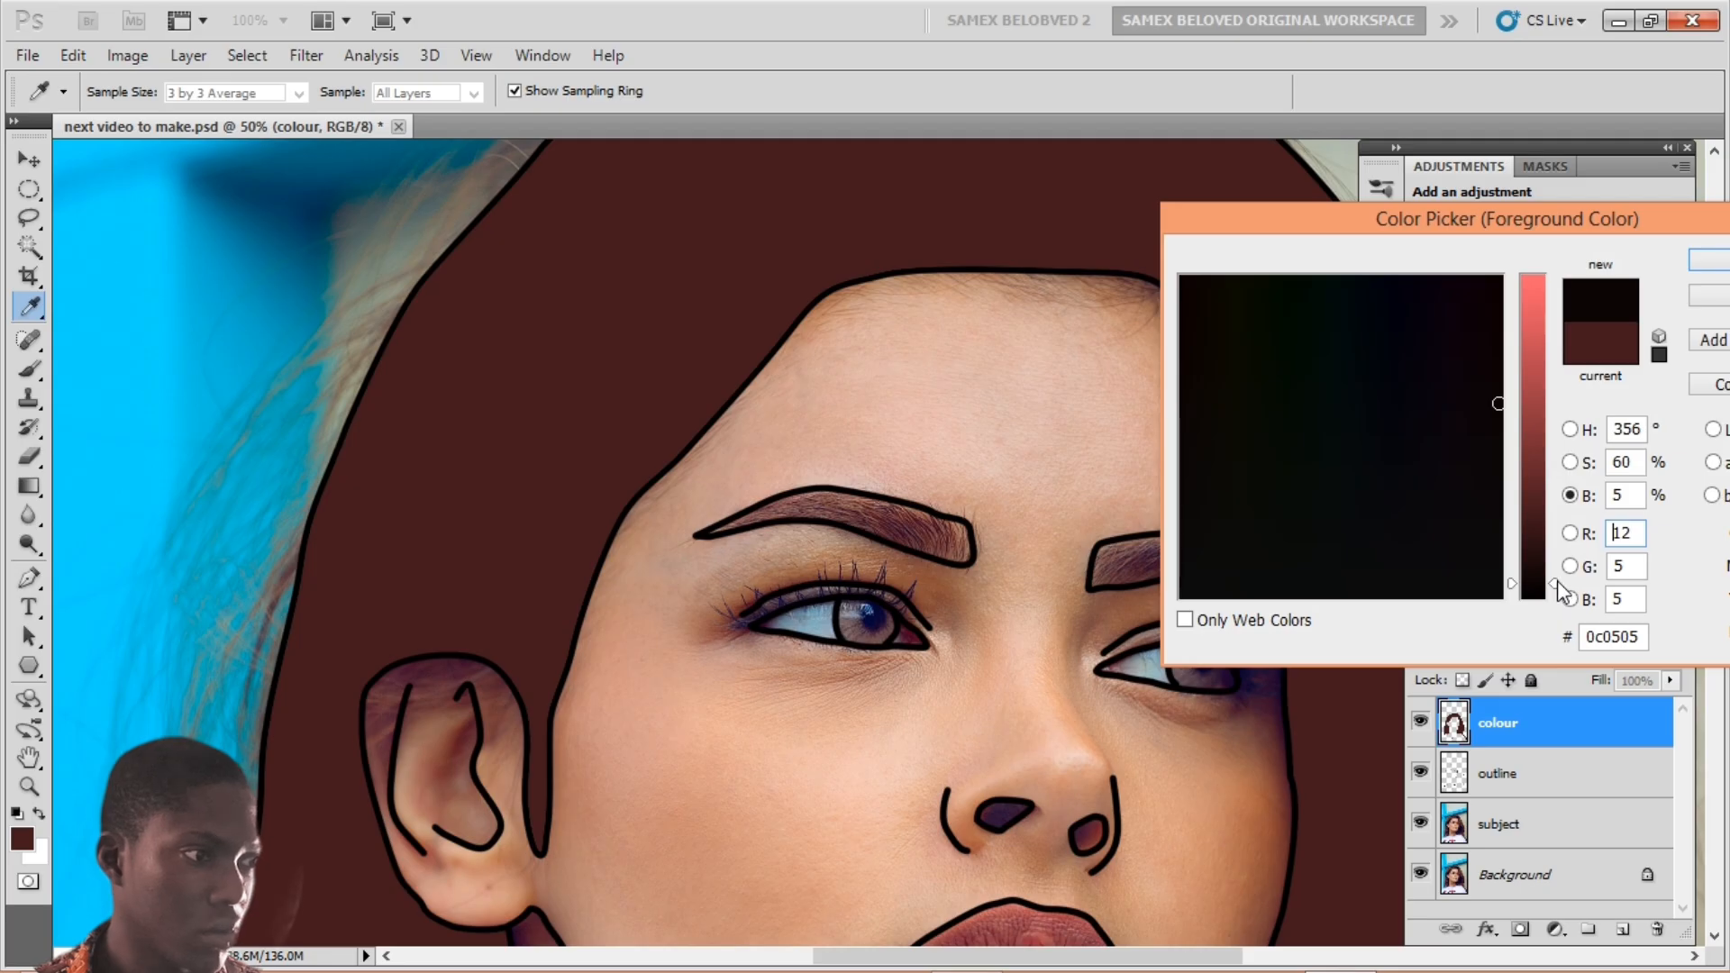
pyautogui.click(1714, 268)
pyautogui.press('m')
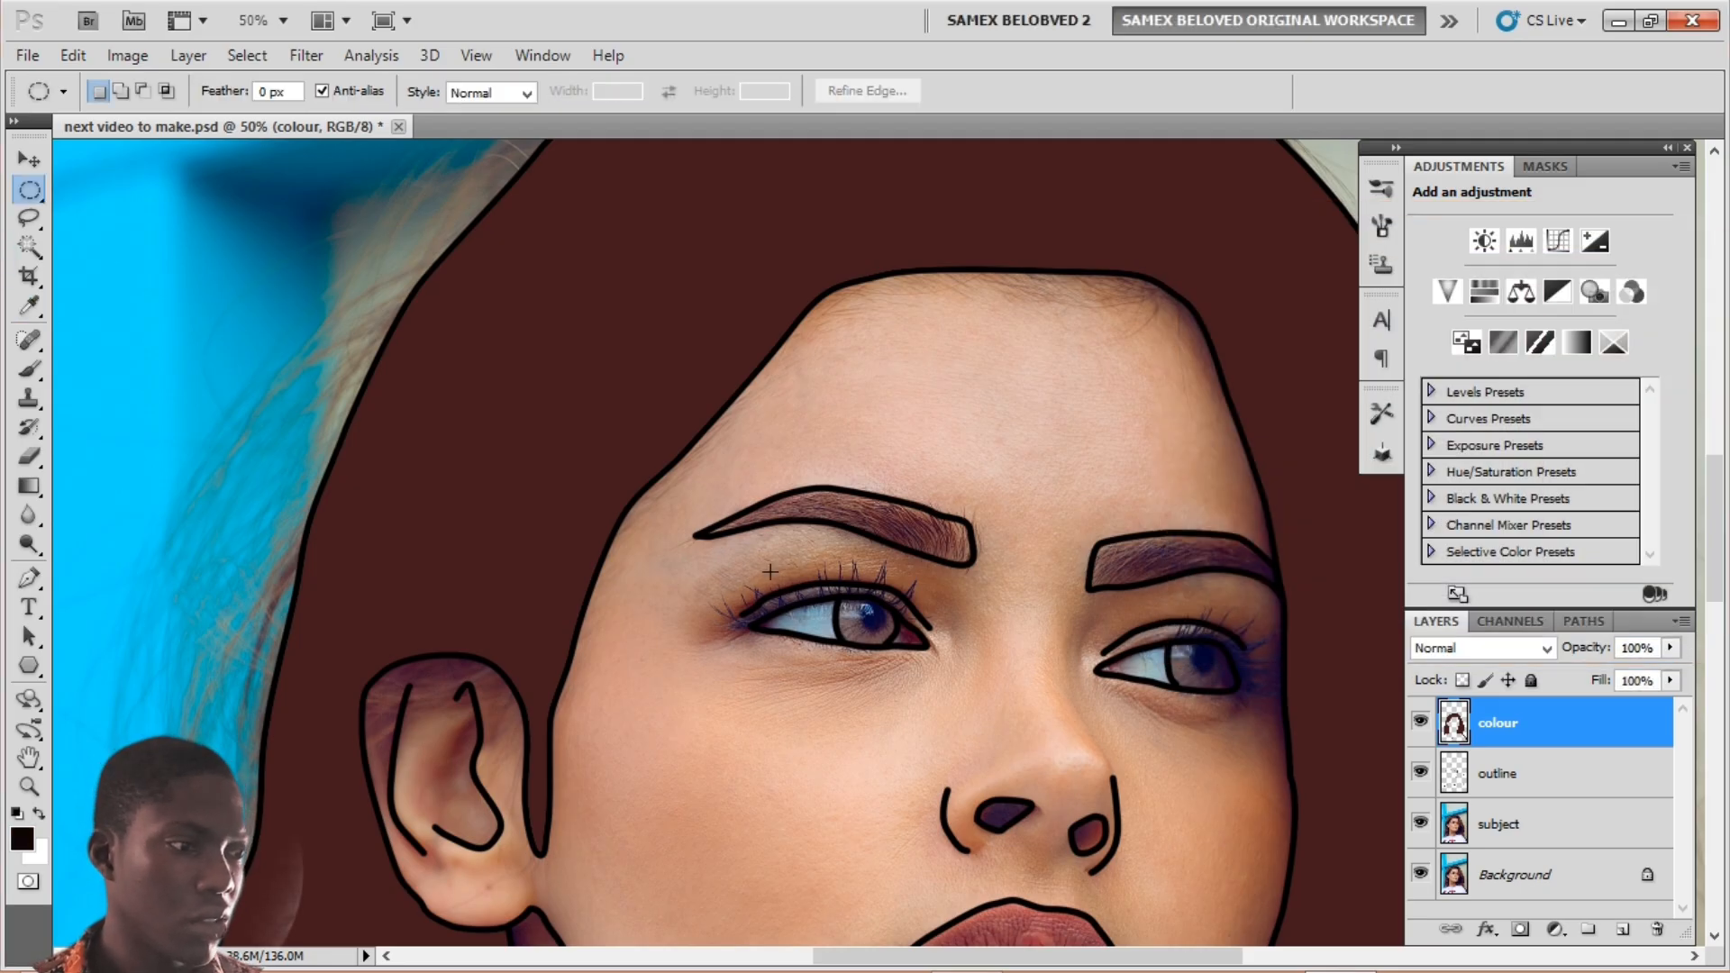
# Step: Magic Wand the left eyebrow on the outline layer and expand the selection by 1 pixel
pyautogui.click(1555, 776)
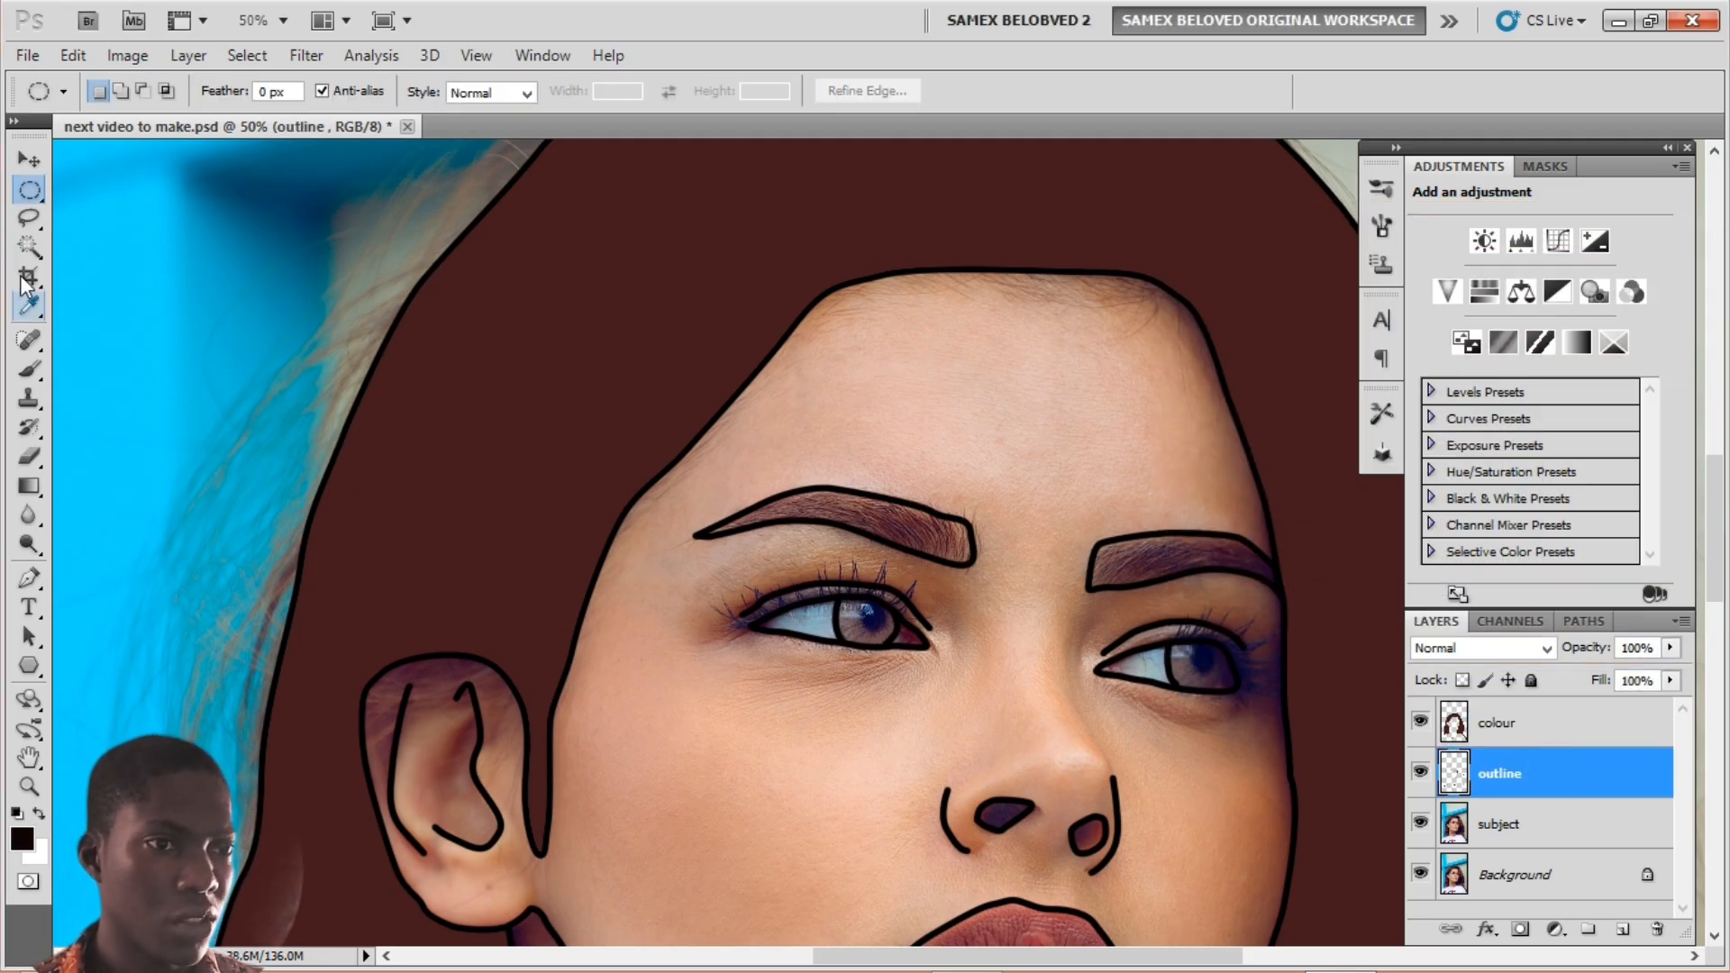
pyautogui.click(29, 245)
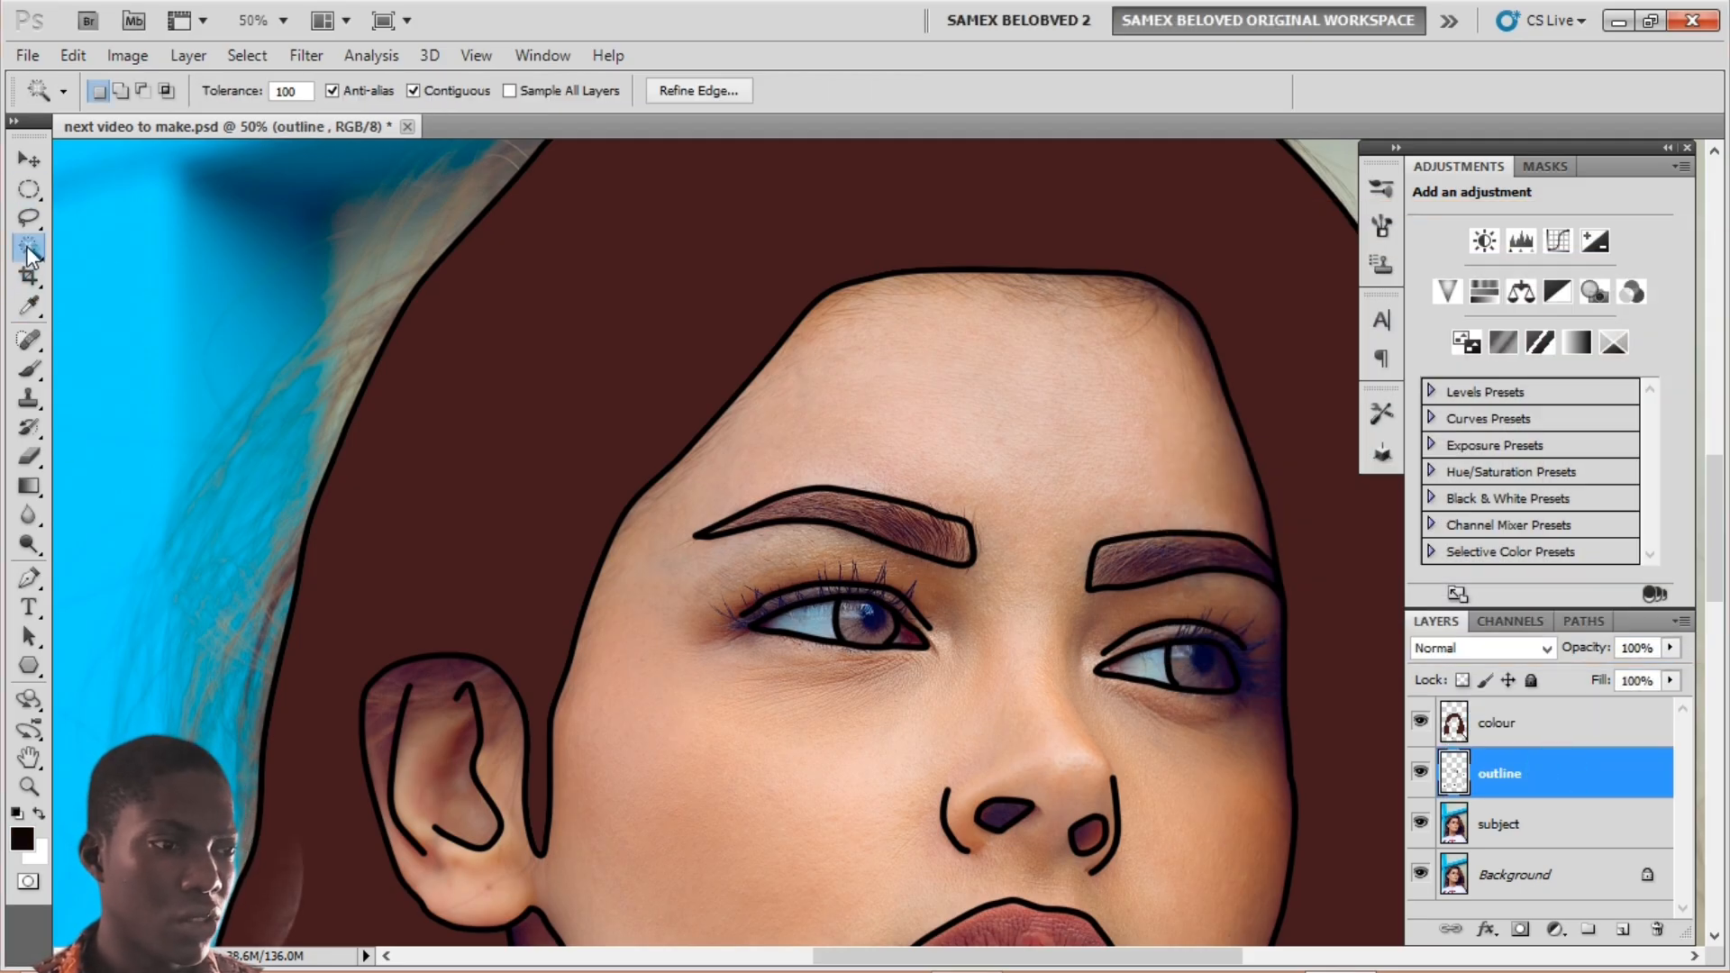
pyautogui.click(826, 508)
pyautogui.click(247, 55)
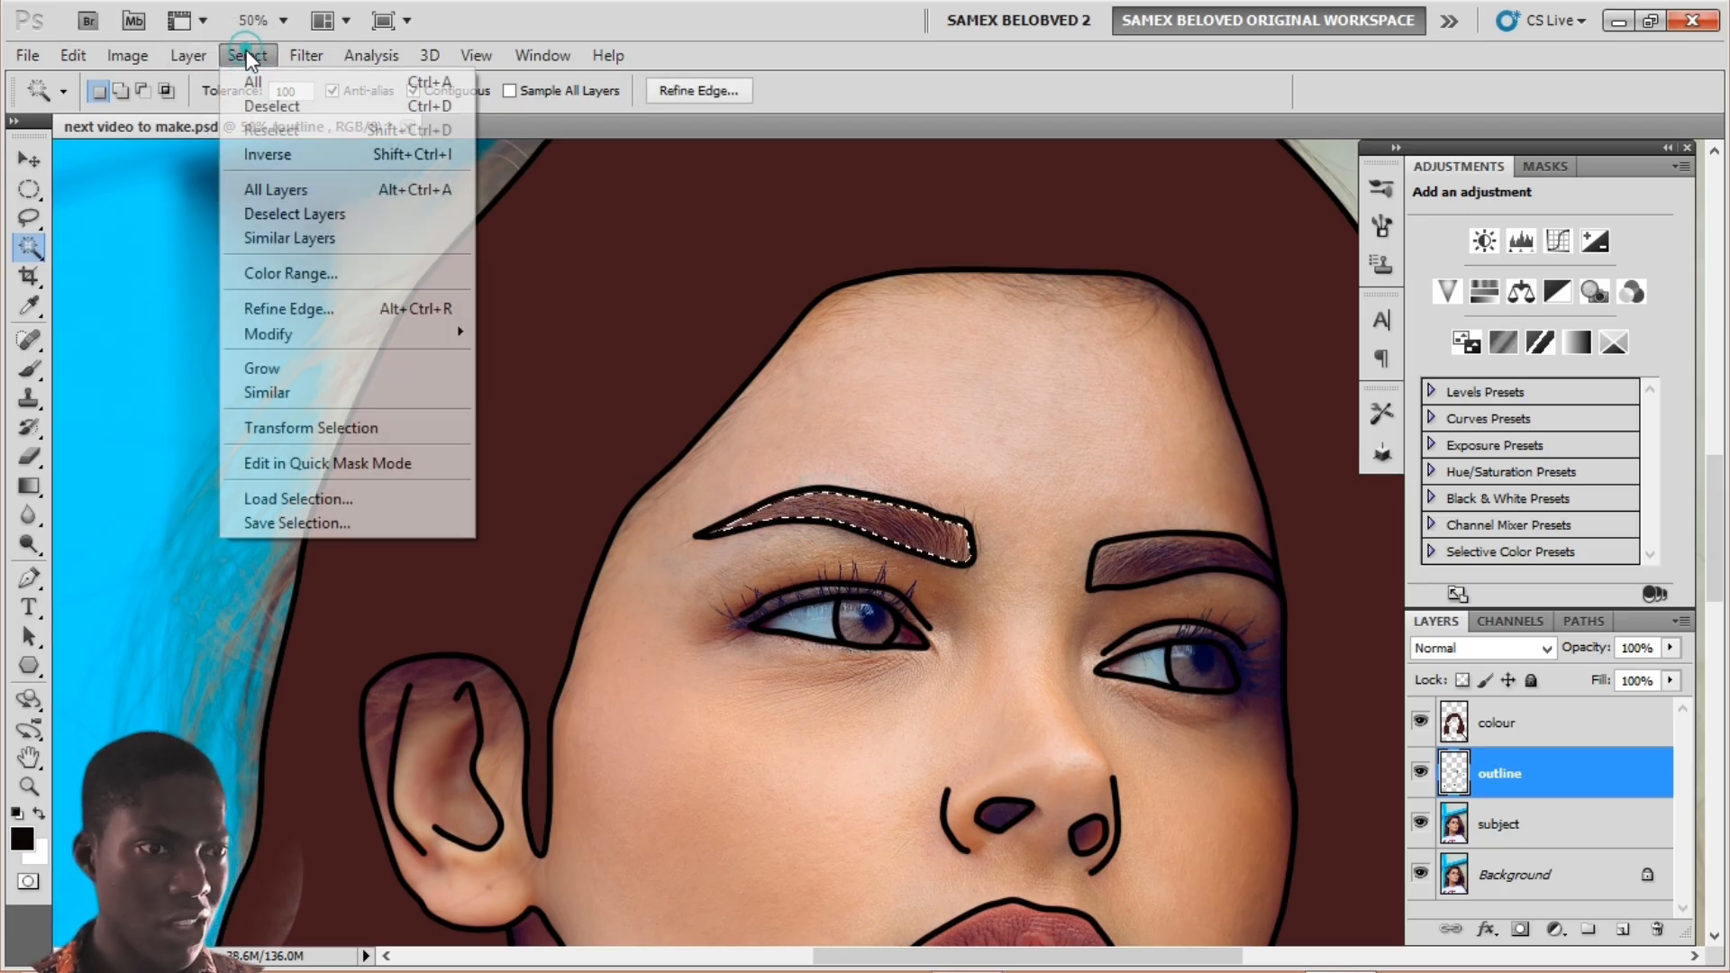
pyautogui.moveTo(302, 335)
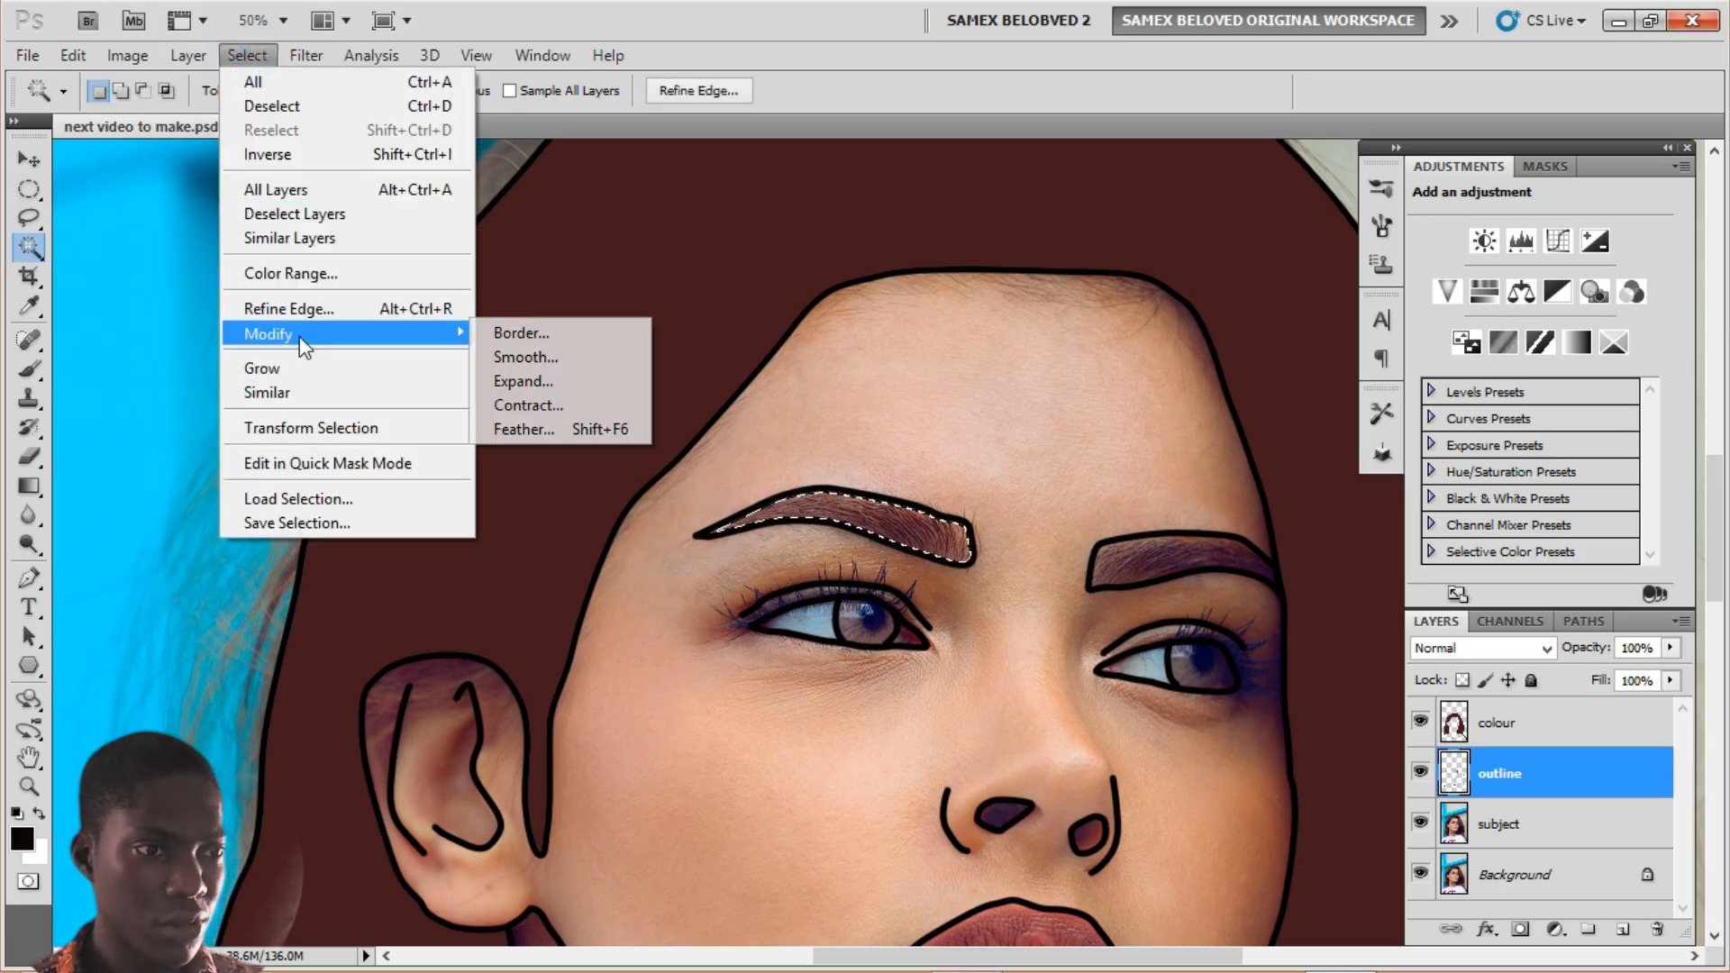
pyautogui.click(520, 381)
pyautogui.click(957, 330)
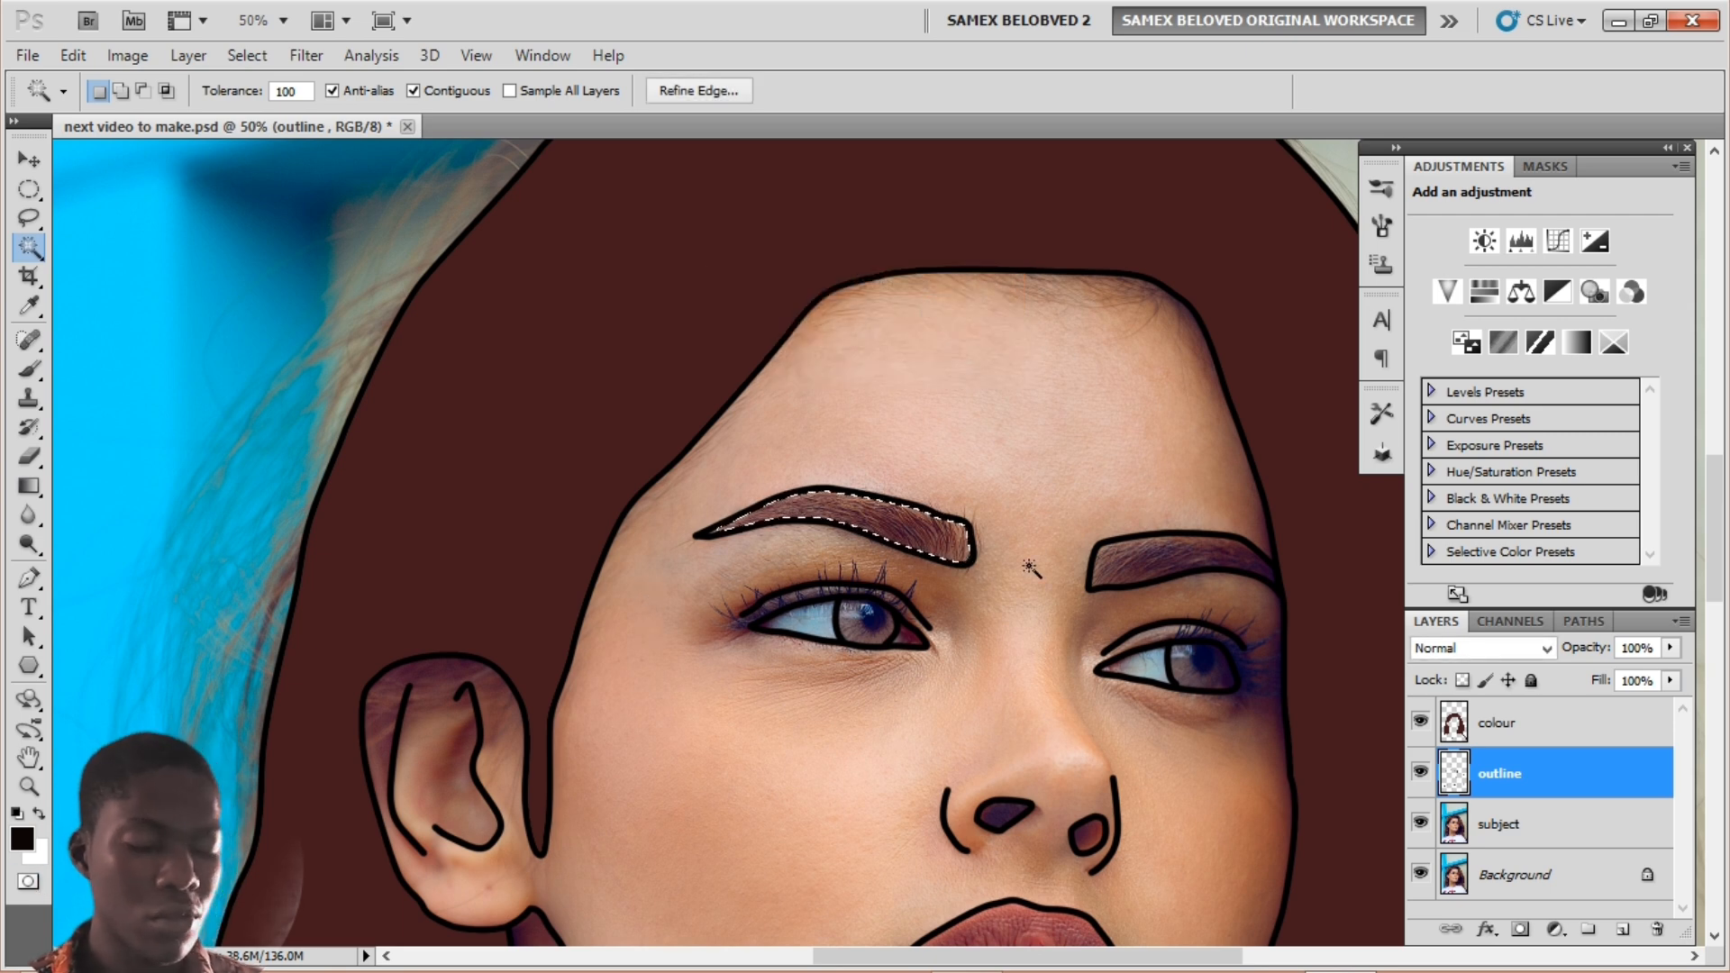
# Step: Fill the left eyebrow with near-black on the colour layer and deselect
pyautogui.press('alt')
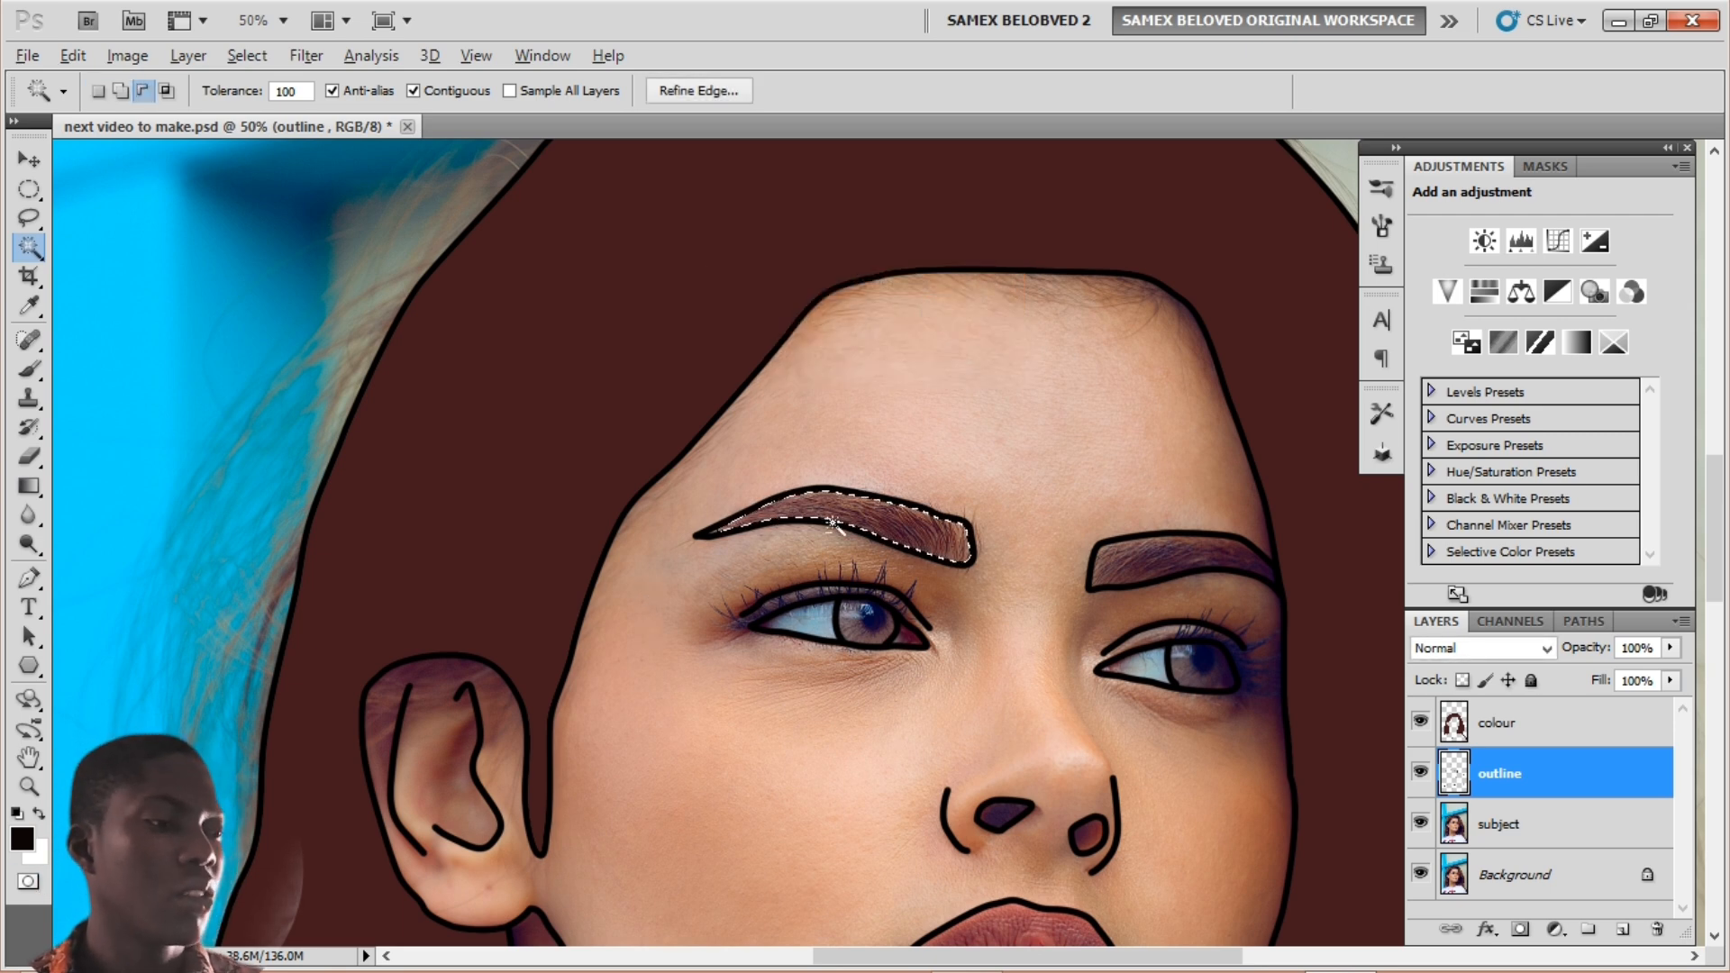
pyautogui.click(1503, 726)
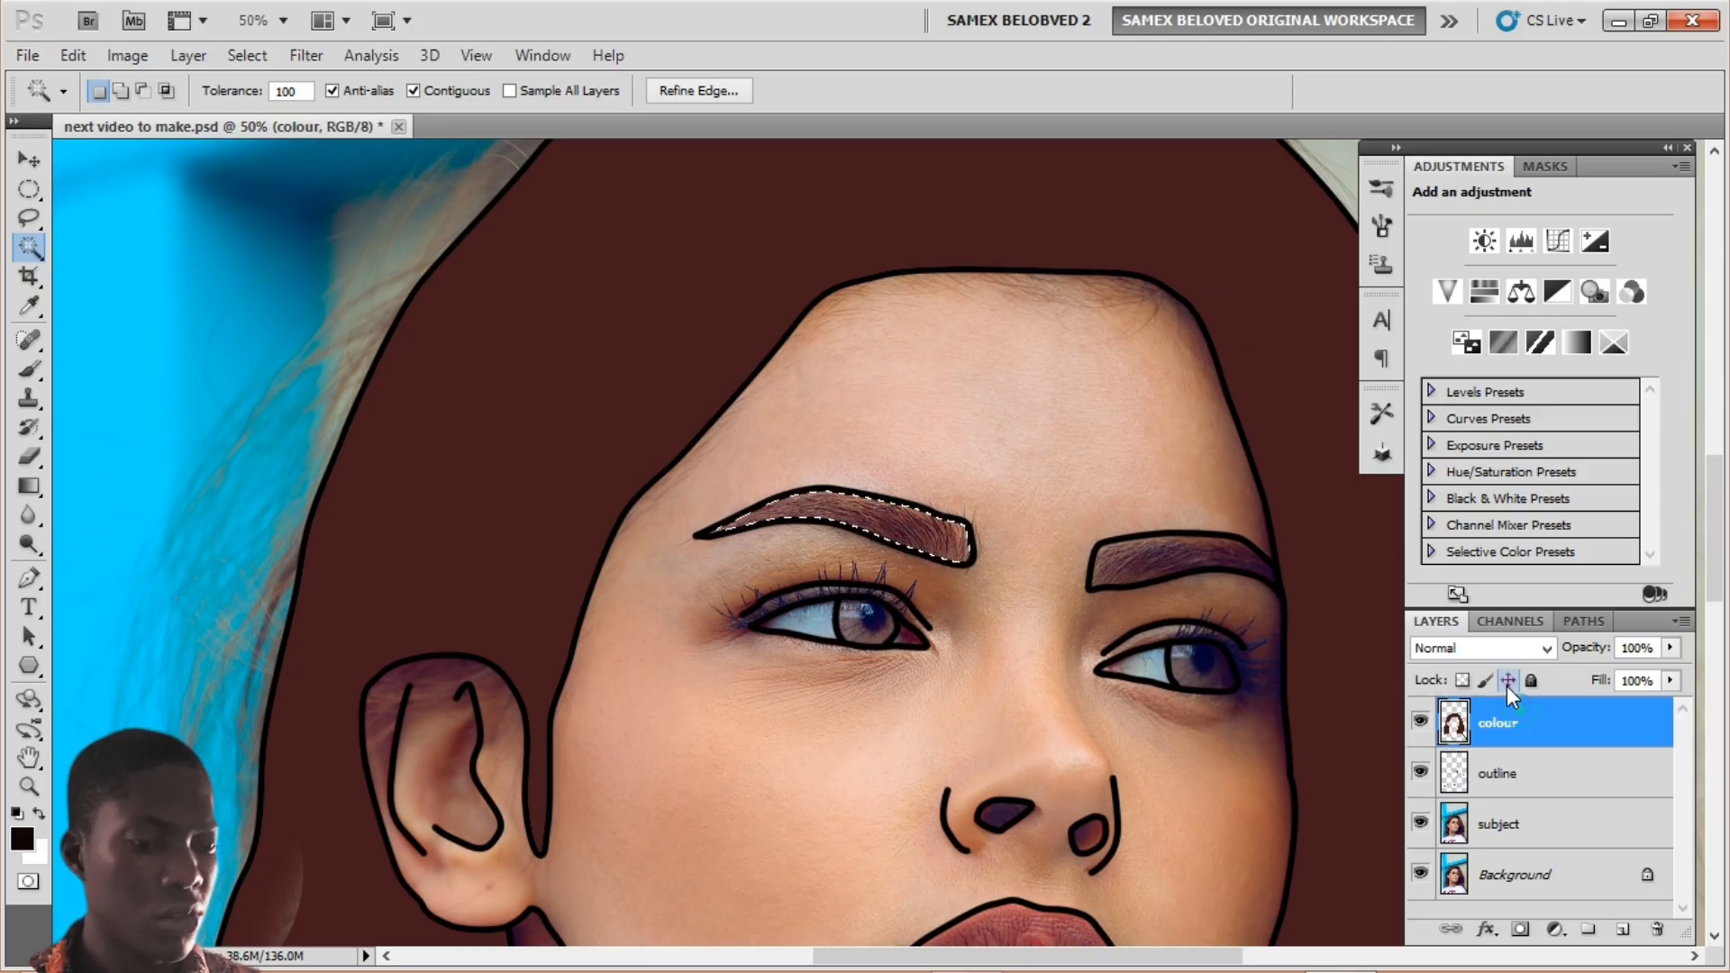
pyautogui.press('alt')
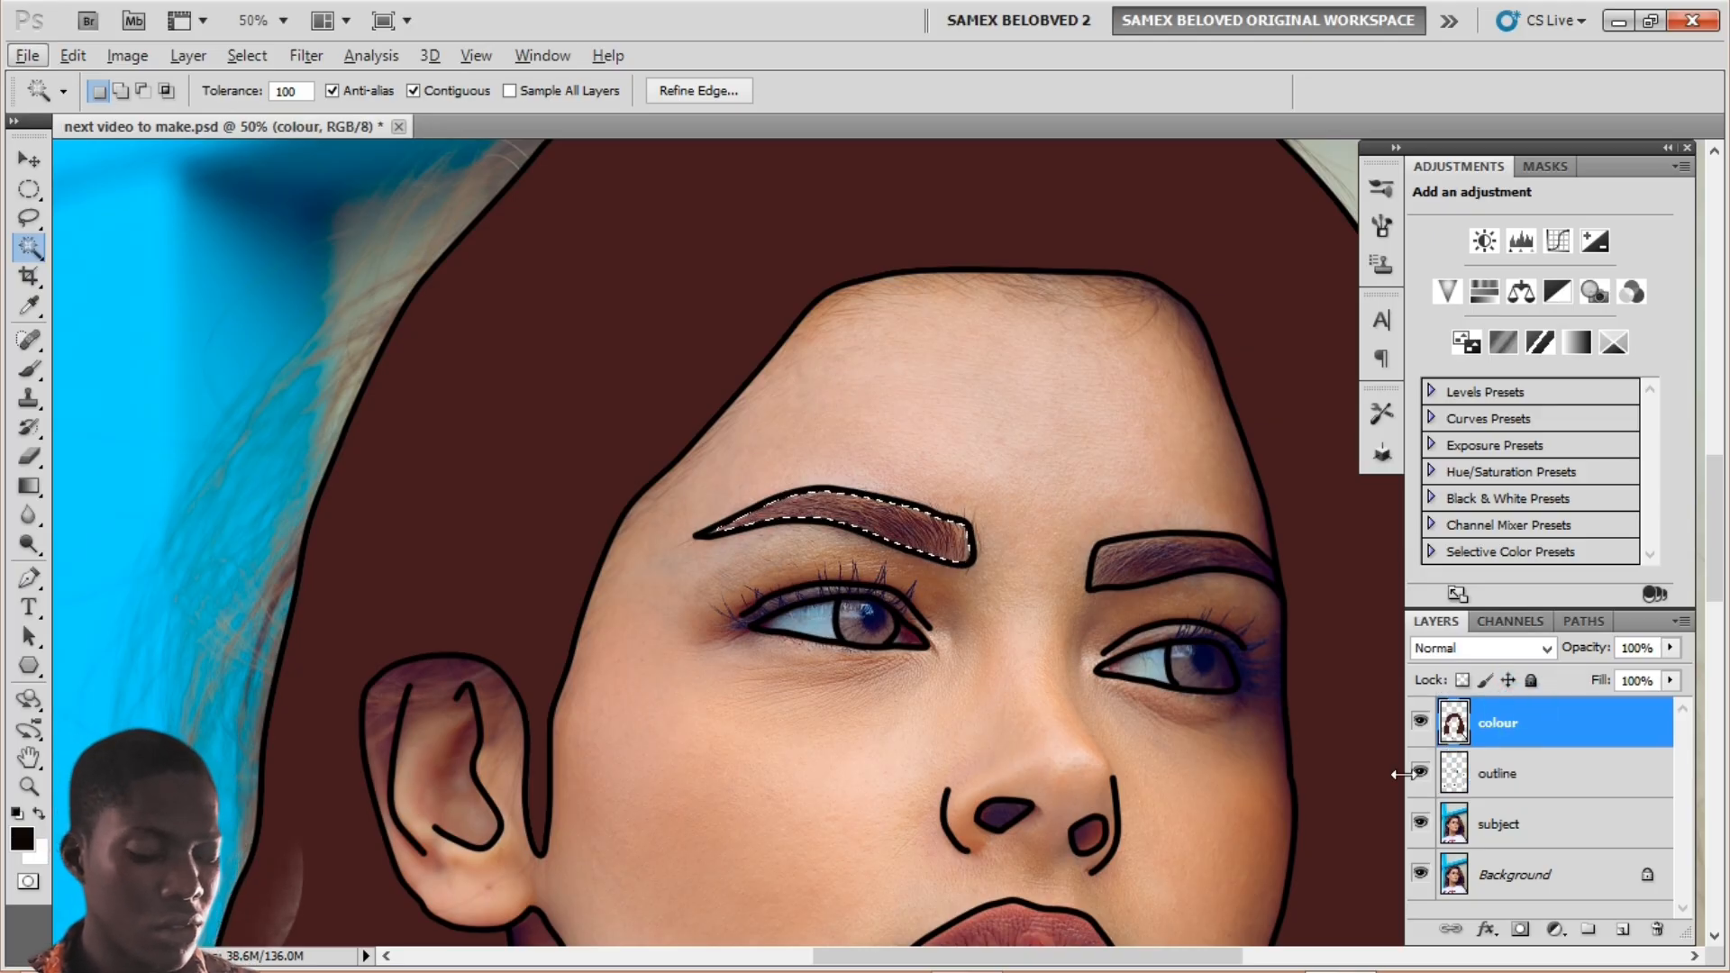
pyautogui.hotkey('alt', 'BackSpace')
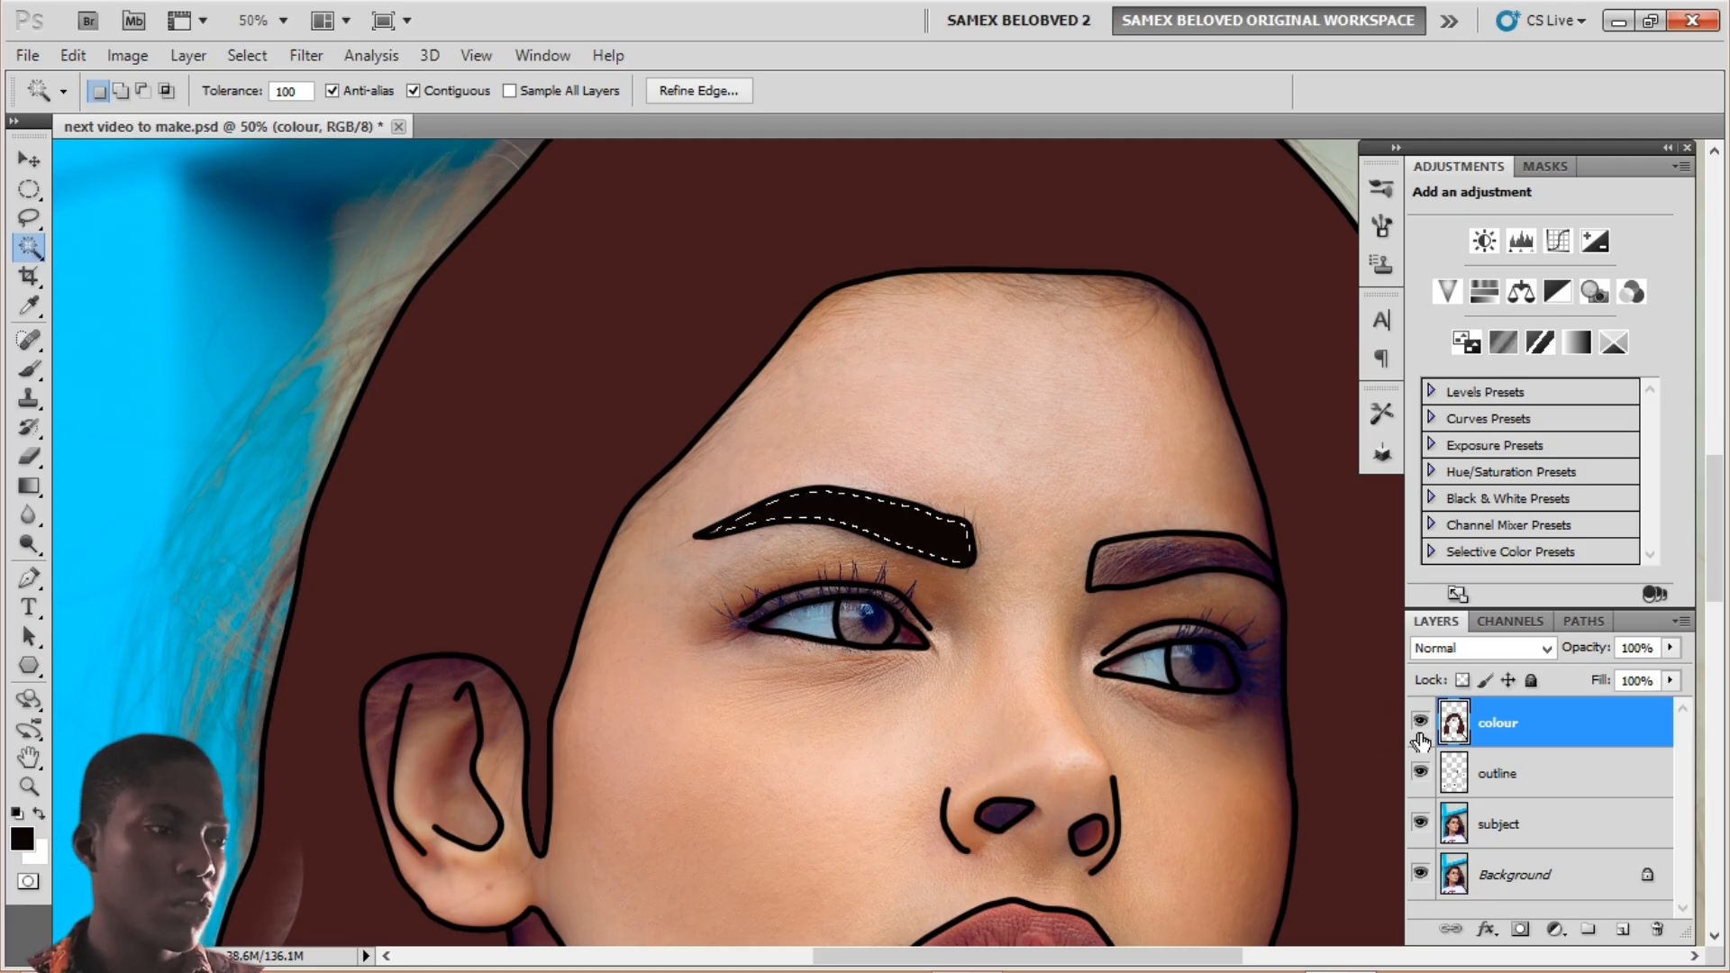
pyautogui.hotkey('ctrl', 'd')
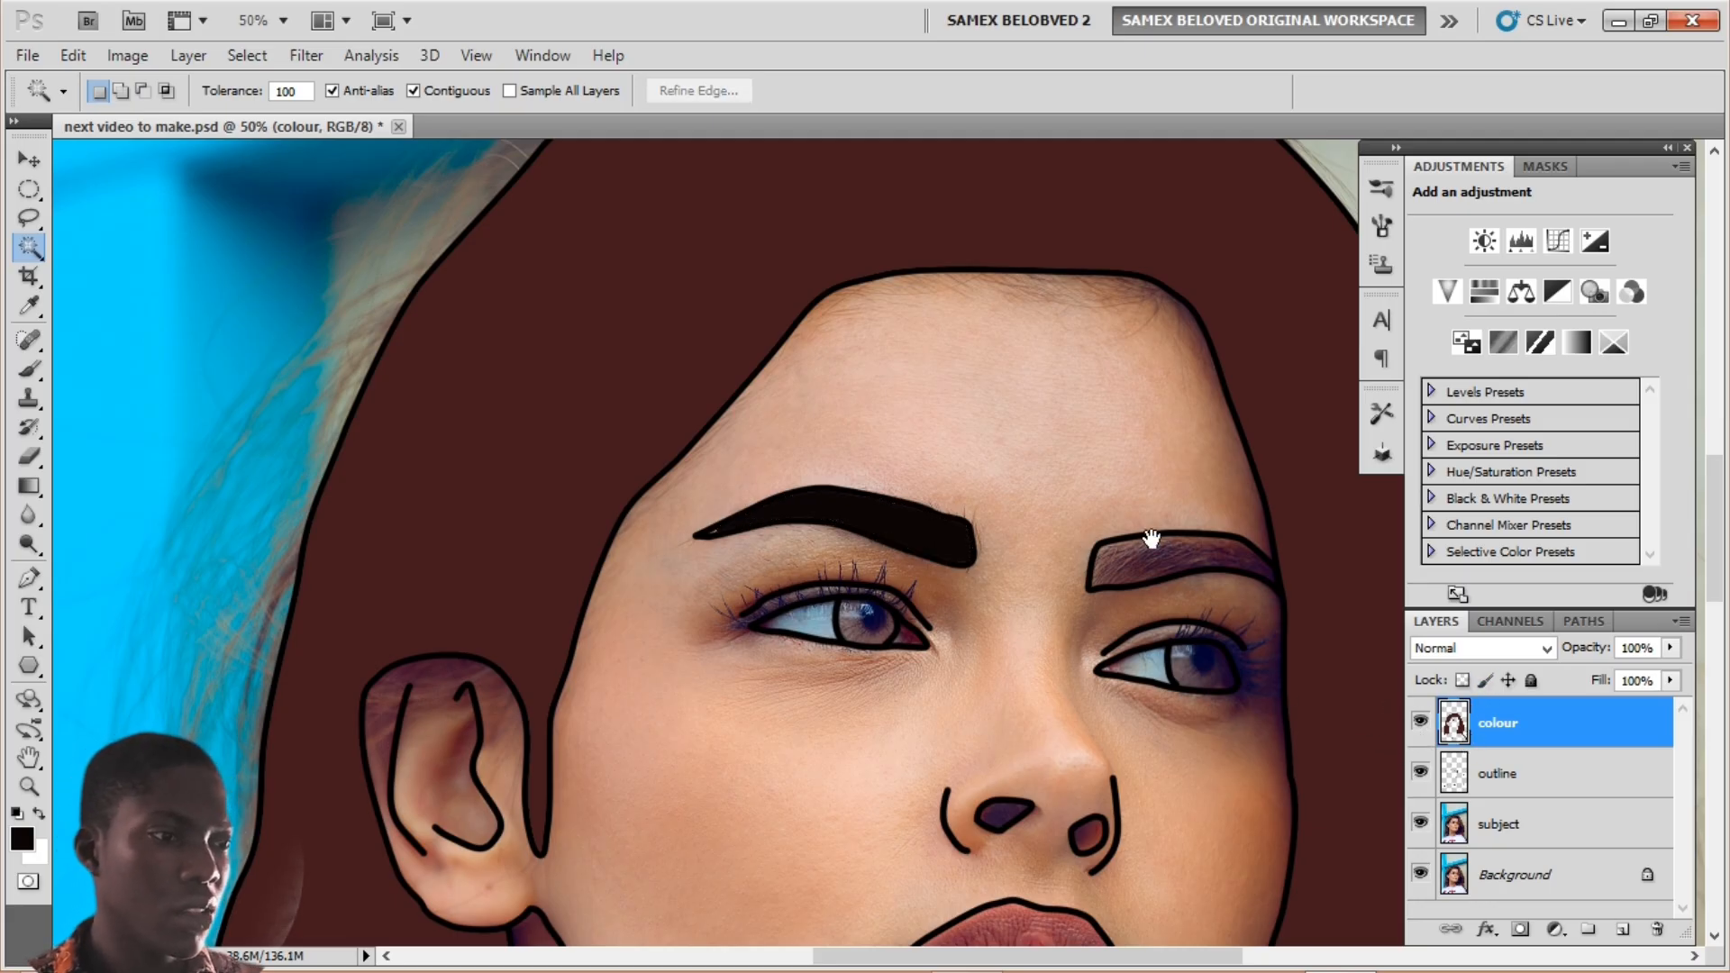
# Step: Check the filled hair region, then select the right eyebrow on the outline layer
pyautogui.moveTo(1016, 534); pyautogui.dragTo(920, 535)
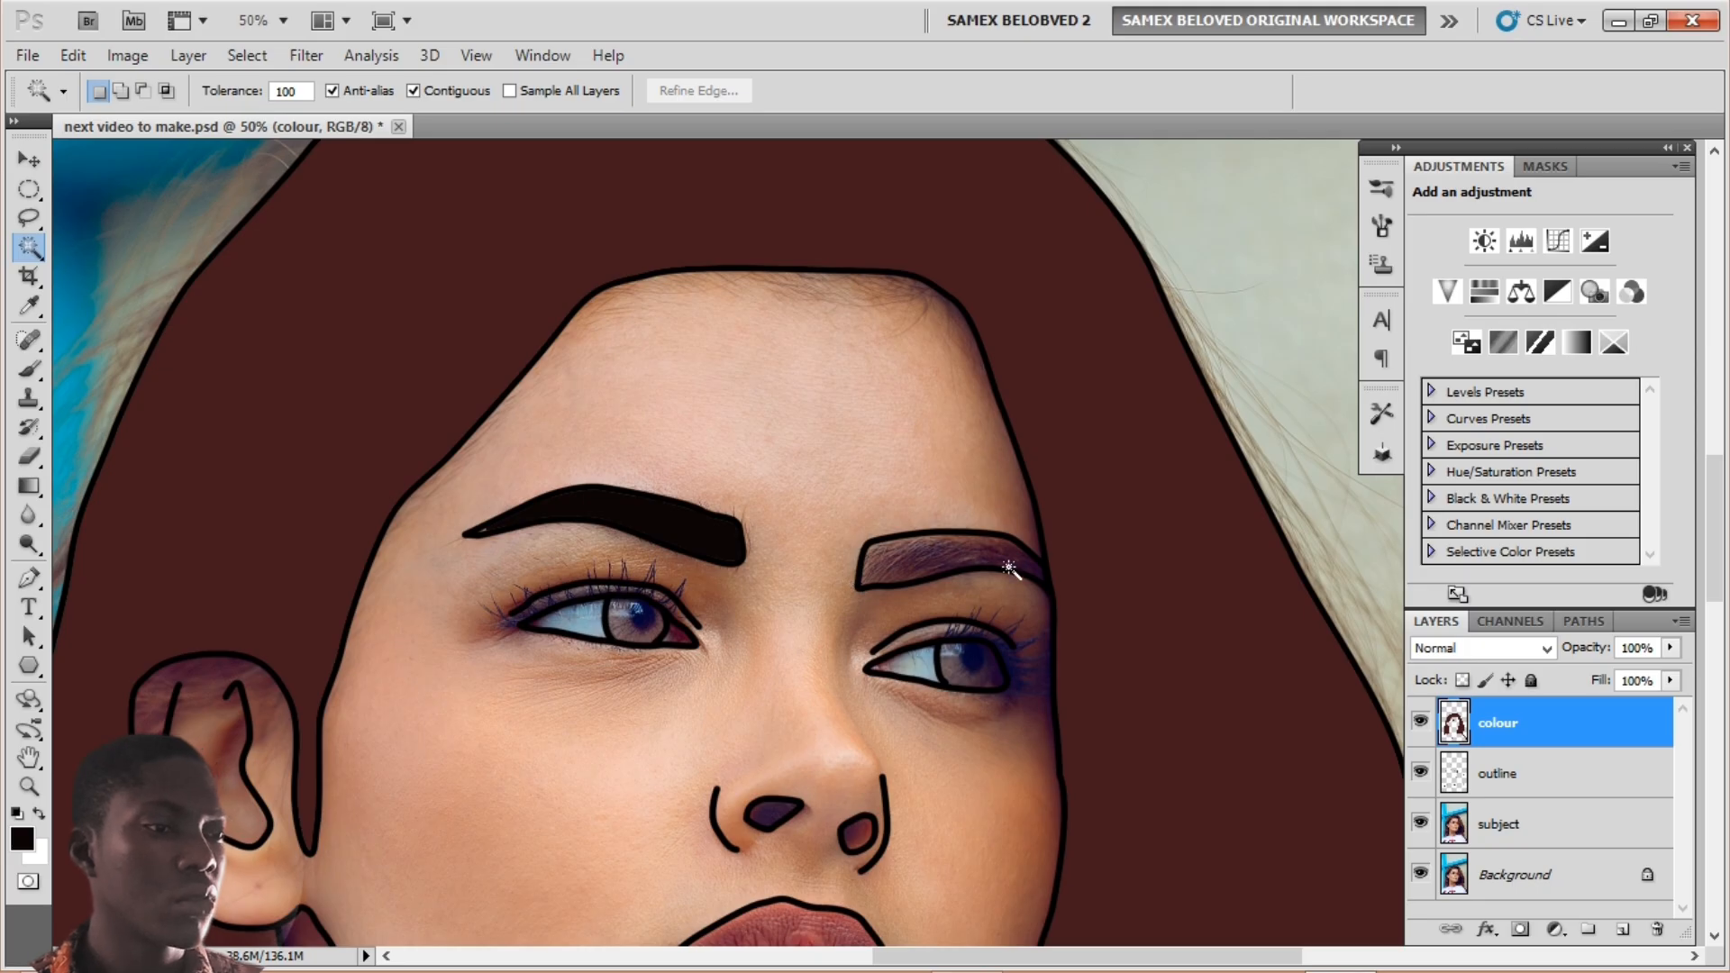
pyautogui.click(920, 562)
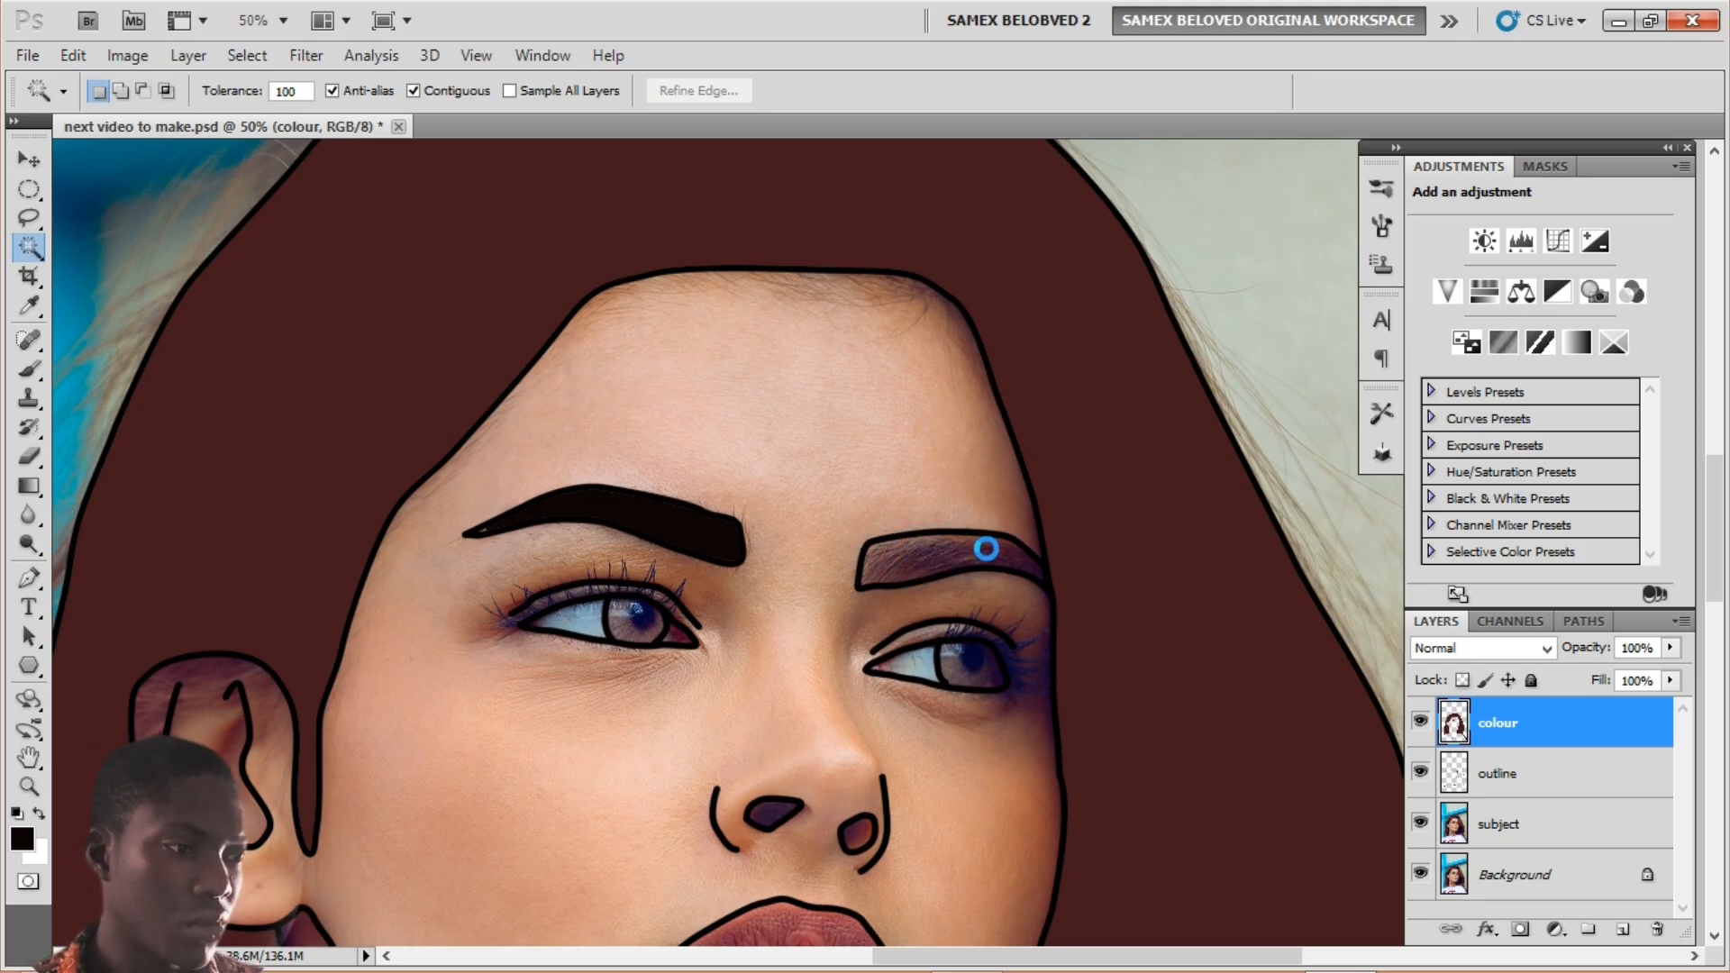
pyautogui.hotkey('ctrl', 'd')
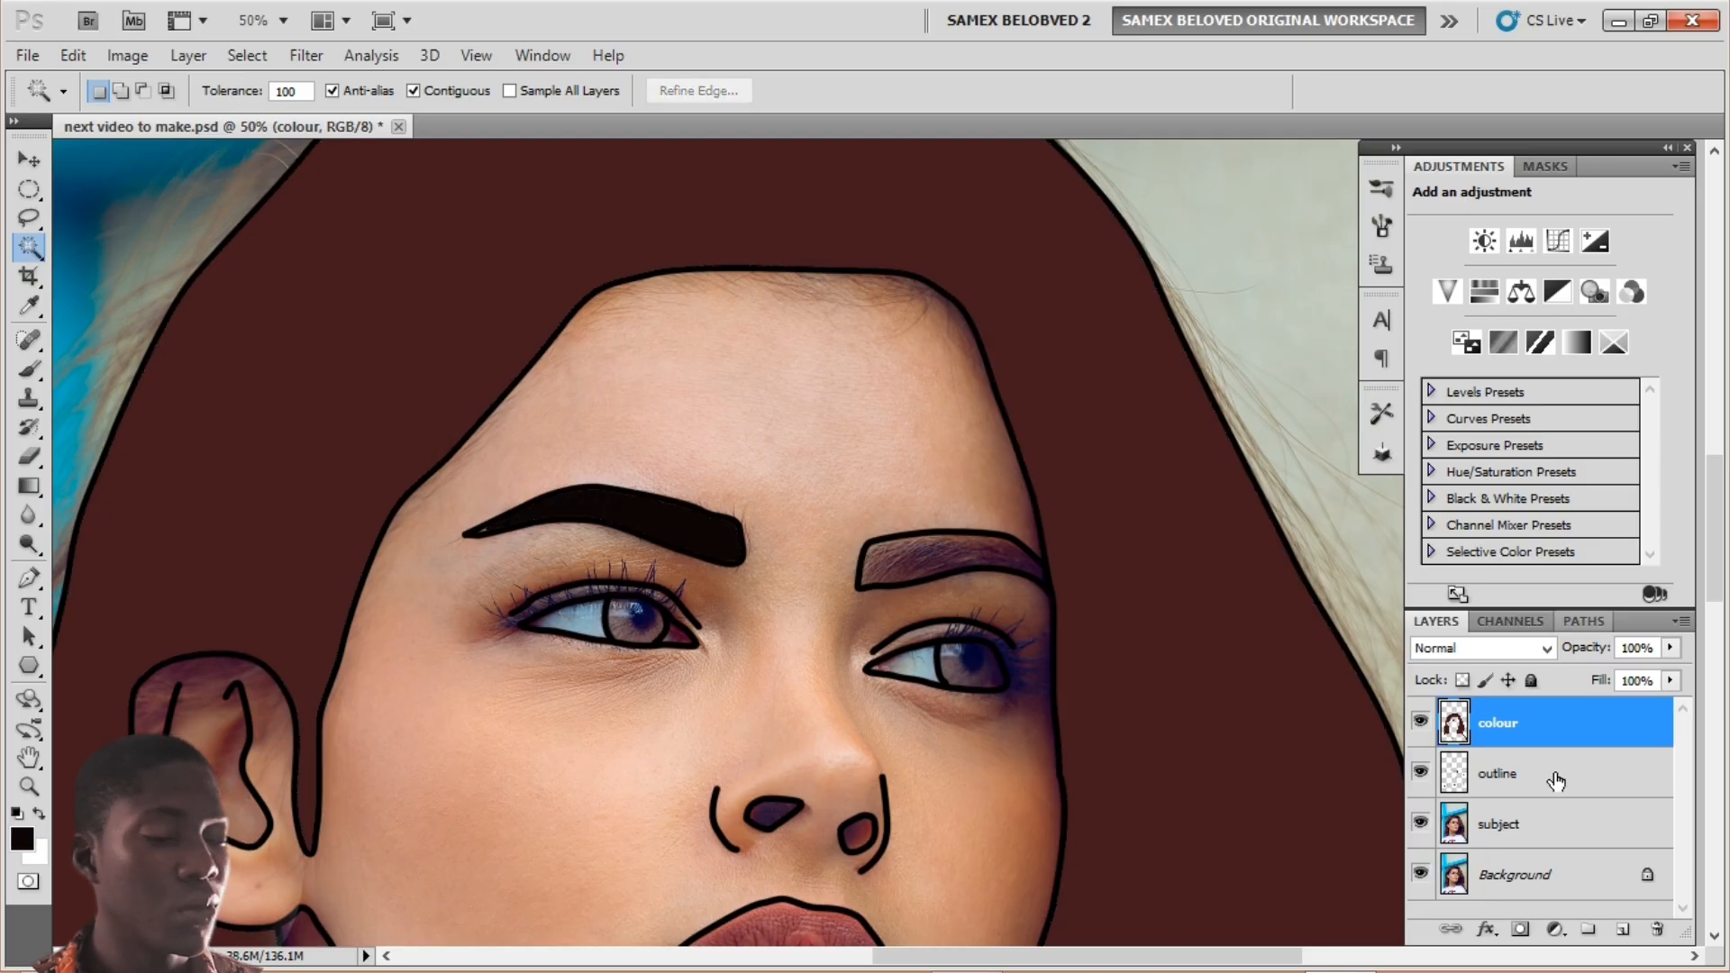
pyautogui.click(1548, 783)
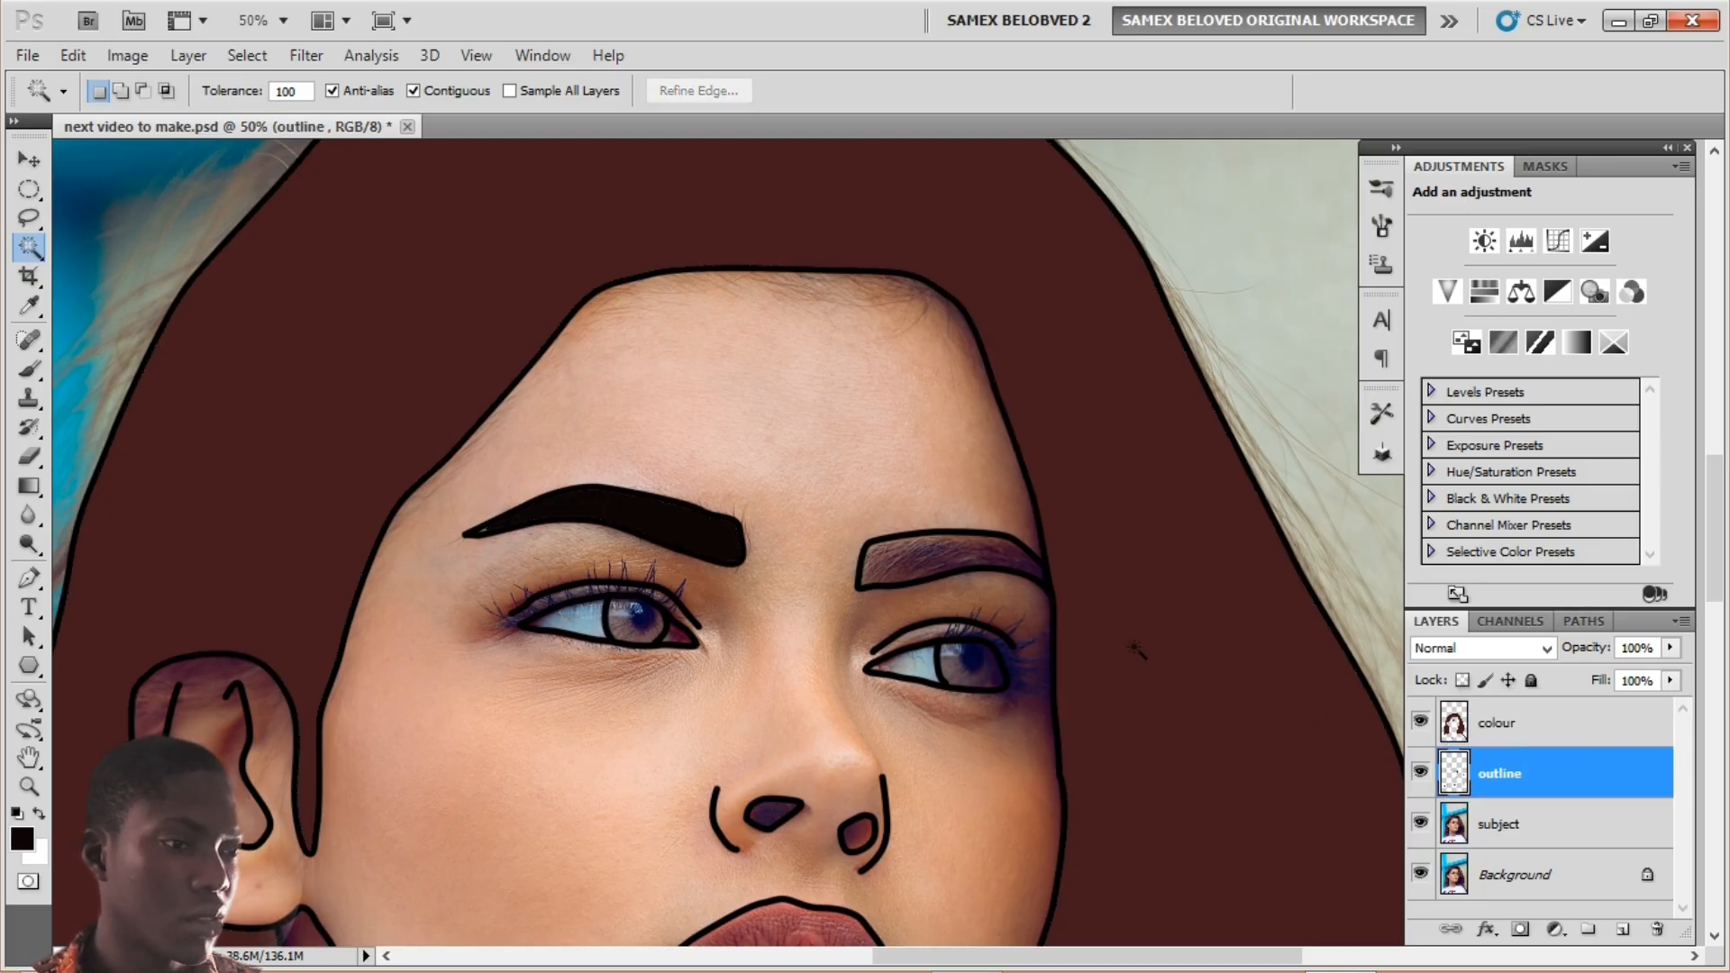
pyautogui.click(946, 561)
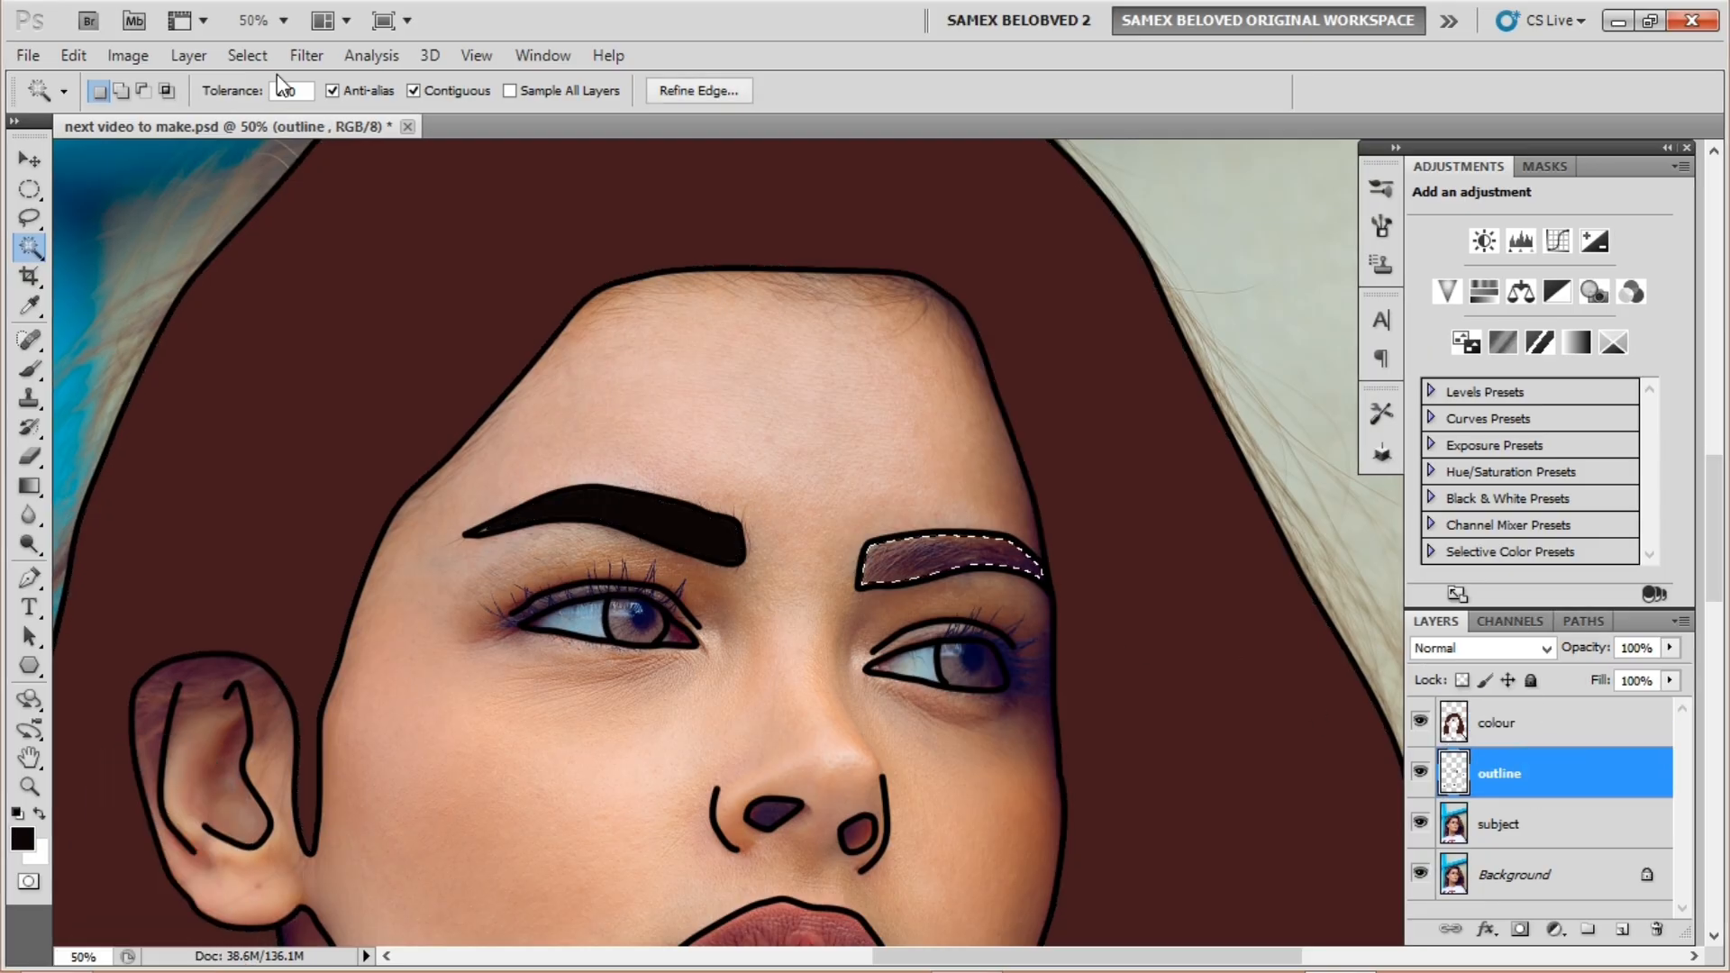
# Step: Fill the right eyebrow with near-black on the colour layer and zoom in on the left eye
pyautogui.click(1497, 722)
pyautogui.hotkey('alt', 'BackSpace')
pyautogui.hotkey('ctrl', 'd')
pyautogui.hotkey('ctrl', '+')
pyautogui.hotkey('ctrl', '+')
pyautogui.hotkey('ctrl', '+')
pyautogui.moveTo(676, 637); pyautogui.dragTo(1162, 241)
# Step: Convert the pupil path to a selection and fill it navy on the colour layer
pyautogui.click(1499, 773)
pyautogui.press('p')
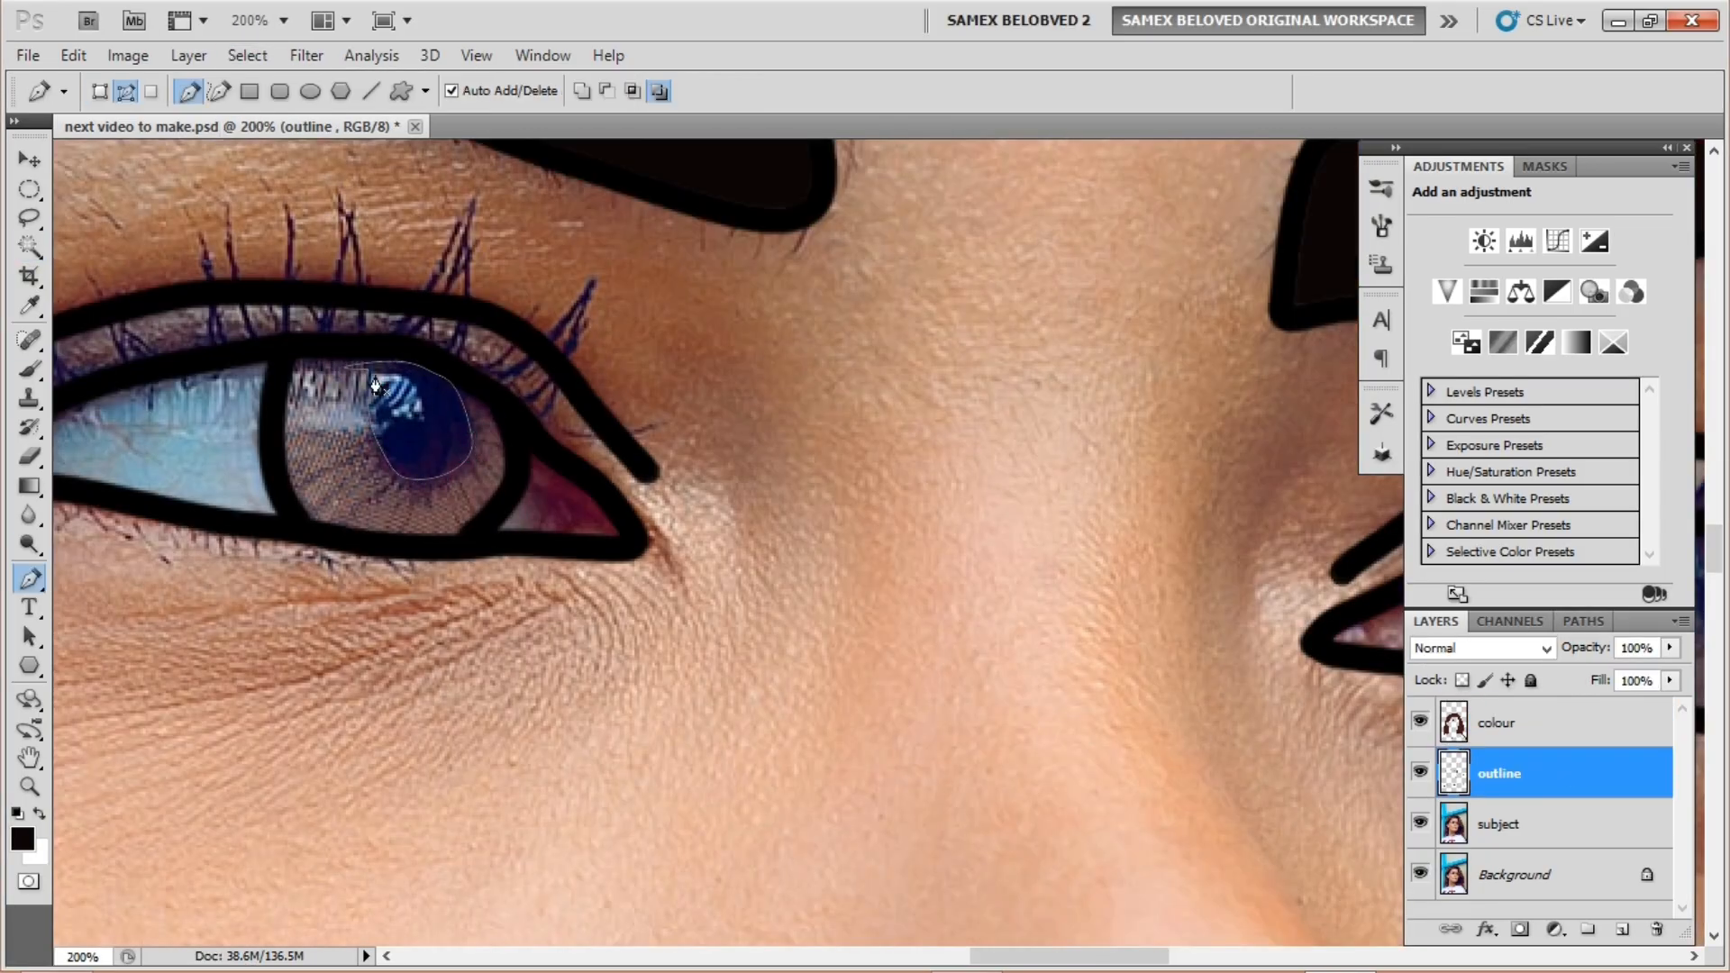
pyautogui.rightClick(436, 417)
pyautogui.click(530, 533)
pyautogui.click(984, 274)
pyautogui.click(1497, 723)
pyautogui.click(22, 839)
pyautogui.hotkey('alt', 'BackSpace')
pyautogui.hotkey('ctrl', 'd')
# Step: Select and fill the left iris brown, then undo back to the pupil selection
pyautogui.moveTo(649, 541); pyautogui.dragTo(542, 501)
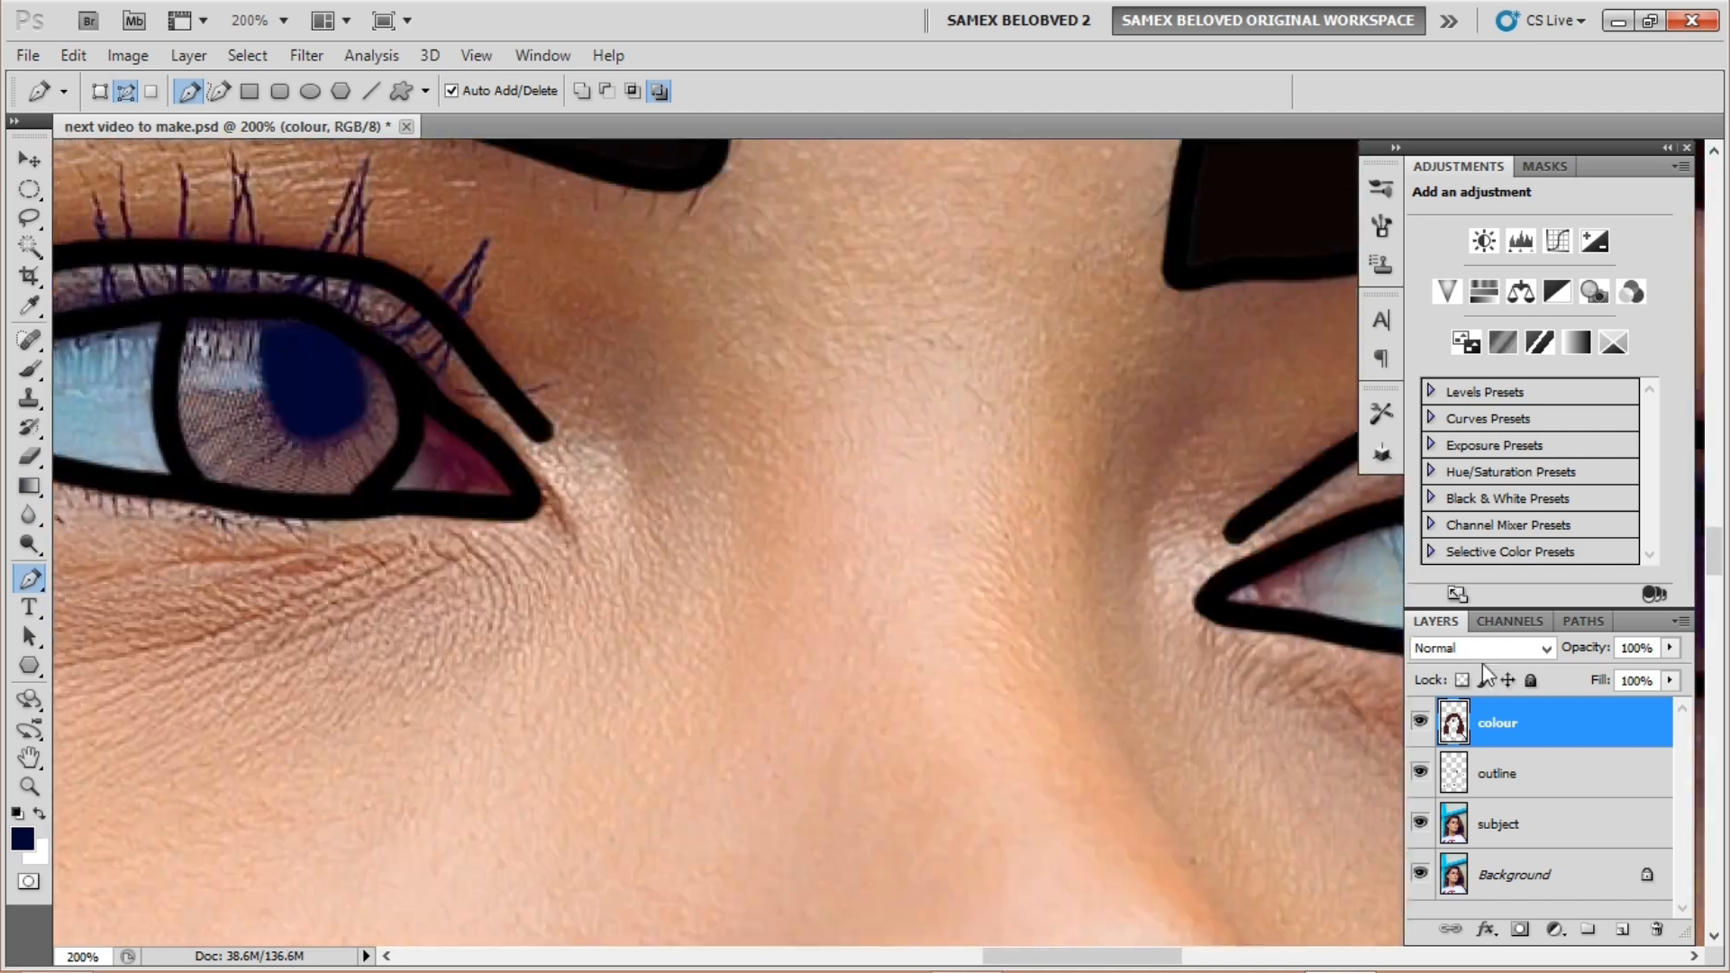
pyautogui.click(1497, 773)
pyautogui.press('w')
pyautogui.click(978, 322)
pyautogui.click(1497, 722)
pyautogui.hotkey('alt', 'BackSpace')
pyautogui.hotkey('ctrl', 'alt', 'z')
pyautogui.hotkey('ctrl', 'alt', 'z')
pyautogui.hotkey('ctrl', 'alt', 'z')
pyautogui.hotkey('ctrl', 'alt', 'z')
pyautogui.hotkey('ctrl', 'alt', 'z')
pyautogui.hotkey('ctrl', 'alt', 'z')
pyautogui.hotkey('ctrl', 'alt', 'z')
pyautogui.hotkey('ctrl', 'alt', 'z')
# Step: Name a layer 'iris' and fill the left pupil navy on it
pyautogui.doubleClick(1491, 723)
pyautogui.write('pu')
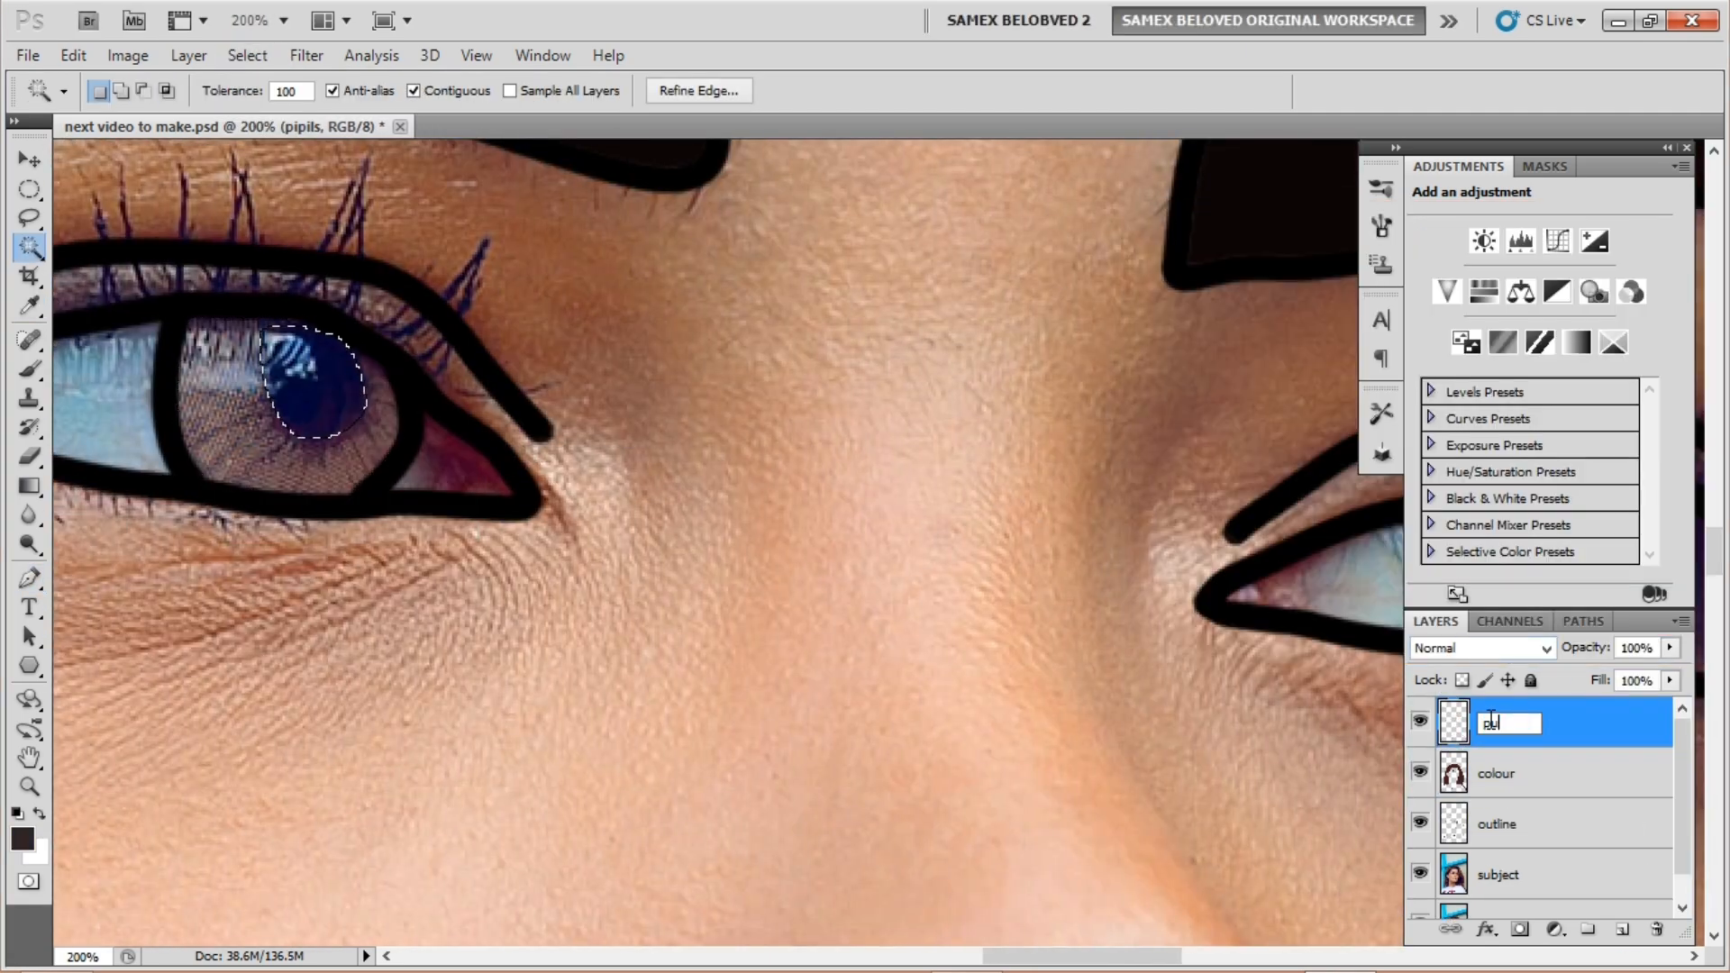
pyautogui.press('BackSpace')
pyautogui.press('BackSpace')
pyautogui.write('iris')
pyautogui.press('Return')
pyautogui.hotkey('alt', 'BackSpace')
pyautogui.hotkey('ctrl', 'd')
# Step: Select the left iris on the outline layer and fill it brown on the colour layer
pyautogui.click(1497, 824)
pyautogui.click(244, 433)
pyautogui.click(1497, 774)
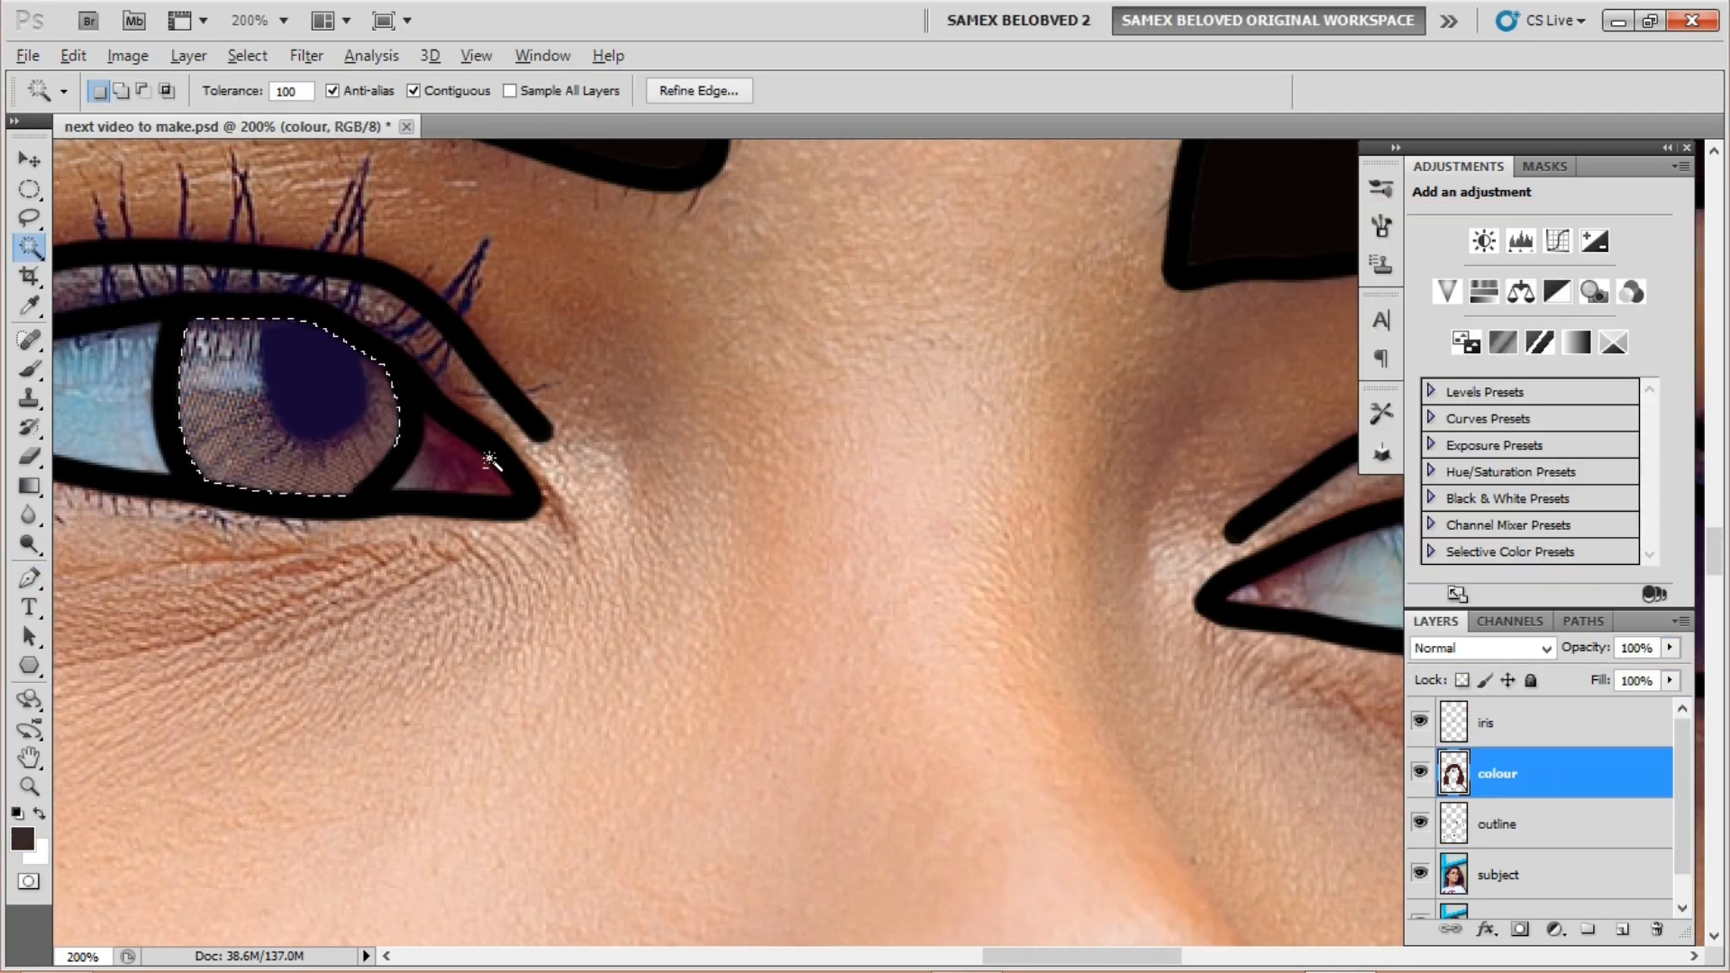
pyautogui.hotkey('alt', 'BackSpace')
pyautogui.hotkey('ctrl', 'd')
# Step: Add a white highlight dot to the left iris and fill the eye white and inner corner white
pyautogui.press('b')
pyautogui.click(664, 292)
pyautogui.click(1497, 824)
pyautogui.click(594, 442)
pyautogui.click(1497, 773)
pyautogui.hotkey('alt', 'BackSpace')
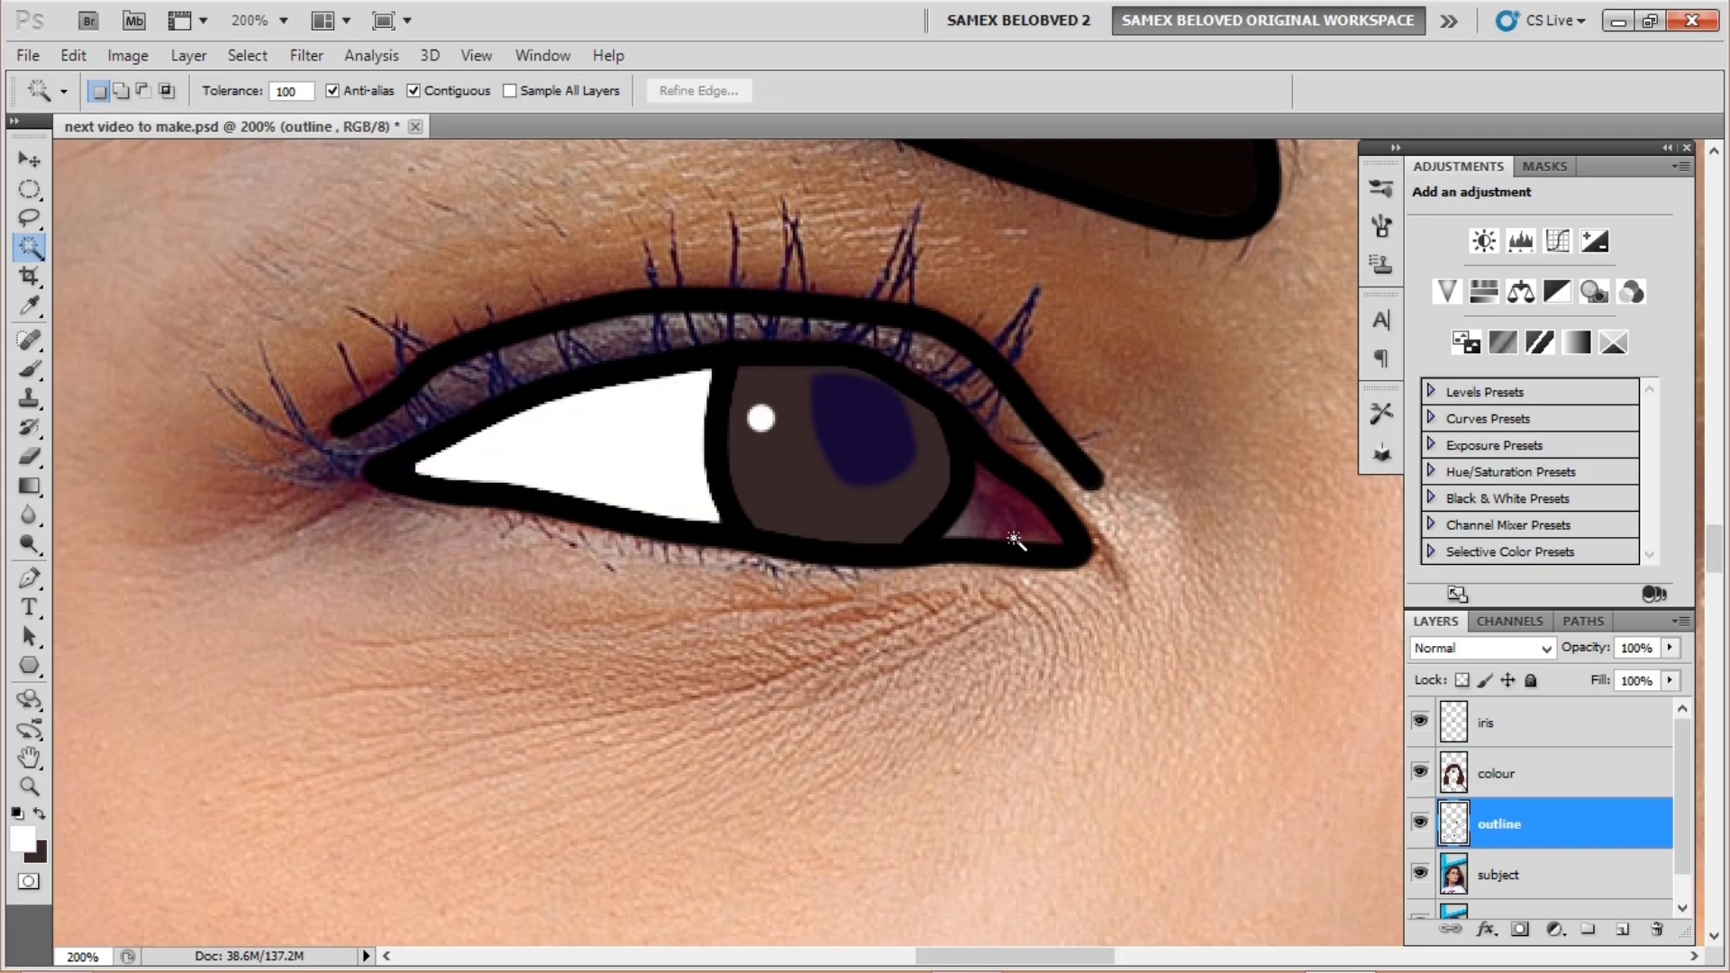
pyautogui.click(1014, 539)
pyautogui.click(1497, 773)
pyautogui.hotkey('alt', 'BackSpace')
# Step: Give the right eye a navy pupil, brown iris and white highlight, then zoom out
pyautogui.click(1497, 722)
pyautogui.click(853, 738)
pyautogui.click(1497, 823)
pyautogui.press('w')
pyautogui.click(760, 734)
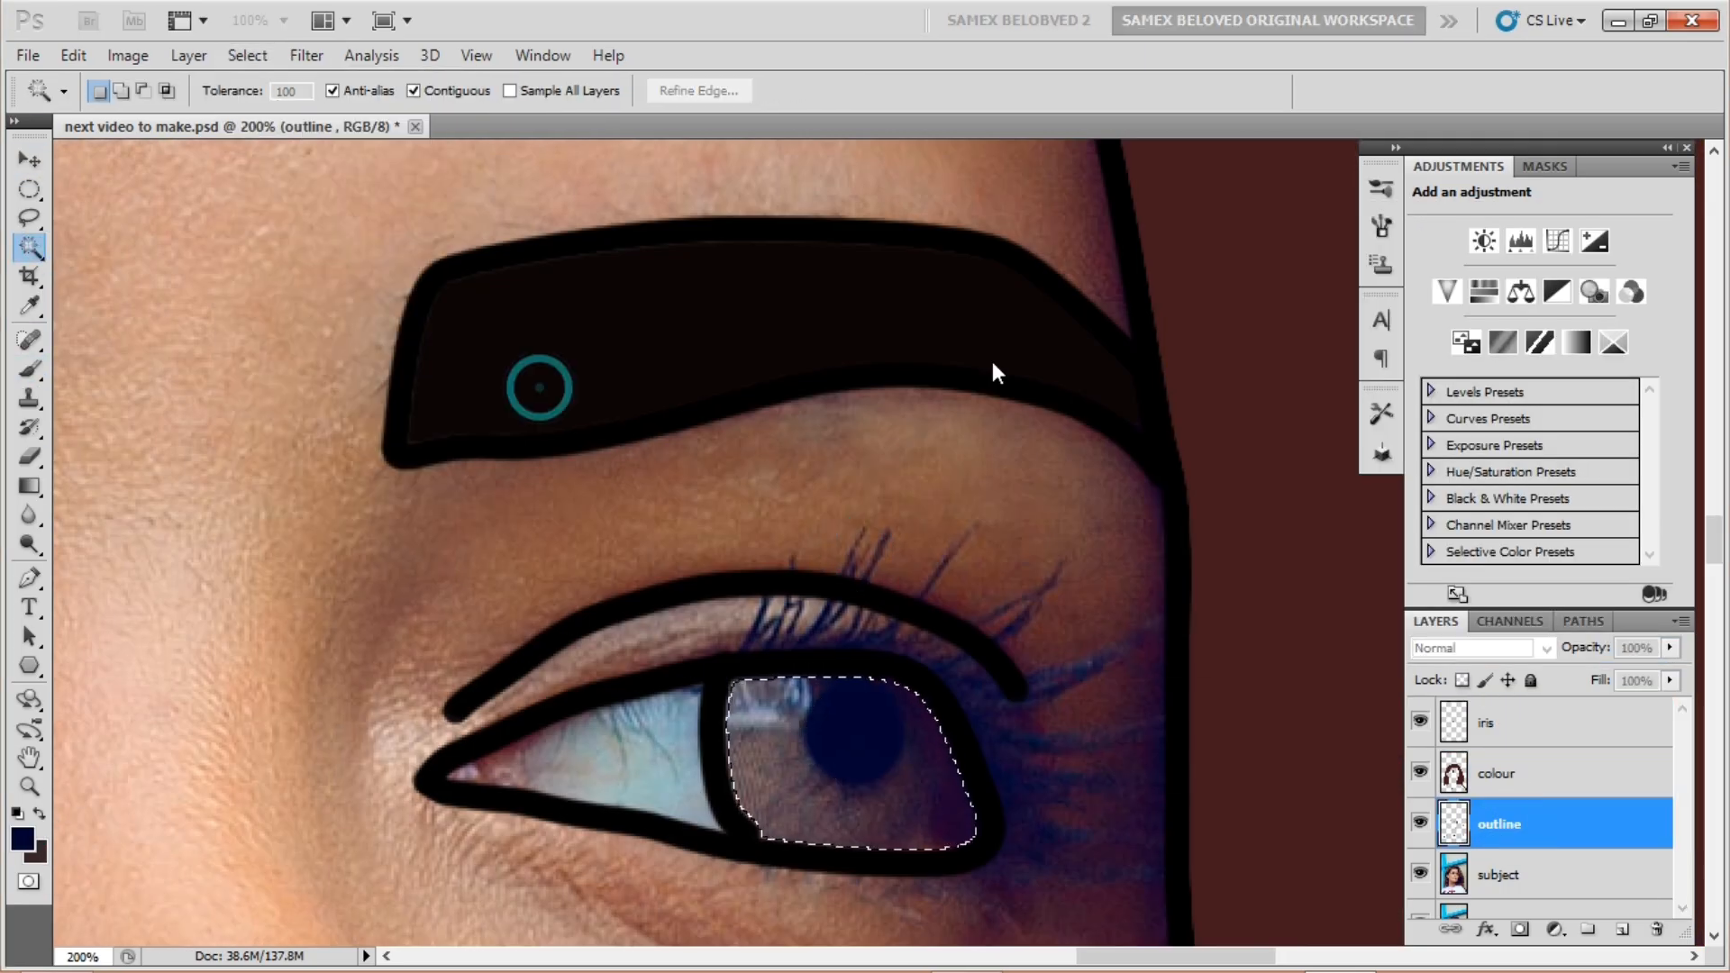
pyautogui.click(1497, 773)
pyautogui.hotkey('ctrl', 'BackSpace')
pyautogui.hotkey('ctrl', 'd')
pyautogui.press('b')
pyautogui.click(781, 723)
pyautogui.moveTo(417, 625); pyautogui.dragTo(931, 479)
pyautogui.hotkey('ctrl', '-')
pyautogui.hotkey('ctrl', '-')
# Step: Fill the white of the right eye white and the nostrils black on the colour layer
pyautogui.click(1497, 824)
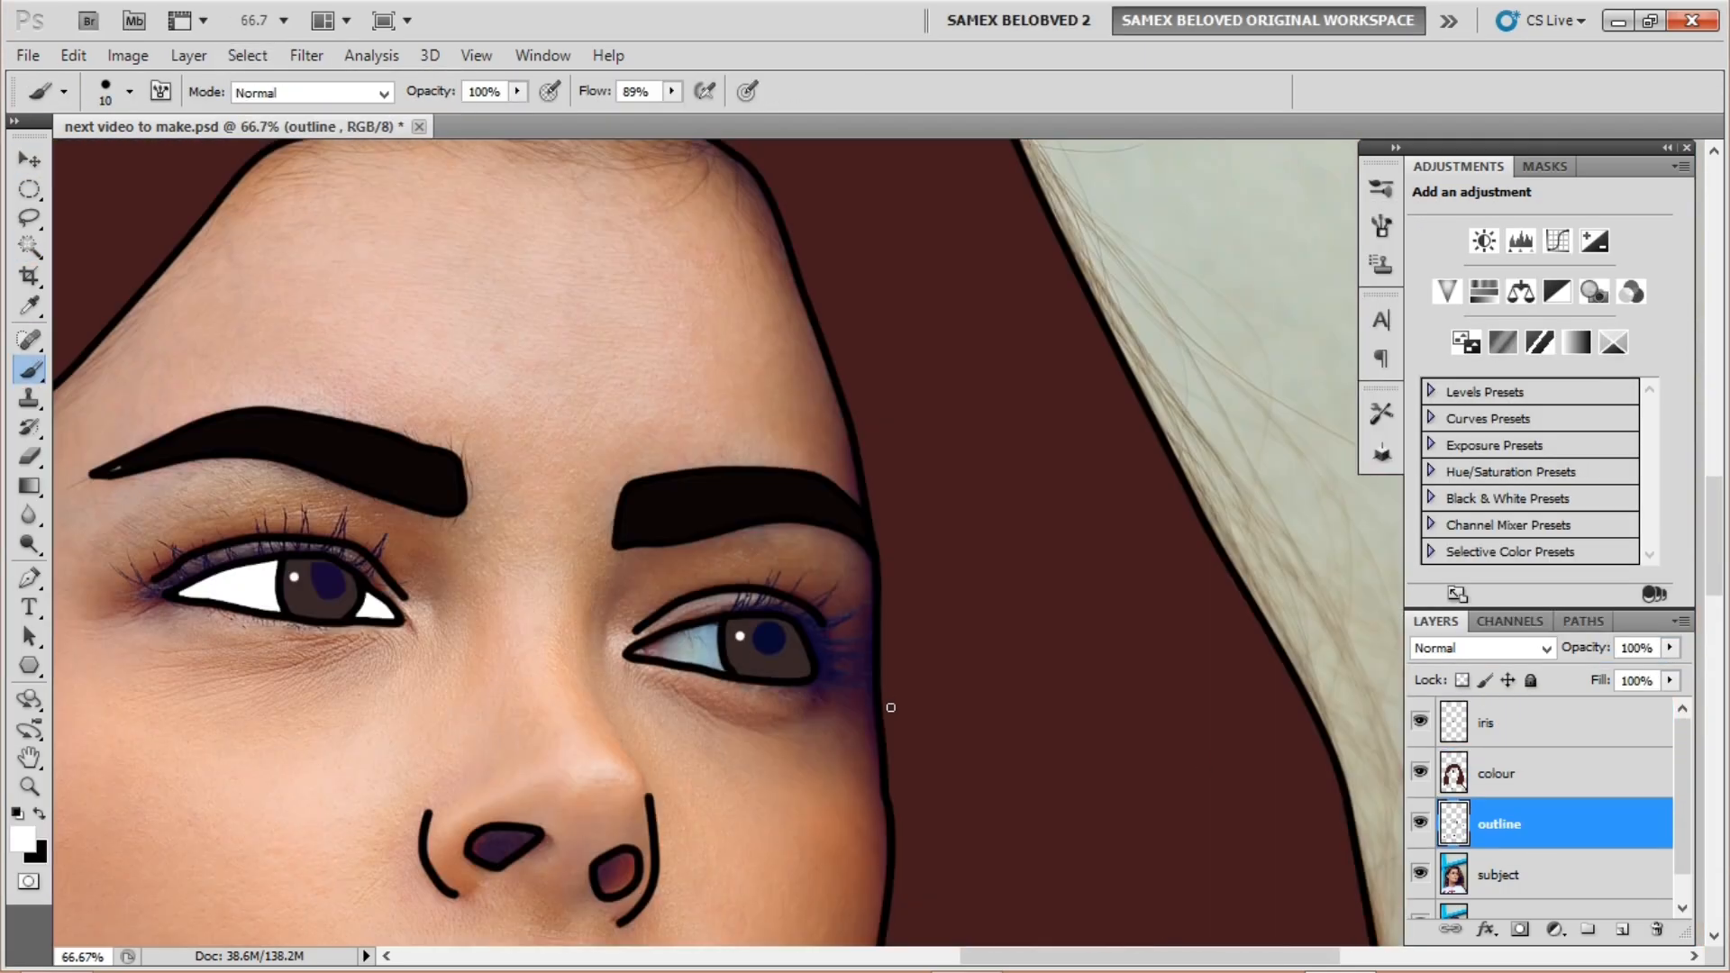
pyautogui.press('w')
pyautogui.click(680, 650)
pyautogui.click(1497, 773)
pyautogui.hotkey('alt', 'BackSpace')
pyautogui.click(1497, 824)
pyautogui.click(247, 56)
# Step: Fill the lips pink and the mouth corner black
pyautogui.click(1497, 773)
pyautogui.click(24, 839)
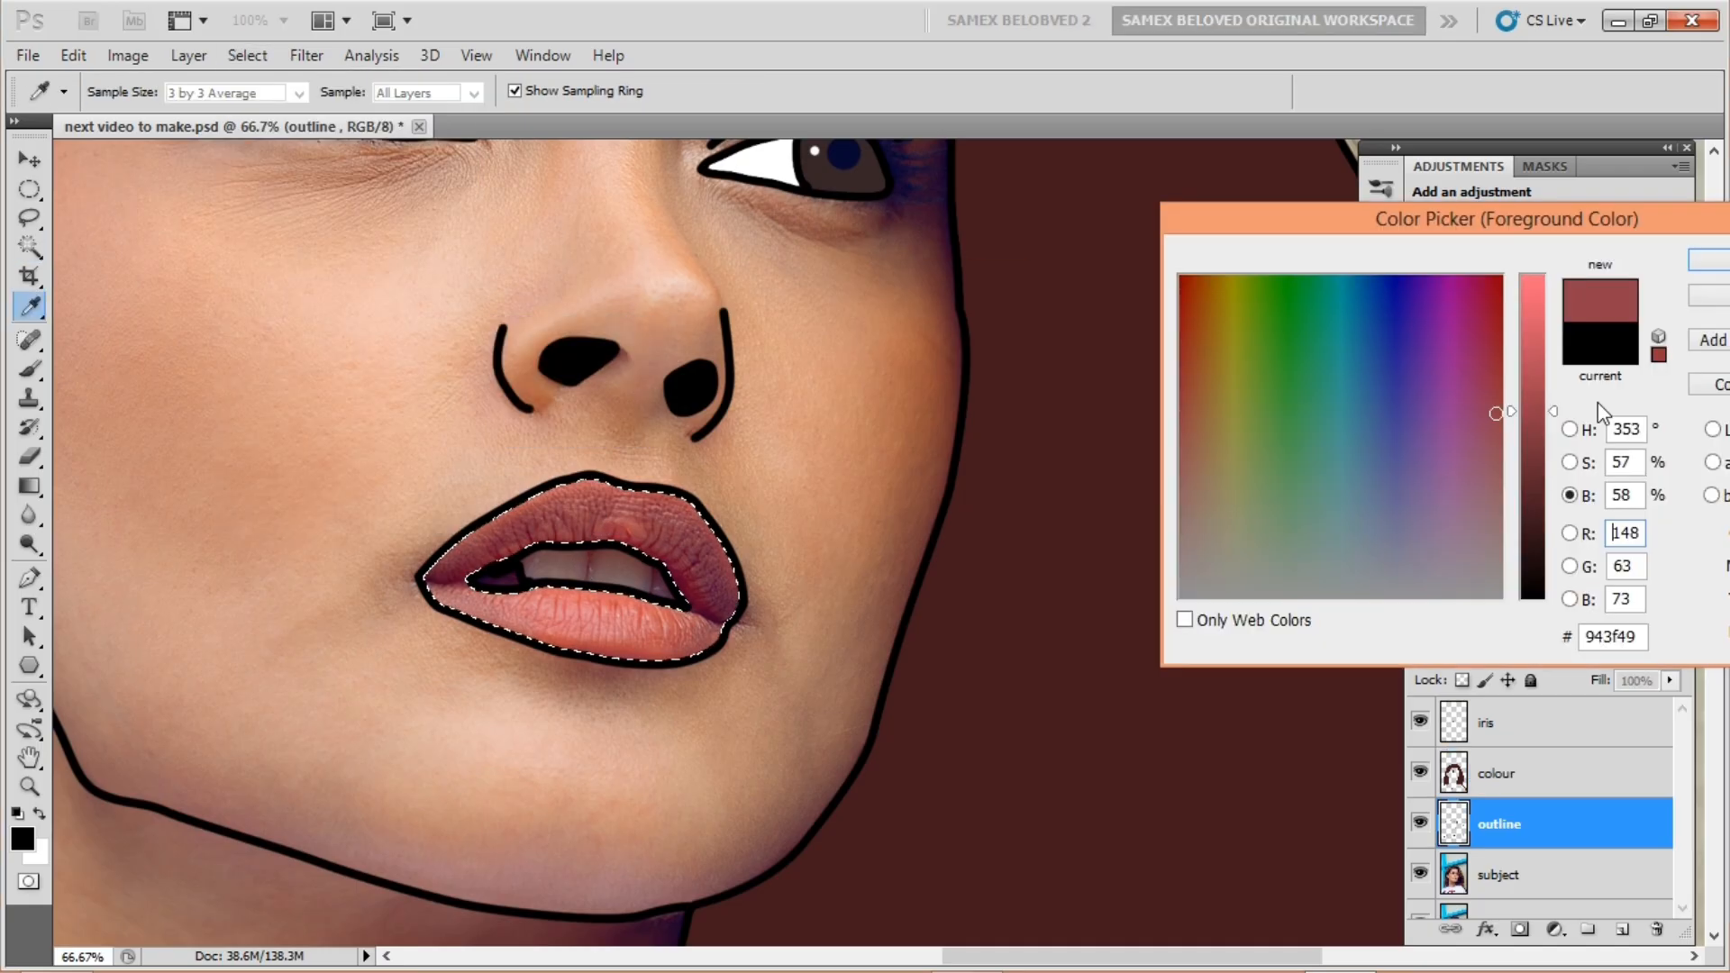
pyautogui.click(1497, 773)
pyautogui.hotkey('alt', 'BackSpace')
pyautogui.click(1497, 824)
pyautogui.click(247, 56)
pyautogui.click(1497, 773)
# Step: Wand-select the teeth and fill them white on the colour layer
pyautogui.click(1497, 823)
pyautogui.click(808, 510)
pyautogui.click(1535, 779)
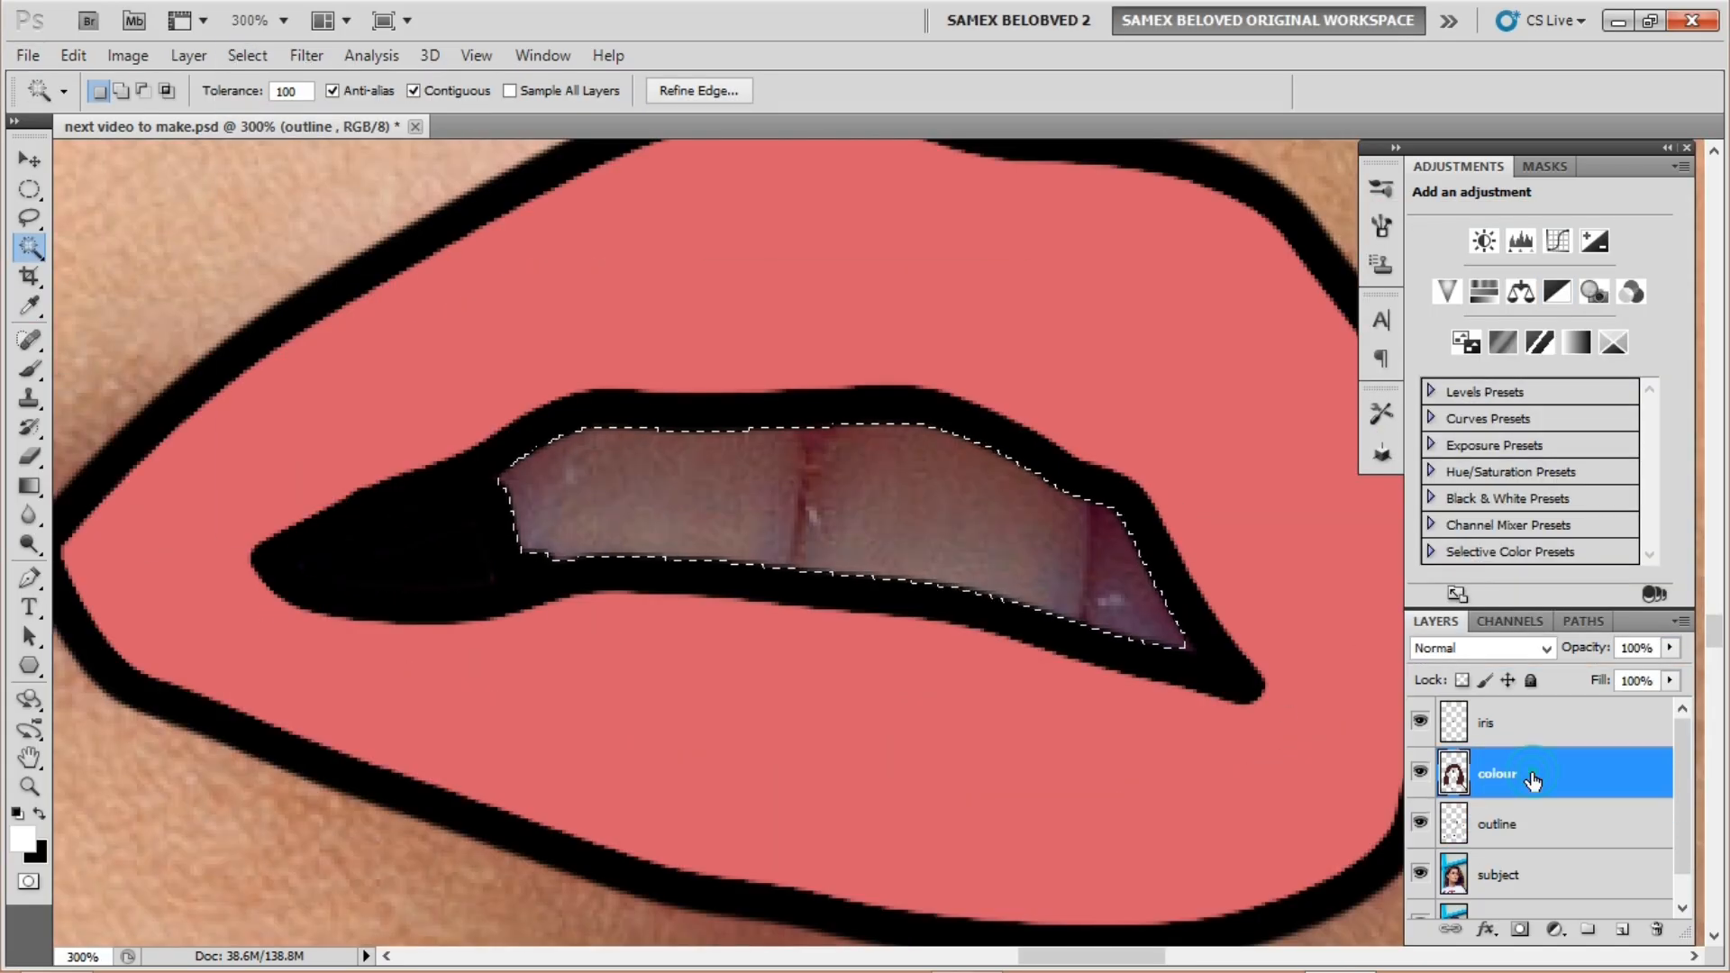
pyautogui.hotkey('alt', 'BackSpace')
pyautogui.hotkey('ctrl', 'd')
pyautogui.hotkey('ctrl', '-')
pyautogui.hotkey('ctrl', '-')
pyautogui.hotkey('ctrl', '-')
pyautogui.hotkey('ctrl', '-')
pyautogui.hotkey('ctrl', '-')
pyautogui.hotkey('ctrl', '-')
pyautogui.hotkey('ctrl', '-')
pyautogui.moveTo(1019, 622); pyautogui.dragTo(880, 522)
# Step: Sample the peach skin tone from the face in the photo as foreground colour
pyautogui.click(23, 839)
pyautogui.click(766, 559)
pyautogui.press('Return')
pyautogui.click(1497, 824)
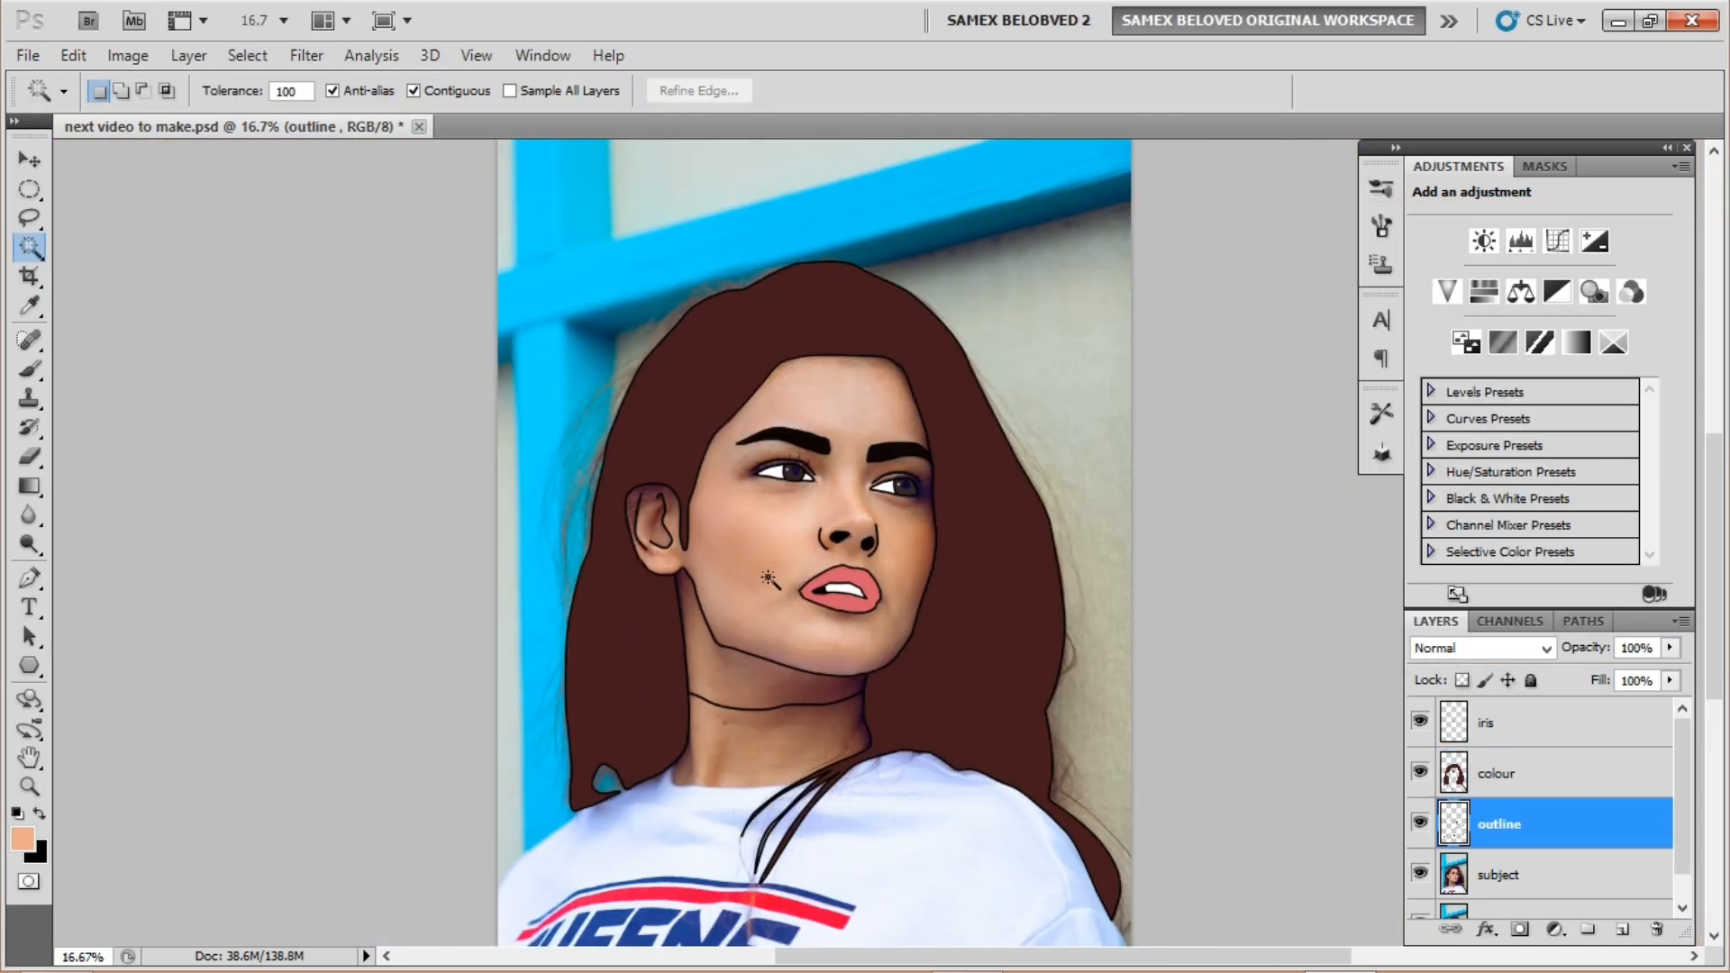
pyautogui.hotkey('ctrl', '+')
pyautogui.hotkey('ctrl', '+')
# Step: Select the face, expand the selection slightly and fill it with the skin tone
pyautogui.click(768, 577)
pyautogui.click(247, 56)
pyautogui.moveTo(267, 334)
pyautogui.click(526, 382)
pyautogui.click(1496, 774)
pyautogui.hotkey('alt', 'BackSpace')
pyautogui.hotkey('ctrl', 'd')
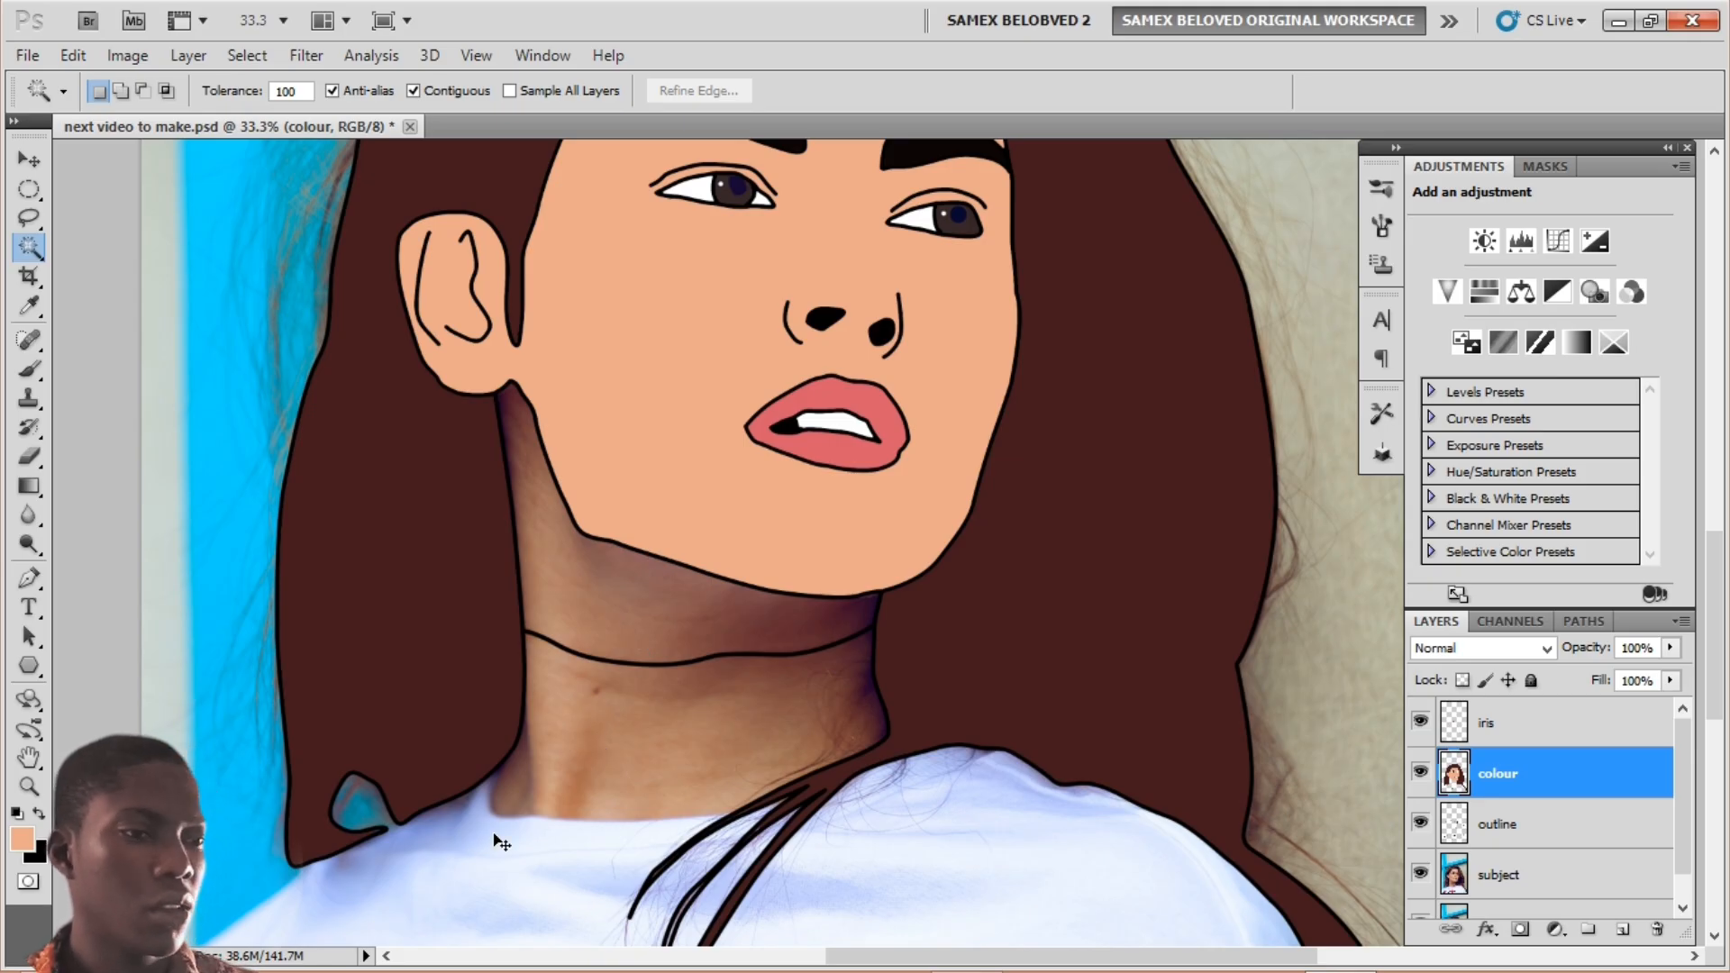
pyautogui.hotkey('ctrl', '+')
pyautogui.hotkey('ctrl', '+')
# Step: On the outline layer, draw a Pen path along the neck base to the hair strands
pyautogui.moveTo(429, 797); pyautogui.dragTo(562, 360)
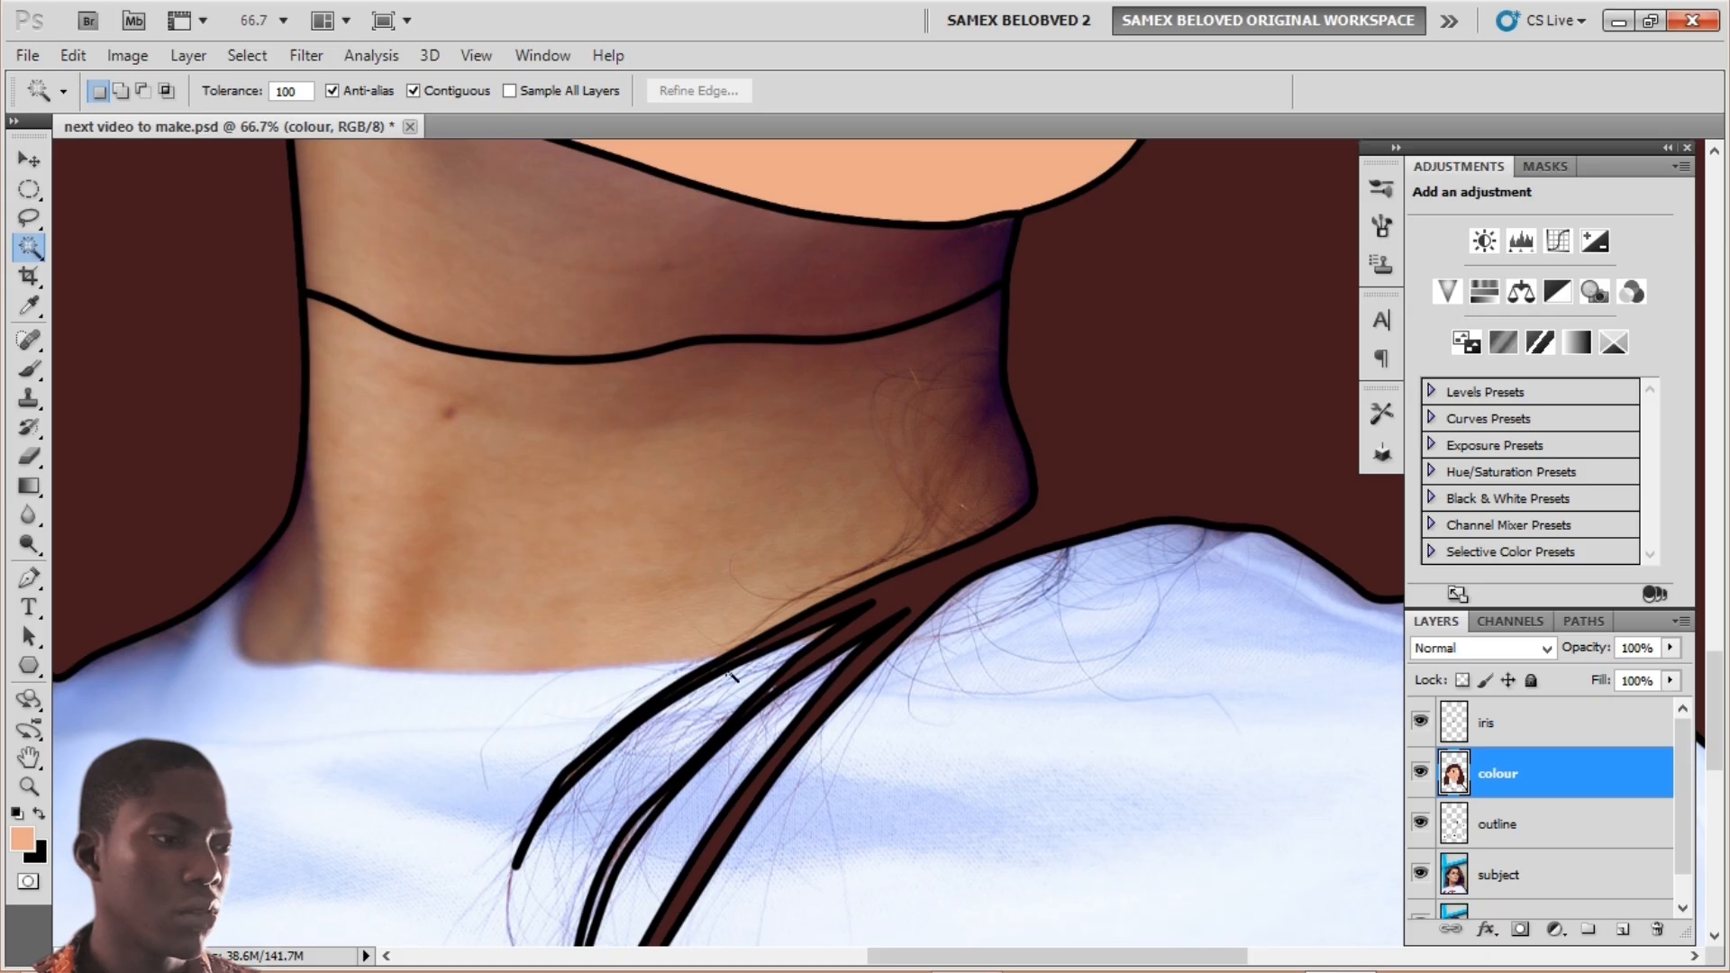
pyautogui.click(1514, 826)
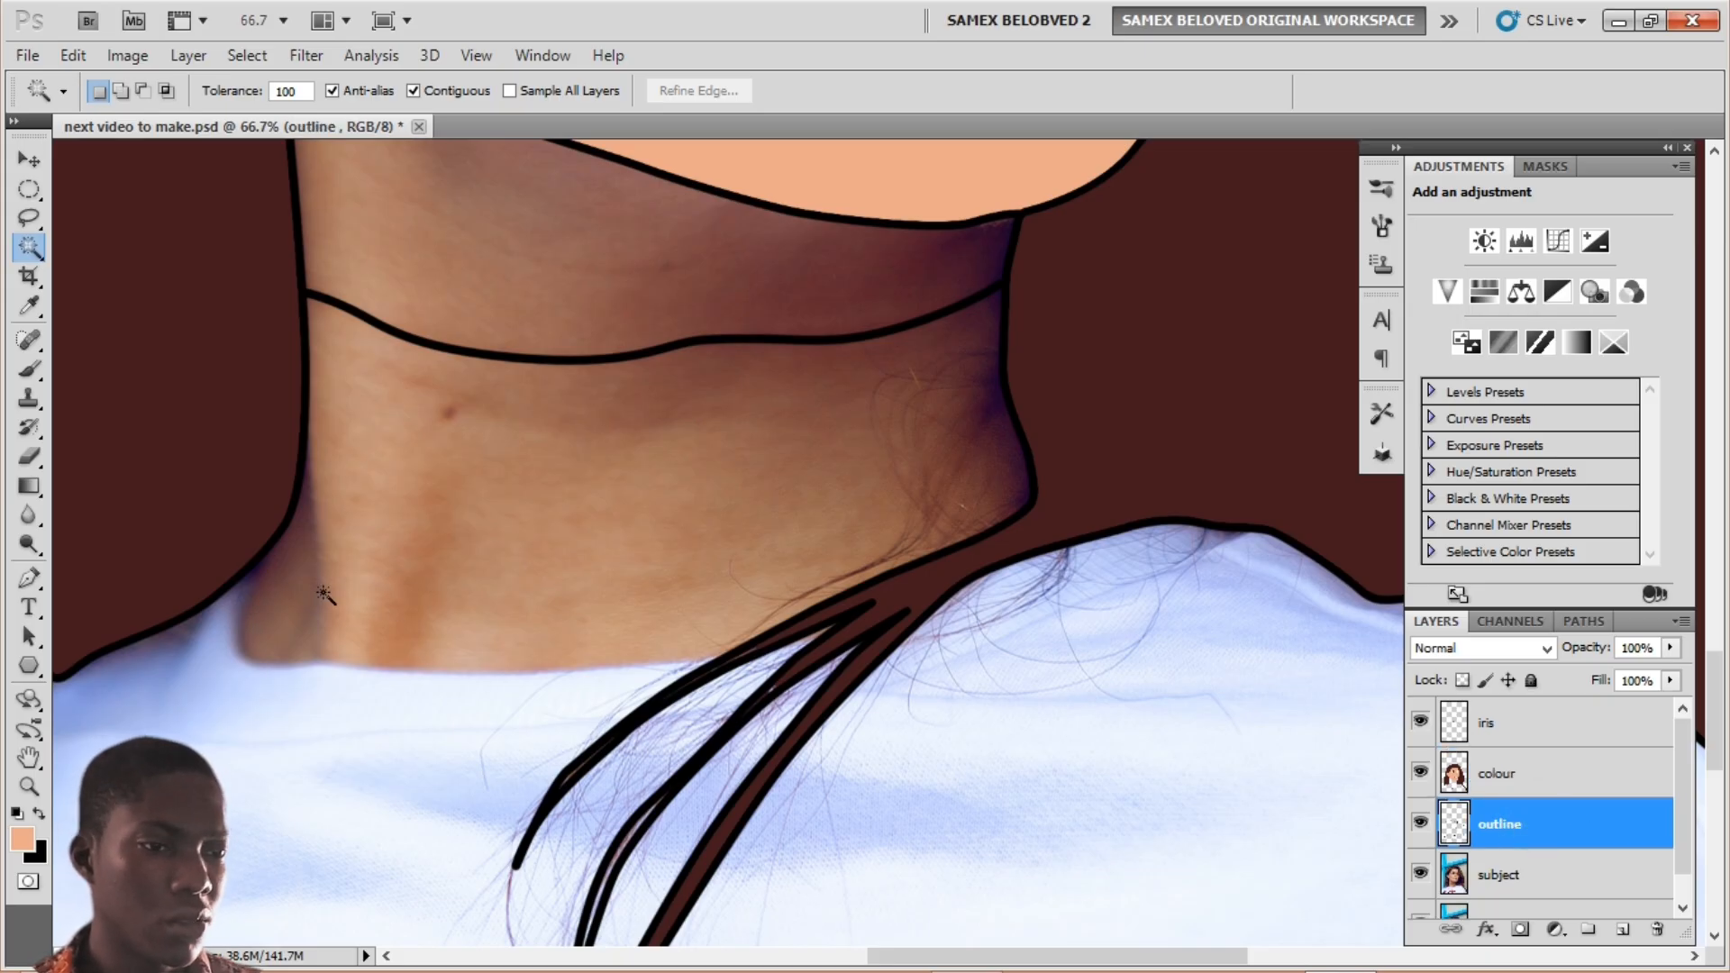
pyautogui.click(30, 577)
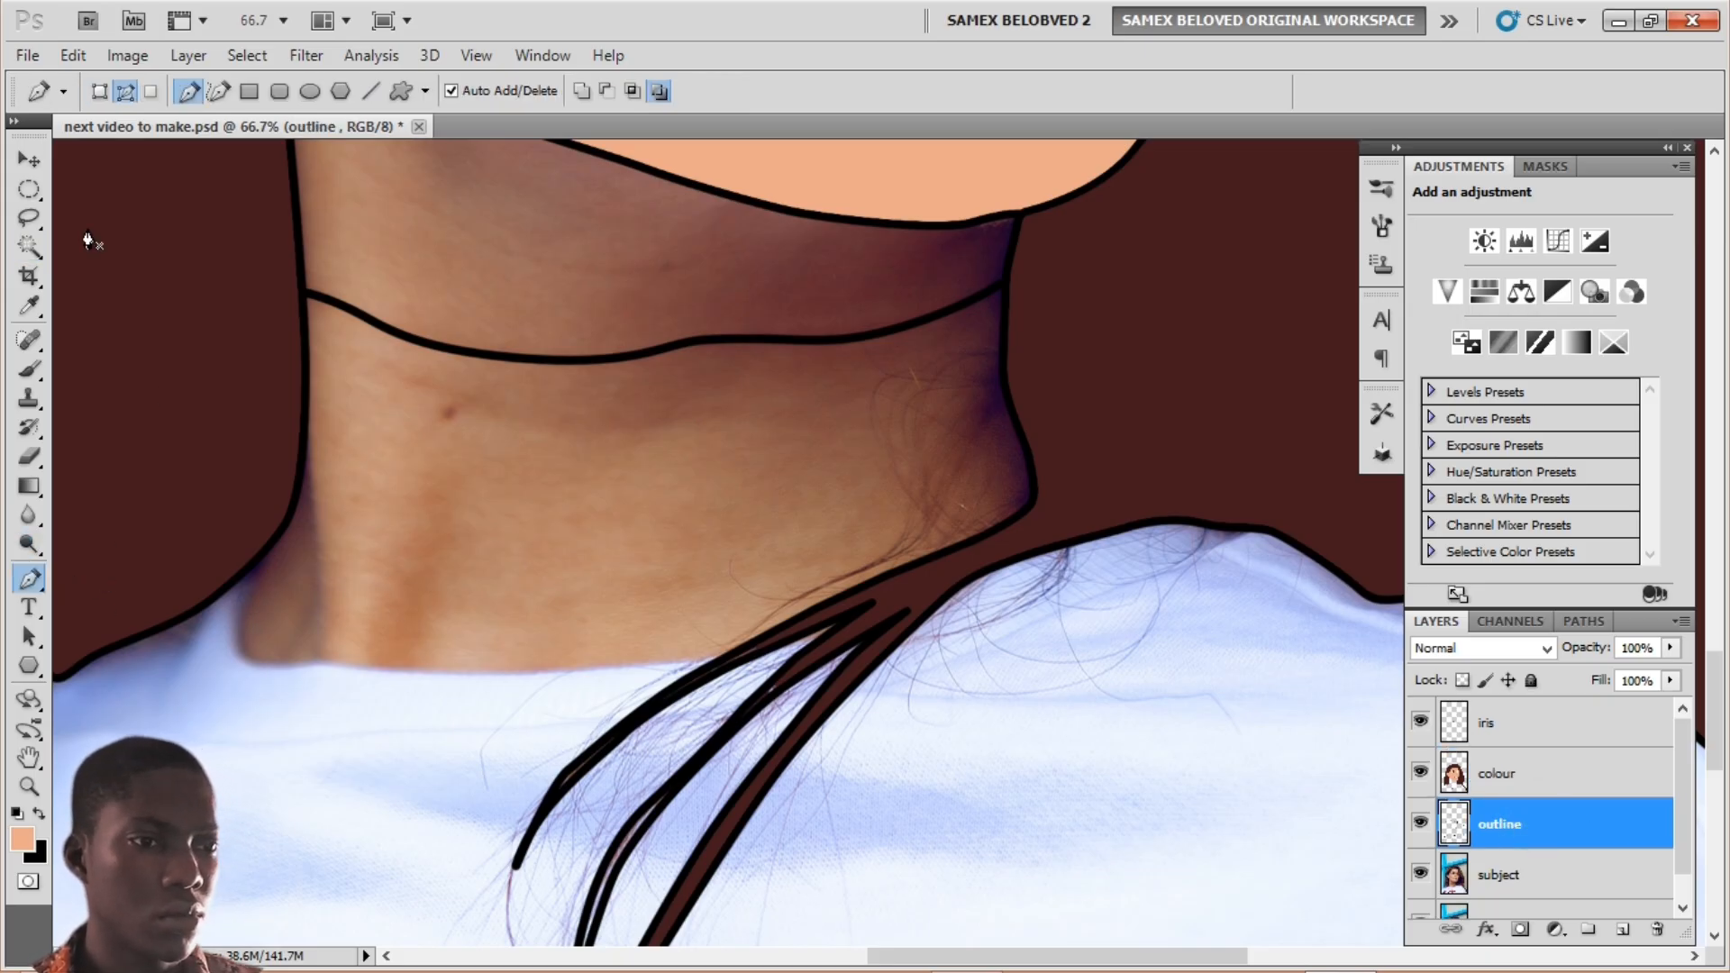
pyautogui.click(247, 571)
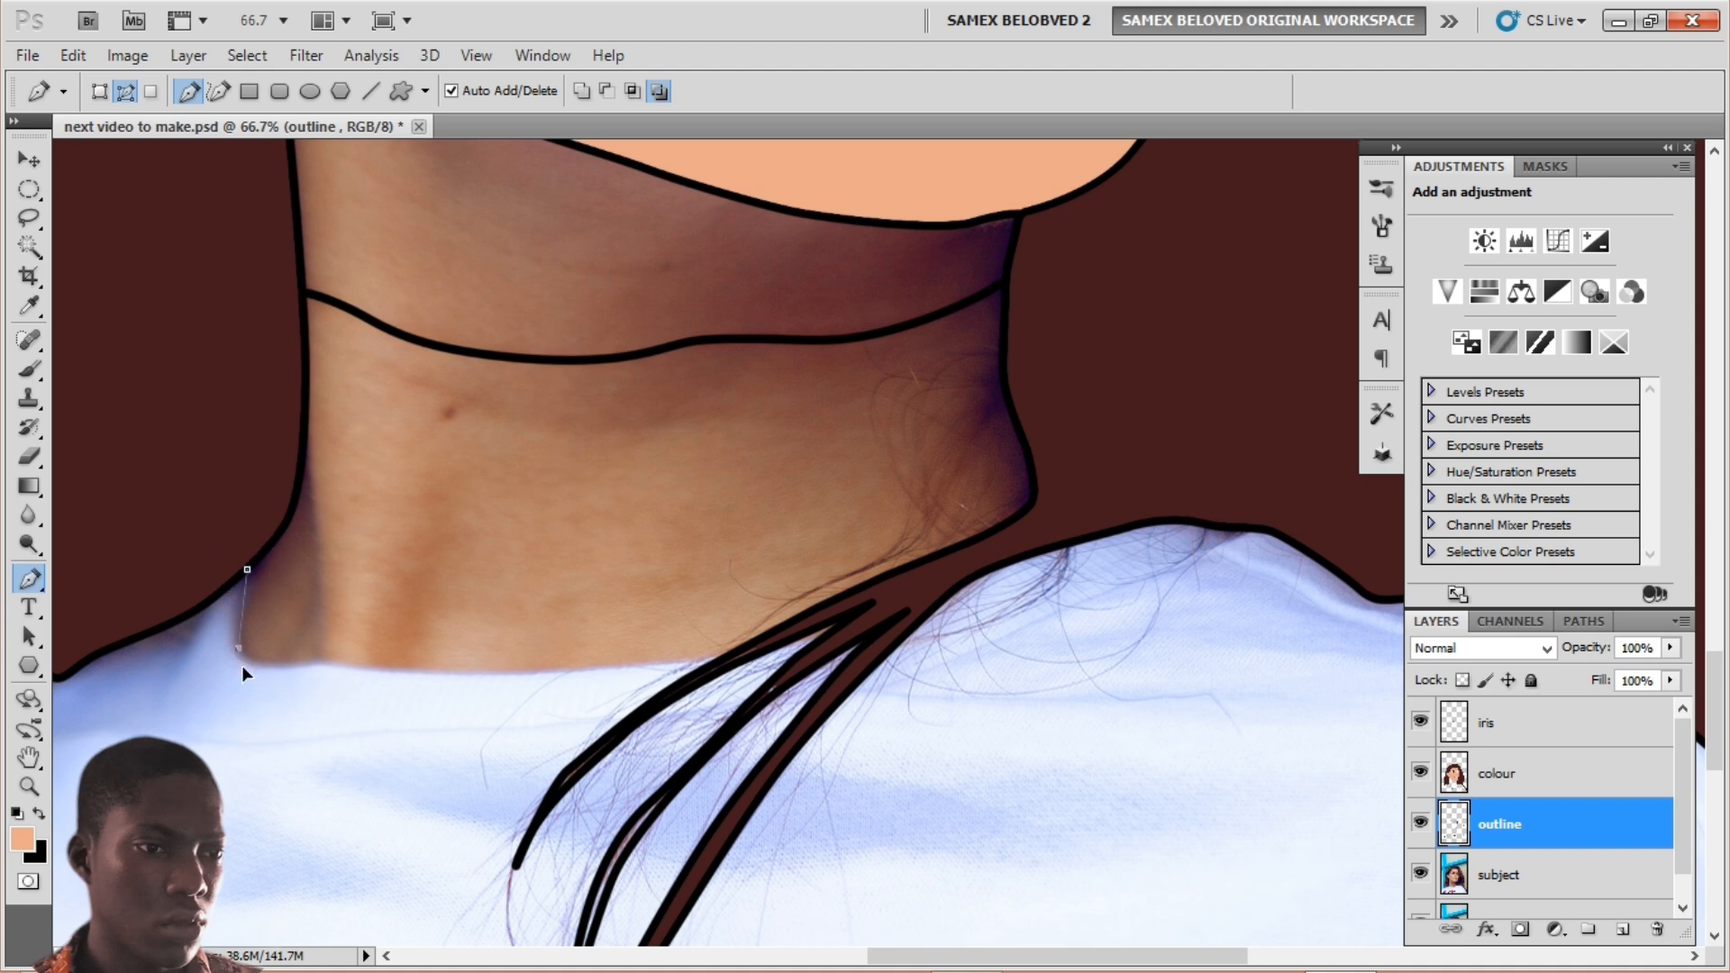
pyautogui.moveTo(247, 671); pyautogui.dragTo(297, 671)
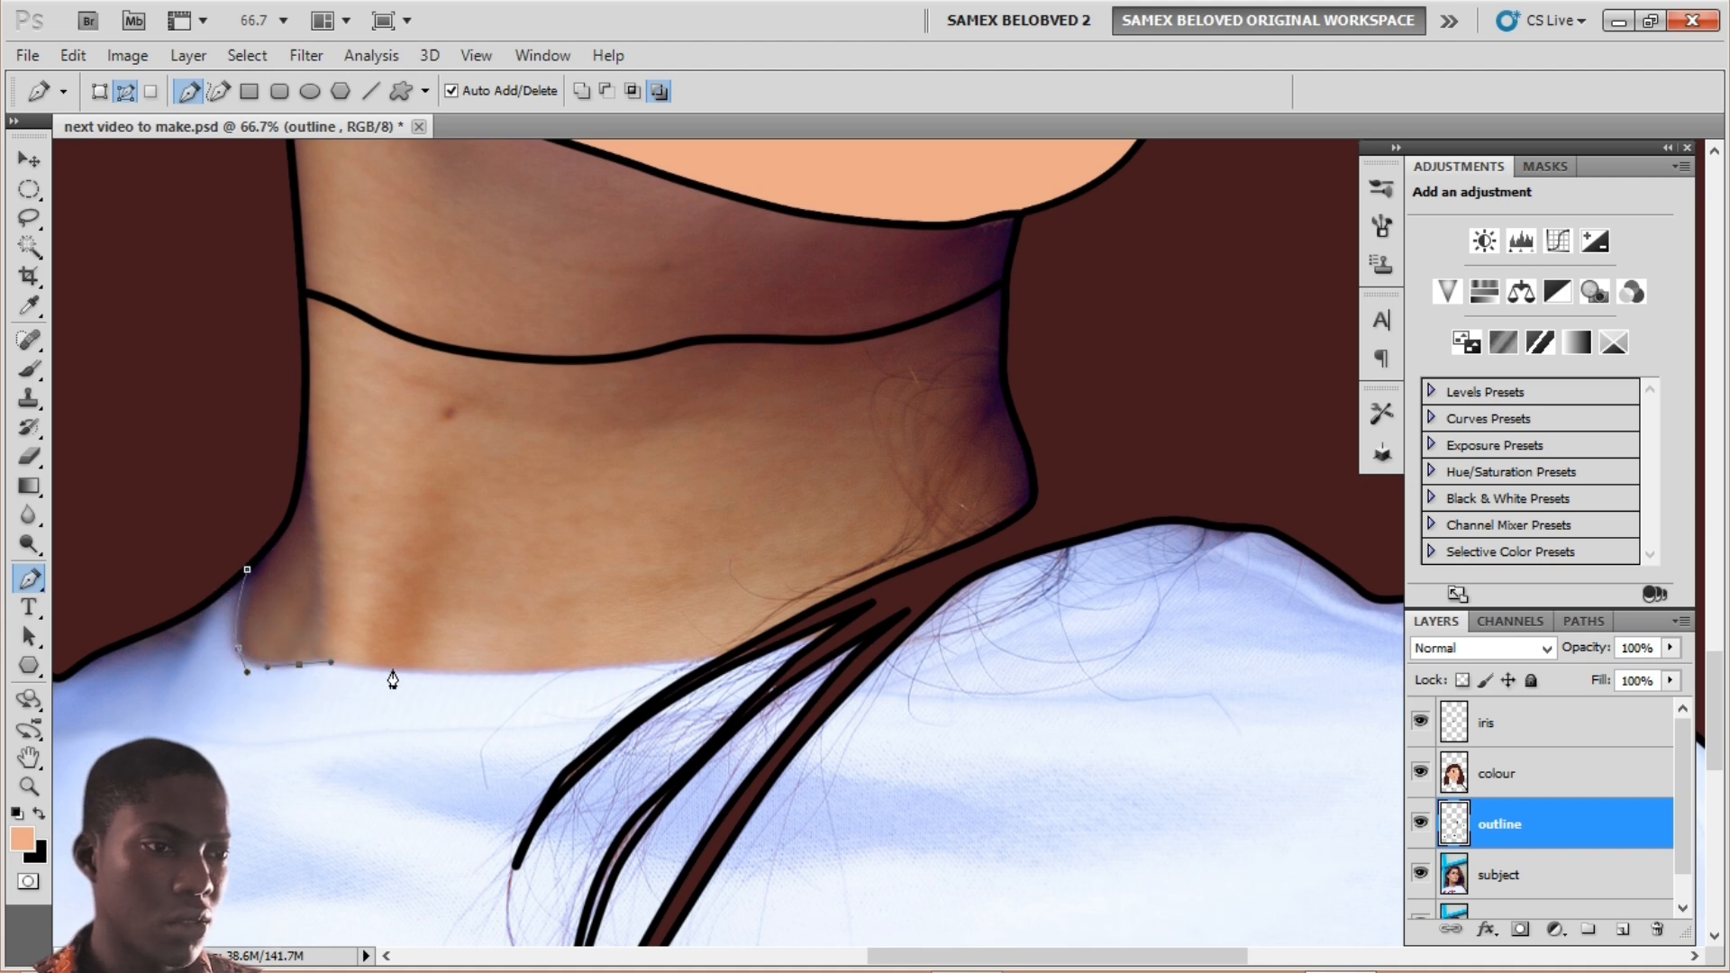
pyautogui.moveTo(513, 682); pyautogui.dragTo(530, 677)
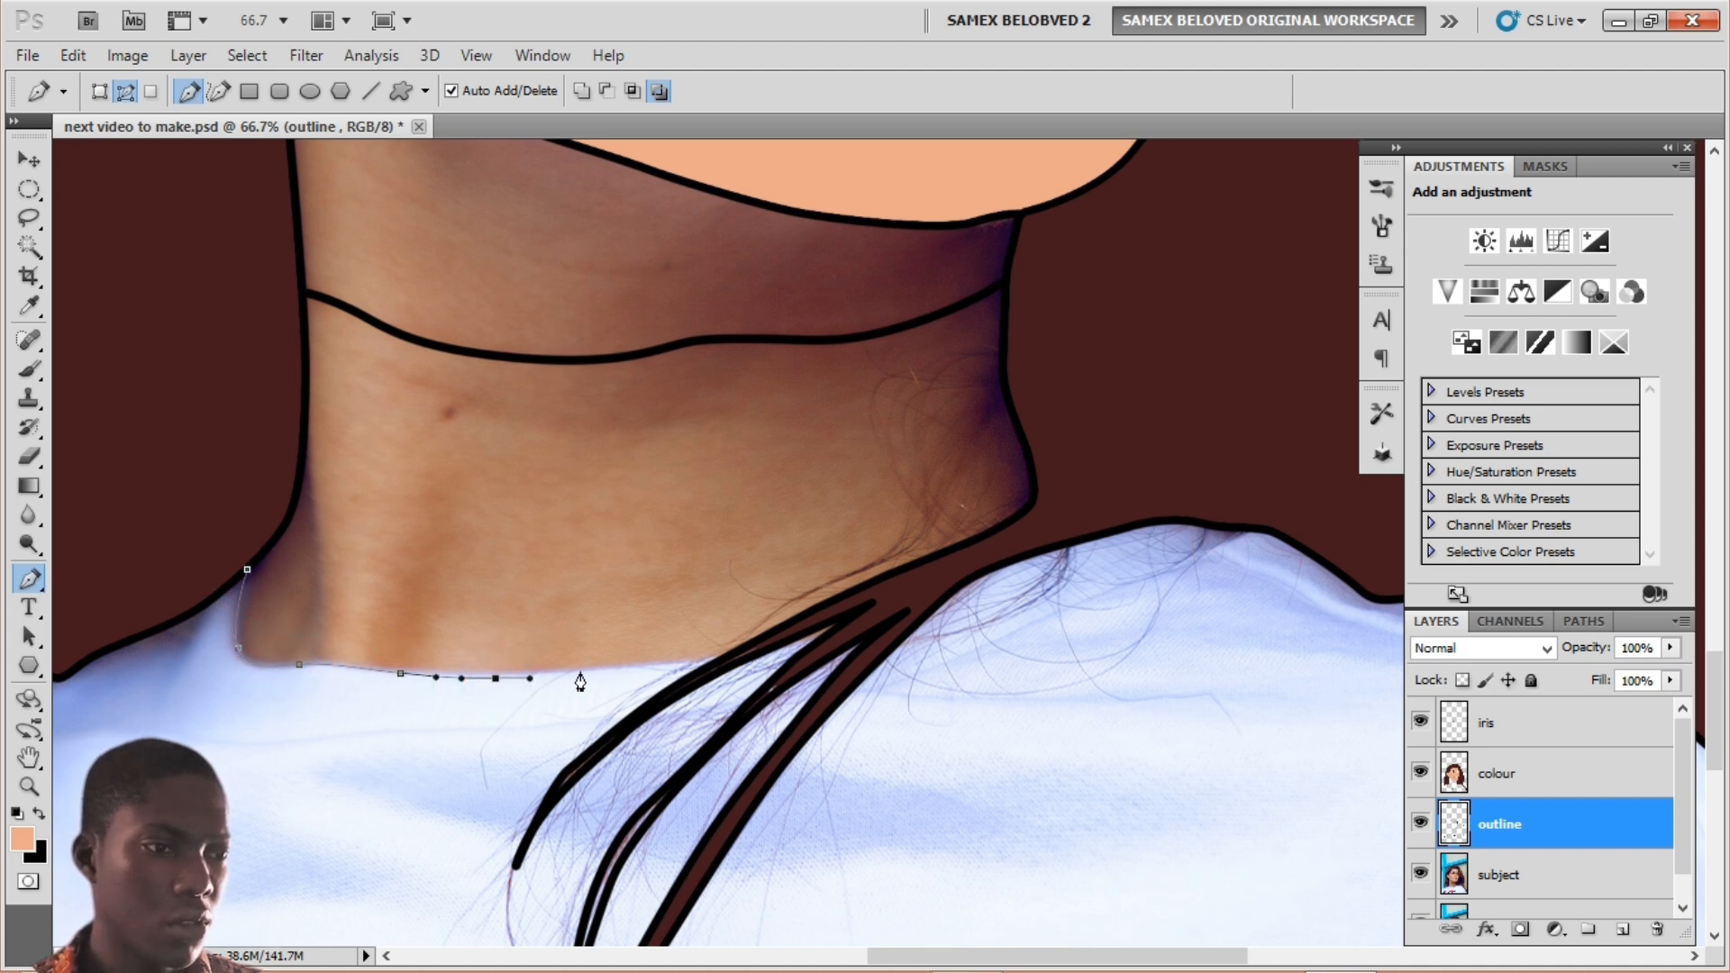
pyautogui.moveTo(673, 667); pyautogui.dragTo(715, 670)
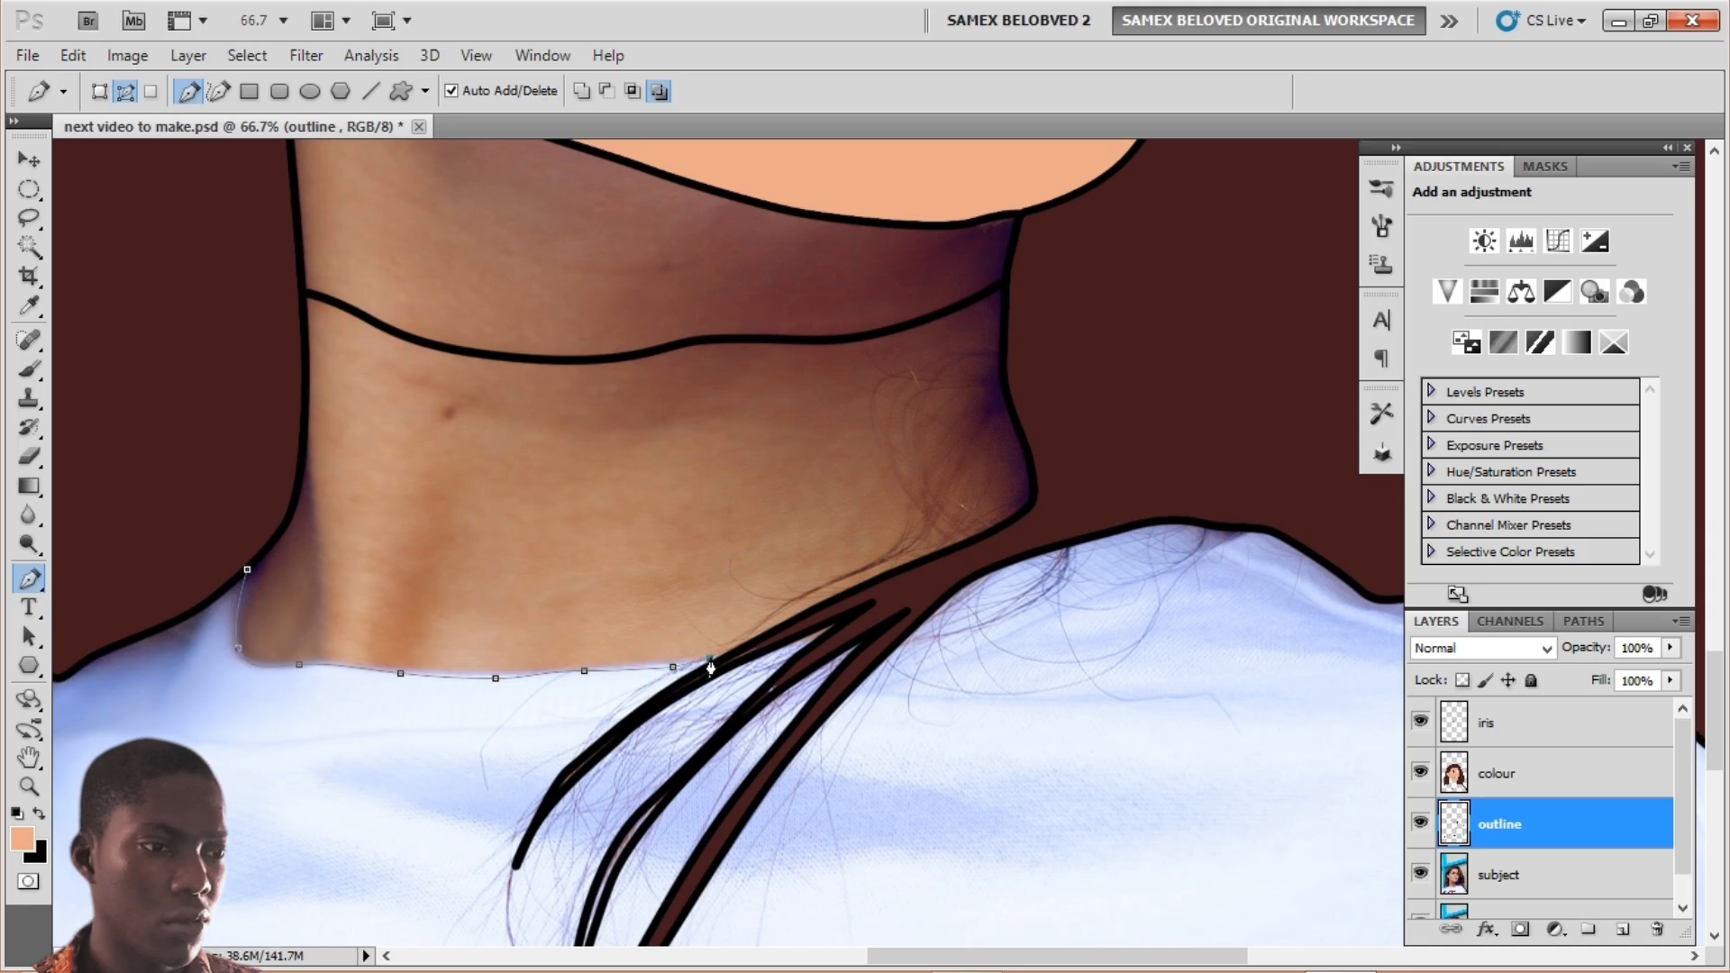
# Step: Stroke the neck path with the brush, then undo the peach-coloured result
pyautogui.click(29, 370)
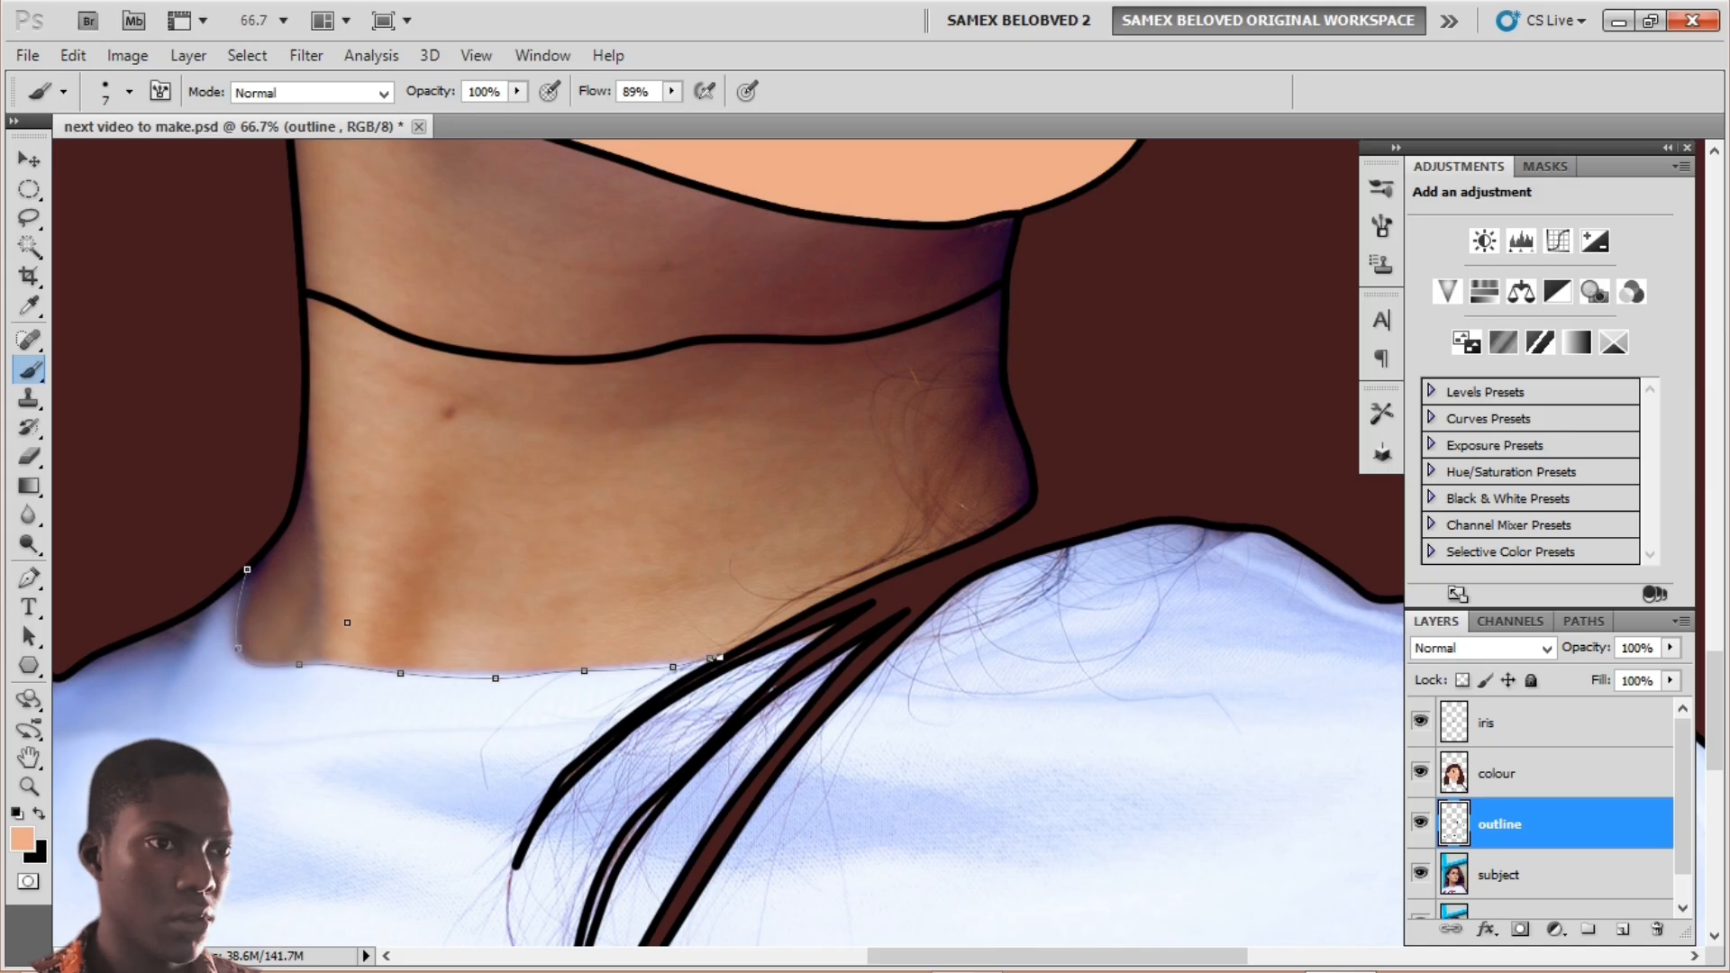
pyautogui.press('p')
pyautogui.rightClick(342, 628)
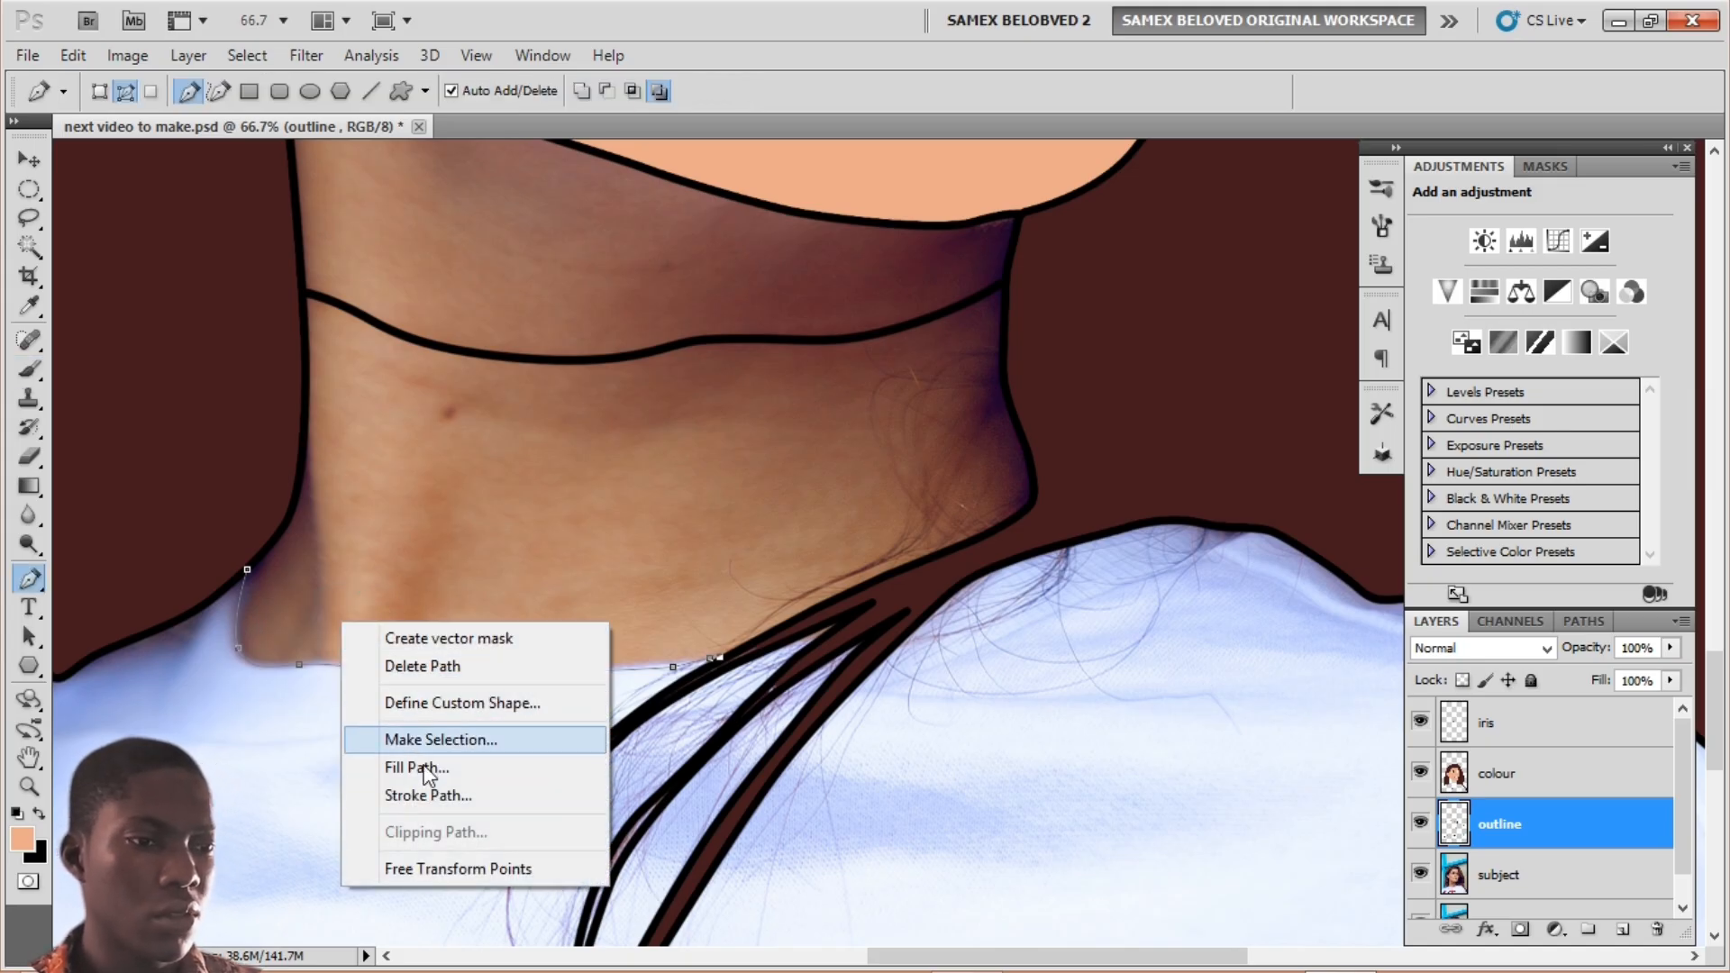
pyautogui.click(410, 795)
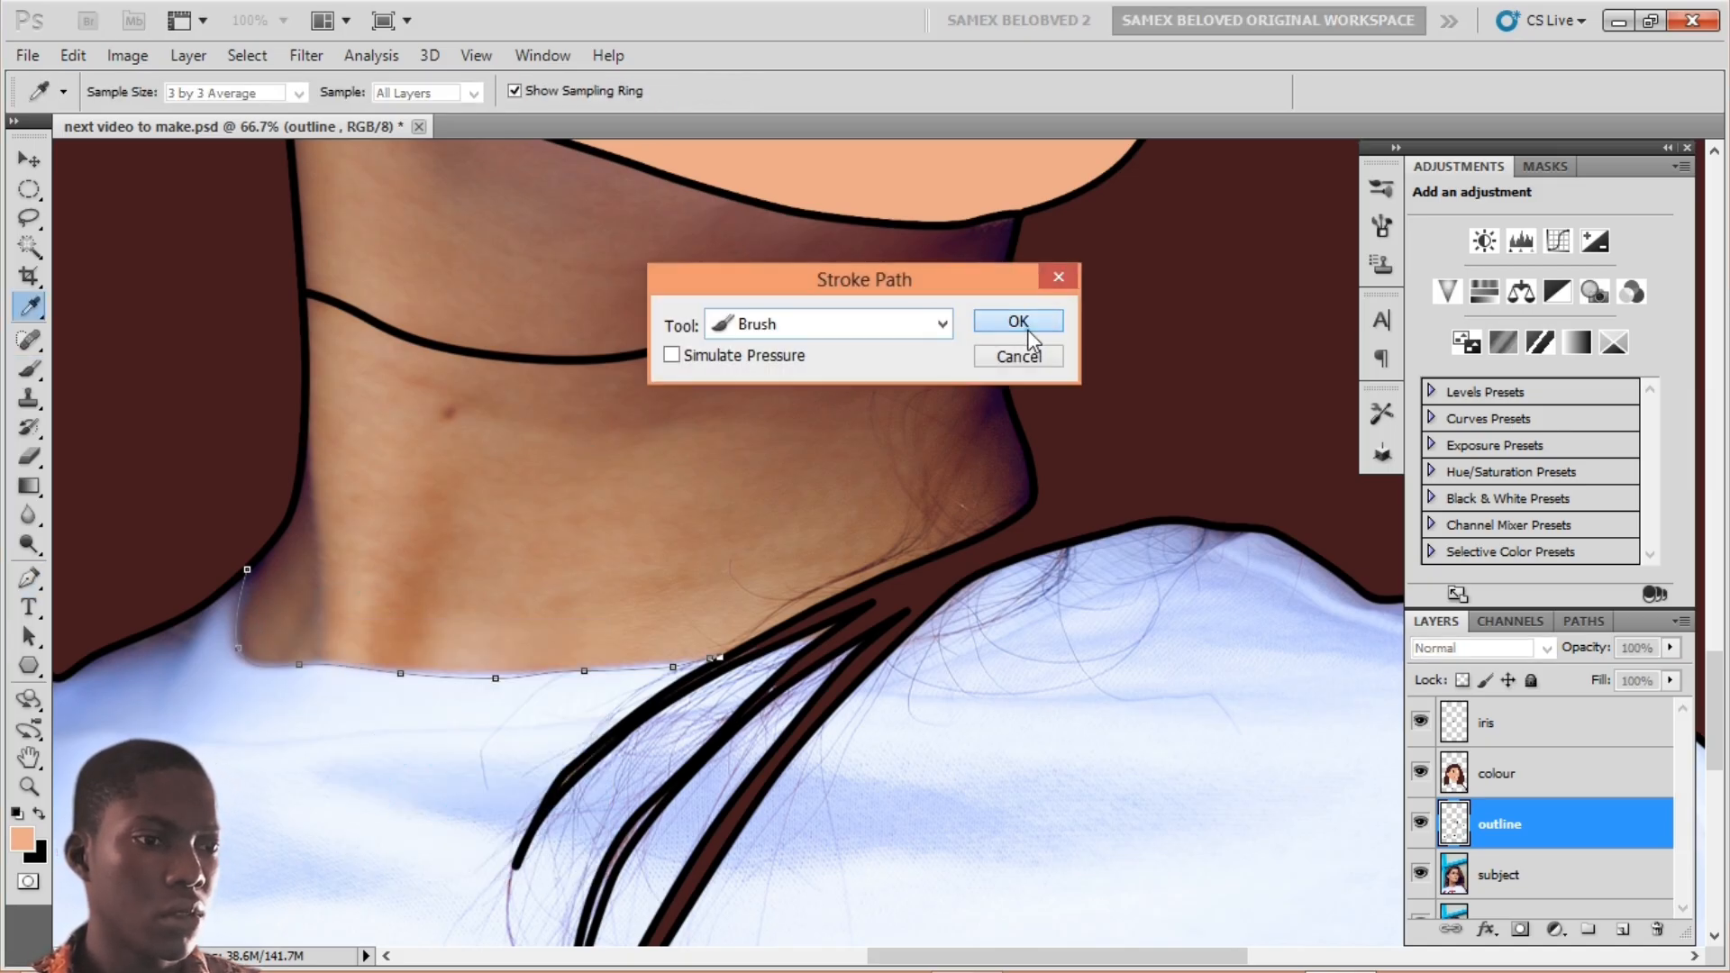
pyautogui.click(1018, 322)
pyautogui.hotkey('ctrl', 'z')
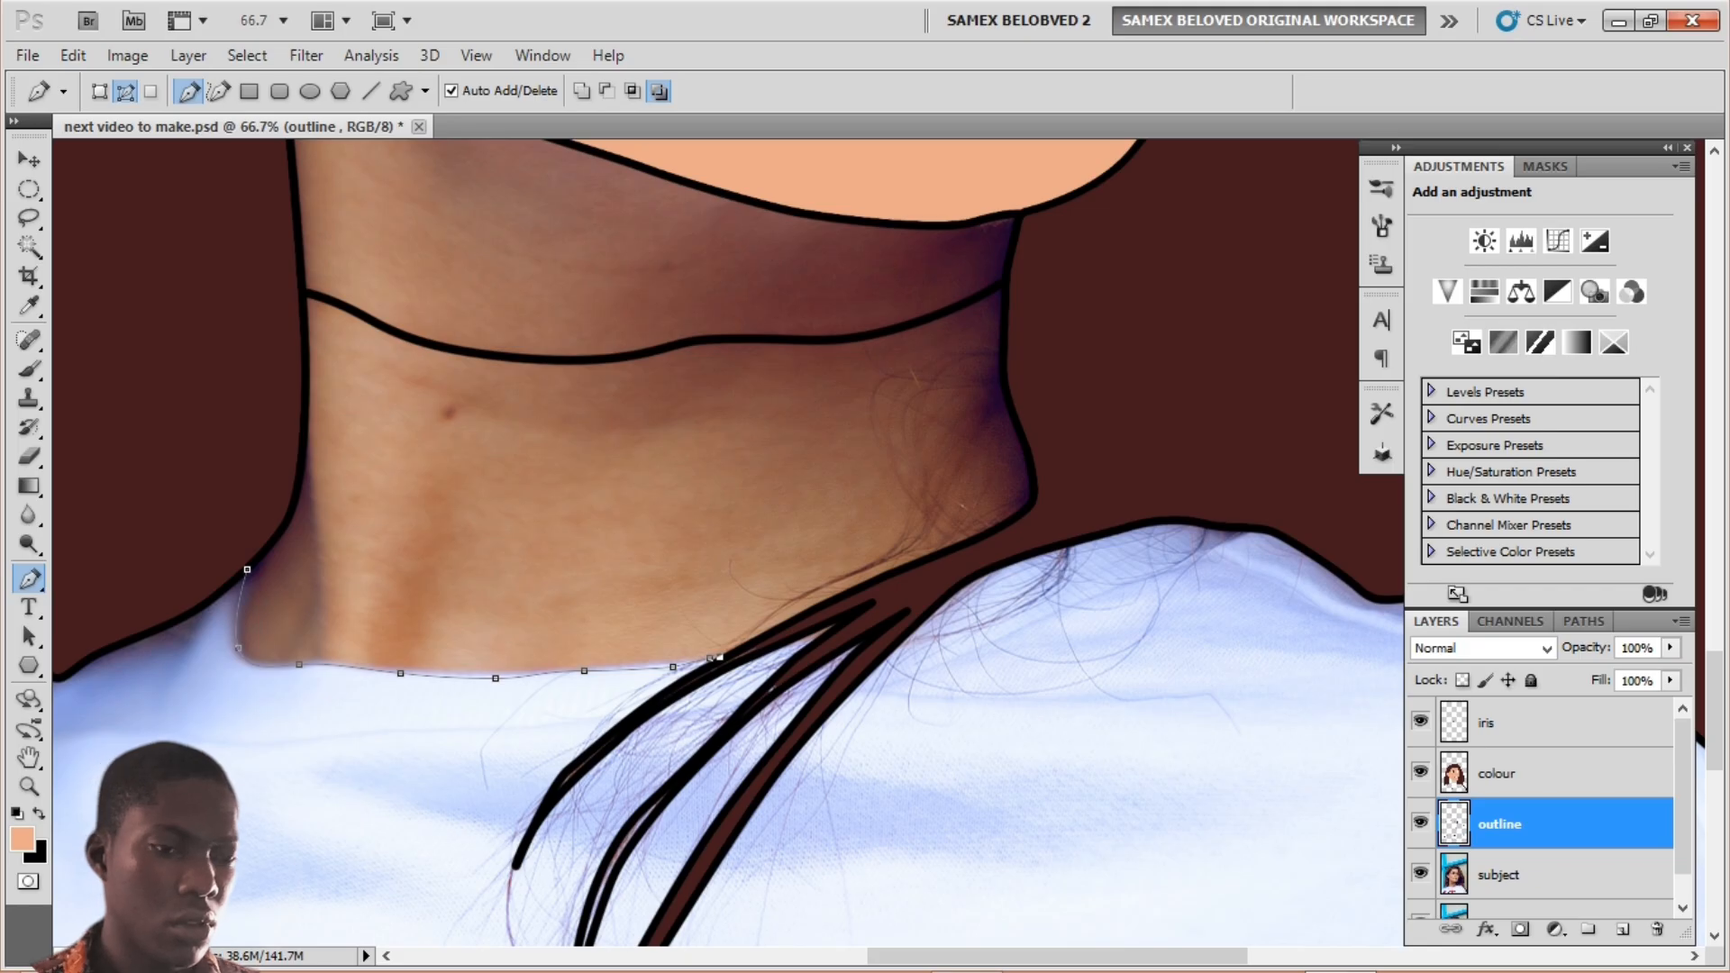
# Step: Stroke the neck path in black and delete the path
pyautogui.rightClick(391, 641)
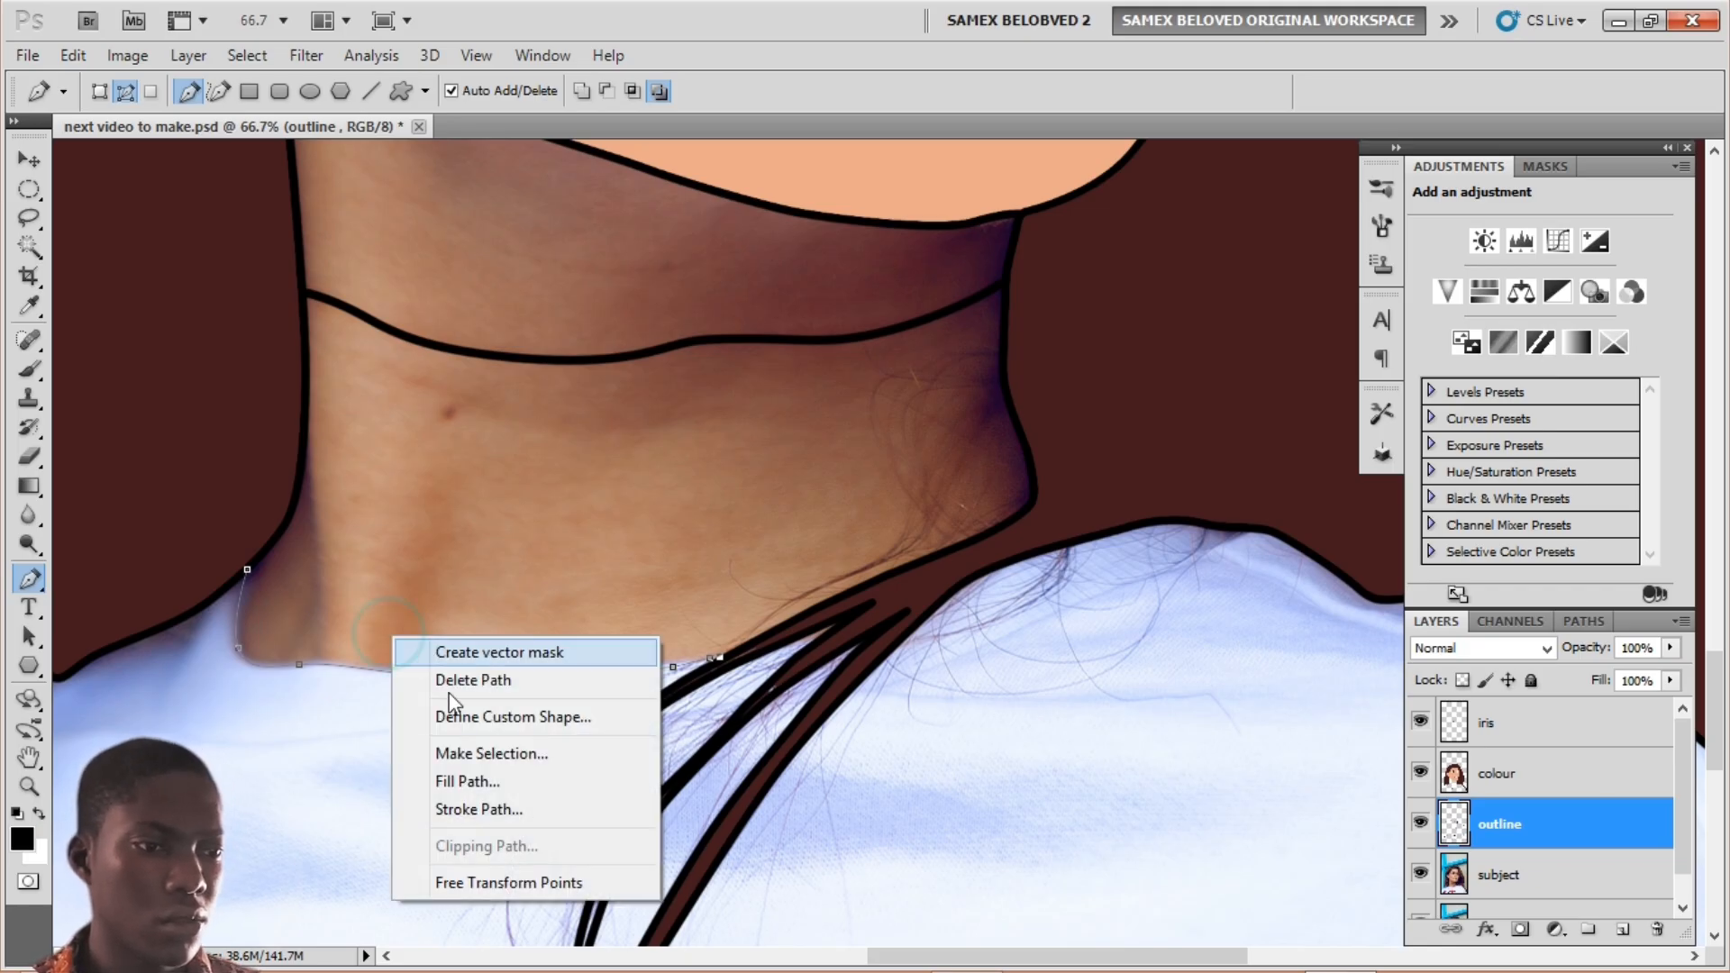
pyautogui.click(456, 812)
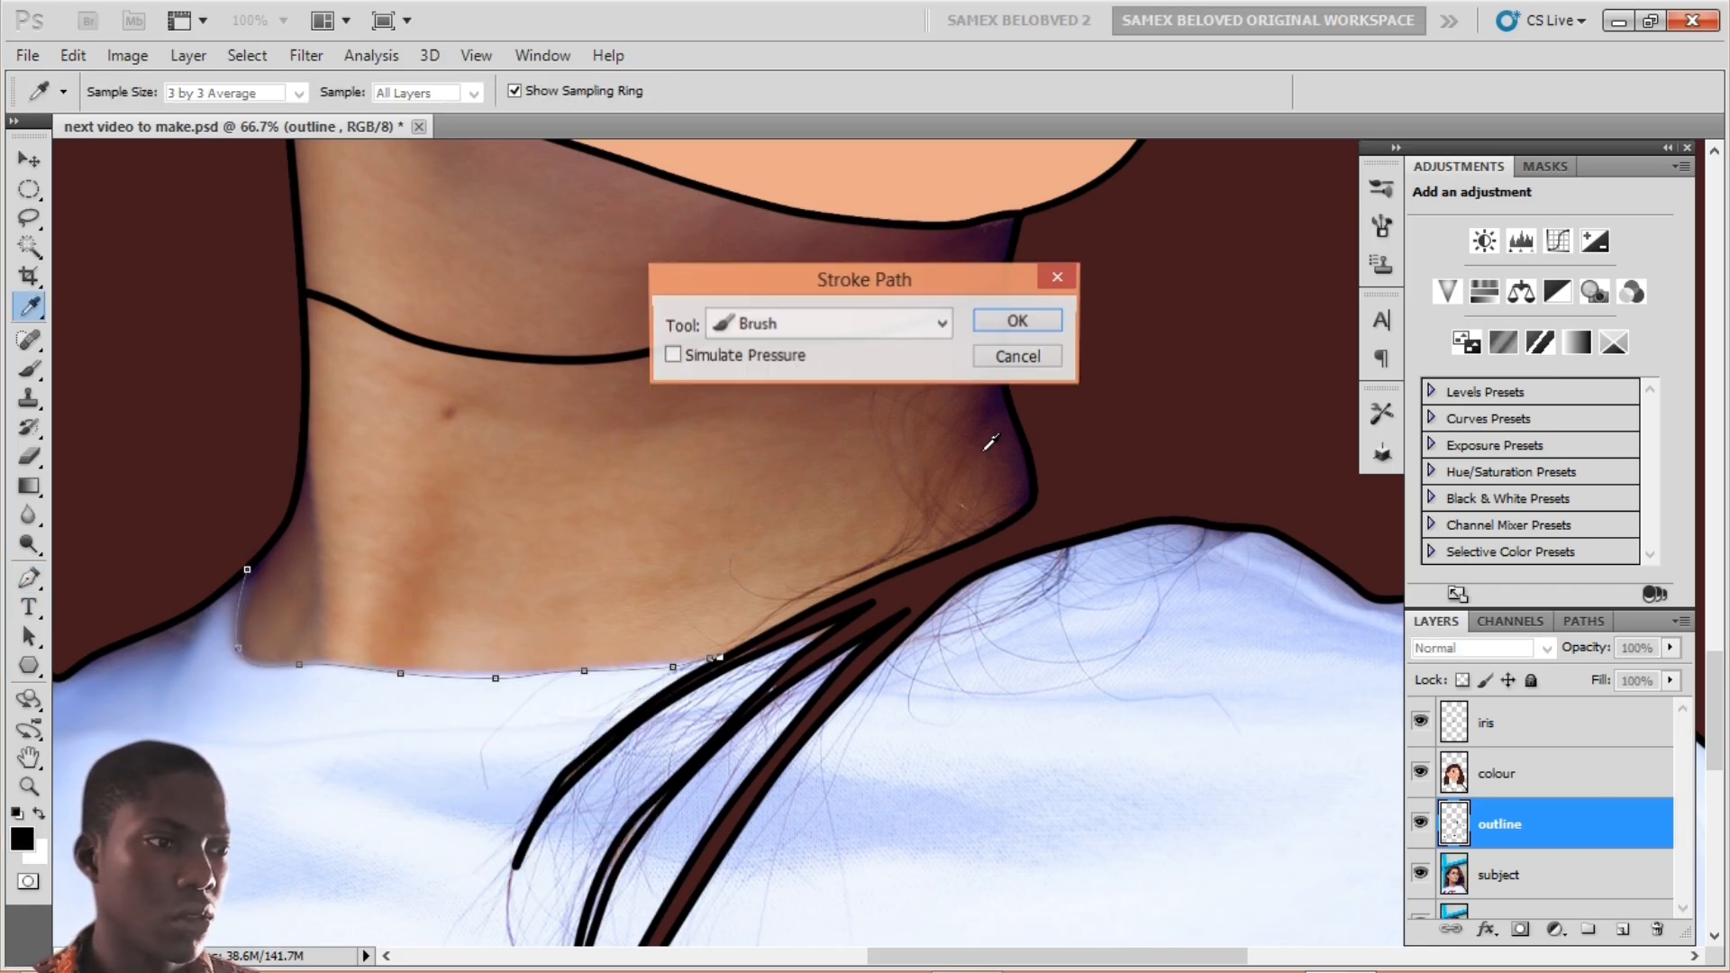
pyautogui.click(1027, 321)
pyautogui.press('p')
pyautogui.rightClick(510, 642)
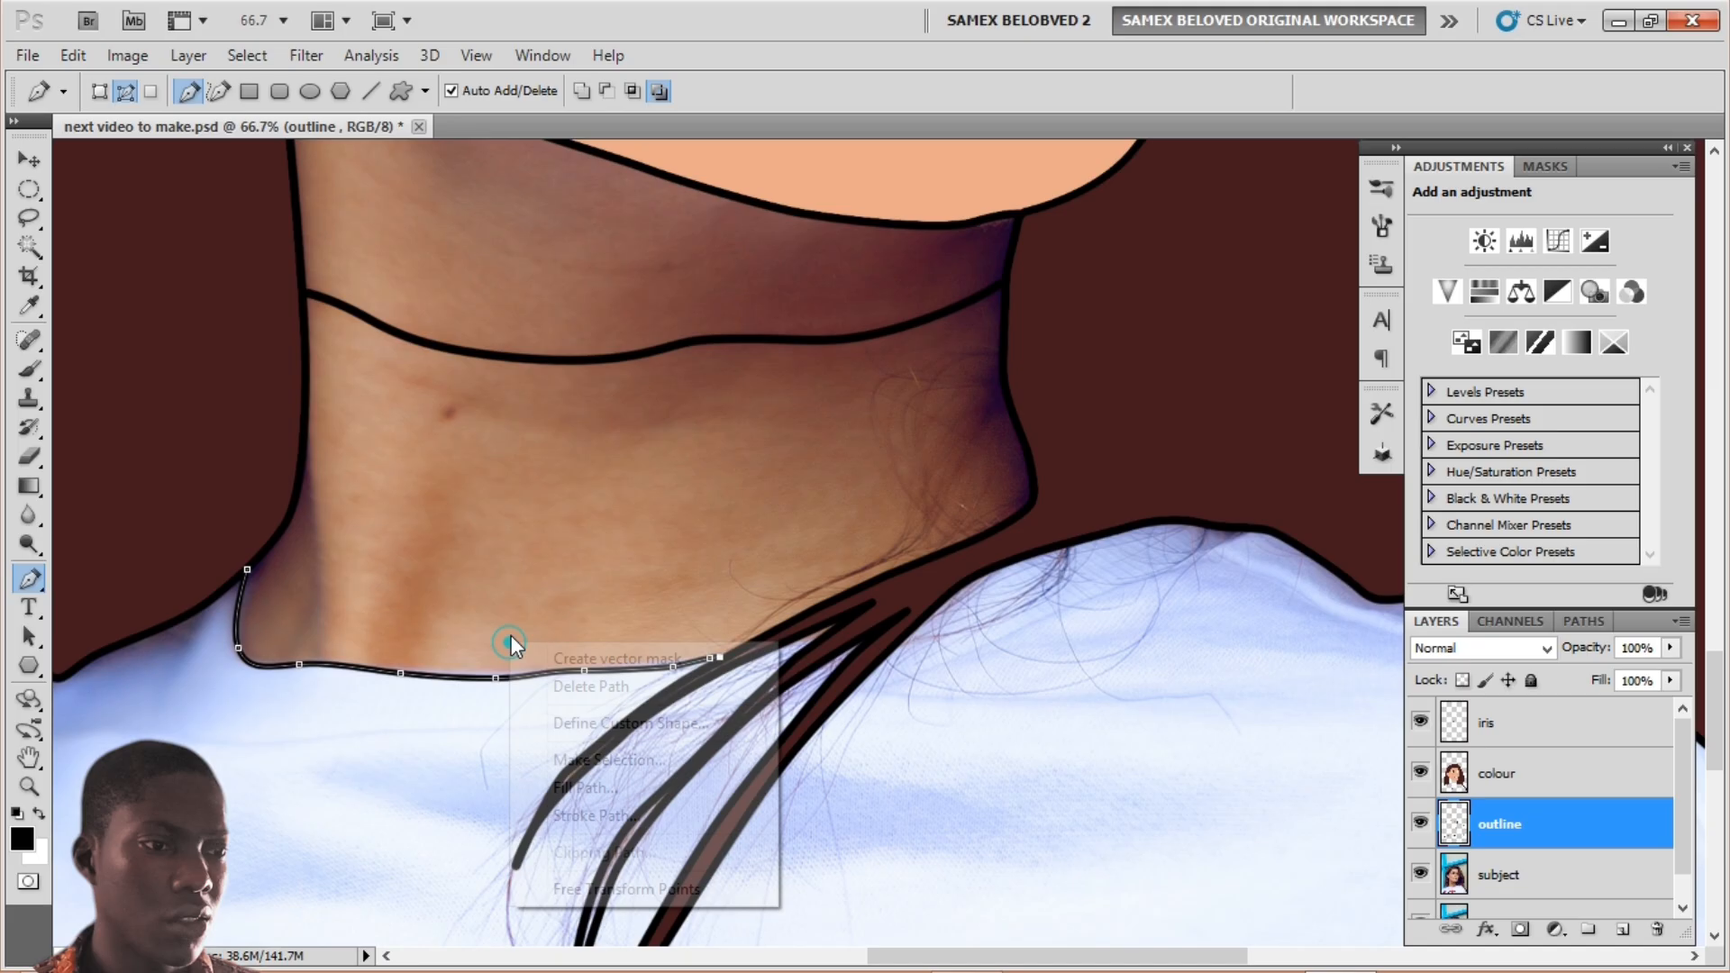
pyautogui.click(590, 686)
# Step: Magic Wand-select the upper and lower neck bands, then clear that selection
pyautogui.moveTo(633, 411); pyautogui.dragTo(579, 559)
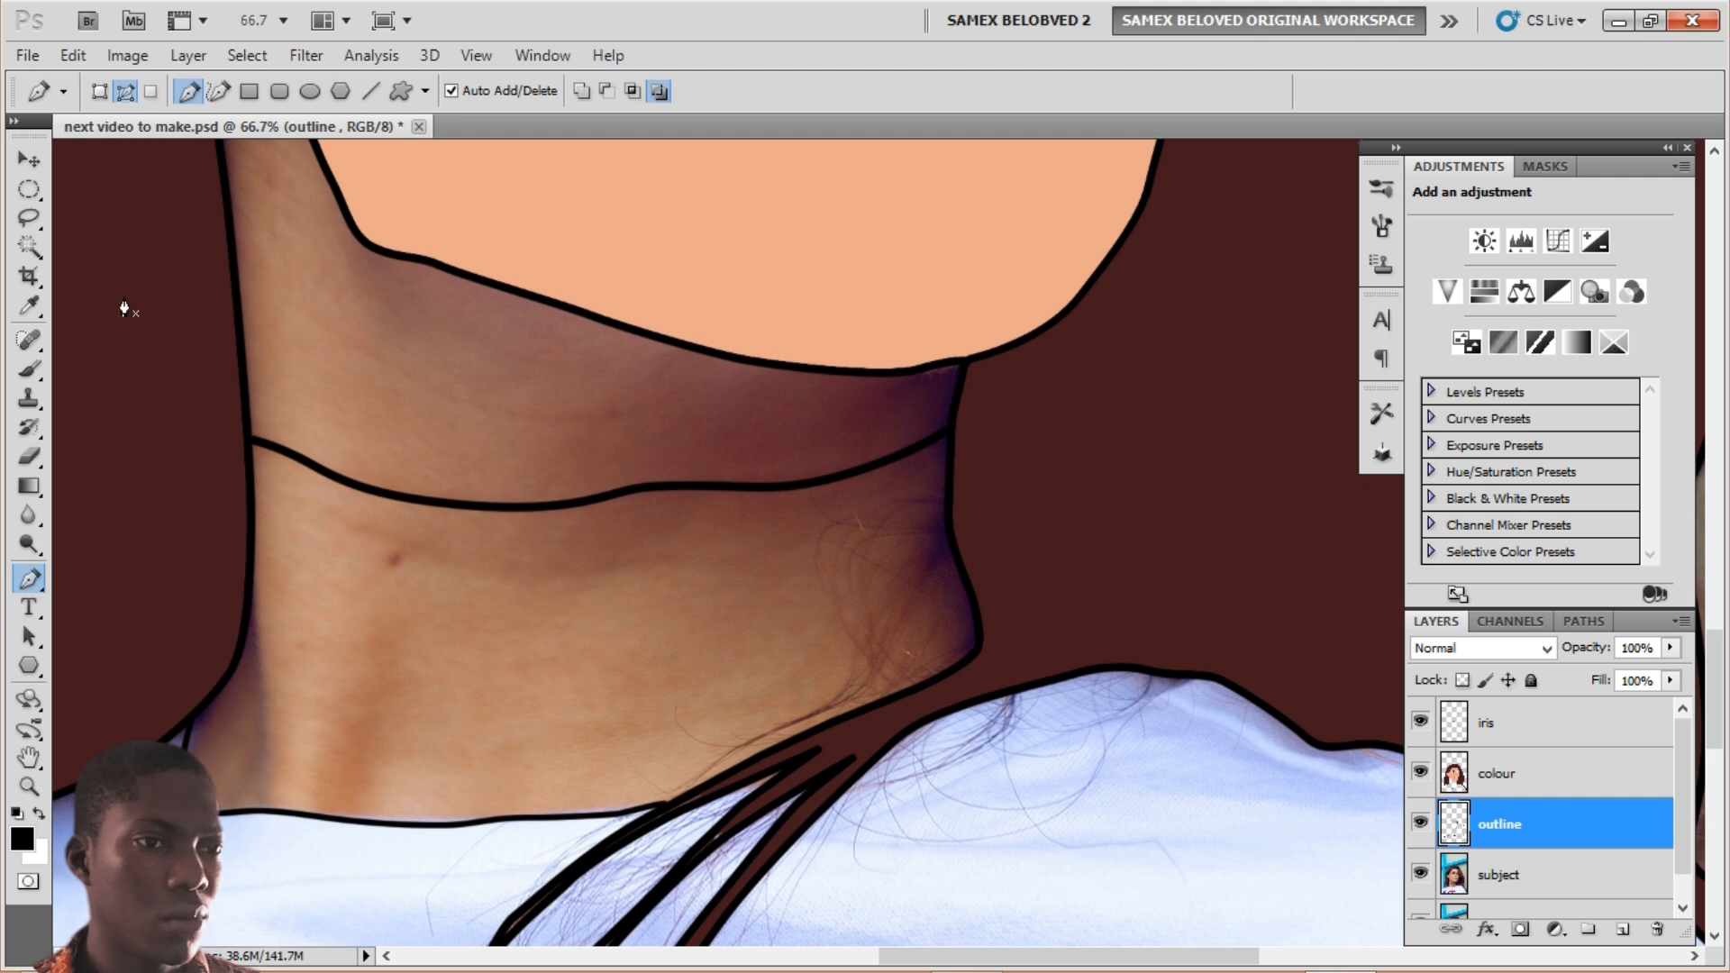
pyautogui.click(30, 245)
pyautogui.click(414, 352)
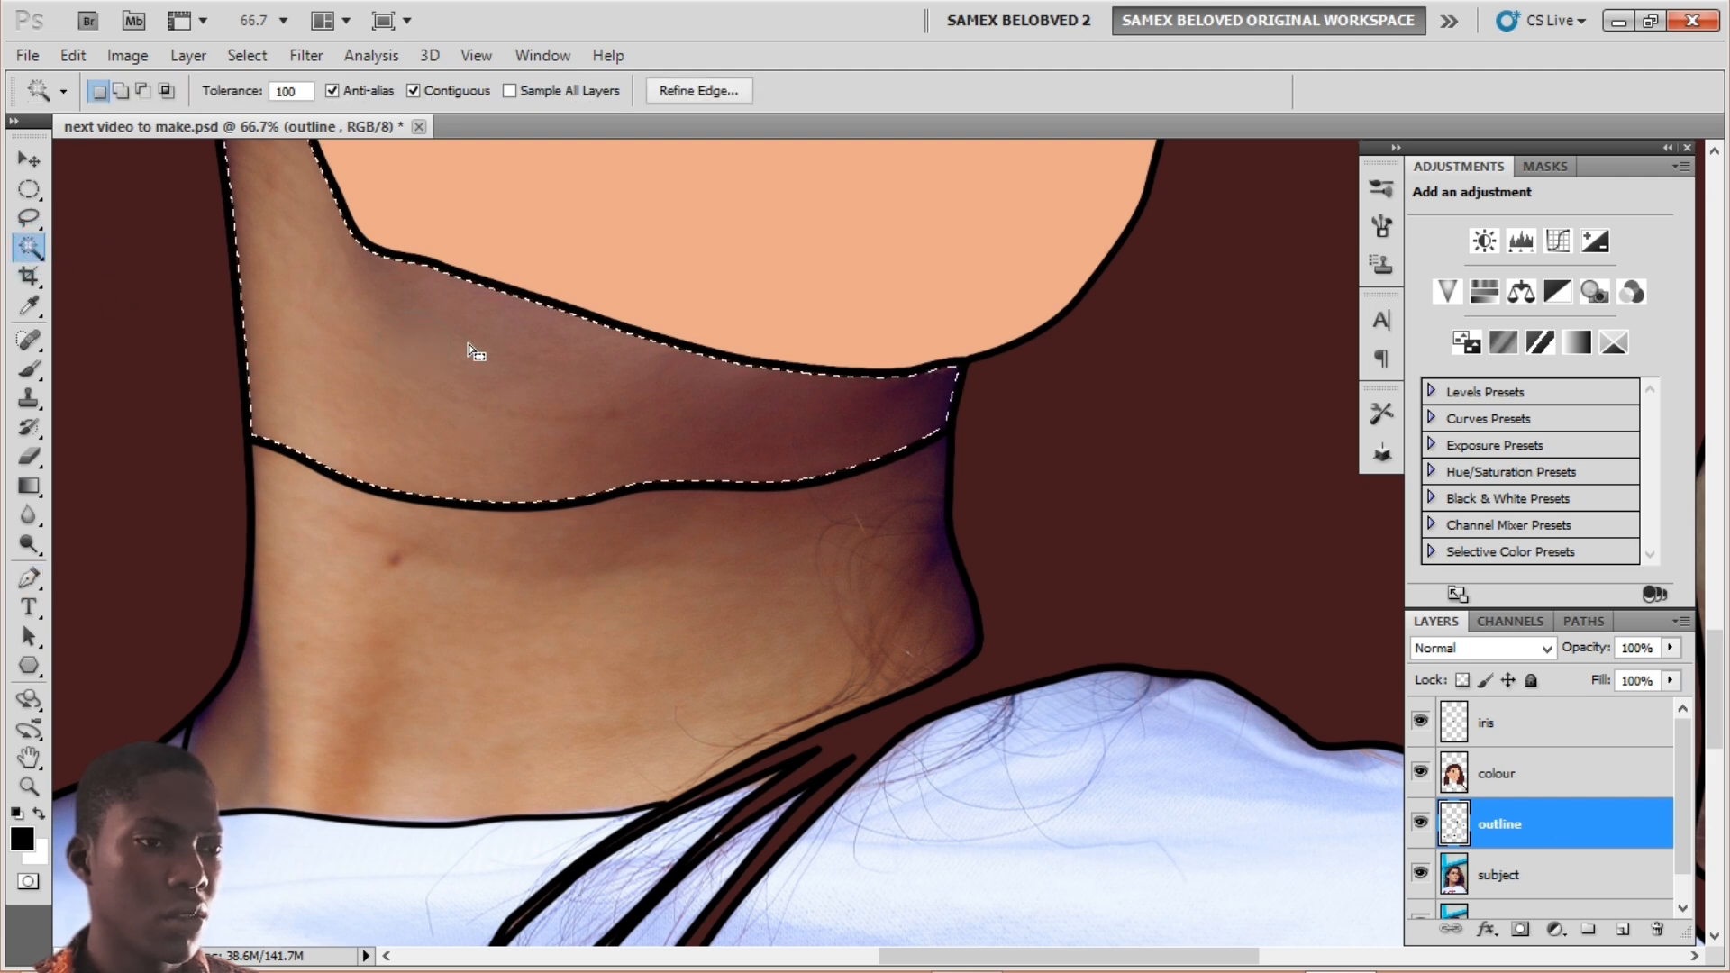
pyautogui.keyDown('shift'); pyautogui.click(347, 551); pyautogui.keyUp('shift')
pyautogui.click(248, 56)
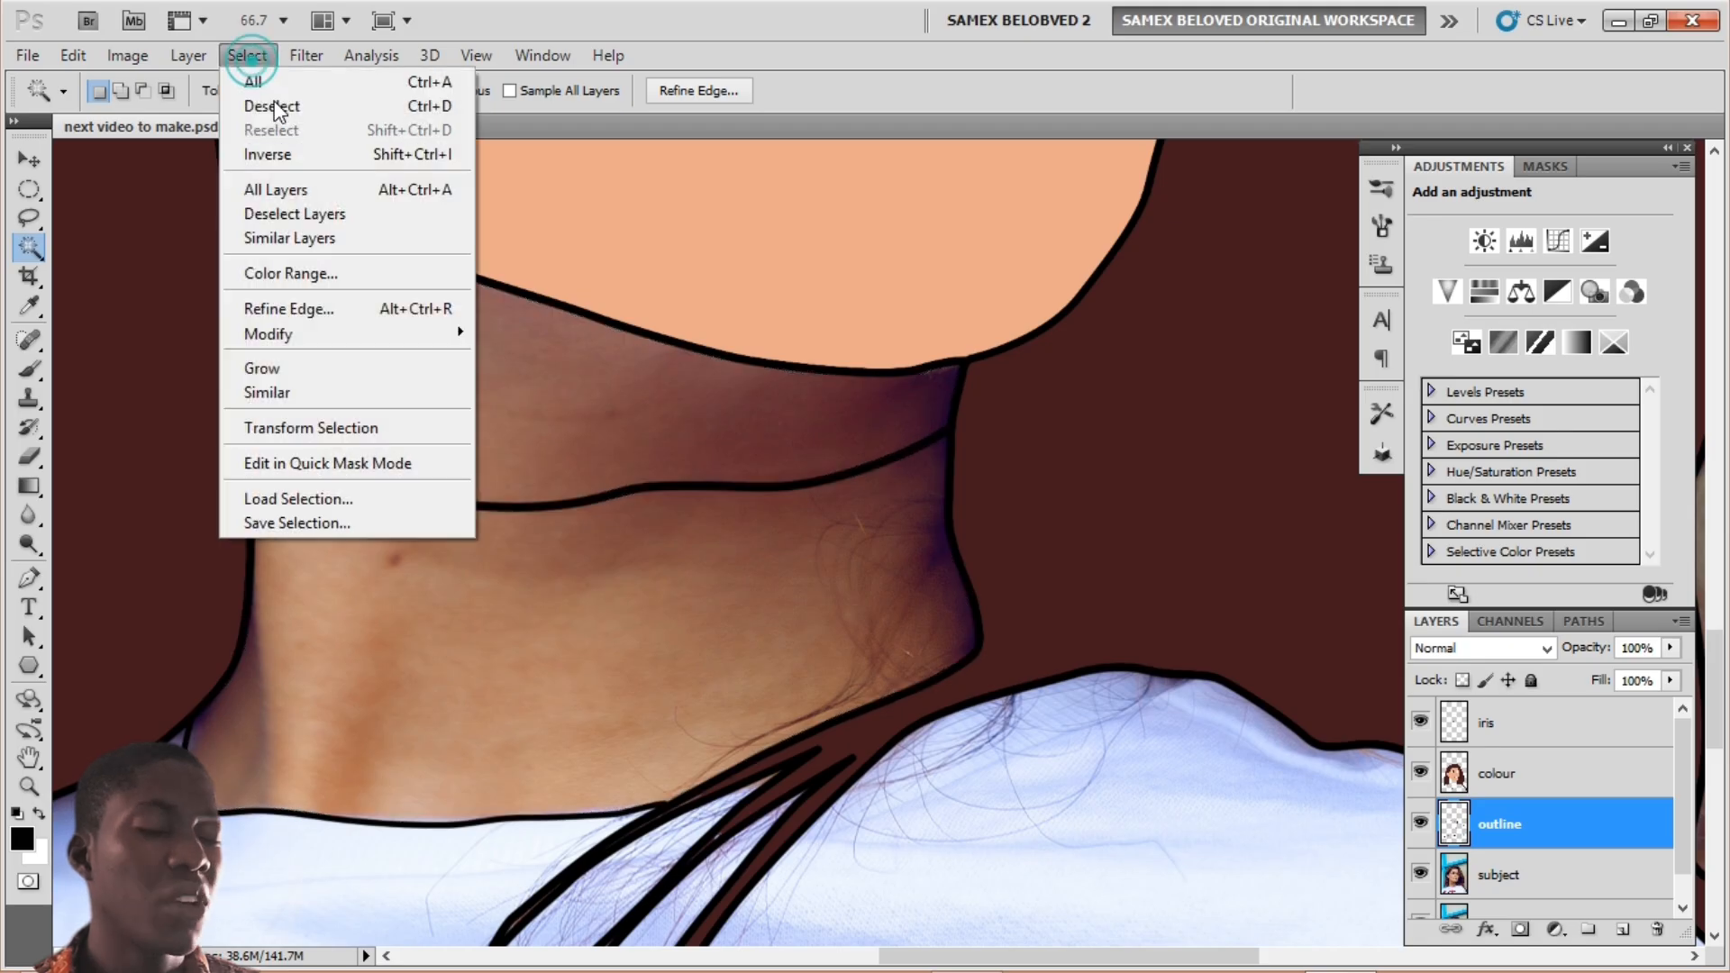
pyautogui.click(349, 613)
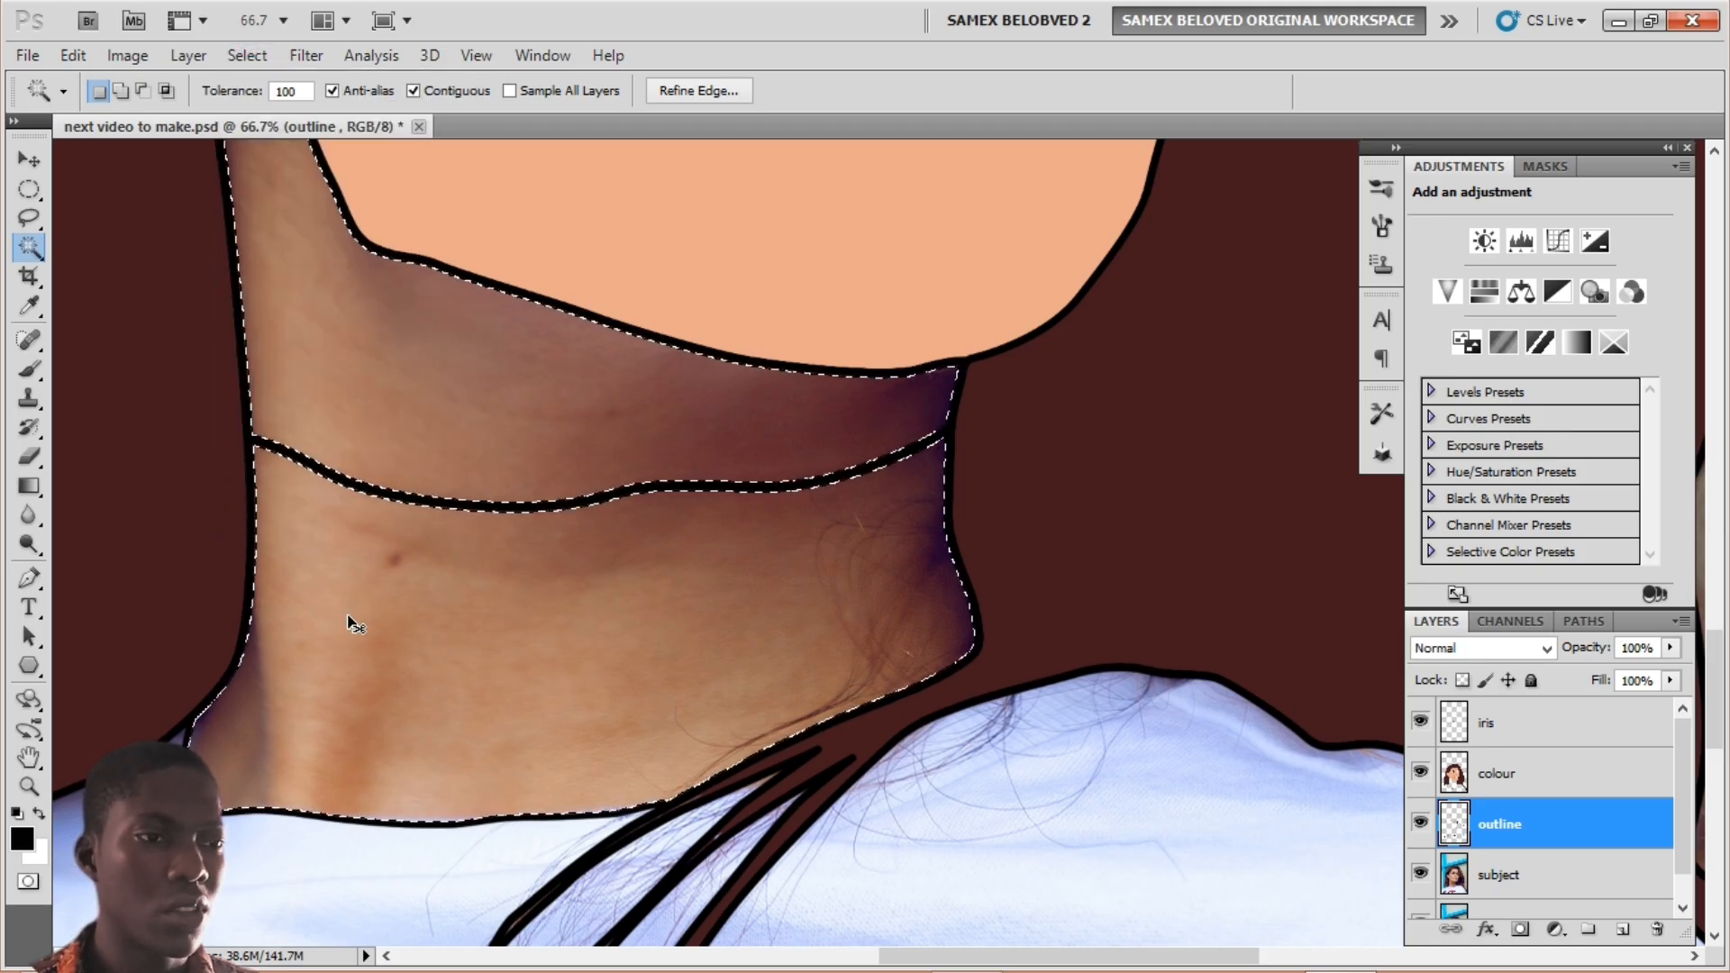
pyautogui.hotkey('ctrl', 'd')
# Step: Reselect both neck bands, expand the selection slightly, and target the colour layer
pyautogui.click(360, 354)
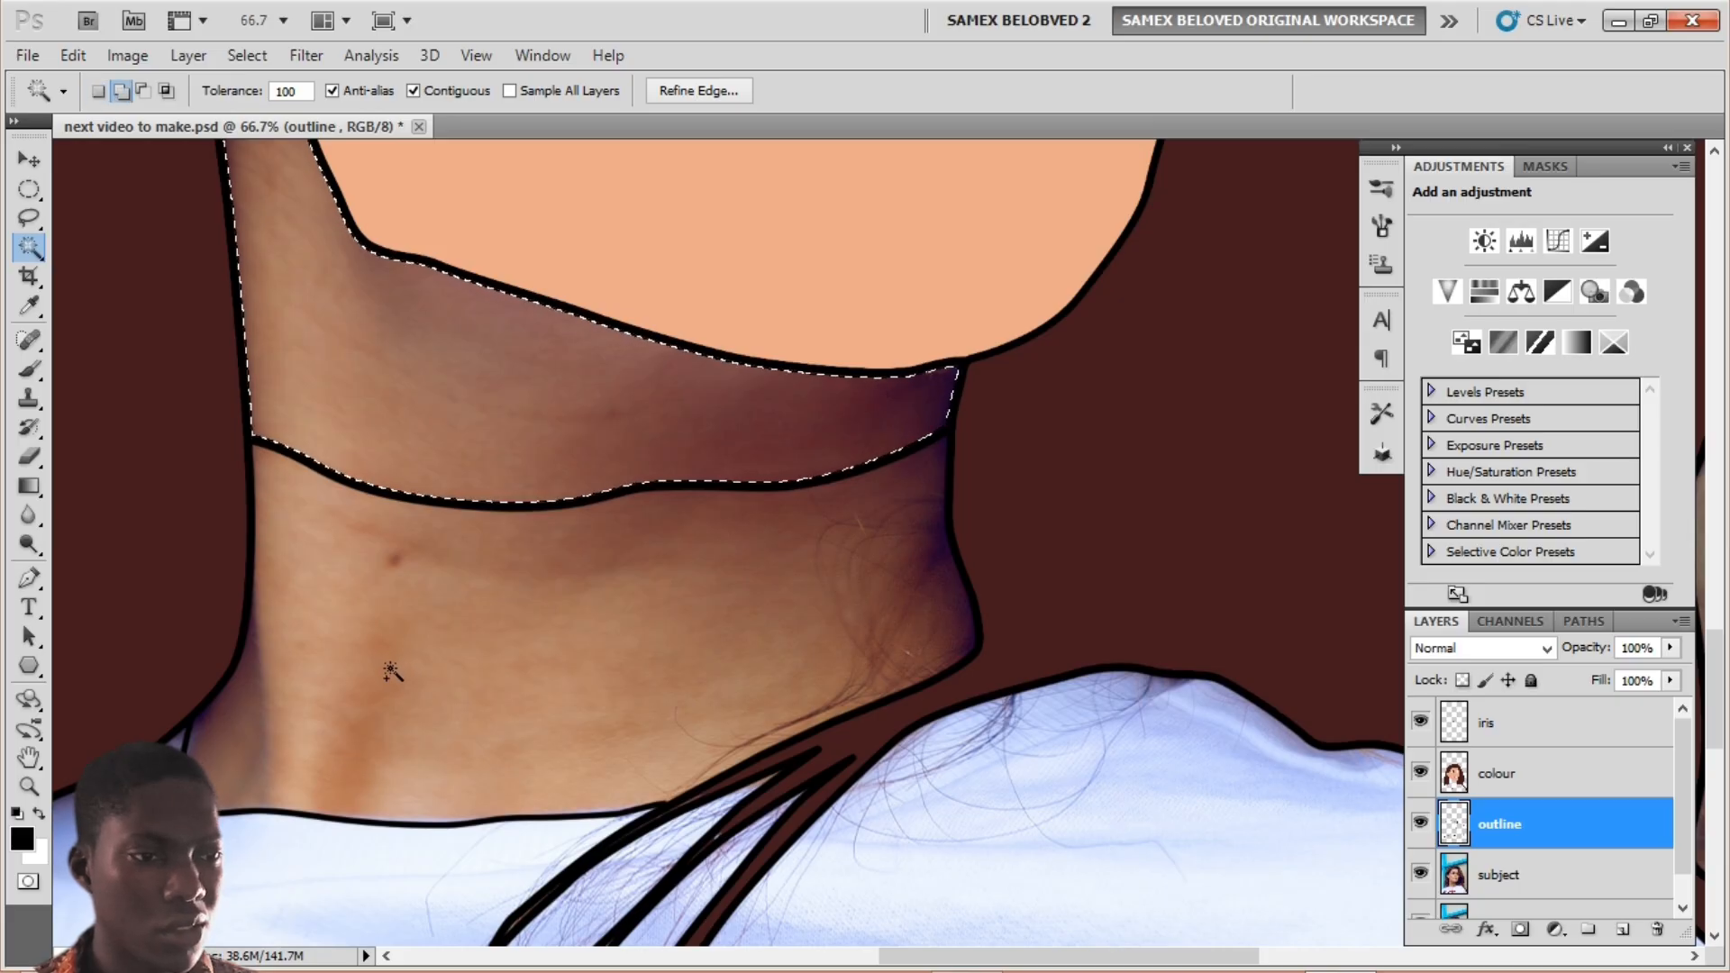
pyautogui.keyDown('shift'); pyautogui.click(408, 577); pyautogui.keyUp('shift')
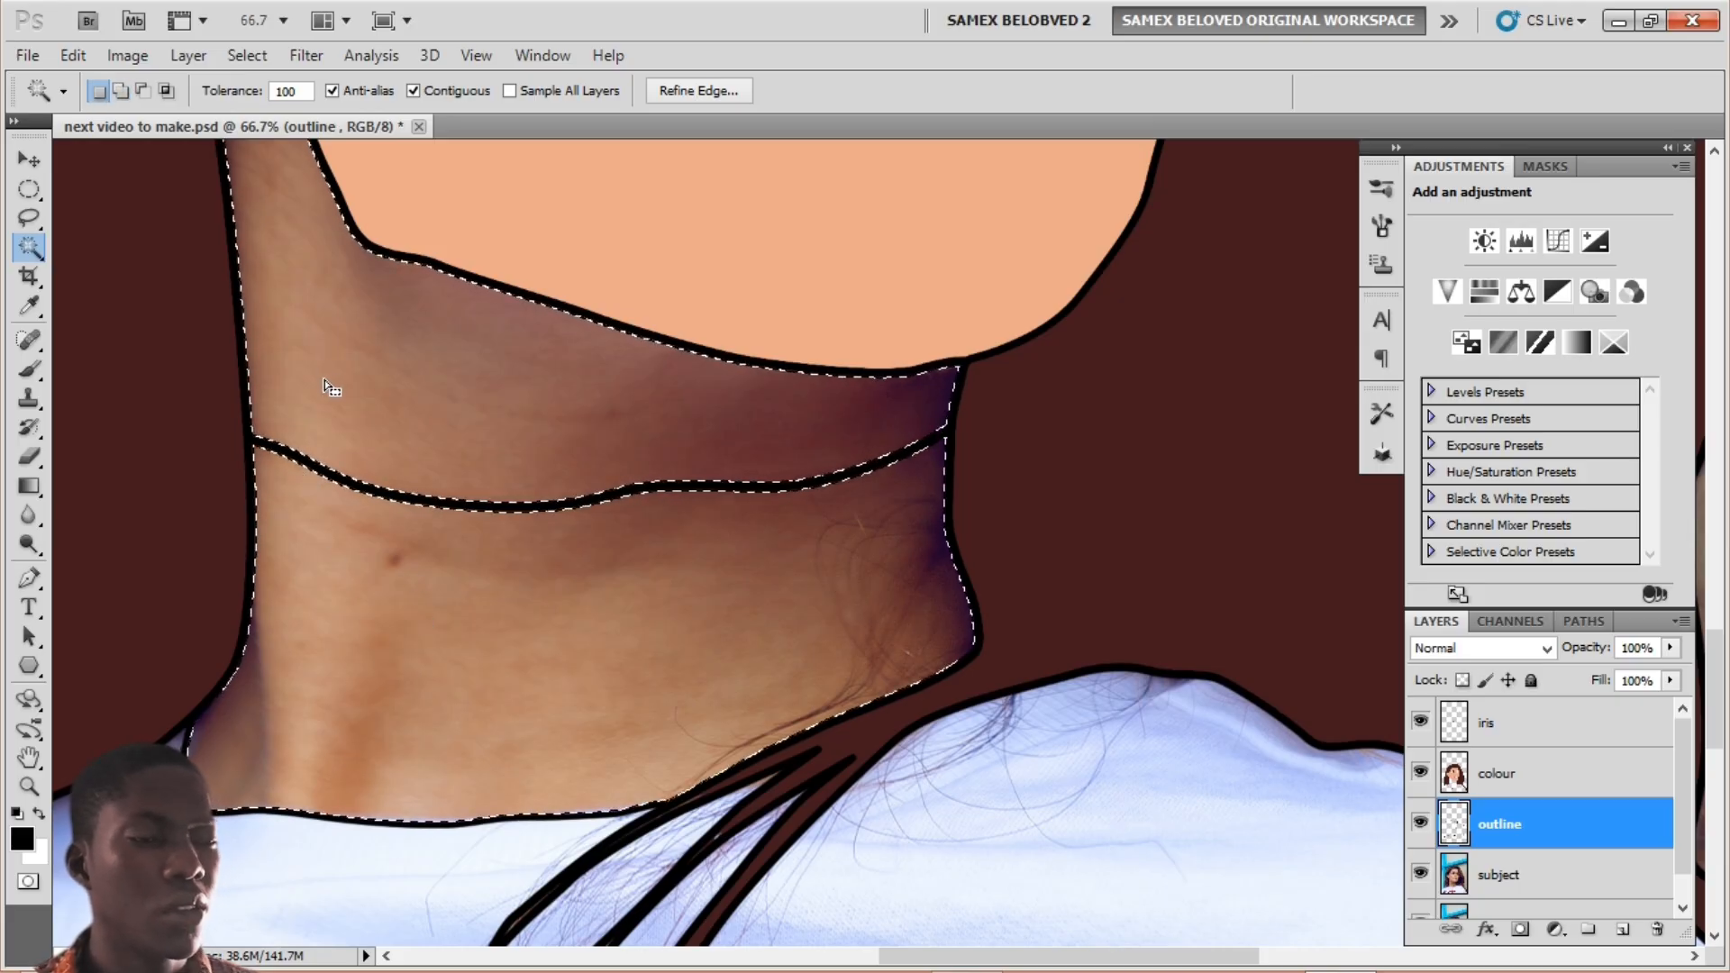
pyautogui.click(247, 54)
pyautogui.moveTo(297, 334)
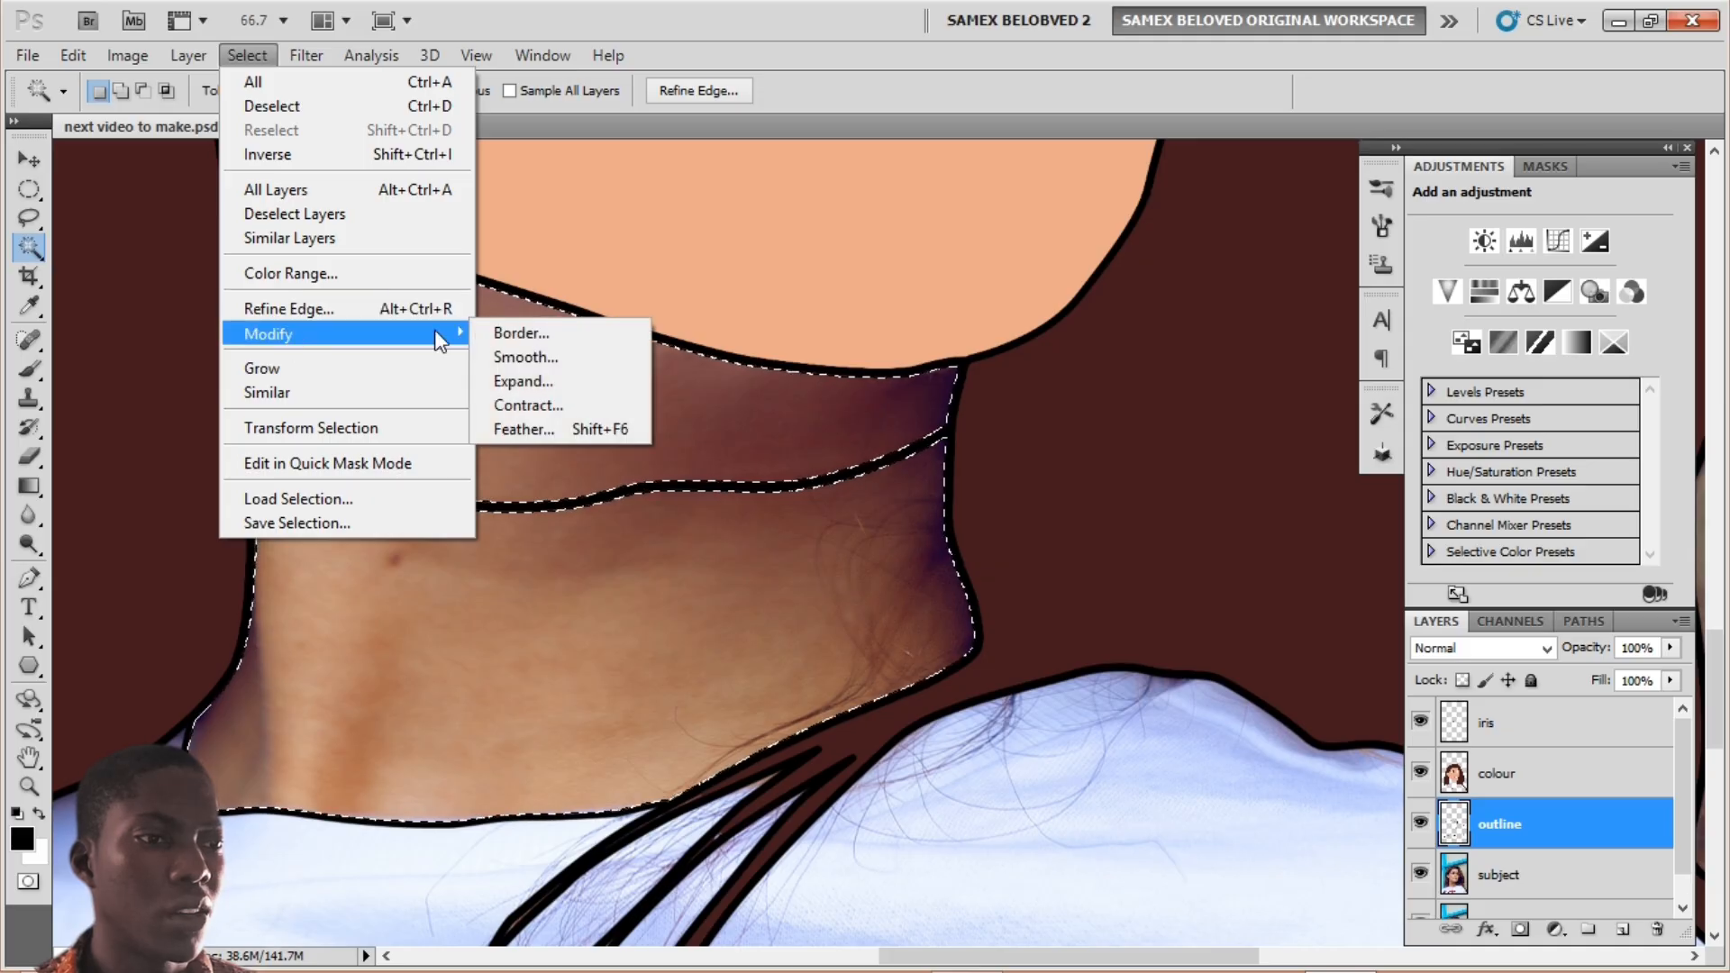
pyautogui.click(565, 375)
pyautogui.click(985, 318)
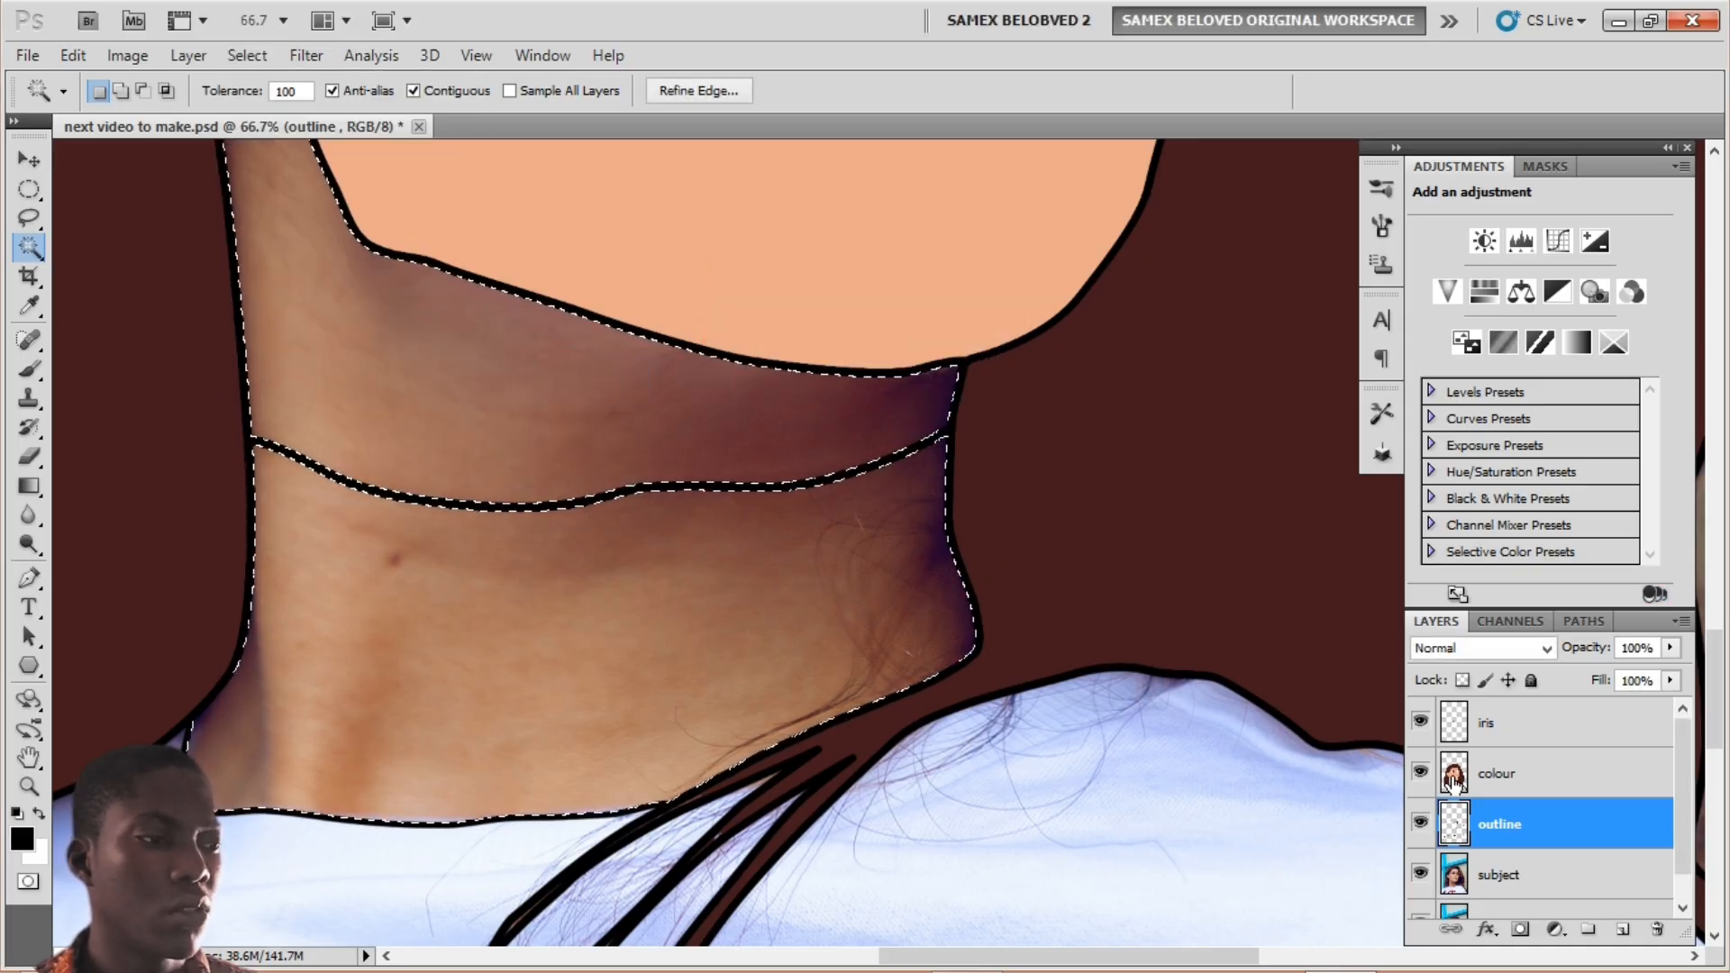
pyautogui.click(1532, 773)
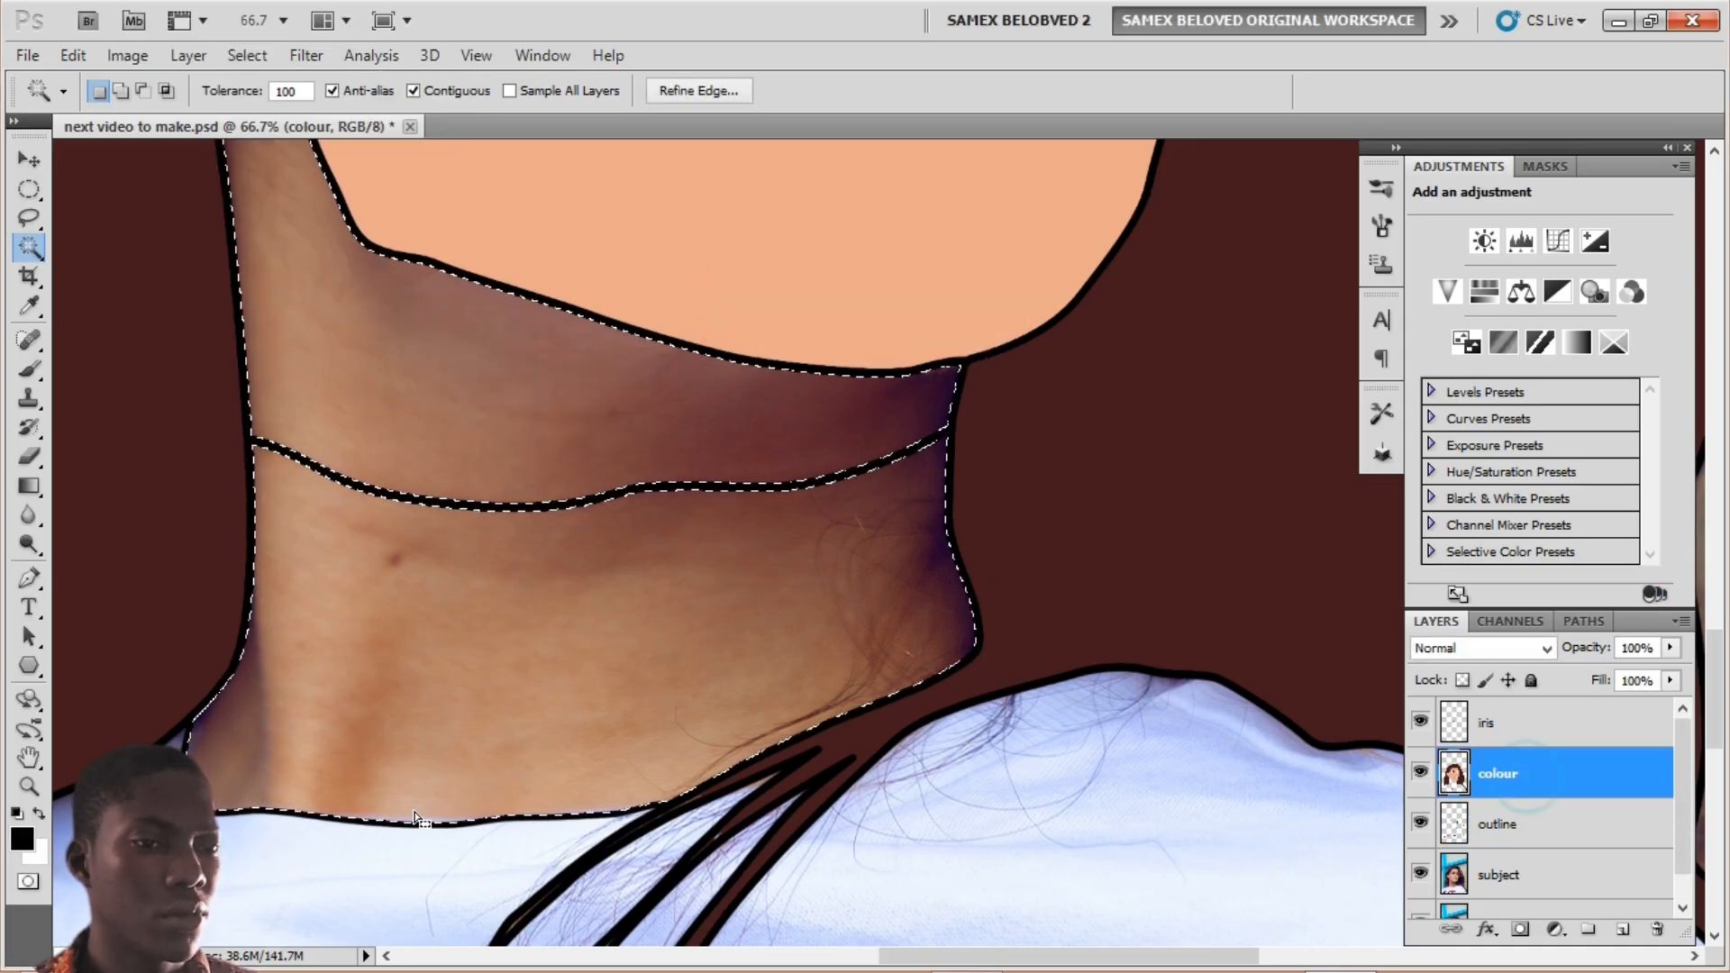
# Step: Pick a slightly darker peach (e2a385) from neck and face, fill the neck, and deselect
pyautogui.click(22, 842)
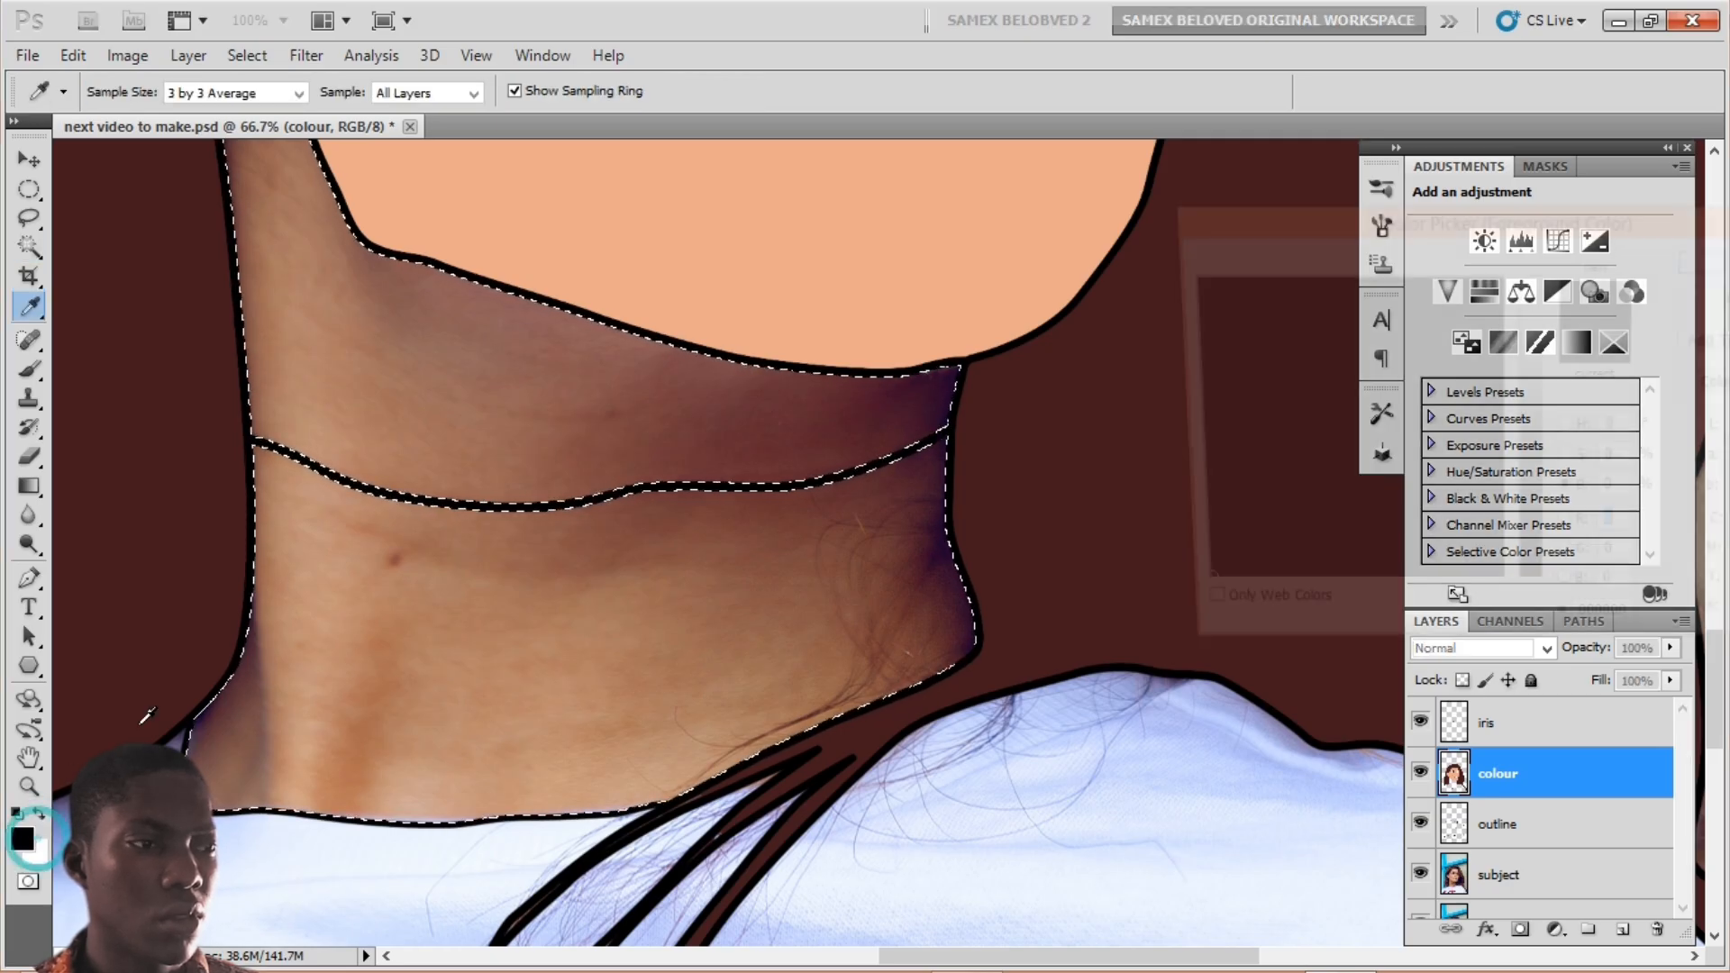
pyautogui.moveTo(474, 456); pyautogui.dragTo(412, 419)
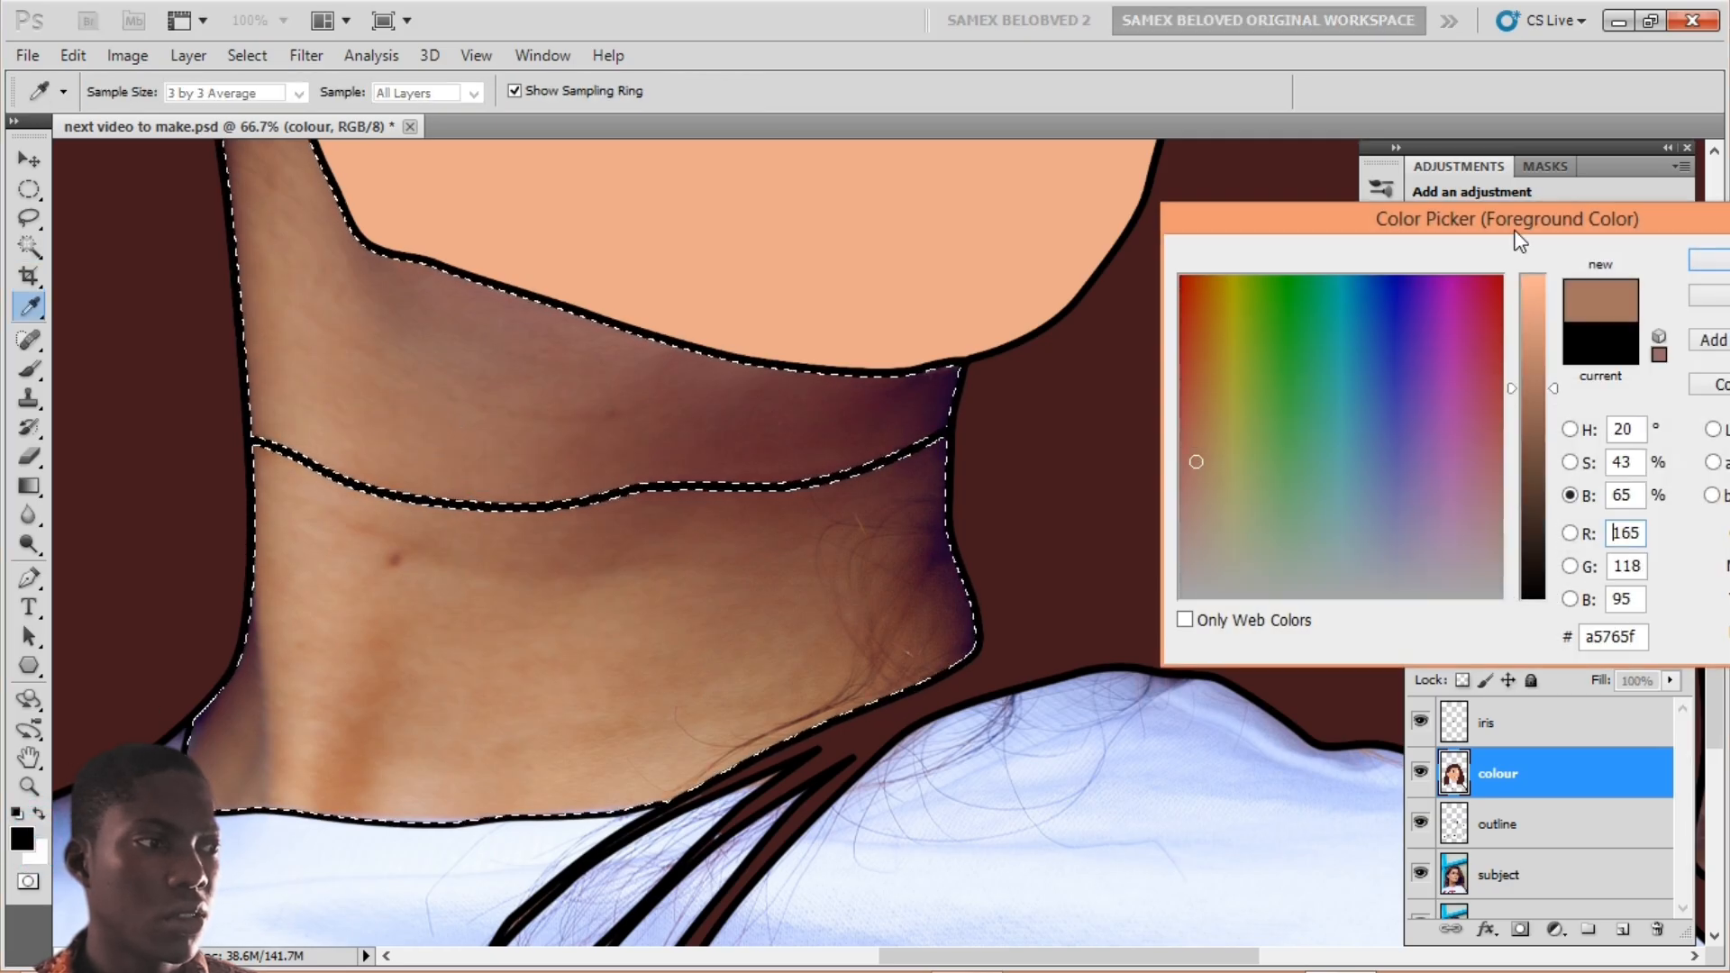
pyautogui.click(930, 247)
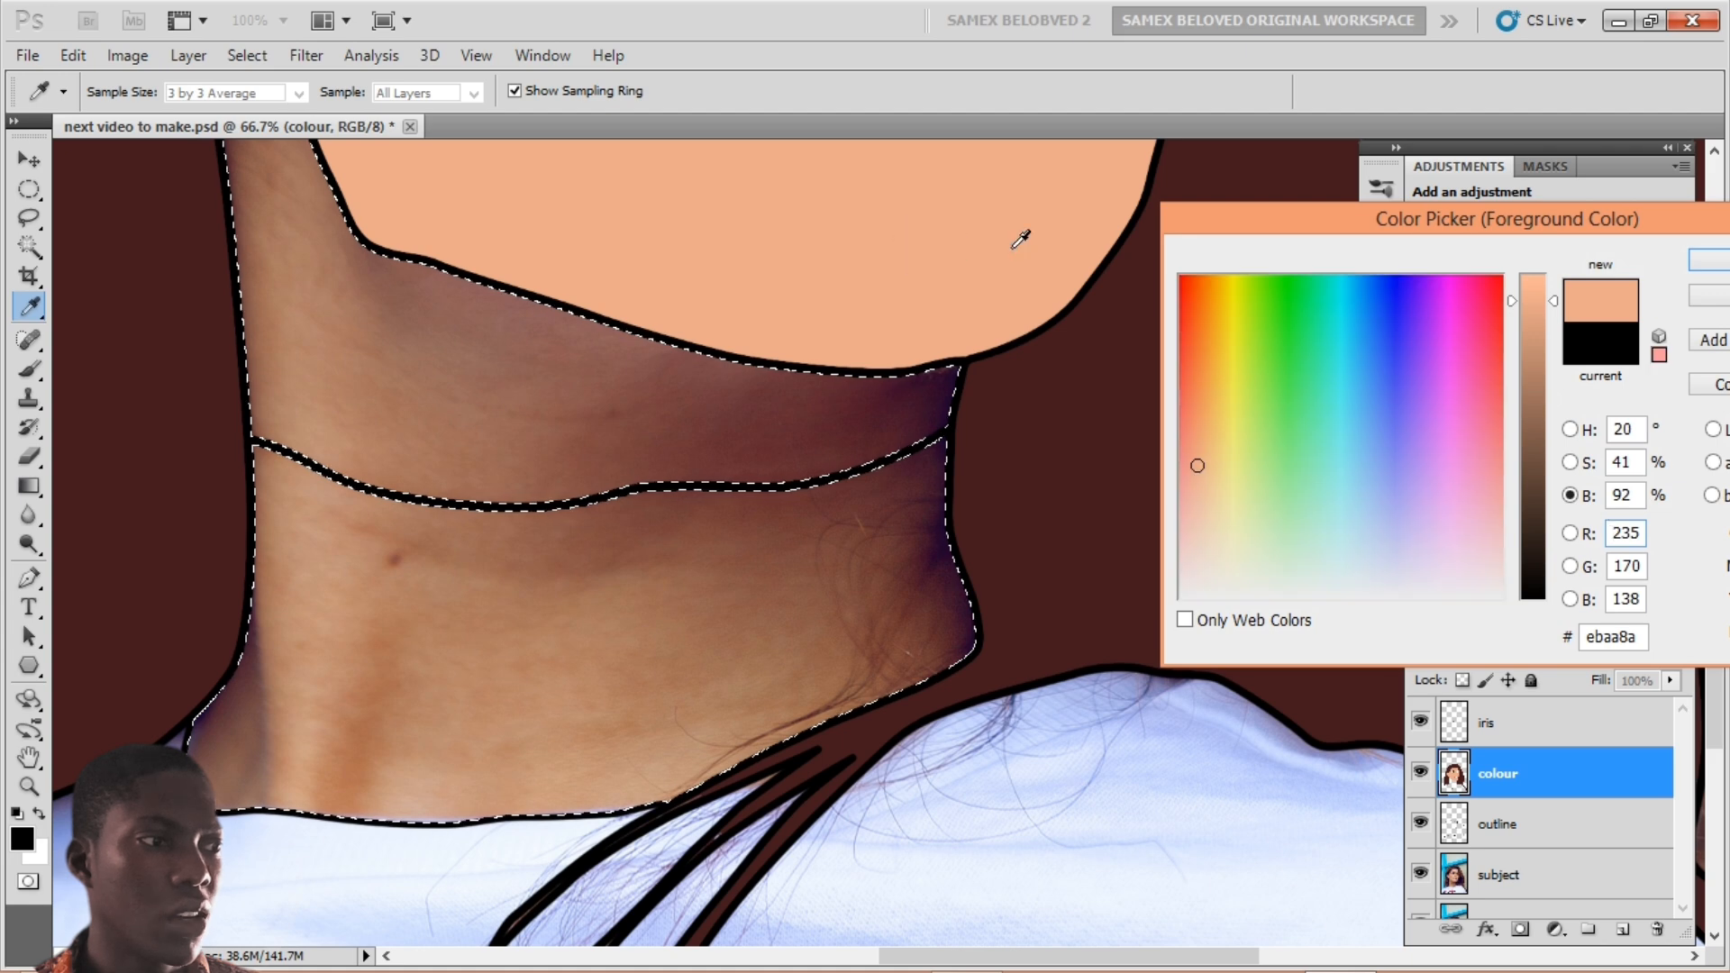
pyautogui.moveTo(1551, 301)
pyautogui.mouseDown()
pyautogui.moveTo(1548, 365)
pyautogui.moveTo(1547, 327)
pyautogui.mouseUp()
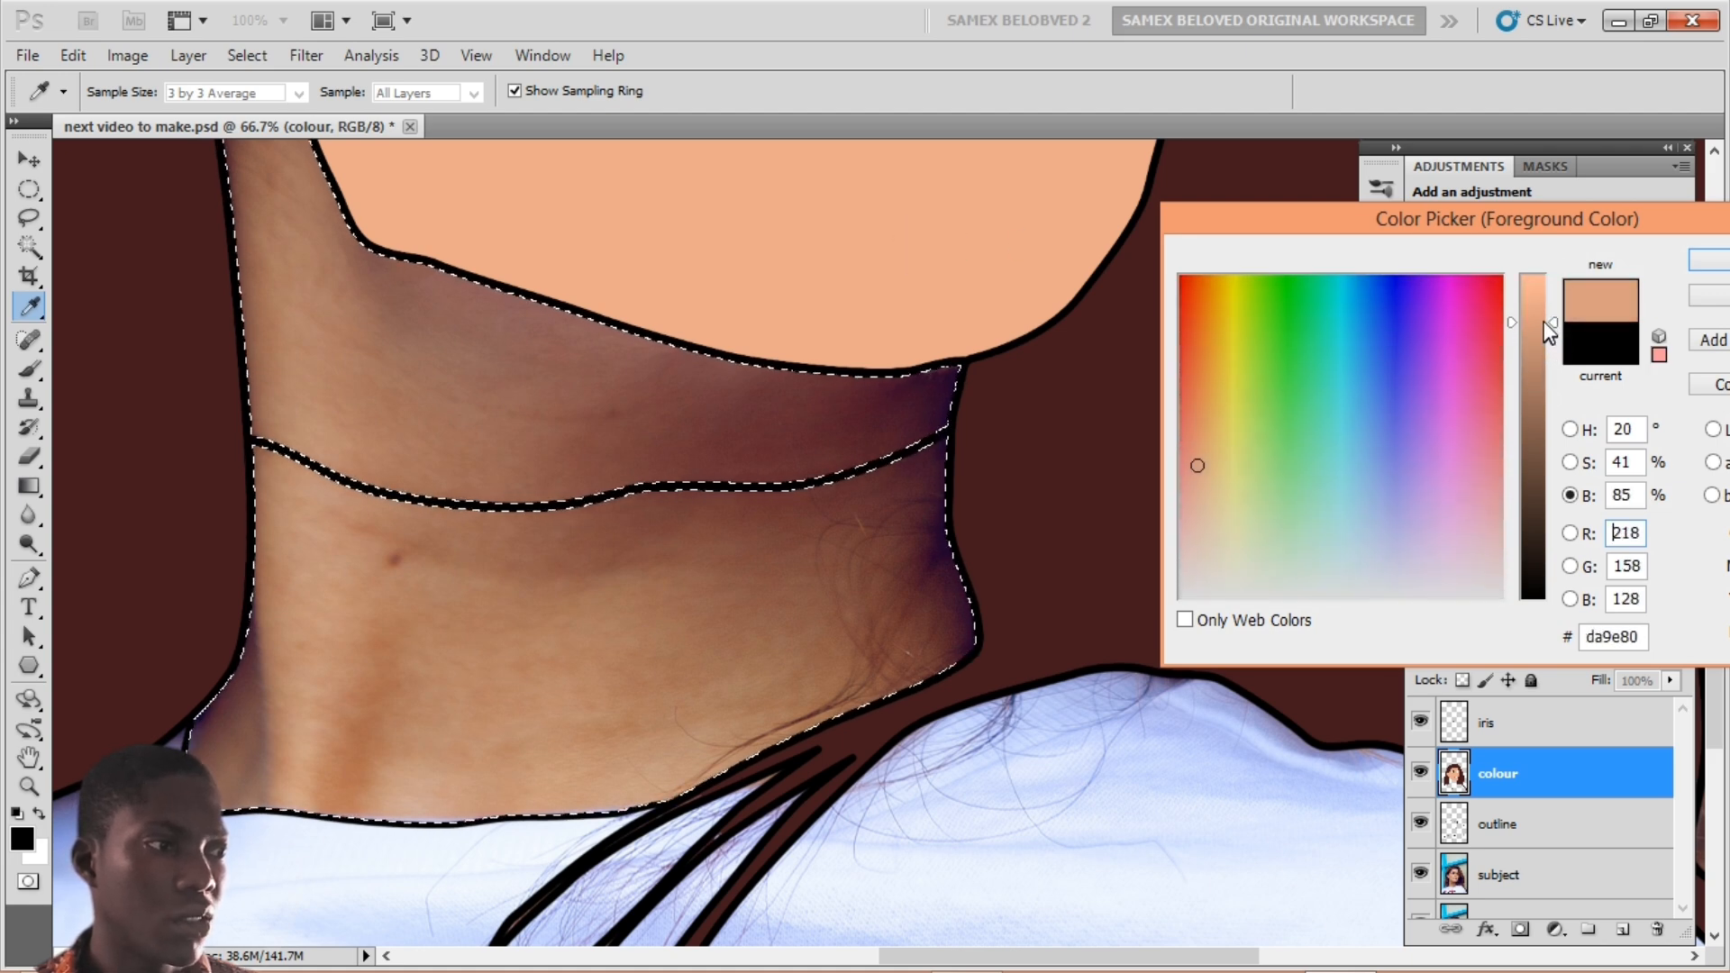
pyautogui.click(1688, 262)
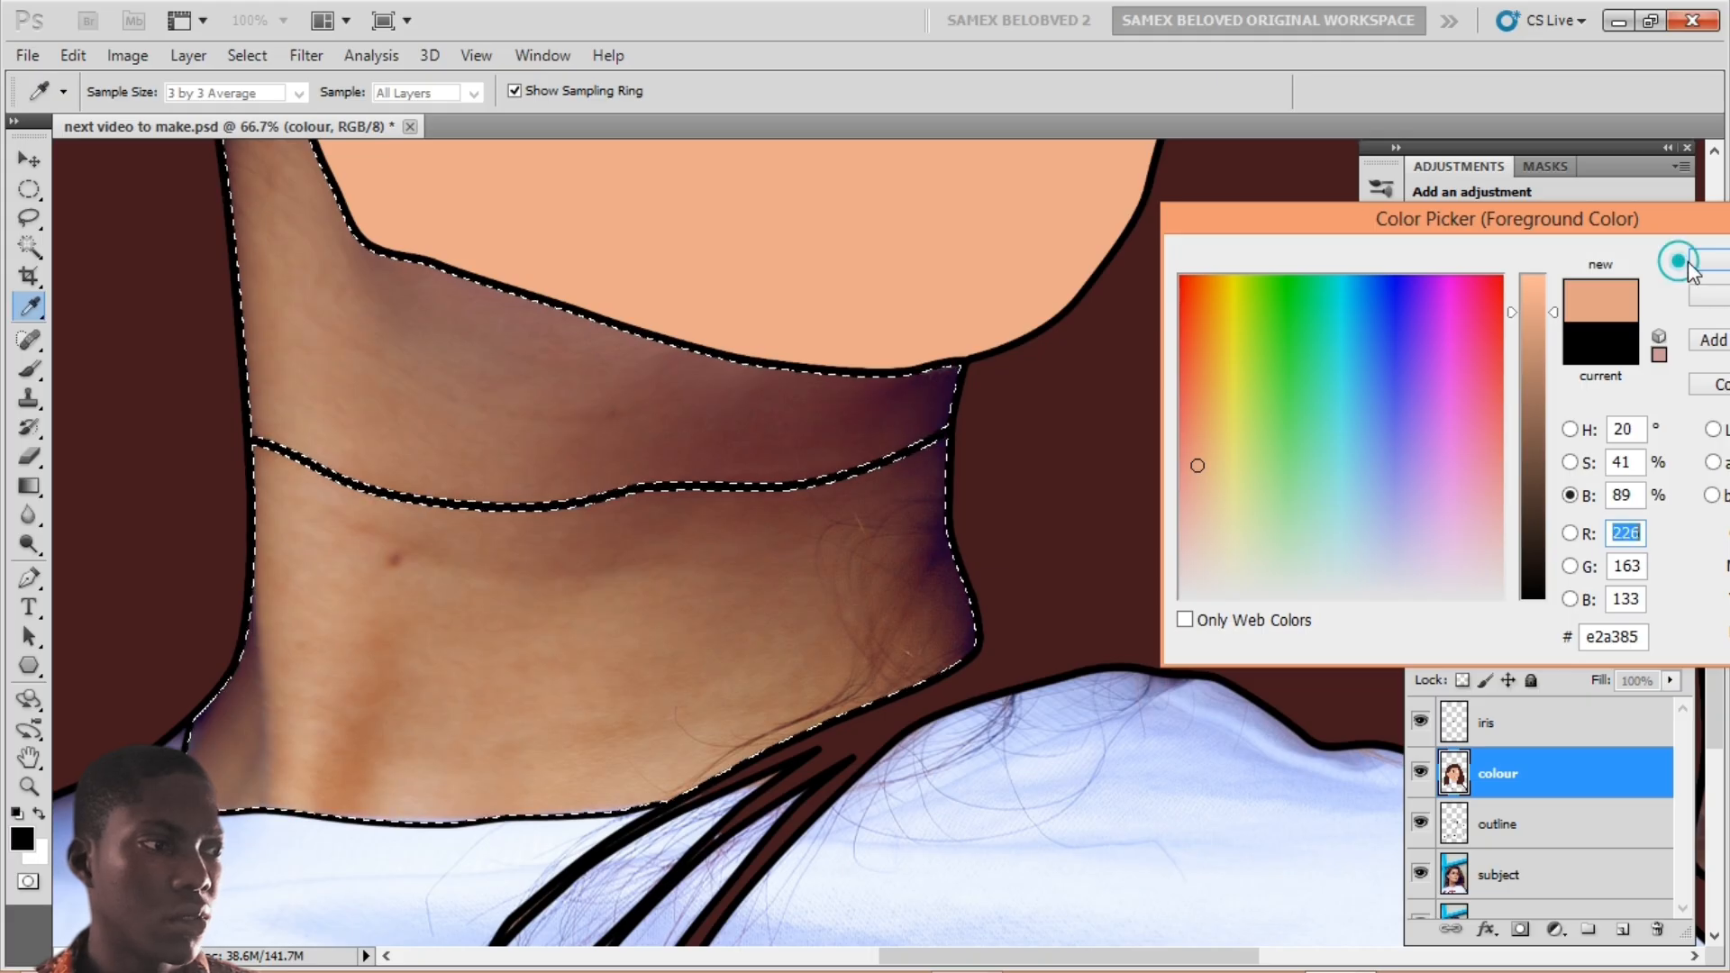
pyautogui.press('w')
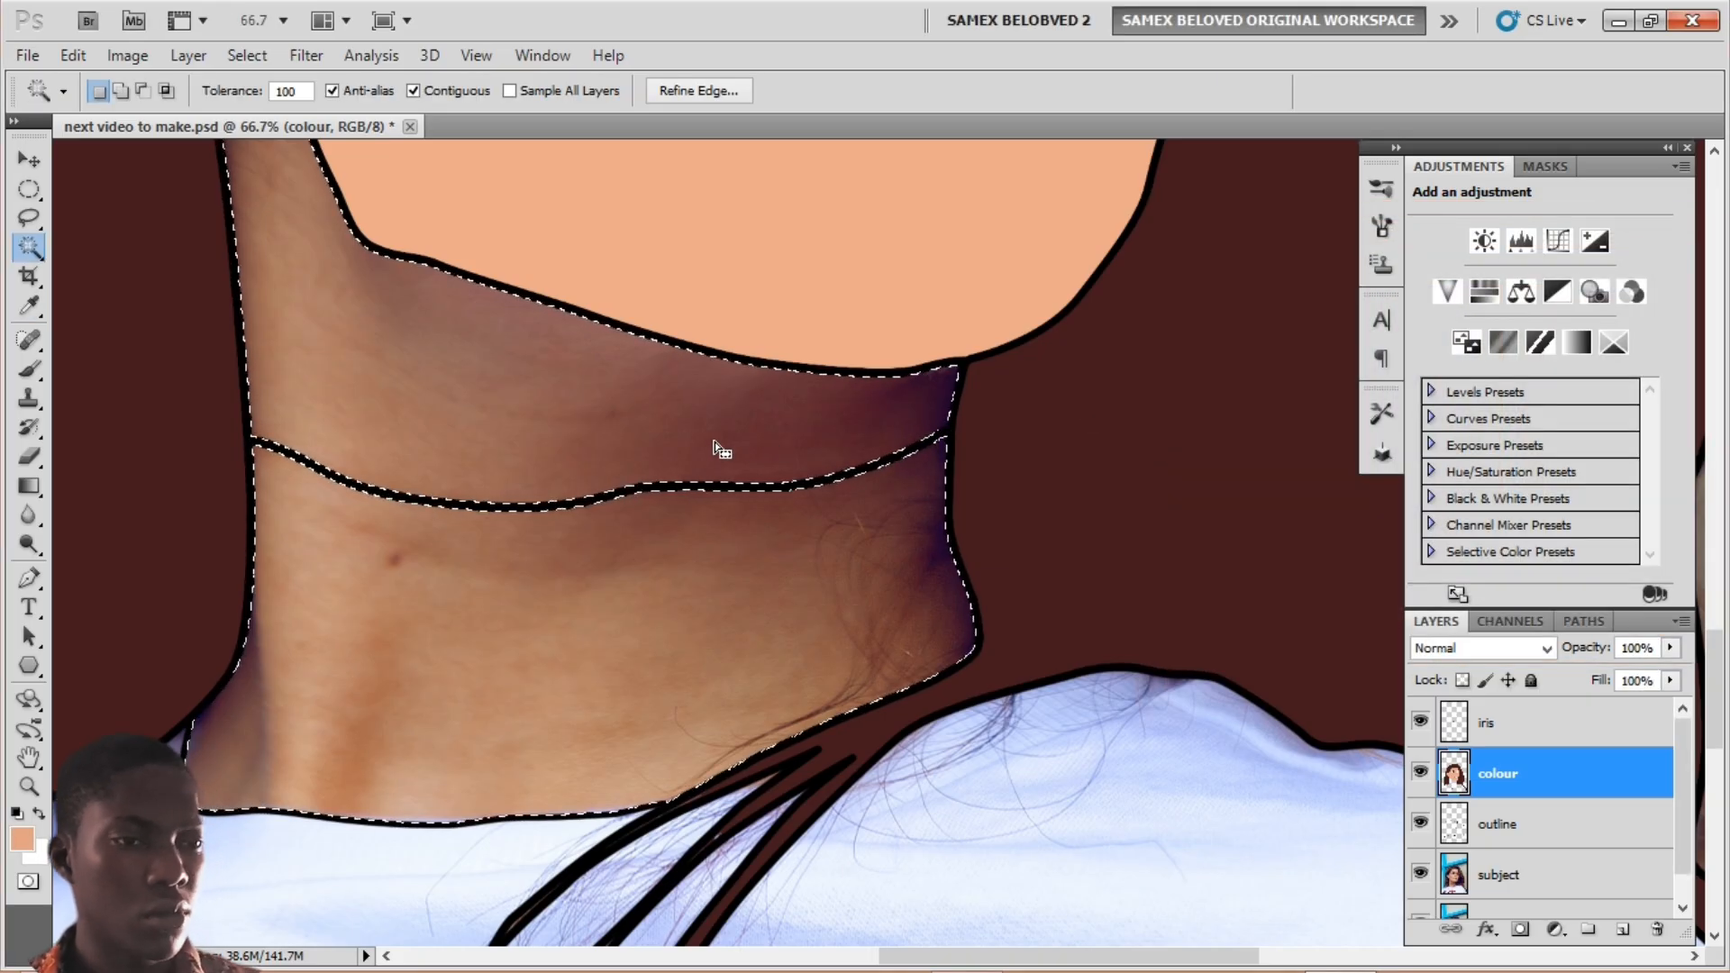
pyautogui.hotkey('alt', 'BackSpace')
pyautogui.hotkey('ctrl', 'd')
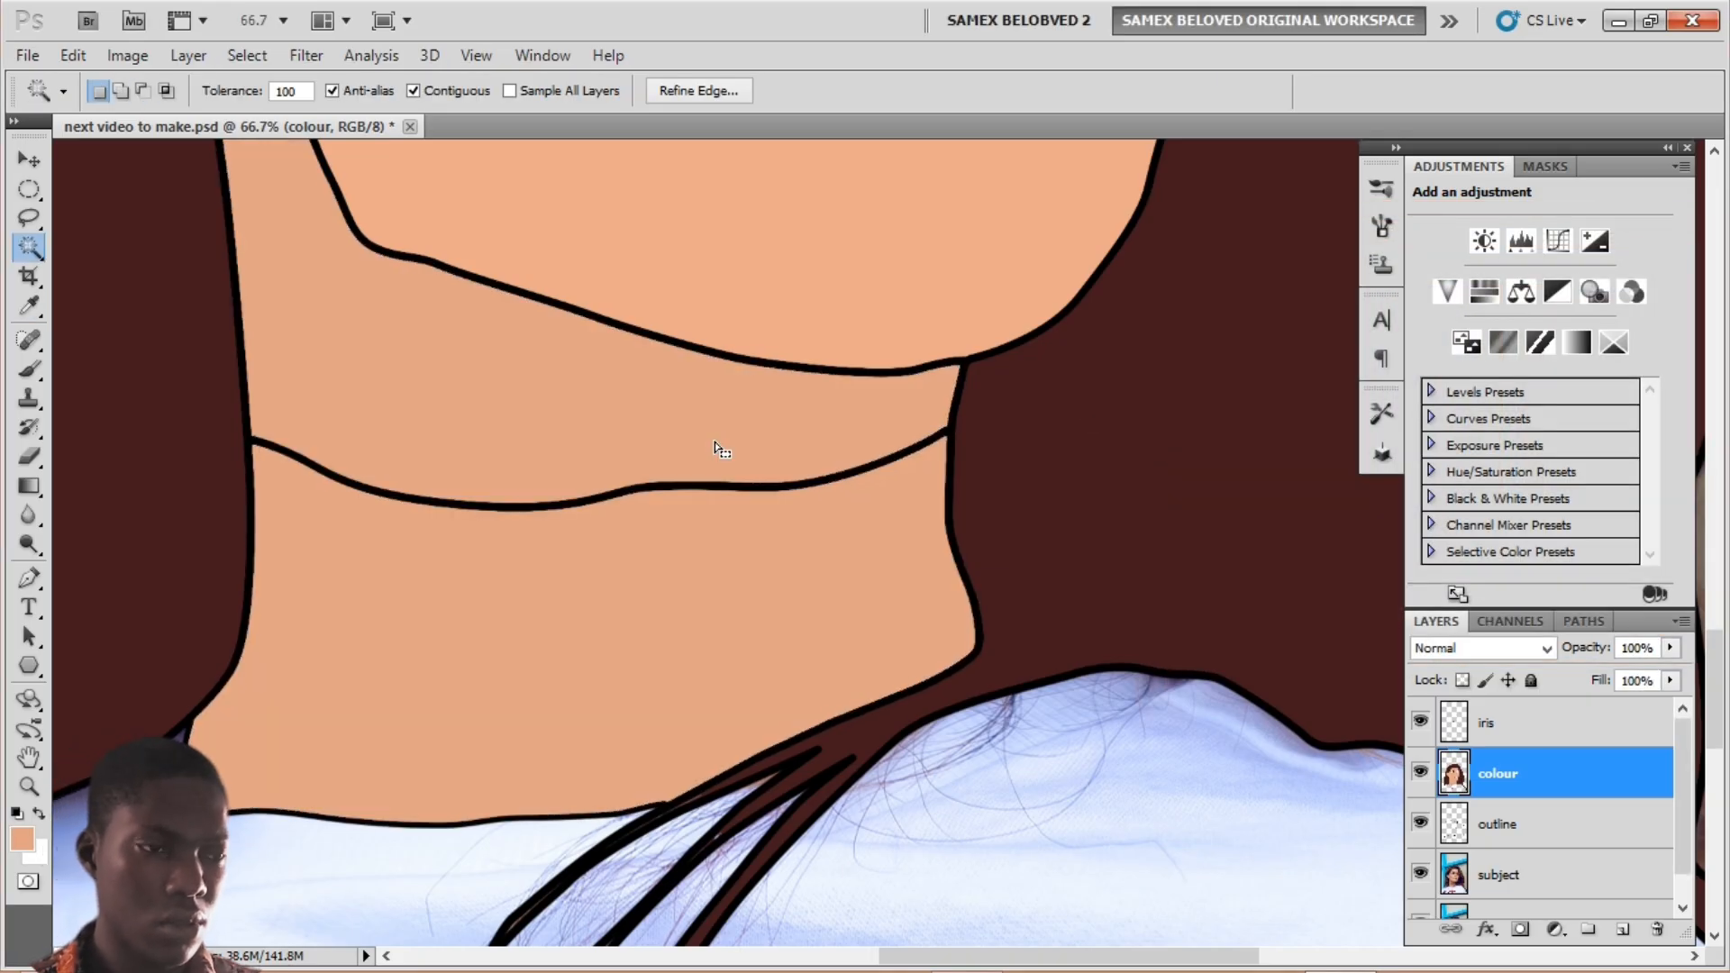
pyautogui.hotkey('ctrl', 'd')
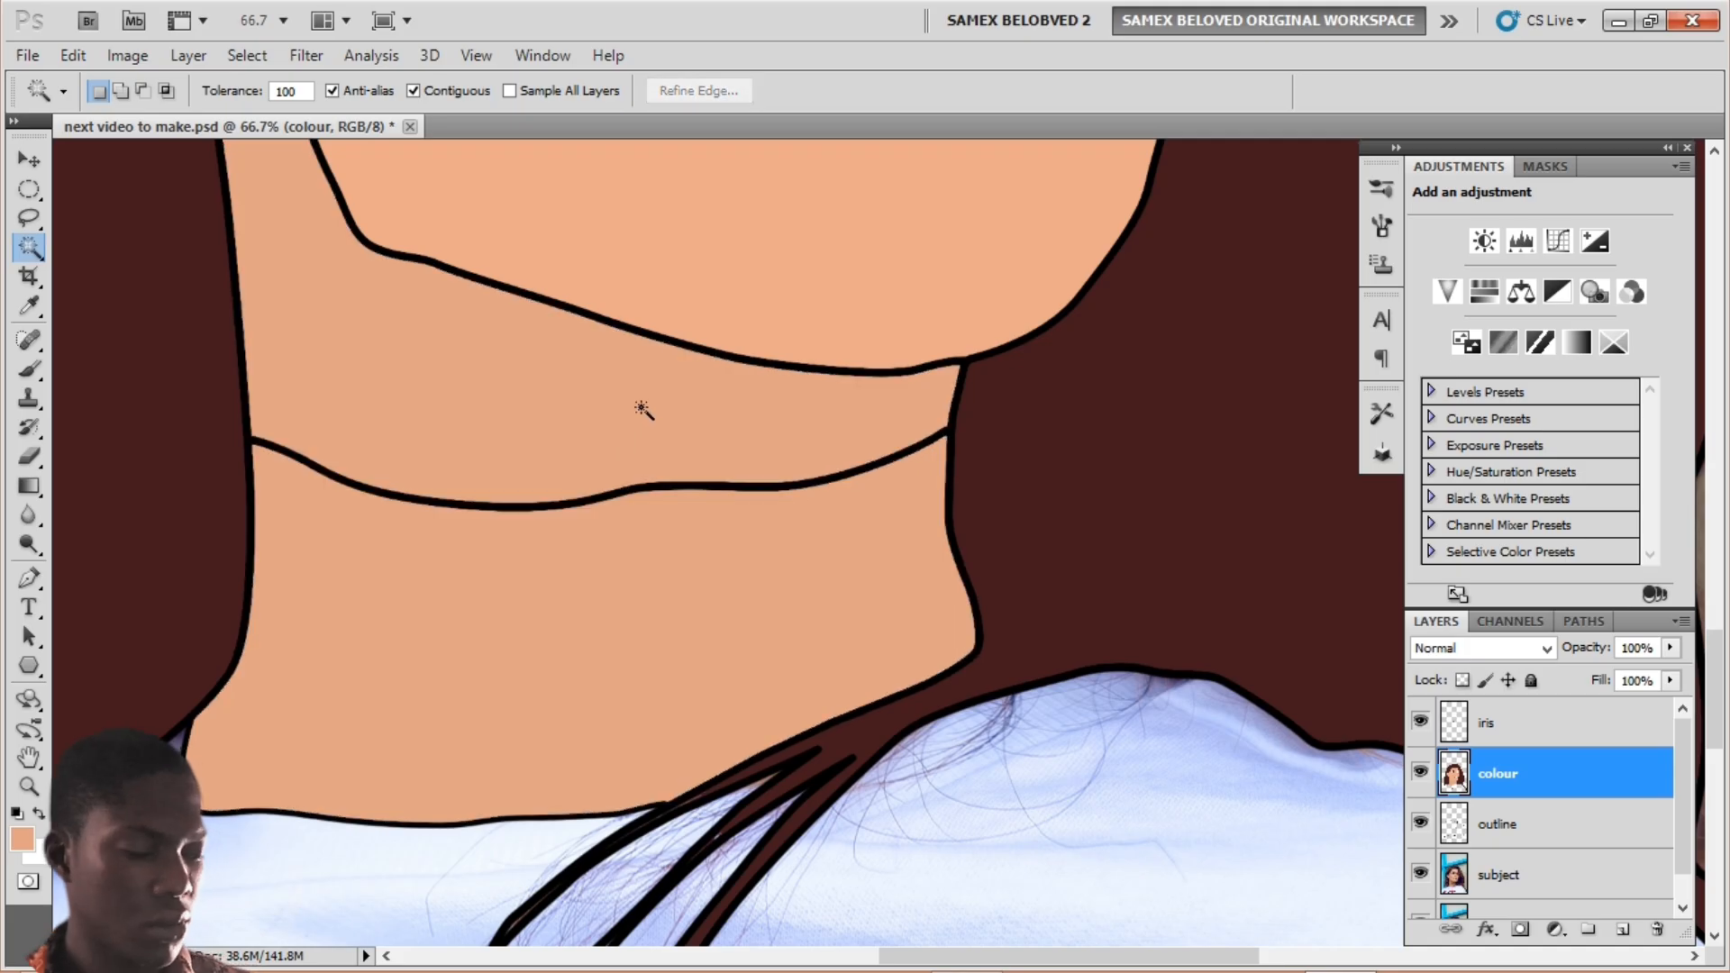
# Step: Zoom out and pan until the whole cartoon portrait fits in the window
pyautogui.hotkey('ctrl', '-')
pyautogui.hotkey('ctrl', '-')
pyautogui.hotkey('ctrl', '-')
pyautogui.hotkey('ctrl', '-')
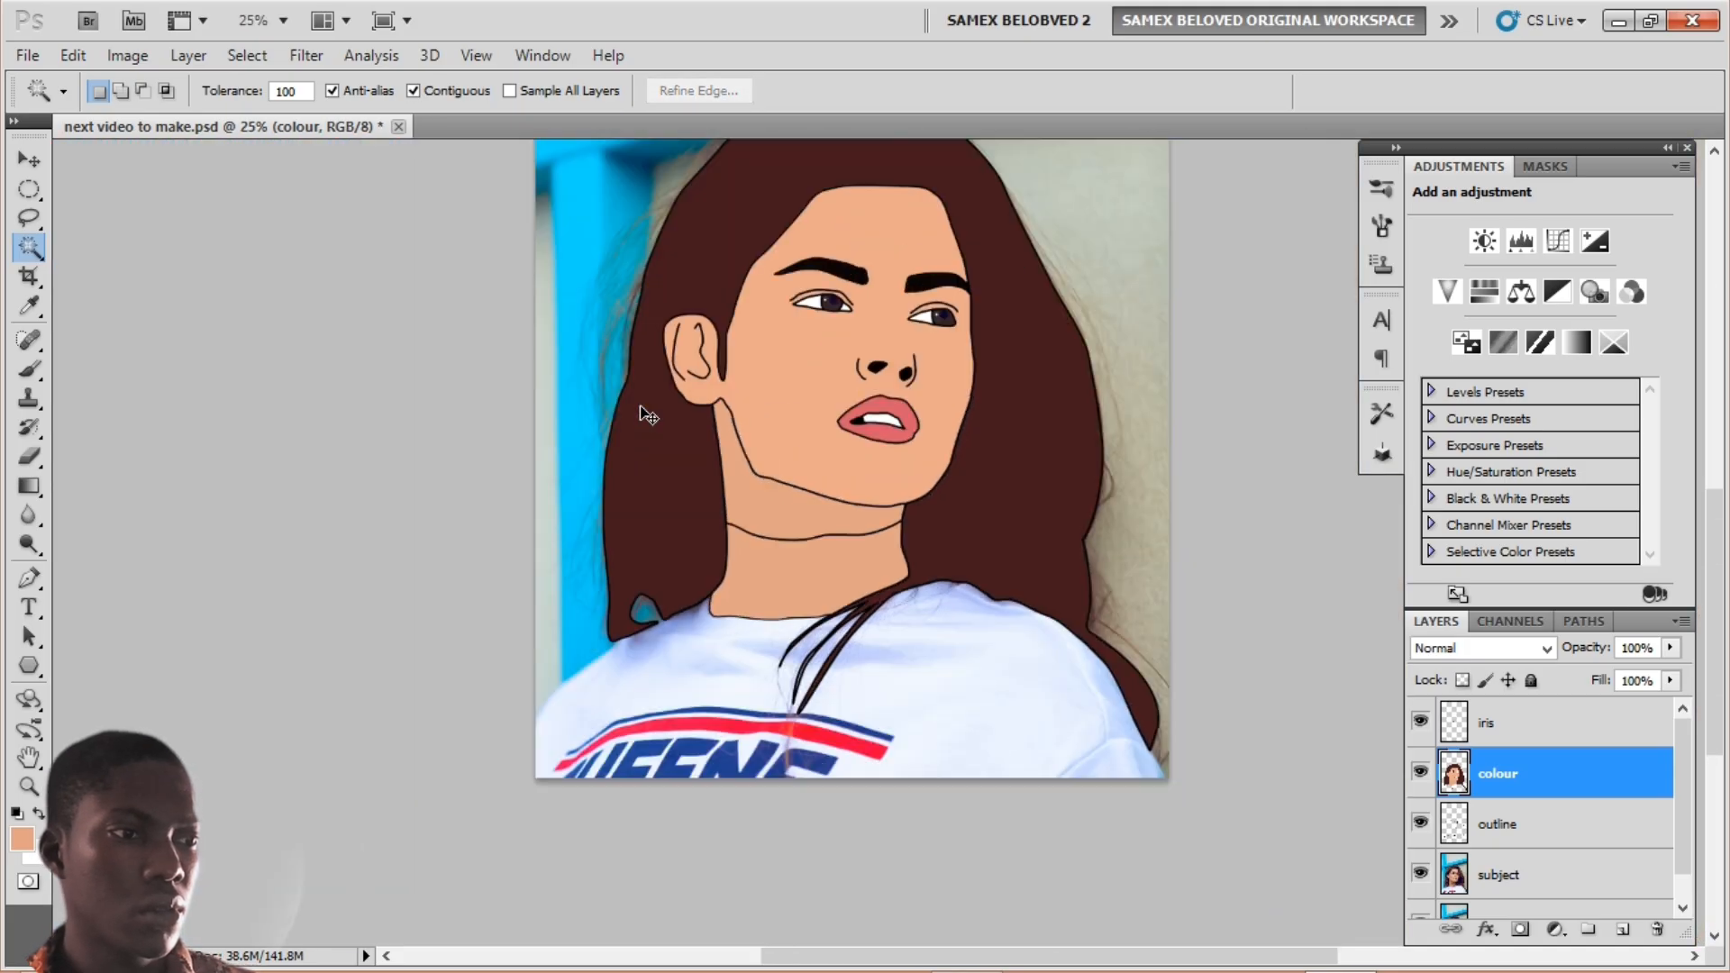
pyautogui.hotkey('ctrl', '-')
pyautogui.hotkey('ctrl', '+')
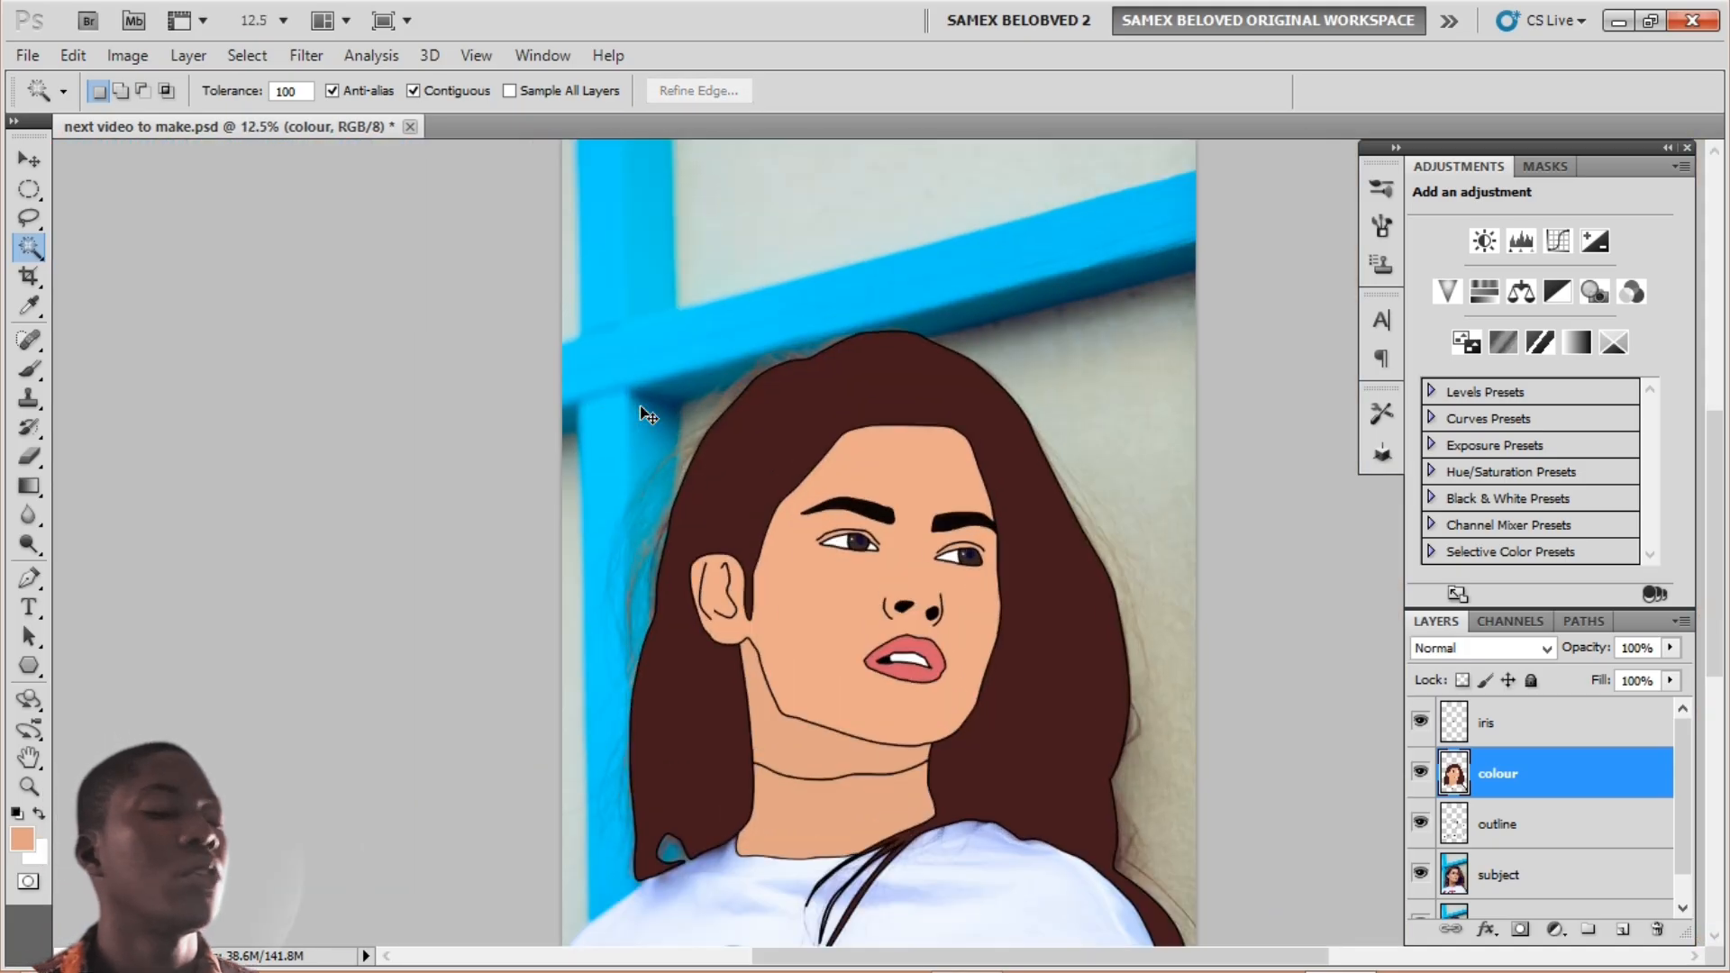
pyautogui.moveTo(667, 339); pyautogui.dragTo(625, 297)
pyautogui.hotkey('ctrl', '-')
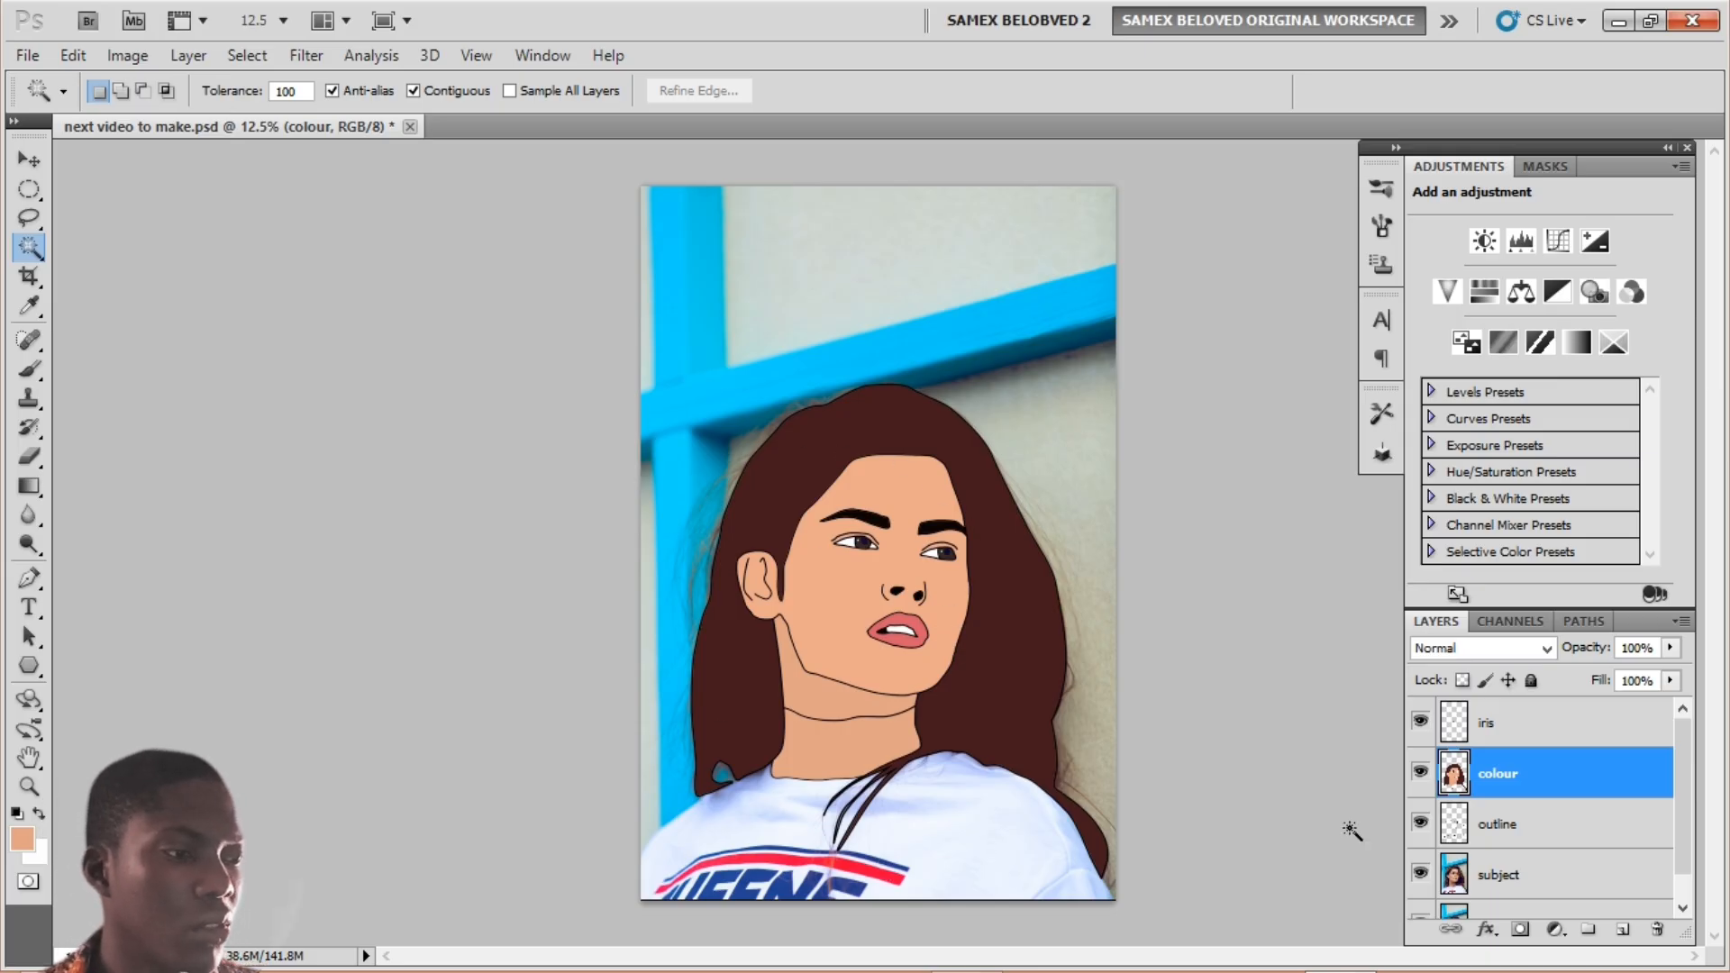
pyautogui.moveTo(1684, 767); pyautogui.dragTo(1683, 793)
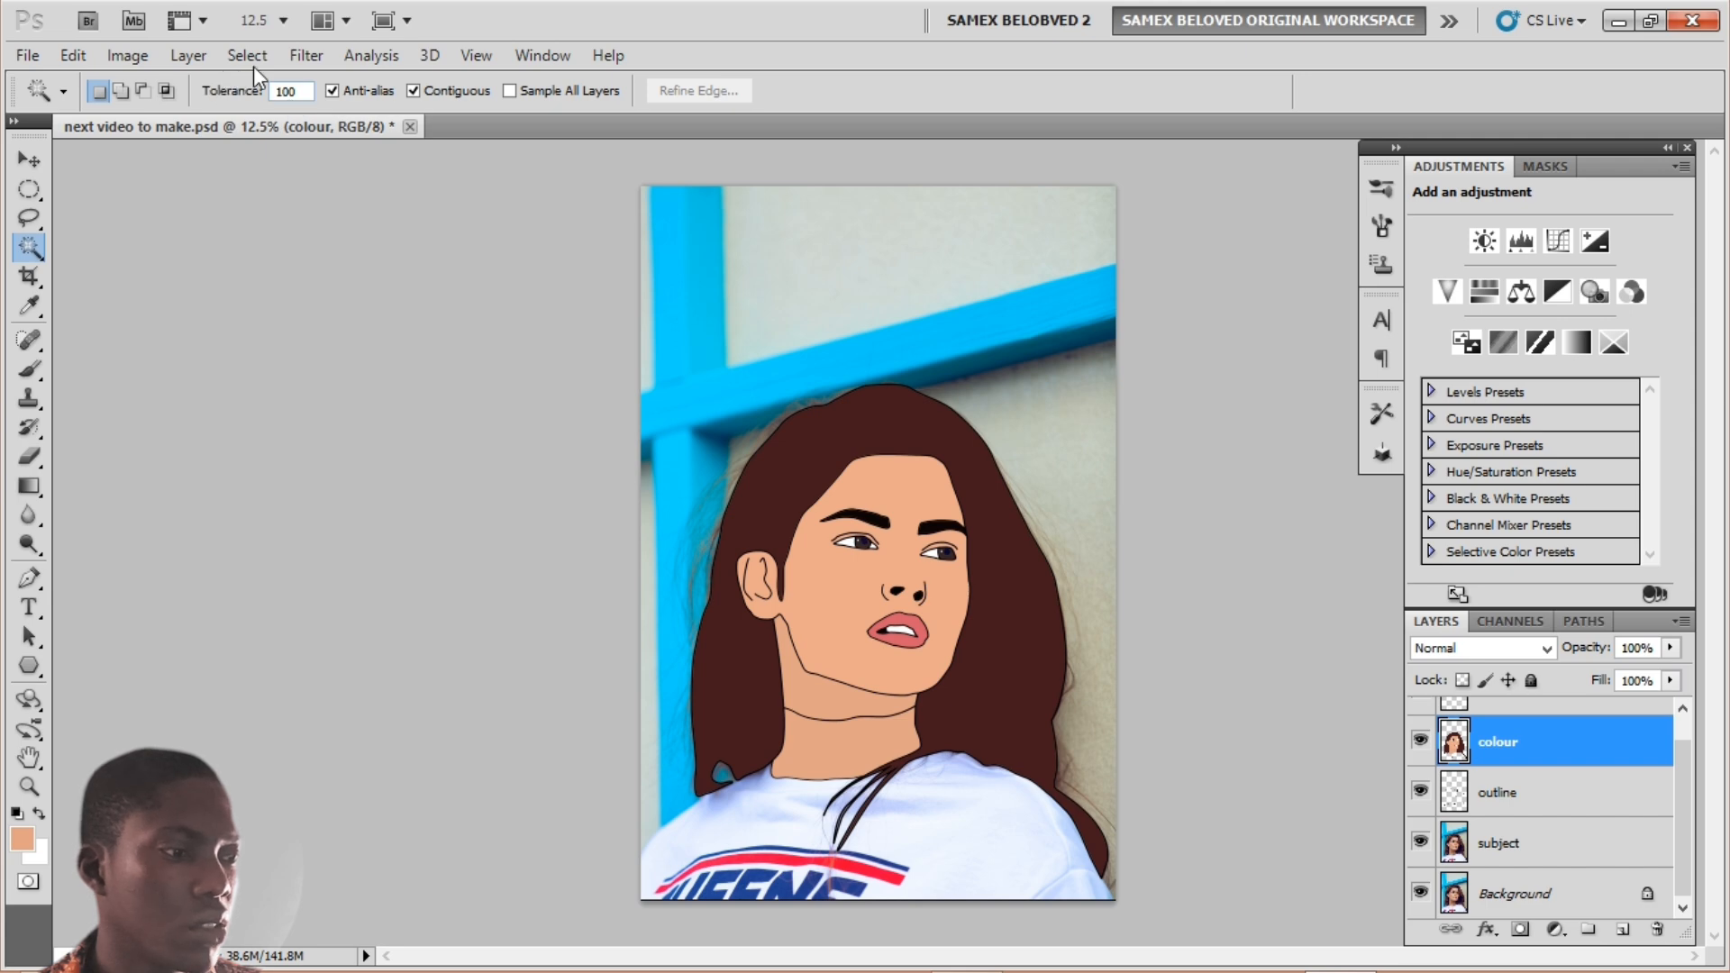
# Step: On the subject layer, load the saved 'subject' channel as a selection
pyautogui.click(1509, 843)
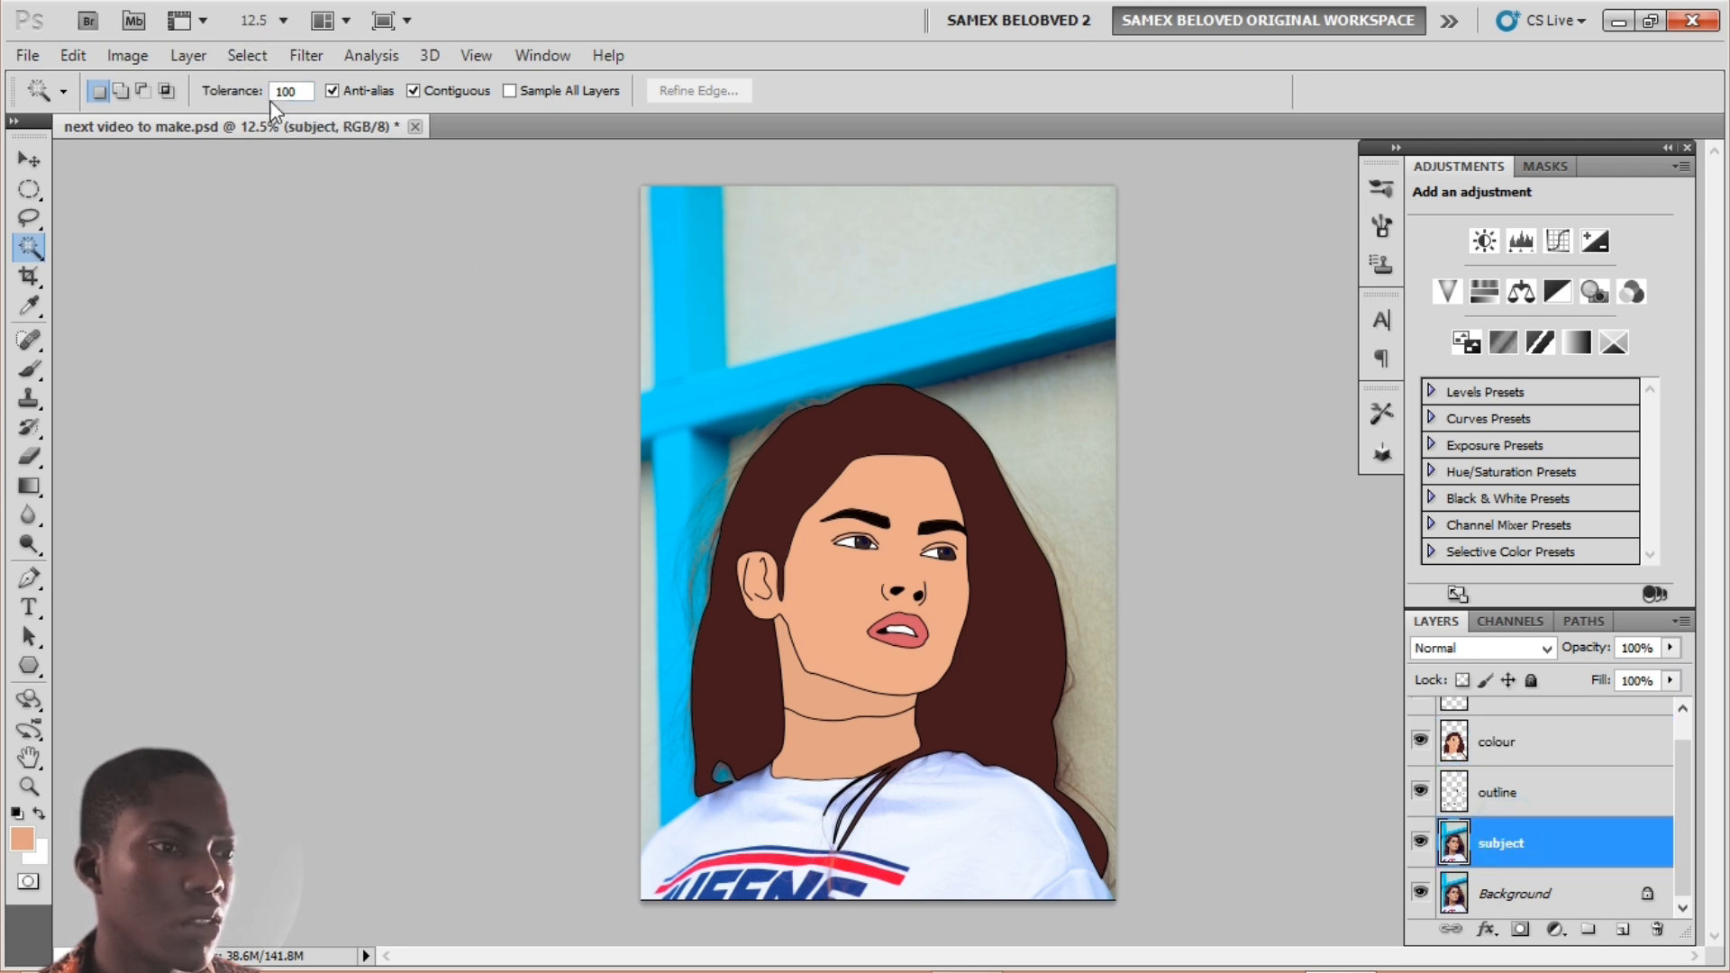
pyautogui.click(247, 55)
pyautogui.moveTo(290, 55)
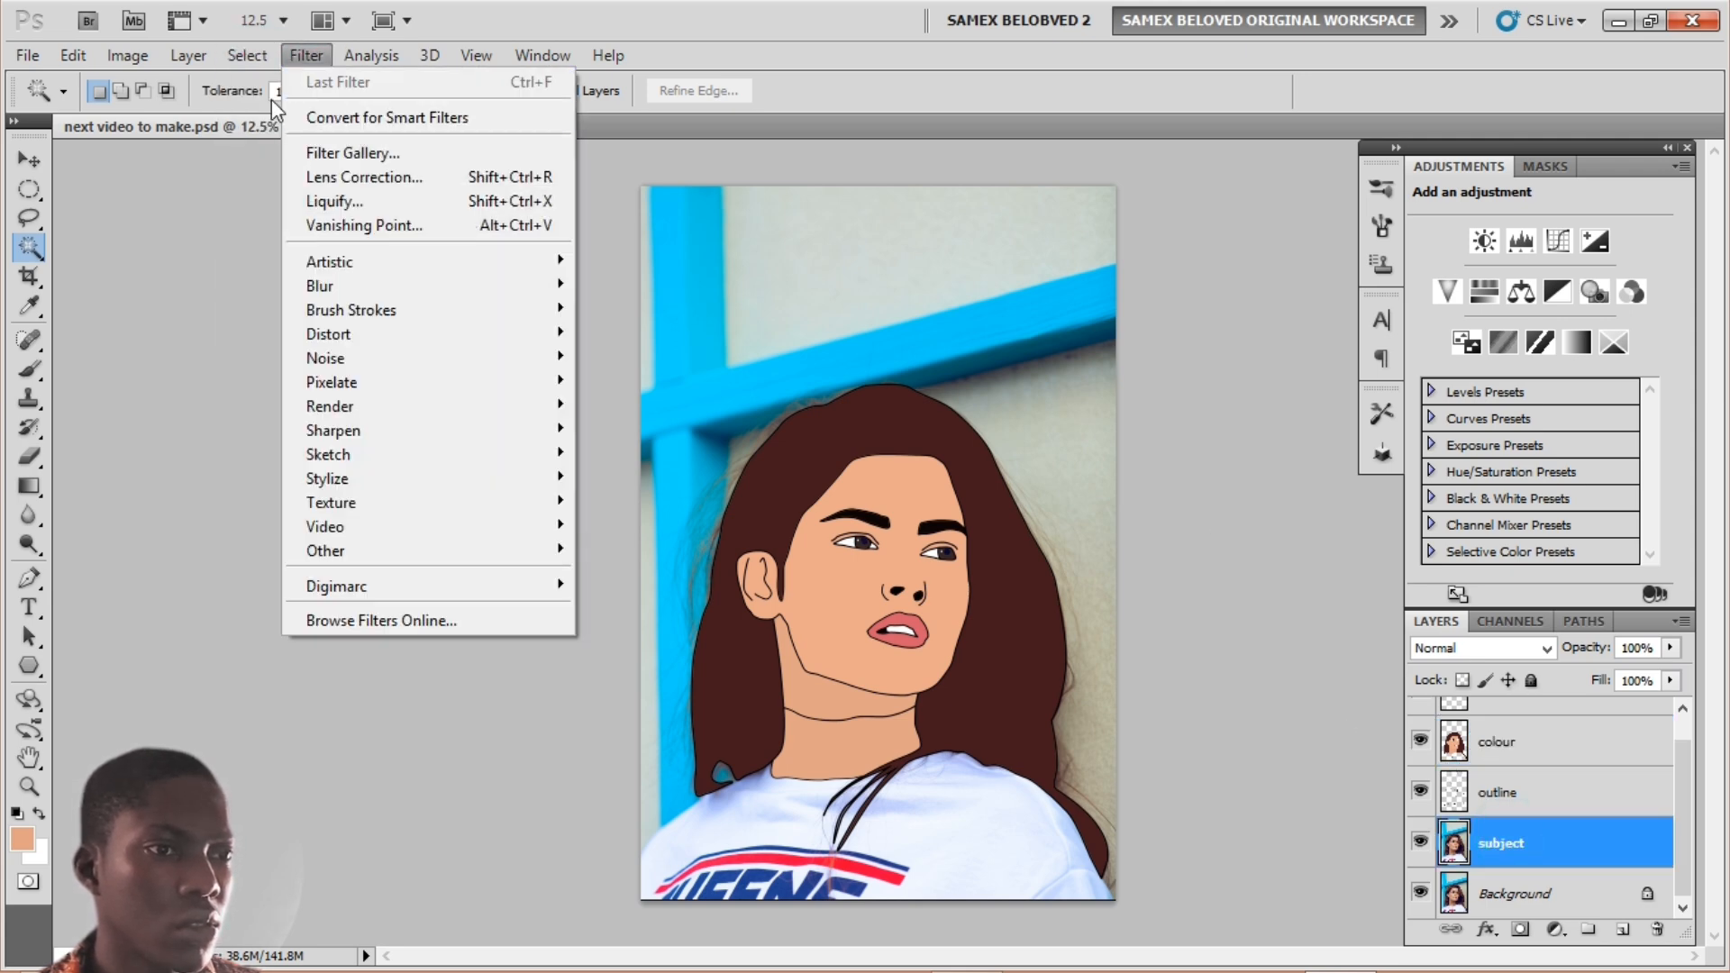
pyautogui.click(270, 498)
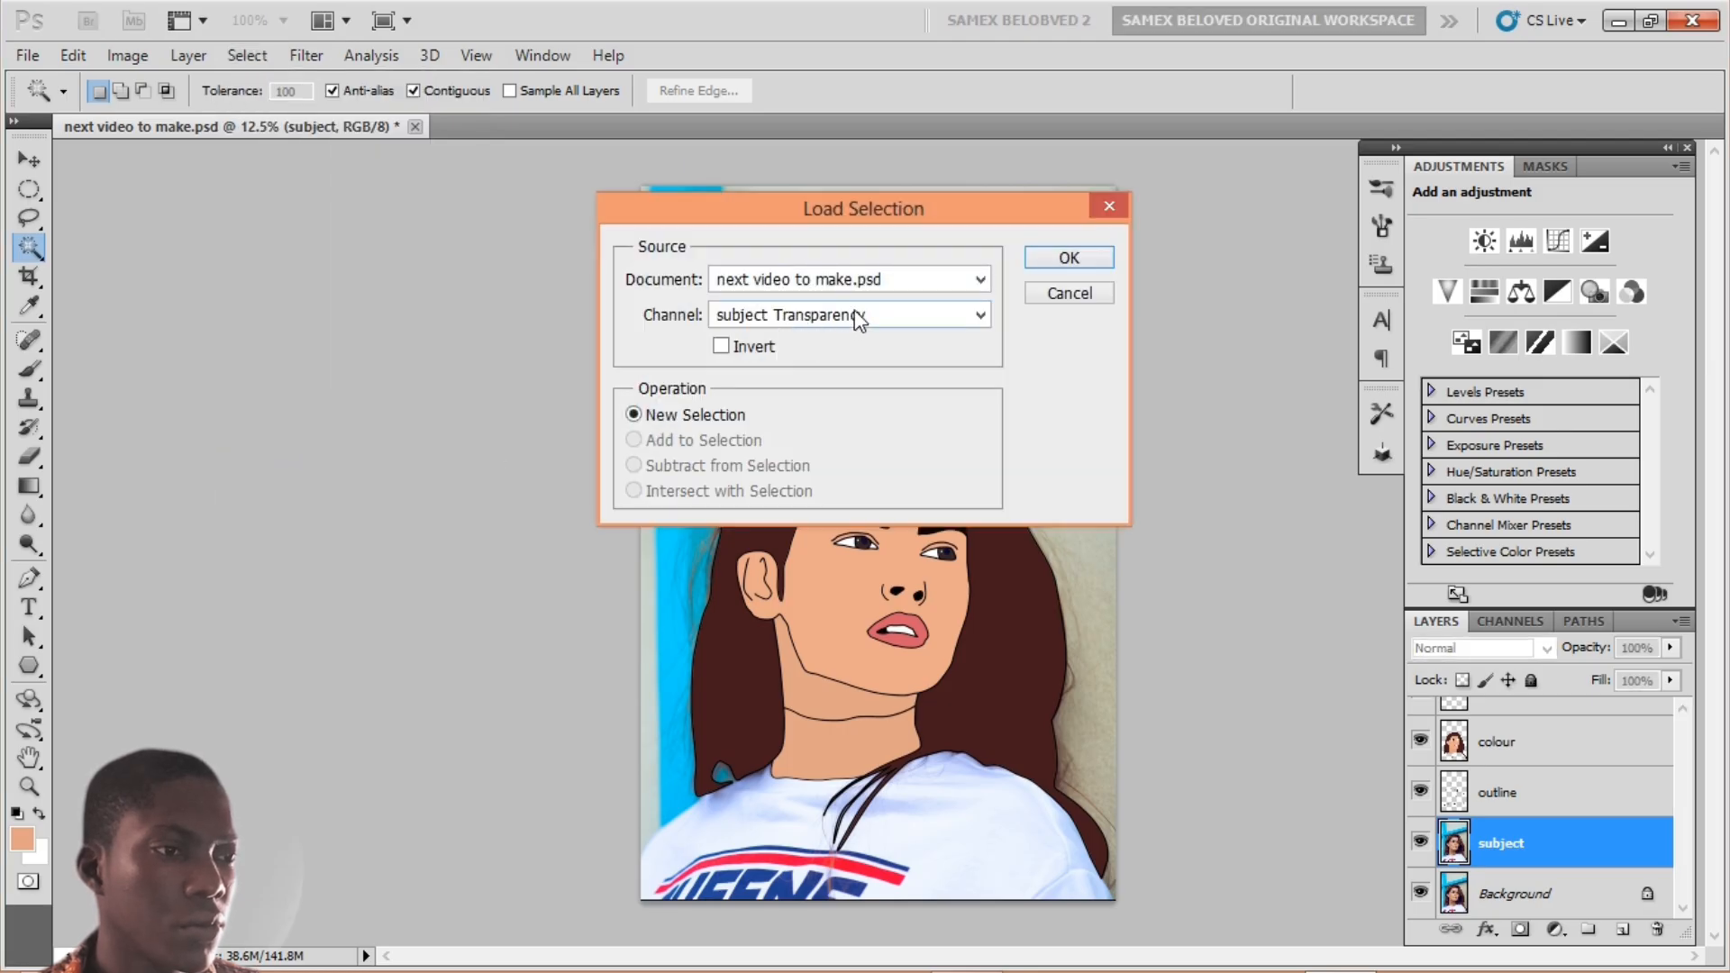
pyautogui.click(855, 318)
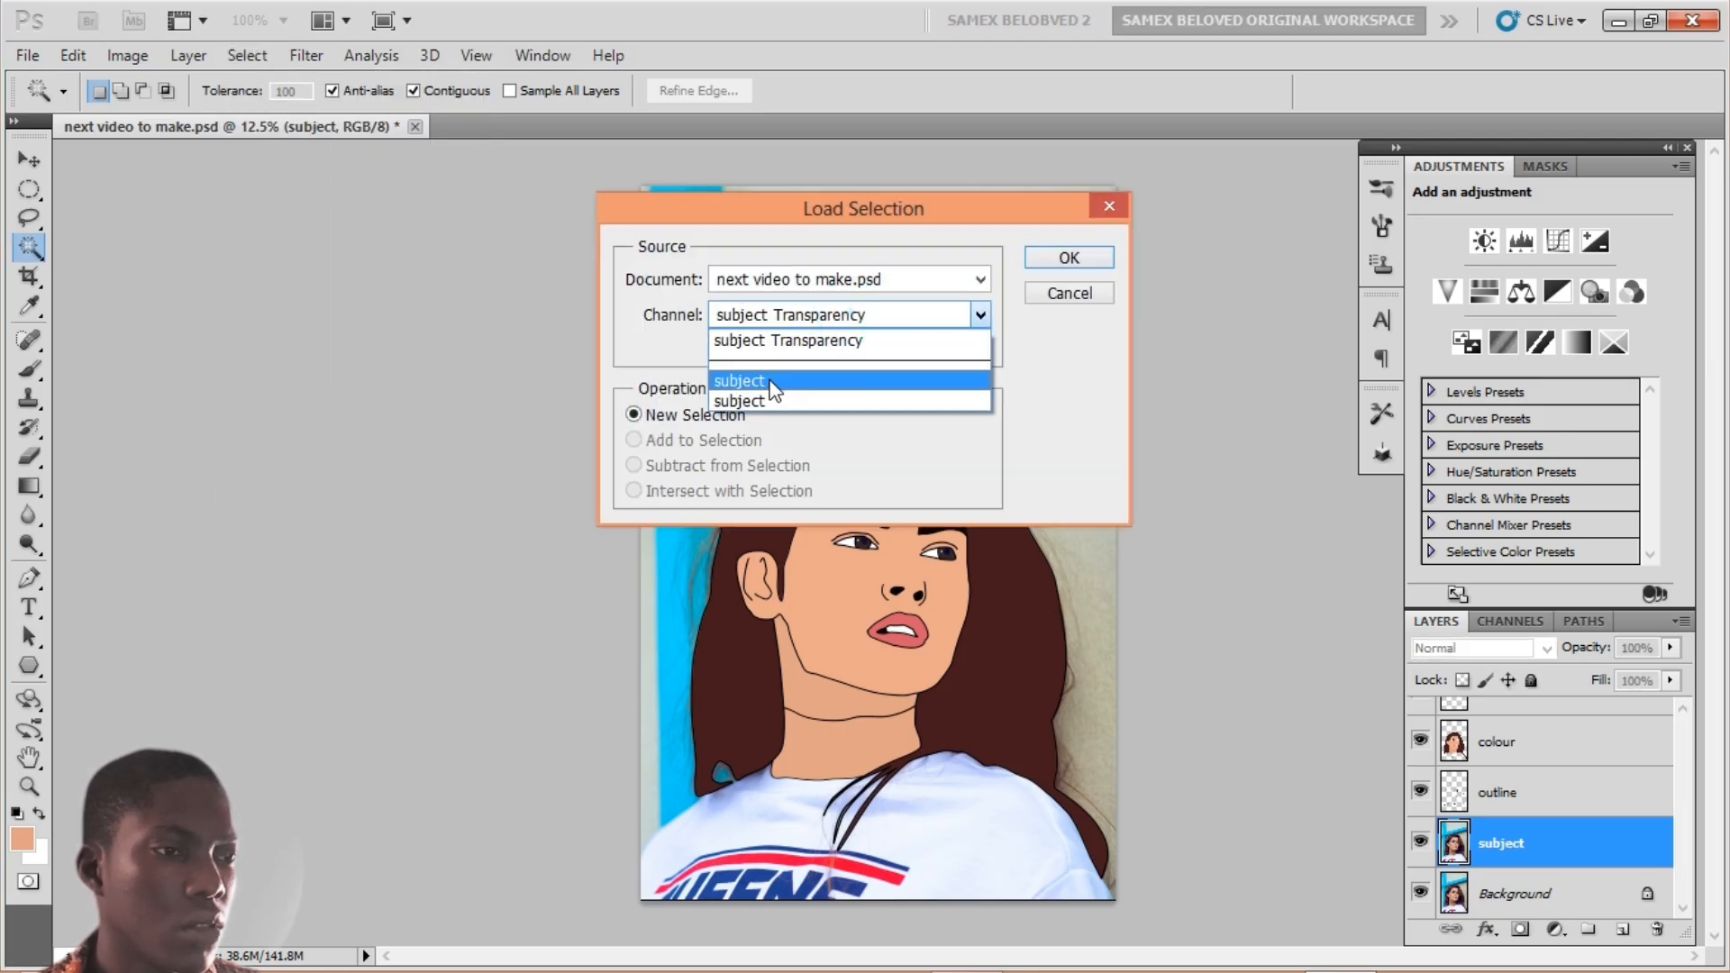
pyautogui.click(772, 383)
pyautogui.click(1058, 257)
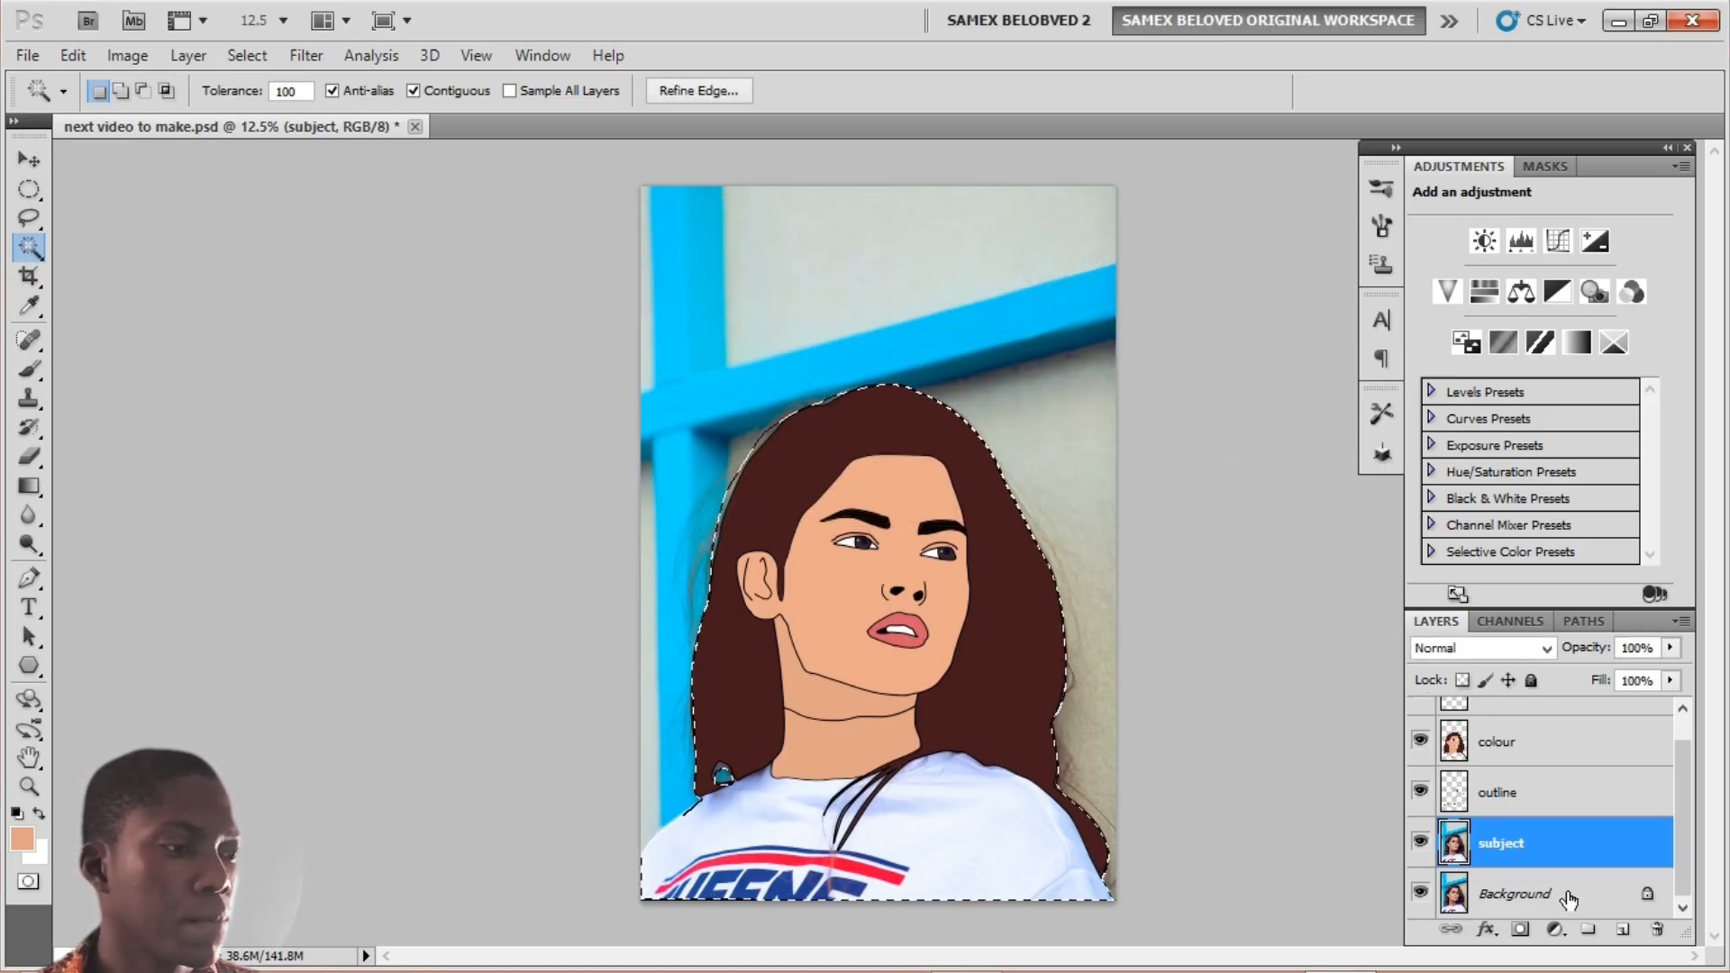
# Step: Add a layer mask to the subject layer and check it by toggling Background's visibility
pyautogui.click(1519, 930)
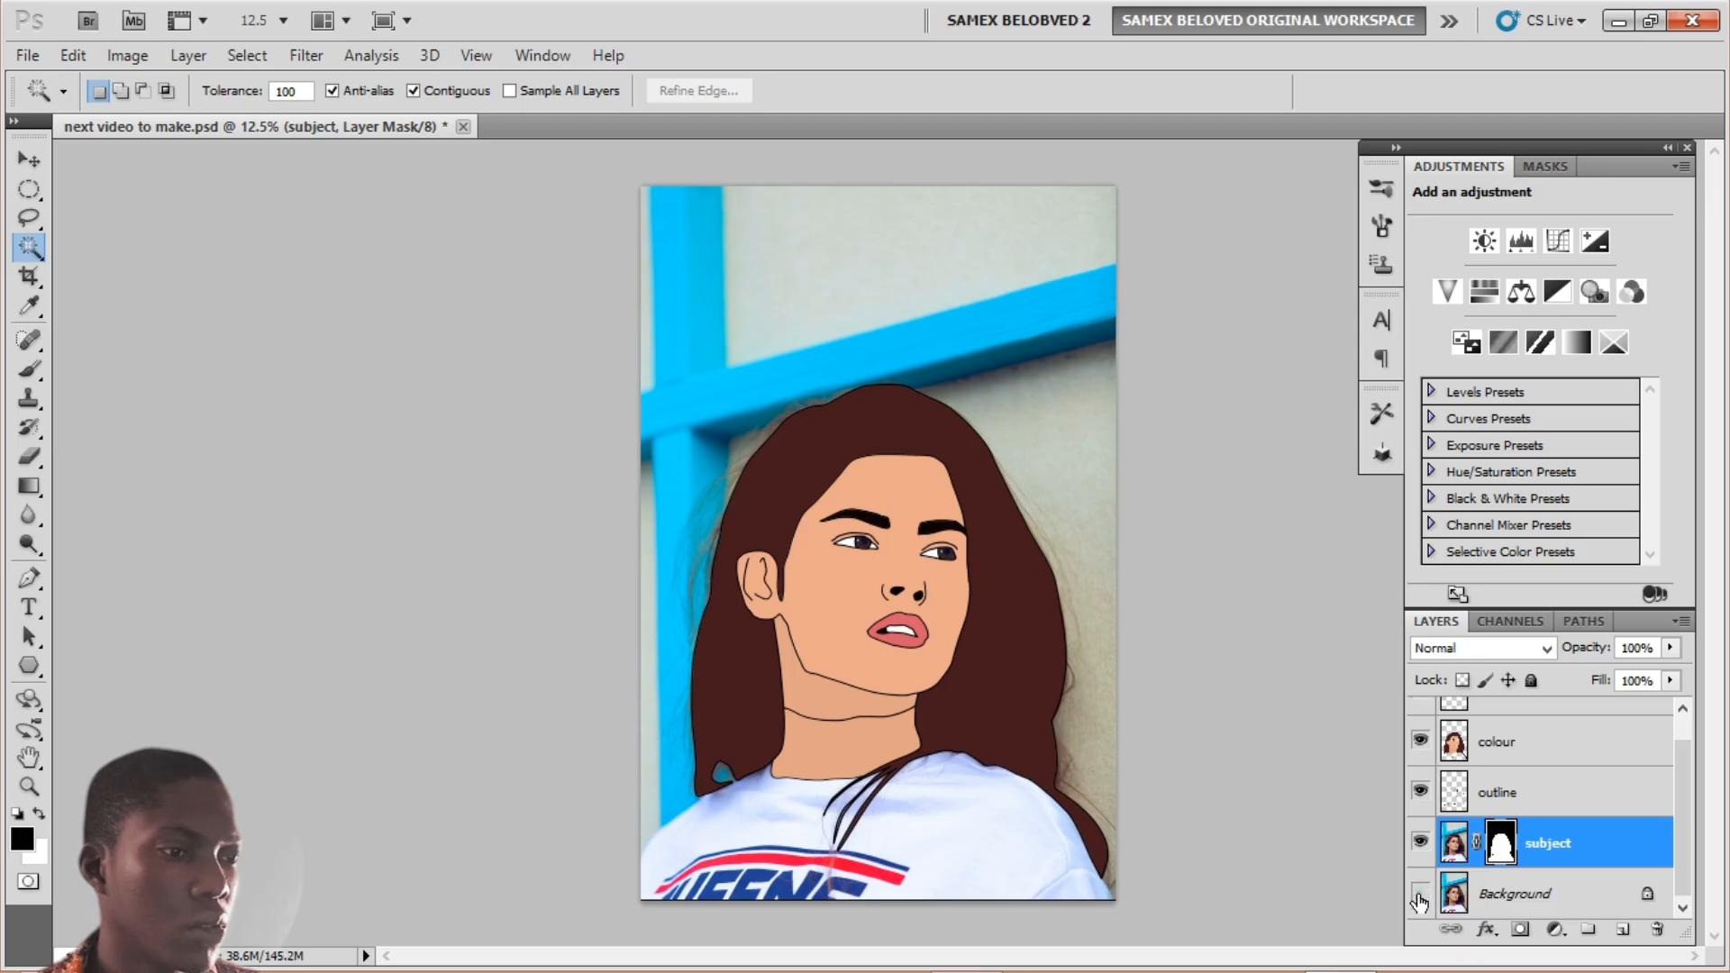
pyautogui.click(1421, 893)
pyautogui.click(1420, 892)
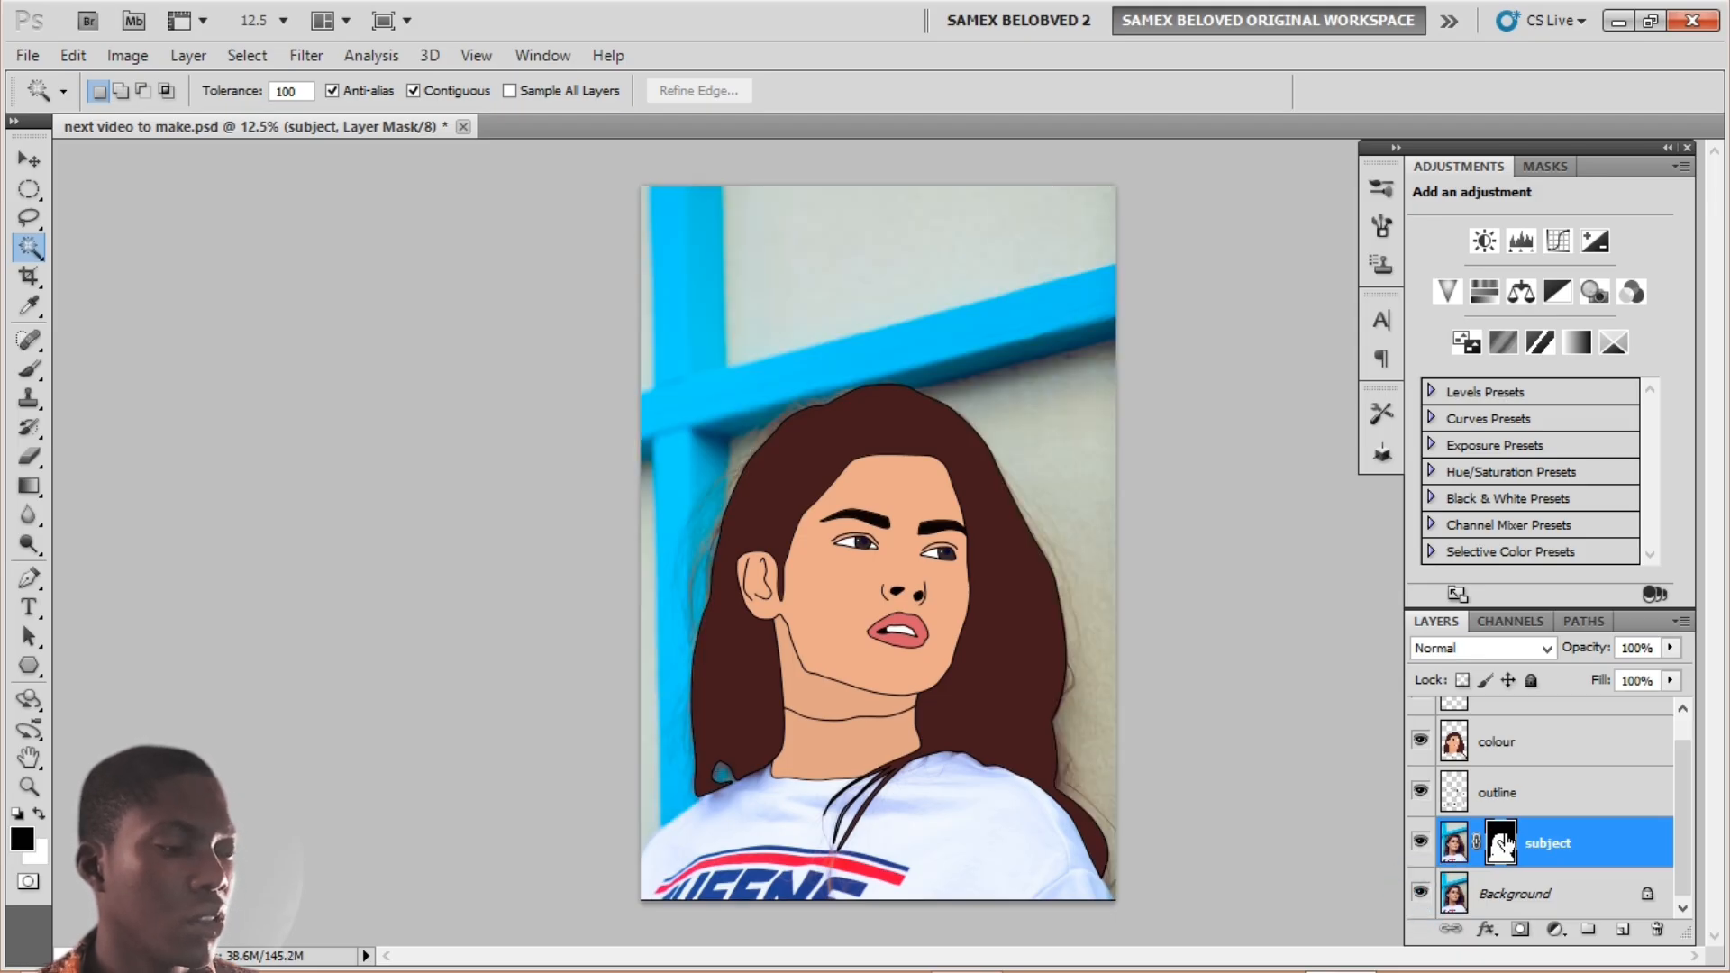
pyautogui.click(1532, 894)
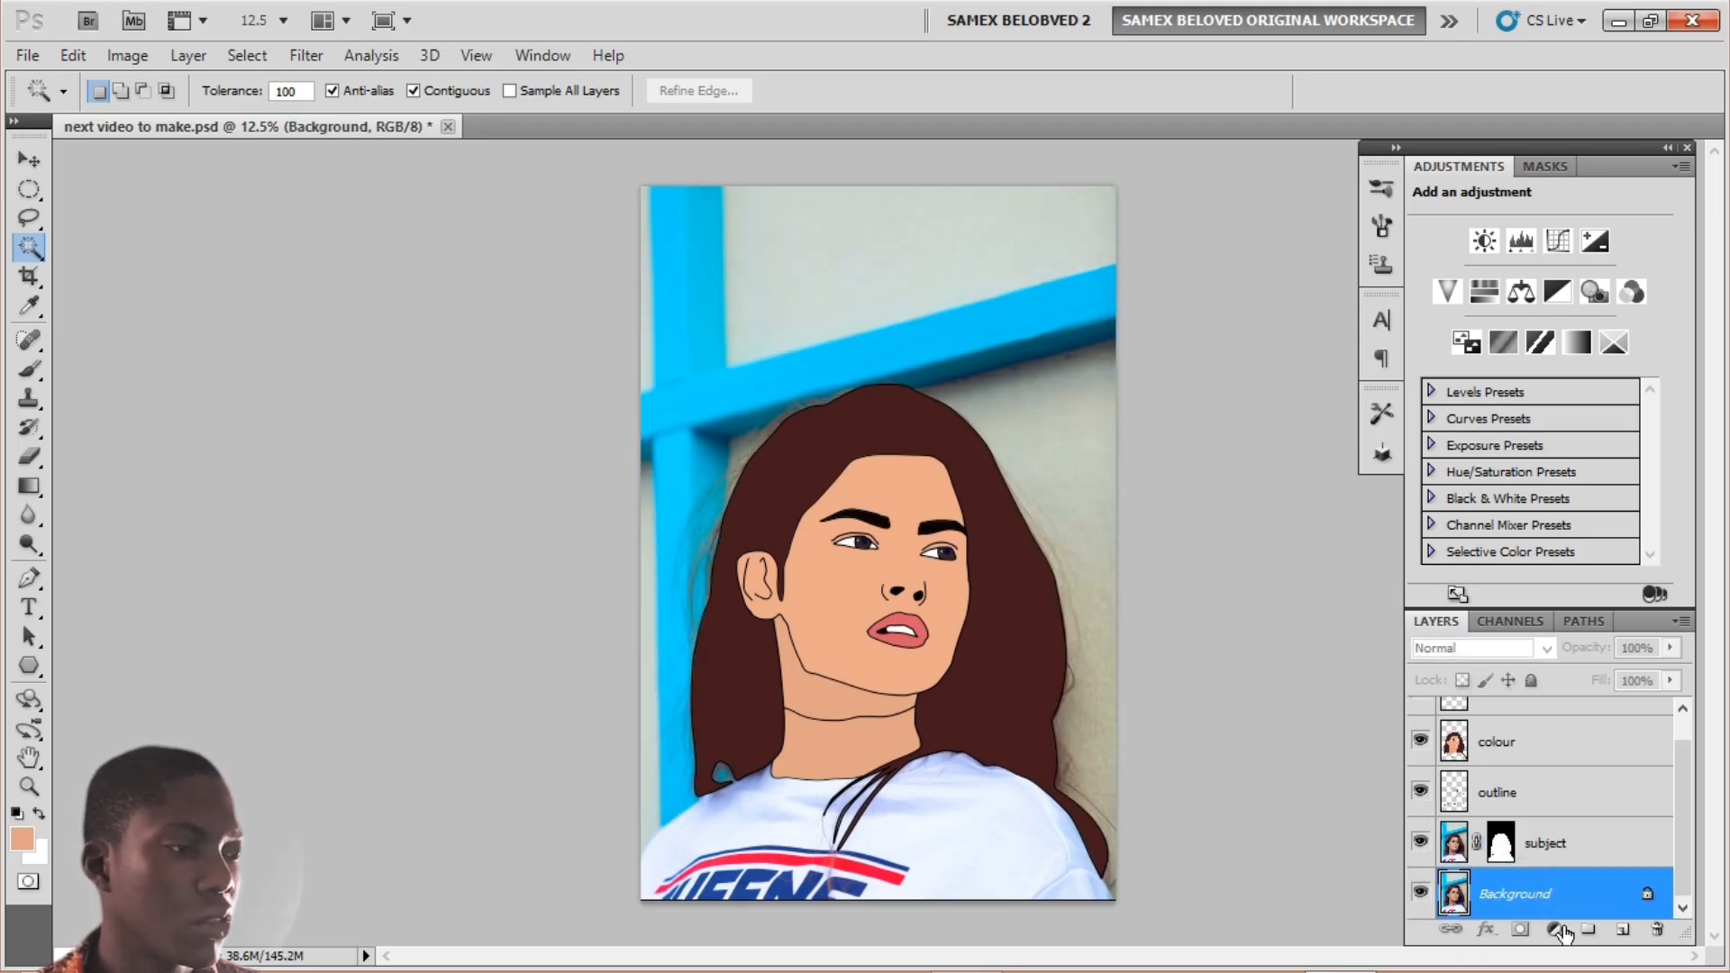
# Step: Set the foreground colour to bright blue sampled from the window frame
pyautogui.click(1555, 929)
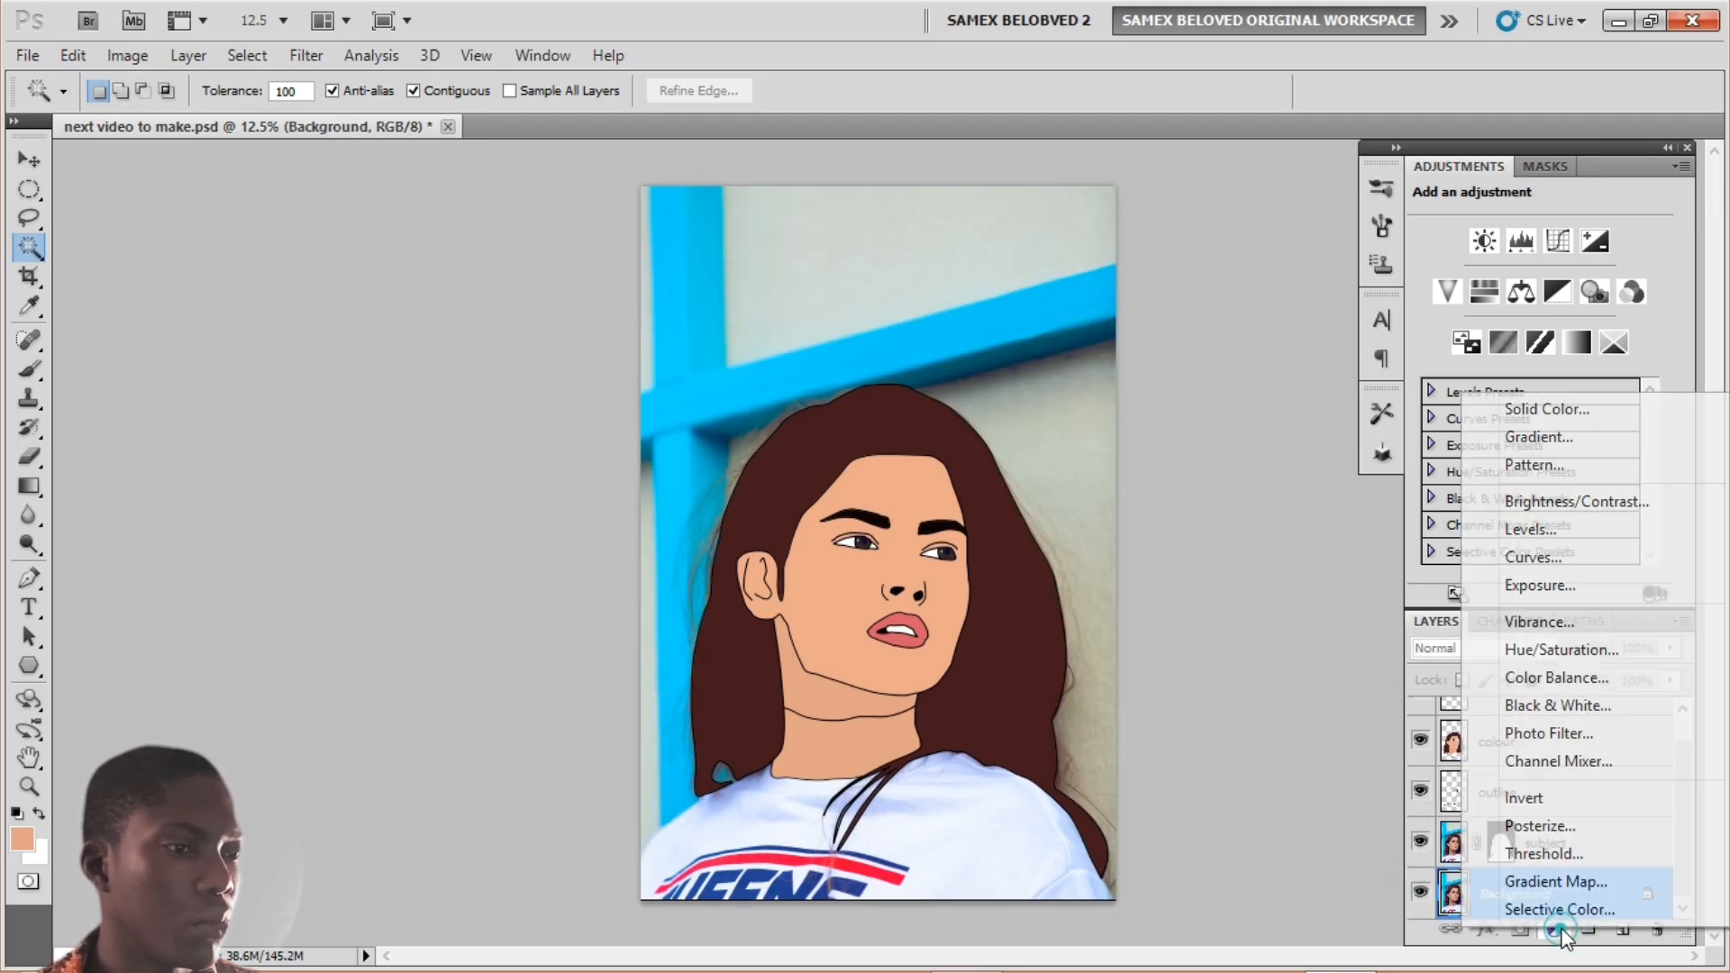
pyautogui.click(1565, 410)
pyautogui.click(1705, 299)
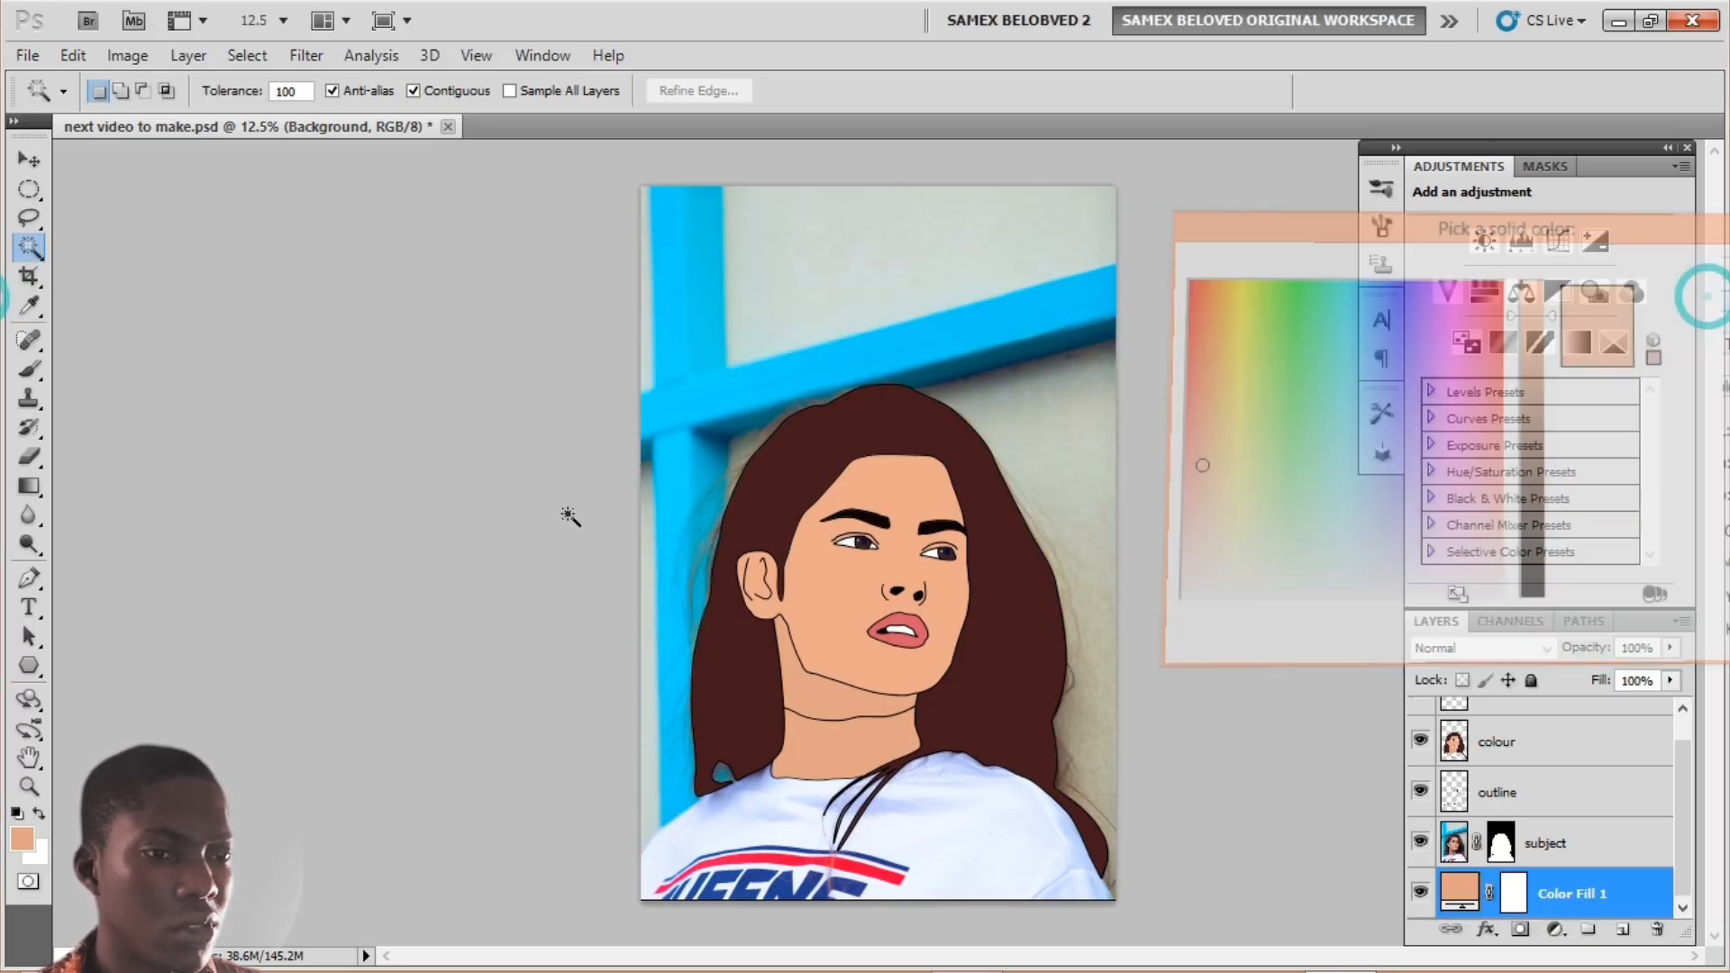
pyautogui.click(23, 840)
pyautogui.click(667, 273)
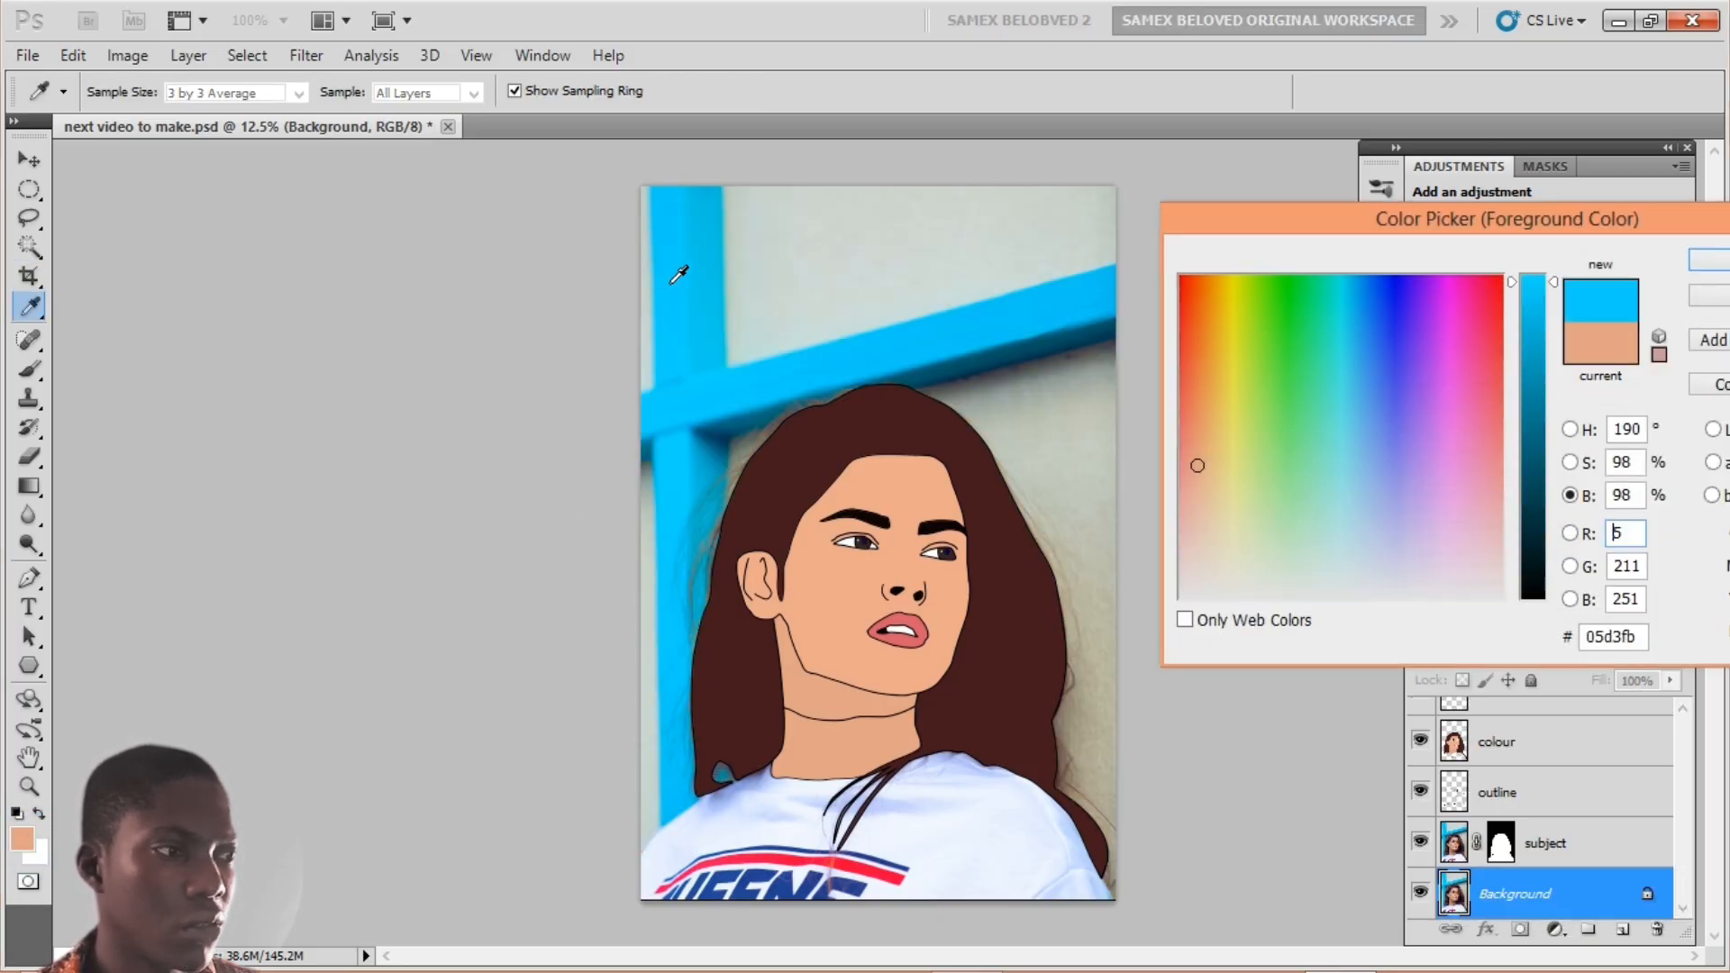
pyautogui.click(1708, 260)
pyautogui.press('w')
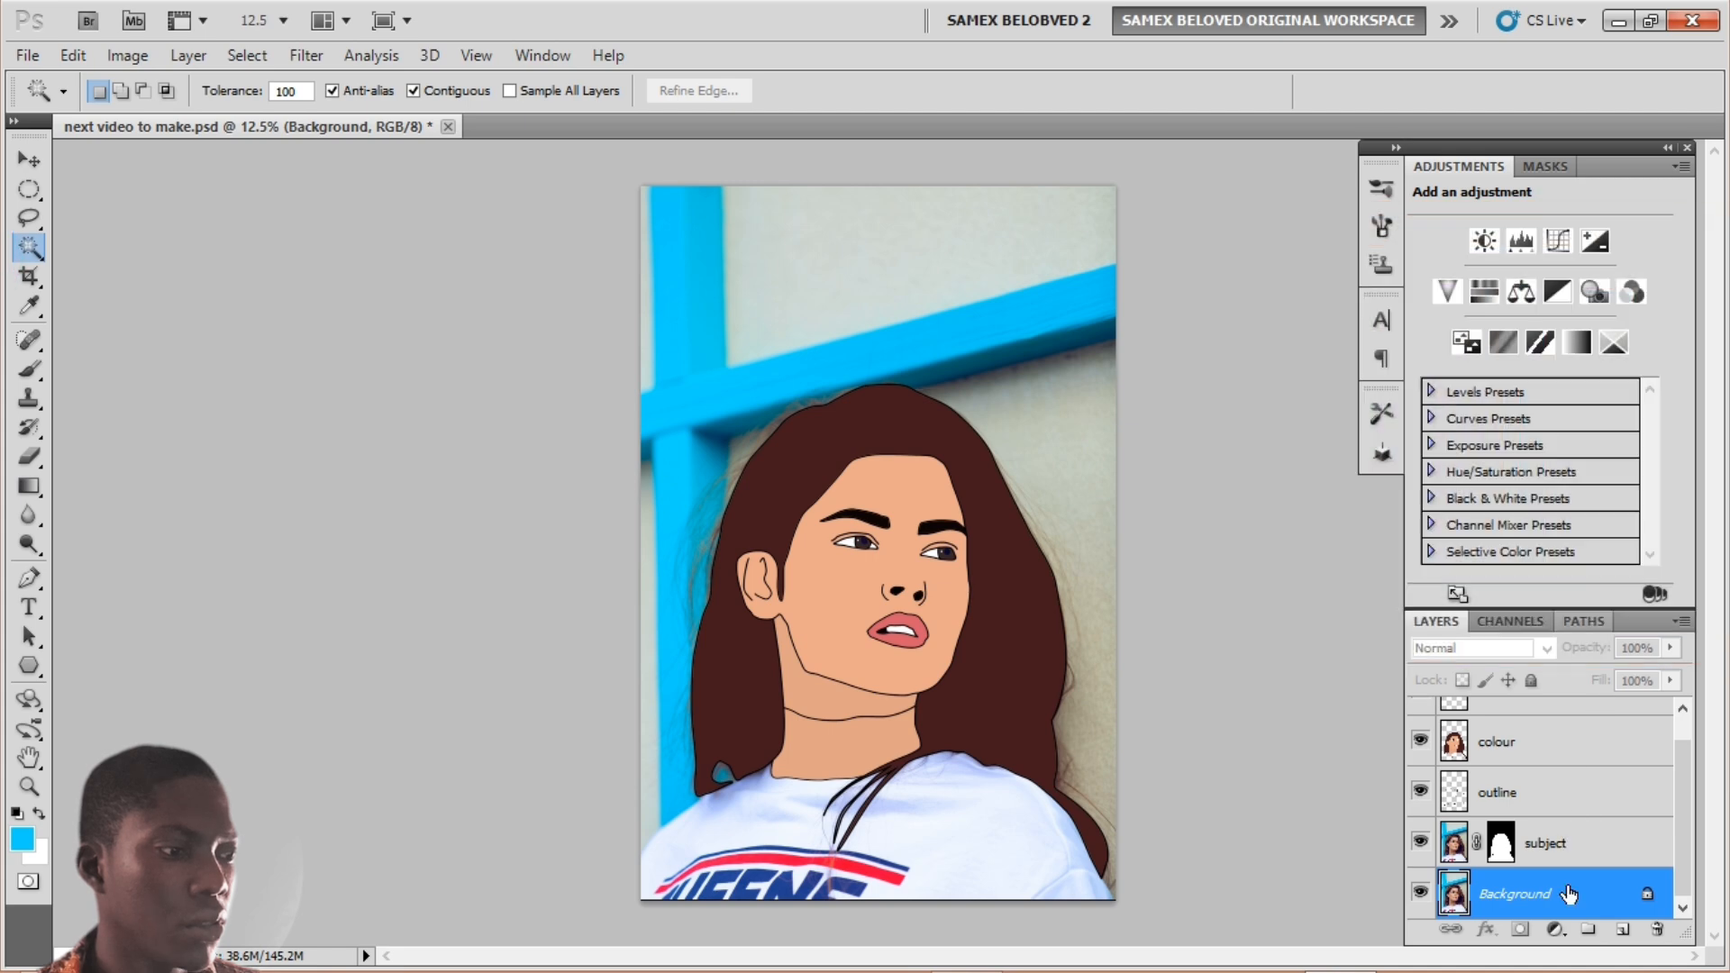
# Step: Add a Solid Color fill layer in the bright blue (#05d3fb)
pyautogui.click(1556, 929)
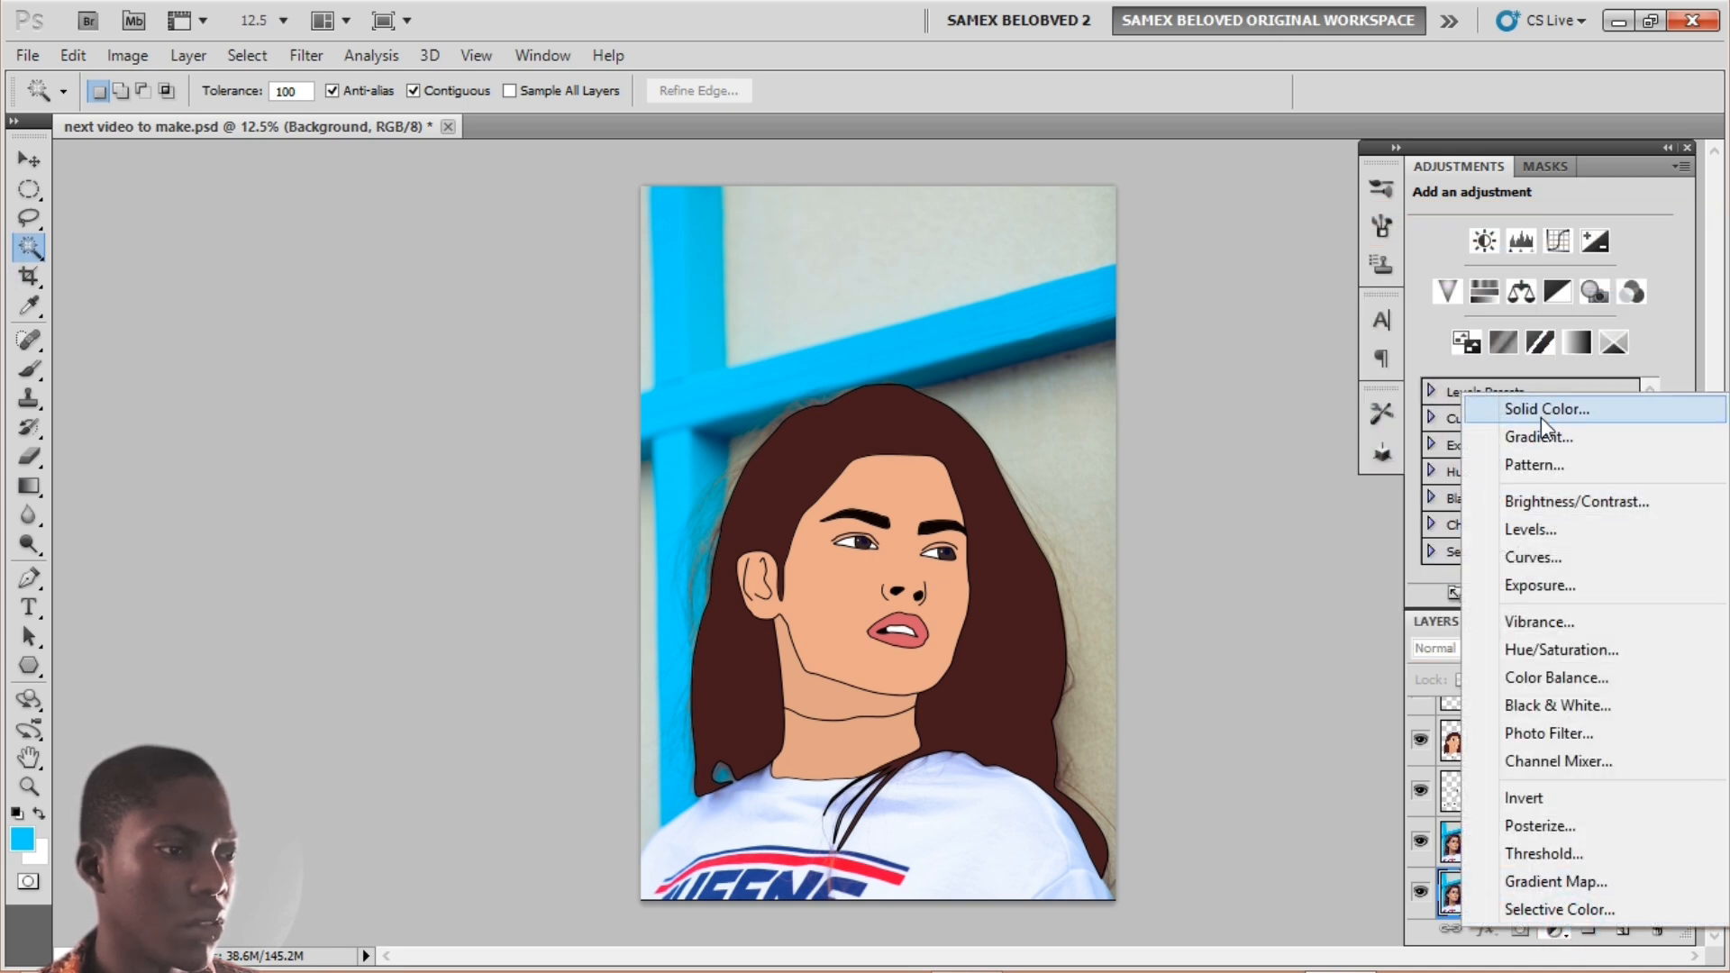
pyautogui.click(1549, 410)
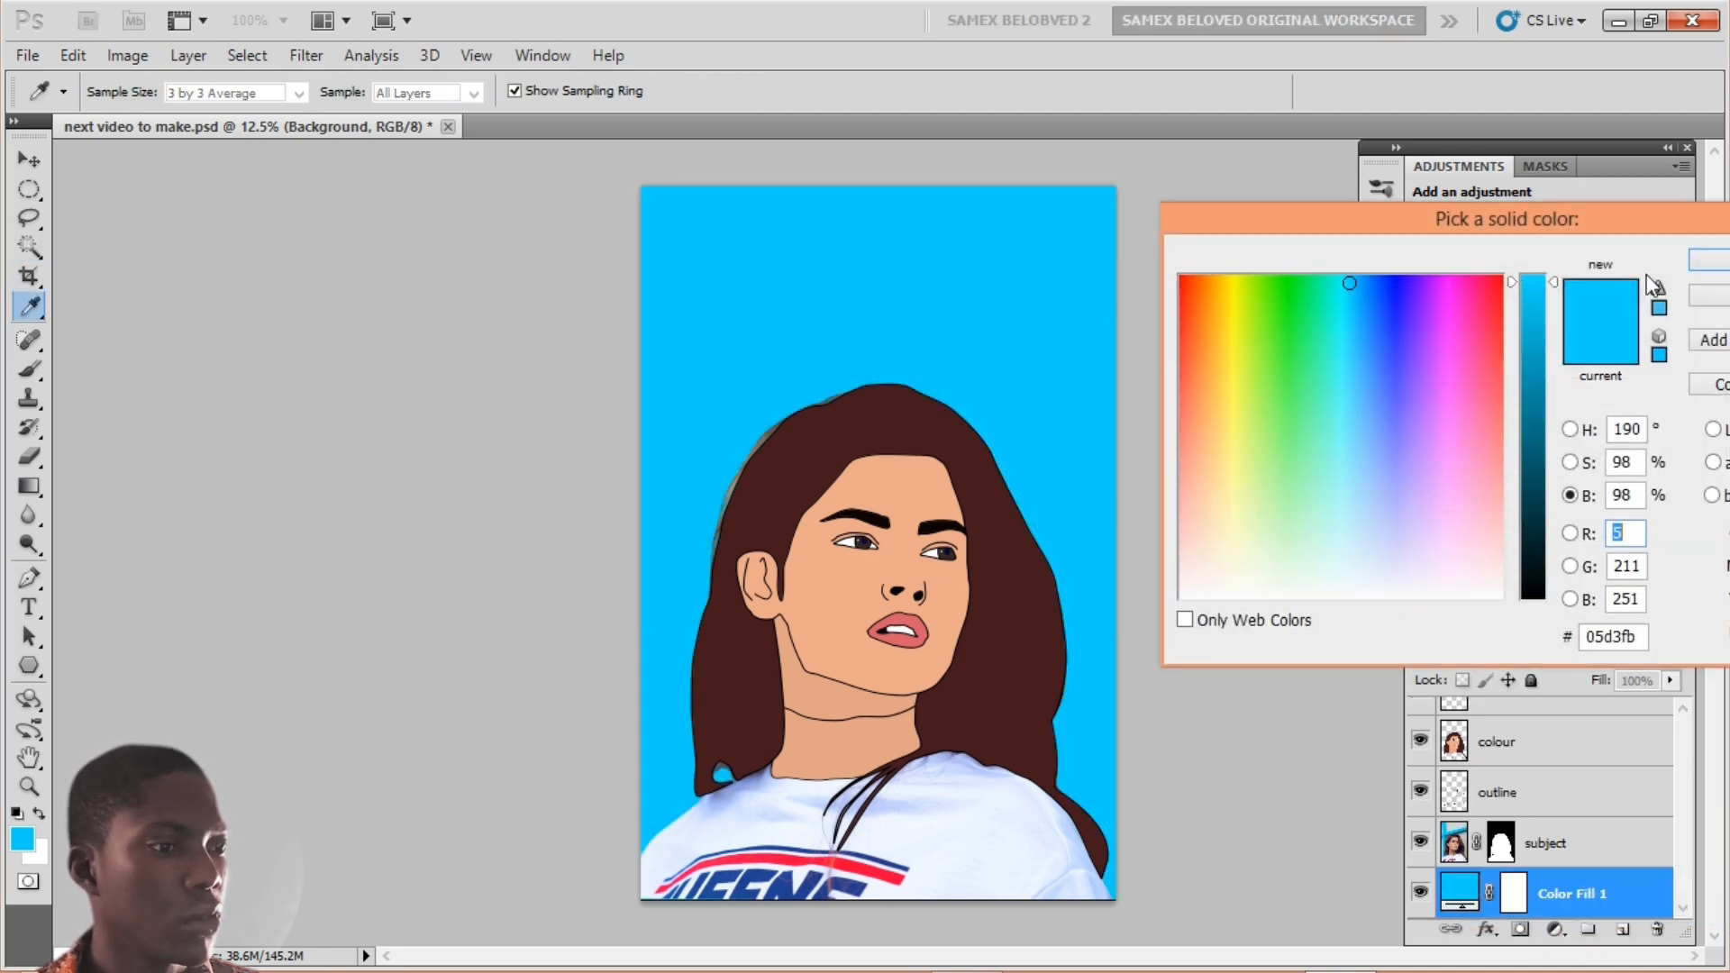
pyautogui.click(1694, 262)
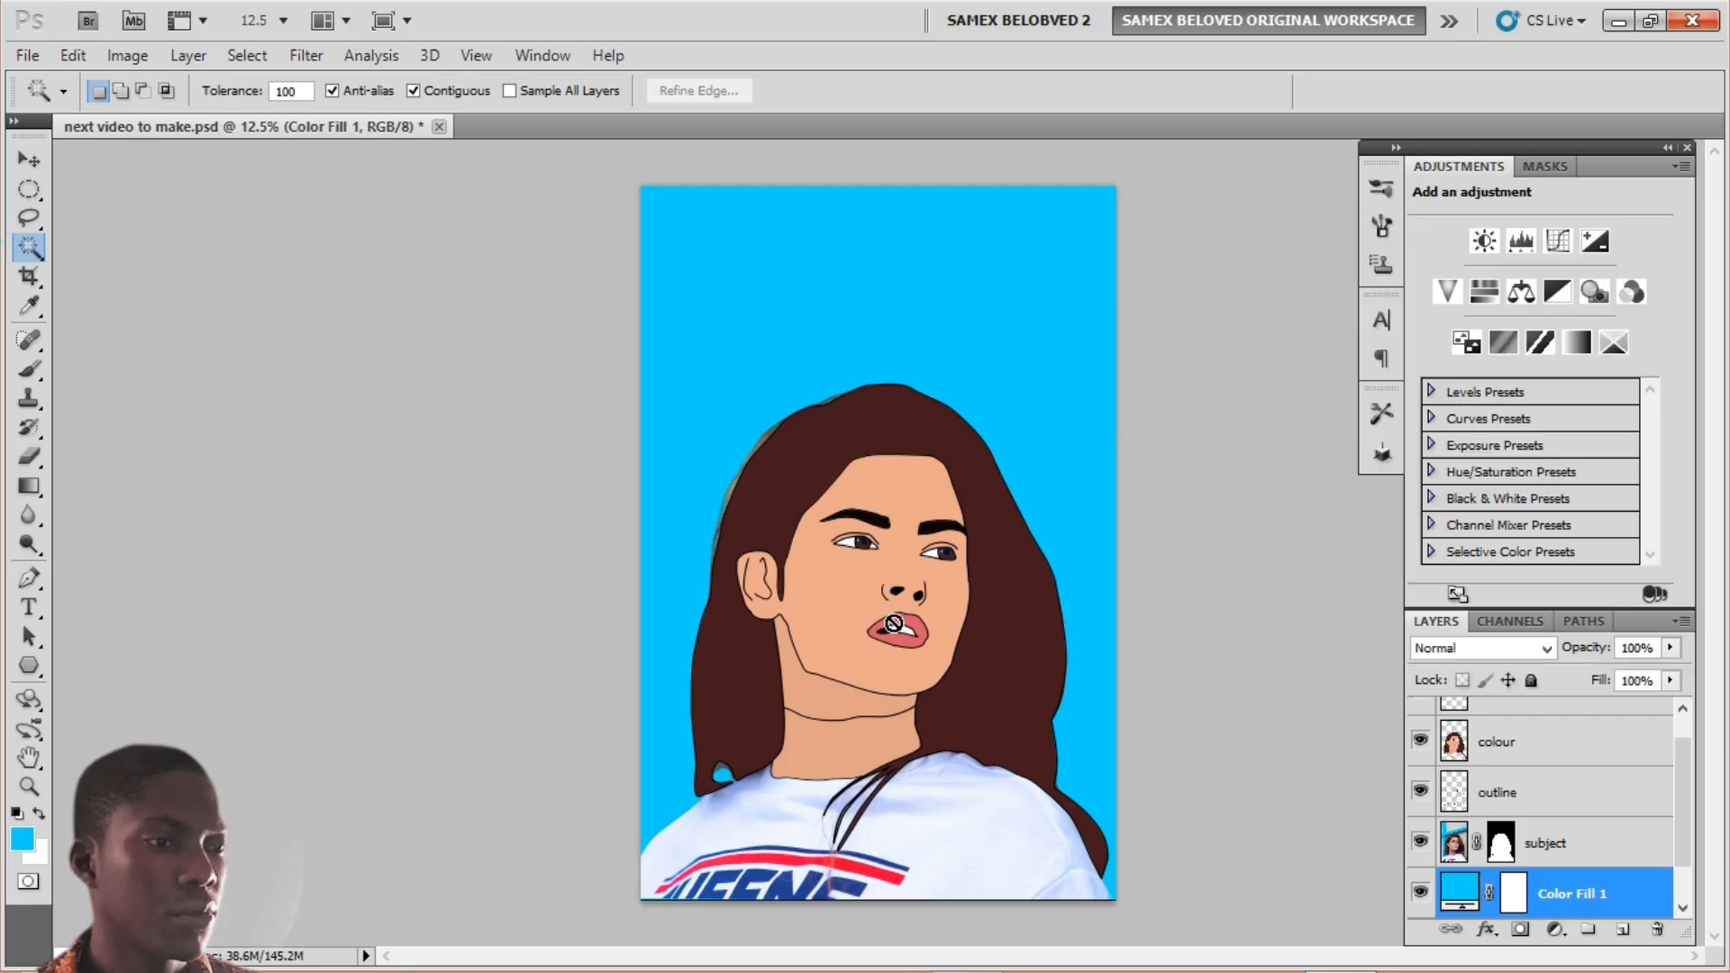
pyautogui.click(1514, 906)
pyautogui.click(1501, 843)
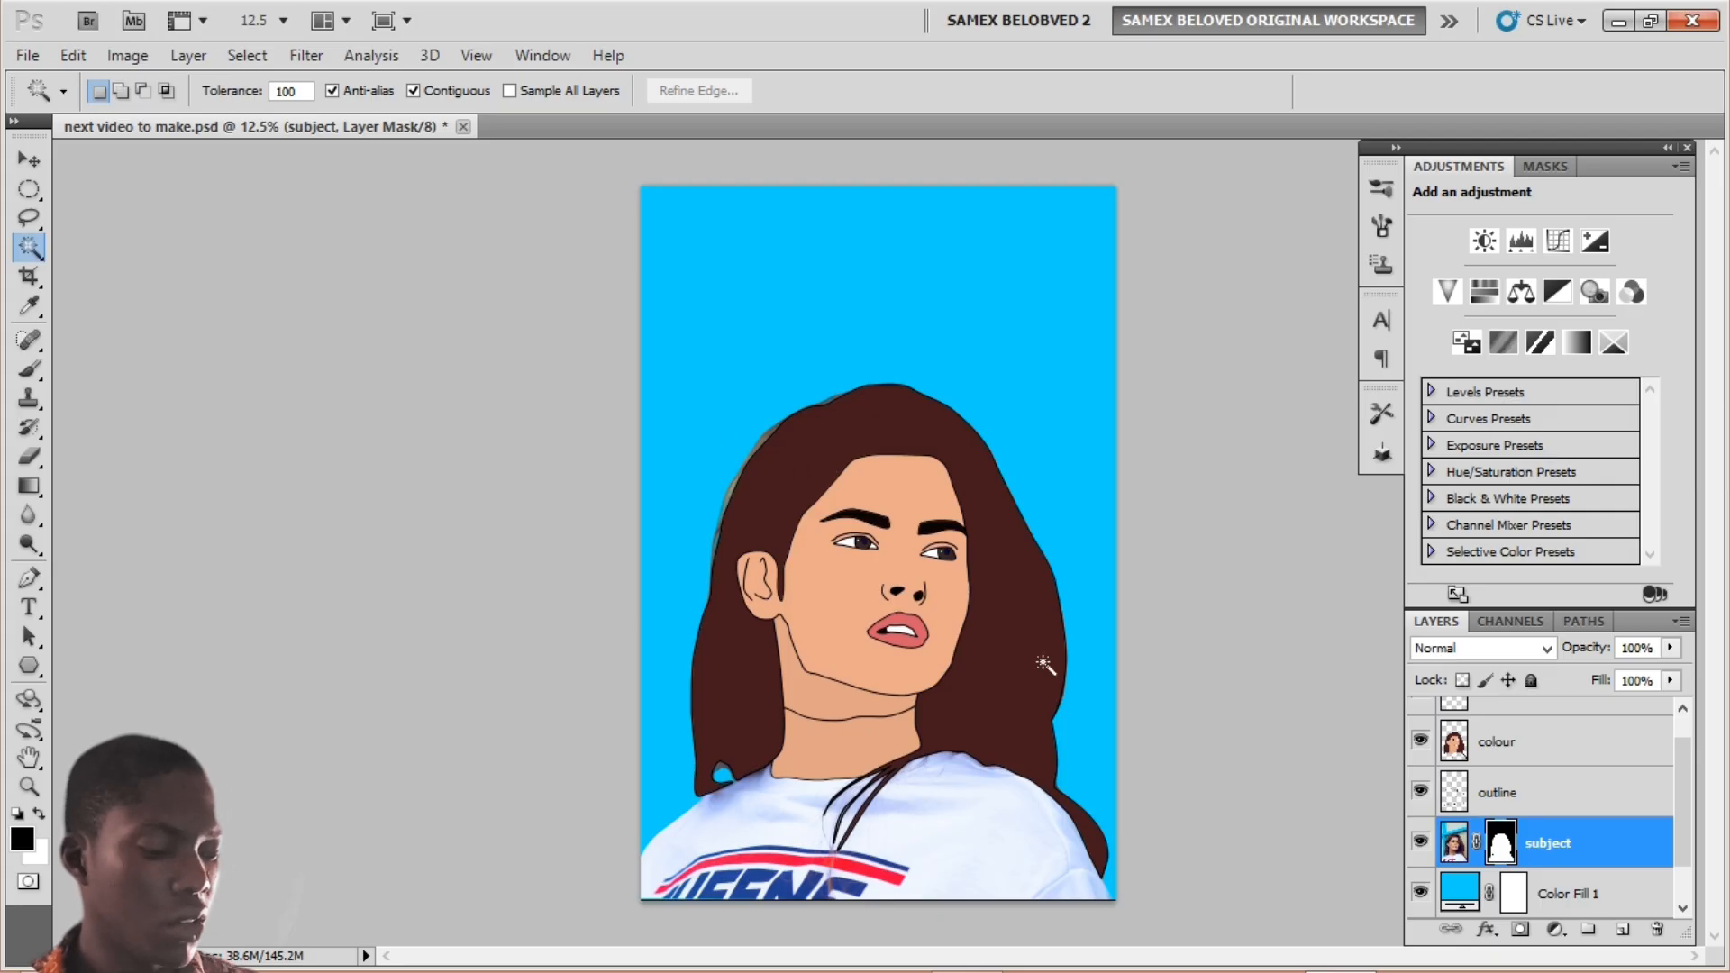
pyautogui.hotkey('ctrl', '+')
pyautogui.hotkey('ctrl', '+')
pyautogui.hotkey('ctrl', '+')
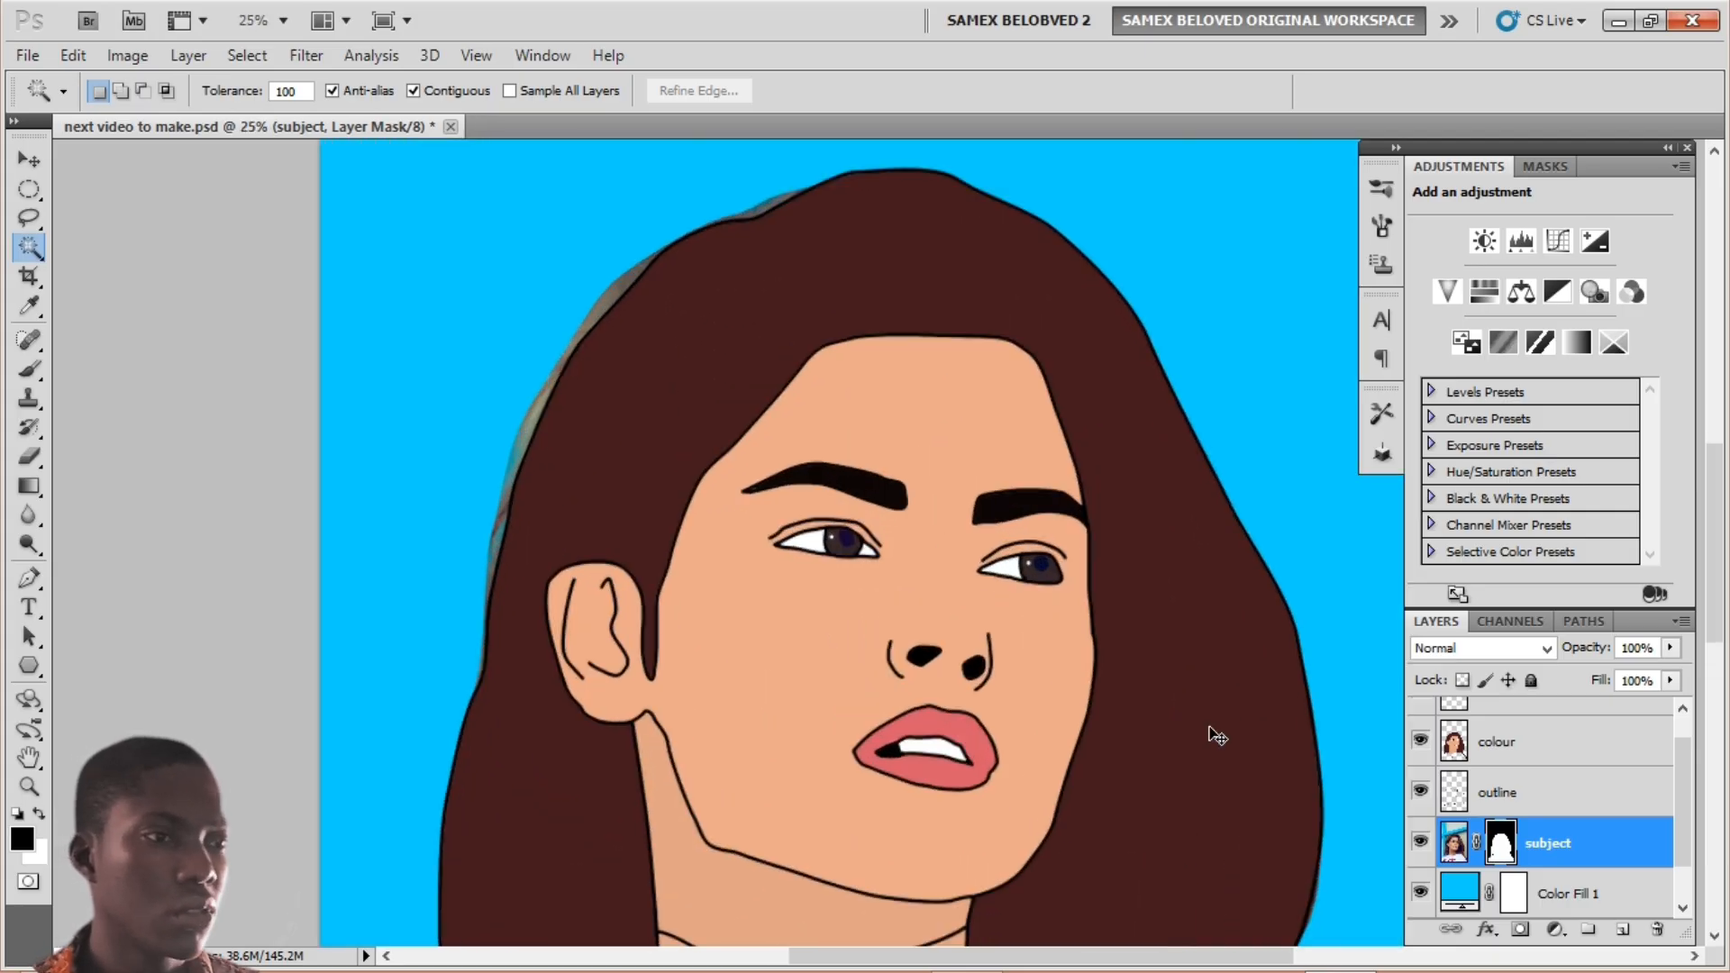
pyautogui.scroll(3, 748, 577)
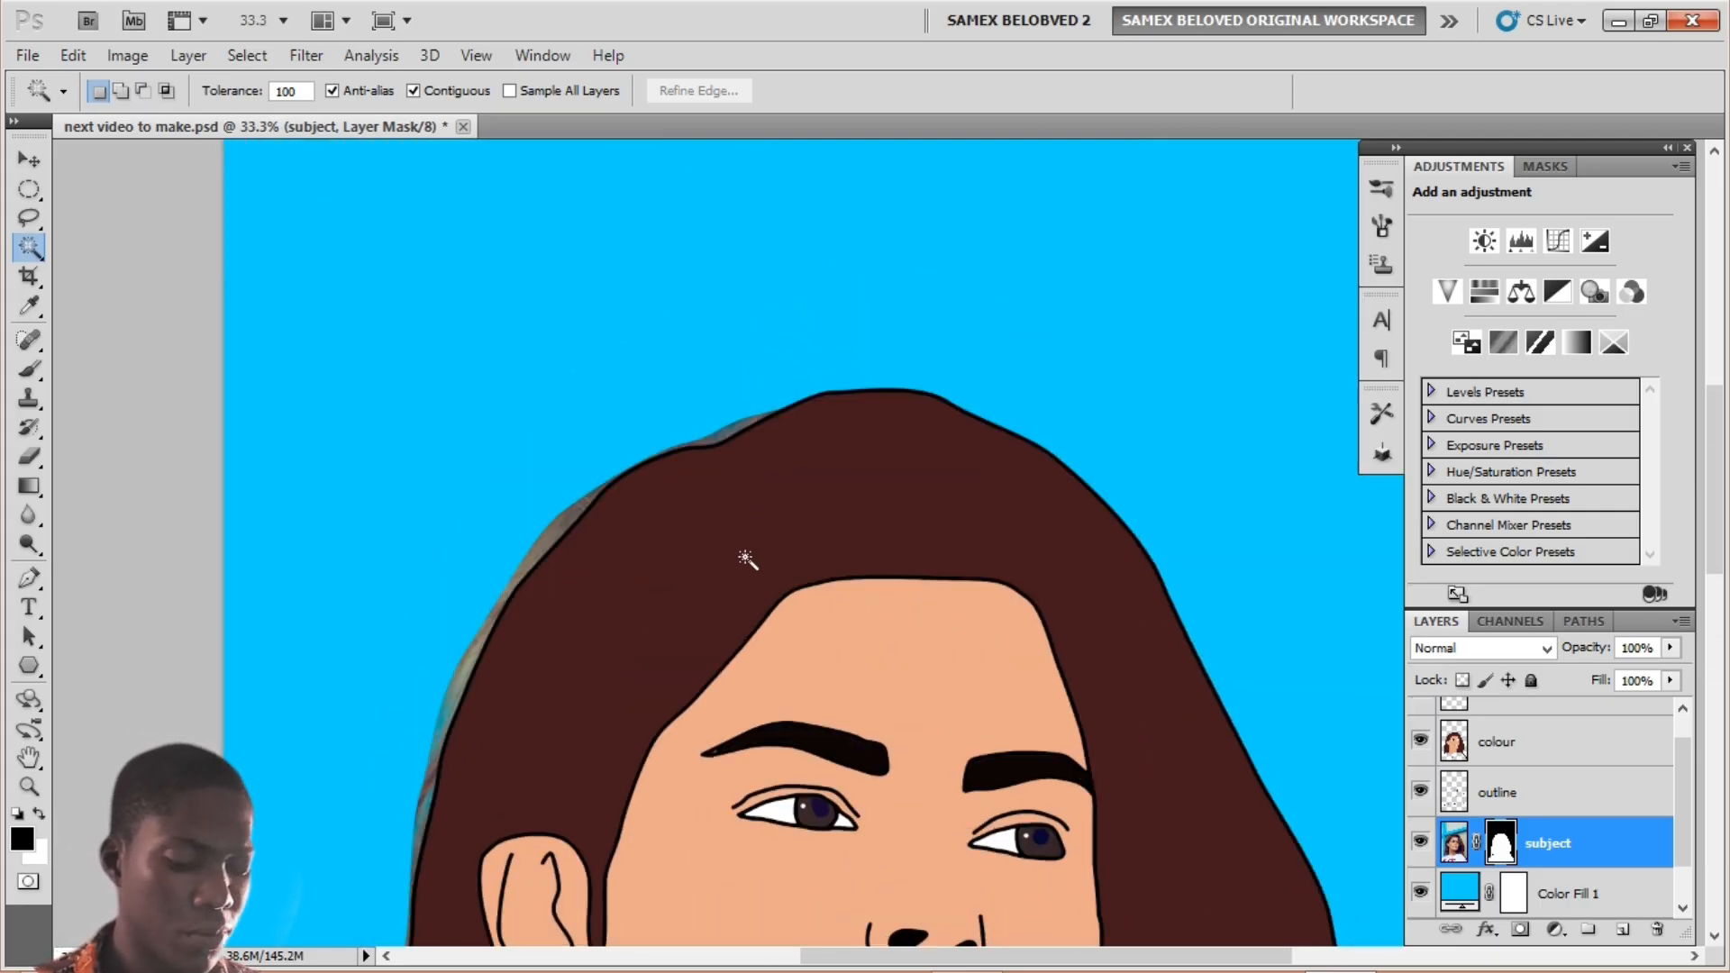
pyautogui.press('b')
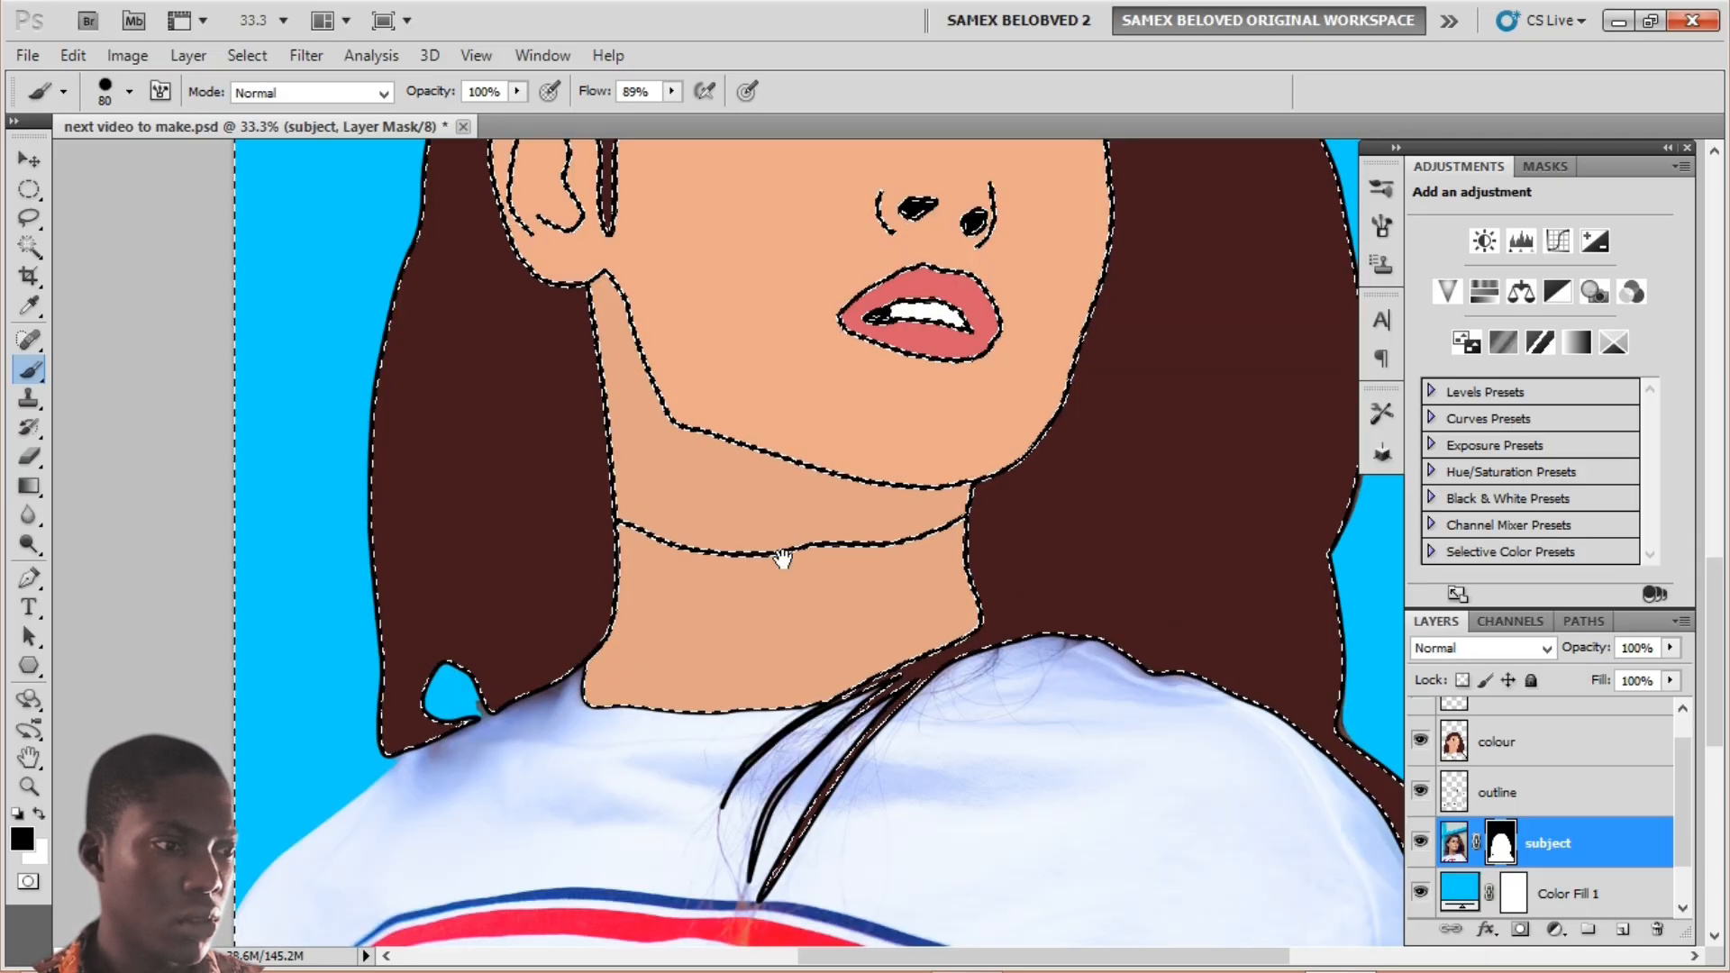
pyautogui.moveTo(781, 559)
pyautogui.mouseDown()
pyautogui.moveTo(348, 379)
pyautogui.moveTo(511, 553)
pyautogui.mouseUp()
pyautogui.hotkey('ctrl', 'd')
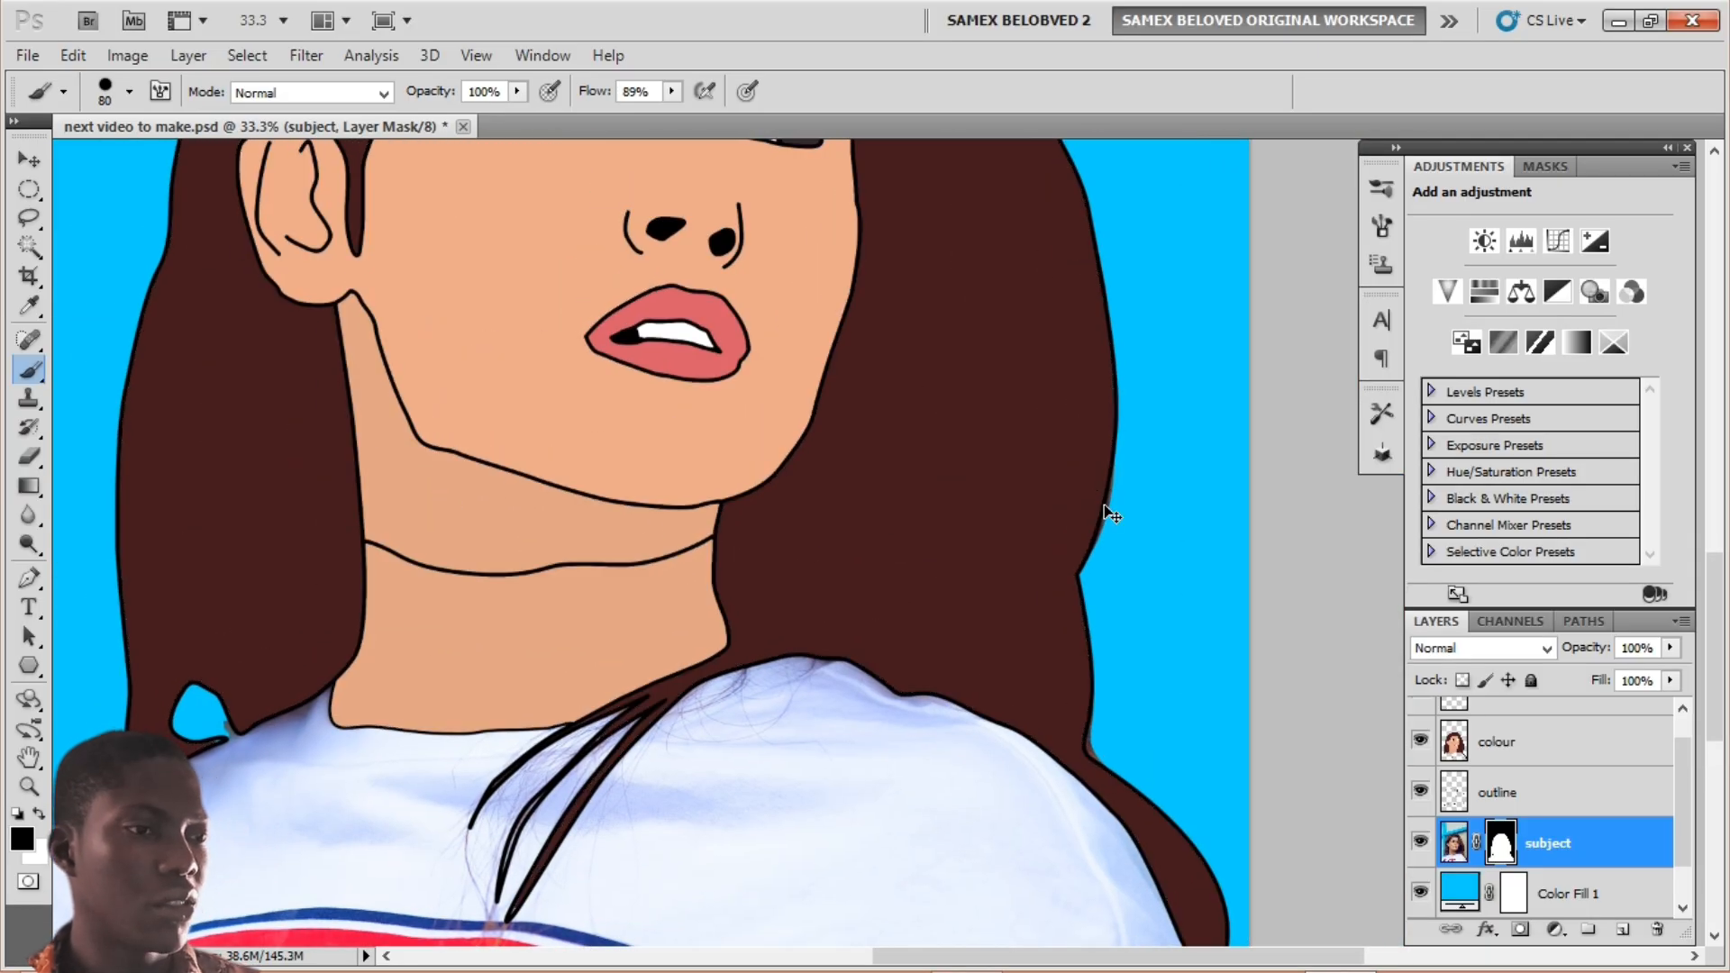
pyautogui.hotkey('ctrl', '-')
pyautogui.hotkey('ctrl', '-')
pyautogui.hotkey('ctrl', '-')
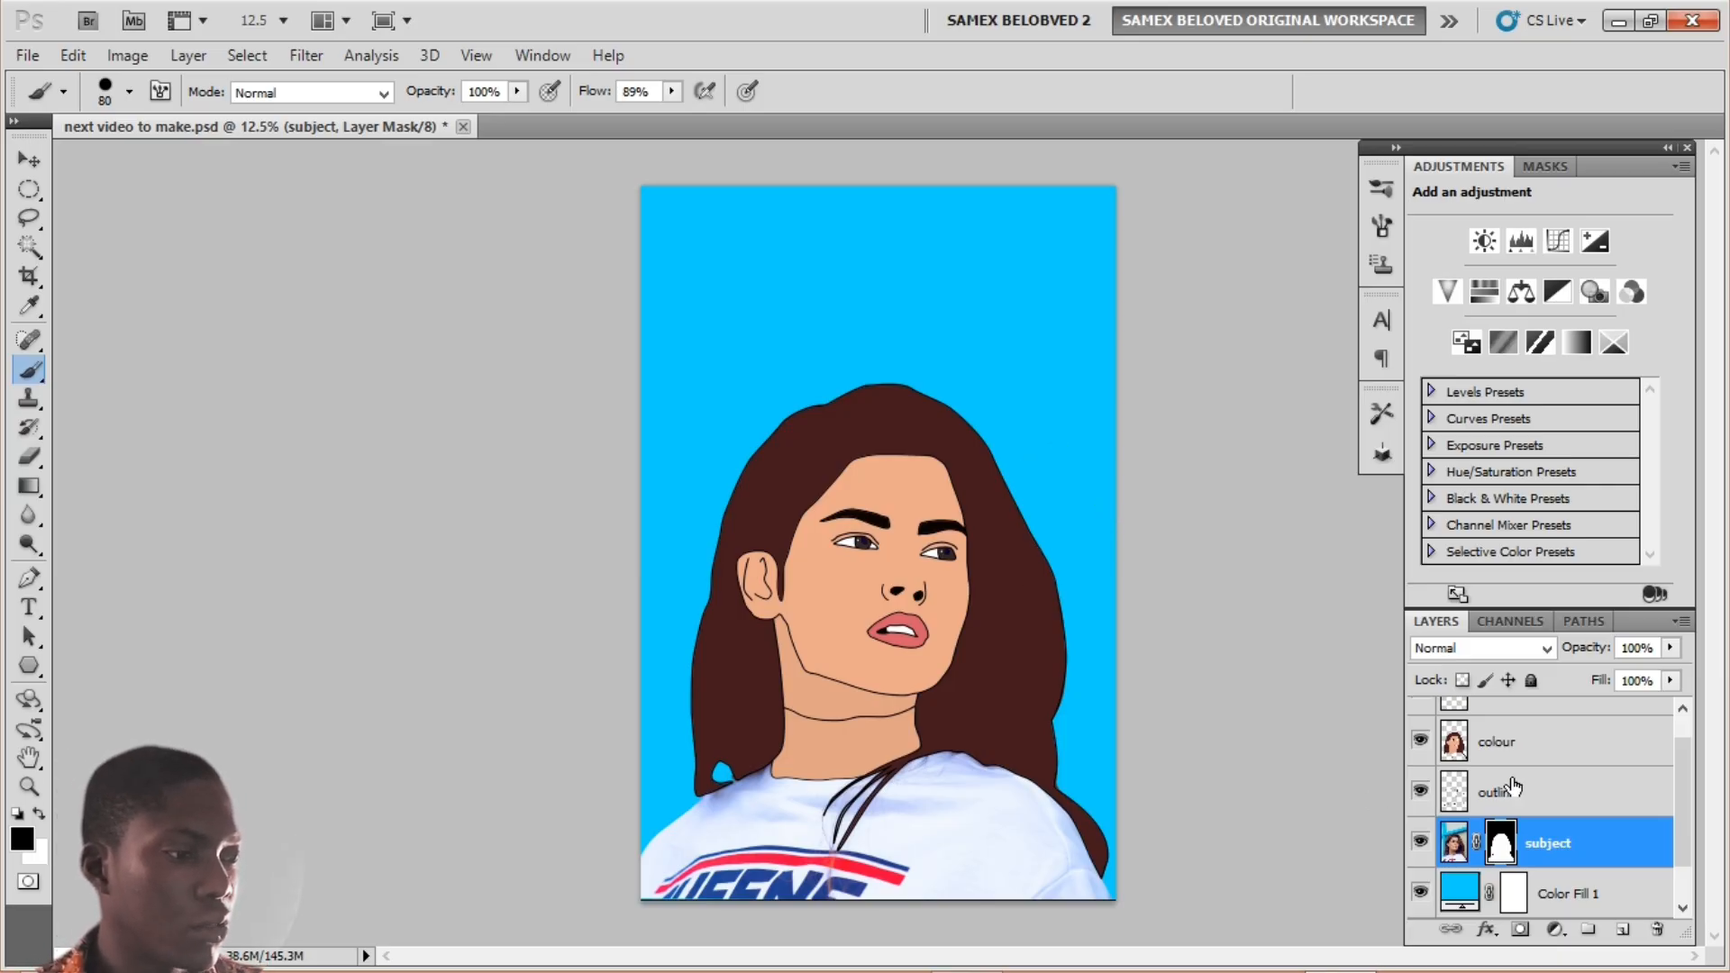
pyautogui.moveTo(1683, 793); pyautogui.dragTo(1703, 813)
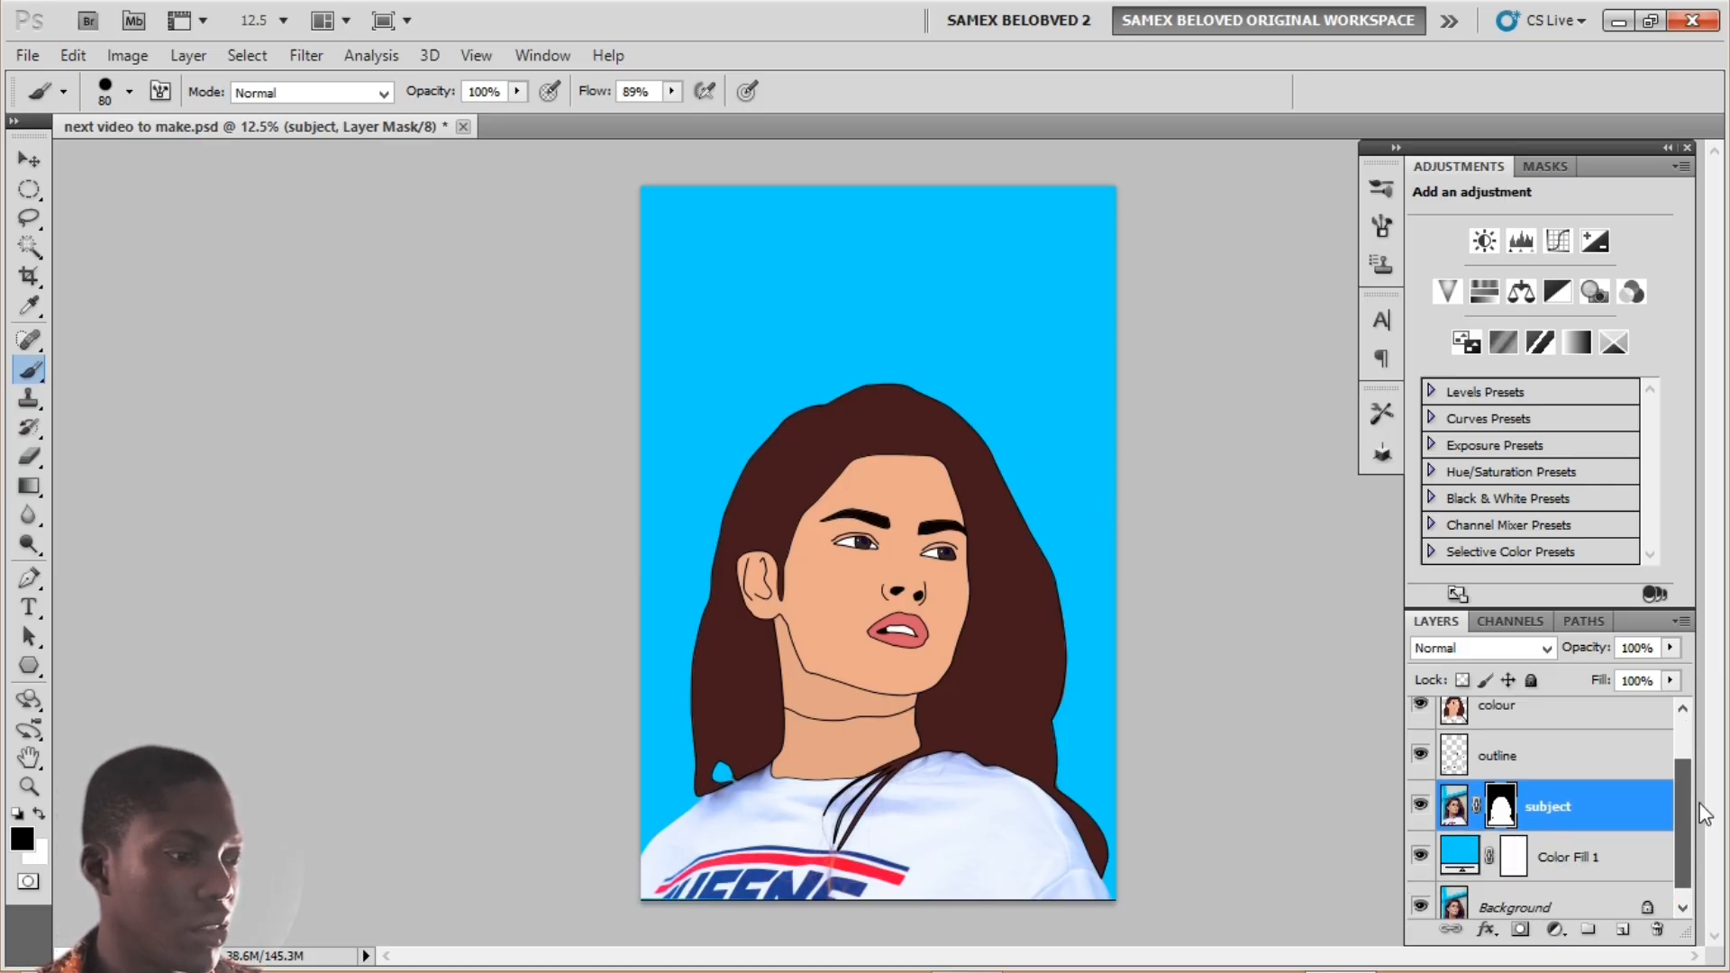
pyautogui.click(1555, 906)
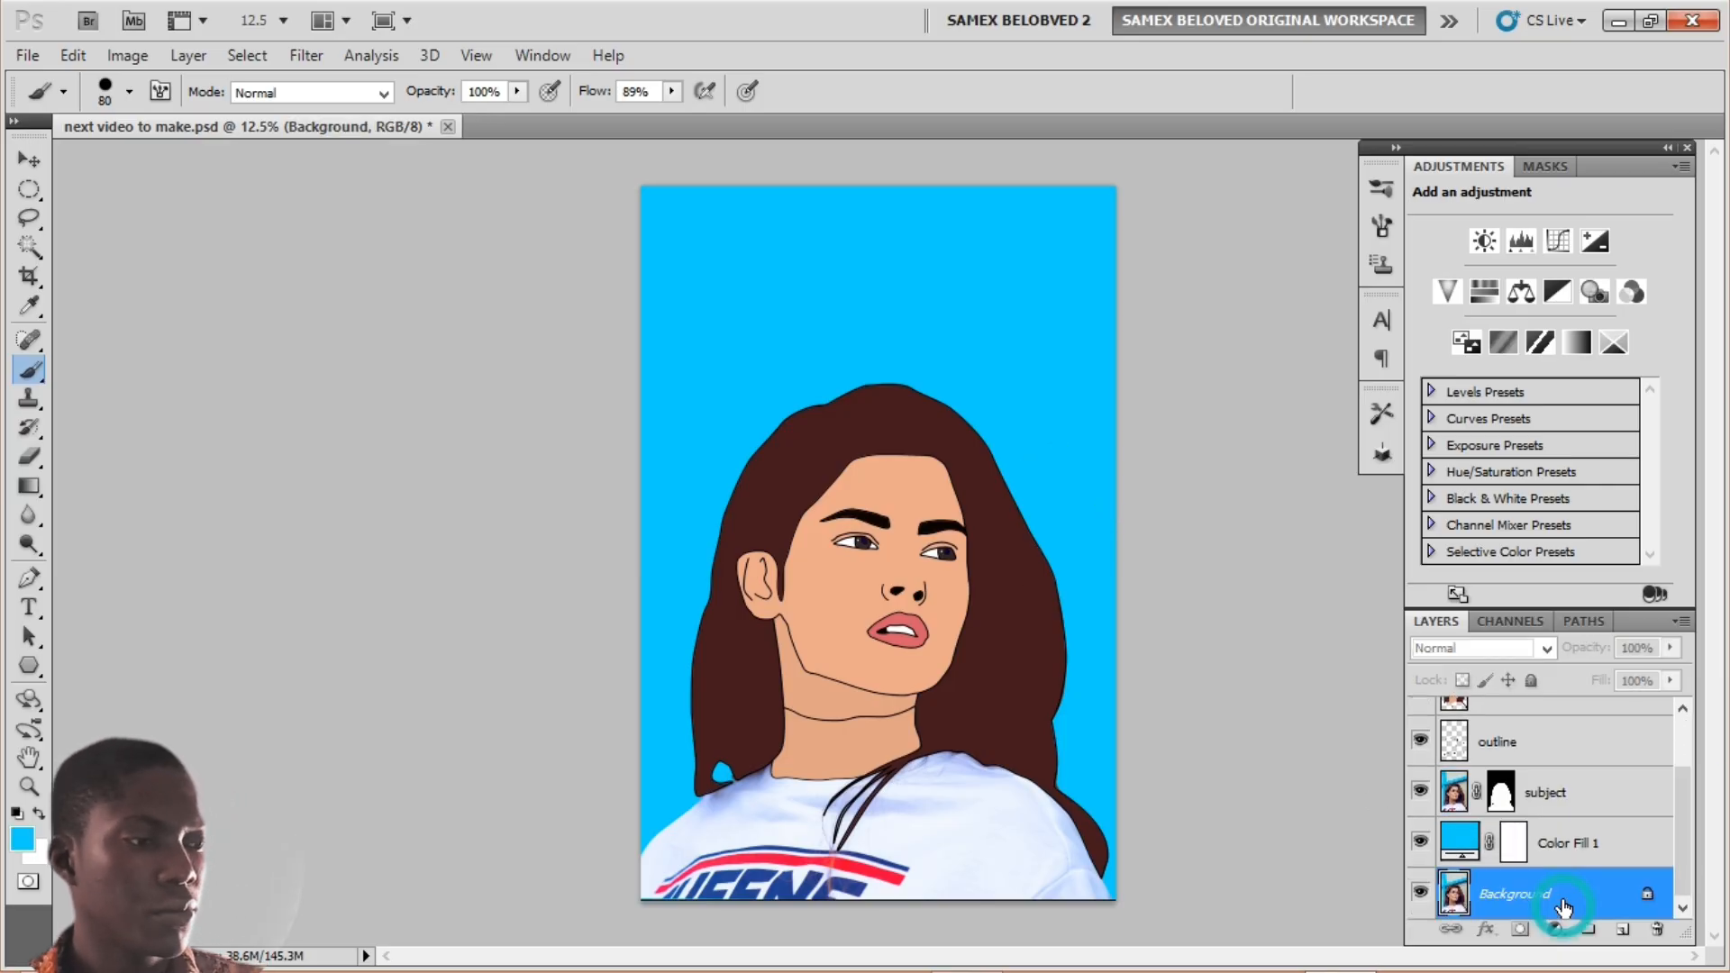
pyautogui.click(1560, 804)
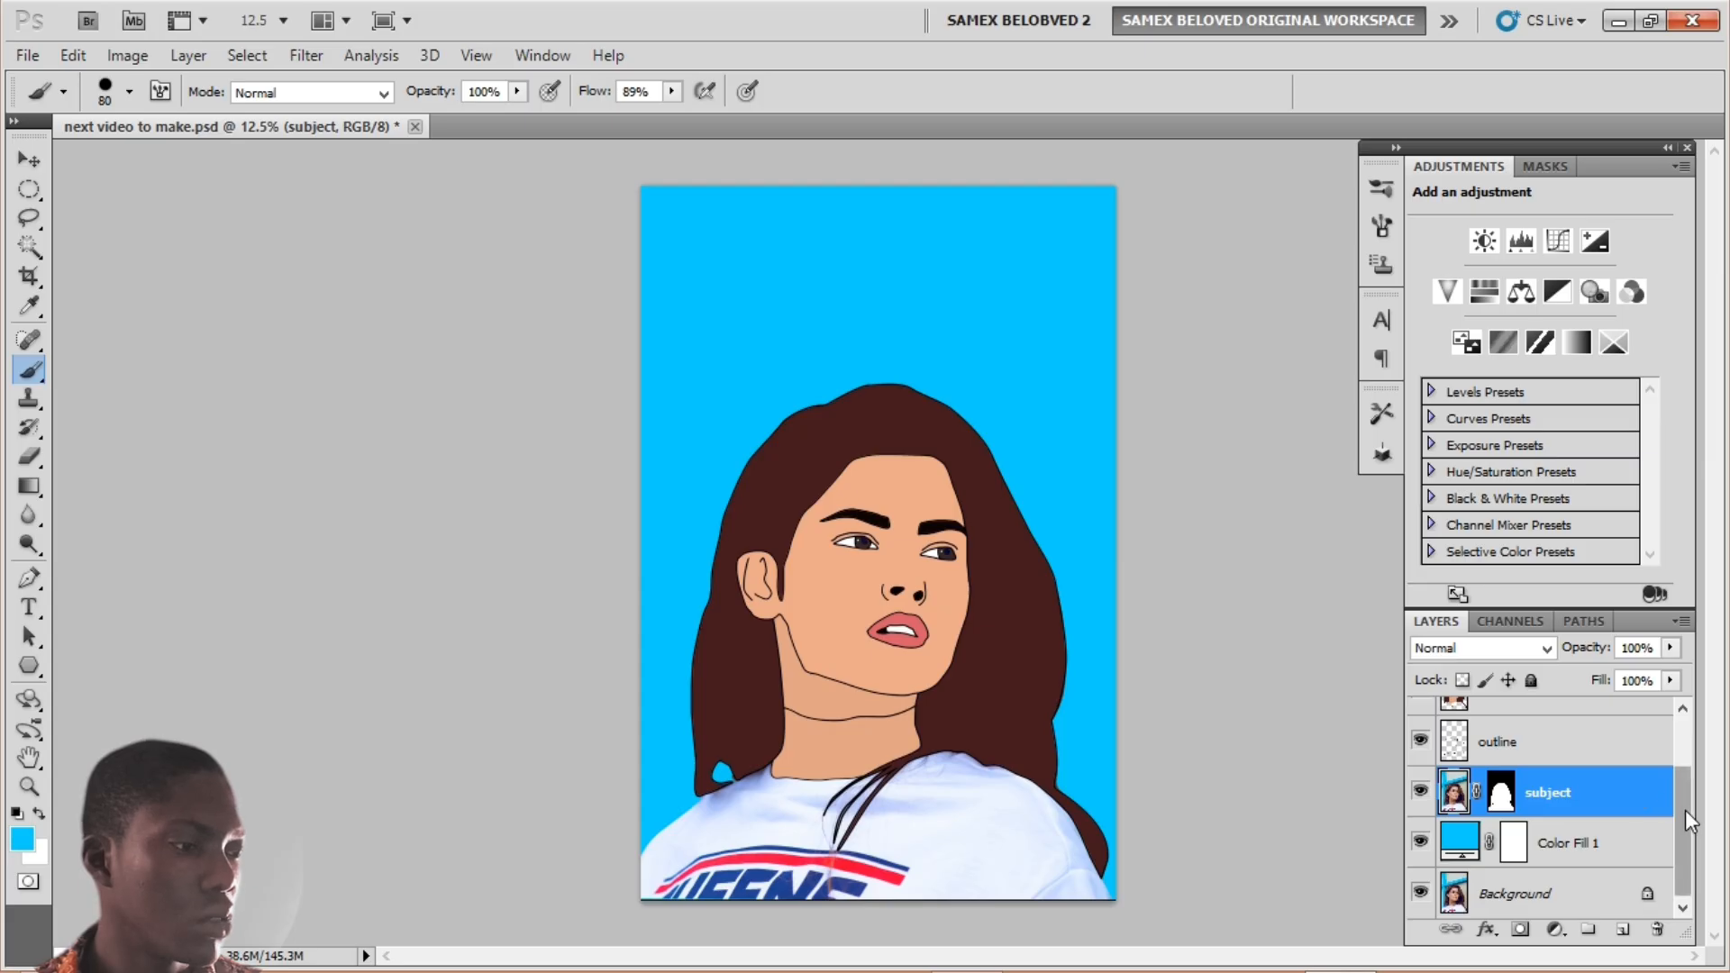
# Step: Move the subject layer to the top and apply its layer mask permanently
pyautogui.moveTo(1685, 809); pyautogui.dragTo(1584, 730)
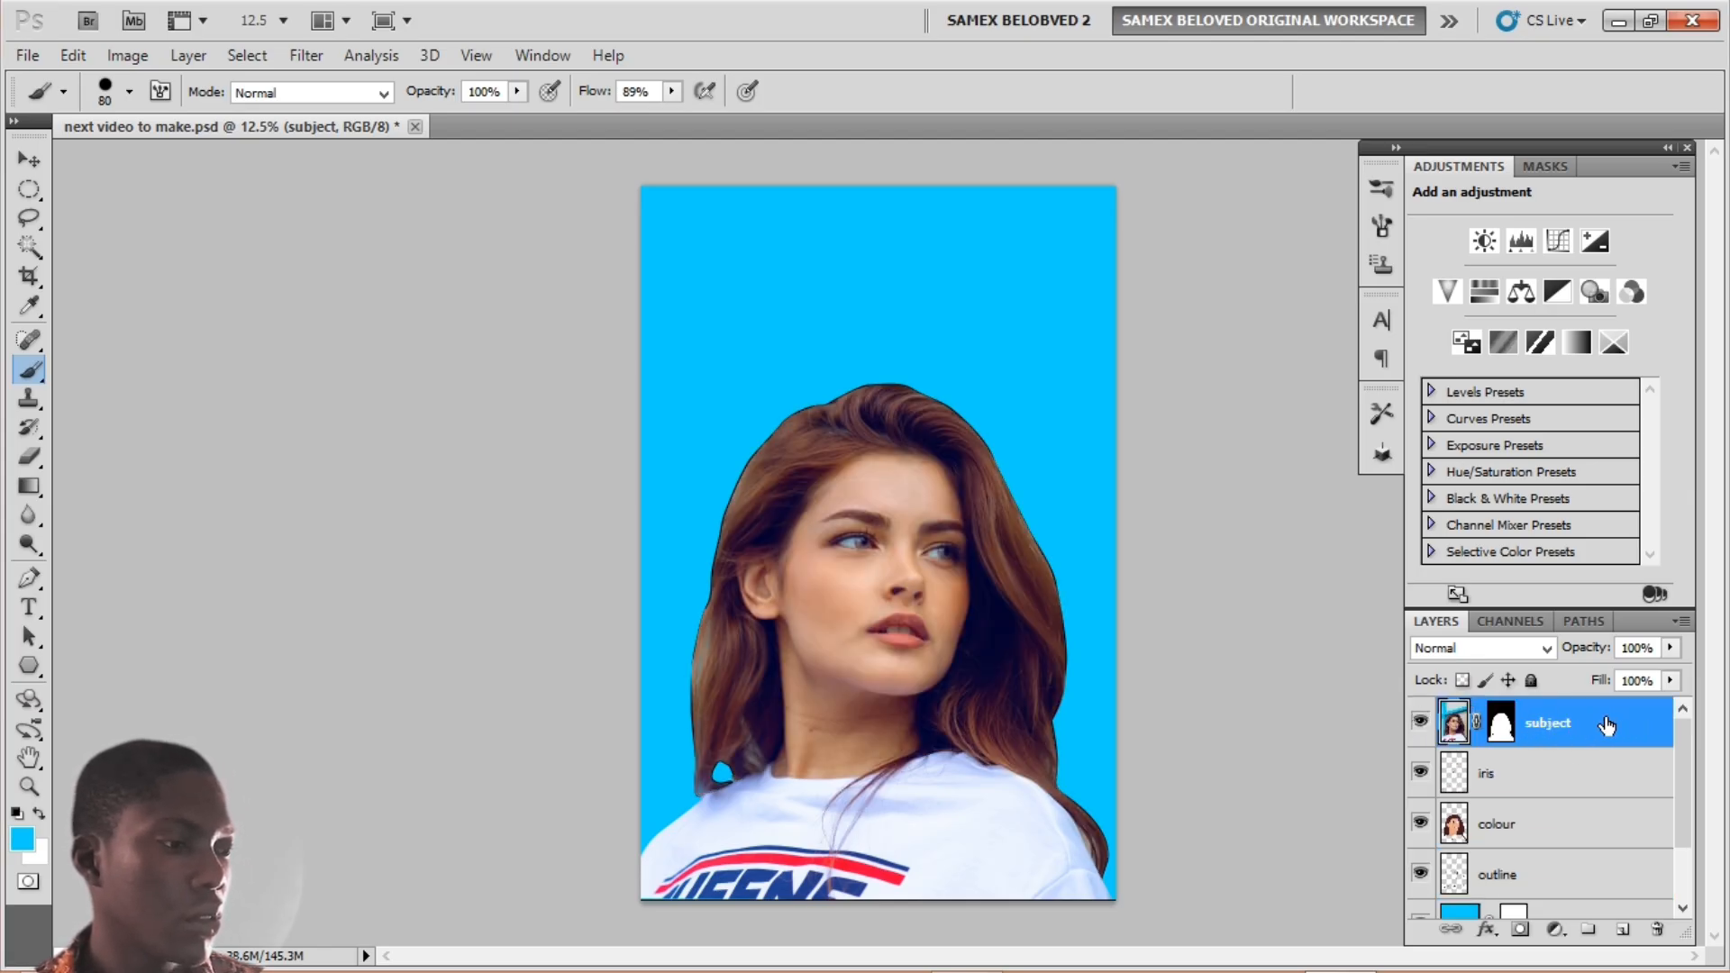
pyautogui.click(1500, 729)
pyautogui.rightClick(1501, 728)
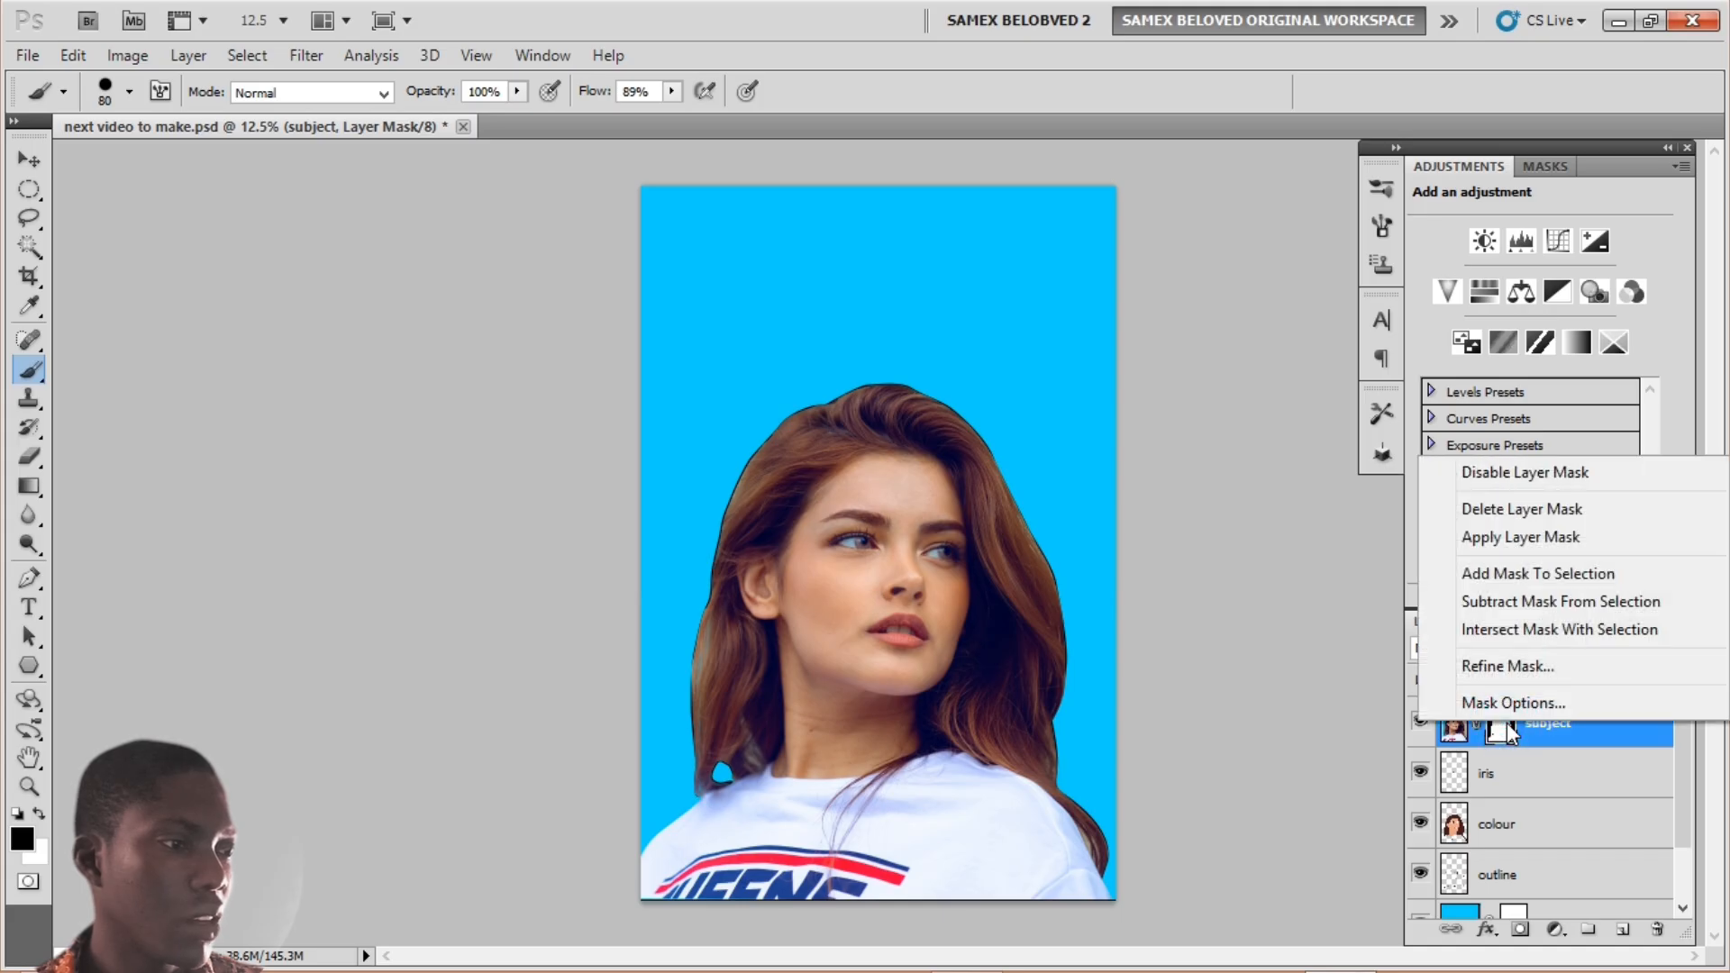
pyautogui.click(1504, 539)
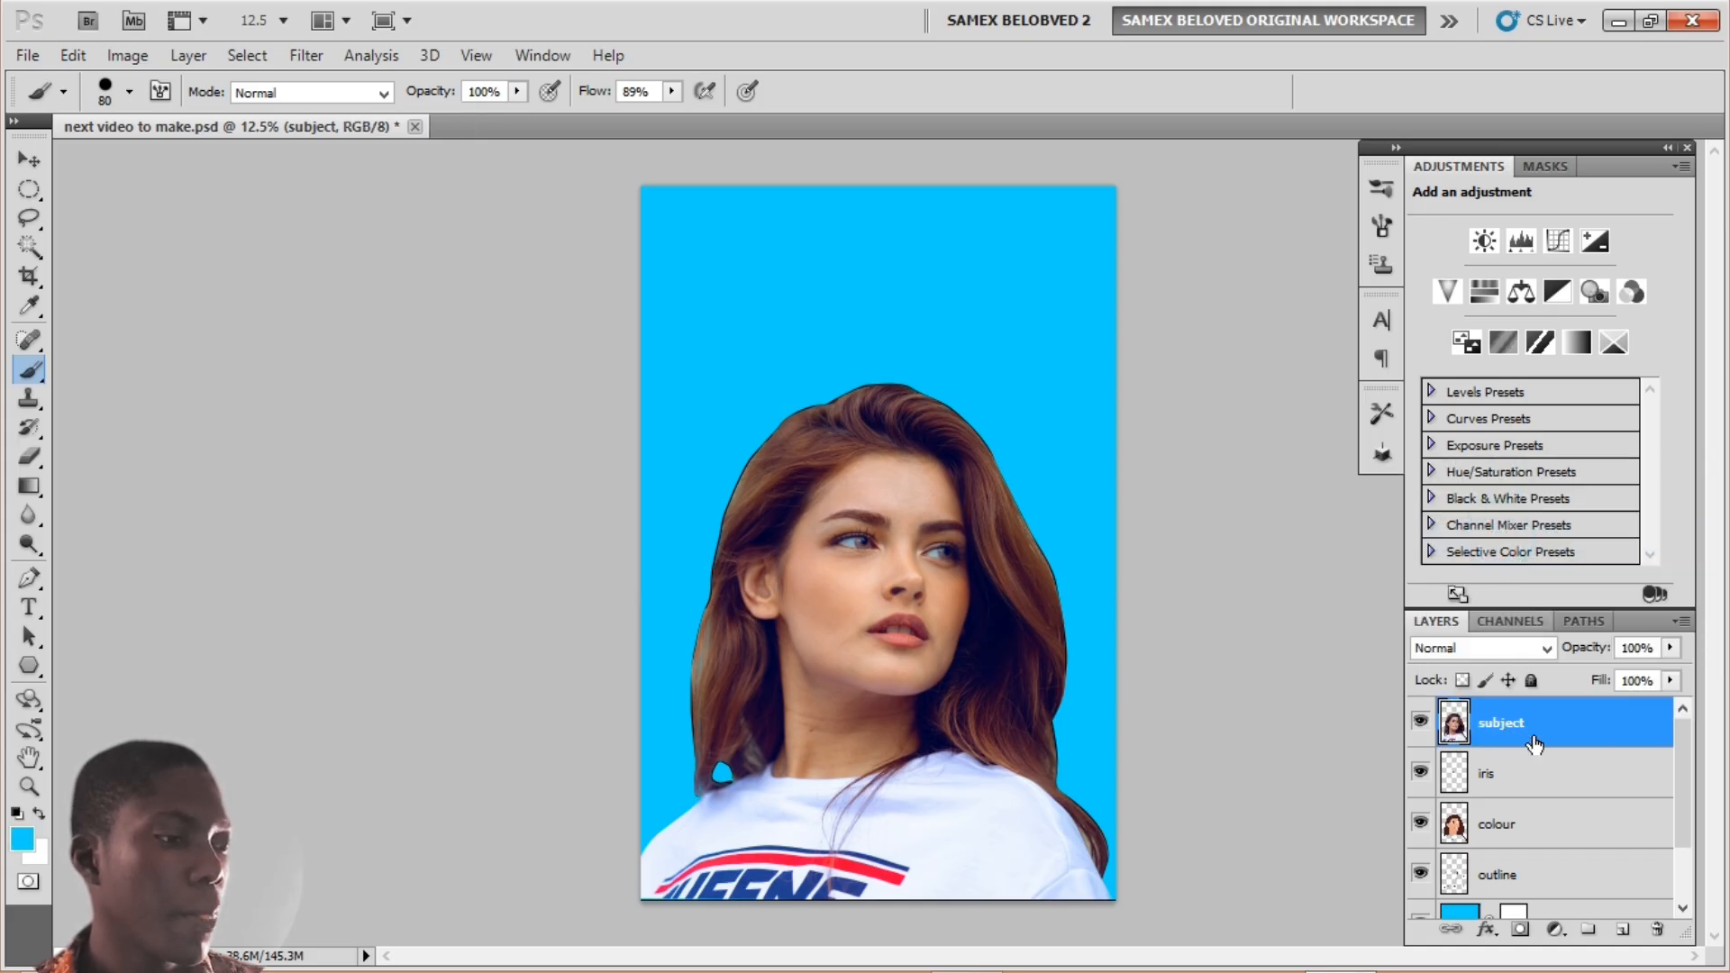
# Step: Add a Posterize adjustment layer above subject and settle on 5 levels
pyautogui.click(1565, 940)
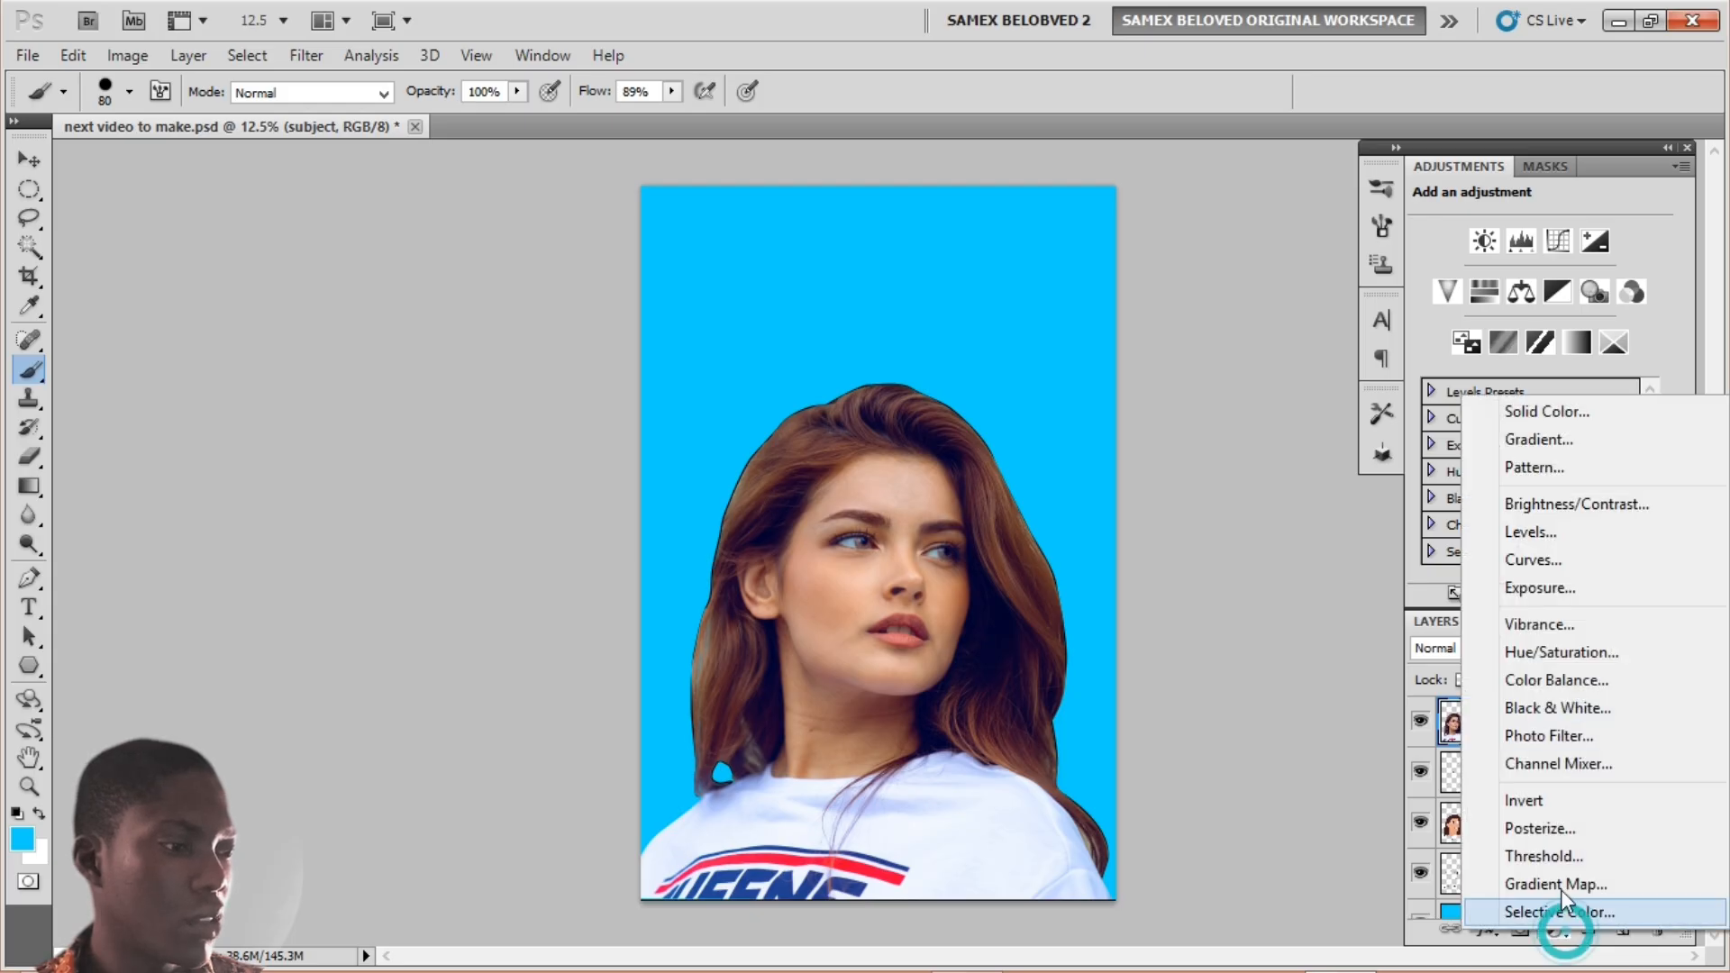
pyautogui.click(1539, 822)
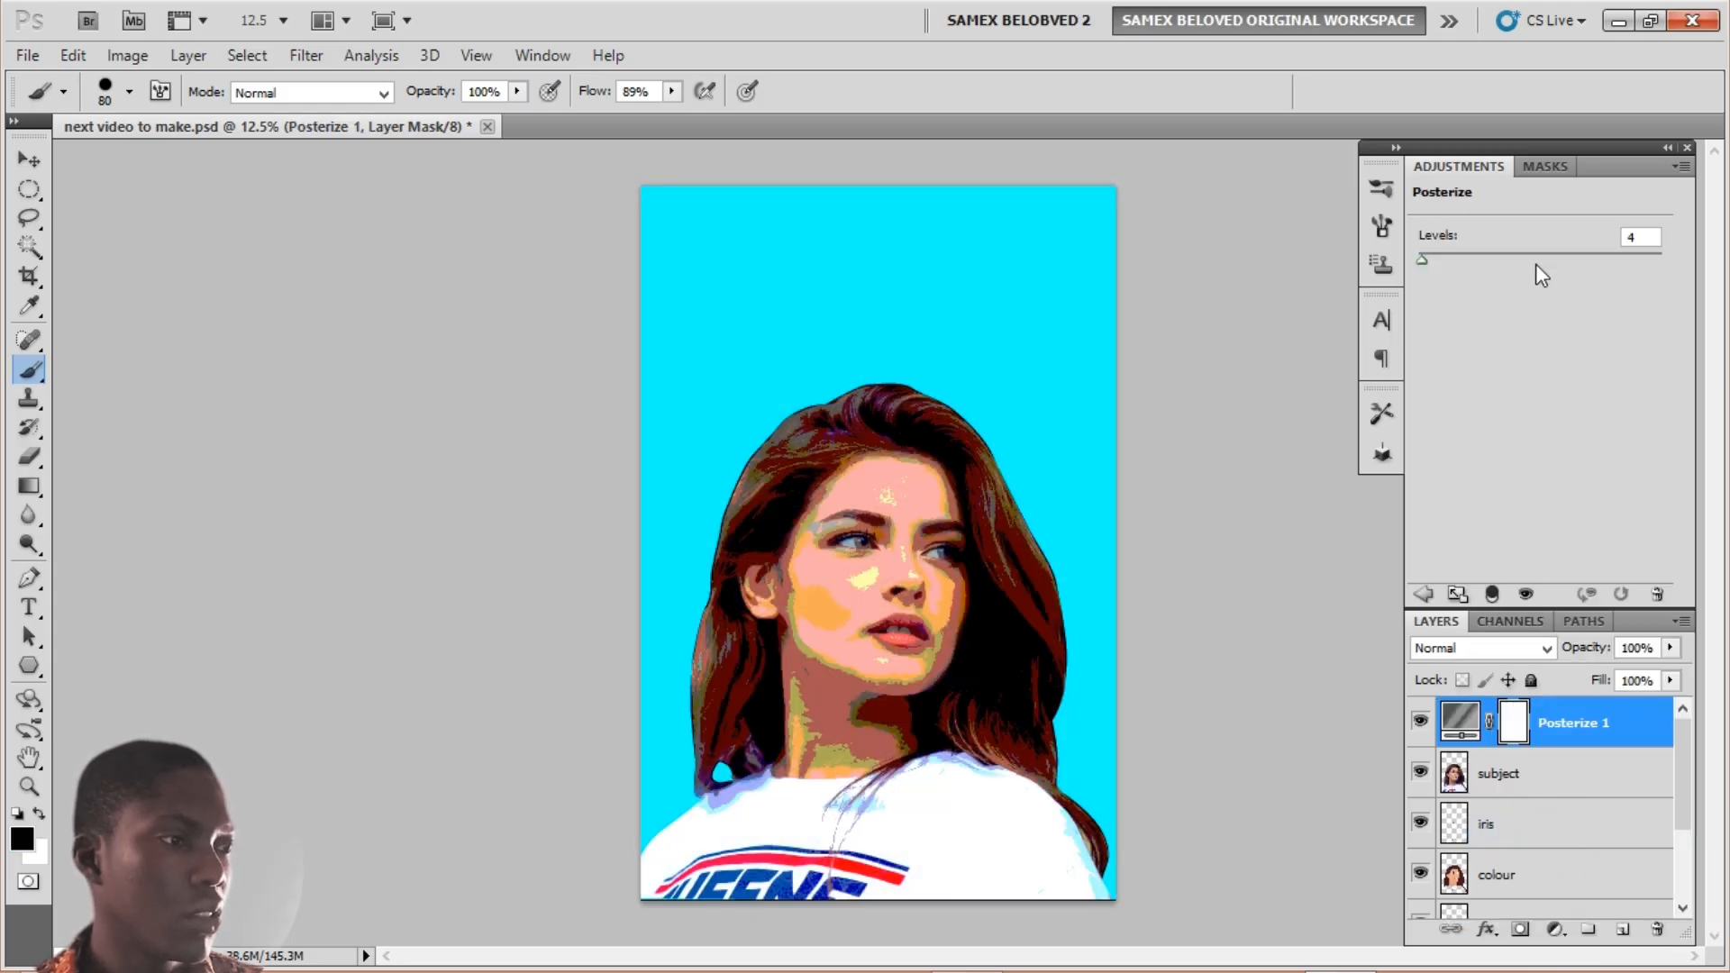
pyautogui.doubleClick(1646, 232)
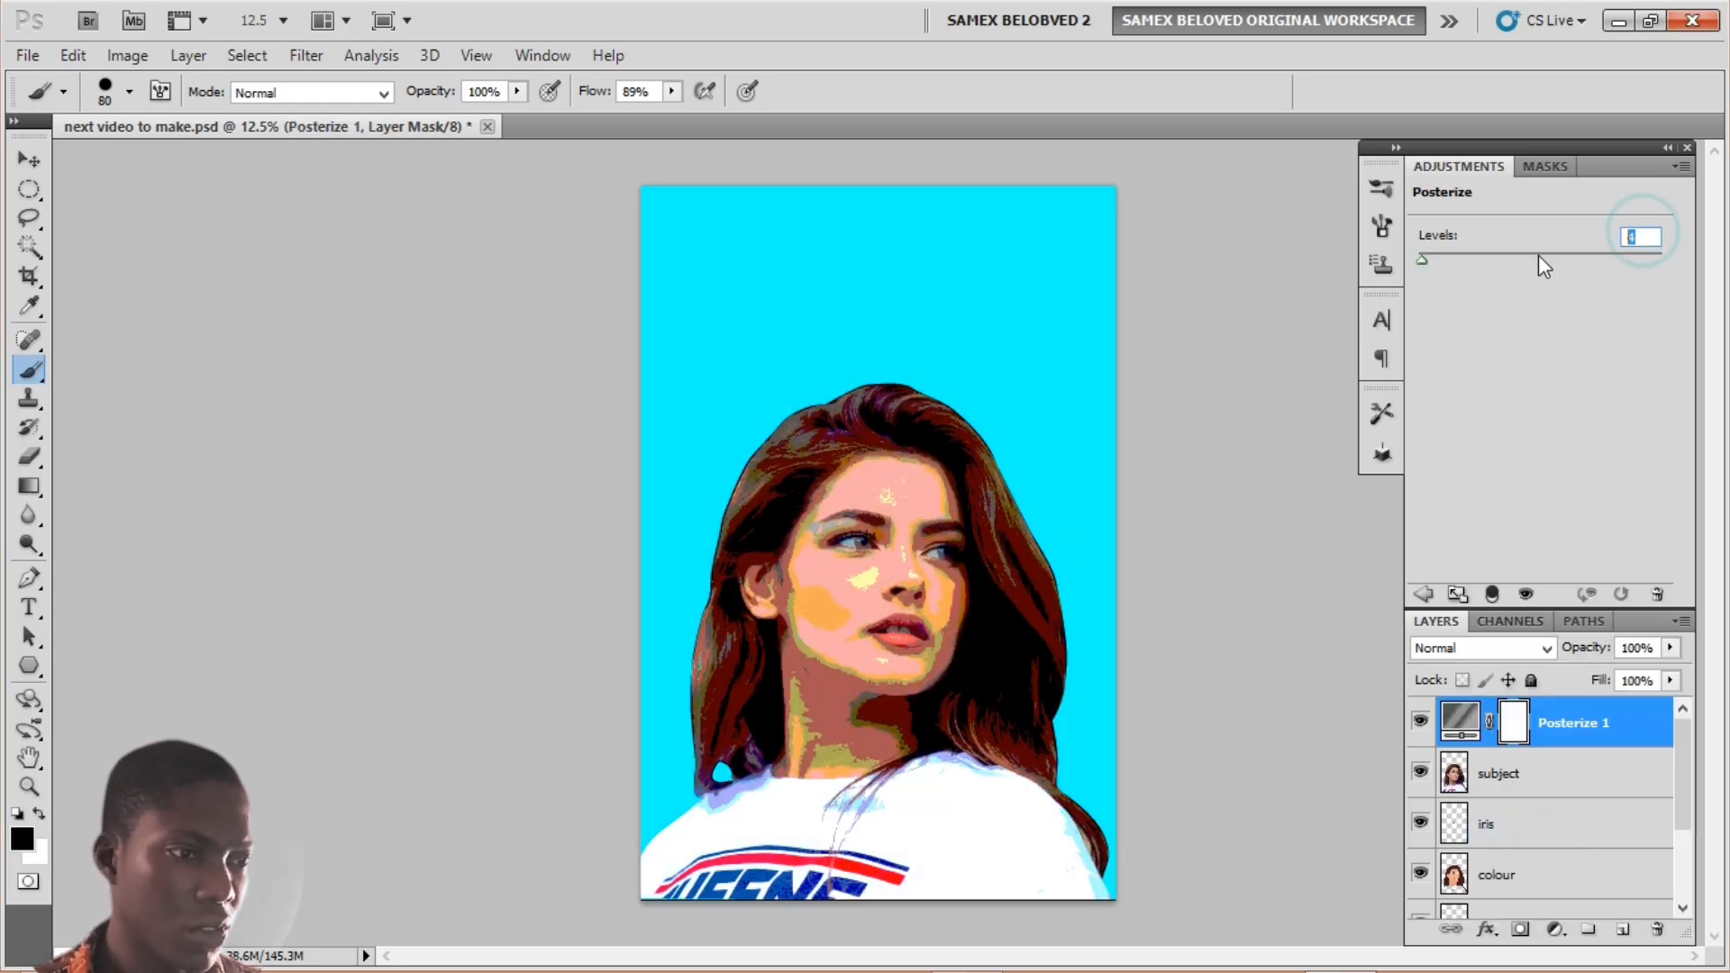
pyautogui.write('5')
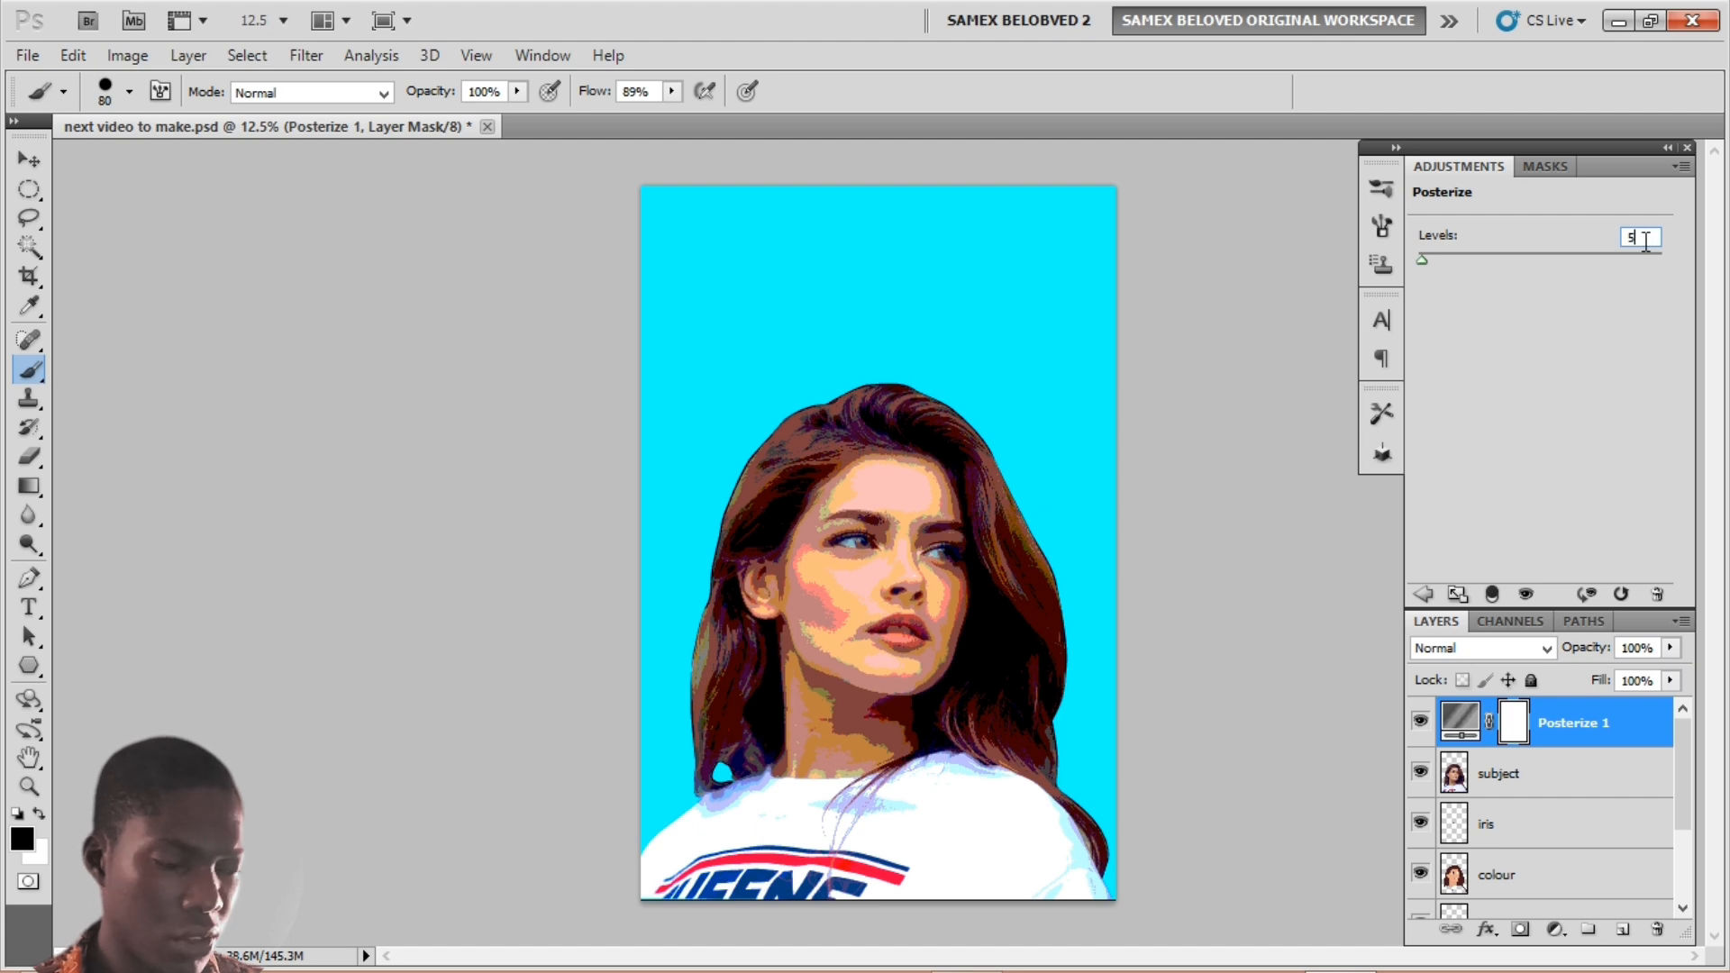
pyautogui.doubleClick(1645, 238)
pyautogui.write('6')
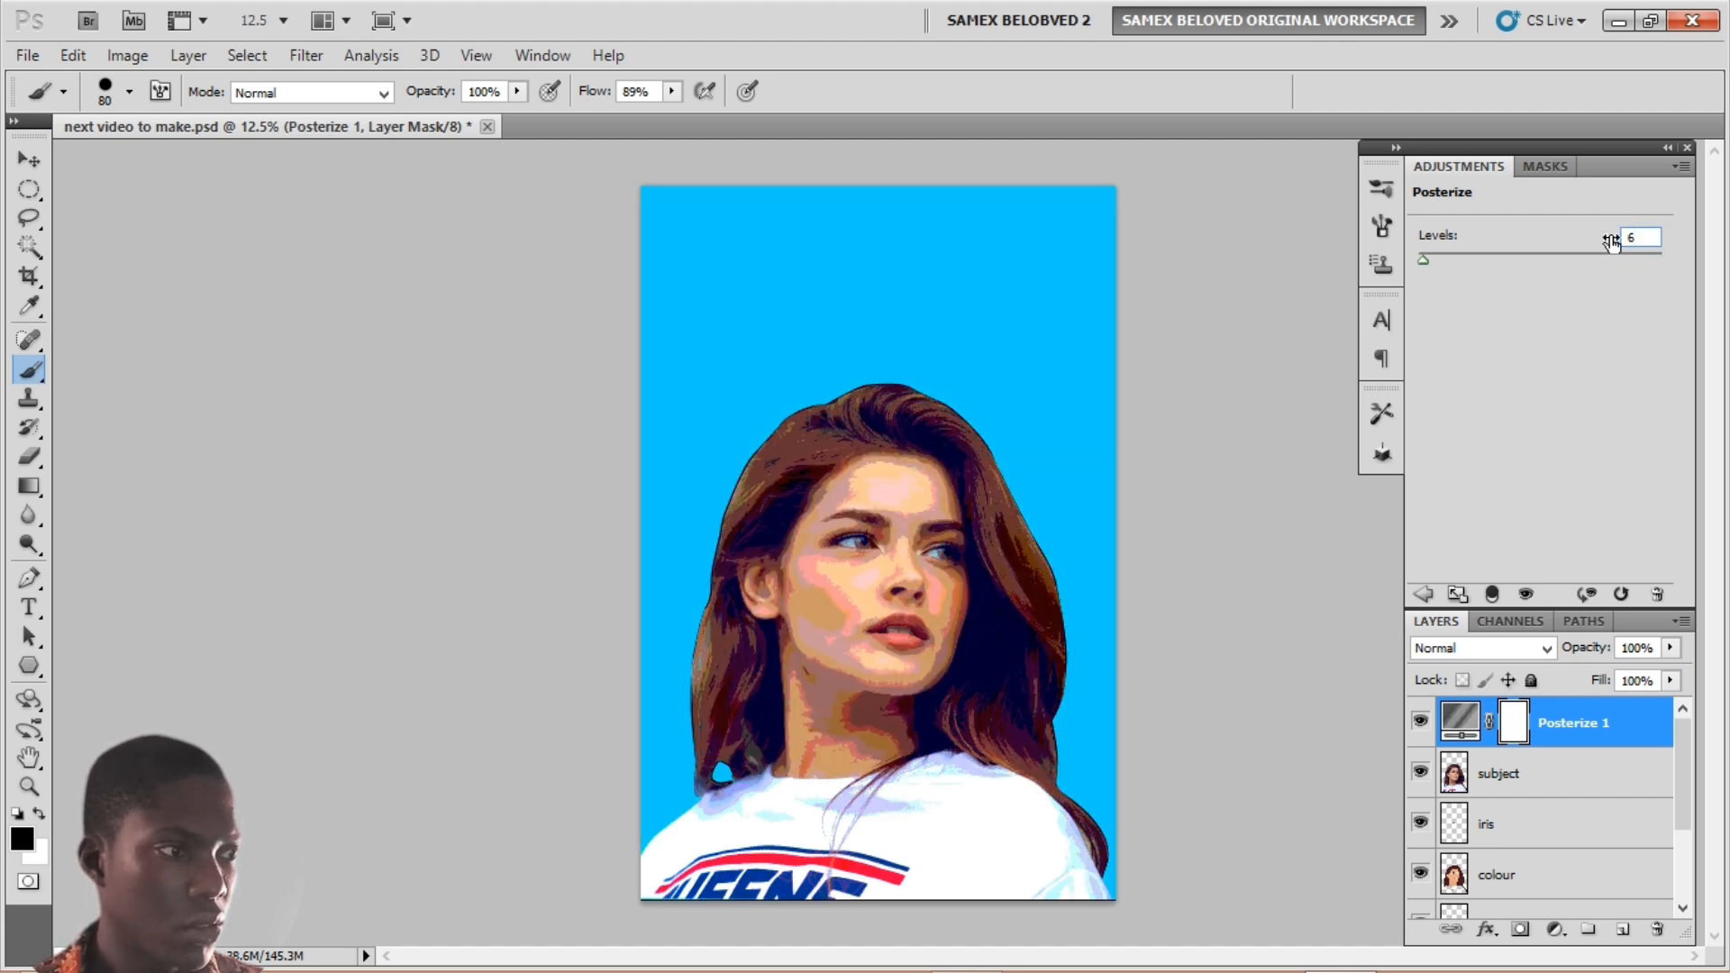
pyautogui.moveTo(1646, 239); pyautogui.dragTo(1496, 251)
pyautogui.write('5')
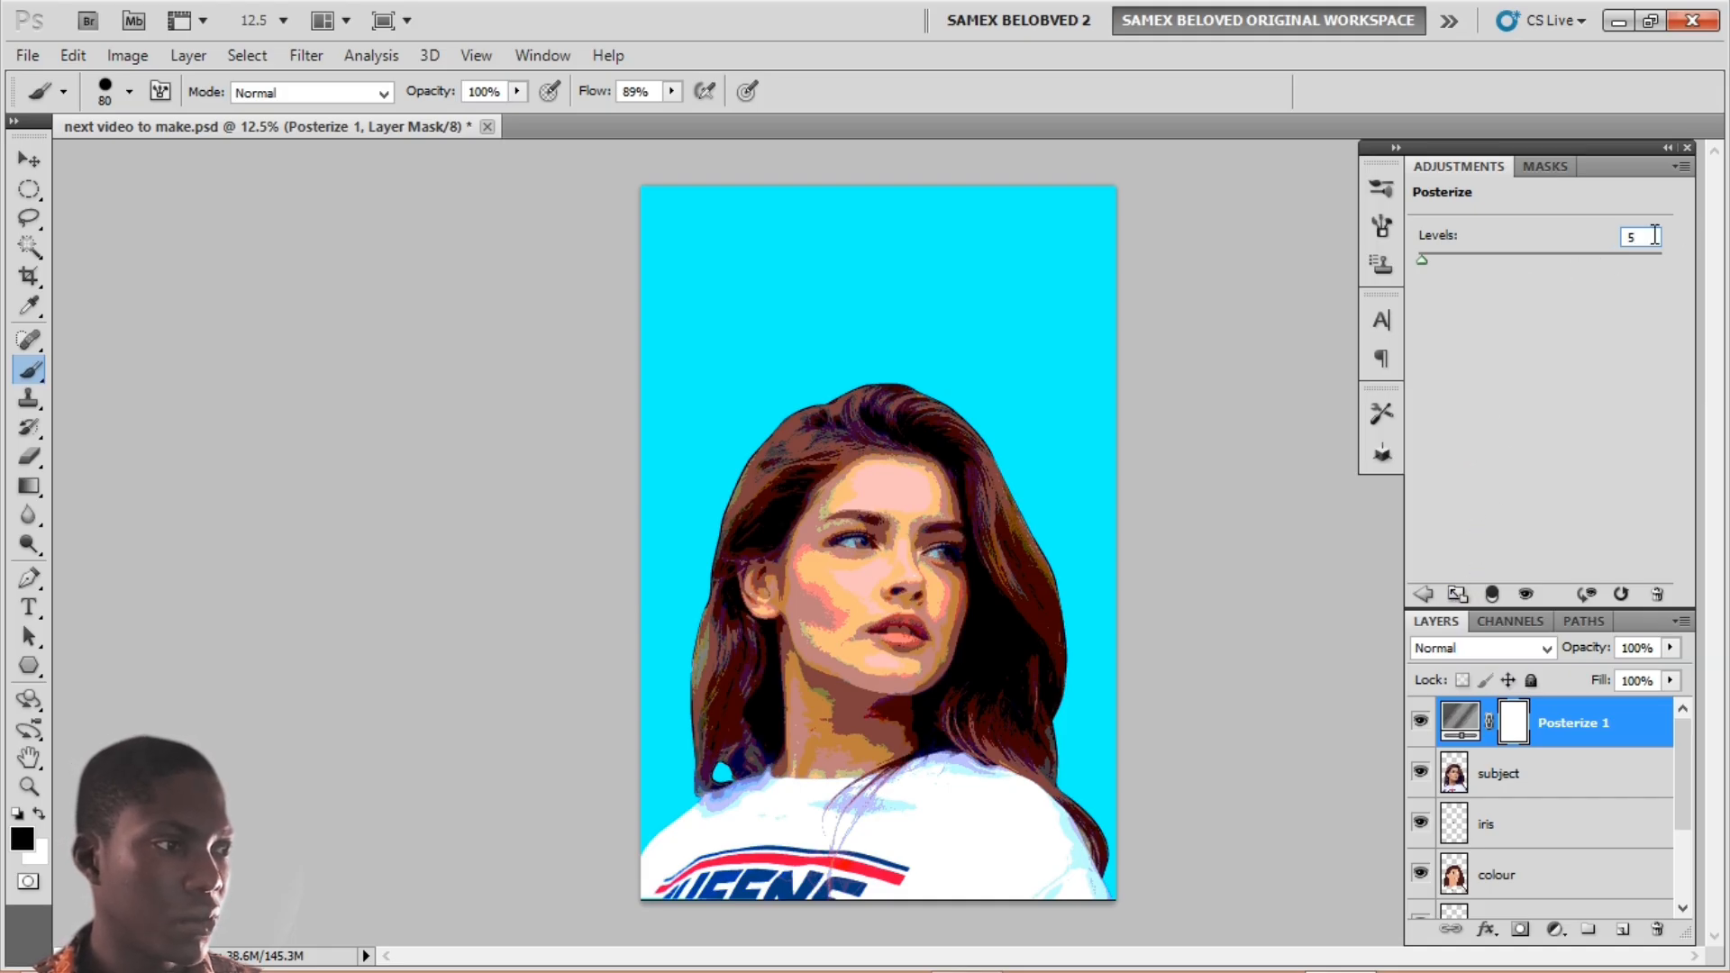
pyautogui.moveTo(1646, 237); pyautogui.dragTo(1561, 255)
pyautogui.moveTo(1425, 261)
pyautogui.mouseDown()
pyautogui.moveTo(1441, 260)
pyautogui.moveTo(1424, 255)
pyautogui.mouseUp()
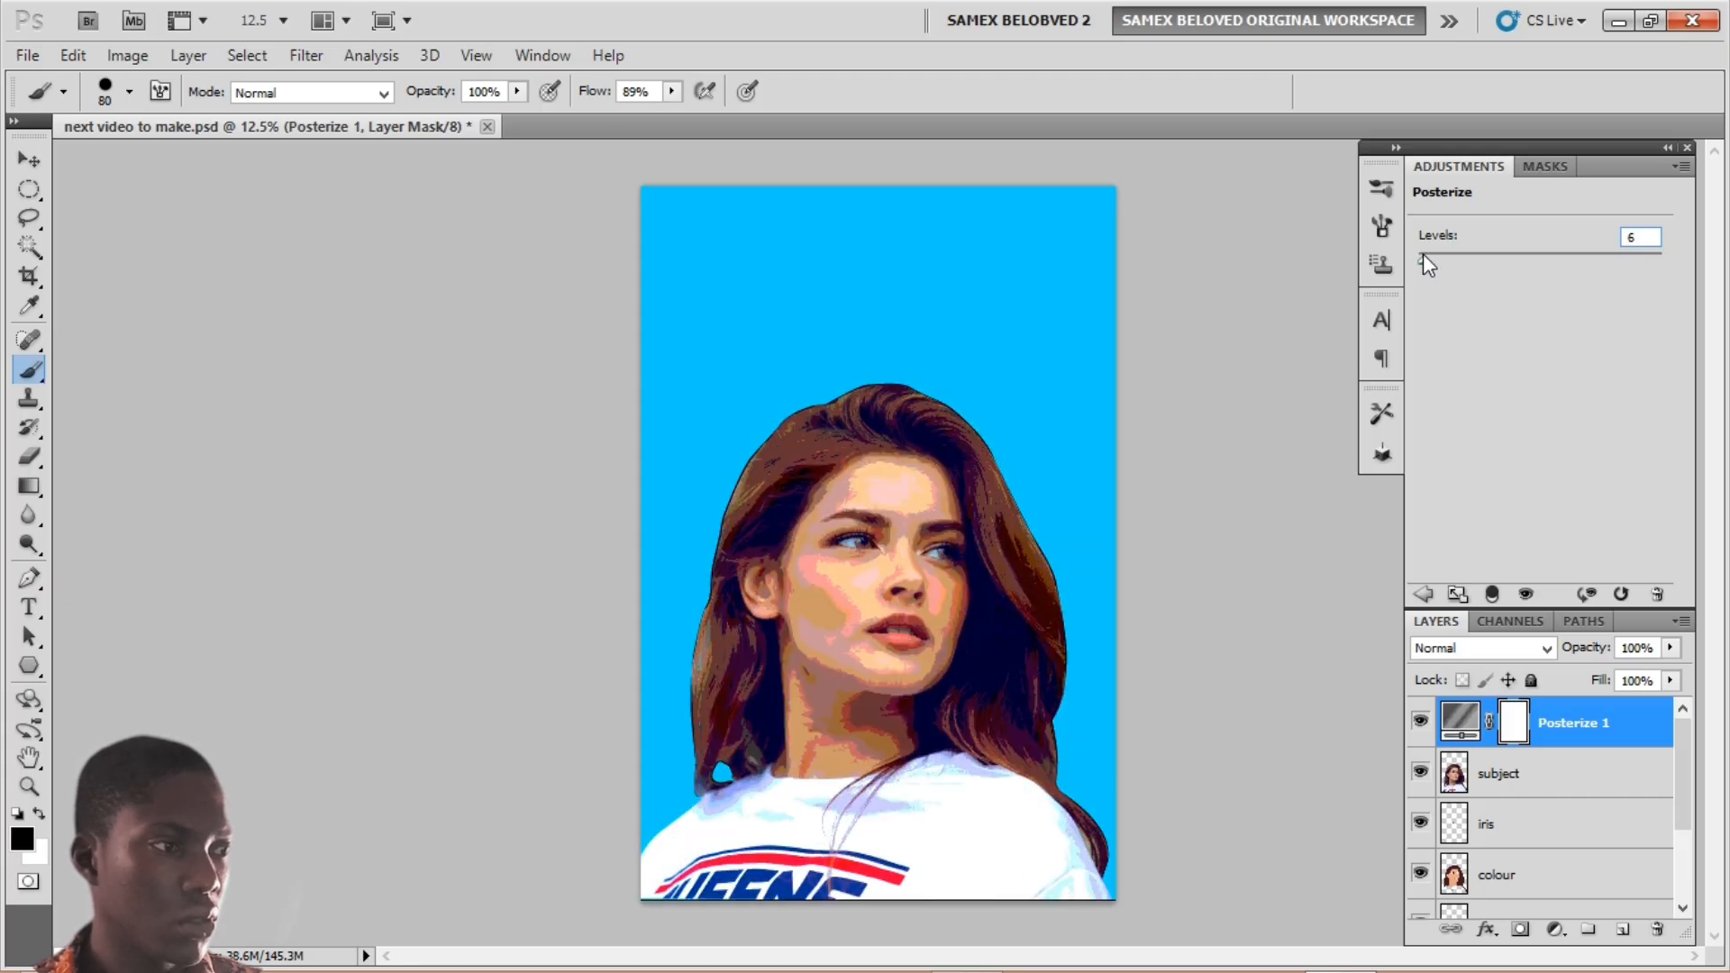
pyautogui.doubleClick(1641, 233)
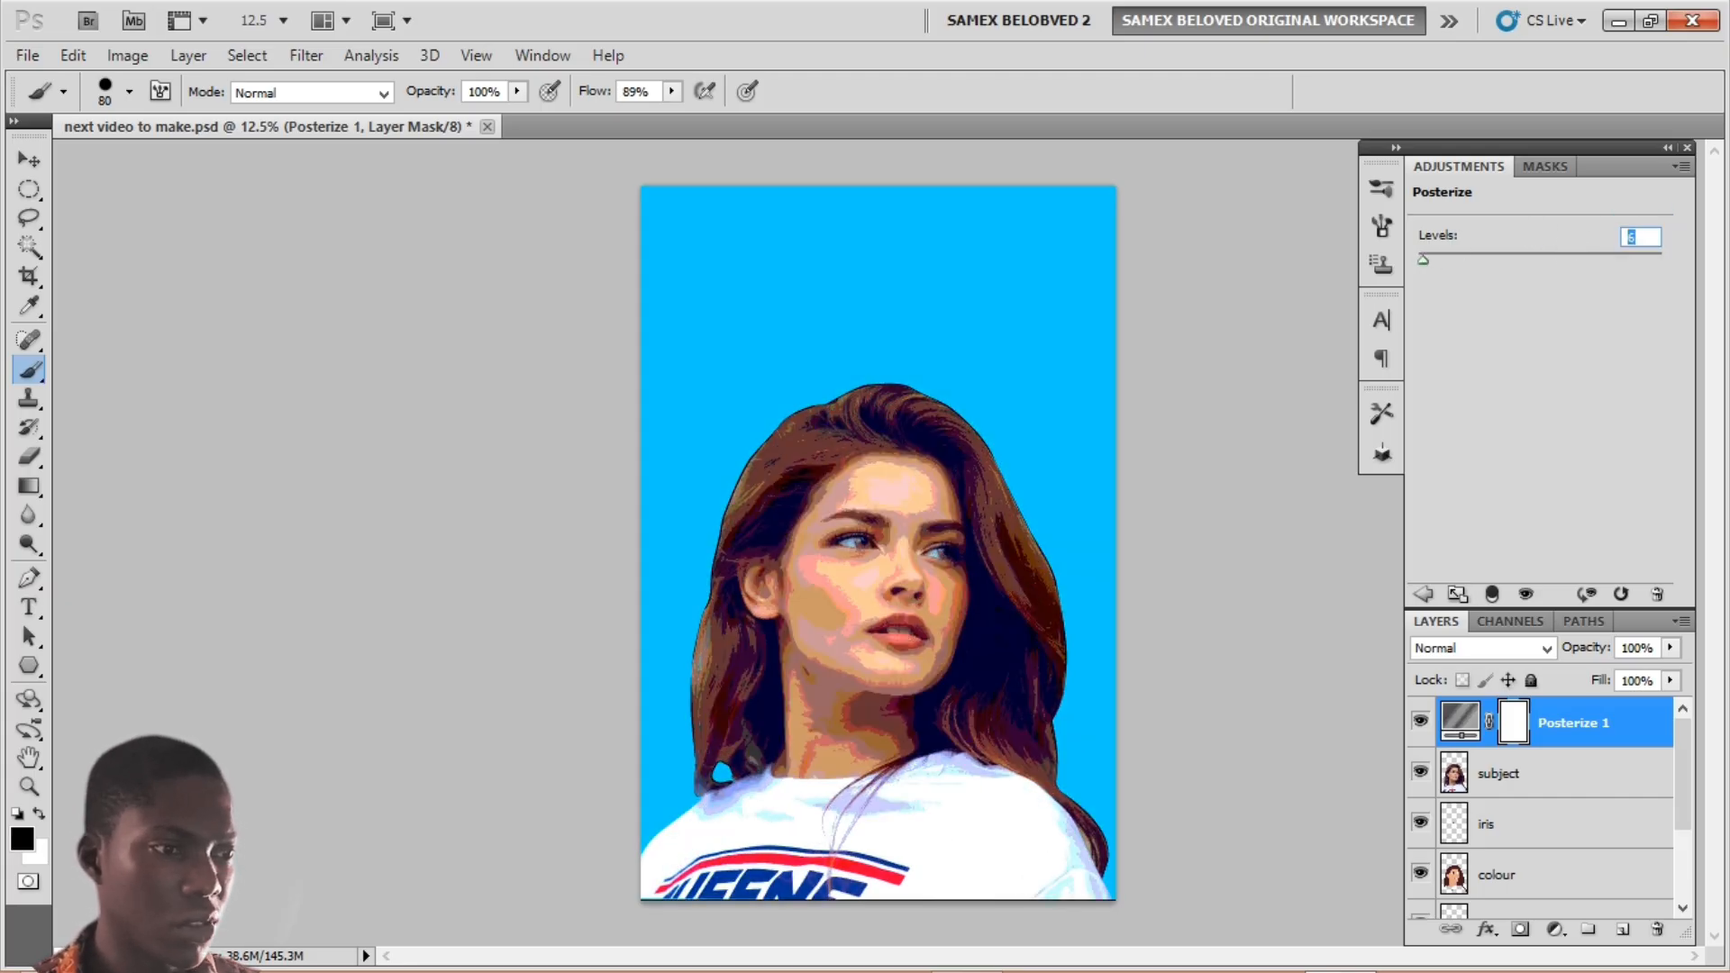
pyautogui.write('5')
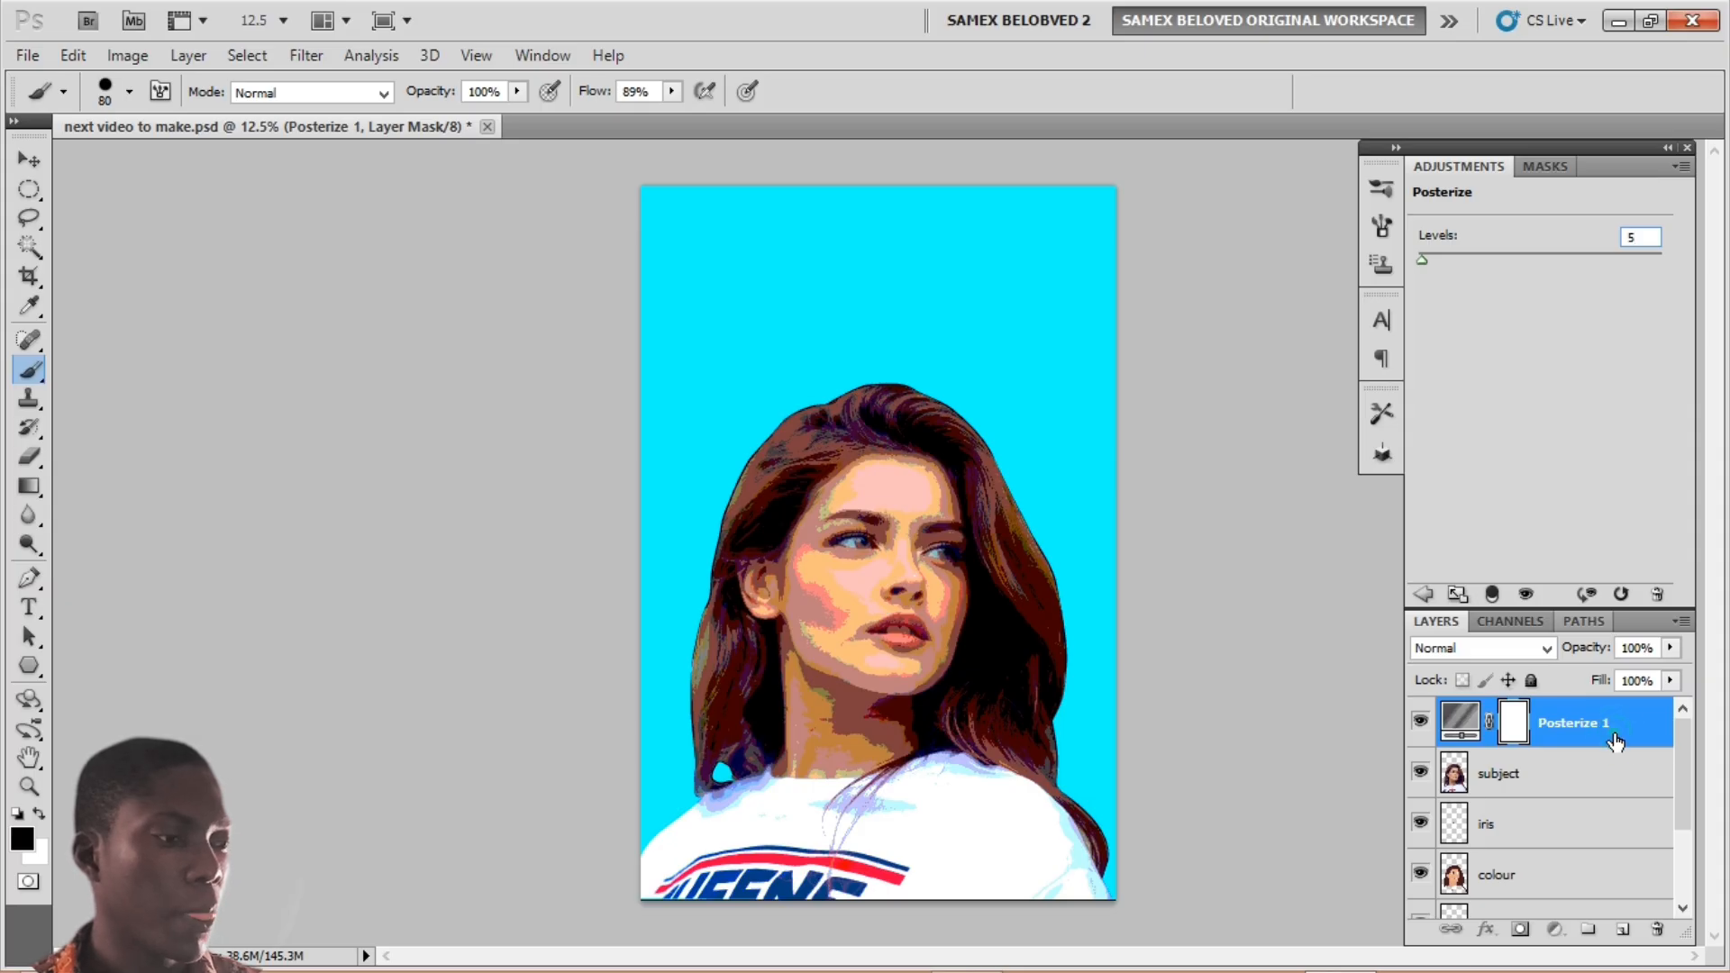
pyautogui.click(1613, 739)
pyautogui.click(1570, 772)
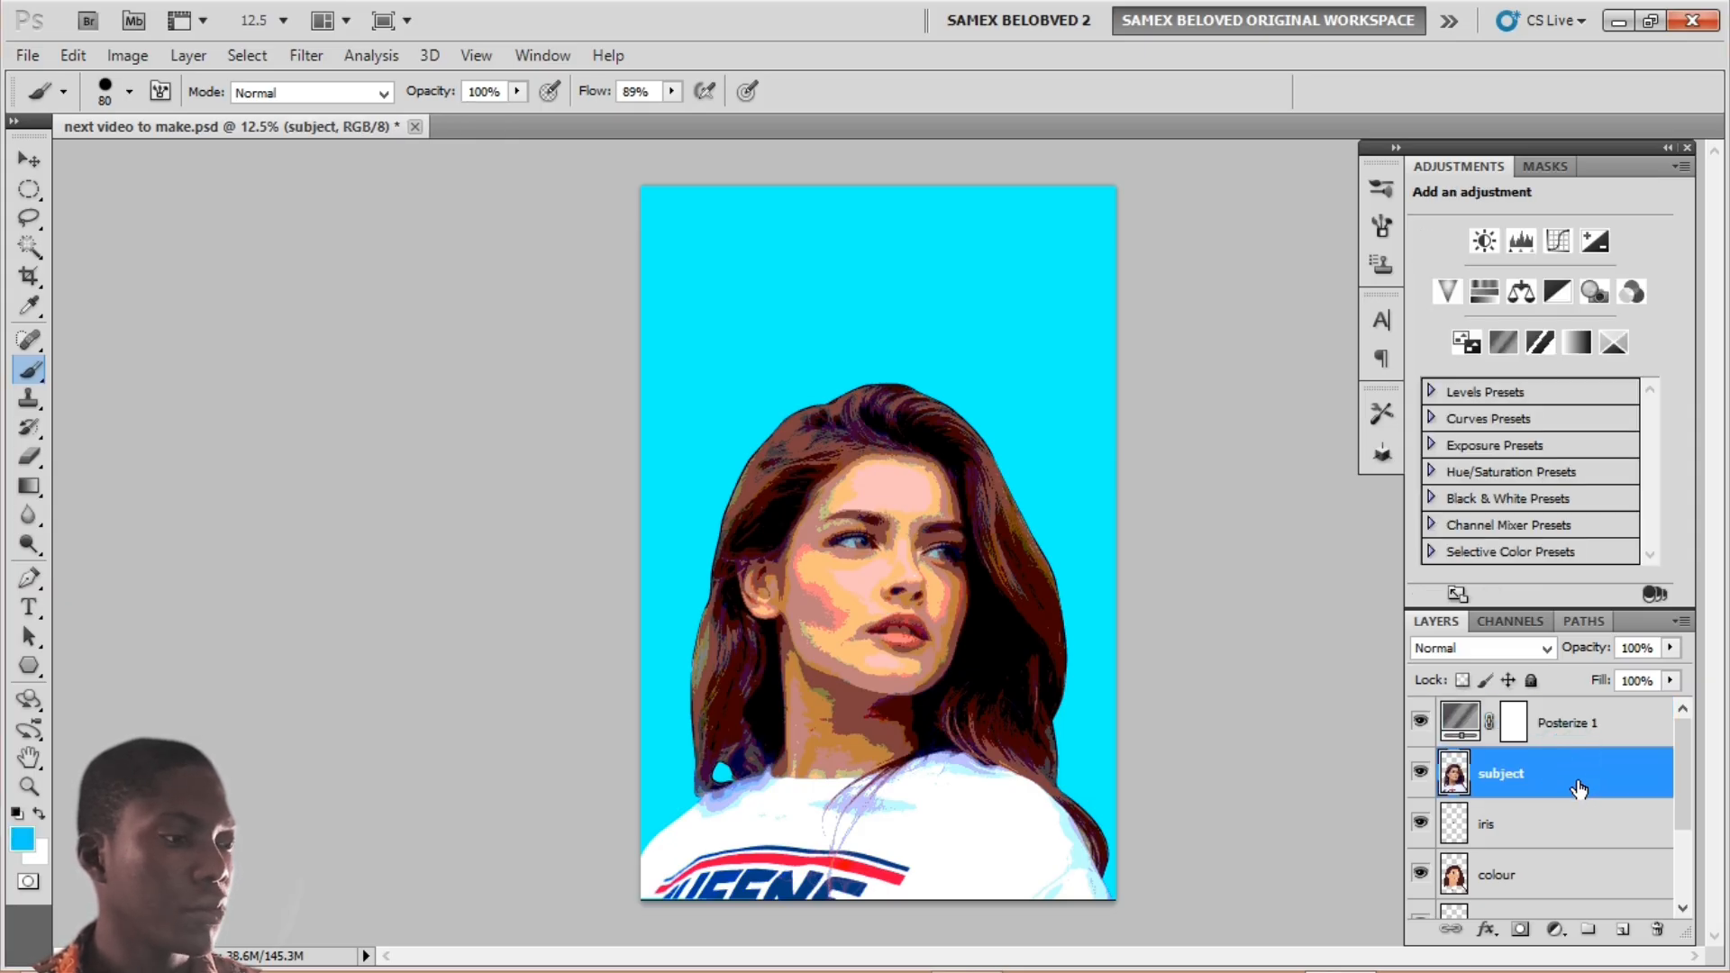
pyautogui.click(1600, 728)
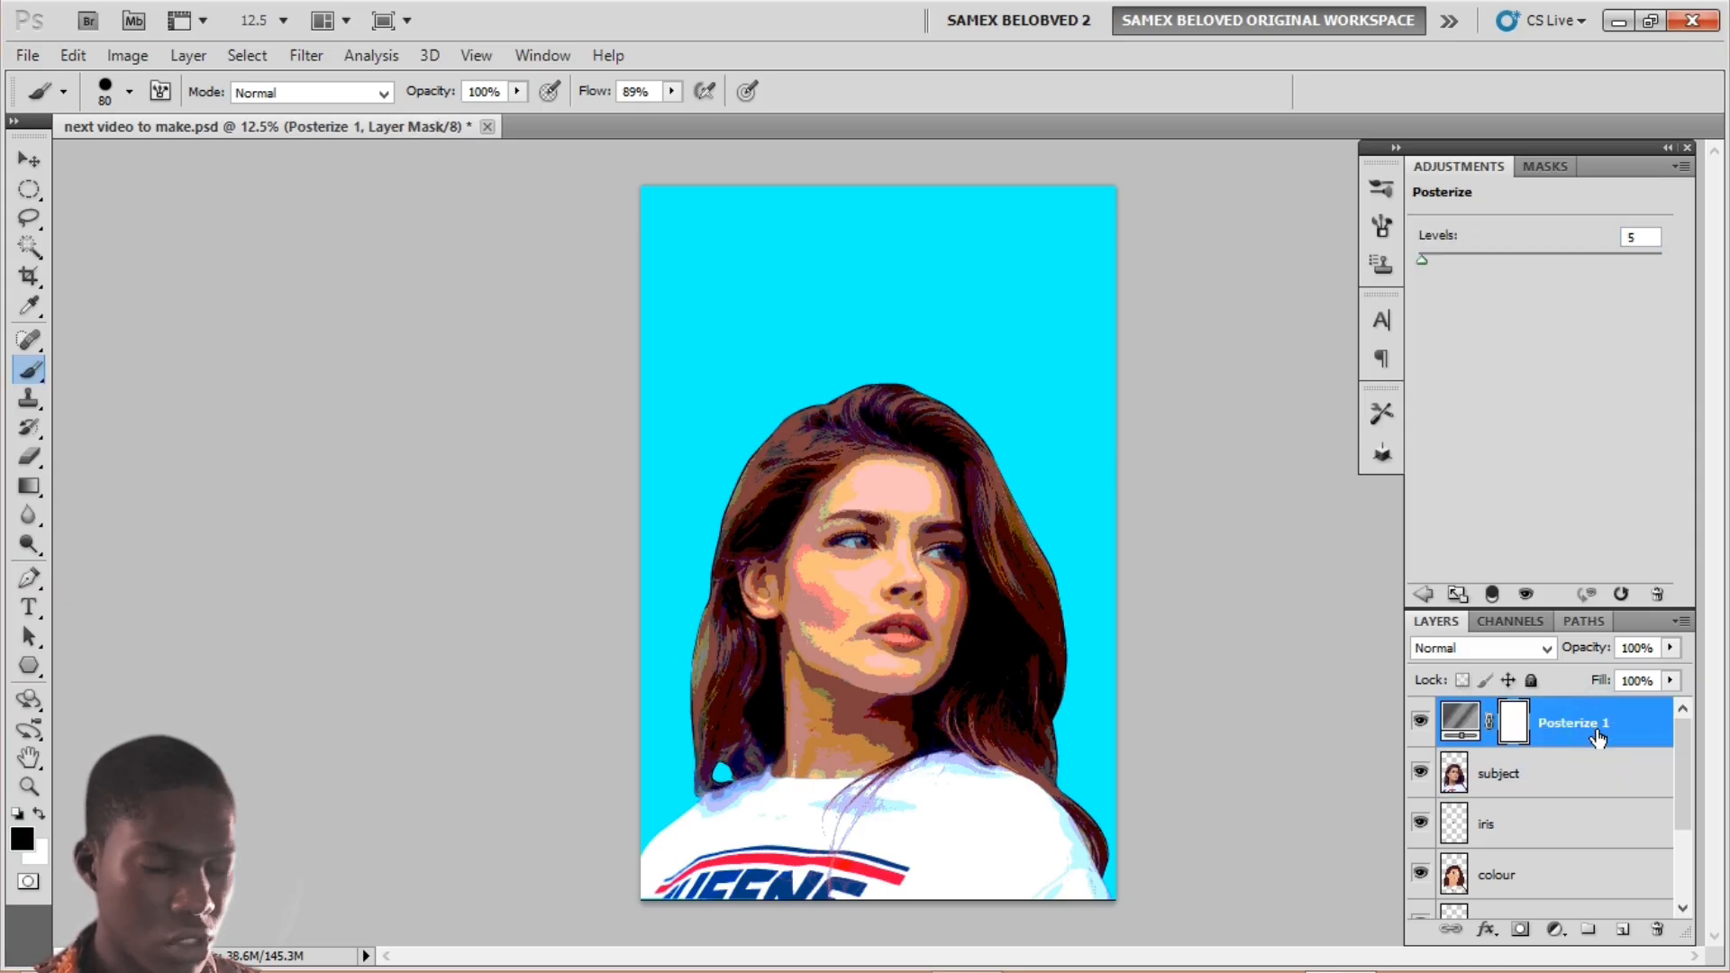
# Step: Merge Posterize 1 with subject, desaturate it, and set its blend mode to Luminosity
pyautogui.keyDown('shift'); pyautogui.click(1572, 787); pyautogui.keyUp('shift')
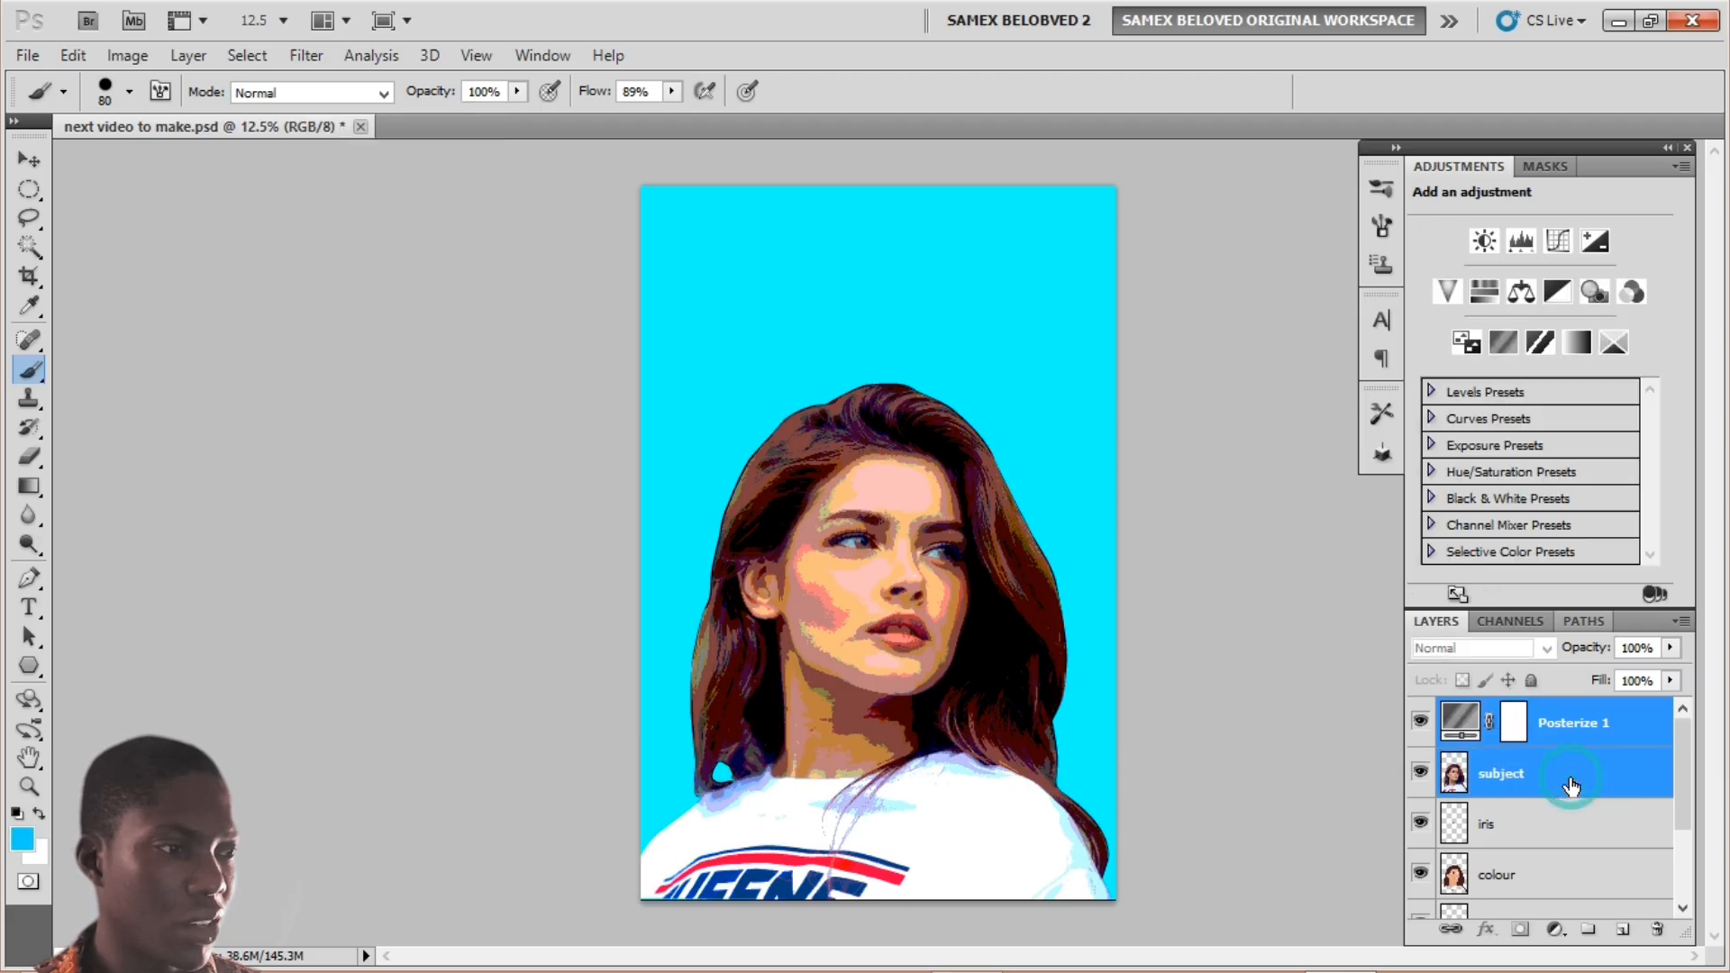
pyautogui.rightClick(1571, 777)
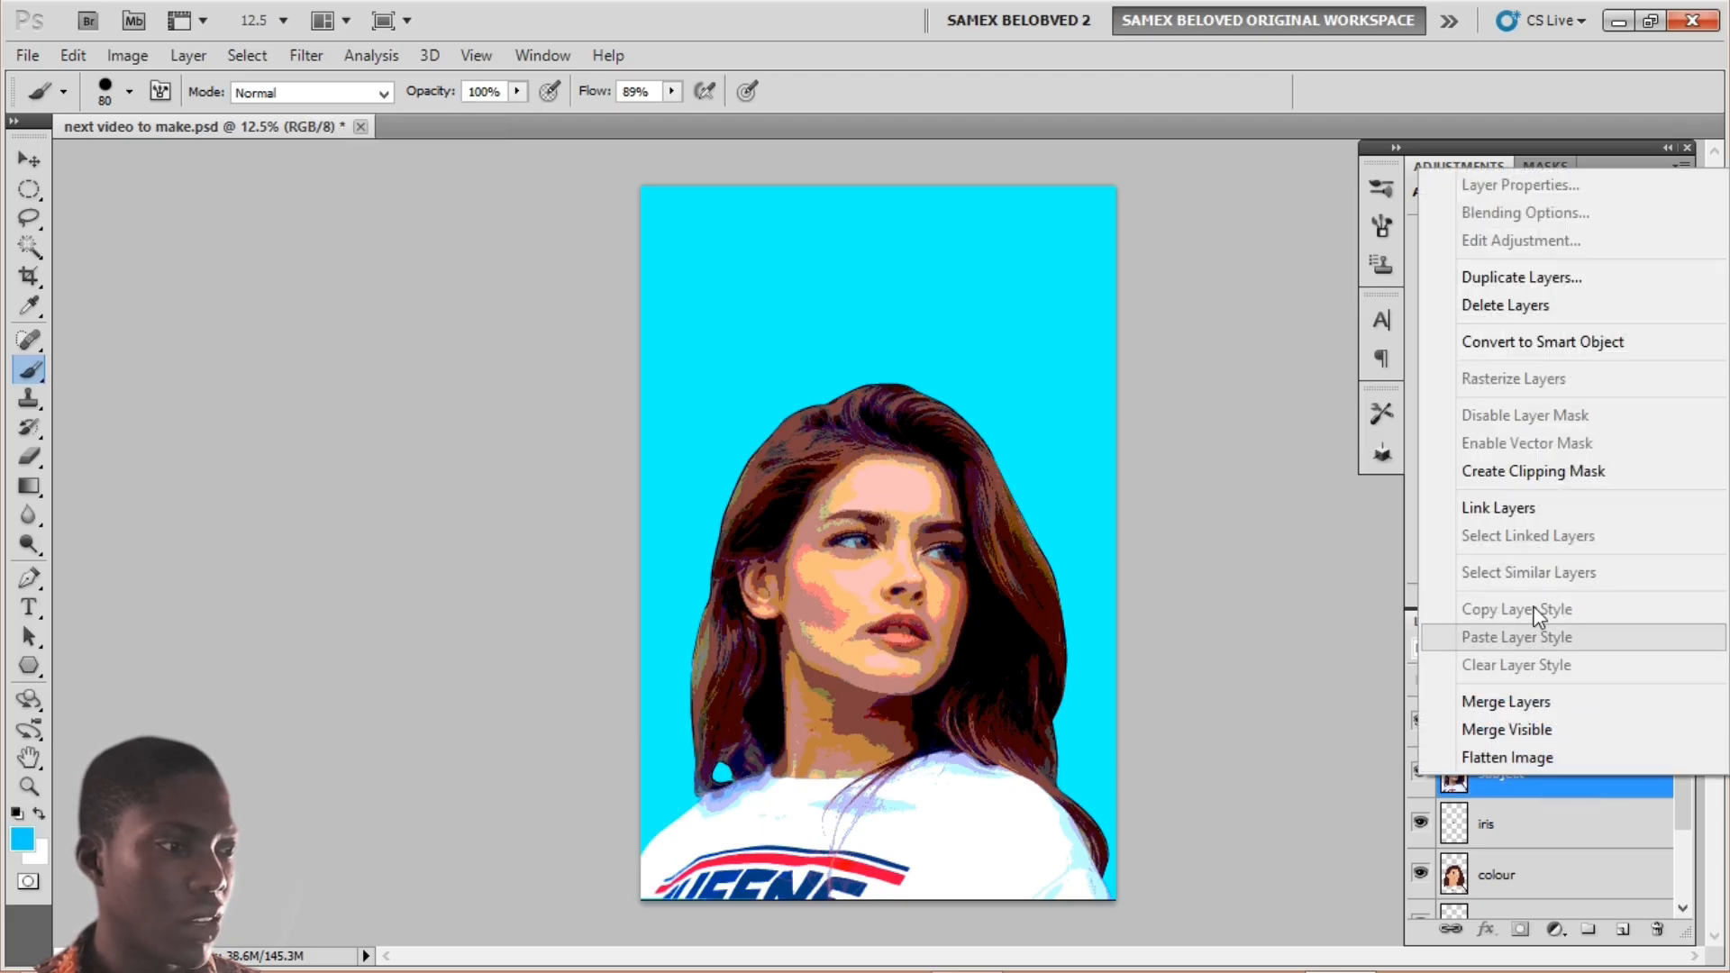
pyautogui.click(1536, 699)
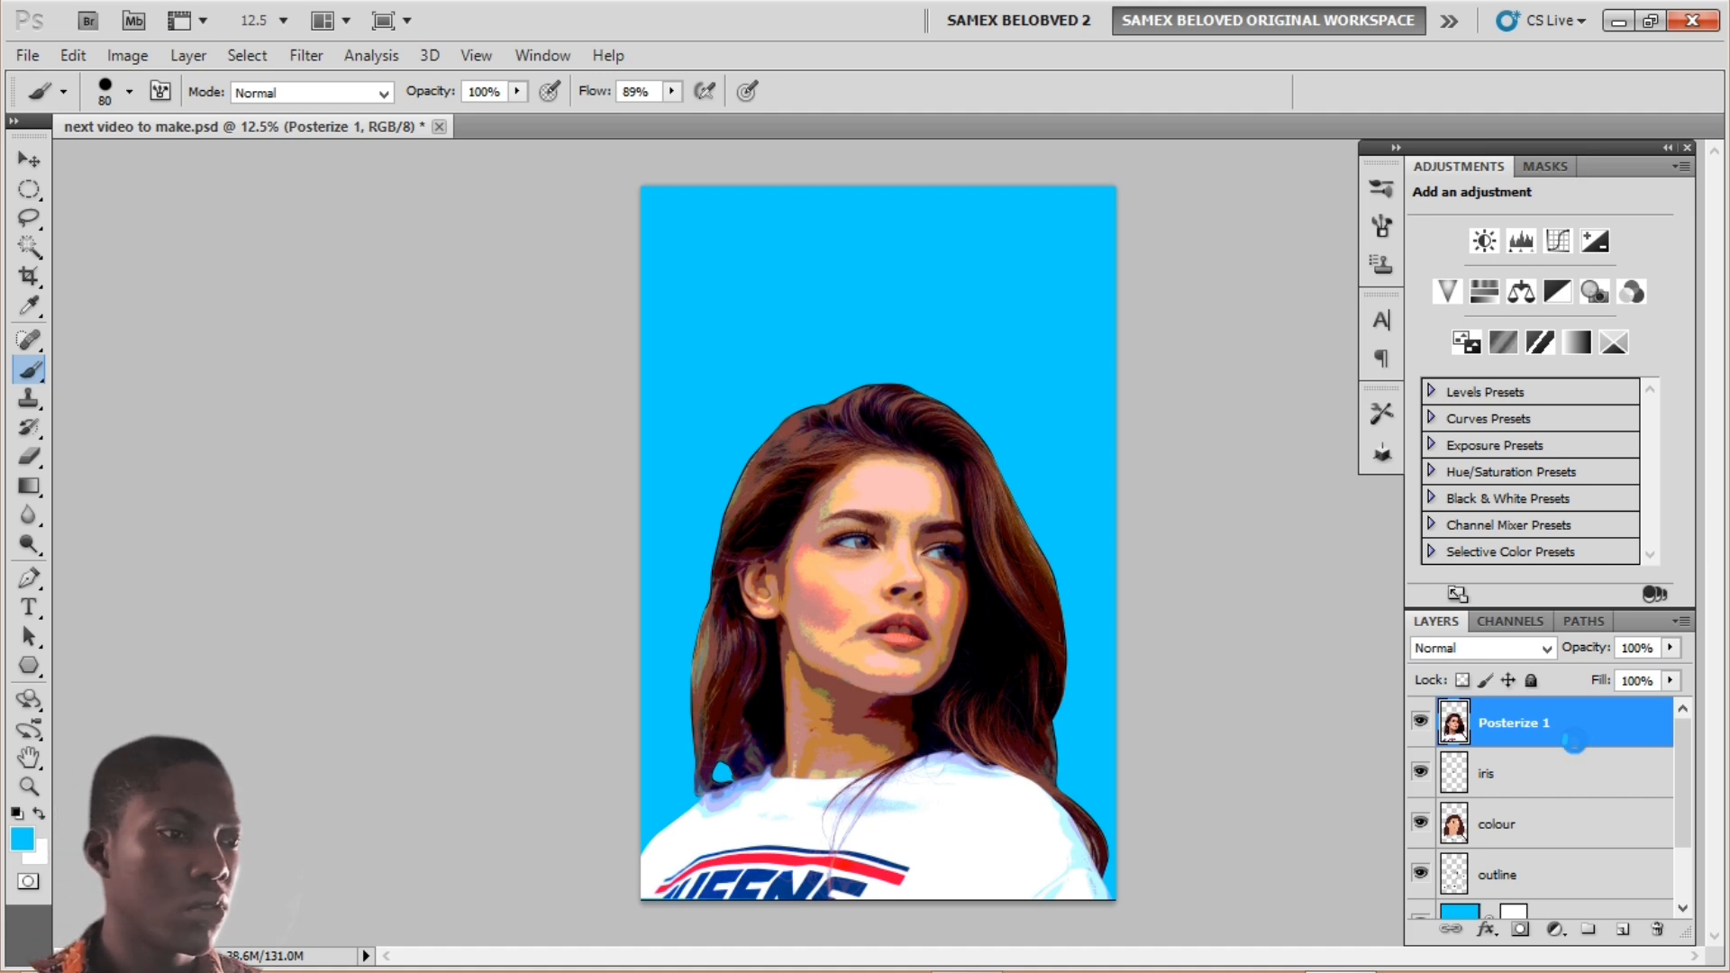
pyautogui.hotkey('ctrl', 'shift', 'u')
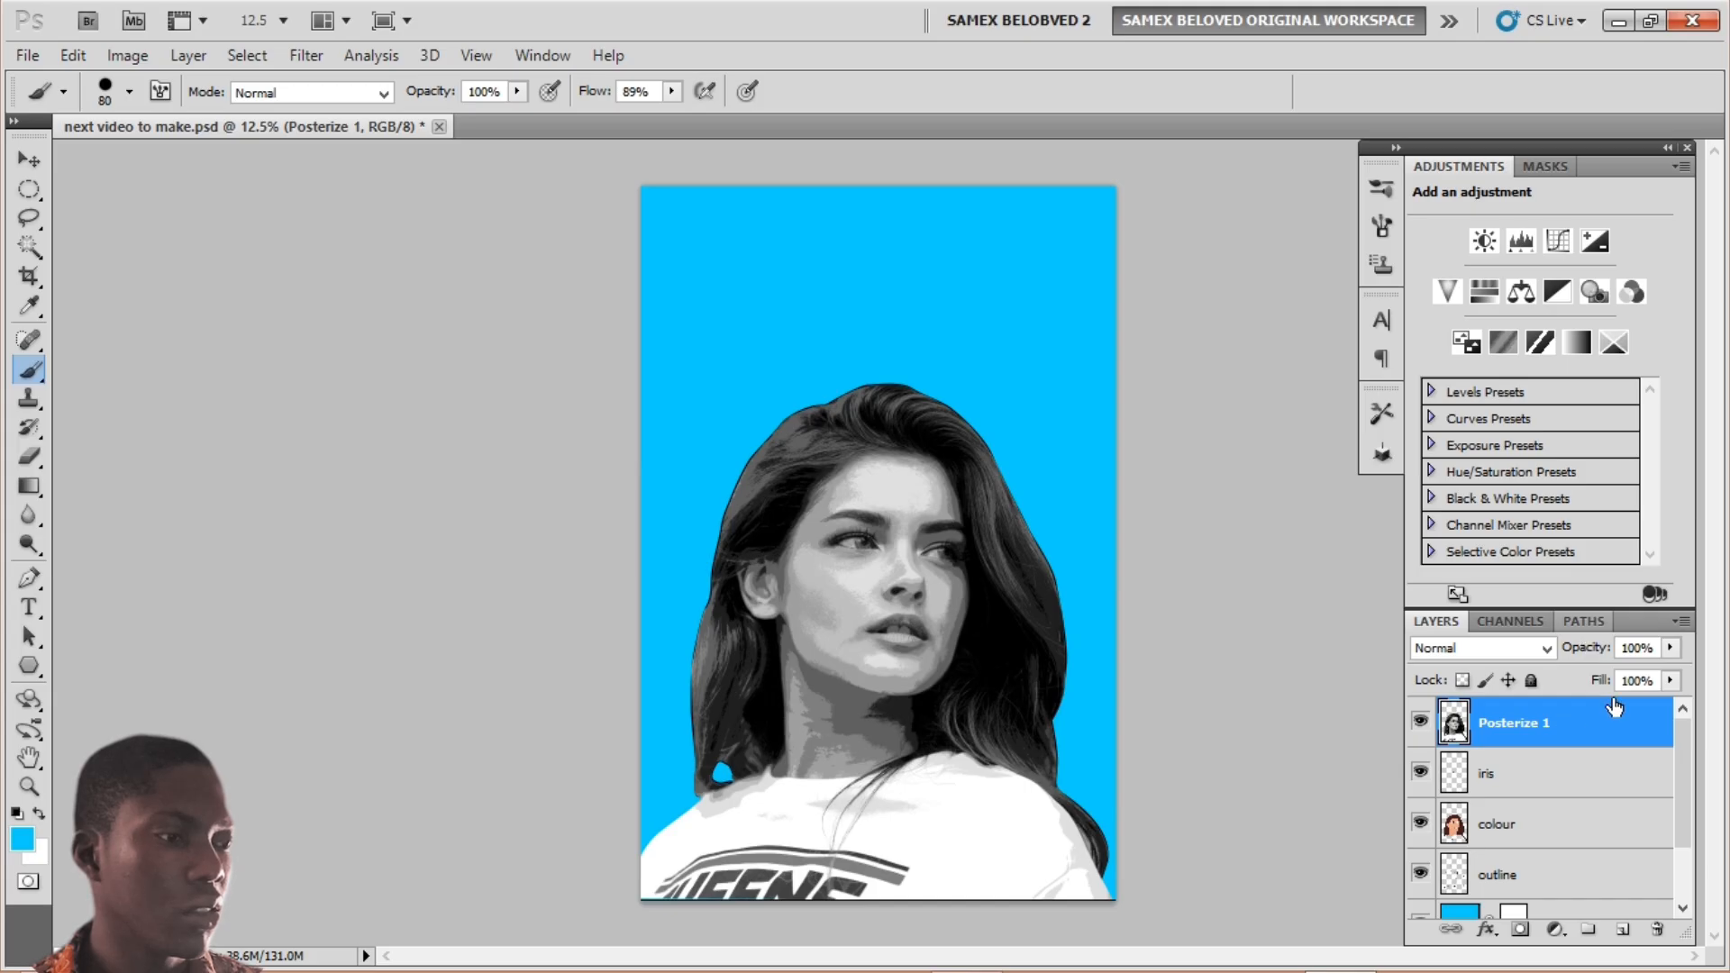
pyautogui.click(1485, 650)
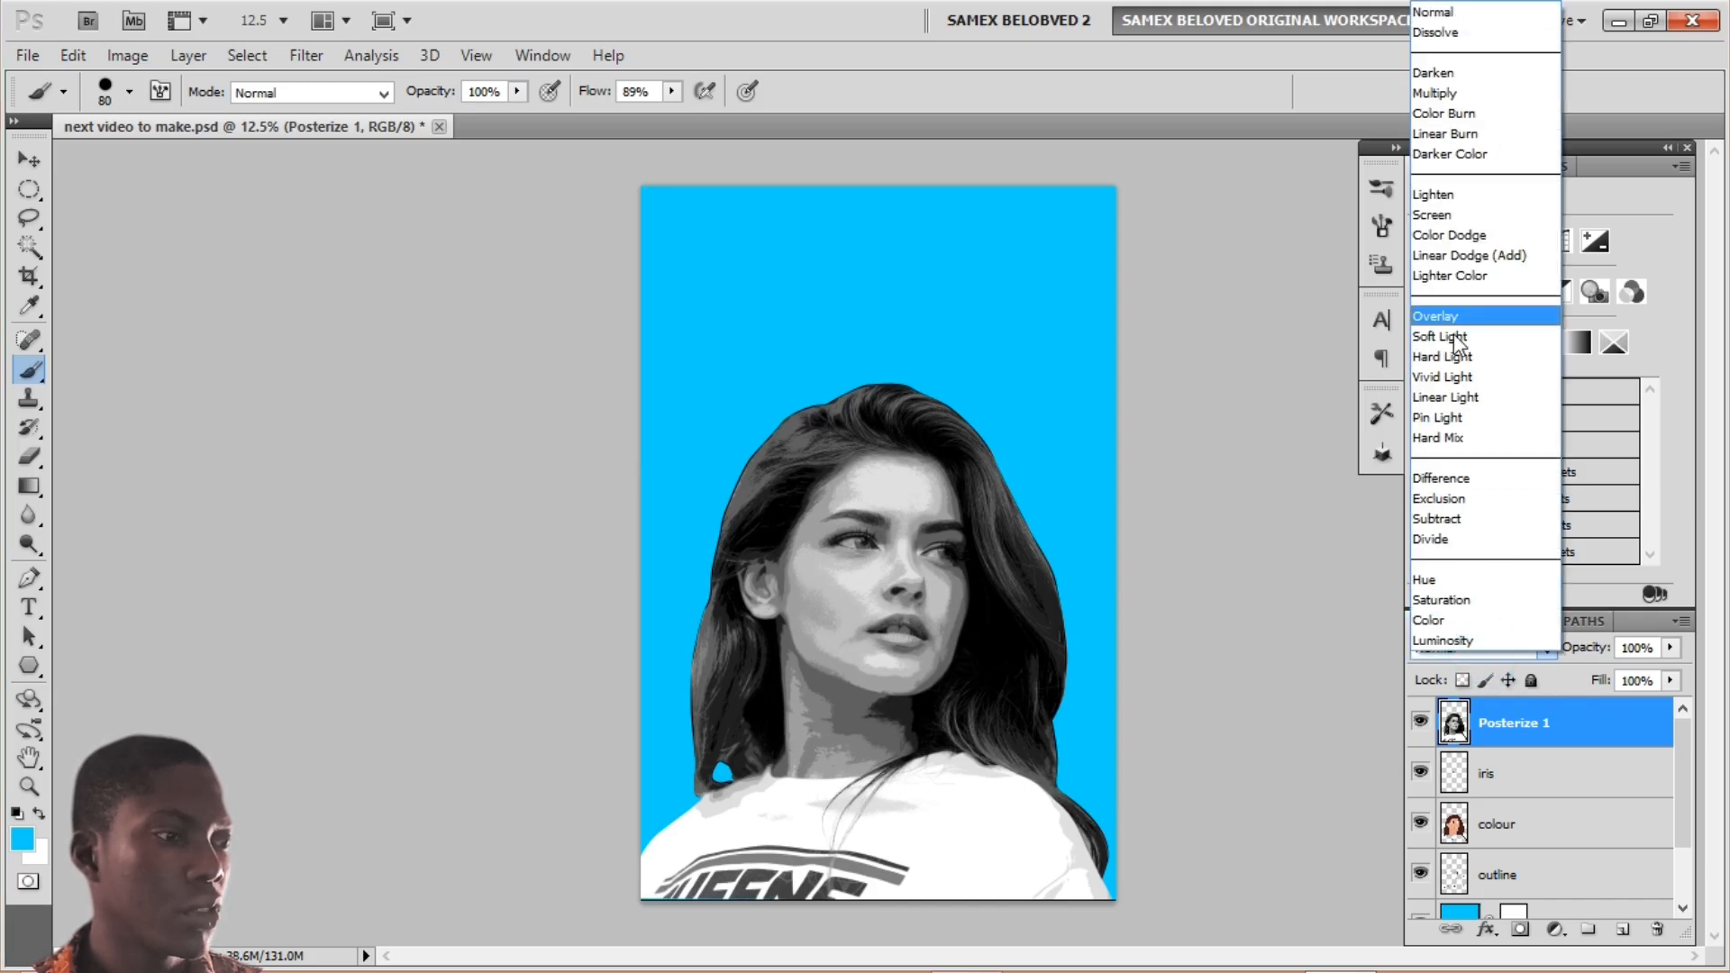
pyautogui.click(1435, 639)
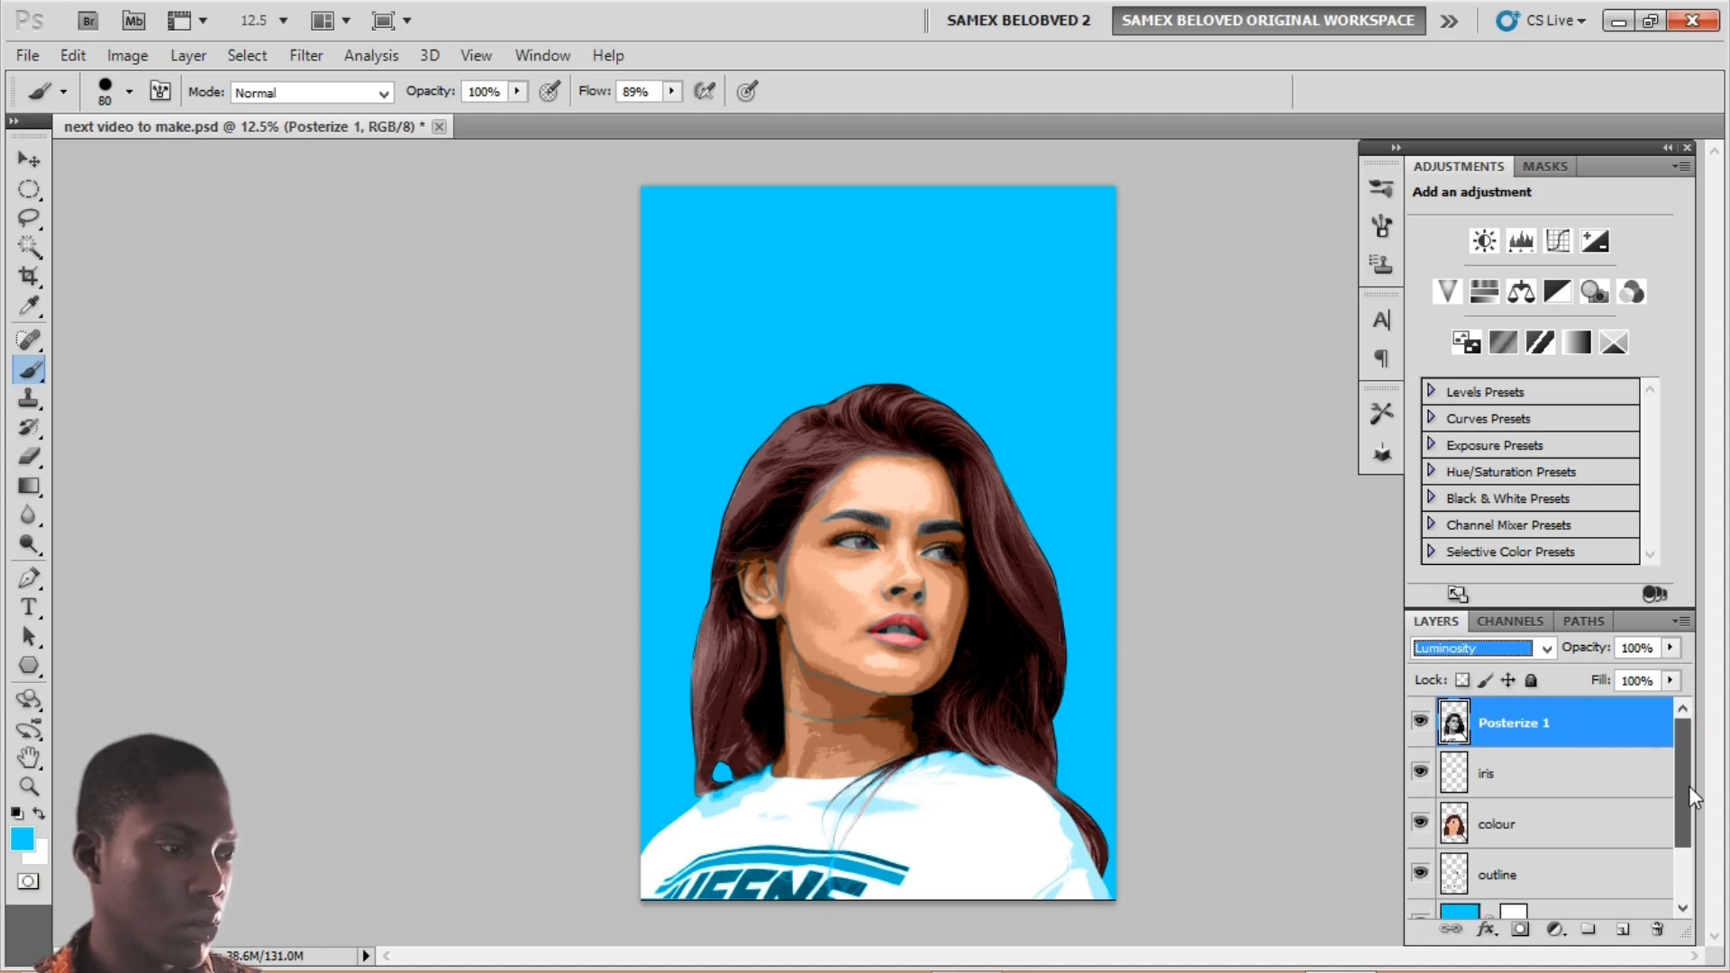
# Step: Hide the original Background photo layer
pyautogui.moveTo(1691, 799); pyautogui.dragTo(1692, 847)
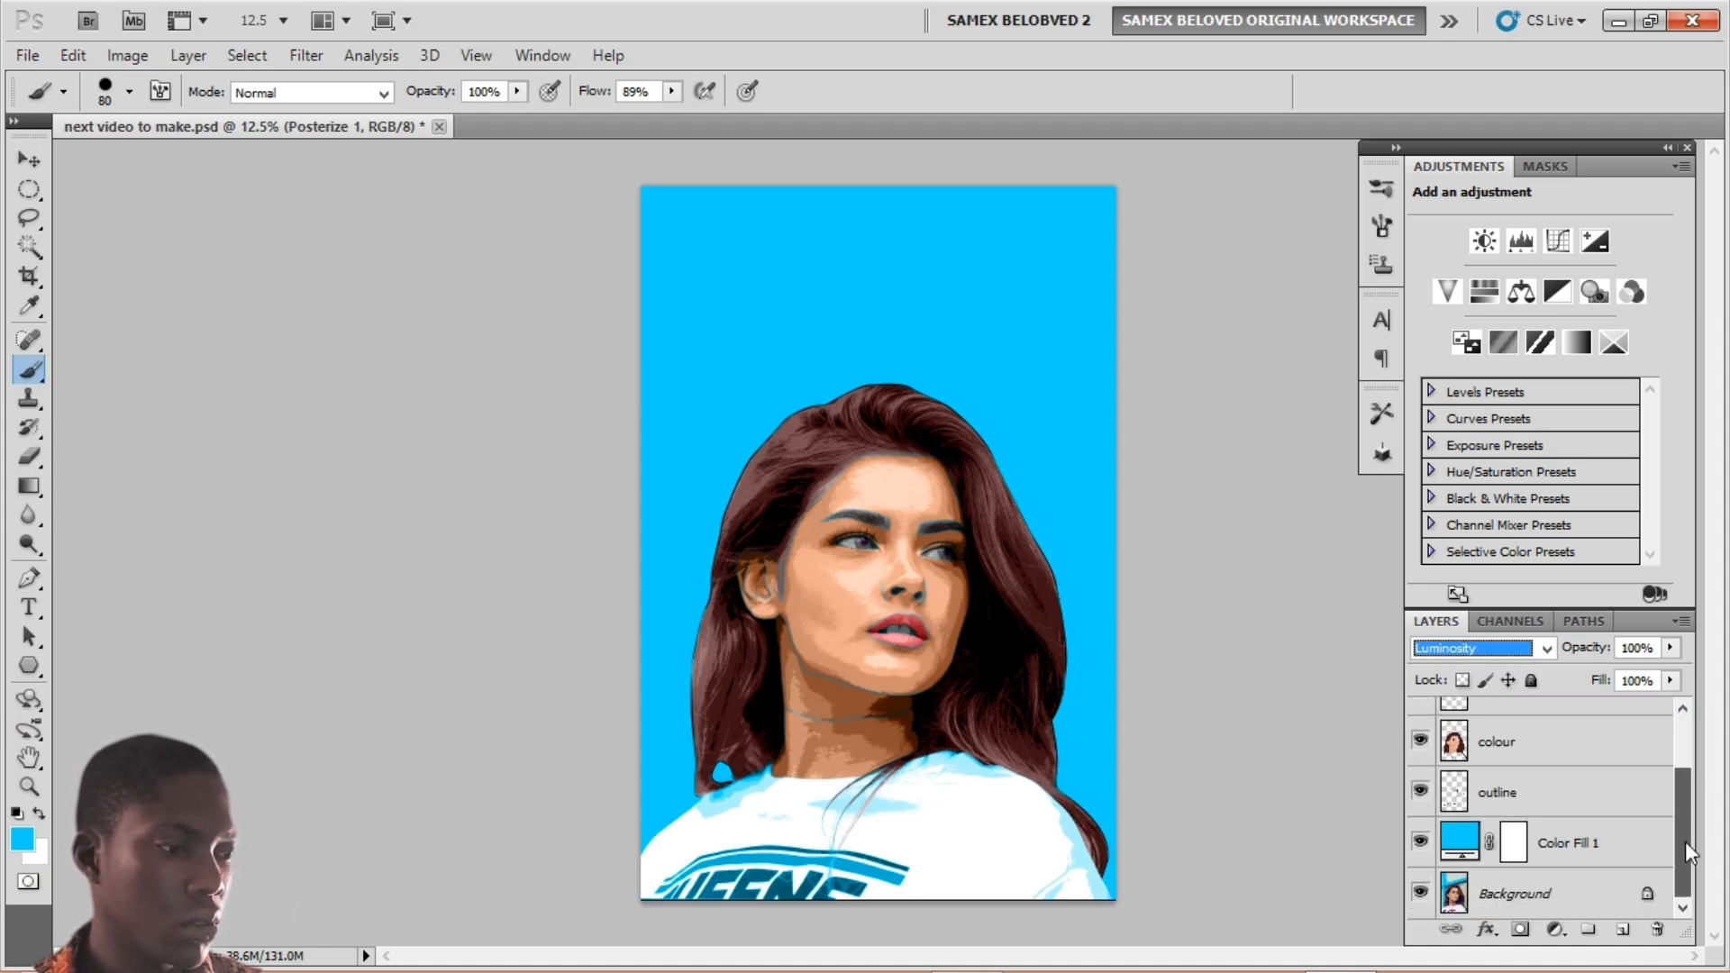
pyautogui.click(1419, 893)
pyautogui.click(1420, 896)
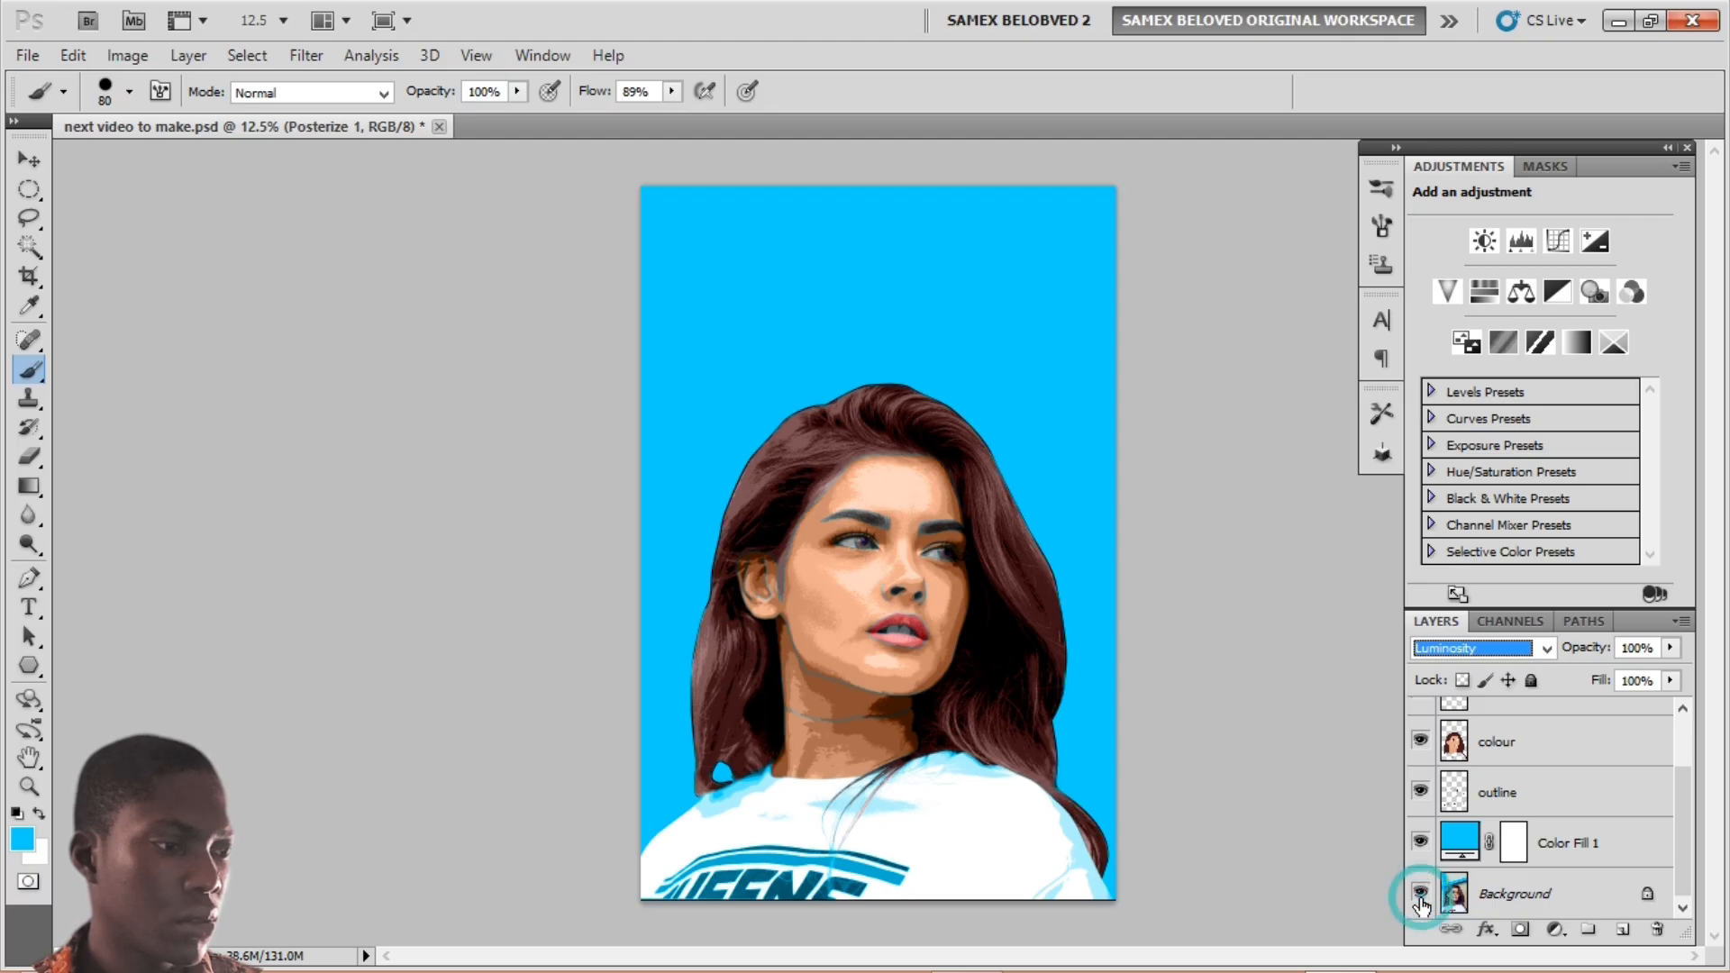
pyautogui.click(1420, 897)
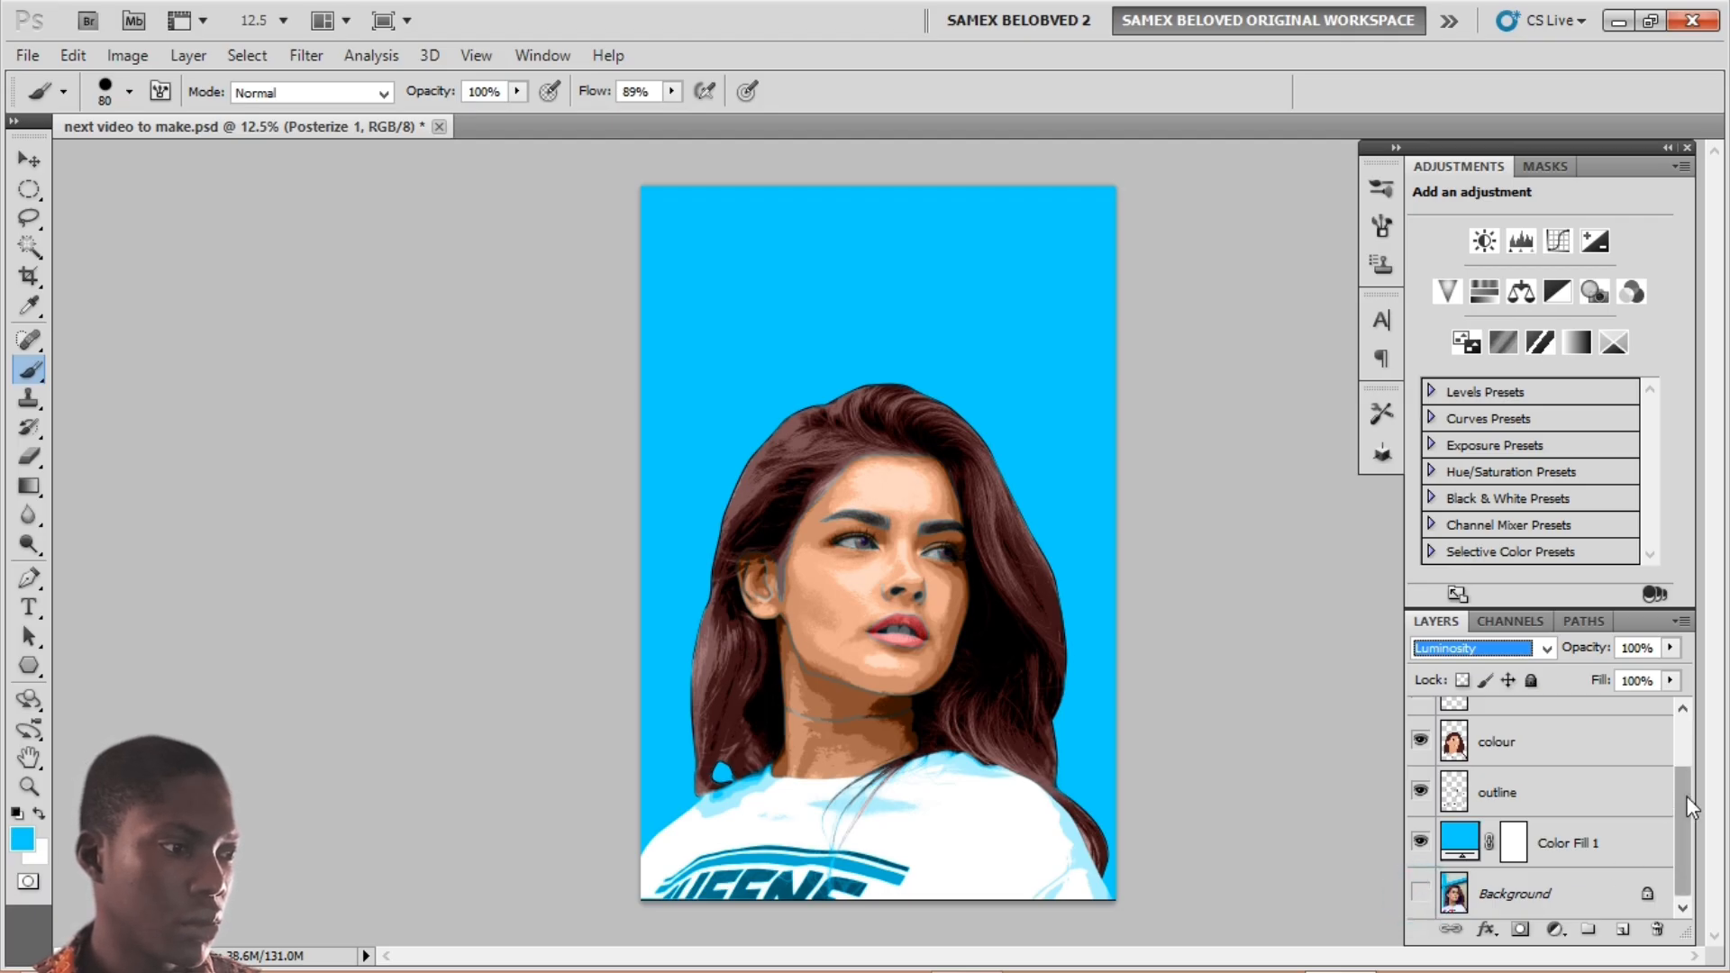
pyautogui.moveTo(1684, 798); pyautogui.dragTo(1679, 716)
pyautogui.click(1562, 721)
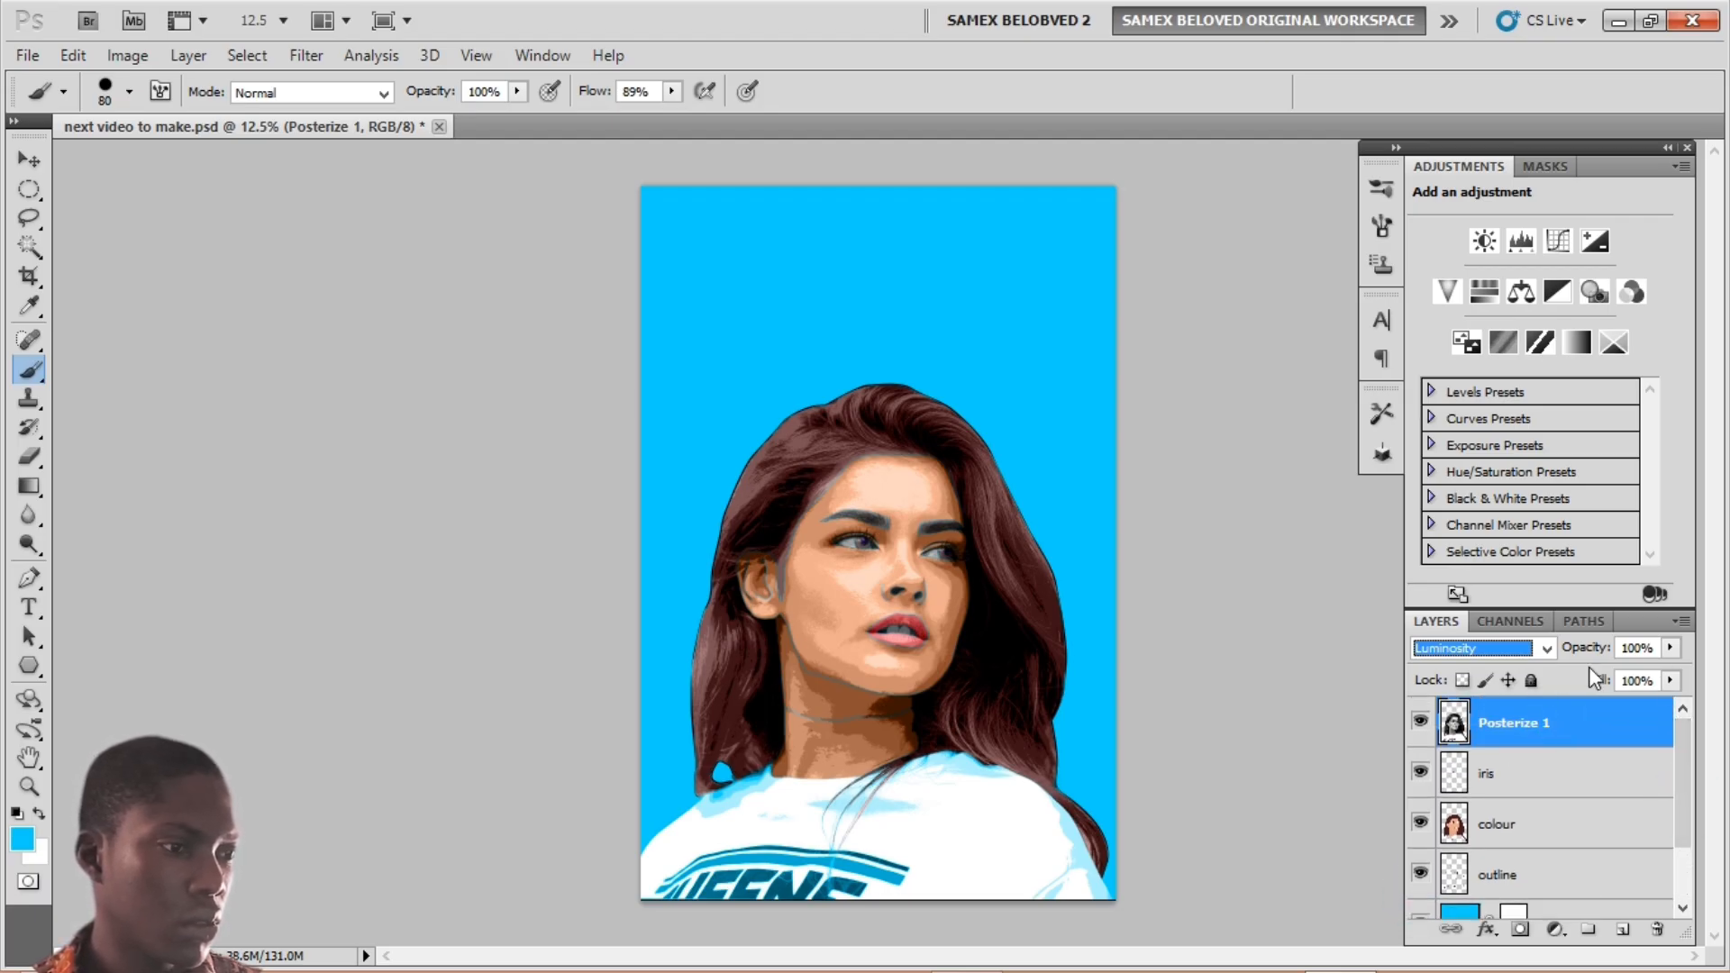
# Step: Lower the Posterize 1 layer's opacity and zoom in on the face
pyautogui.moveTo(1586, 647)
pyautogui.mouseDown()
pyautogui.moveTo(1547, 652)
pyautogui.moveTo(1581, 655)
pyautogui.moveTo(1560, 656)
pyautogui.mouseUp()
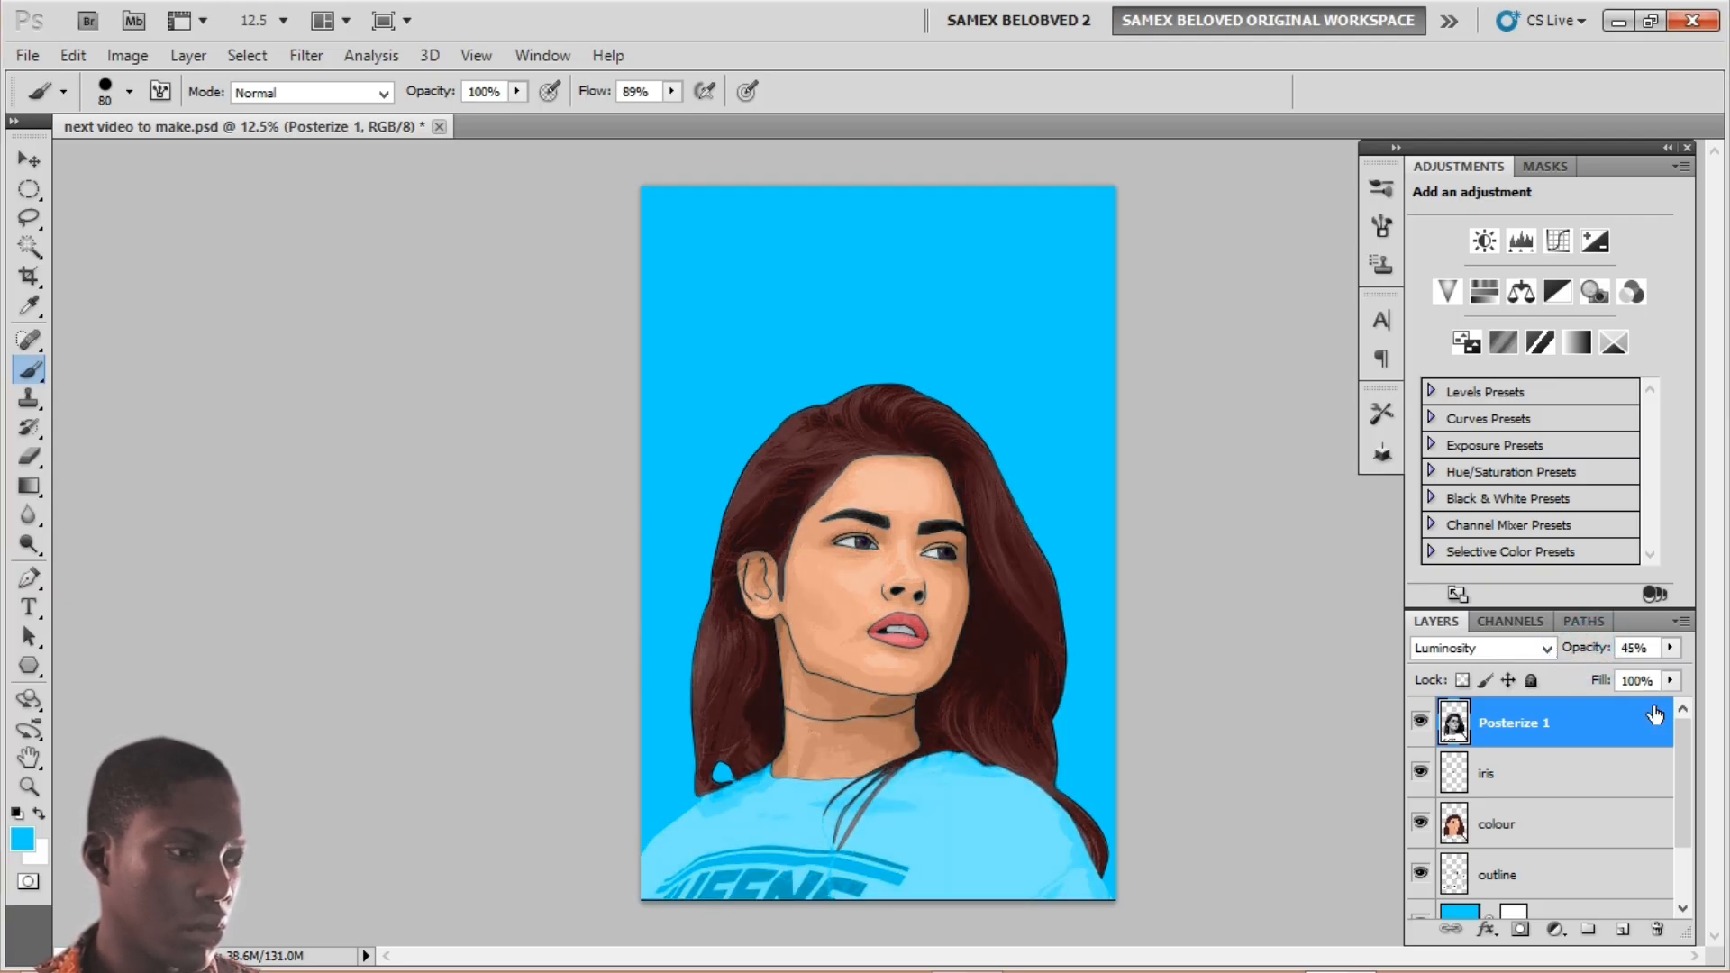
pyautogui.moveTo(1687, 759)
pyautogui.mouseDown()
pyautogui.moveTo(1686, 803)
pyautogui.moveTo(1681, 732)
pyautogui.mouseUp()
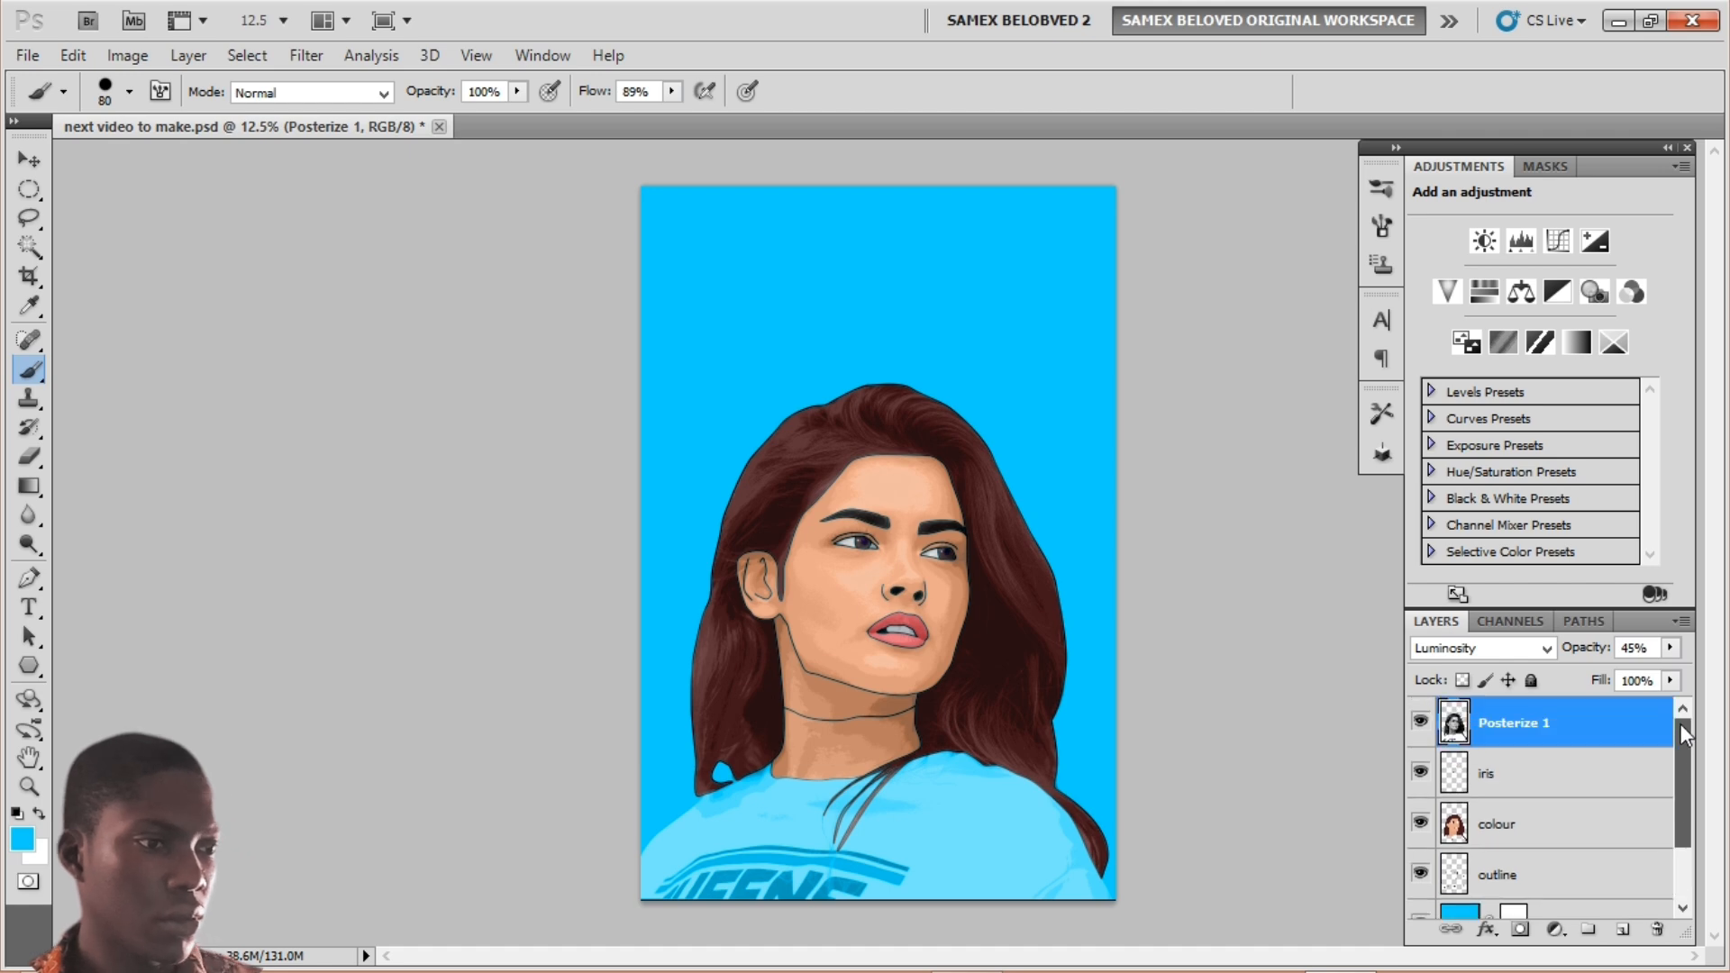
pyautogui.scroll(1, 958, 542)
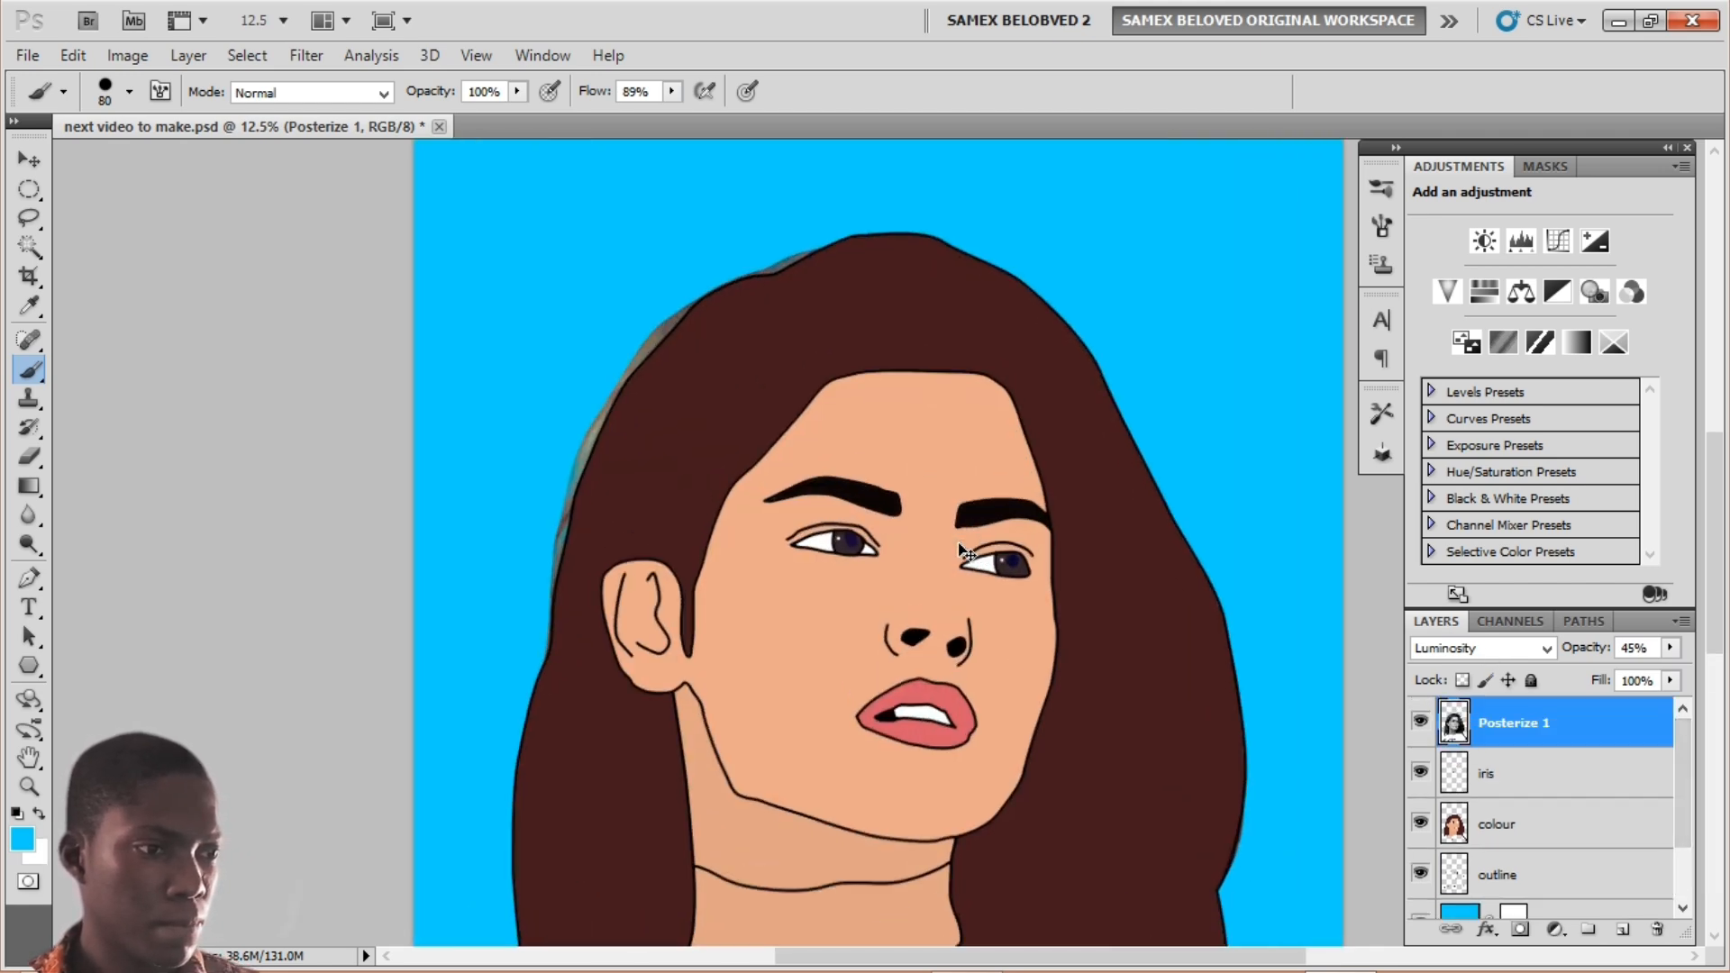
pyautogui.scroll(2, 959, 542)
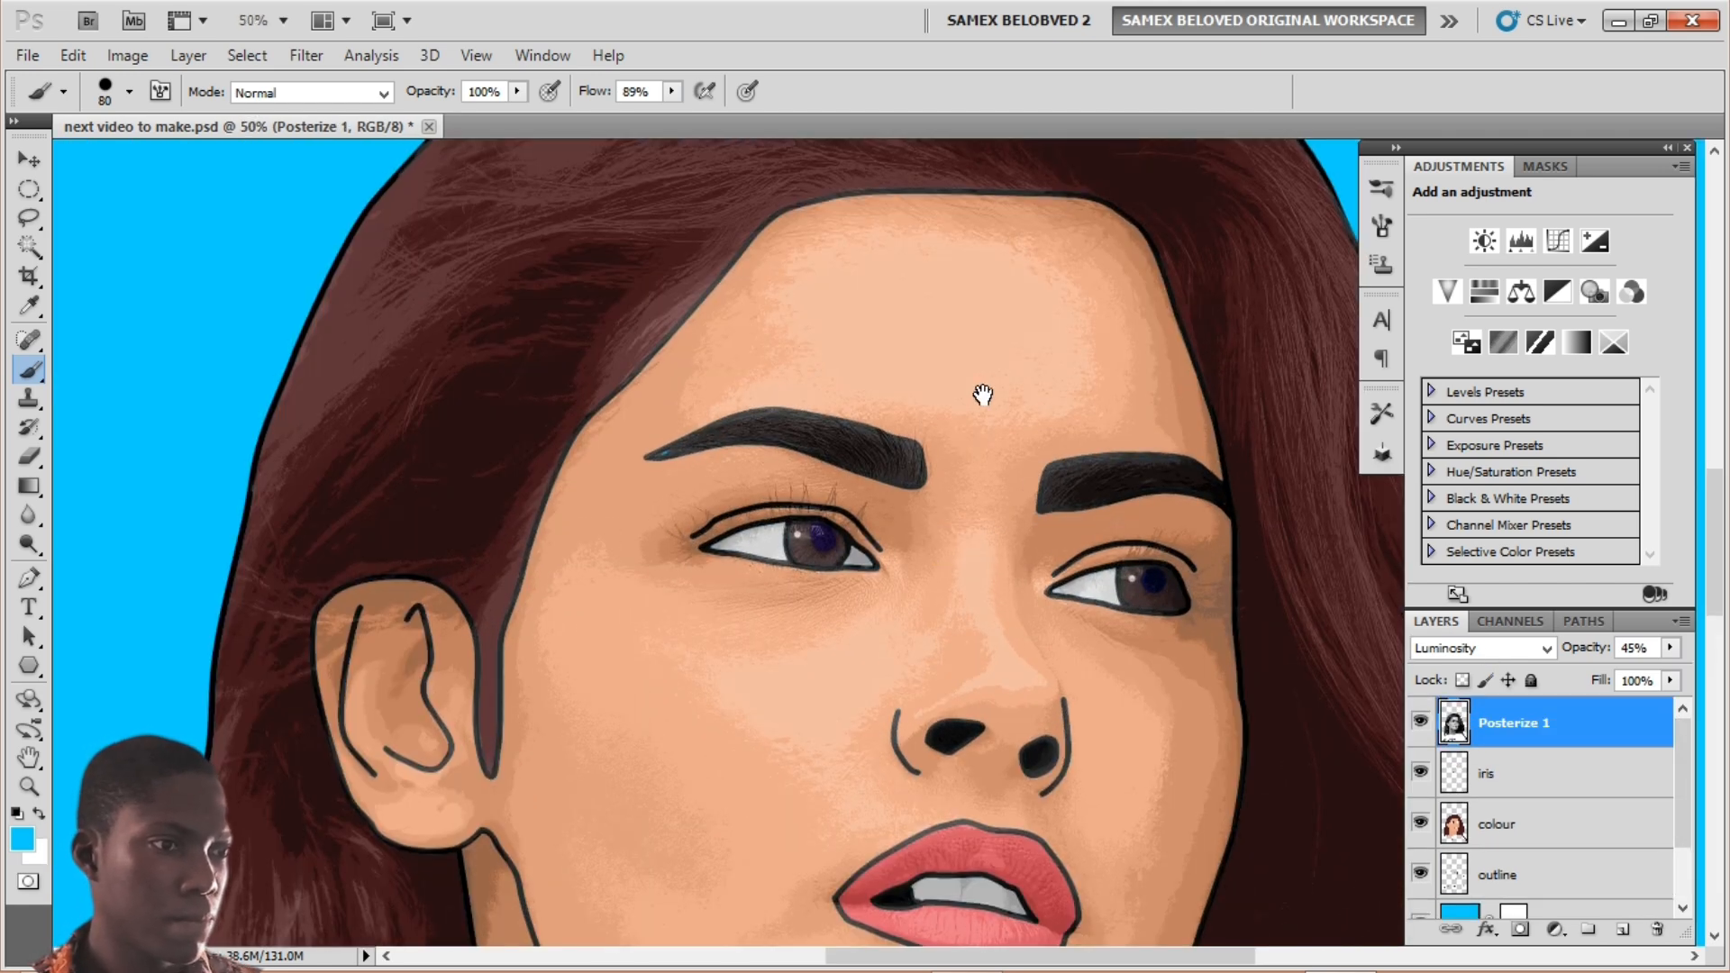
pyautogui.moveTo(982, 395); pyautogui.dragTo(814, 300)
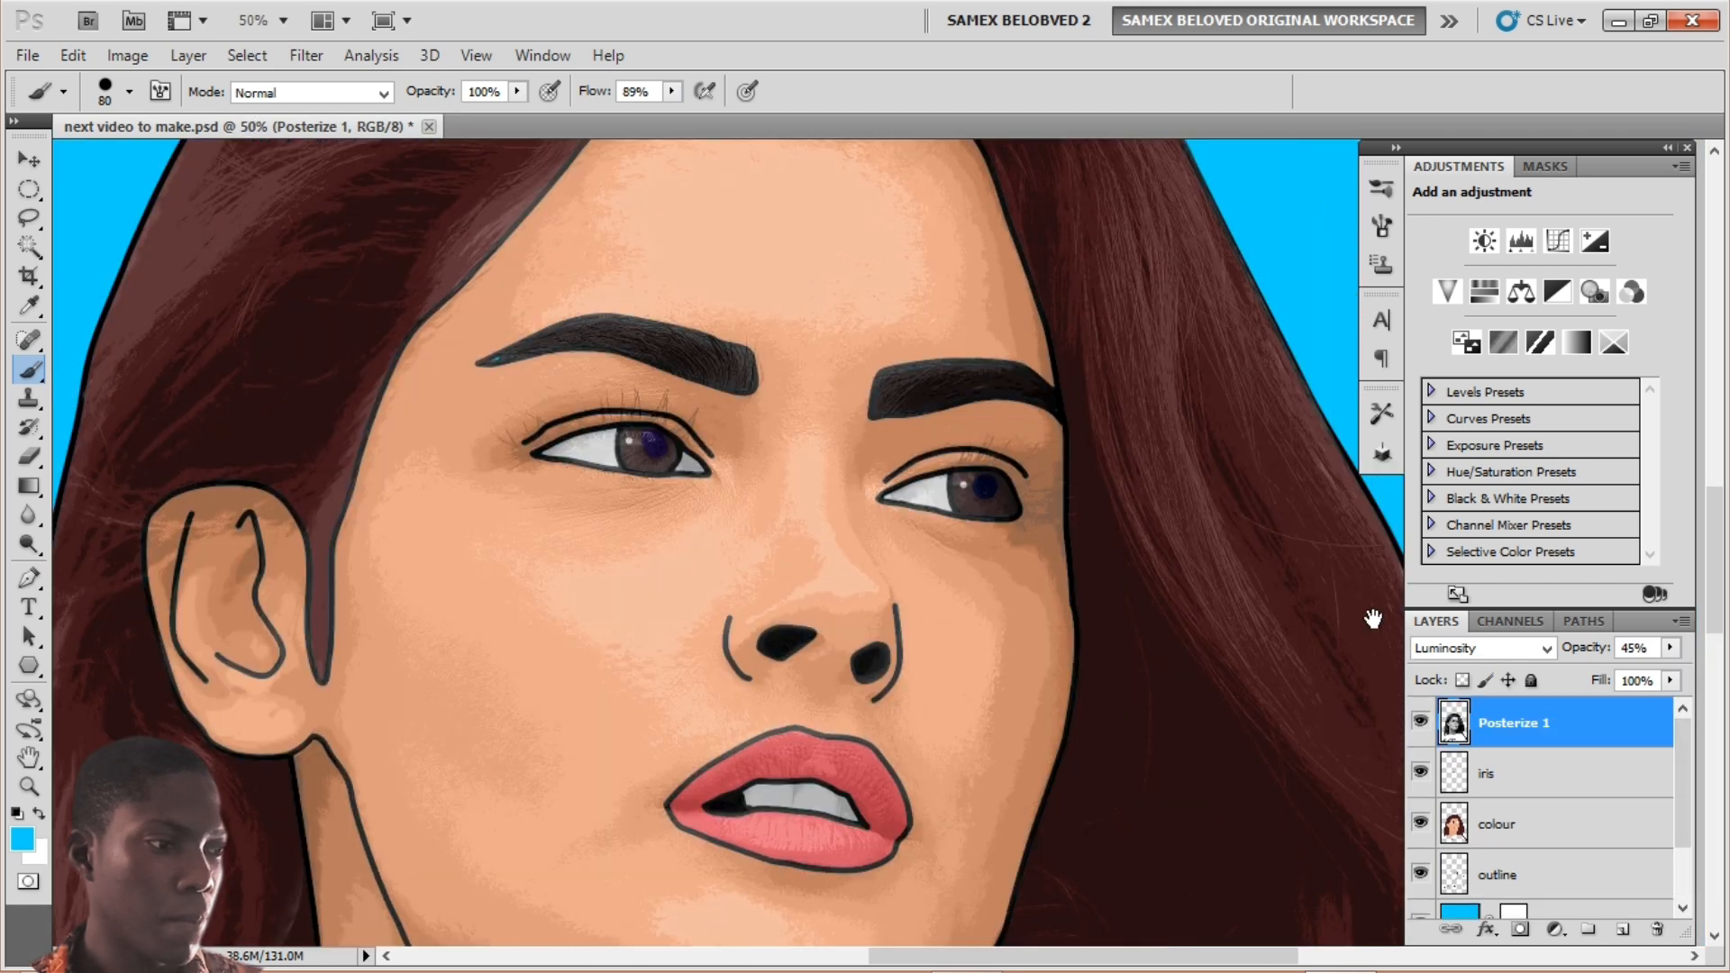
# Step: Move the outline layer to the top of the layer stack
pyautogui.click(1528, 879)
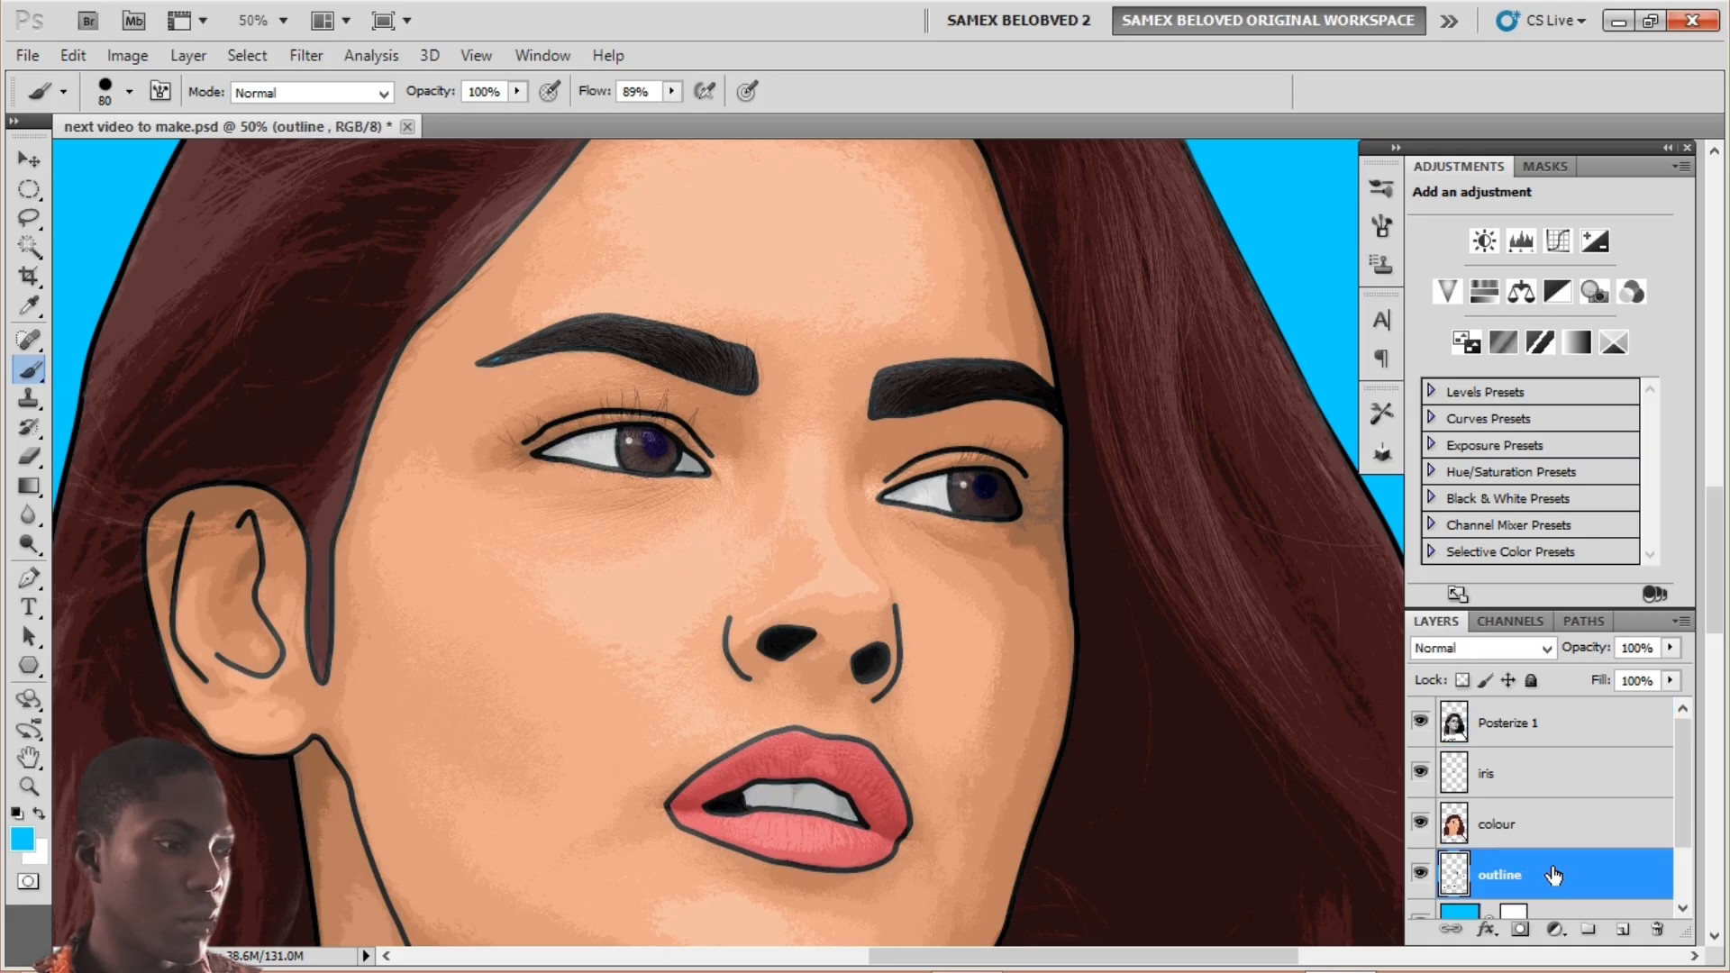
pyautogui.moveTo(1552, 876); pyautogui.dragTo(1559, 711)
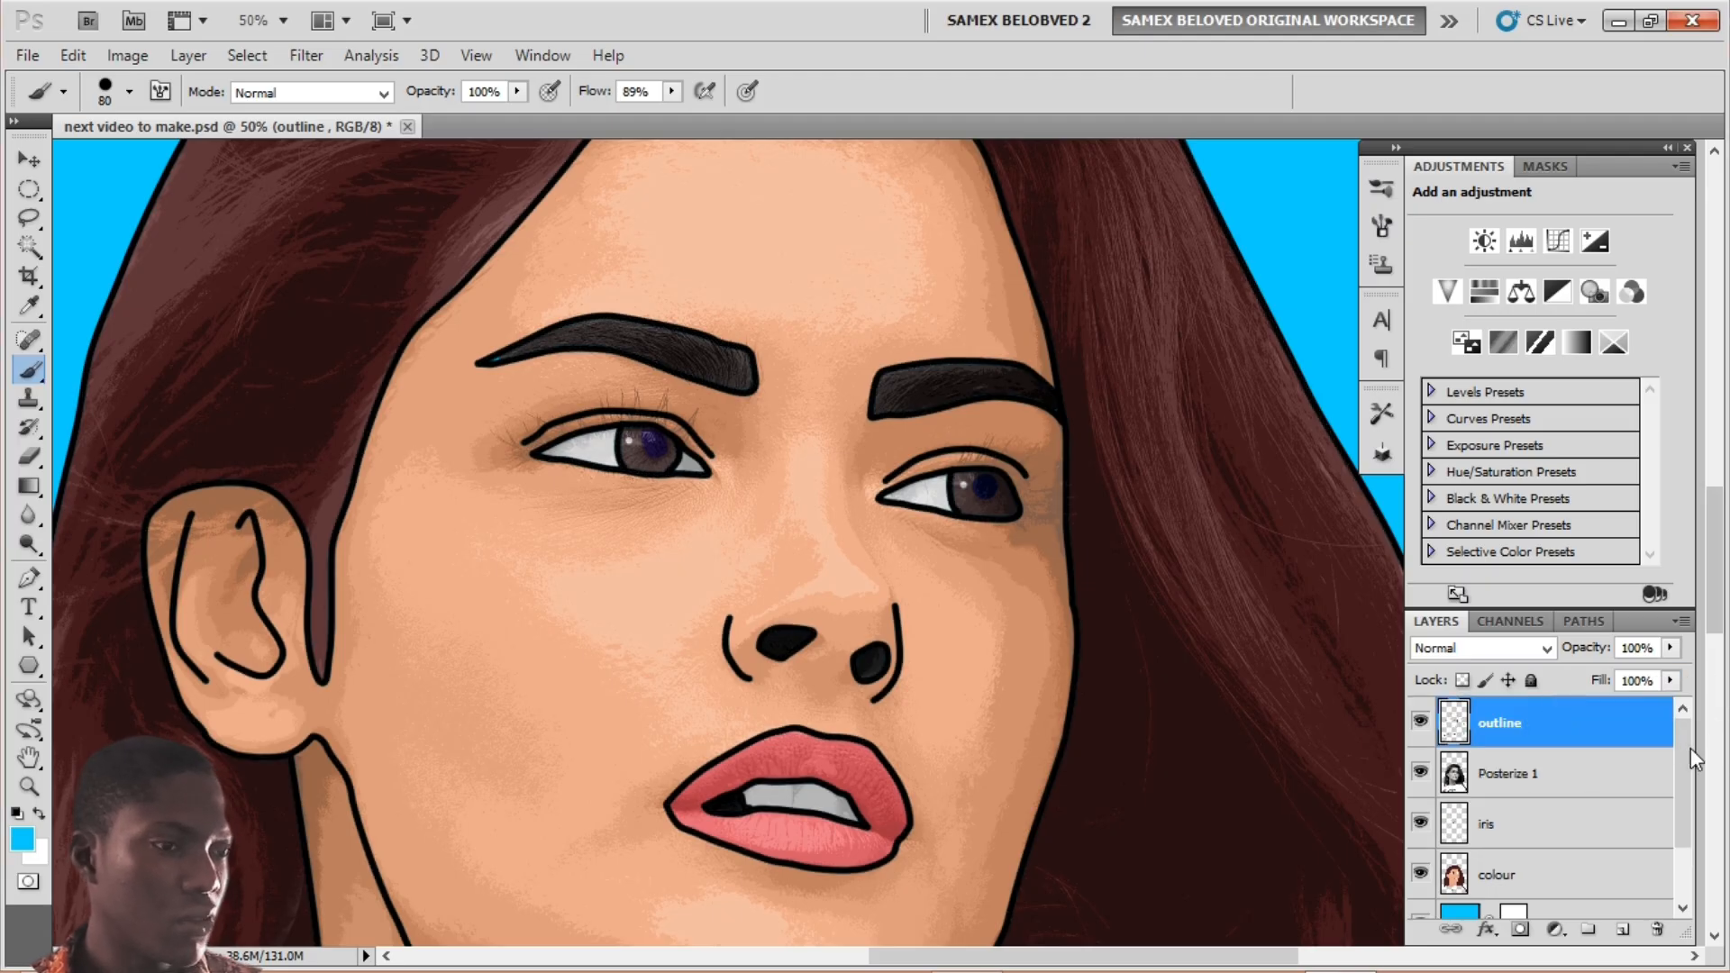
pyautogui.hotkey('ctrl', '-')
pyautogui.hotkey('ctrl', '-')
pyautogui.hotkey('ctrl', '-')
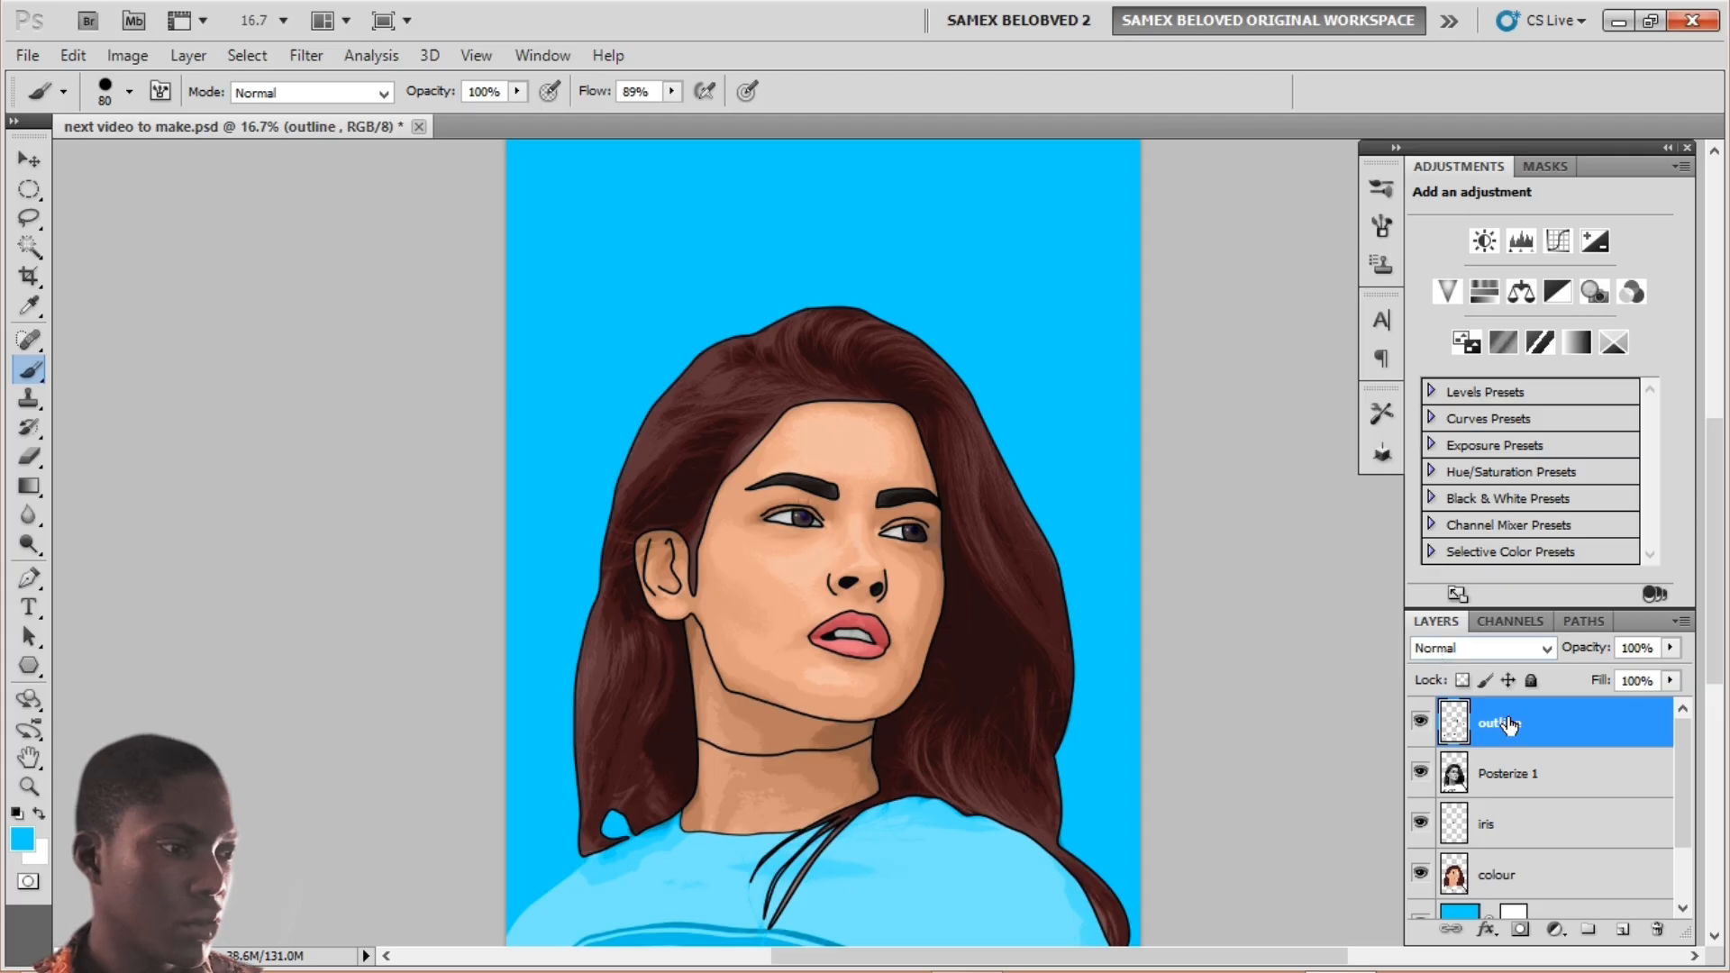
# Step: Set the Posterize 1 layer to 30% opacity and 71% fill
pyautogui.click(1523, 774)
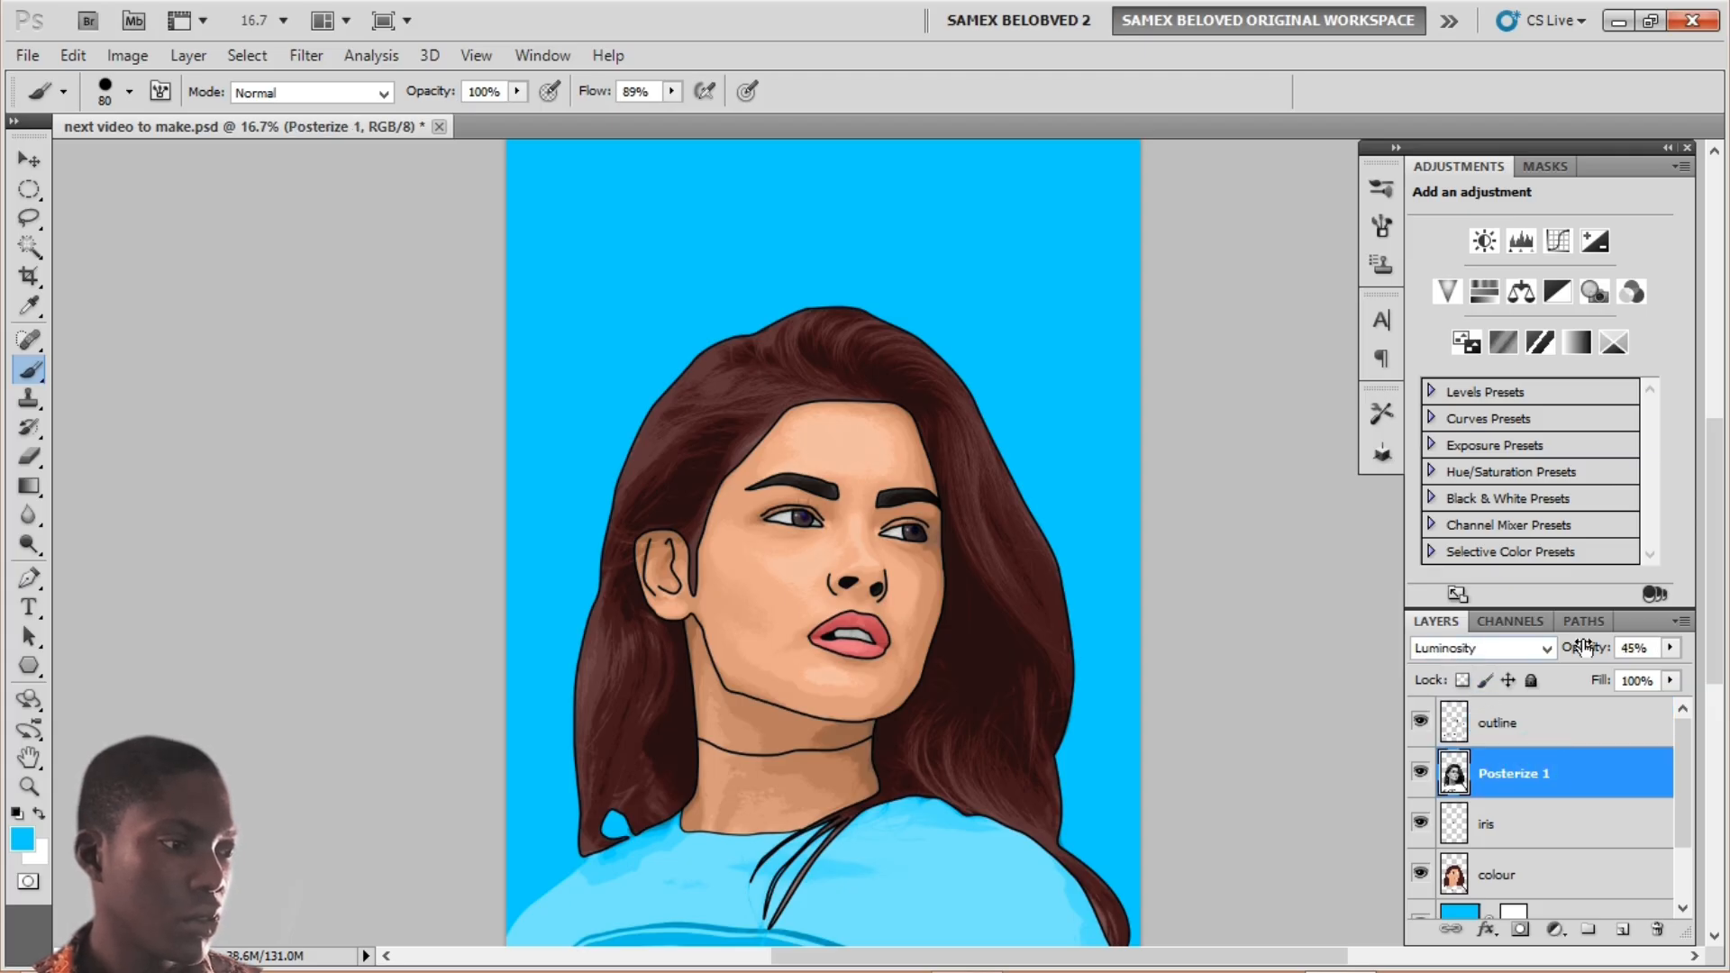
pyautogui.doubleClick(1655, 649)
pyautogui.write('30')
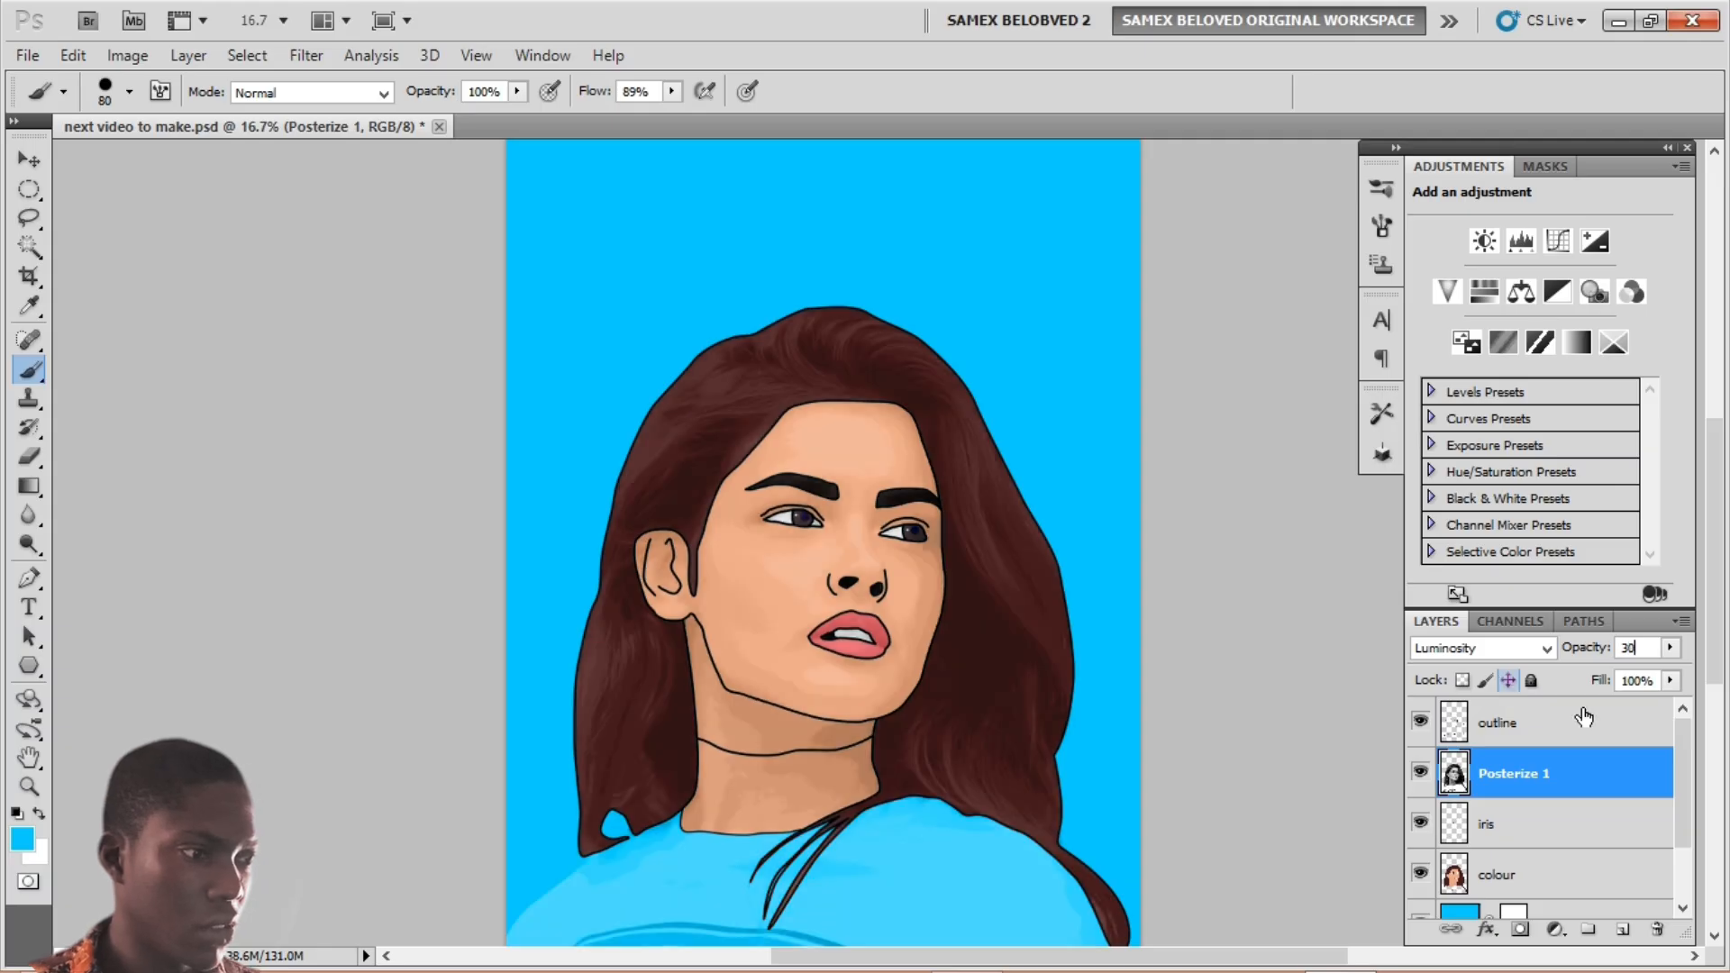
pyautogui.doubleClick(1659, 685)
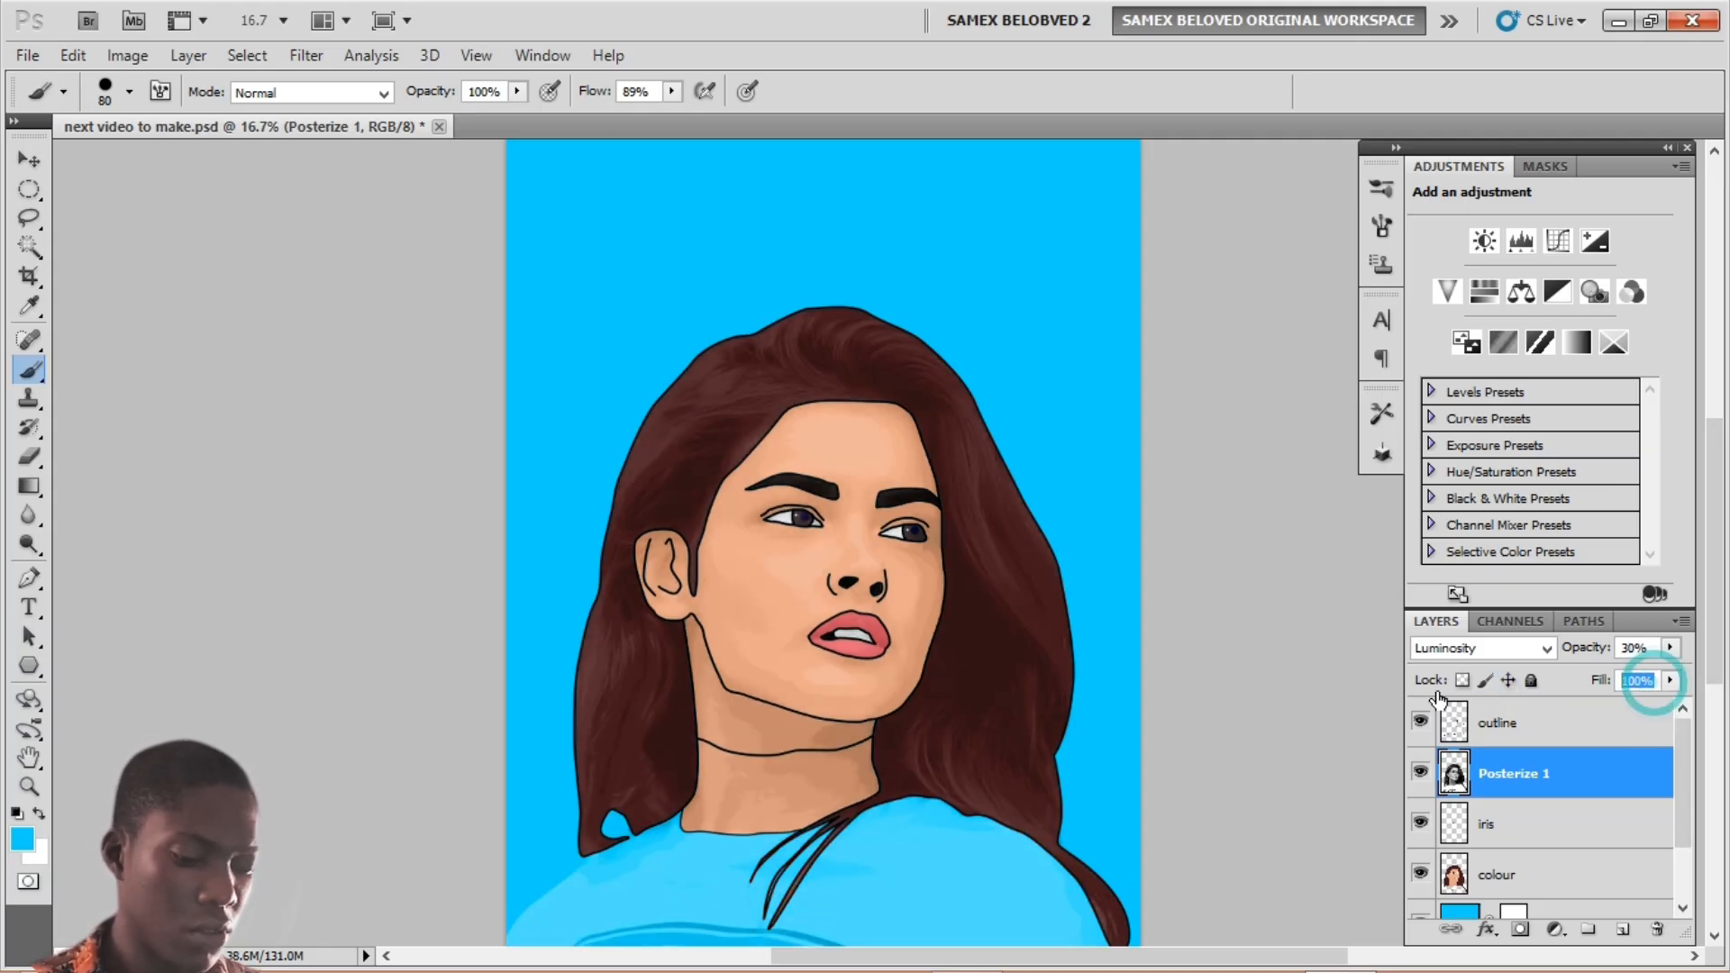
pyautogui.write('71')
pyautogui.press('Return')
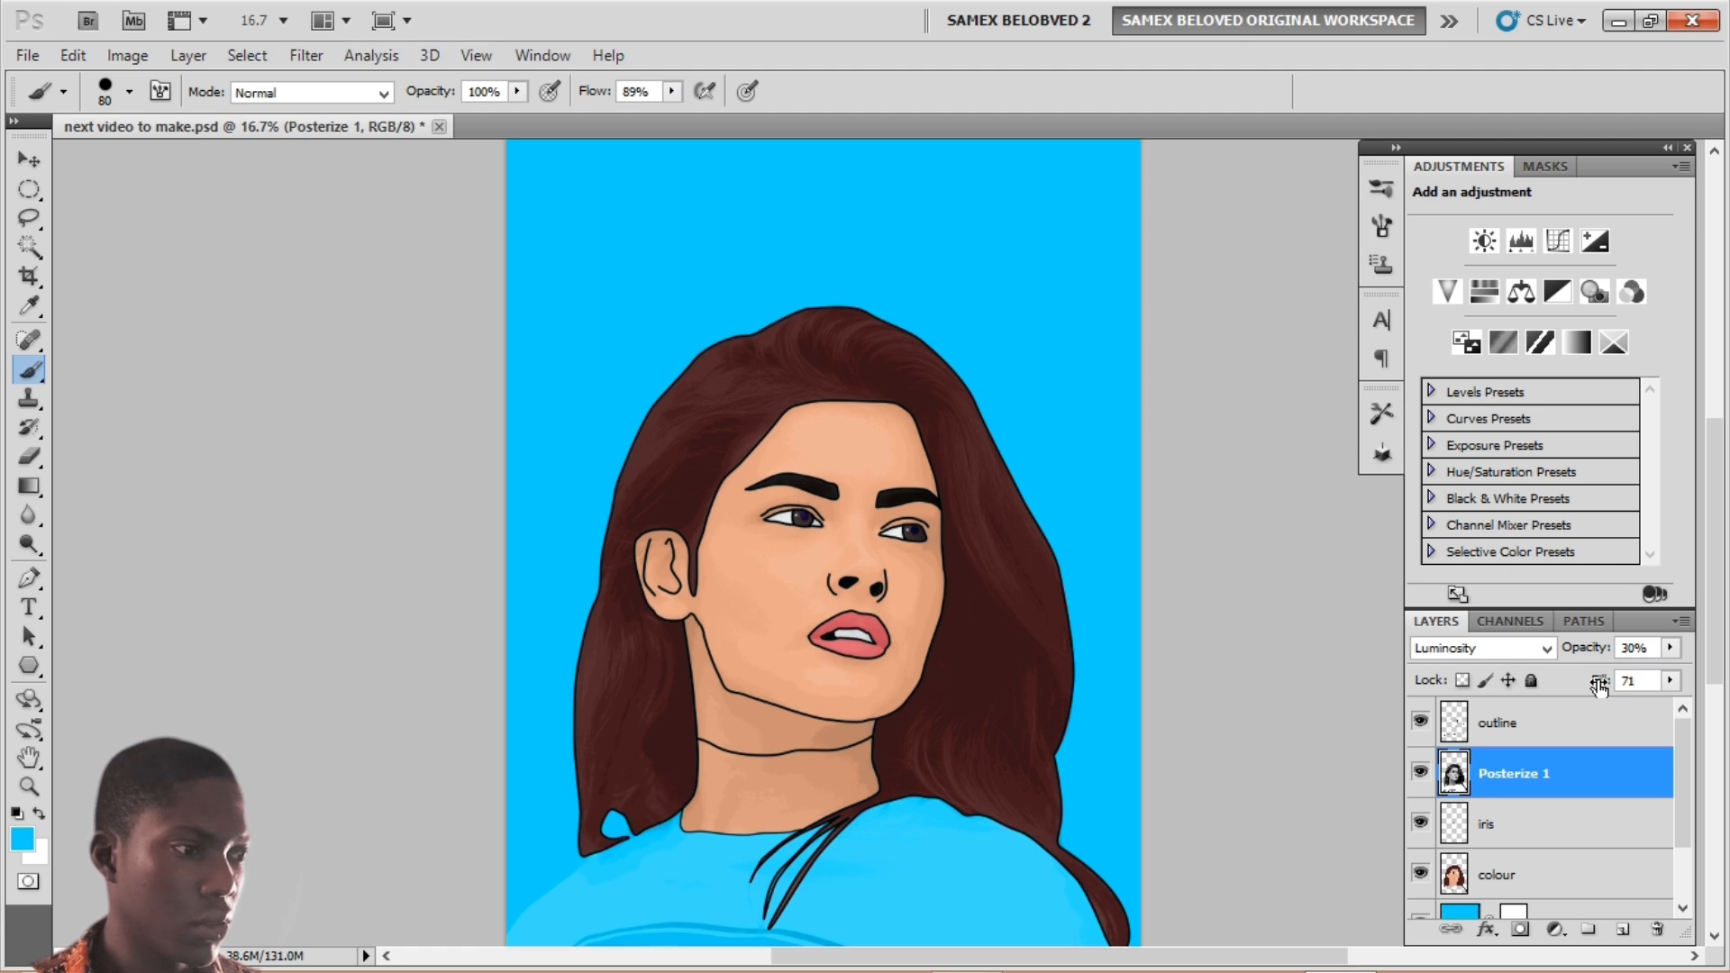
pyautogui.click(1564, 724)
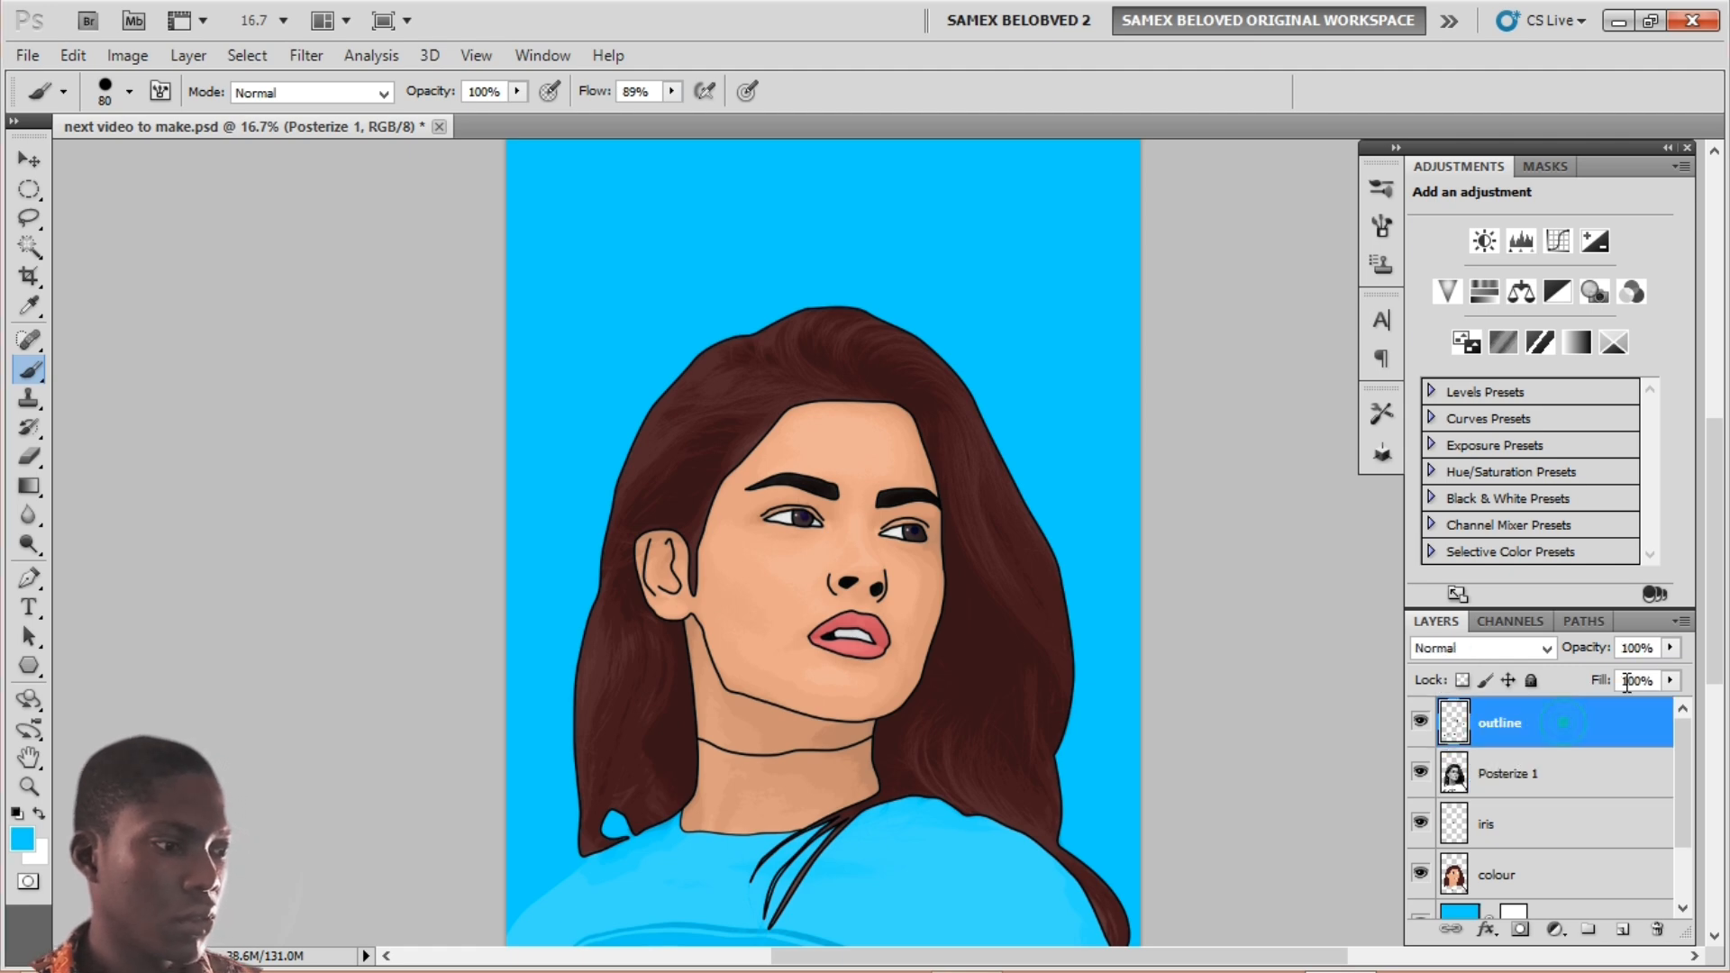
# Step: Add a Curves adjustment that brightens the highlights and a Hue/Saturation adjustment that raises saturation
pyautogui.click(1557, 929)
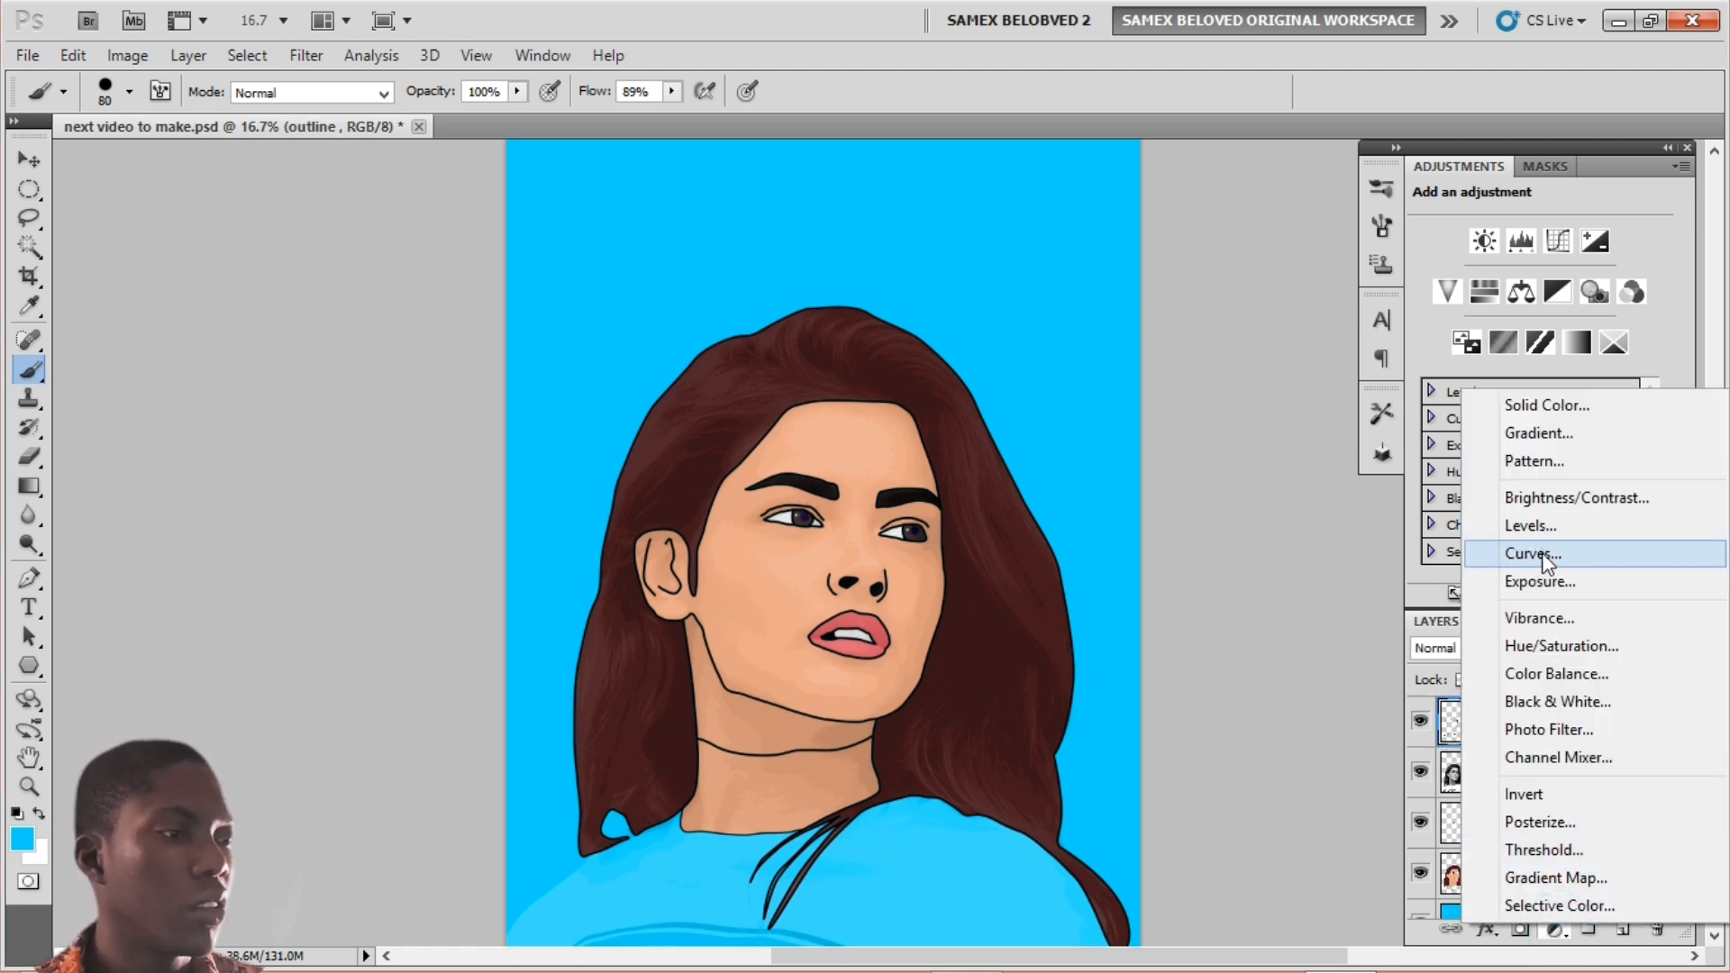
pyautogui.click(1546, 553)
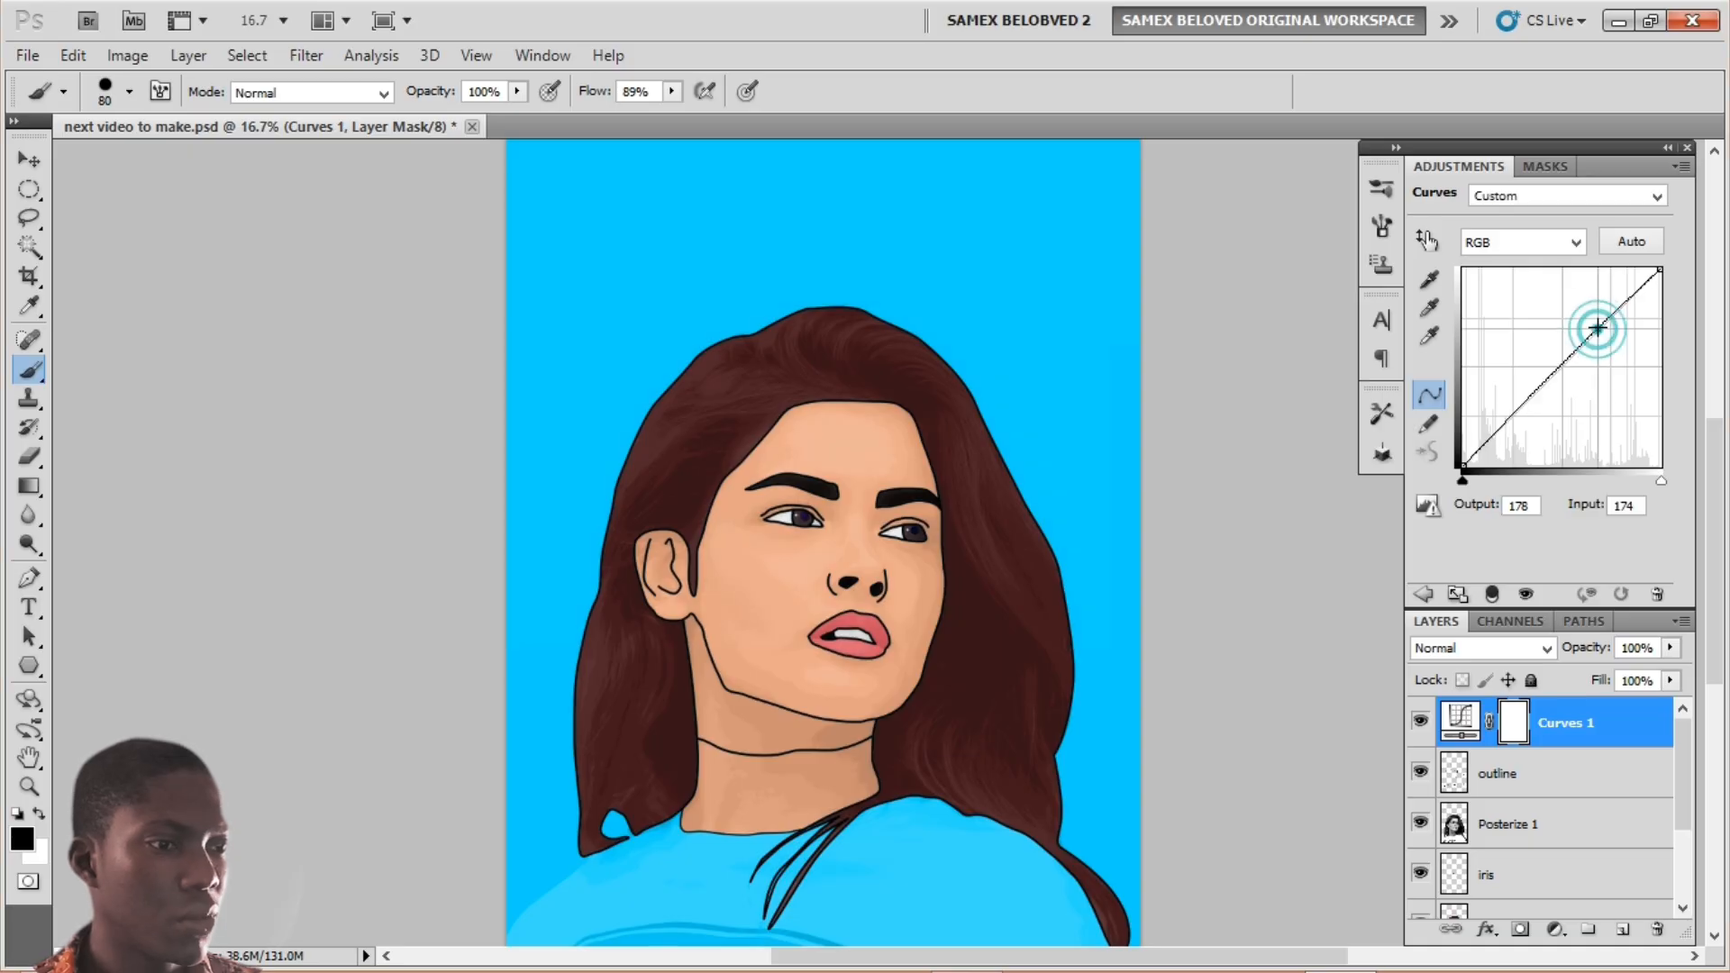
pyautogui.moveTo(1599, 333); pyautogui.dragTo(1593, 322)
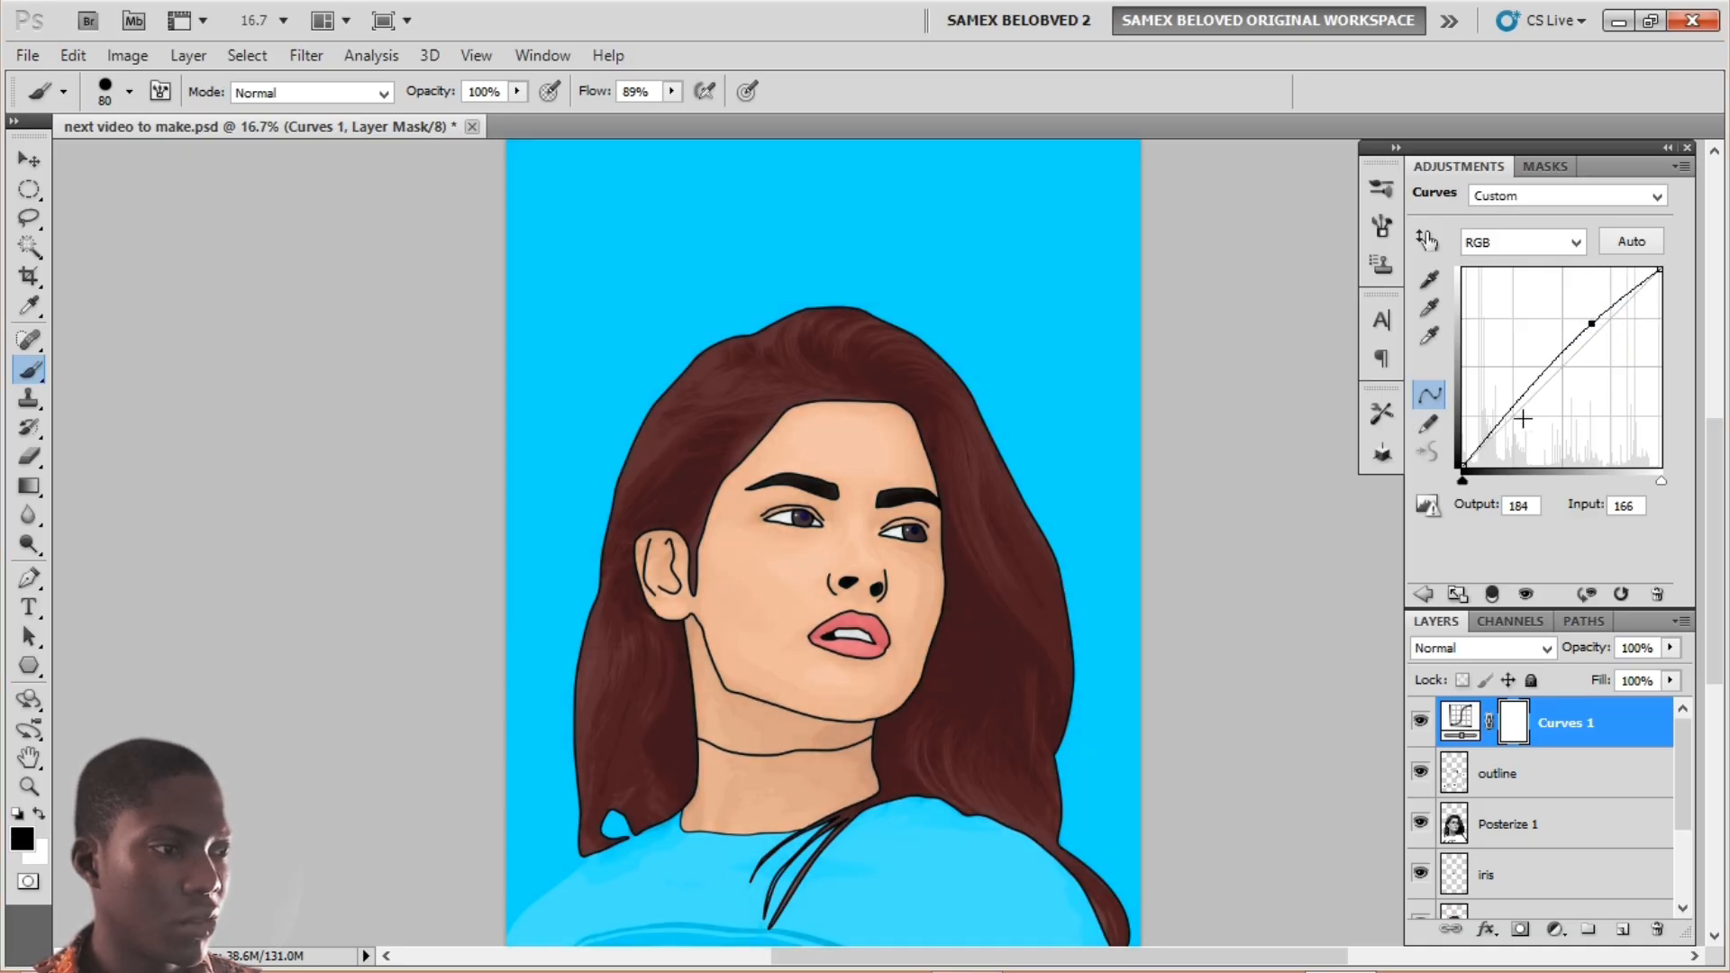
pyautogui.moveTo(1513, 413); pyautogui.dragTo(1510, 417)
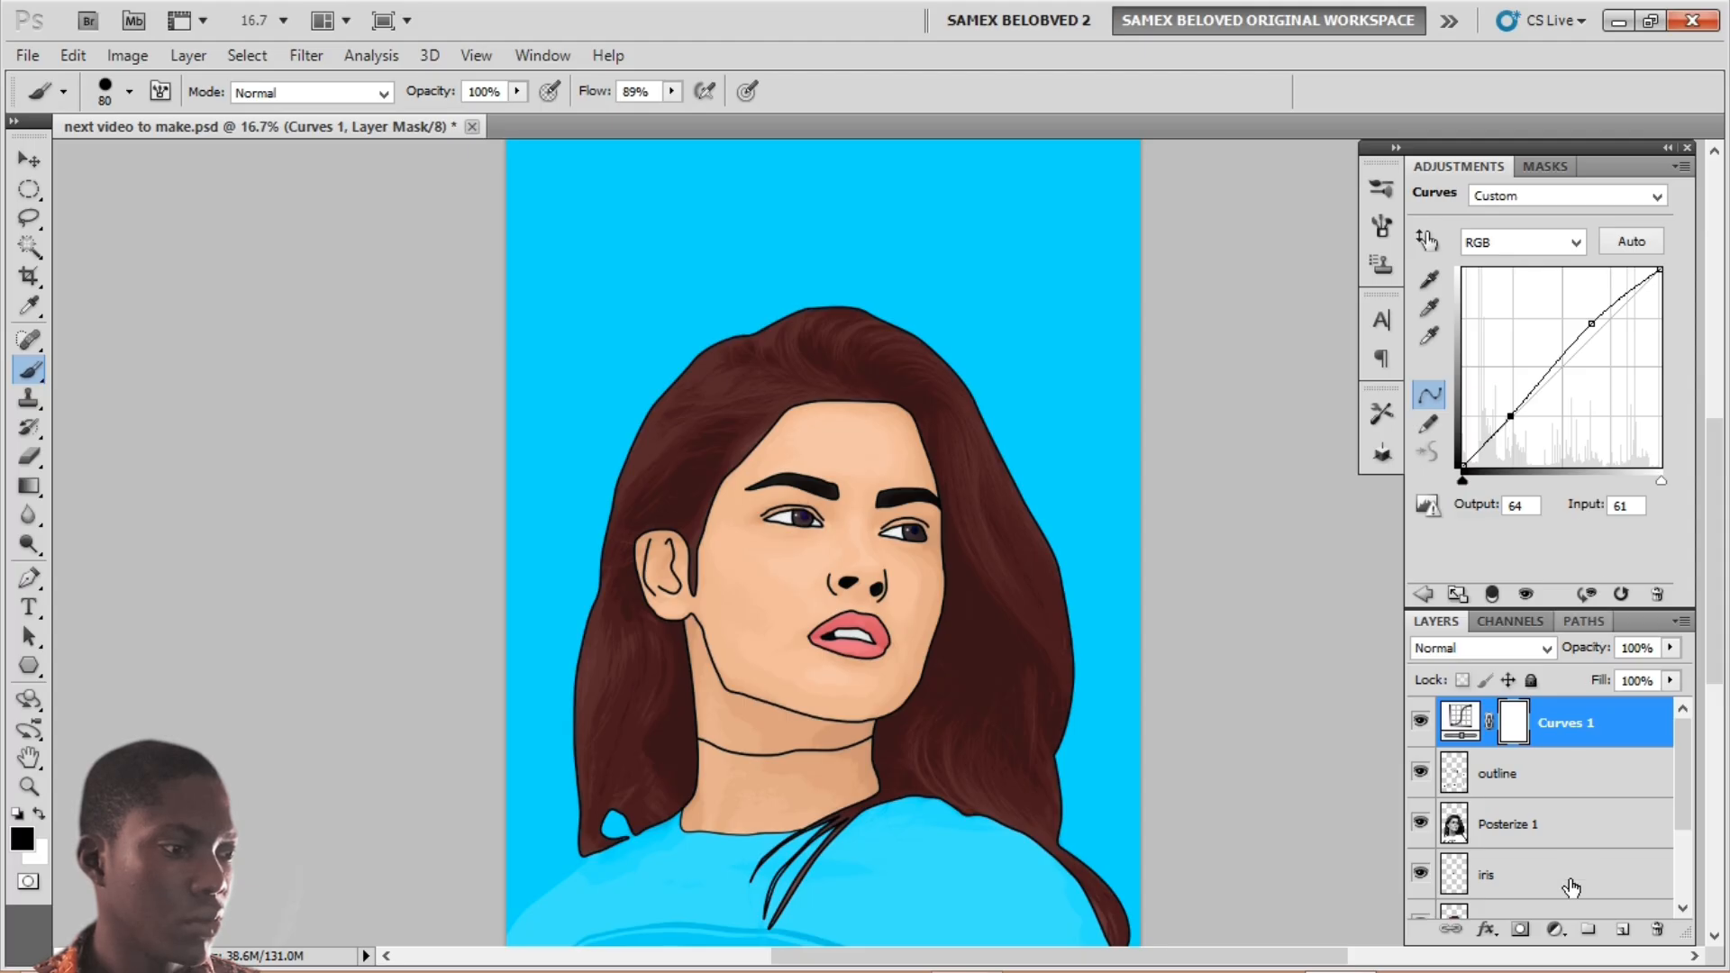
pyautogui.click(1554, 929)
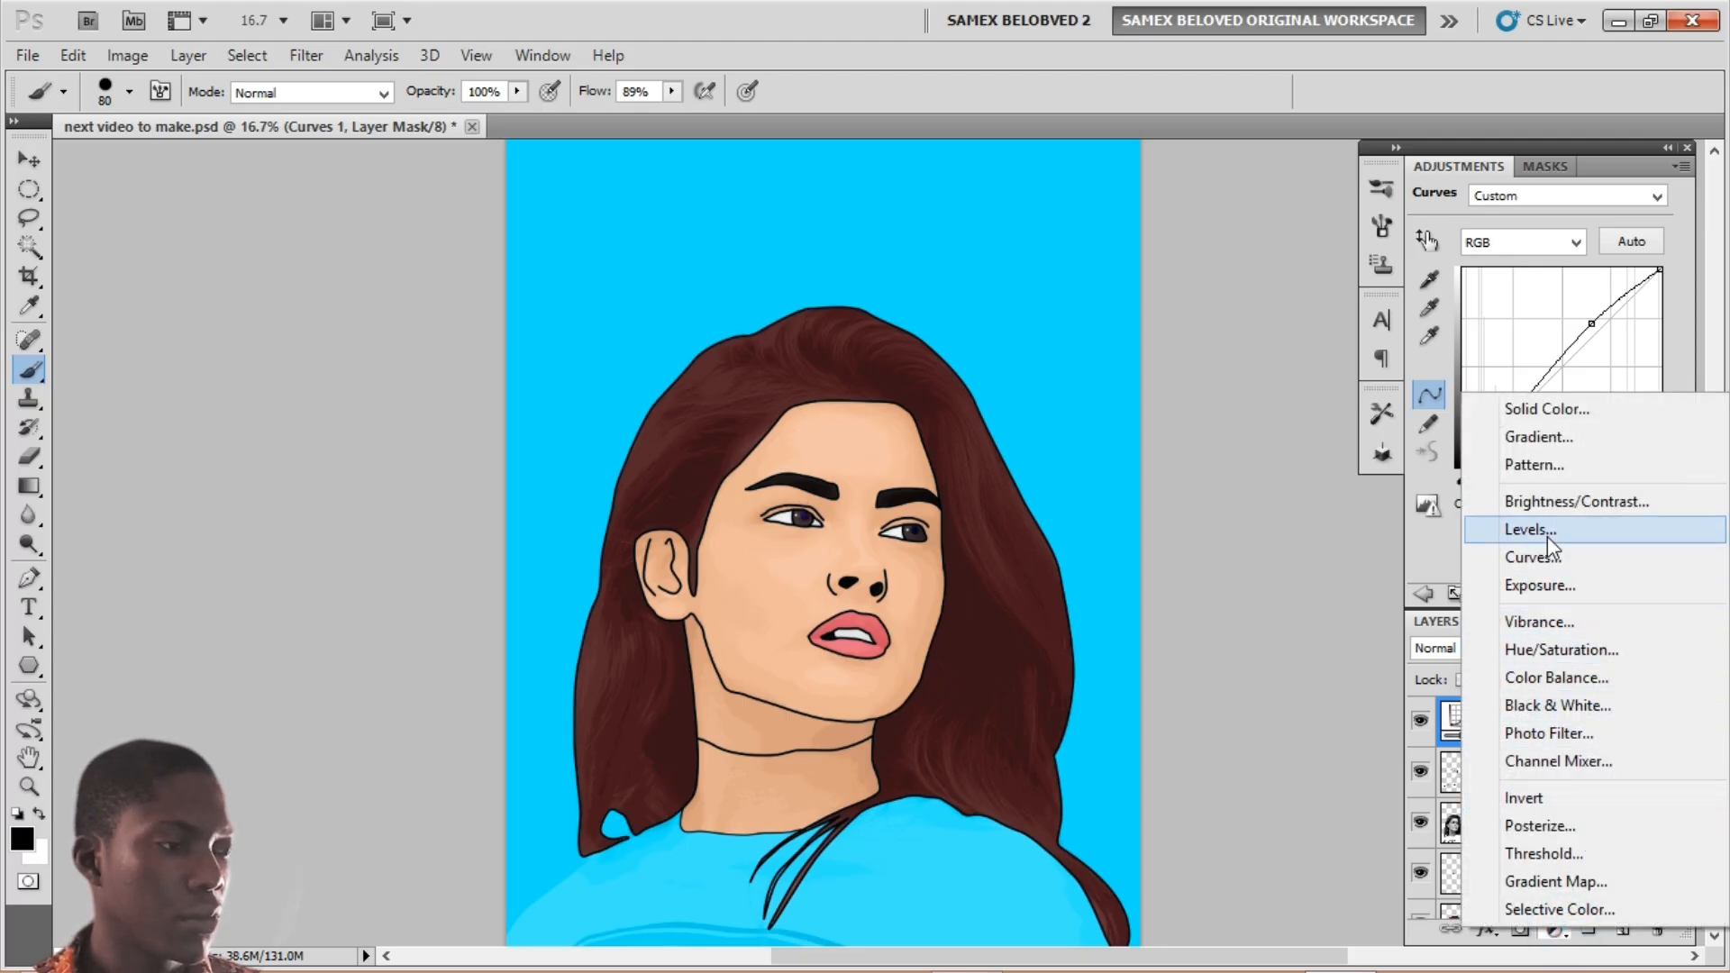
pyautogui.click(1533, 649)
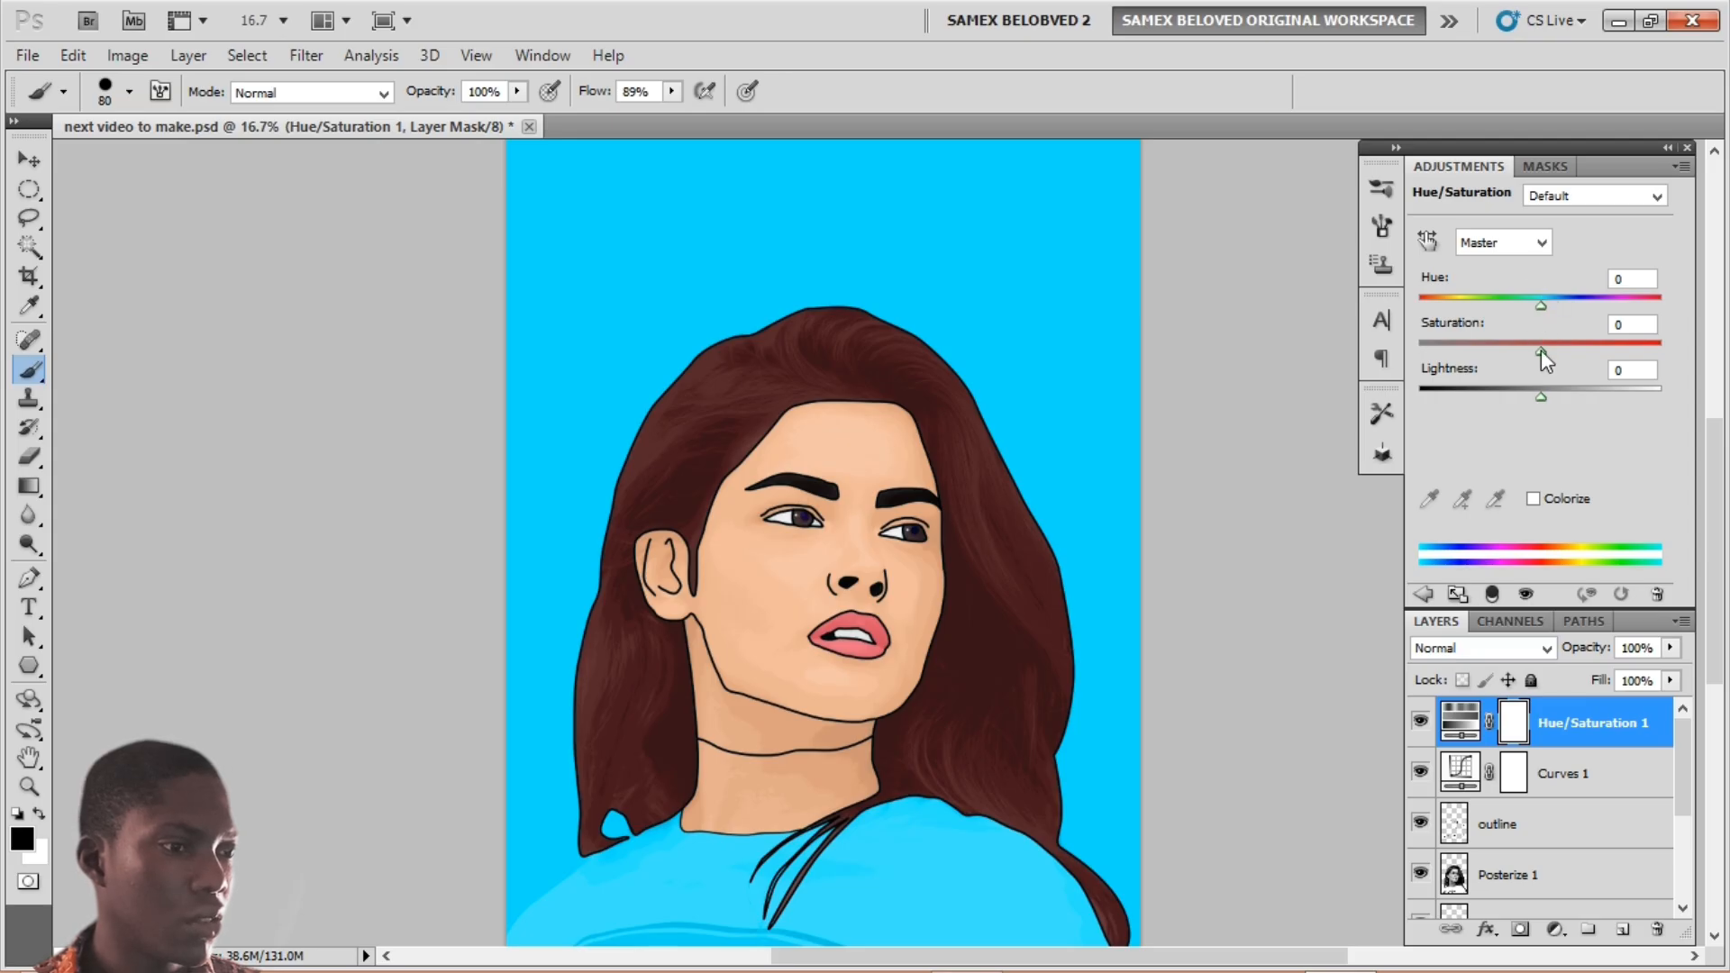
pyautogui.moveTo(1541, 350); pyautogui.dragTo(1560, 353)
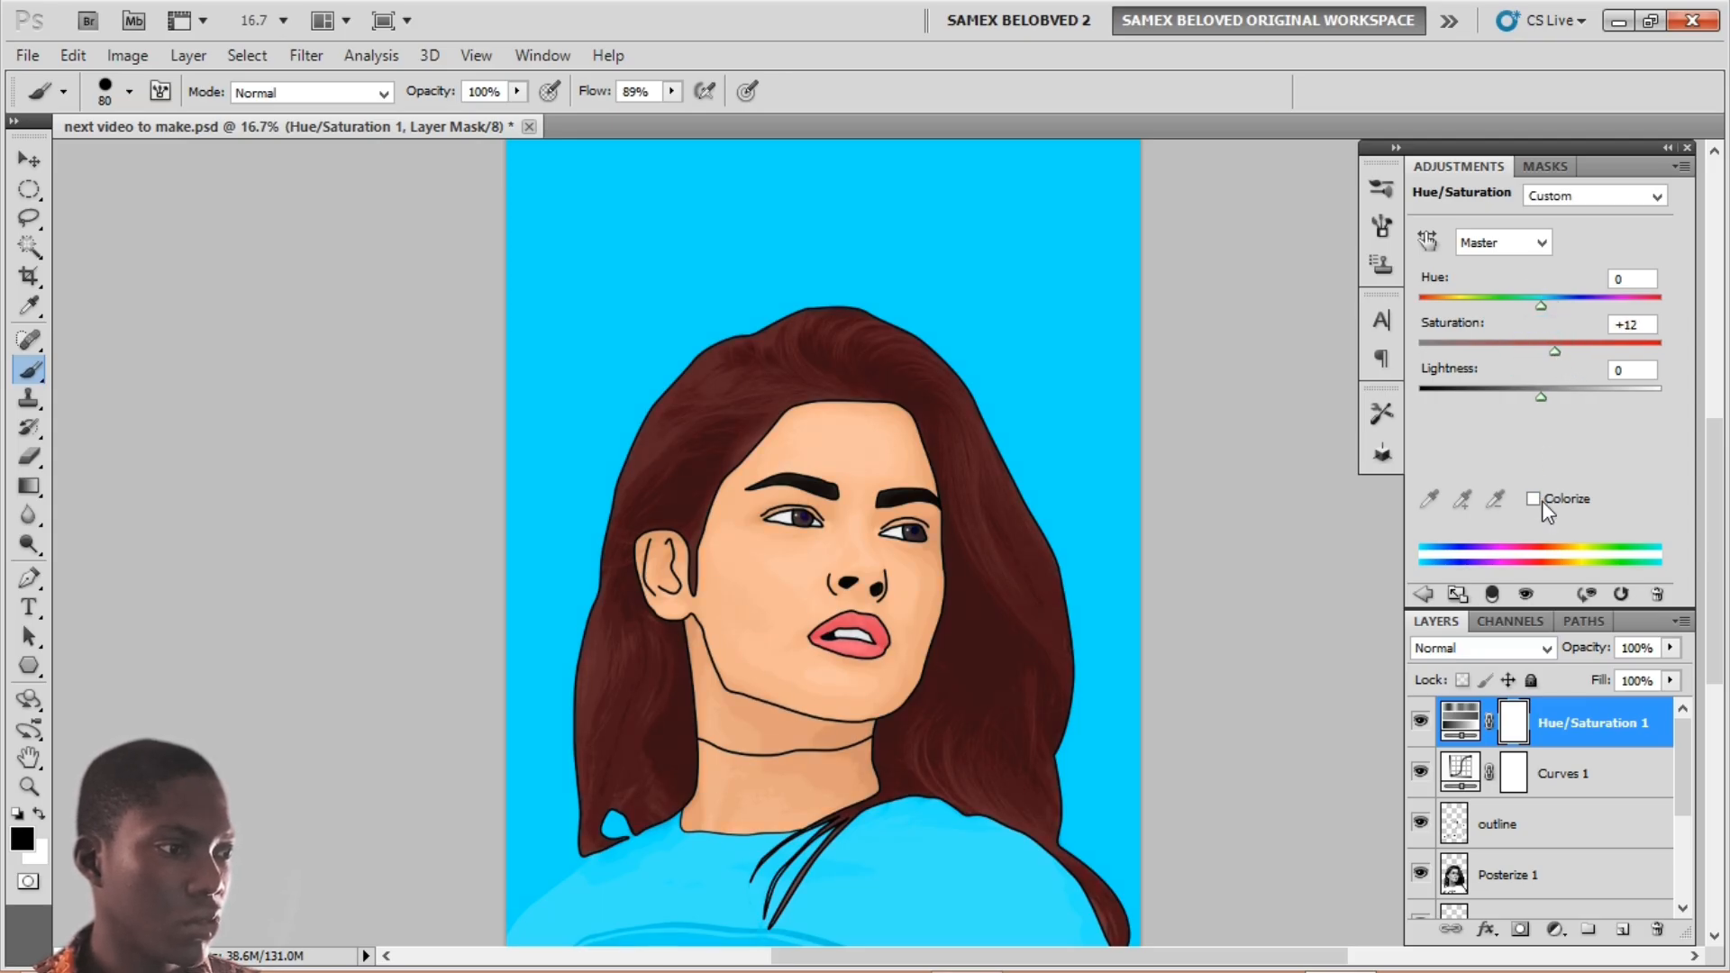
# Step: Change the Posterize 1 layer to 50% opacity and 80% fill, then zoom out
pyautogui.click(1557, 775)
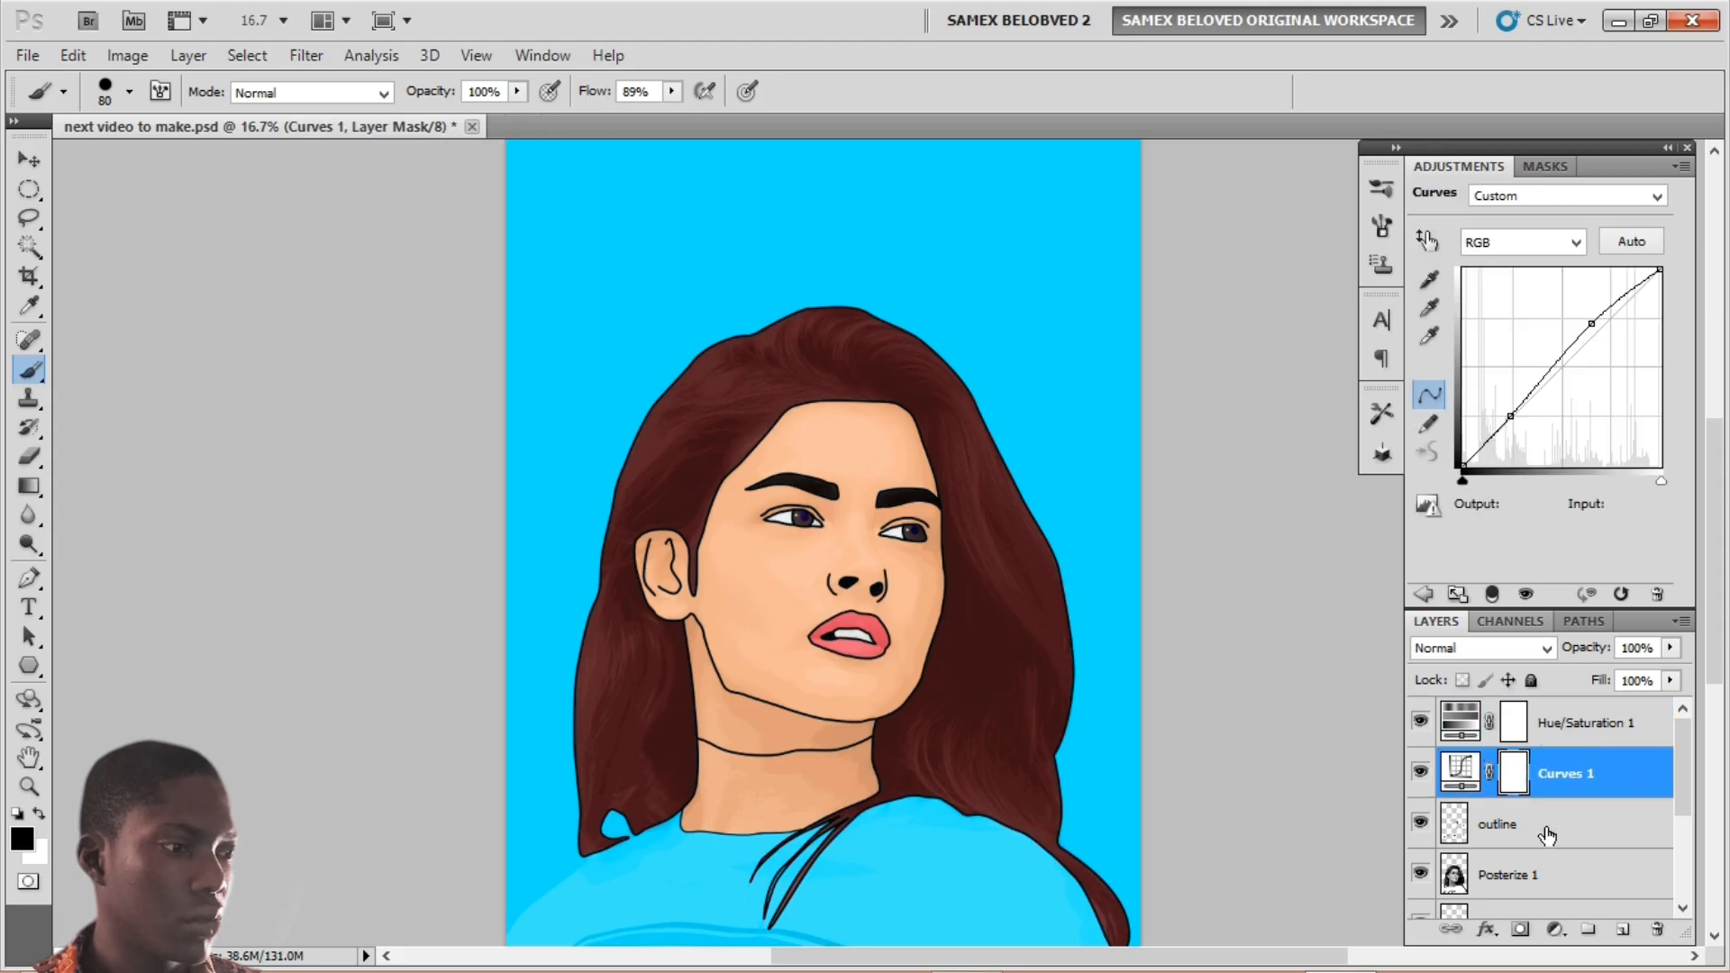
pyautogui.click(1559, 820)
pyautogui.click(1548, 873)
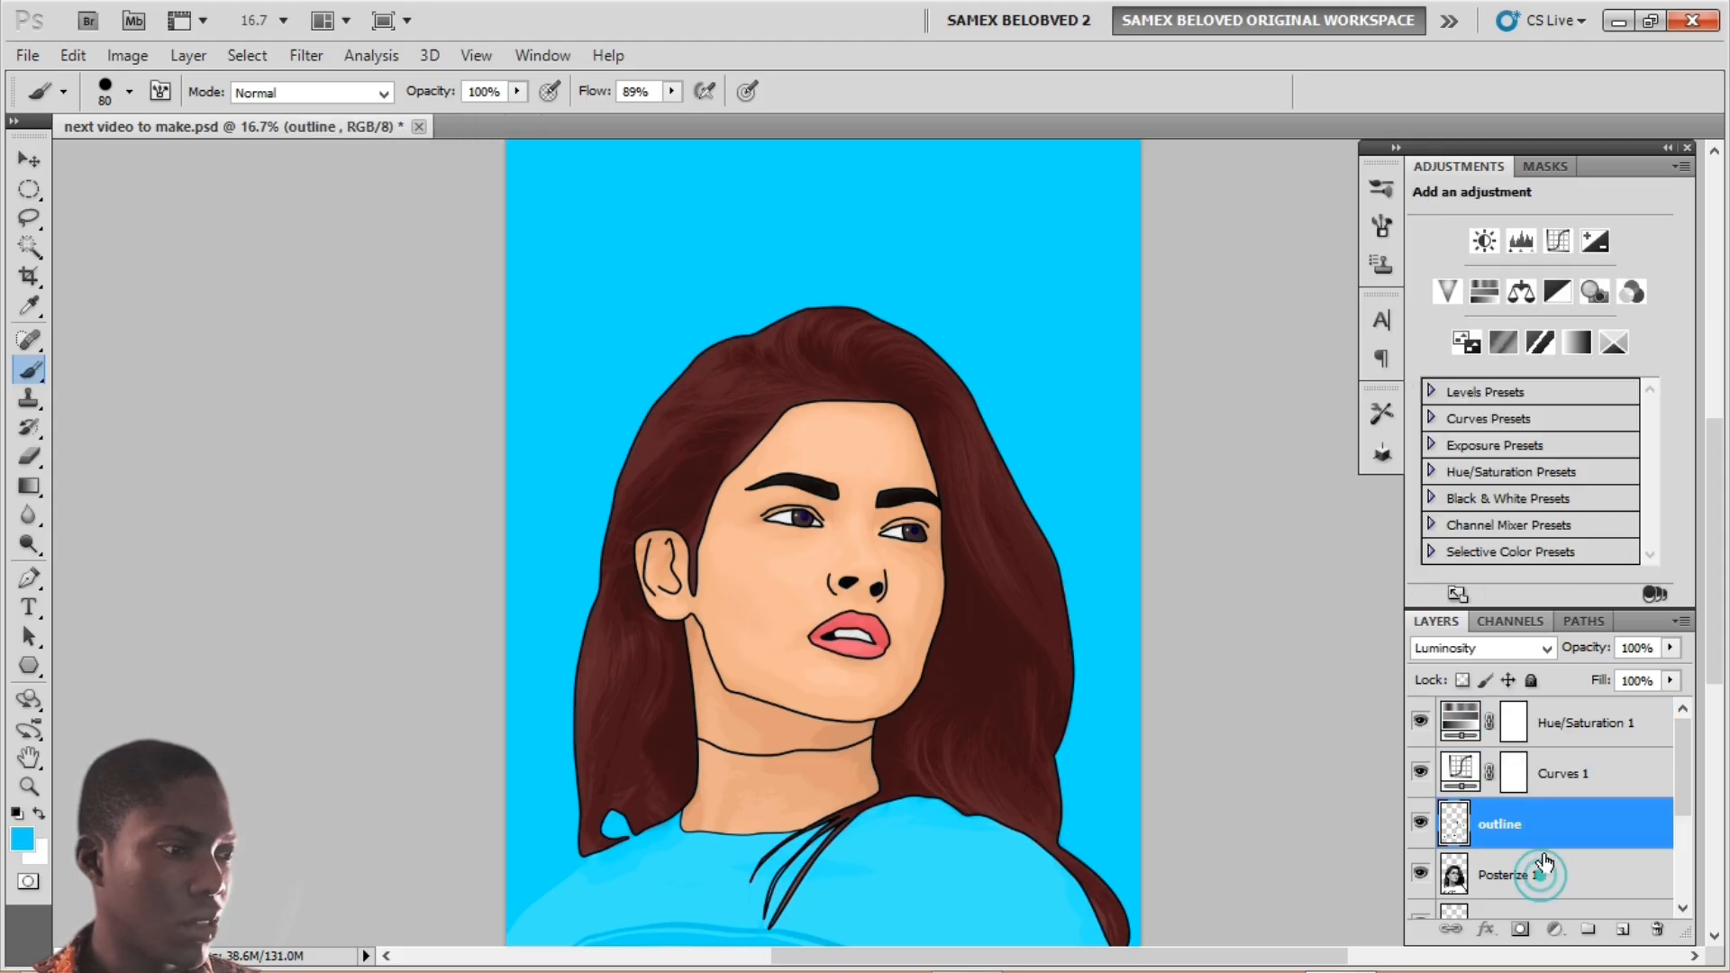
pyautogui.click(1591, 636)
pyautogui.write('50')
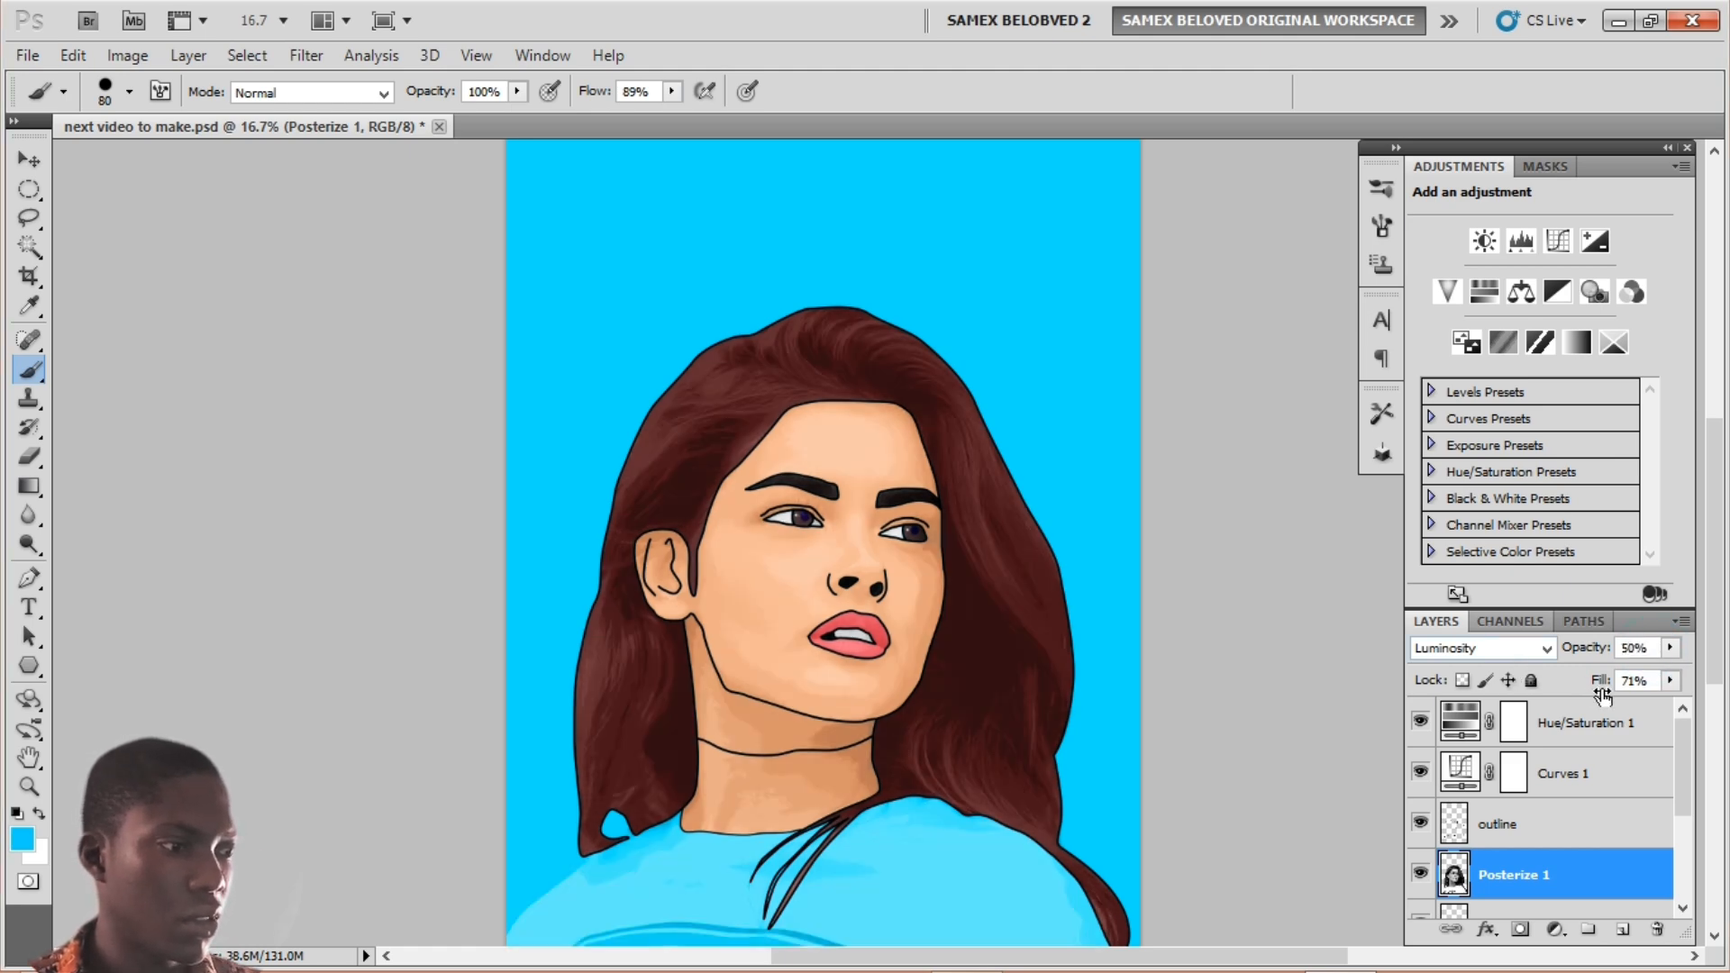
pyautogui.click(1635, 680)
pyautogui.write('80')
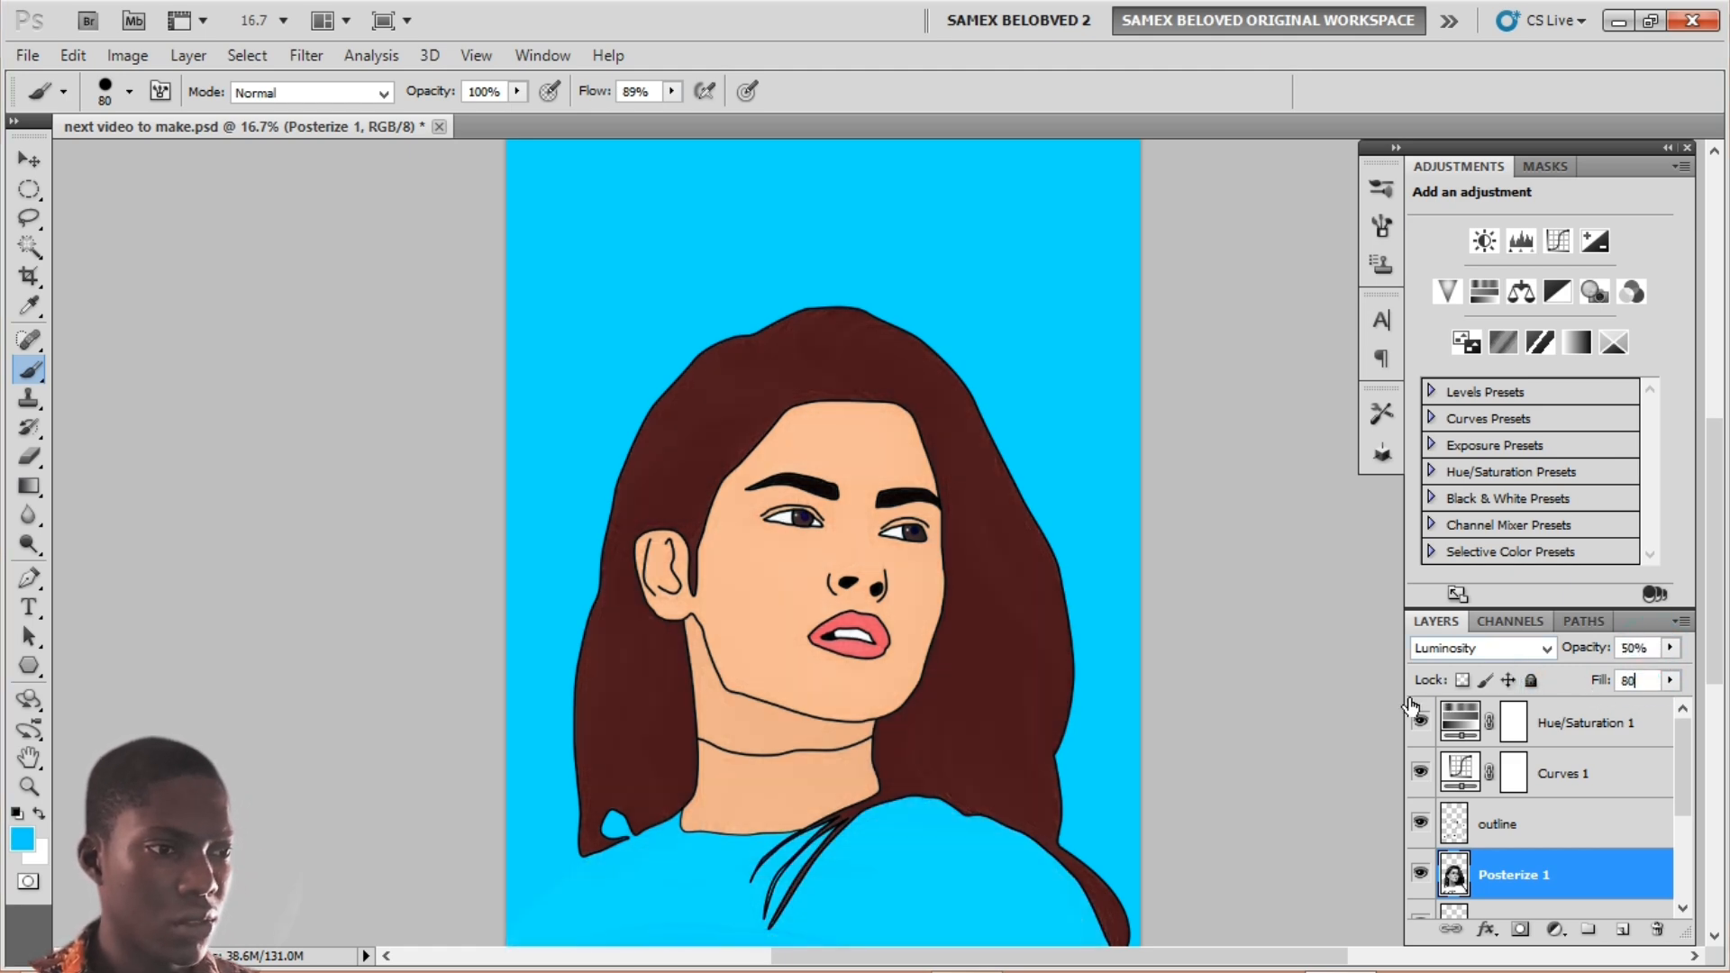
pyautogui.press('Return')
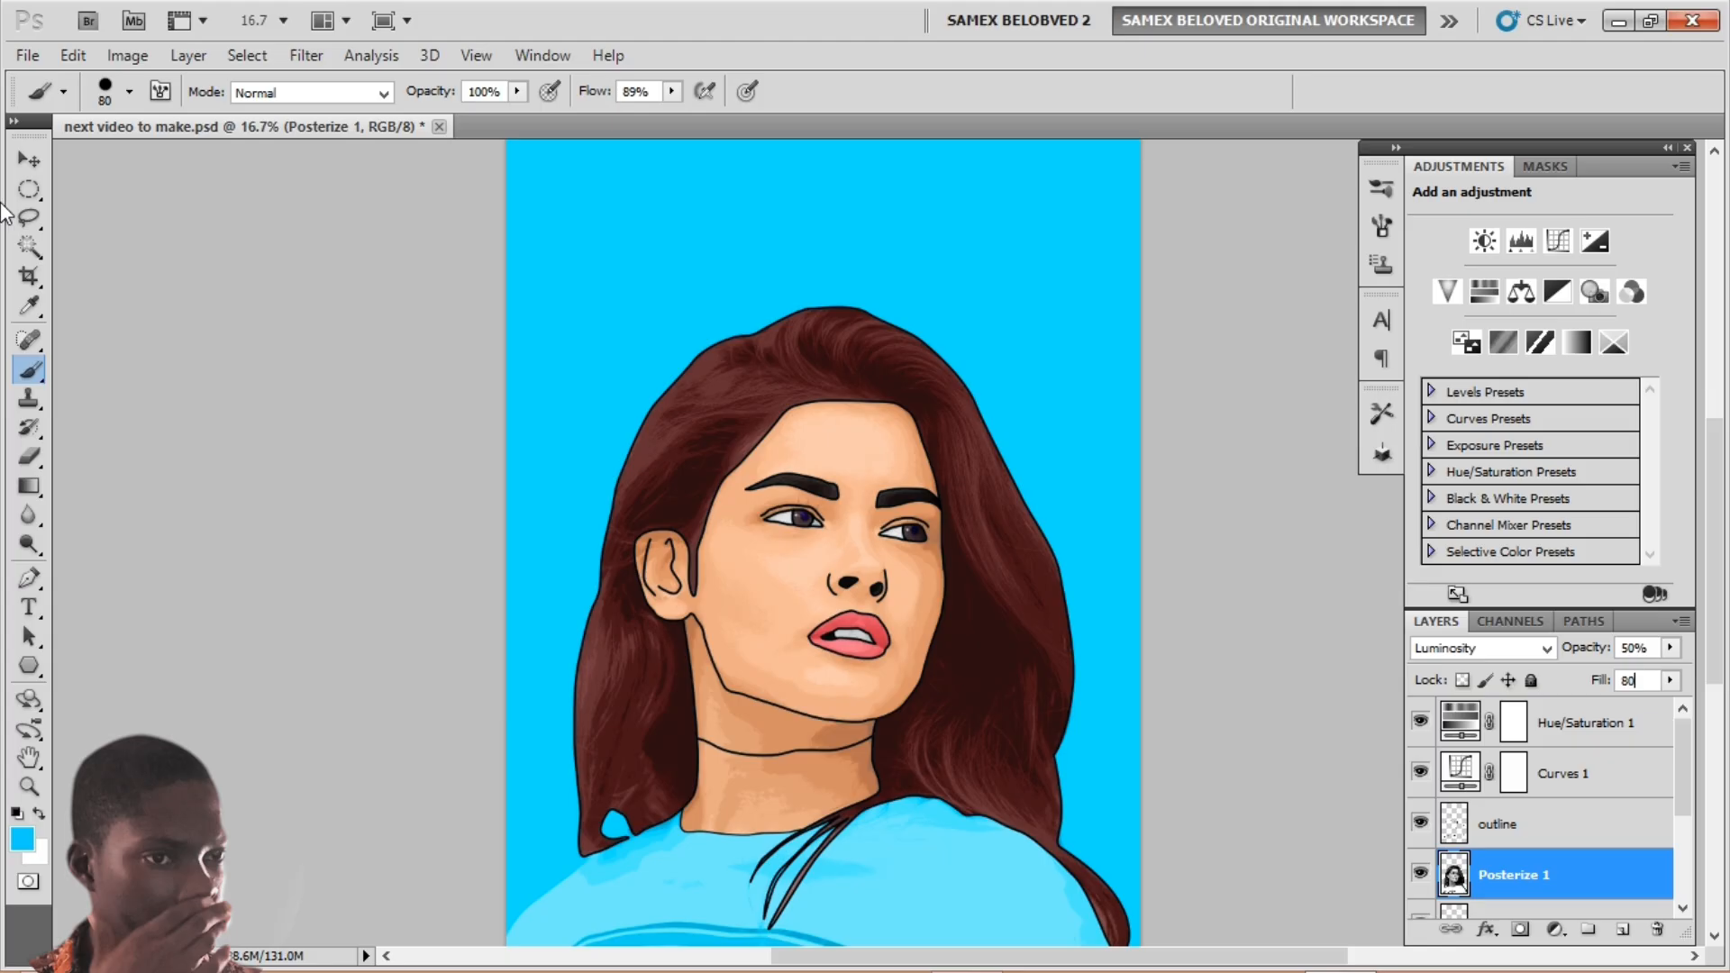
pyautogui.click(29, 161)
pyautogui.hotkey('ctrl', '-')
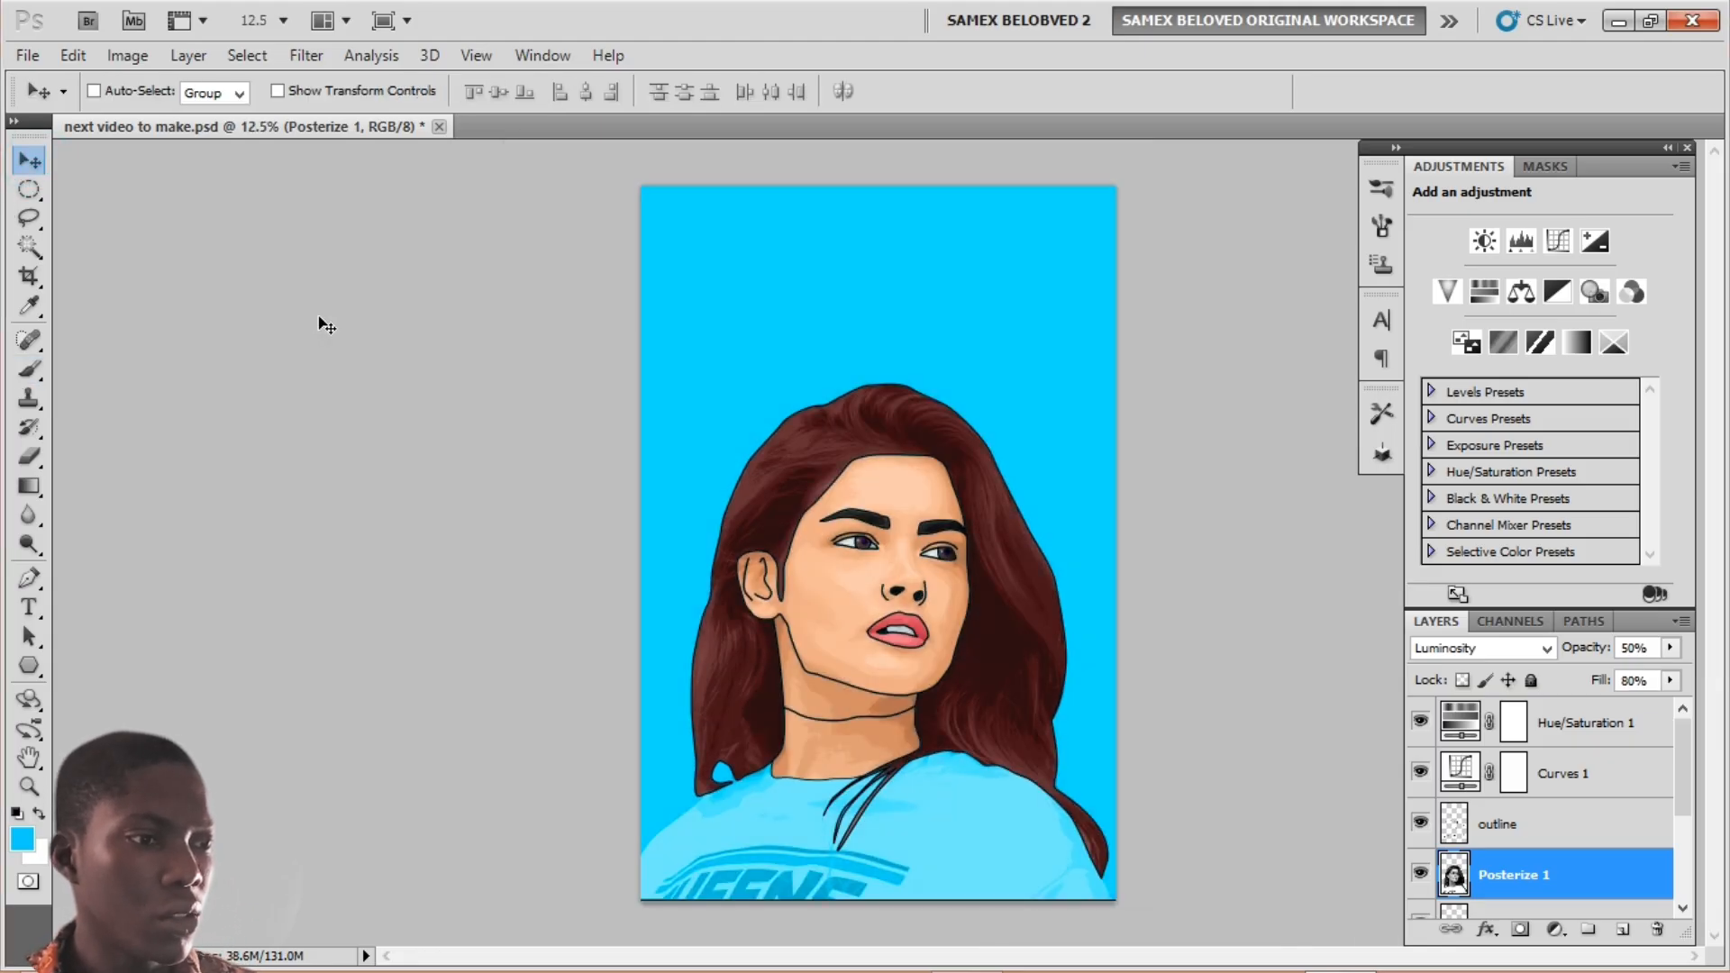